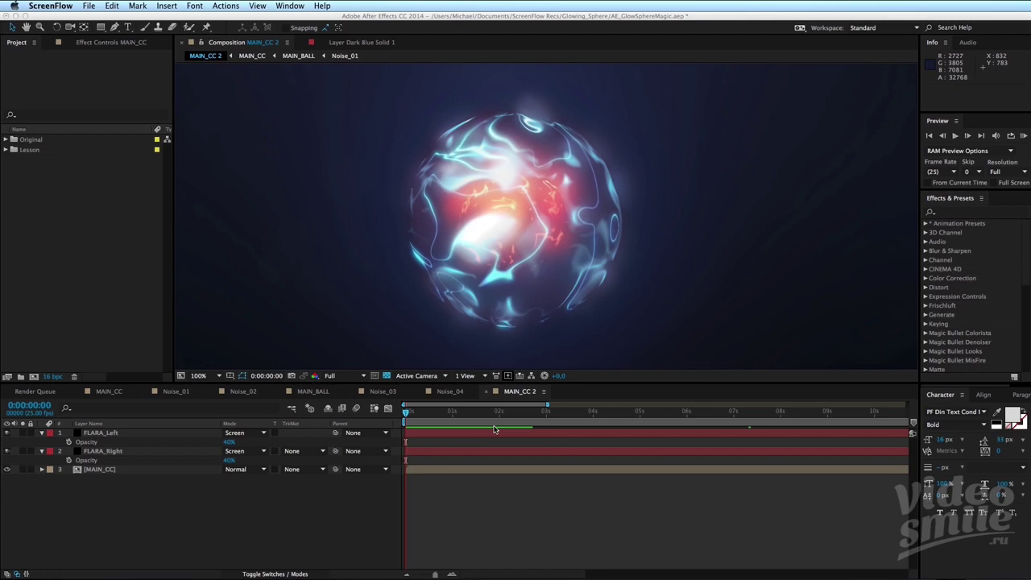
Switch to After Effects and RAM-preview the sphere animation from the start.
click(496, 419)
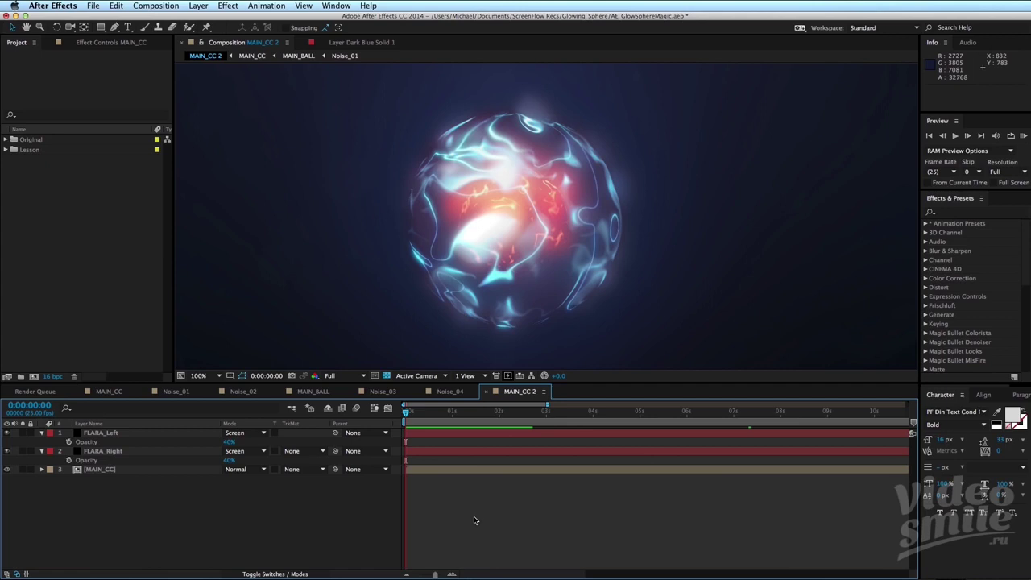
drag(413, 412, 405, 412)
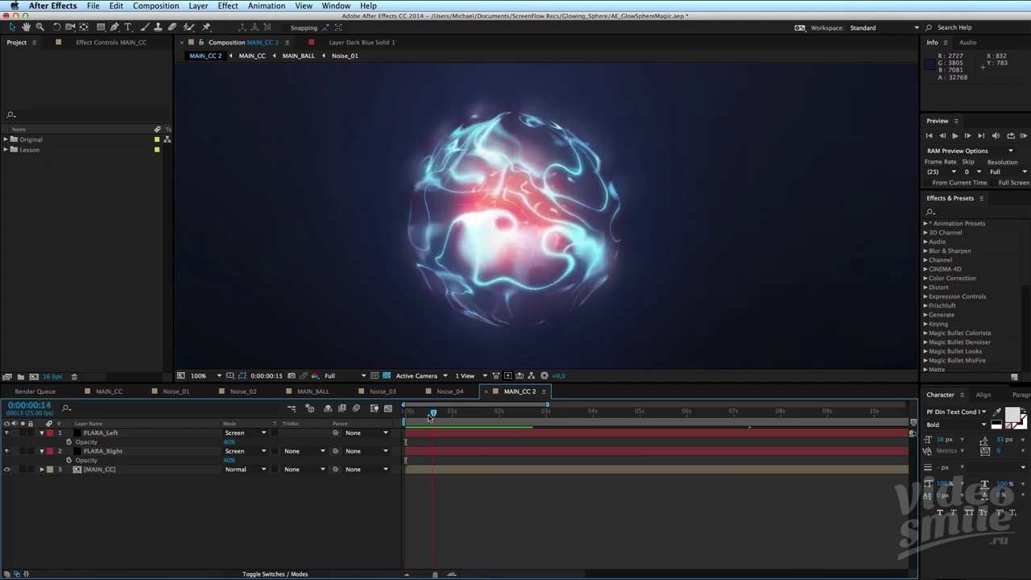
click(495, 478)
key(KP_0)
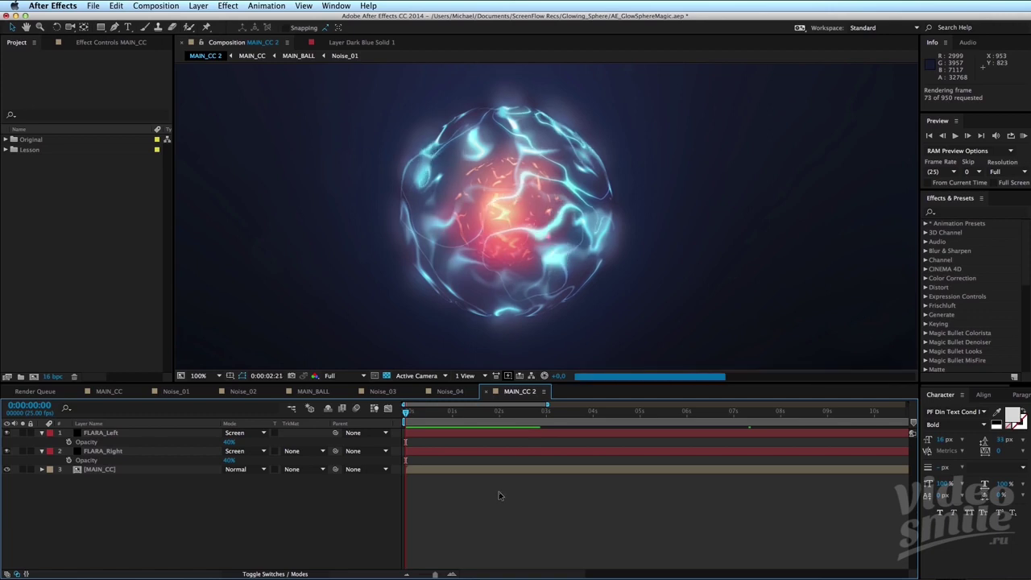
click(548, 425)
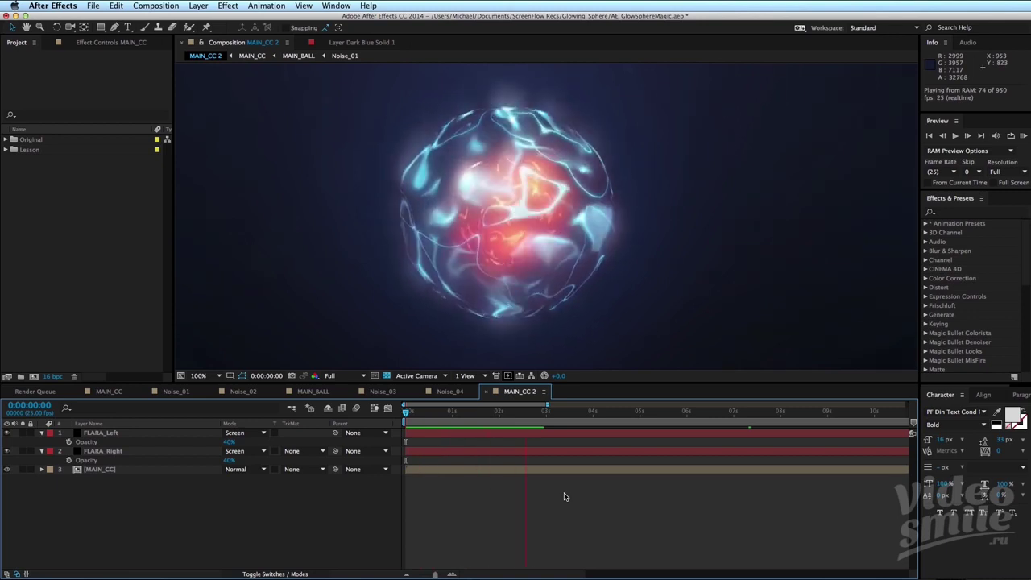
Check frames 0:00:00:18 and 0:00:01:02, reframe the viewer, replay the preview, then return to frame 0.
click(439, 412)
click(455, 412)
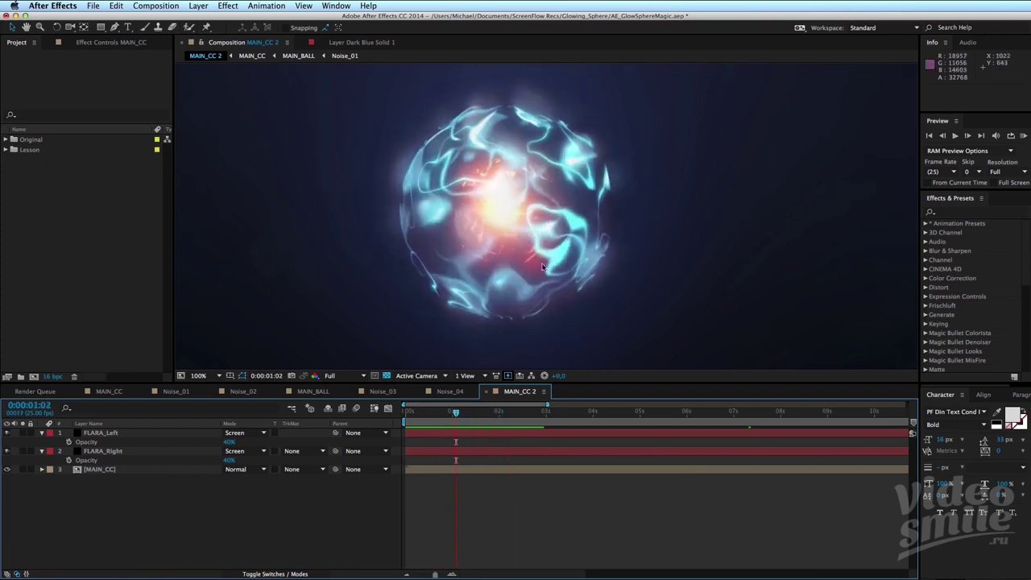
key(comma)
key(period)
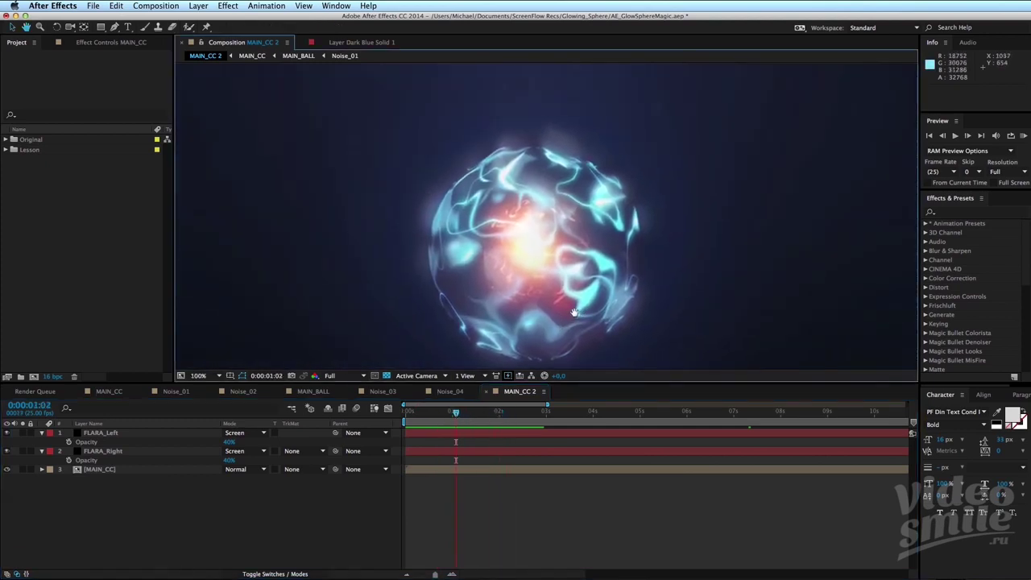
drag(538, 298, 589, 302)
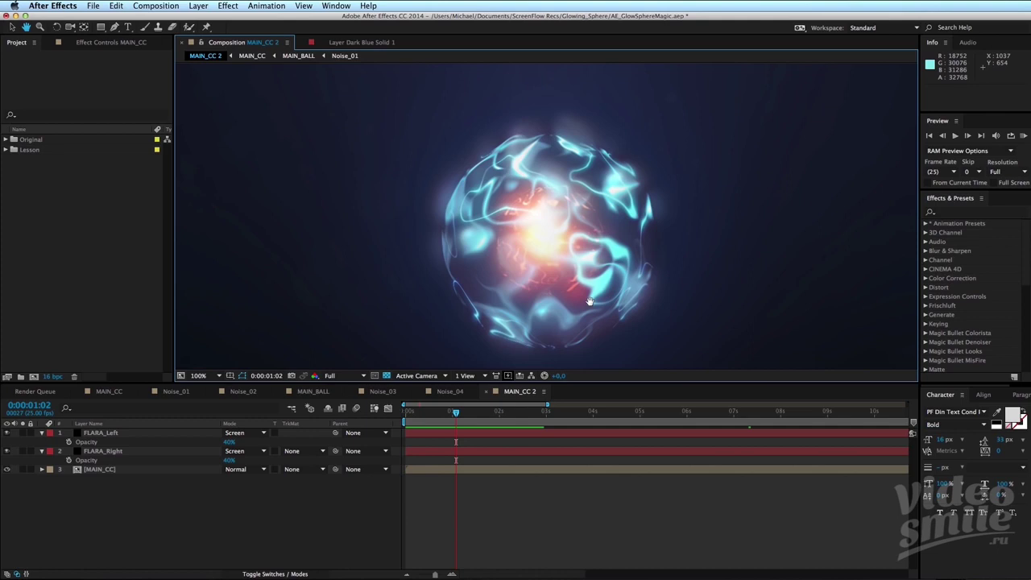
drag(455, 413, 499, 412)
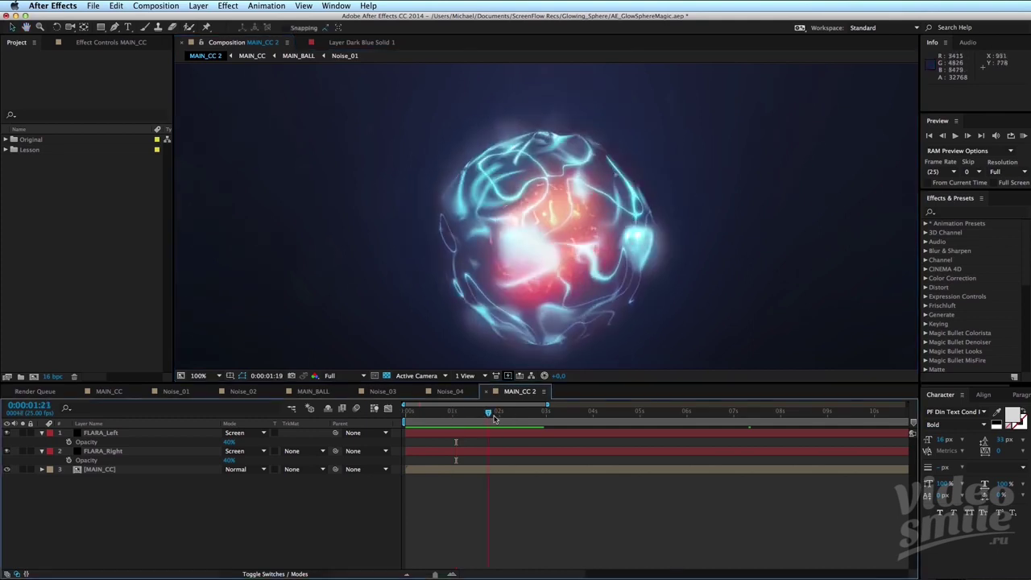
click(453, 415)
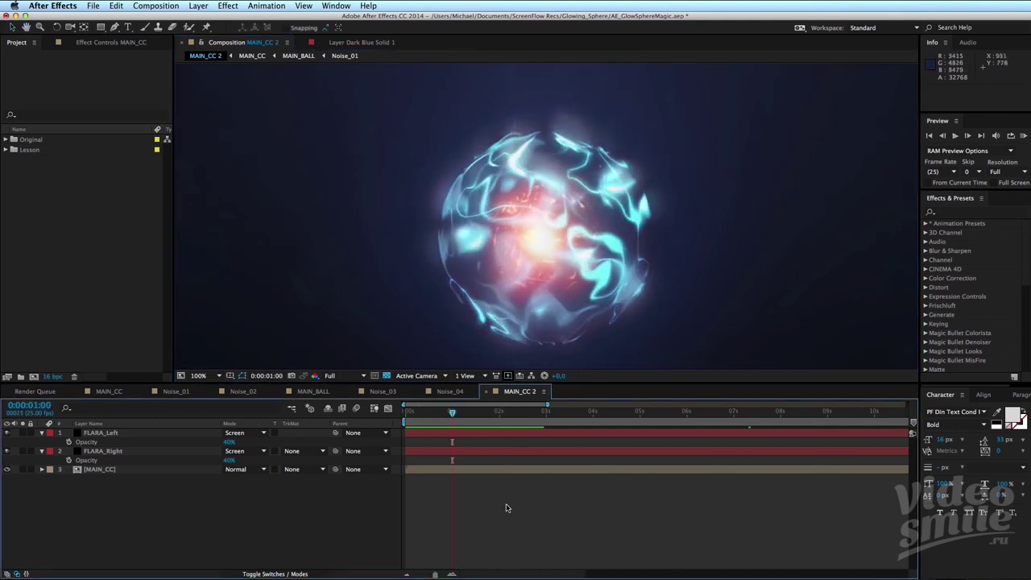
key(KP_0)
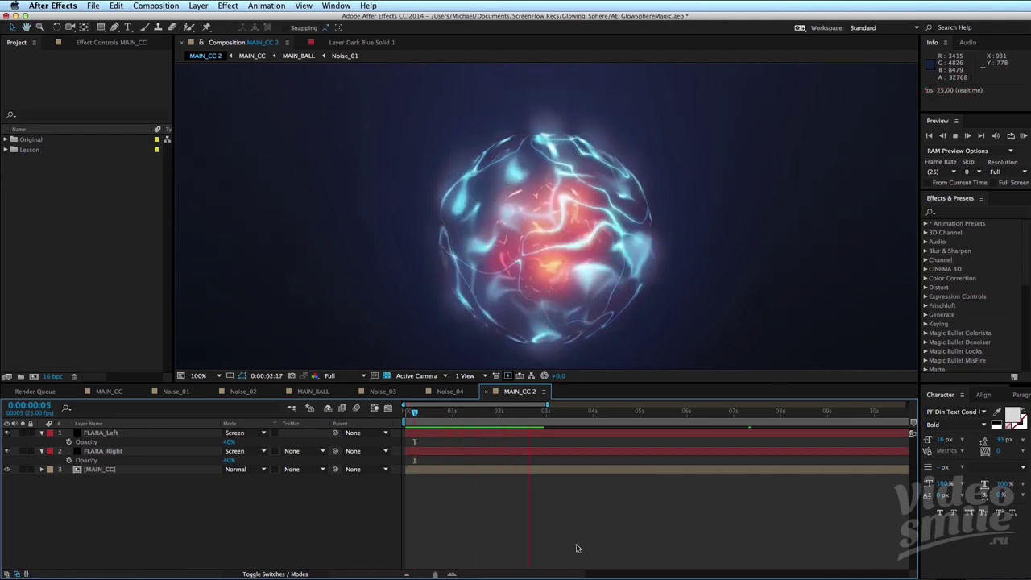
click(543, 412)
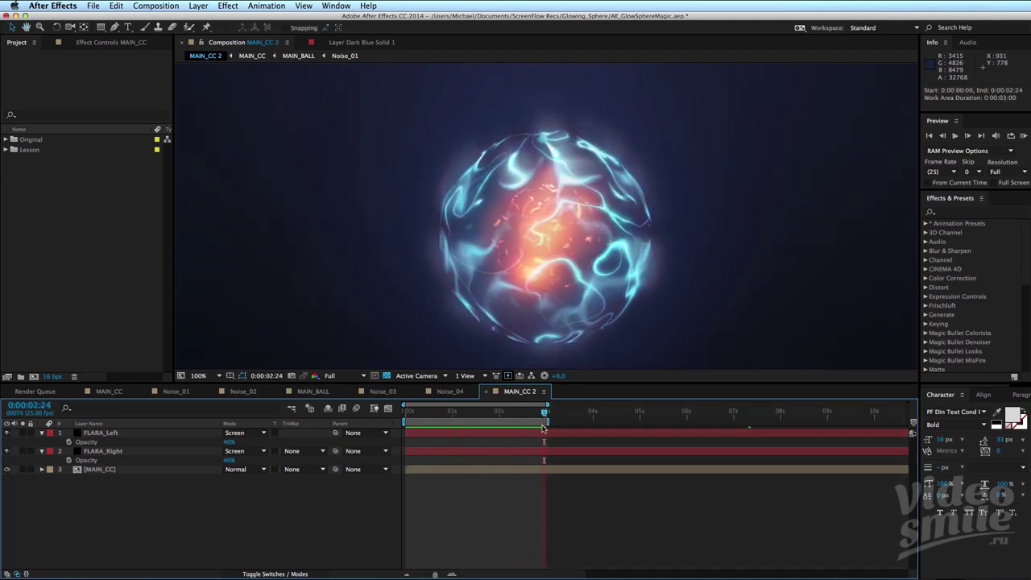
key(KP_0)
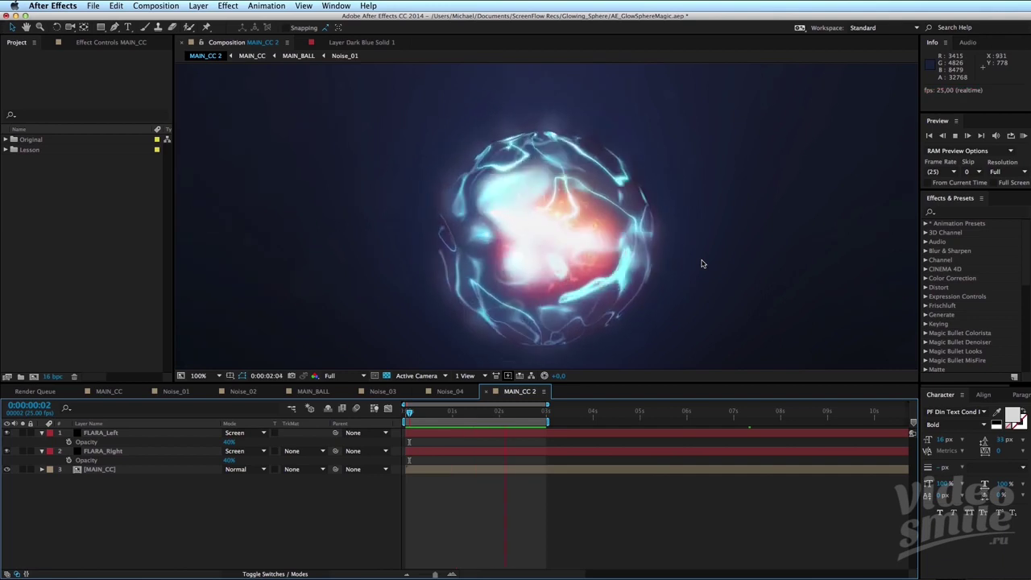
click(466, 412)
drag(465, 413, 405, 414)
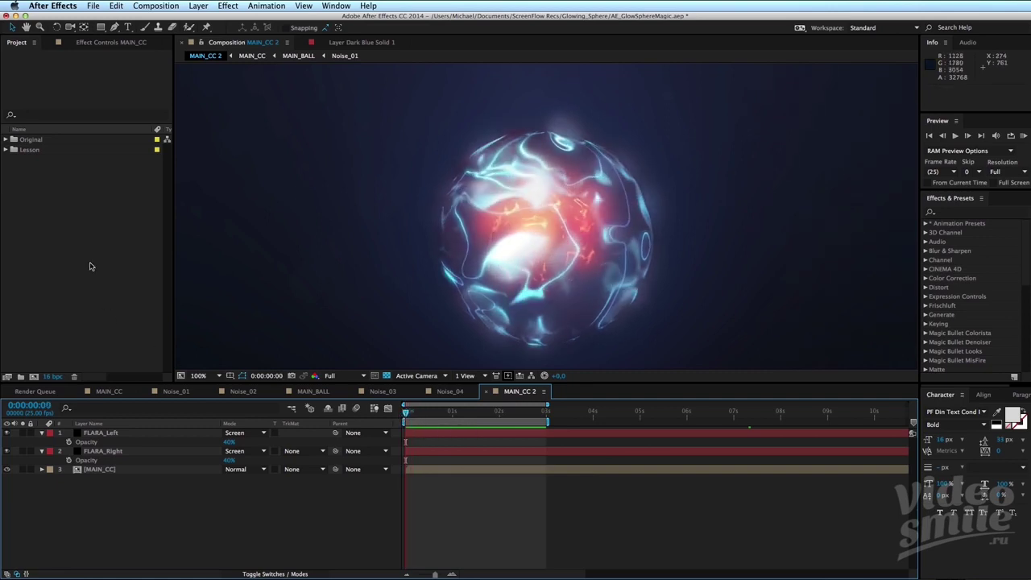
Browse the Noise_02, MAIN_BALL, MAIN_CC 2 and Noise_04 comps in the Original folder, then start a new composition.
click(31, 151)
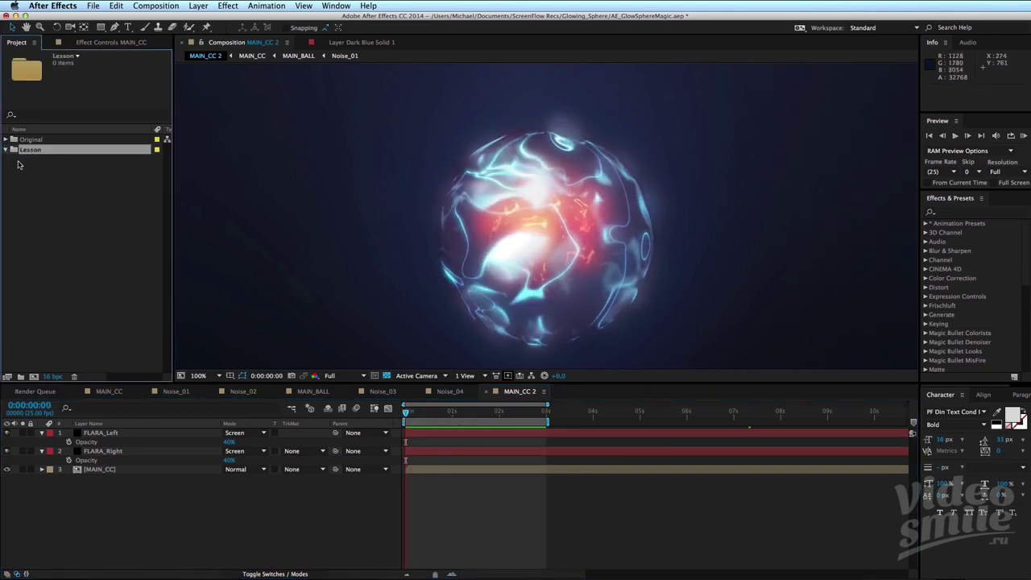
click(13, 141)
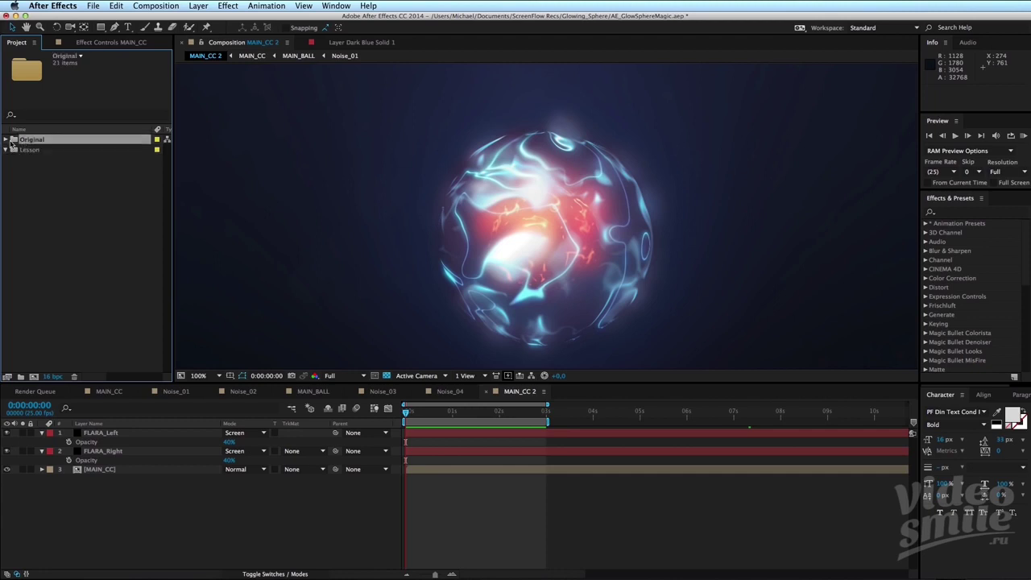
click(6, 140)
click(44, 169)
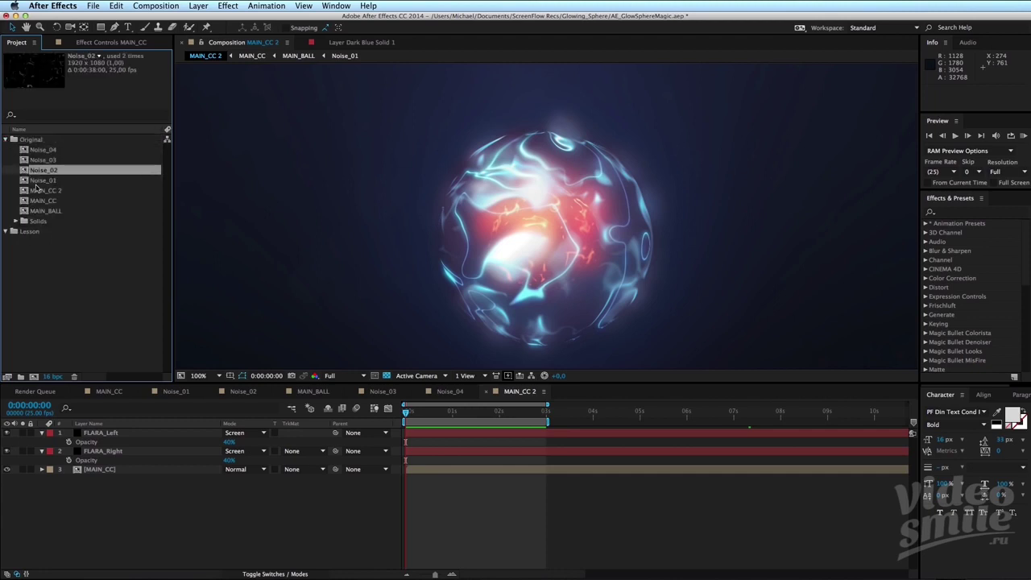
click(46, 211)
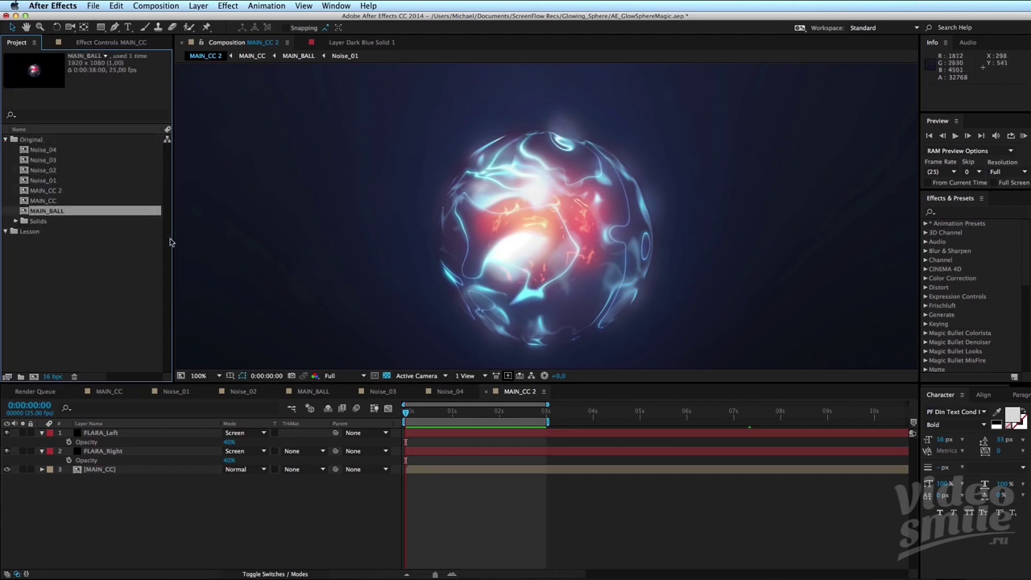
click(42, 190)
click(45, 168)
click(45, 150)
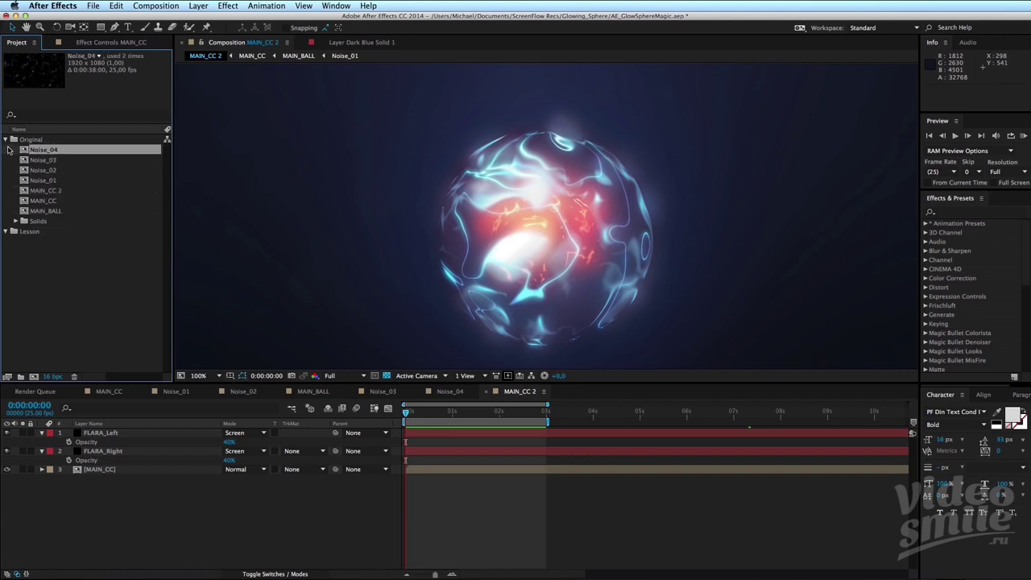
click(6, 140)
click(46, 192)
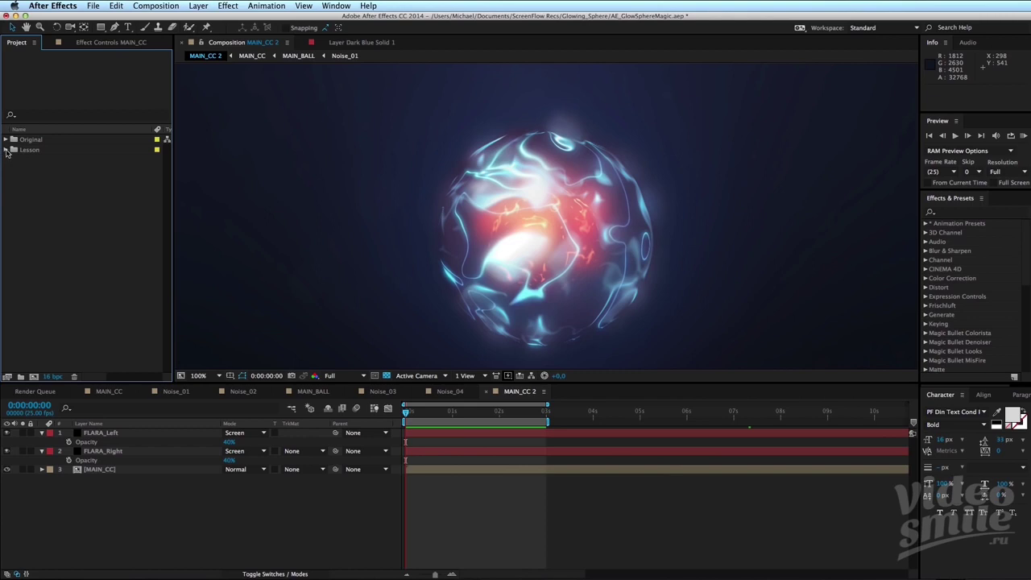
click(34, 376)
Accept the Comp 1 settings (HDTV 1080 25, 10 seconds) and move Comp 1 into the Lesson folder.
drag(602, 239, 435, 195)
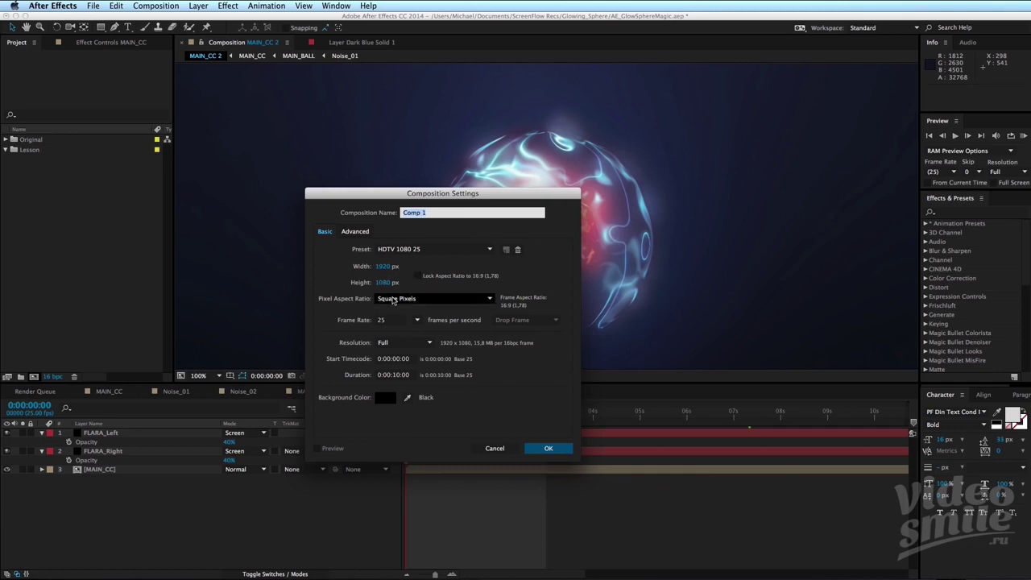
drag(382, 197, 356, 171)
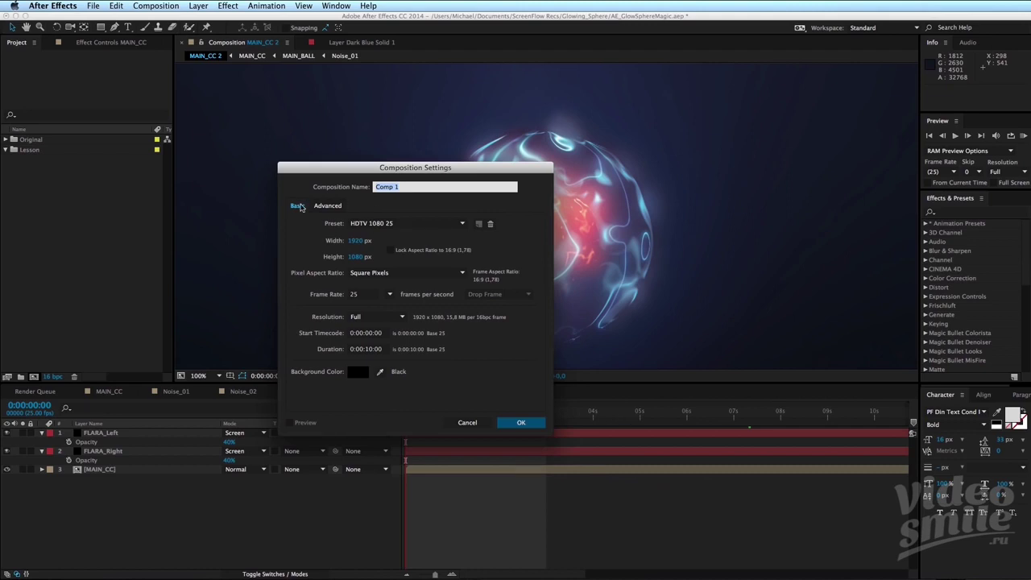
click(523, 421)
drag(30, 139, 32, 160)
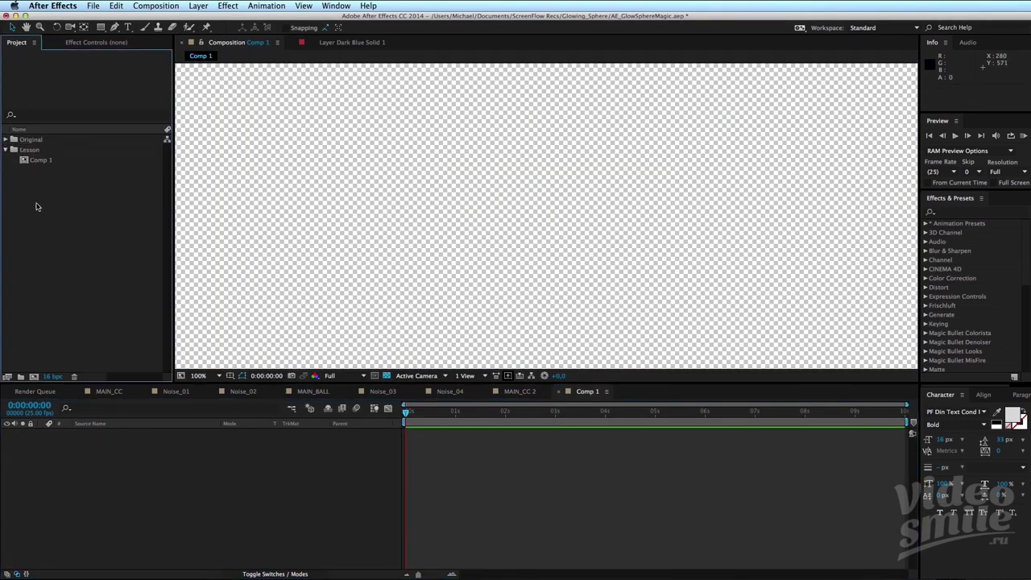
scroll(557, 242, down, 2)
scroll(561, 279, down, 2)
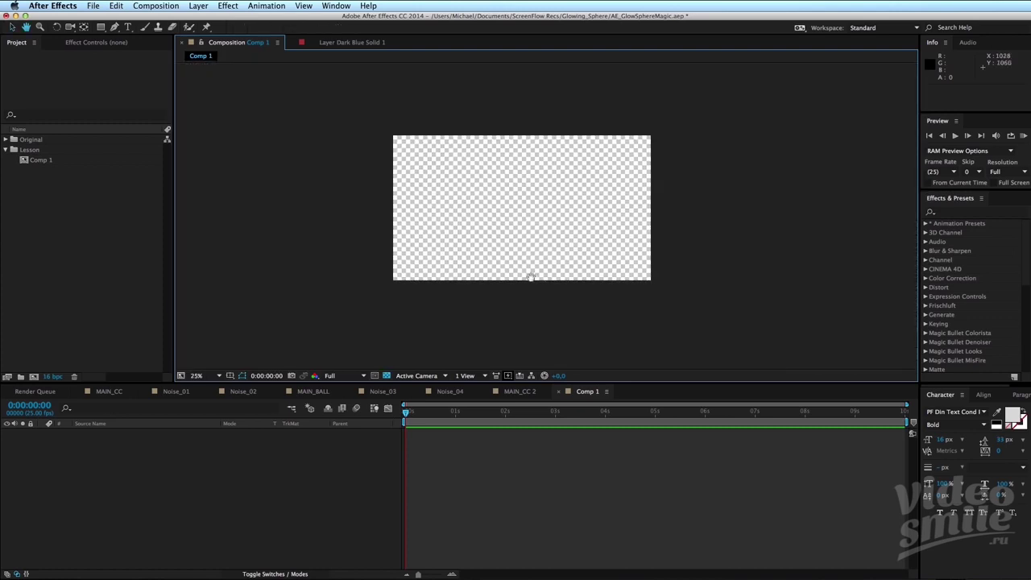
scroll(387, 302, up, 2)
Add a new dark blue solid layer, Dark Blue Solid 2, to Comp 1.
click(210, 533)
key(super+y)
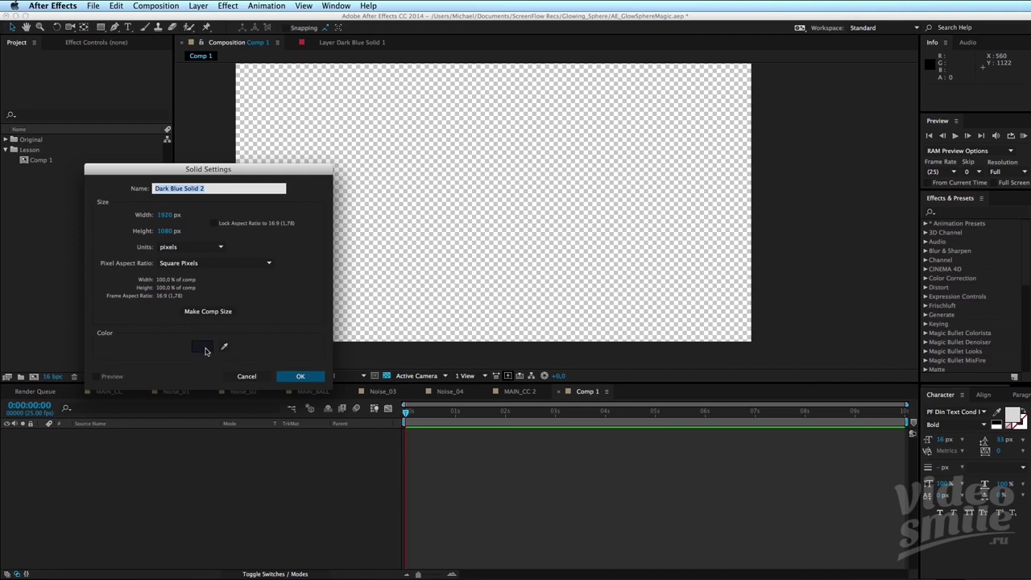
click(201, 347)
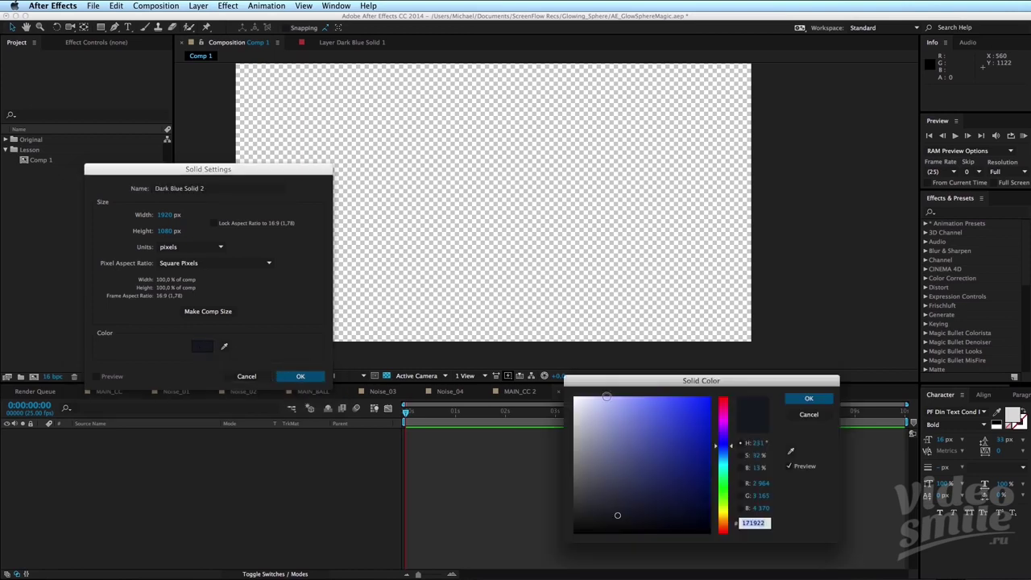
drag(626, 381, 441, 307)
click(629, 324)
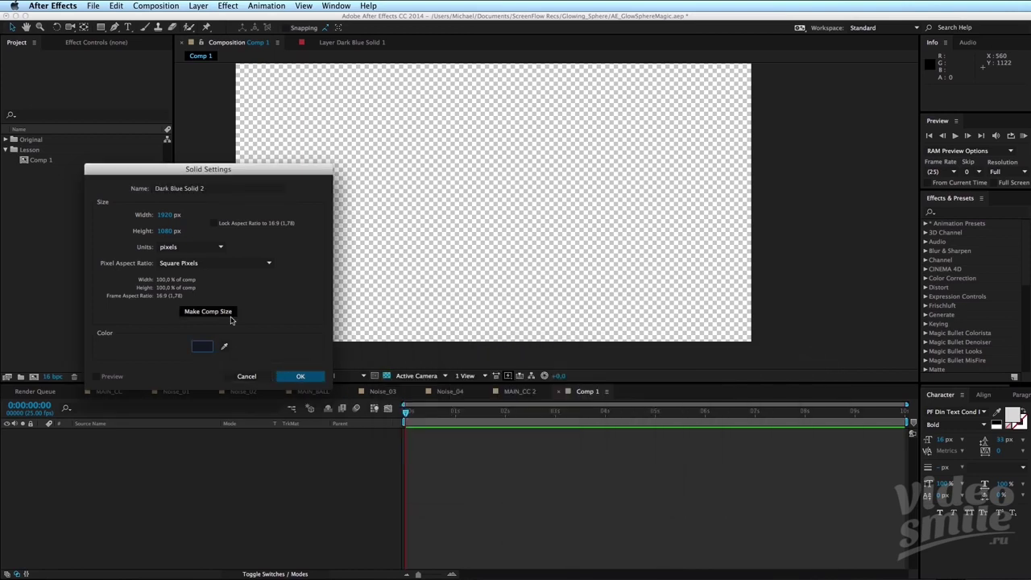
click(300, 376)
key(comma)
key(period)
Change the solid's colour to the darker 0F0F13.
click(396, 293)
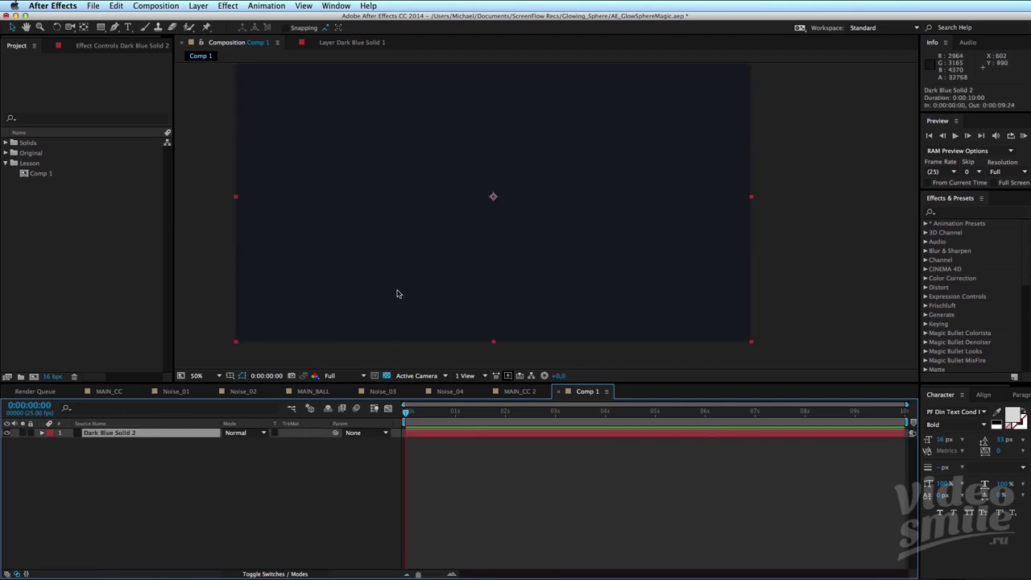
key(ctrl+shift+y)
click(611, 430)
click(423, 451)
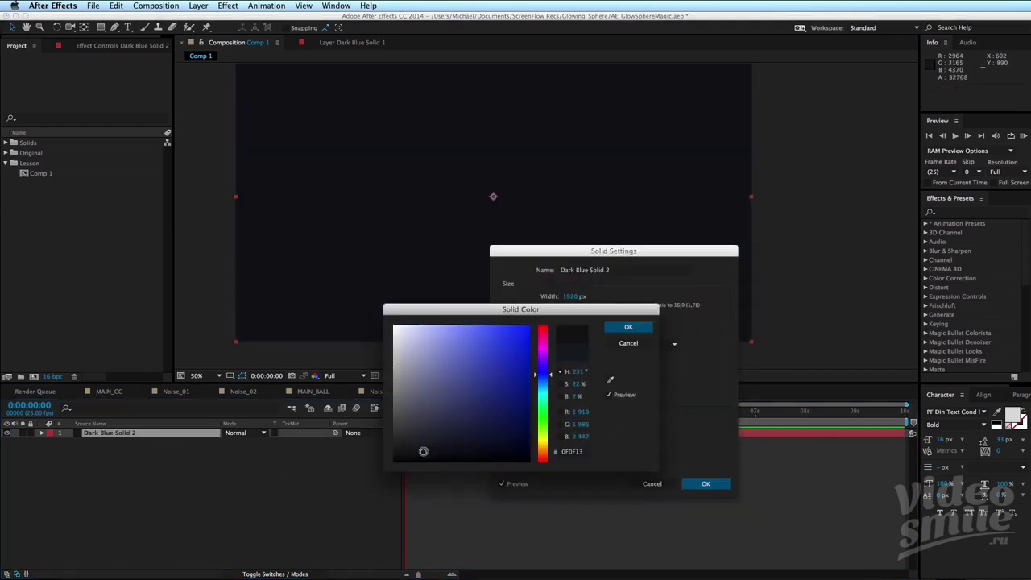
click(628, 326)
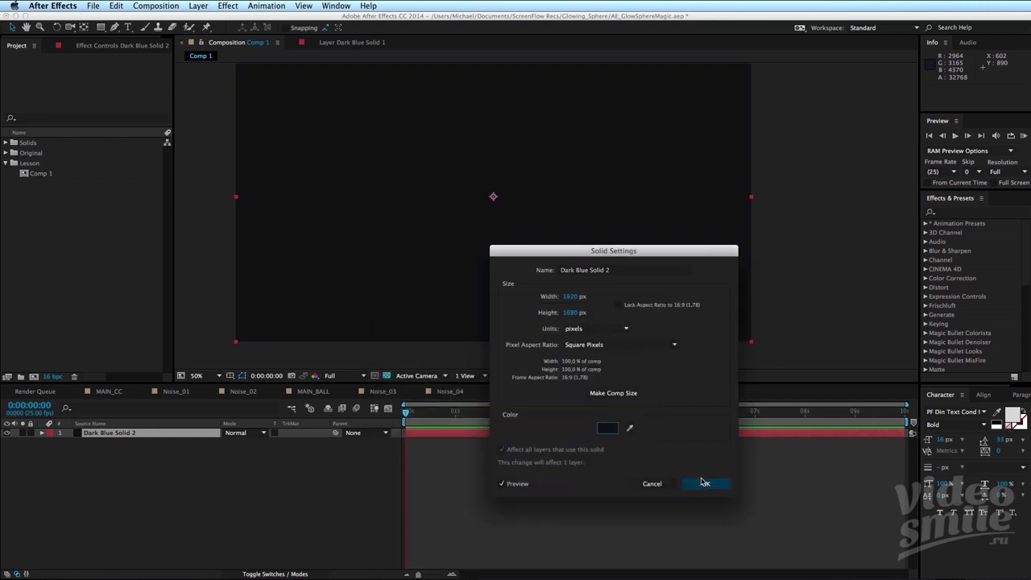
click(703, 483)
click(652, 488)
Rename the Dark Blue Solid 2 layer to BG.
scroll(547, 209, down, 1)
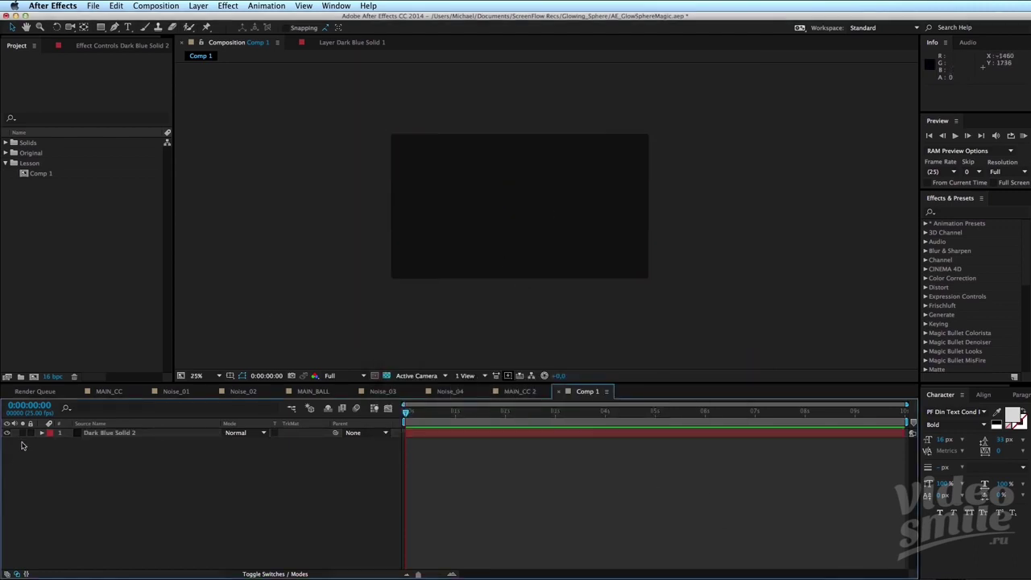
click(103, 433)
key(Return)
text(BG)
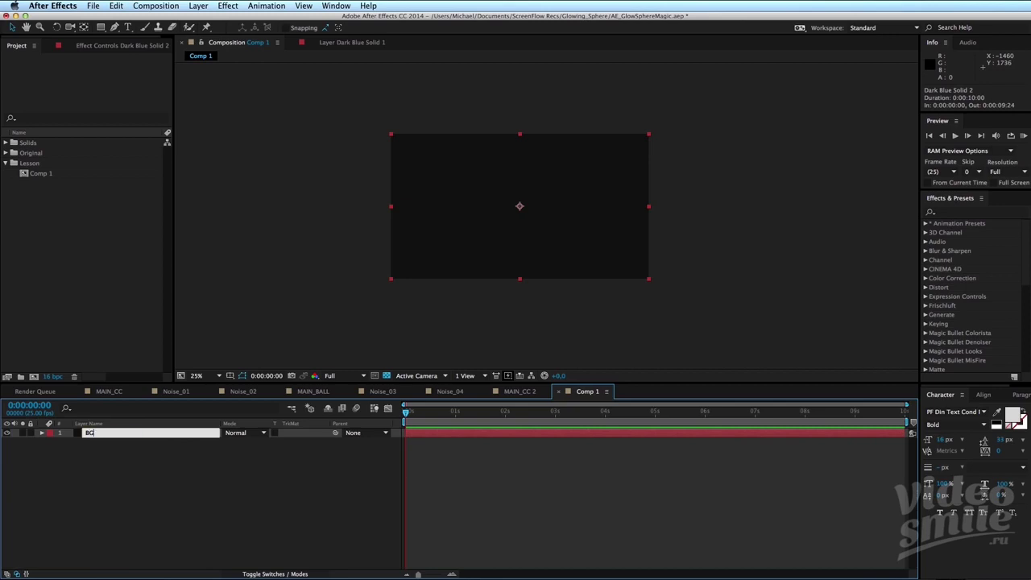
click(116, 449)
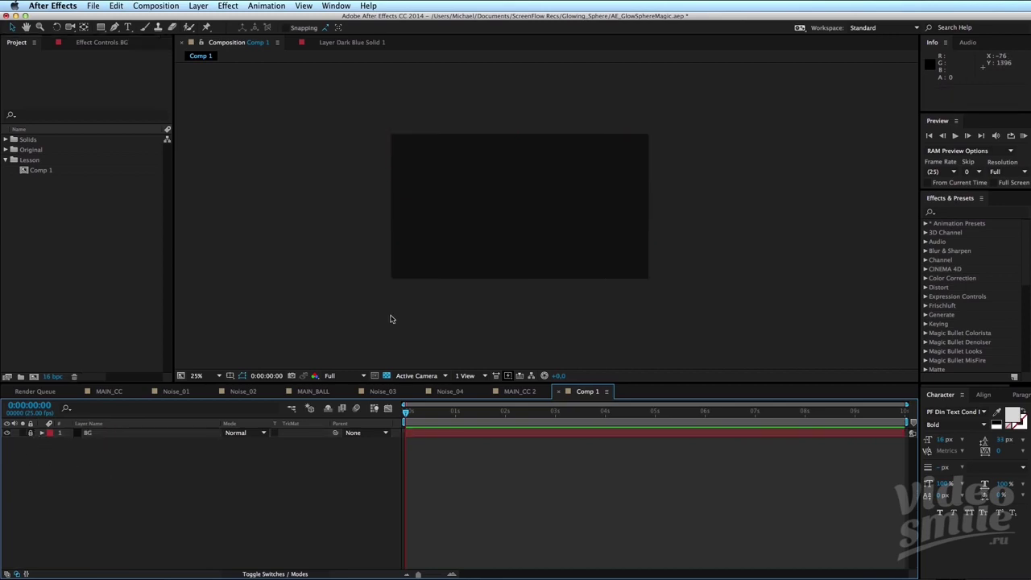
Expand the Original folder and open the MAIN_CC comp.
scroll(392, 317, up, 1)
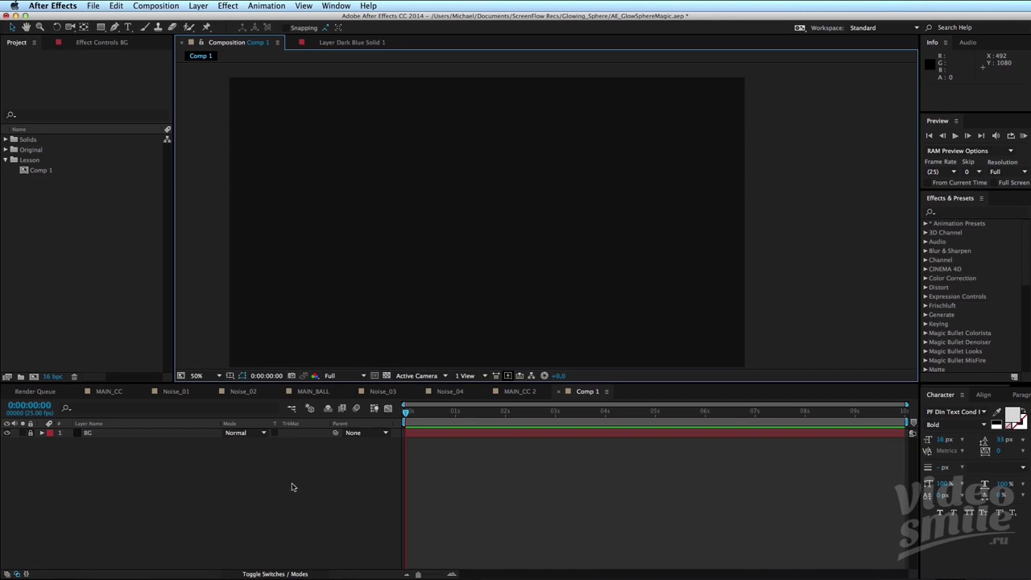
mouse_move(655, 244)
mouse_down()
mouse_move(710, 244)
mouse_move(686, 244)
mouse_up()
click(5, 149)
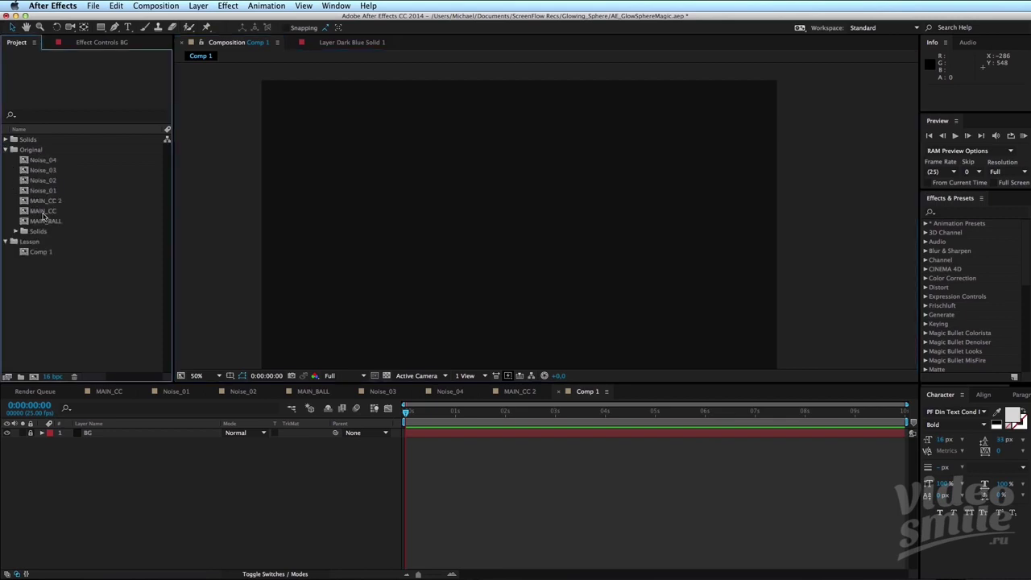
double_click(44, 211)
scroll(370, 260, up, 1)
scroll(370, 260, up, 1)
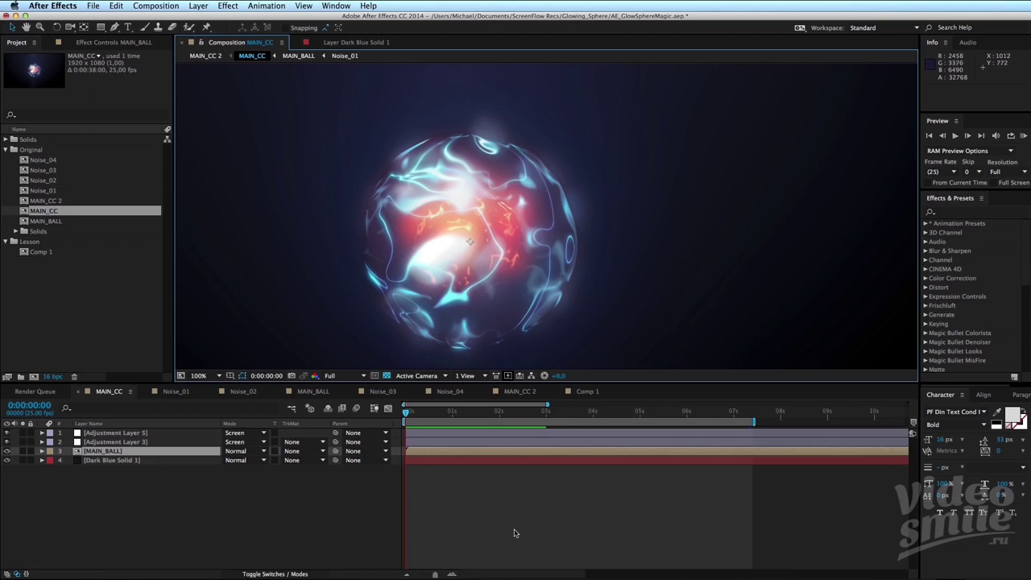
Pan around the sphere in the viewer, then open the MAIN_BALL precomp from the timeline.
click(515, 533)
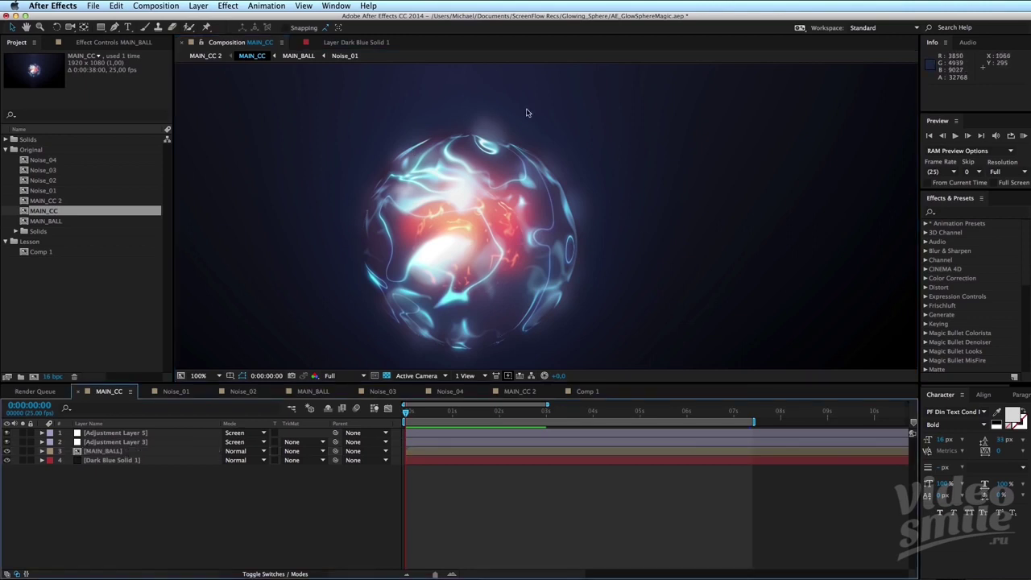
click(417, 208)
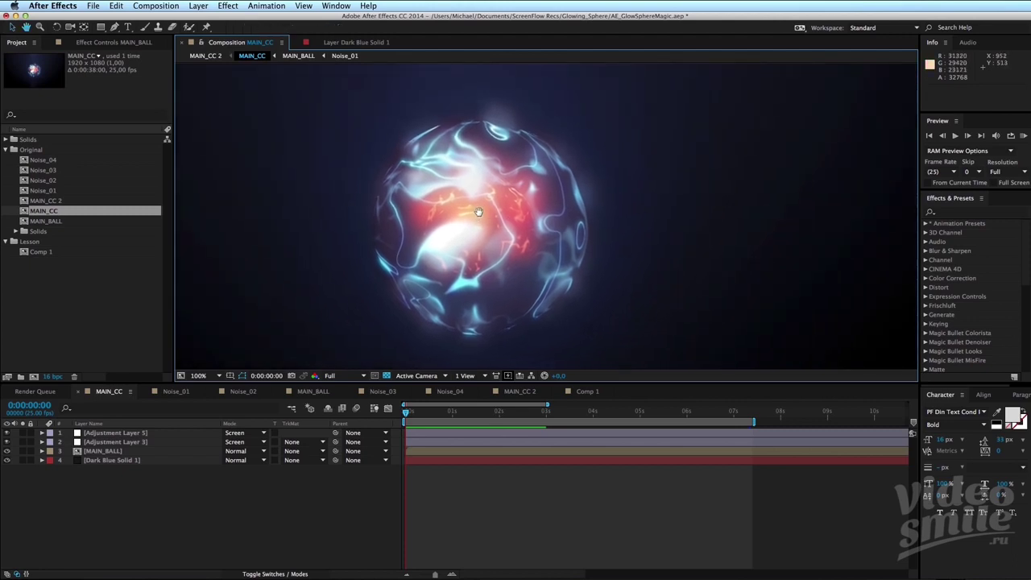
drag(476, 212, 464, 214)
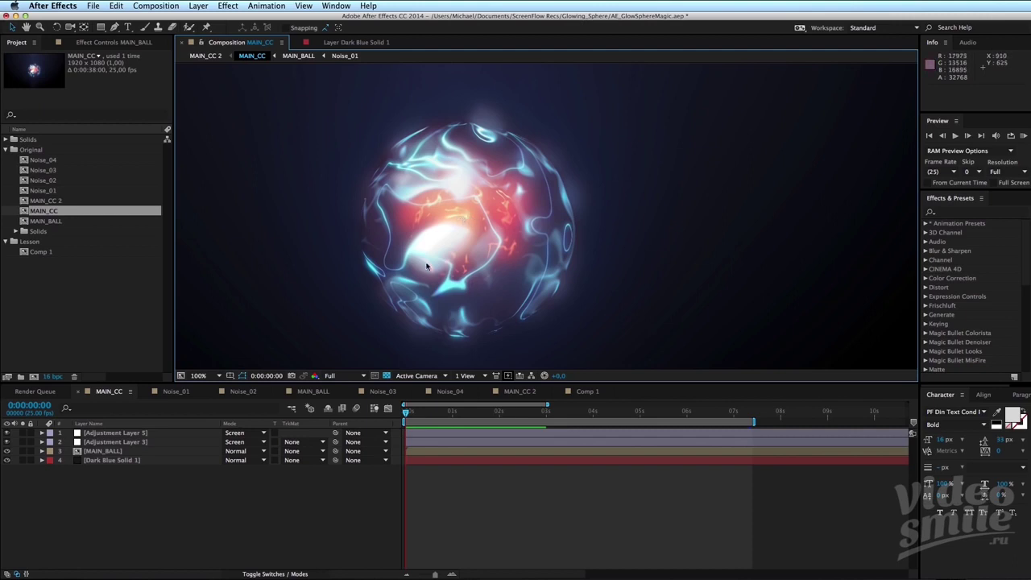
drag(483, 265, 494, 249)
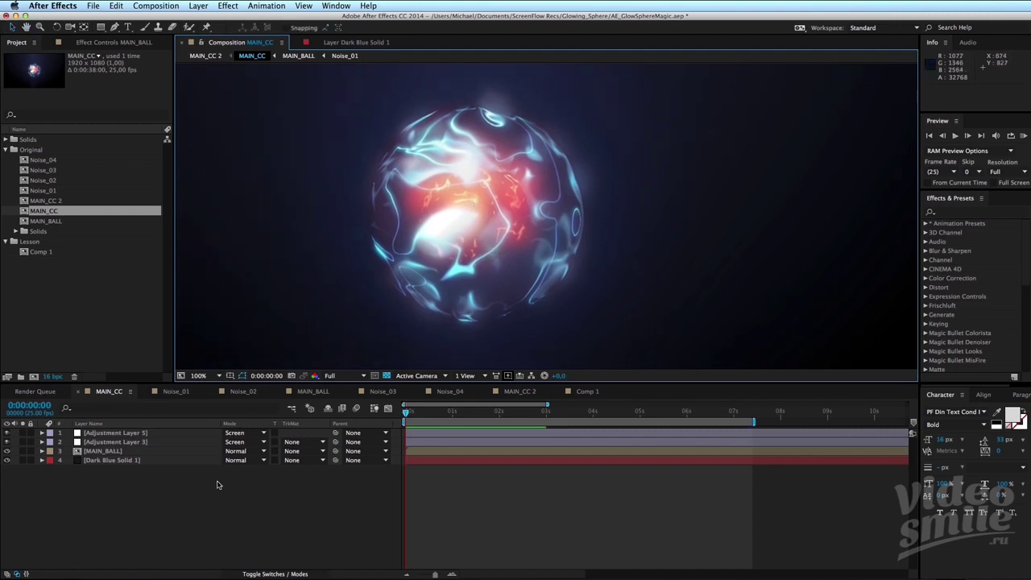
click(106, 451)
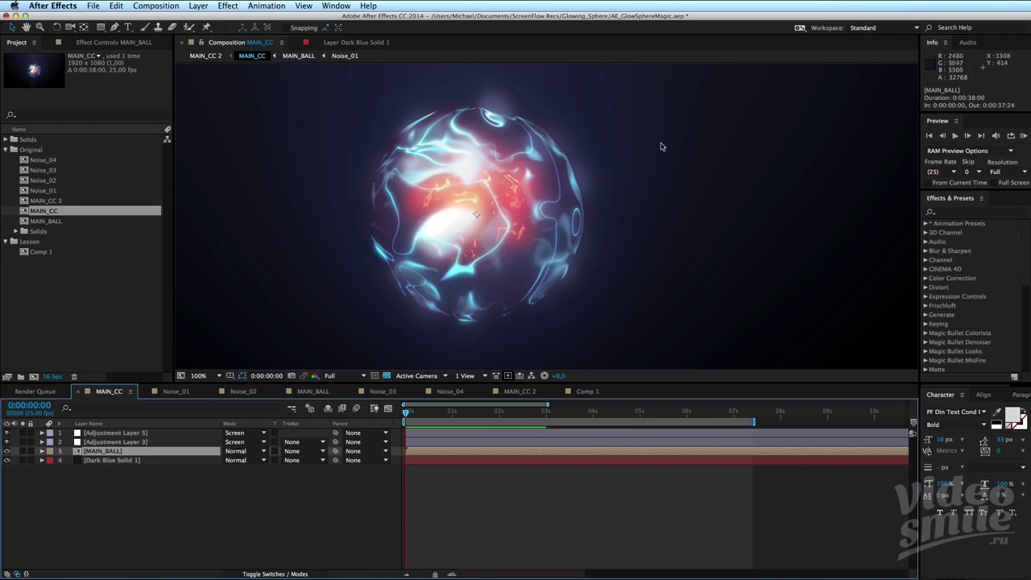
double_click(133, 454)
Search Effects & Presets for 'cc sph' and select CC Sphere.
click(958, 214)
text(cc sph)
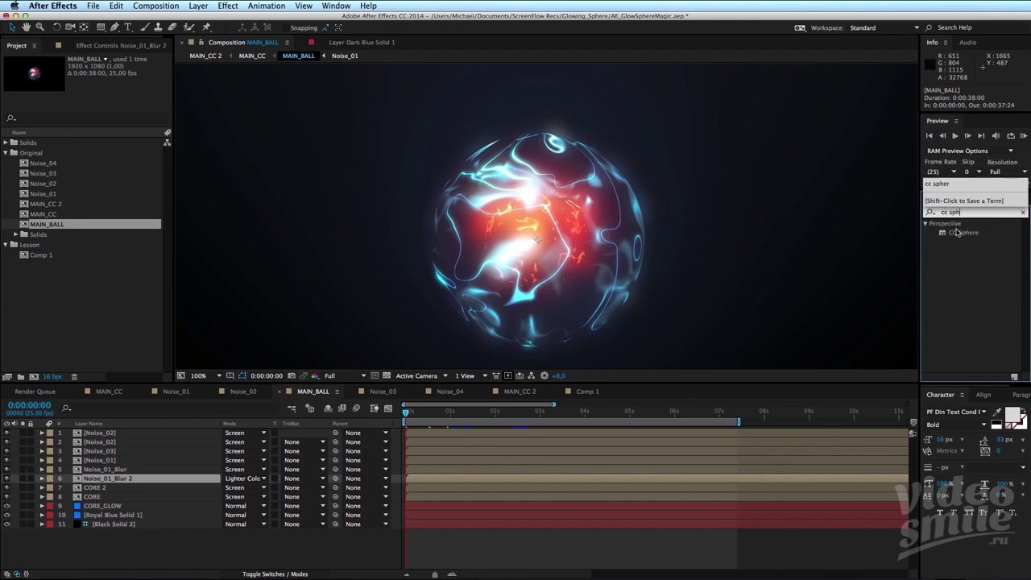
drag(957, 232, 922, 229)
click(970, 233)
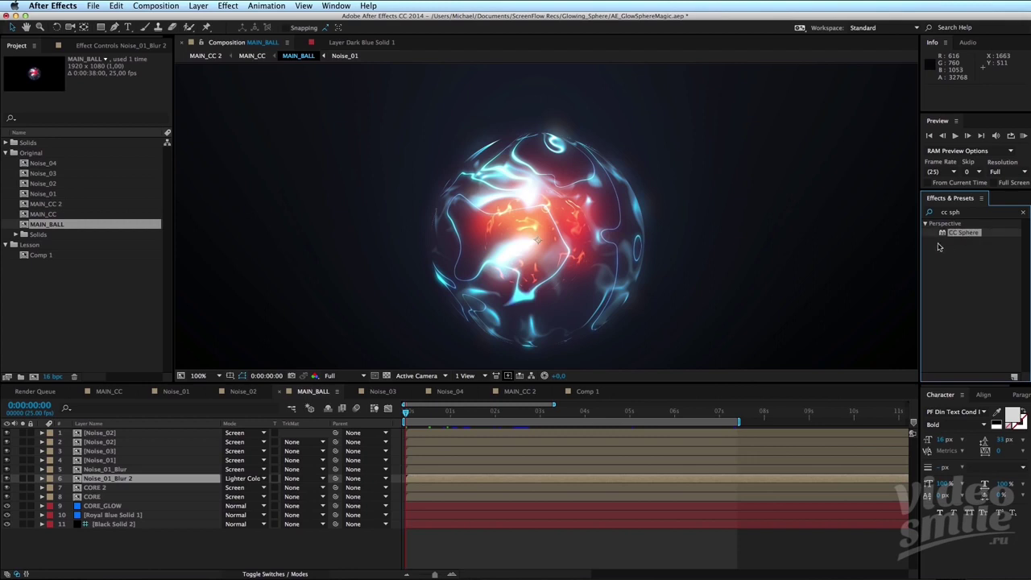
Inspect the sphere at different zooms, select Noise_01_Blur 2, and drop CC Sphere onto the comp.
key(comma)
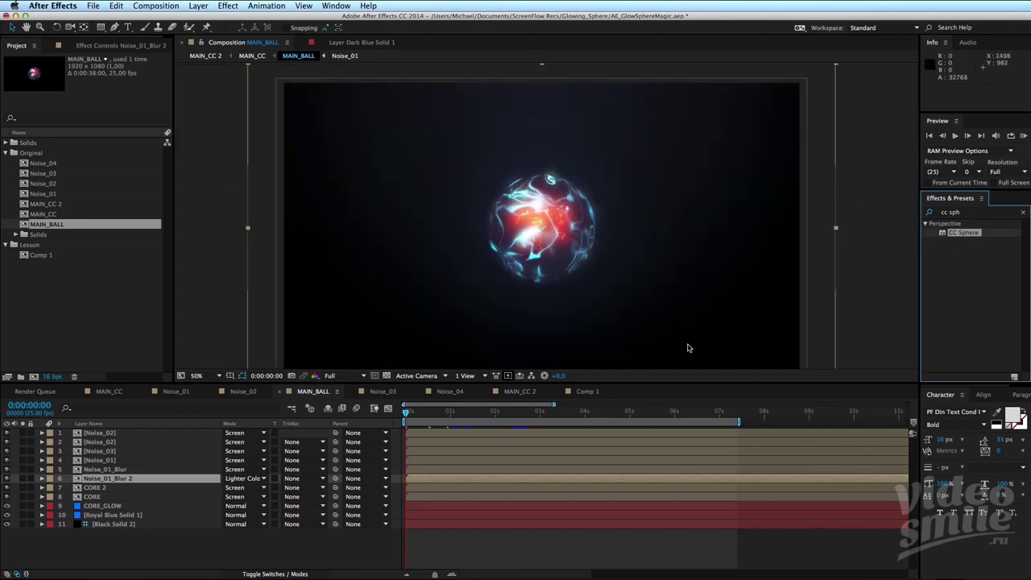
key(period)
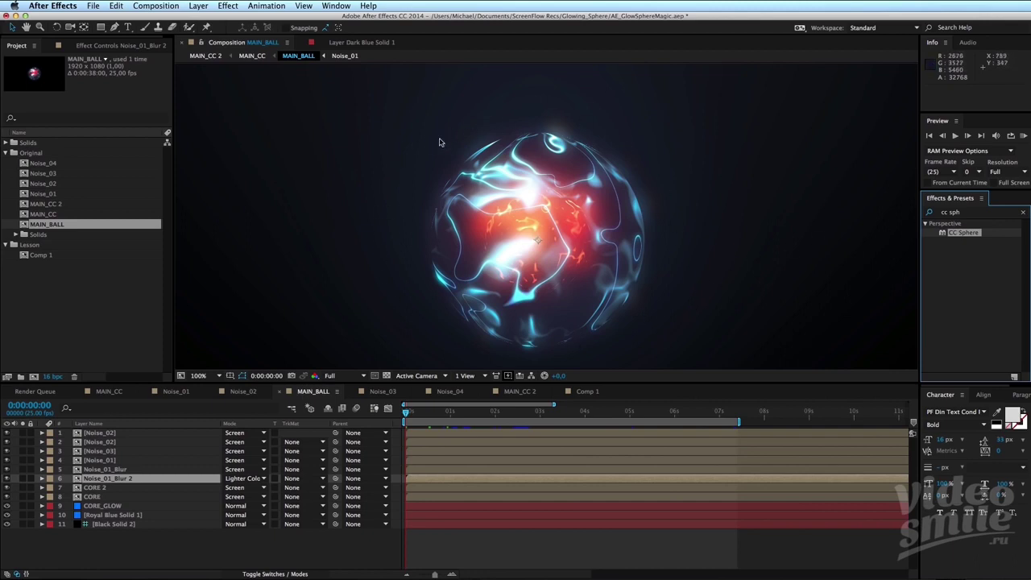
drag(587, 268, 535, 268)
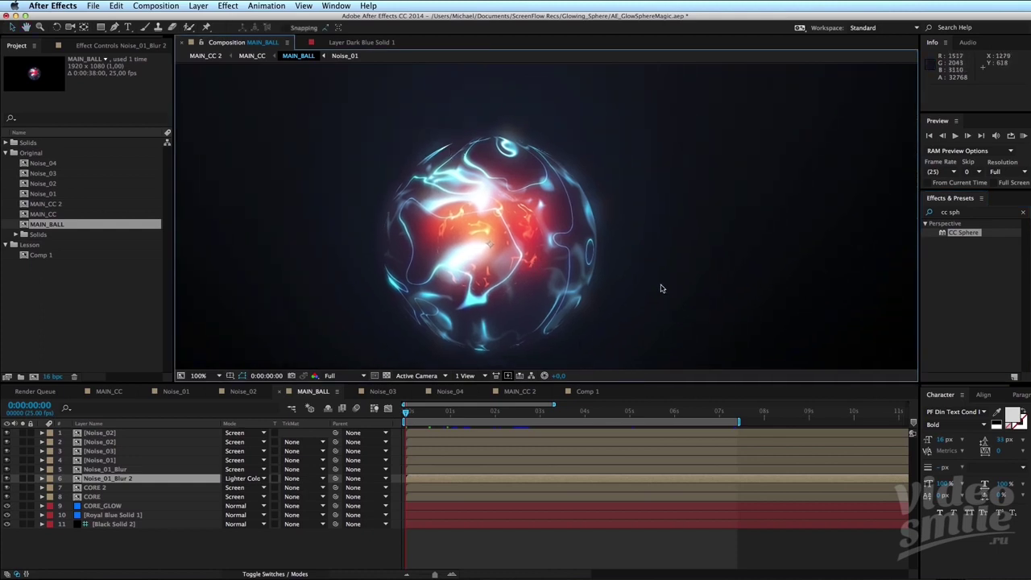
drag(660, 288, 555, 306)
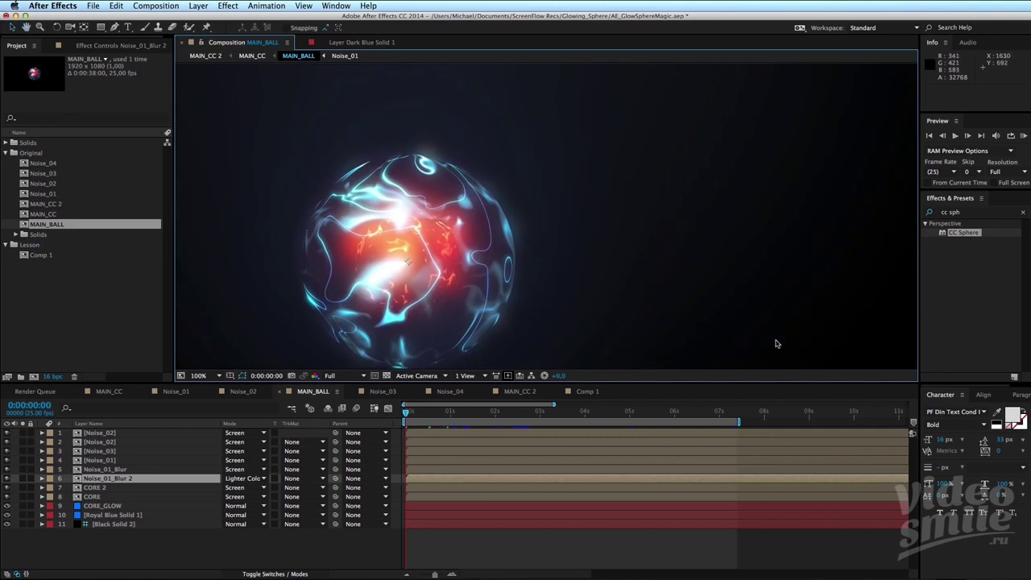
drag(776, 343, 707, 303)
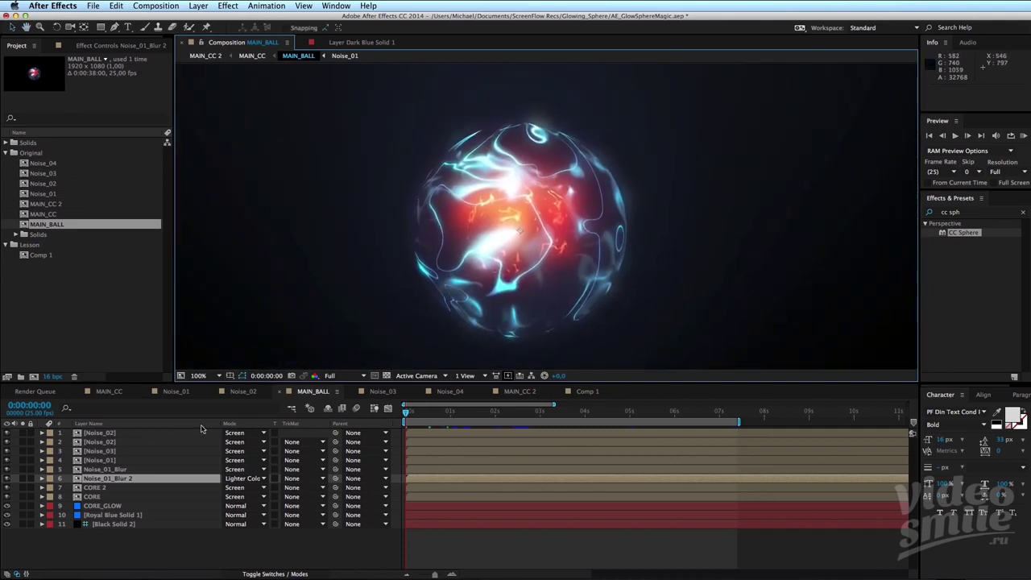
click(103, 482)
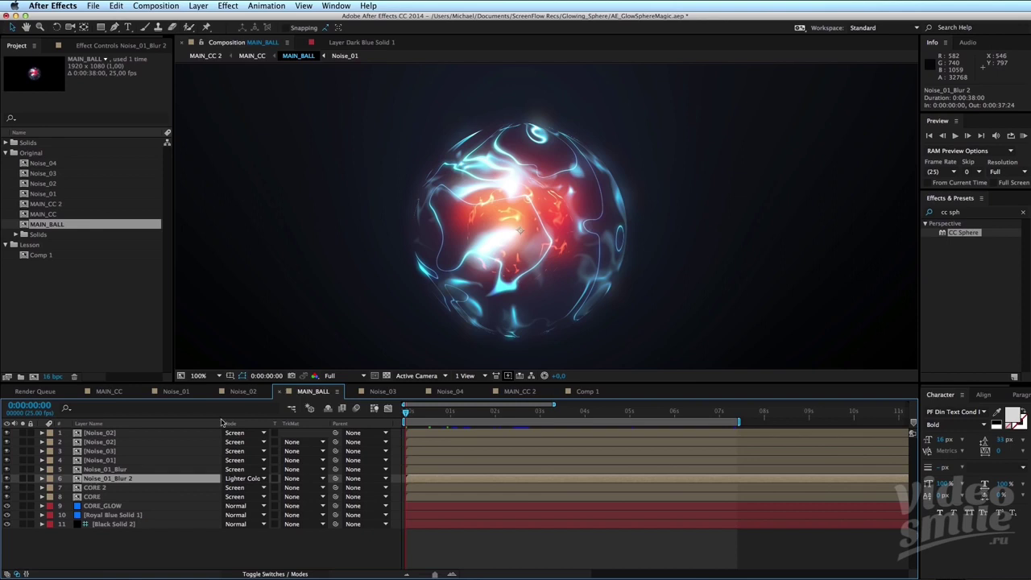
drag(551, 251, 544, 260)
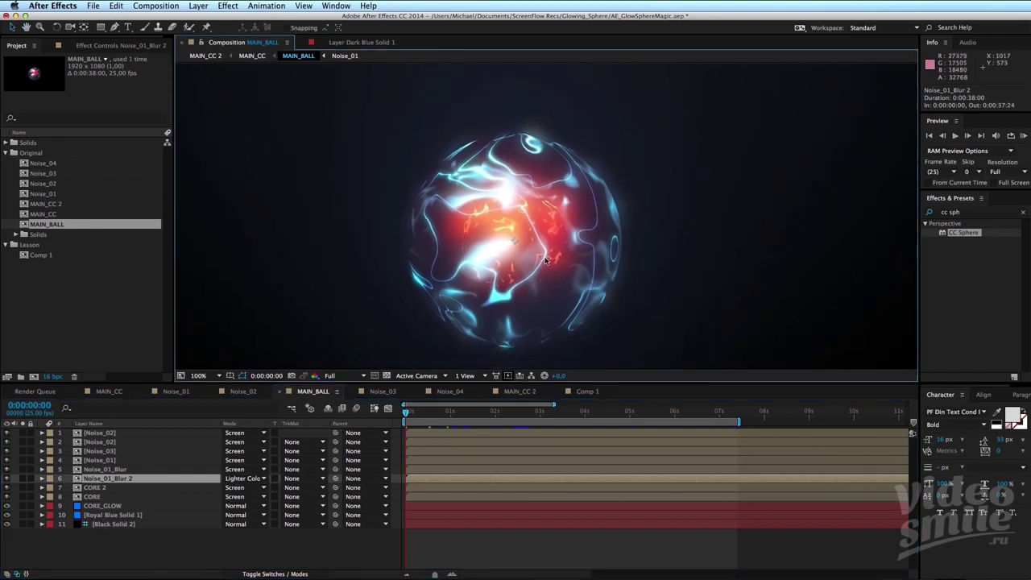
drag(971, 234, 612, 164)
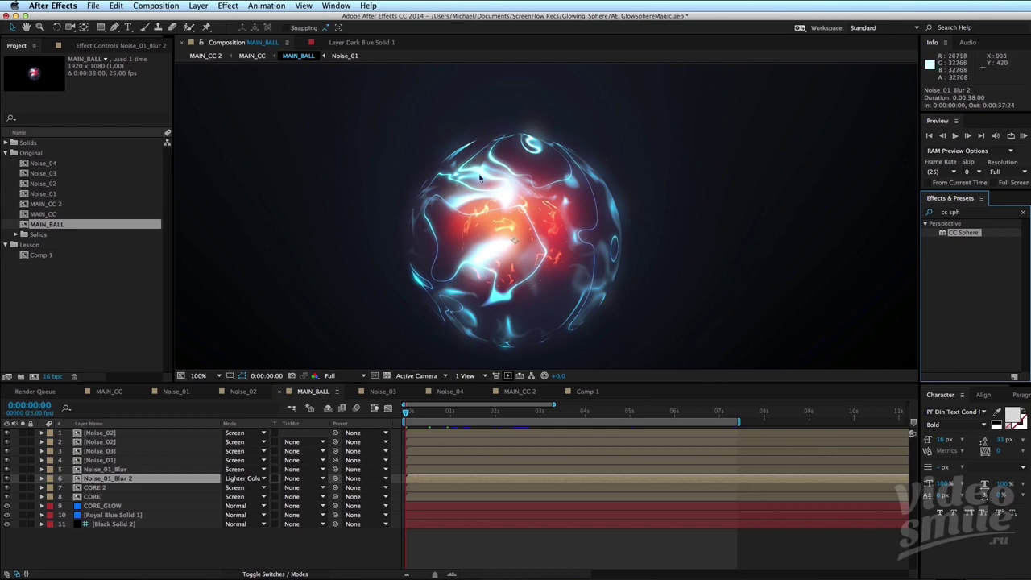
Pan around the sphere, select the CORE 2 layer and examine it magnified.
drag(517, 229, 576, 236)
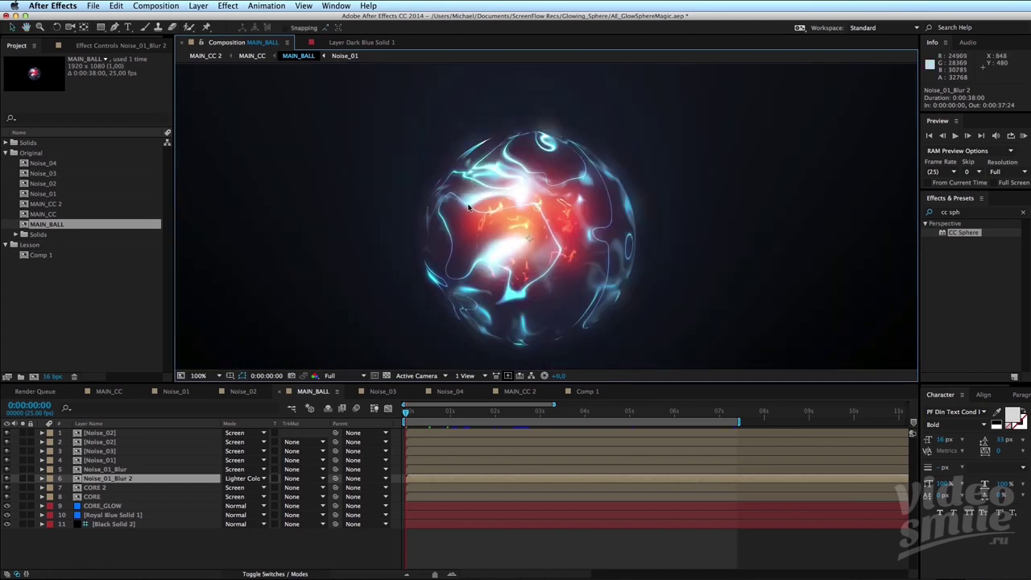
drag(486, 211, 486, 196)
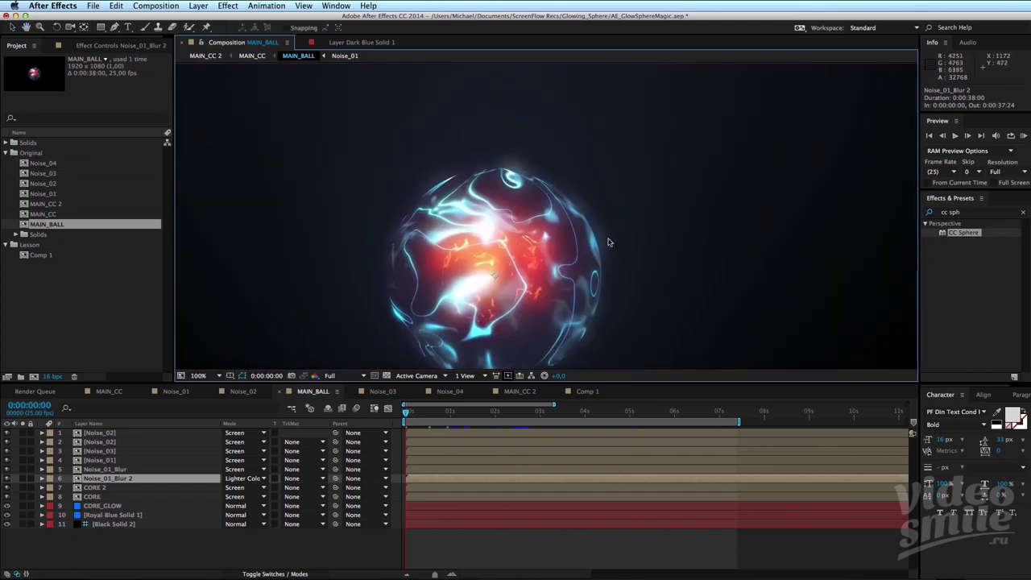
drag(608, 241, 516, 172)
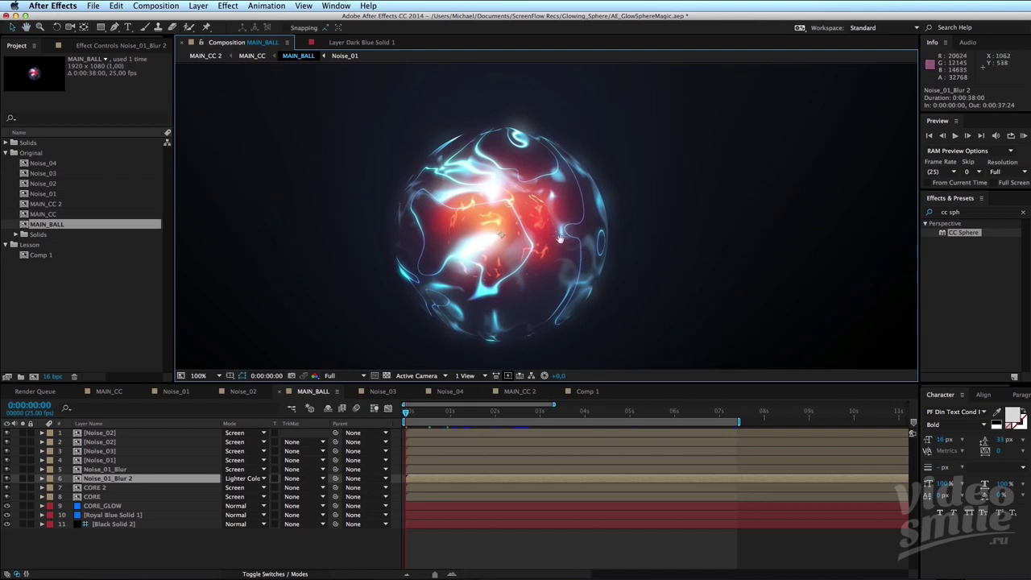
drag(559, 239, 585, 235)
click(102, 489)
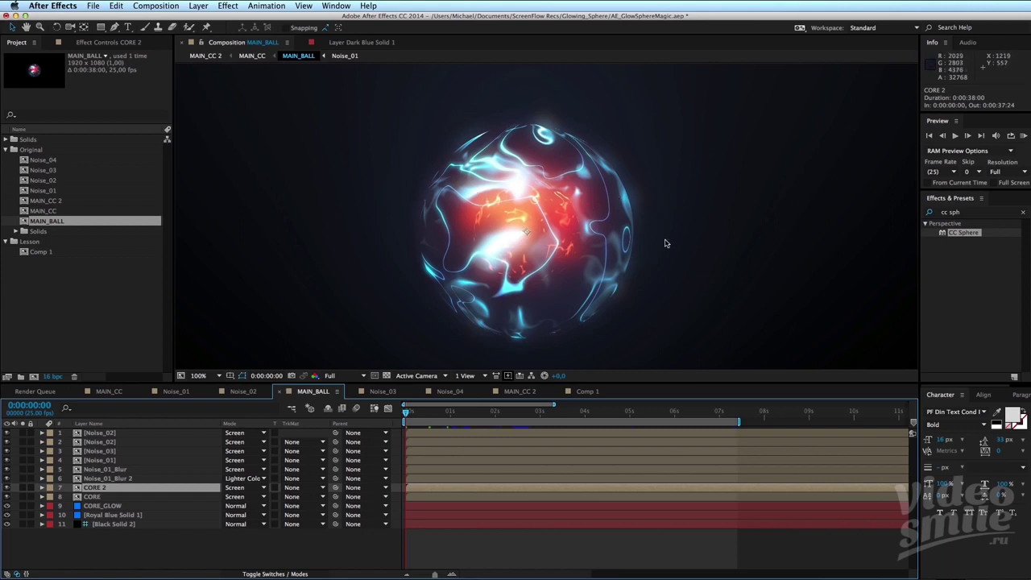
scroll(555, 161, up, 1)
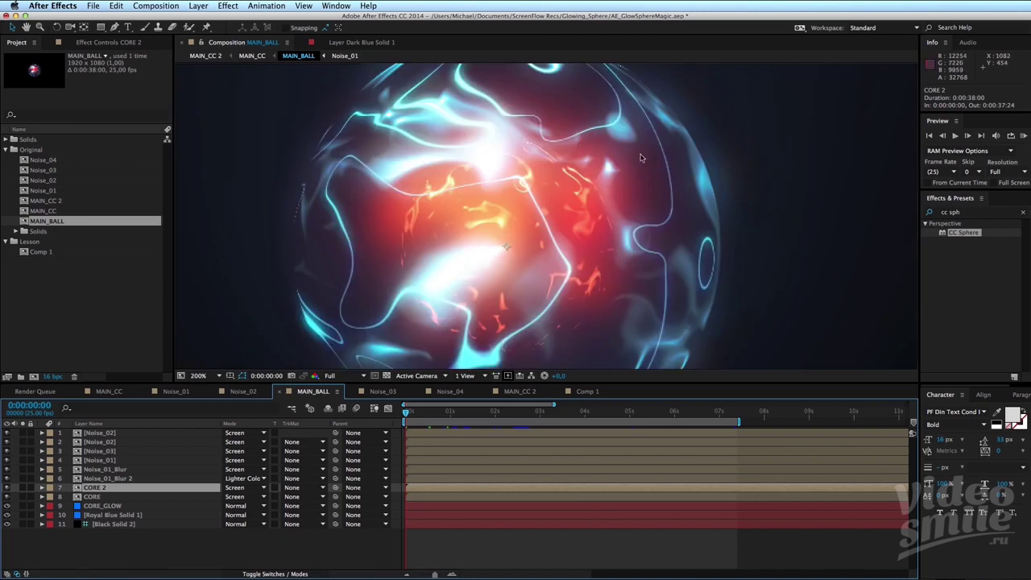
drag(642, 159, 615, 183)
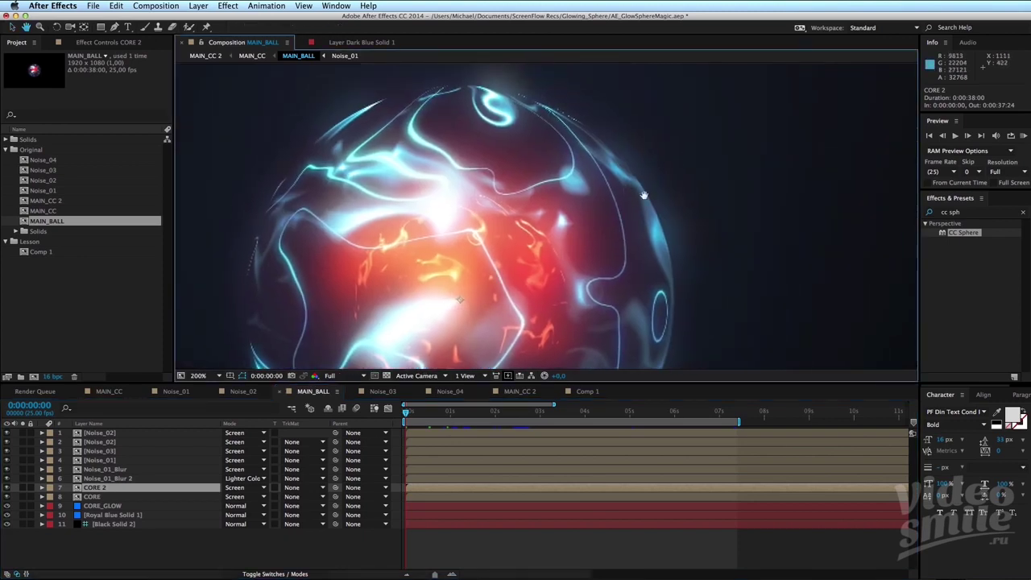
scroll(563, 217, up, 5)
scroll(483, 260, down, 3)
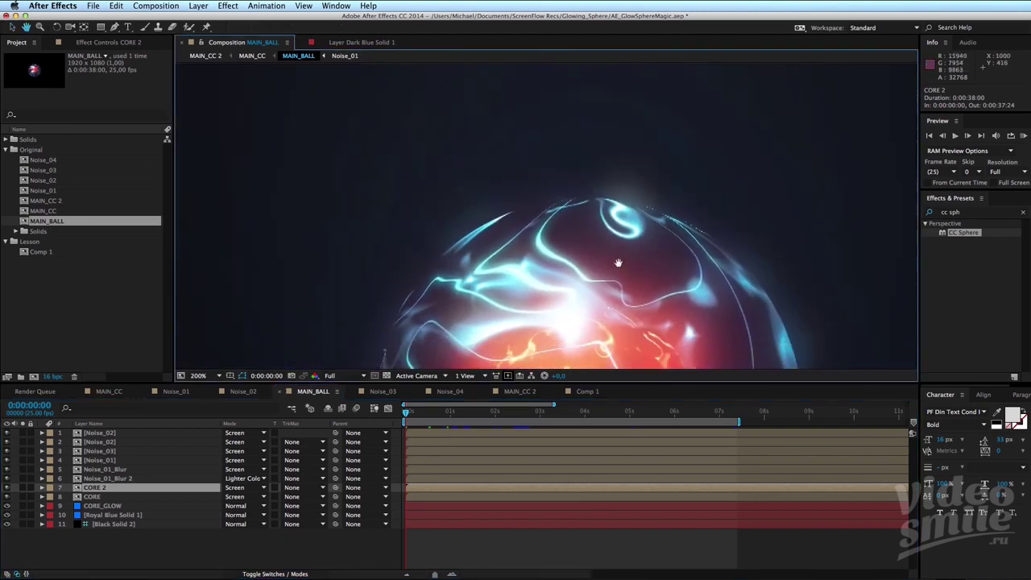
Return to MAIN_CC, zoom and pan over the sphere, then open the MAIN_BALL precomp.
click(251, 56)
scroll(531, 247, up, 1)
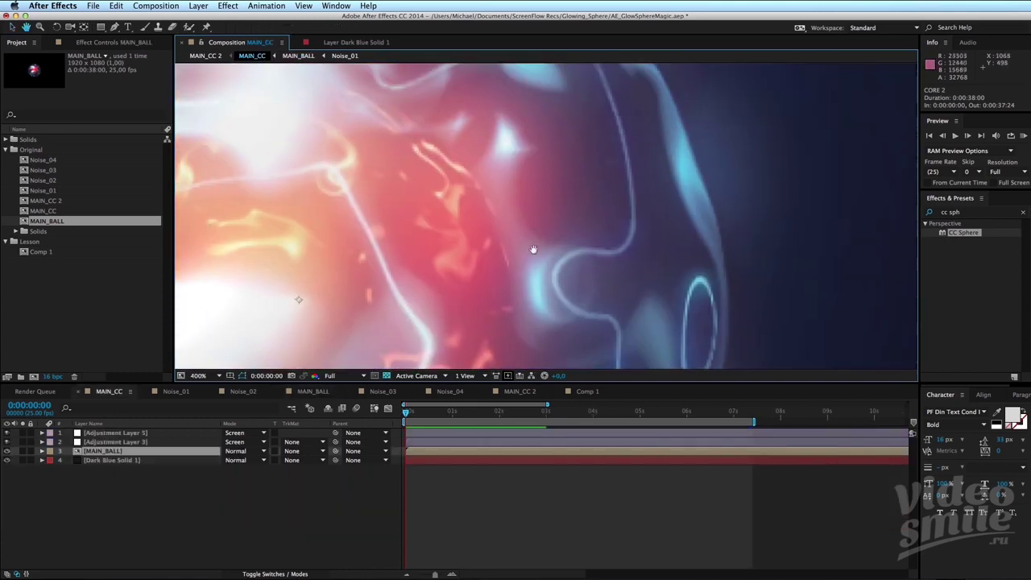
scroll(536, 285, up, 1)
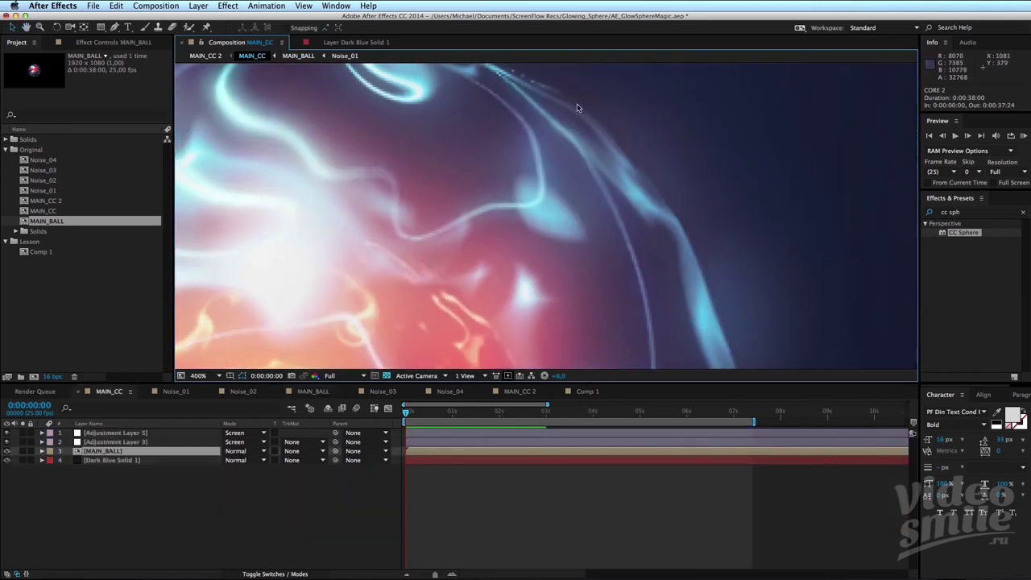
scroll(705, 250, down, 2)
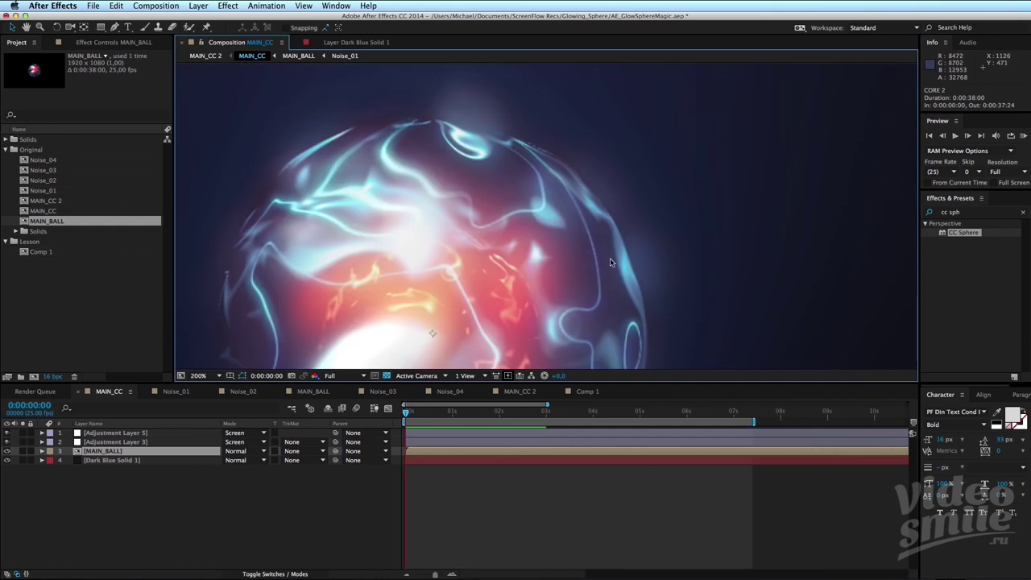
scroll(535, 201, down, 2)
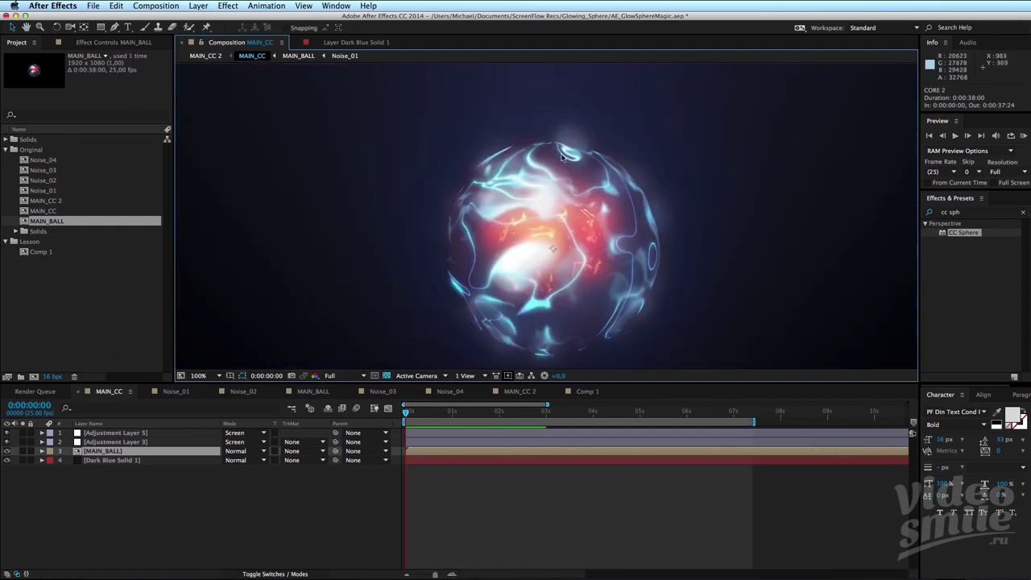
scroll(533, 141, up, 1)
scroll(428, 193, up, 2)
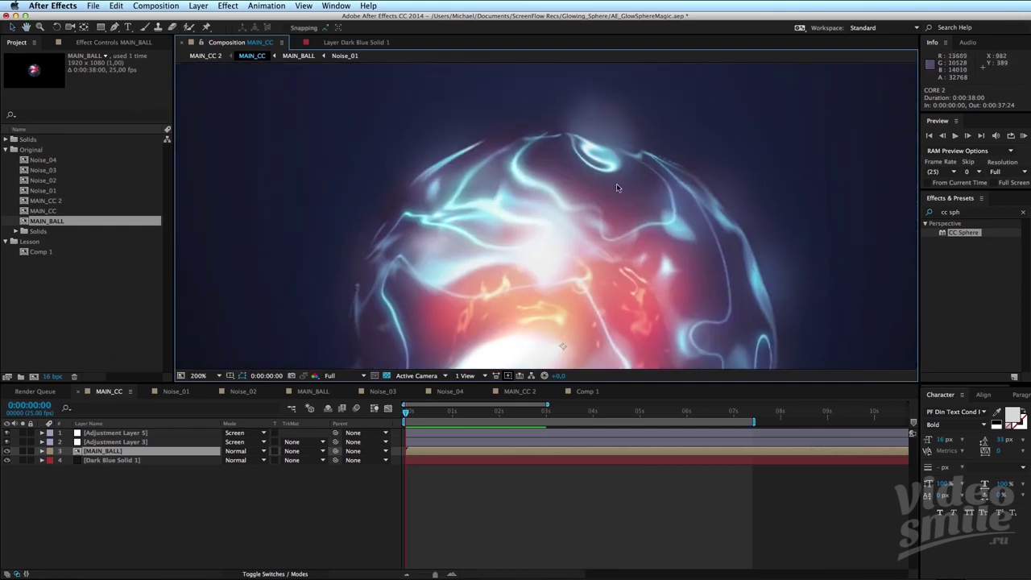
mouse_move(736, 223)
mouse_down()
mouse_move(643, 178)
mouse_move(660, 179)
mouse_up()
scroll(660, 180, down, 1)
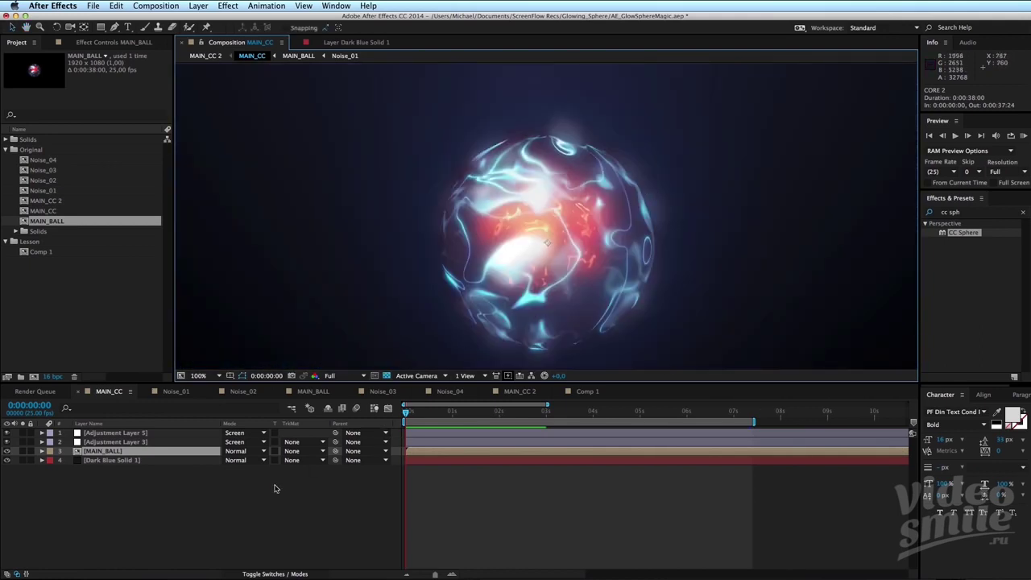
double_click(103, 450)
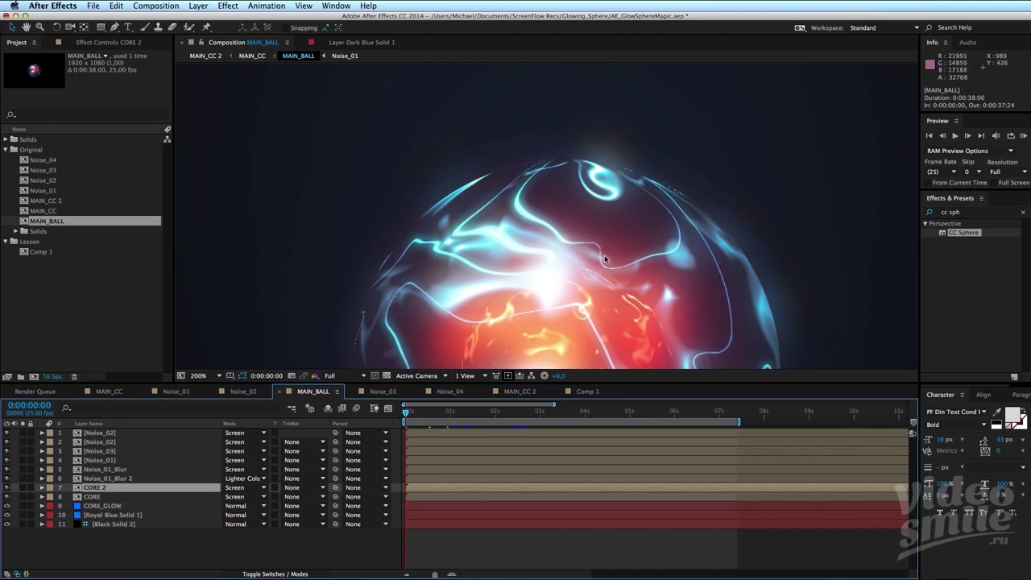
Pan over the sphere and open CORE 2's source comp, Noise_04, to view its noise.
drag(603, 258, 596, 175)
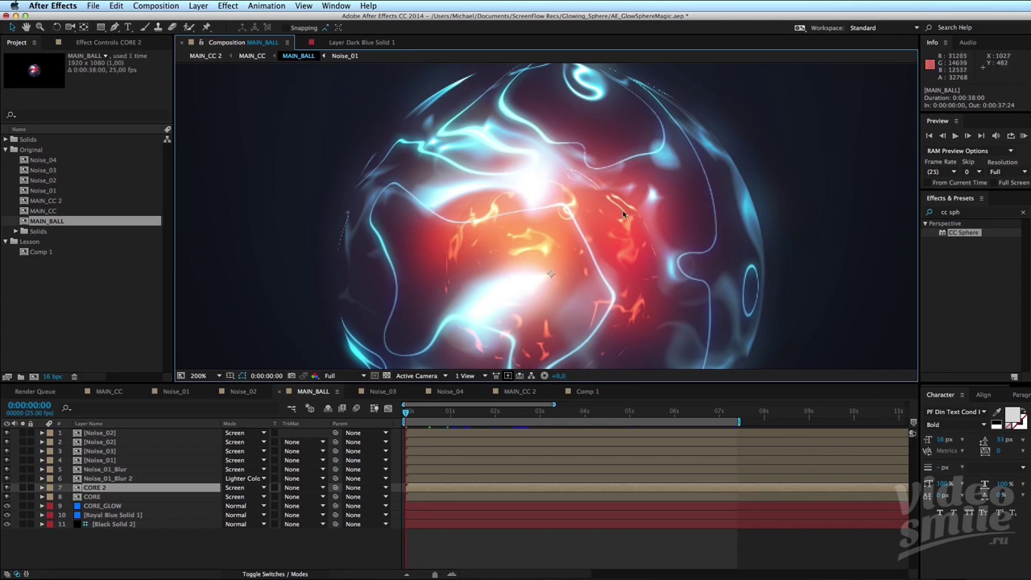
mouse_move(648, 292)
mouse_down()
mouse_move(614, 236)
mouse_move(622, 258)
mouse_up()
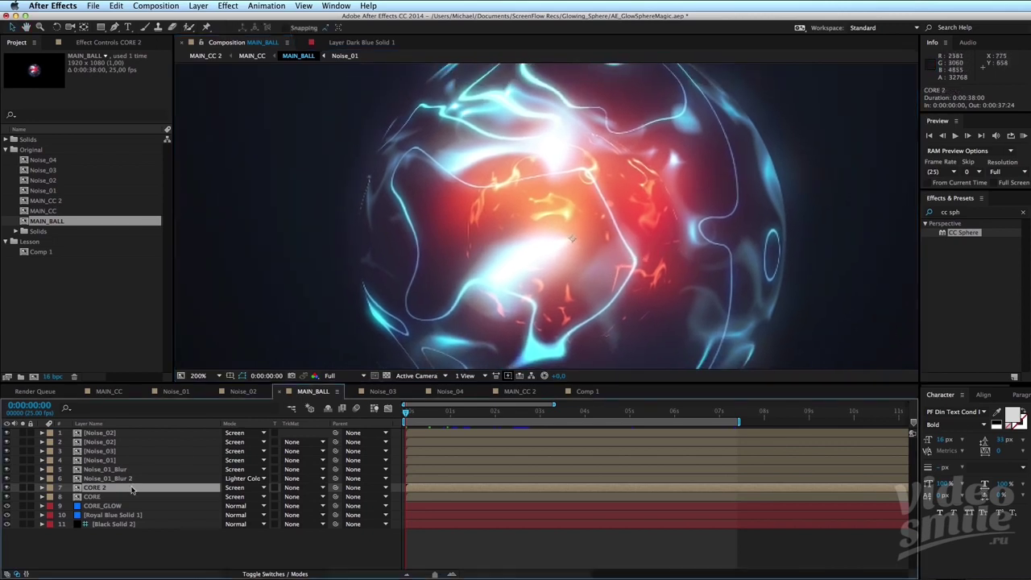
double_click(129, 487)
click(398, 515)
drag(545, 328, 609, 306)
Preview the Noise_04 noise, then open and preview the Noise_01 precomp.
key(space)
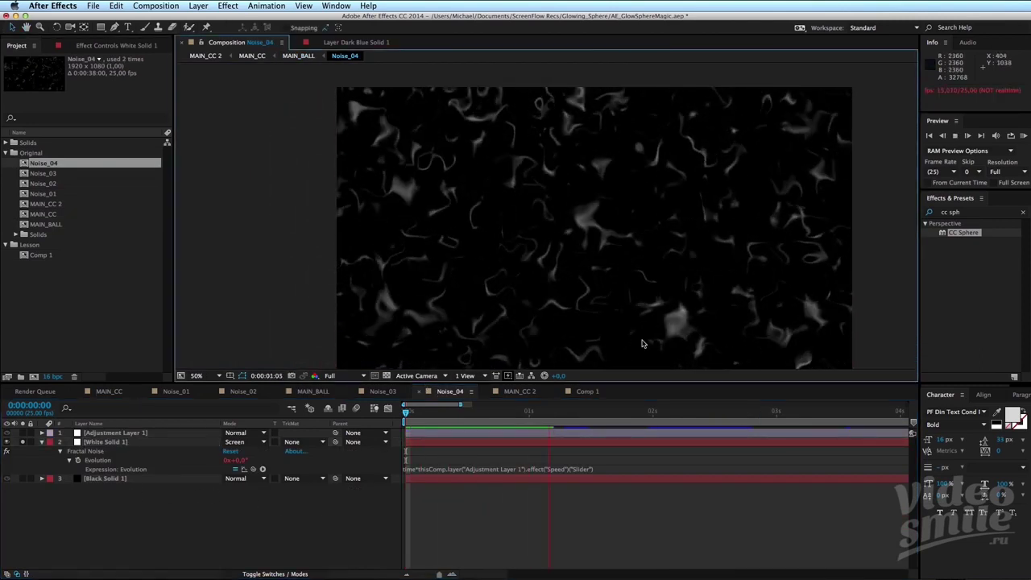
key(space)
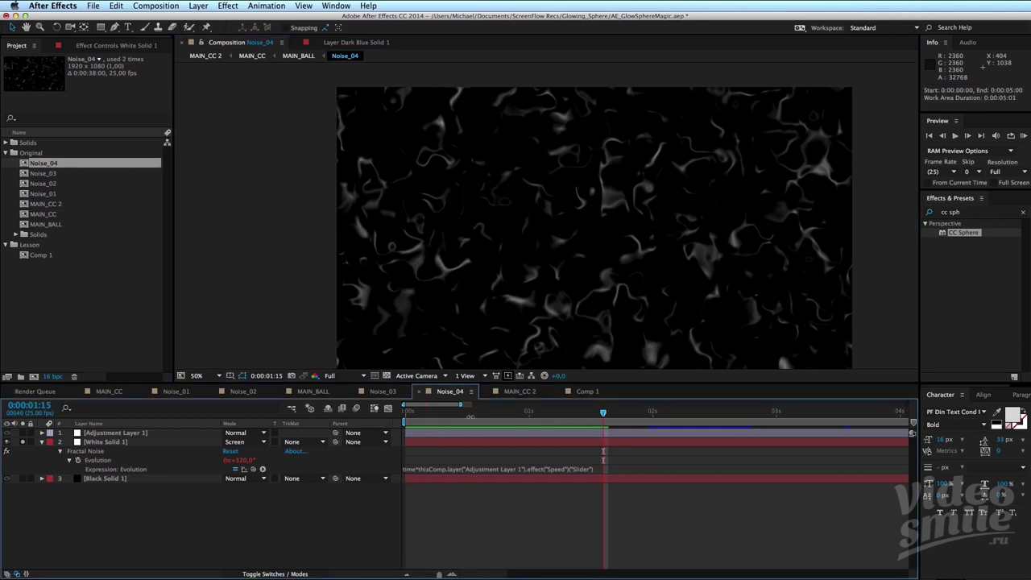
click(298, 56)
double_click(97, 461)
key(space)
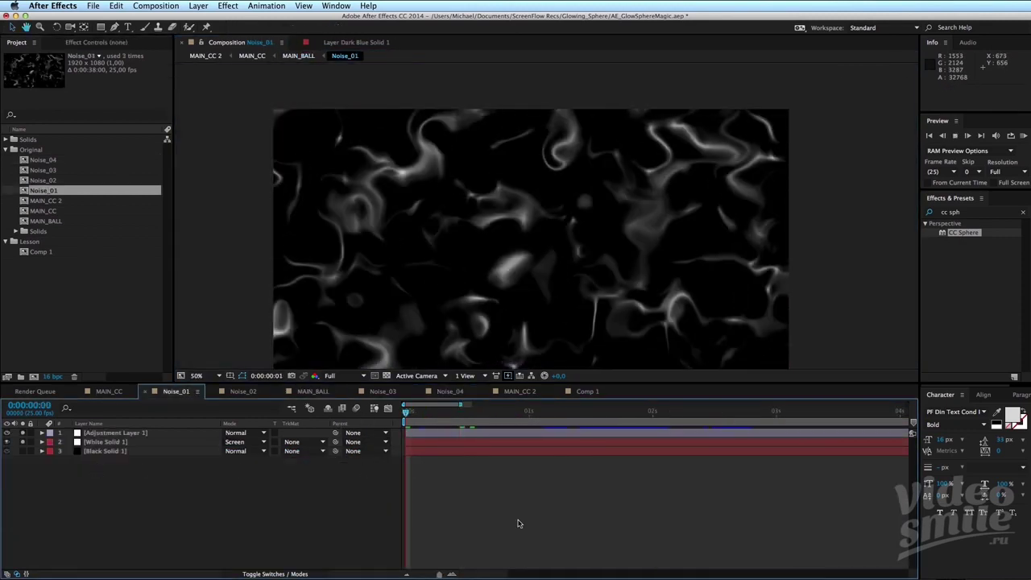
click(313, 391)
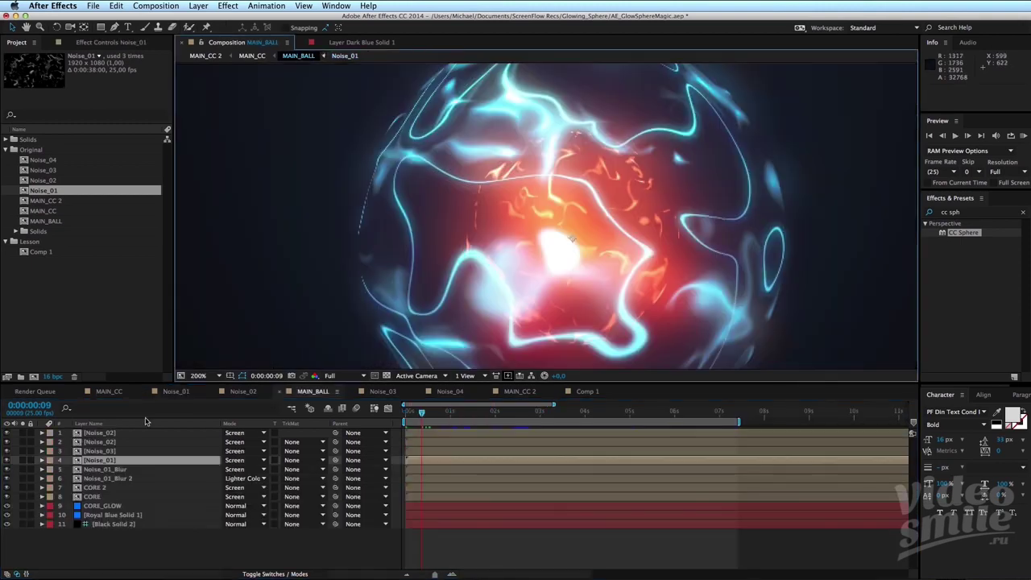
Open and preview Noise_03, preview the MAIN_BALL sphere, then switch to Chrome.
double_click(116, 451)
key(space)
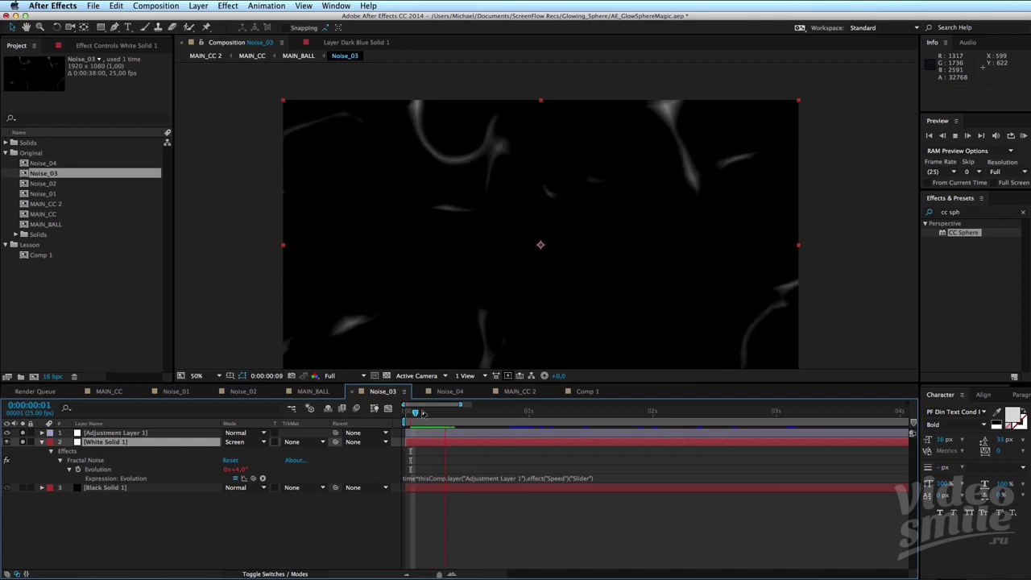
click(307, 61)
click(306, 62)
key(space)
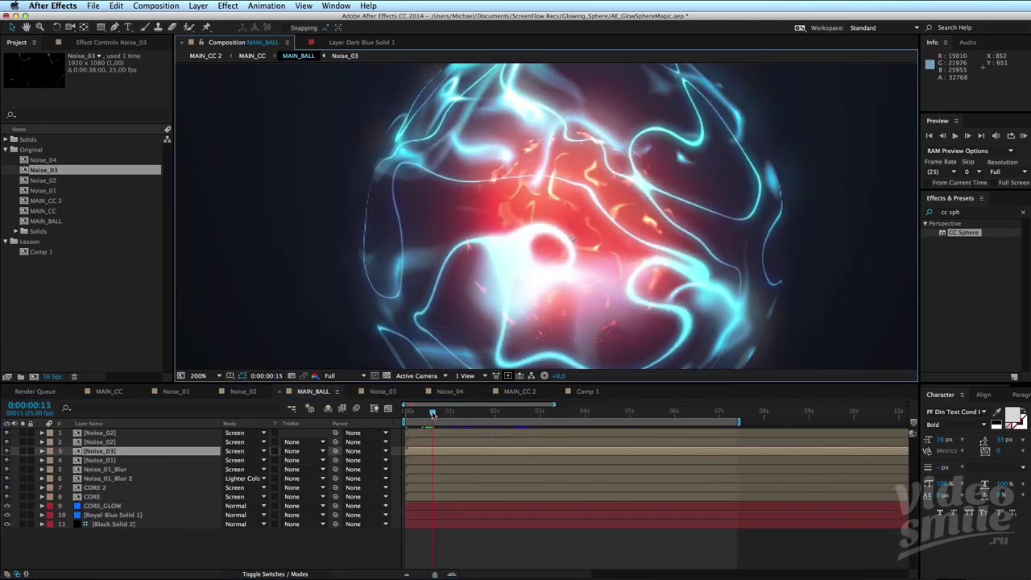
key(space)
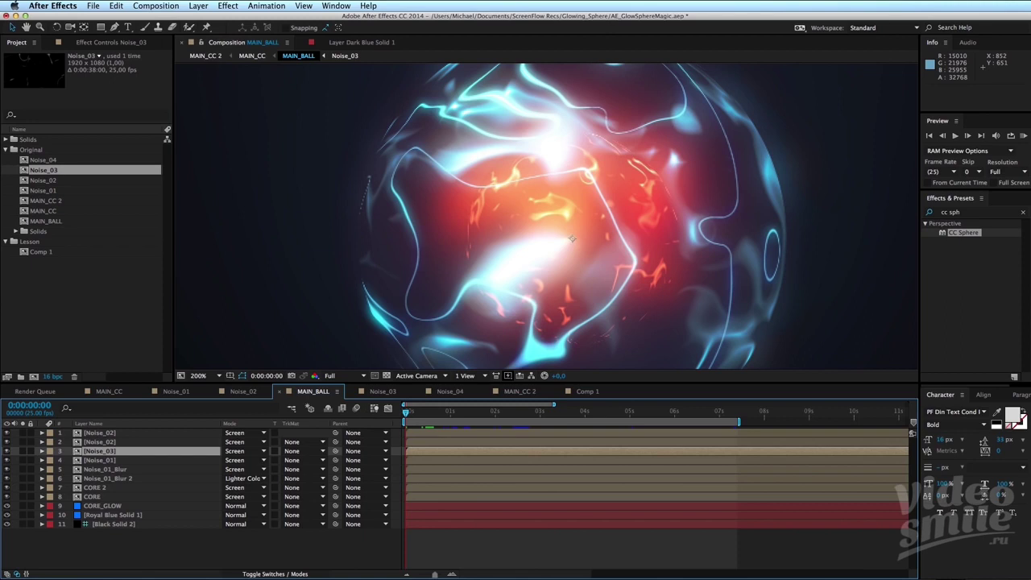
key(super+Tab)
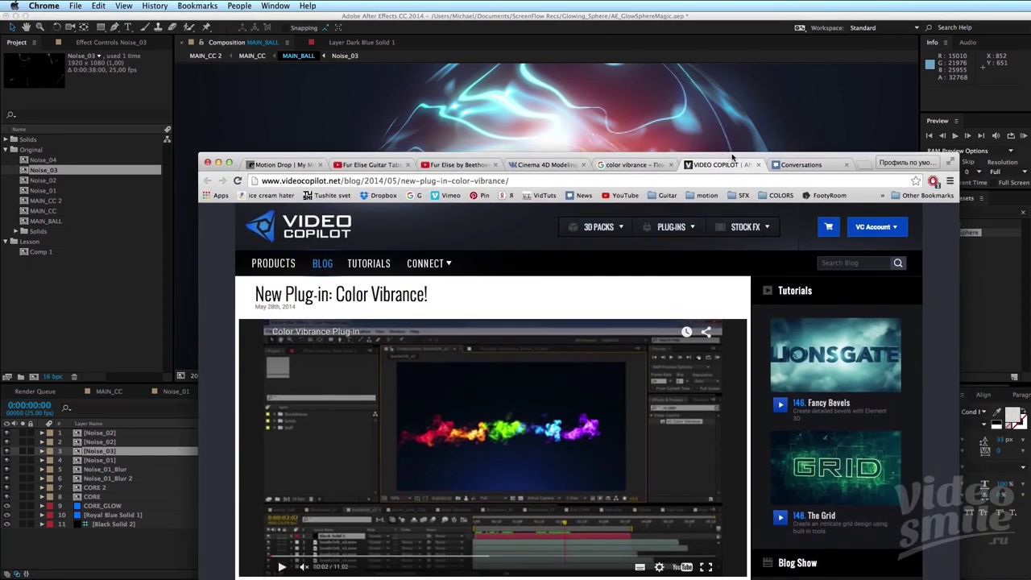
Enlarge the Chrome window showing the Video Copilot Color Vibrance post.
double_click(732, 157)
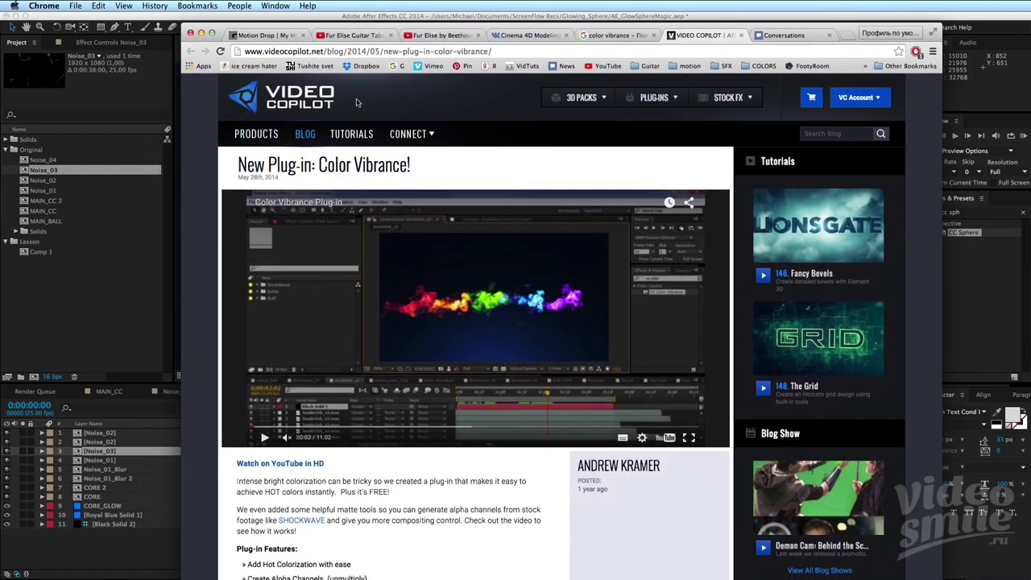
mouse_move(407, 133)
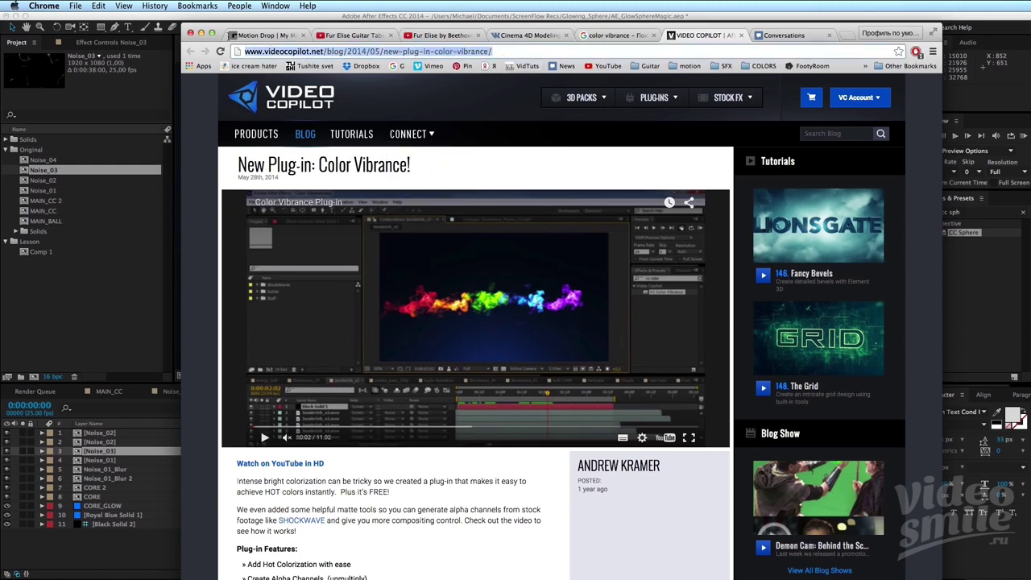
click(465, 114)
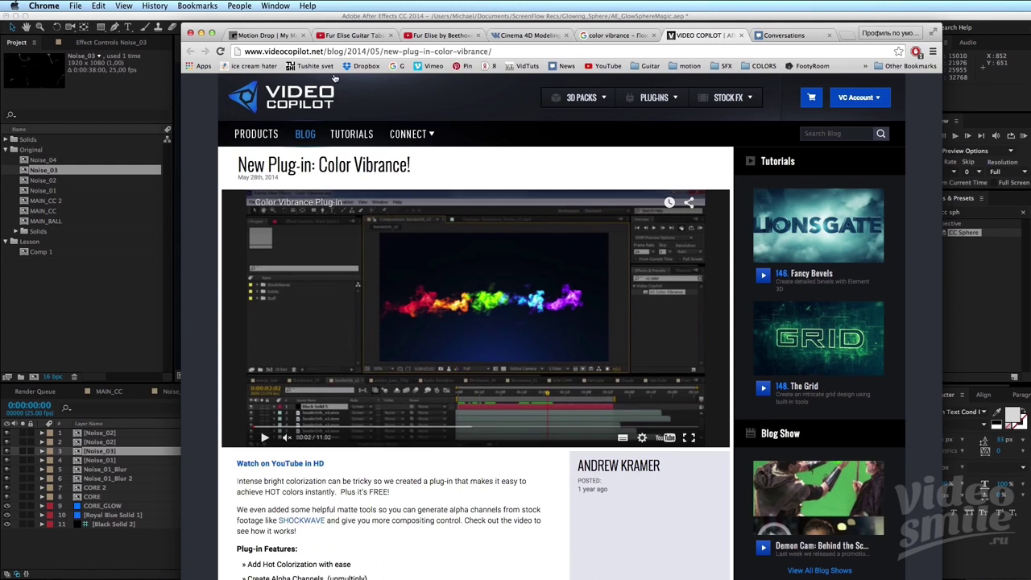
Scroll through the 'New Plug-in: Color Vibrance!' post, then minimise Chrome to reveal After Effects.
scroll(489, 463, down, 1)
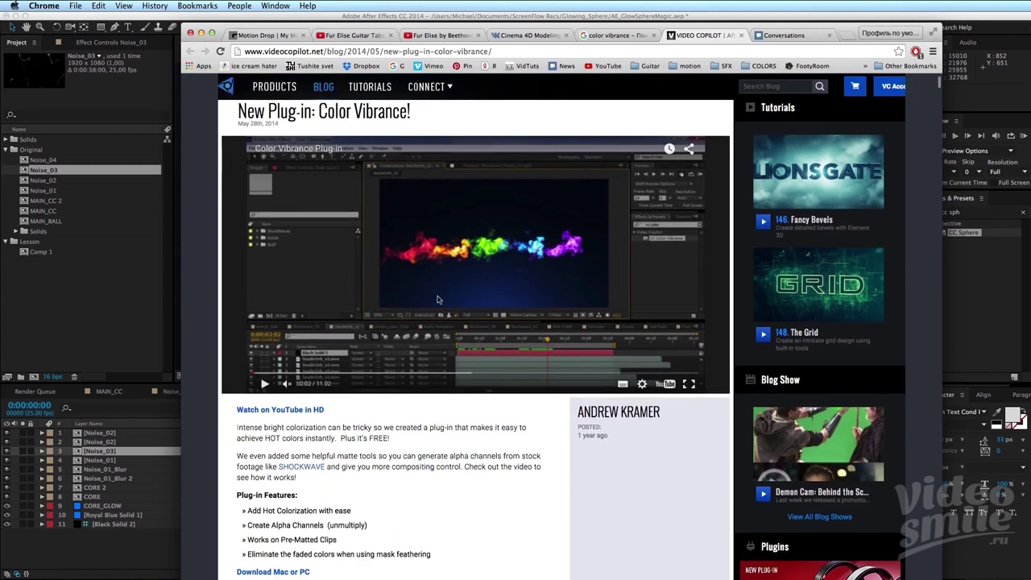
scroll(488, 463, down, 3)
scroll(489, 463, up, 4)
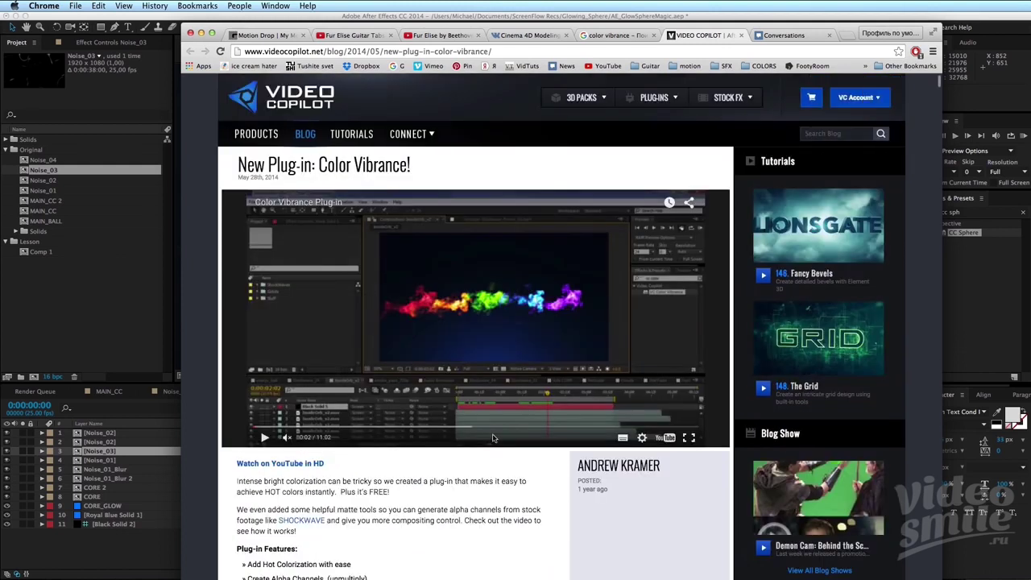
scroll(488, 463, down, 3)
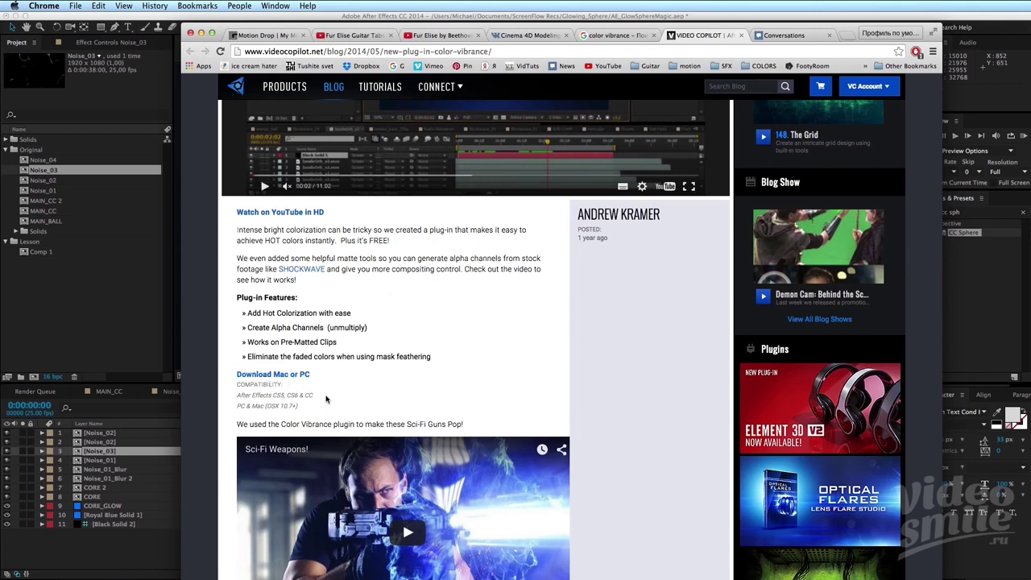
scroll(322, 400, down, 3)
scroll(400, 190, up, 2)
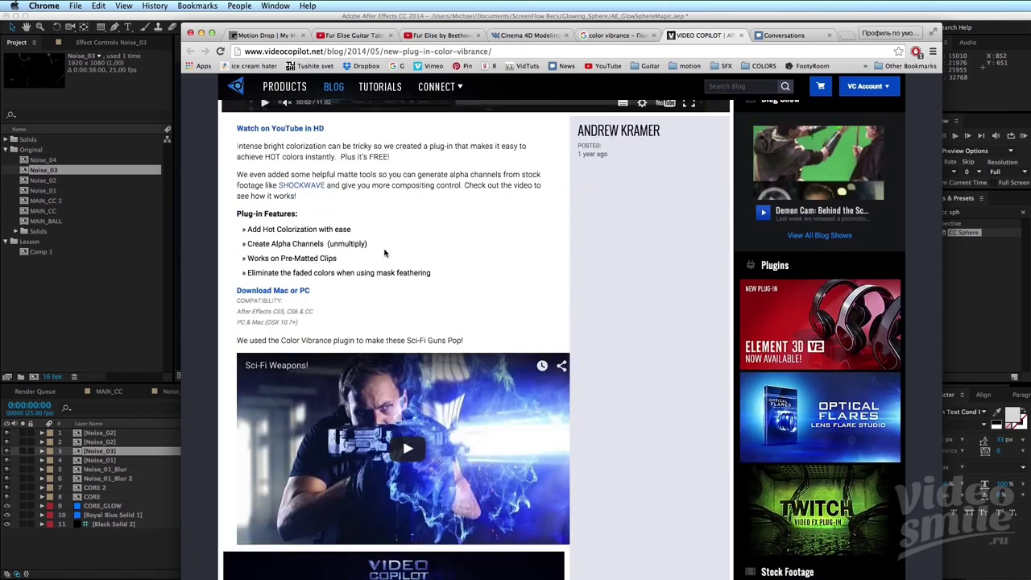
scroll(384, 253, down, 5)
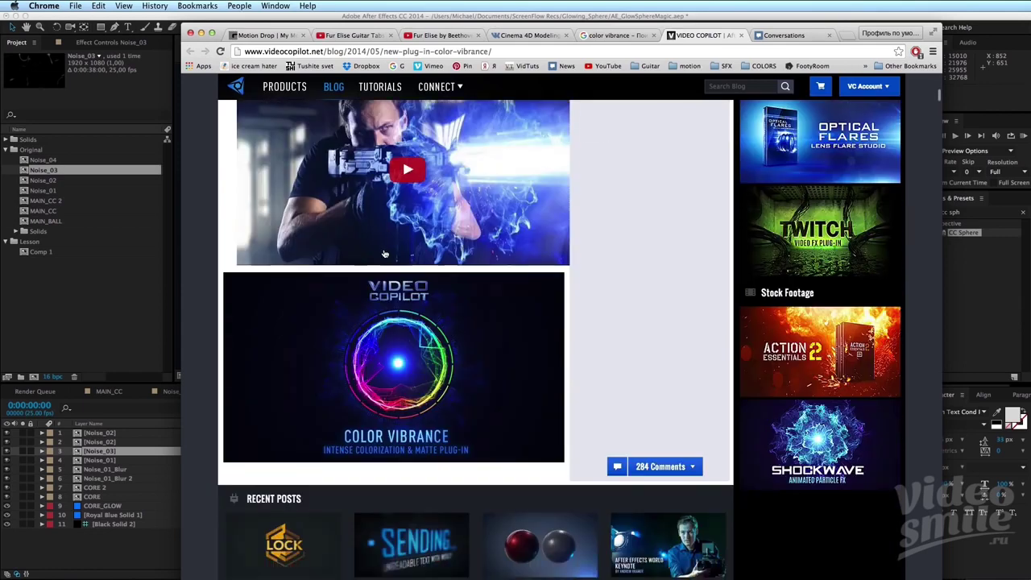
scroll(384, 252, up, 2)
scroll(385, 253, down, 1)
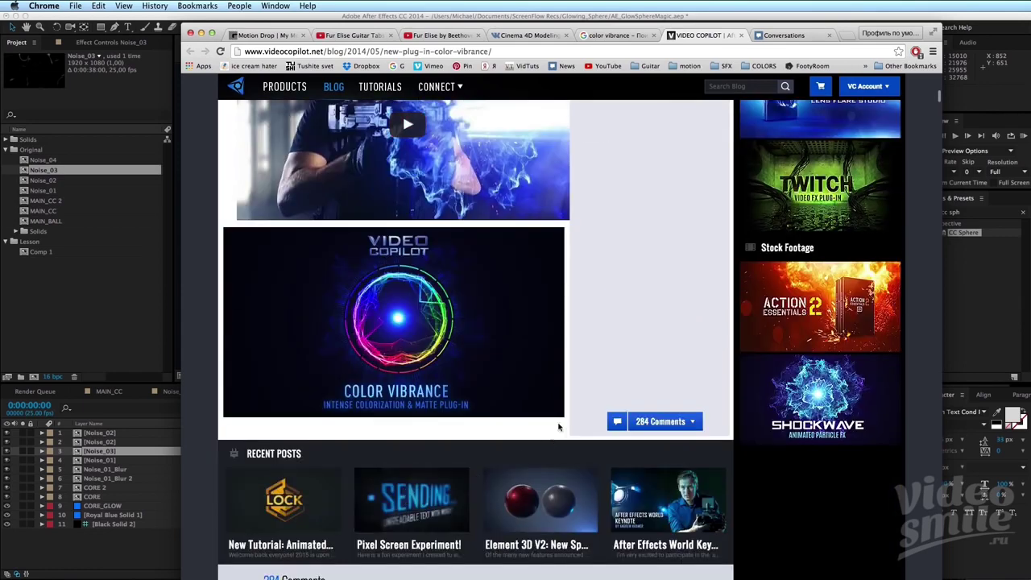
scroll(556, 424, up, 5)
scroll(562, 423, up, 3)
scroll(562, 423, up, 1)
scroll(523, 439, up, 2)
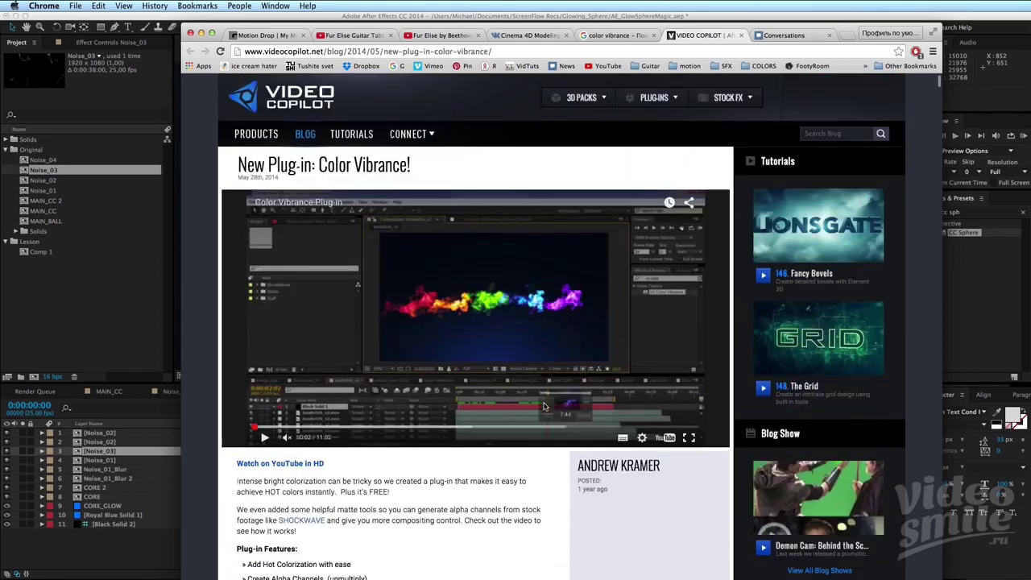
scroll(472, 469, down, 1)
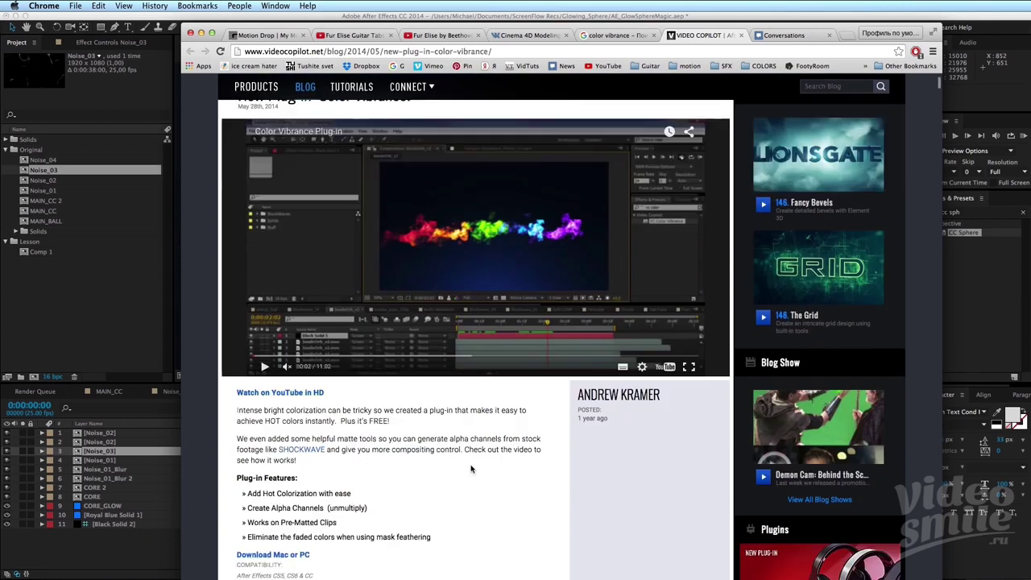
scroll(471, 468, down, 1)
scroll(471, 469, up, 2)
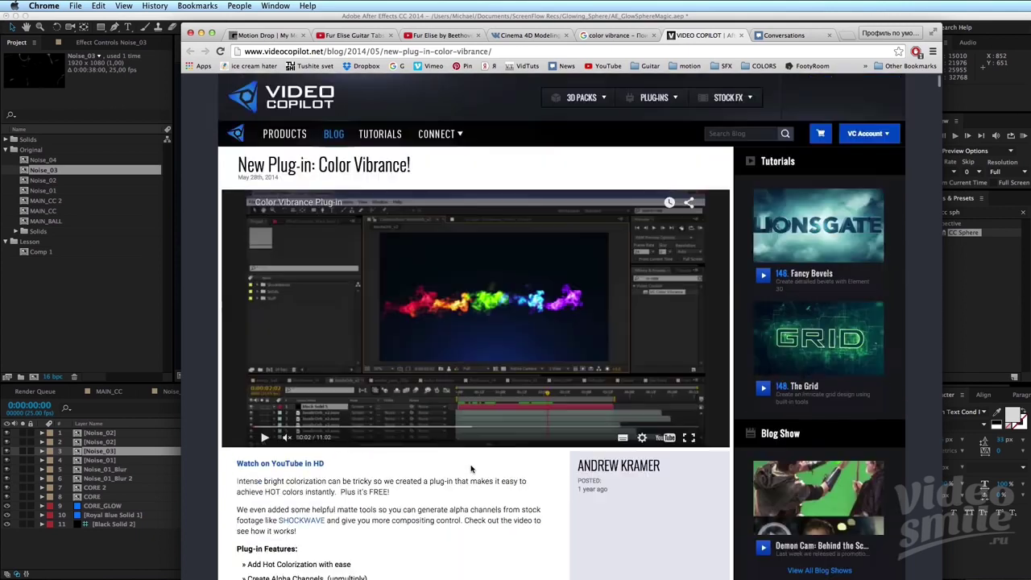
drag(660, 23, 673, 20)
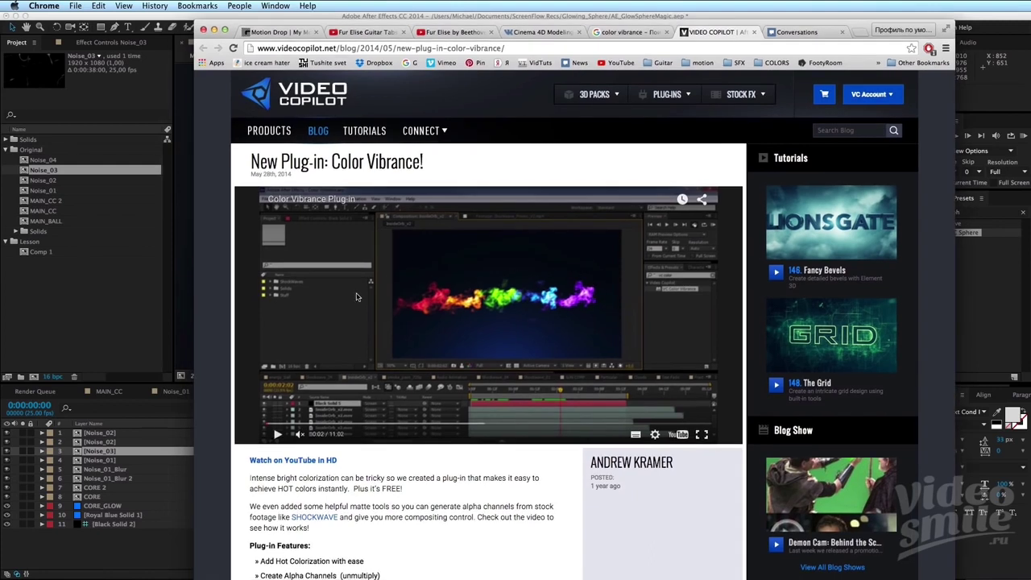
key(super+m)
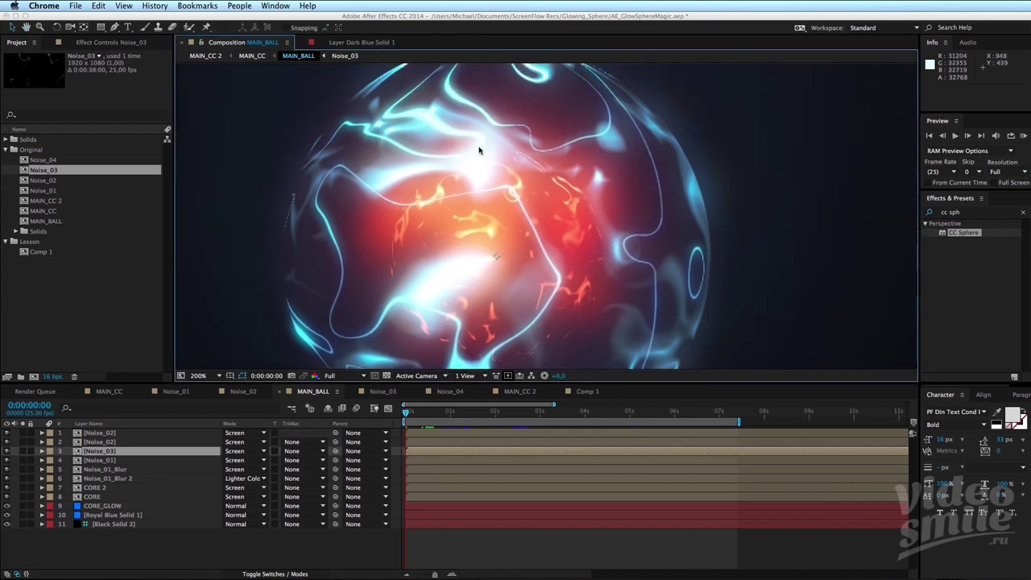
Leave the Noise_03 precomp and open Comp 1 from the project list.
double_click(99, 451)
mouse_move(418, 415)
mouse_down()
mouse_move(515, 419)
mouse_move(406, 416)
mouse_up()
click(53, 285)
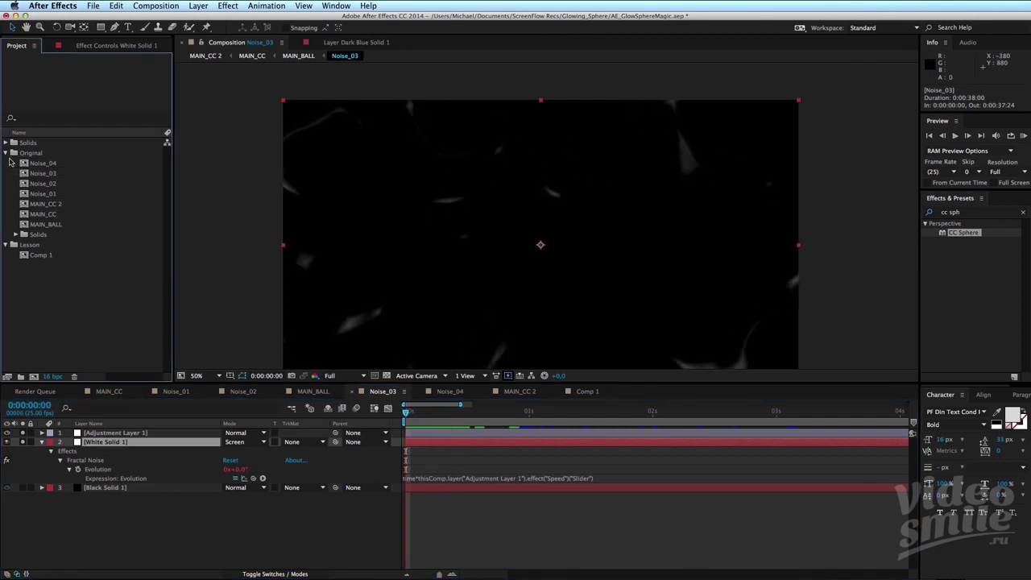
click(7, 153)
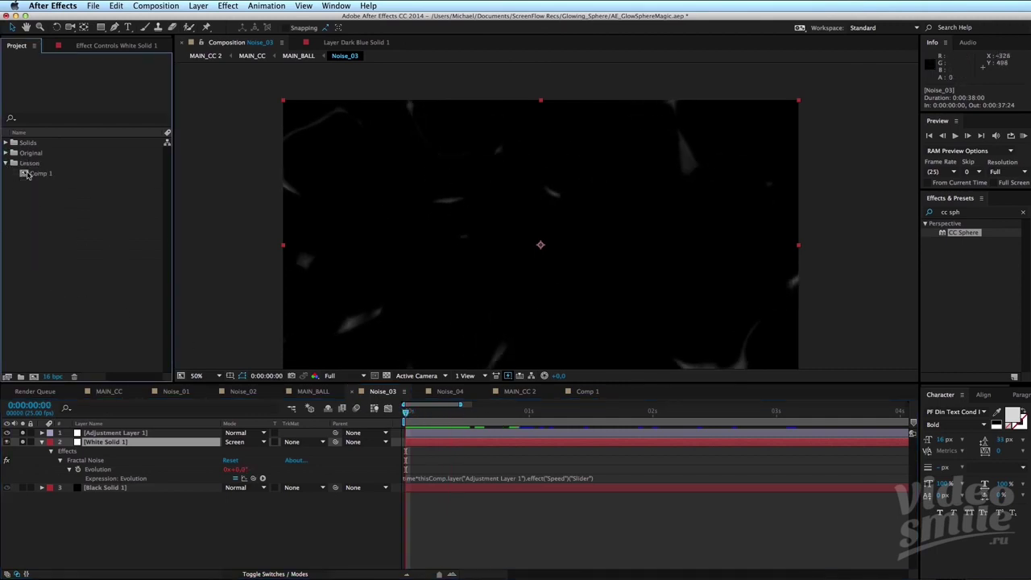
double_click(33, 173)
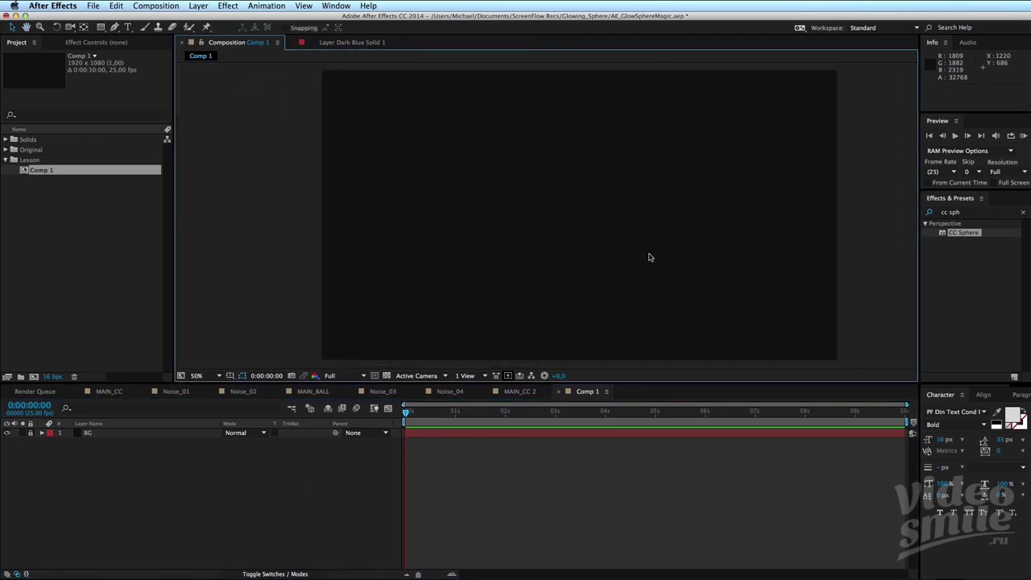
Create a new full-size solid named Fractal_Noise_01 in Comp 1.
key(ctrl+y)
click(219, 189)
triple_click(182, 188)
text(Fractal_Noise_01)
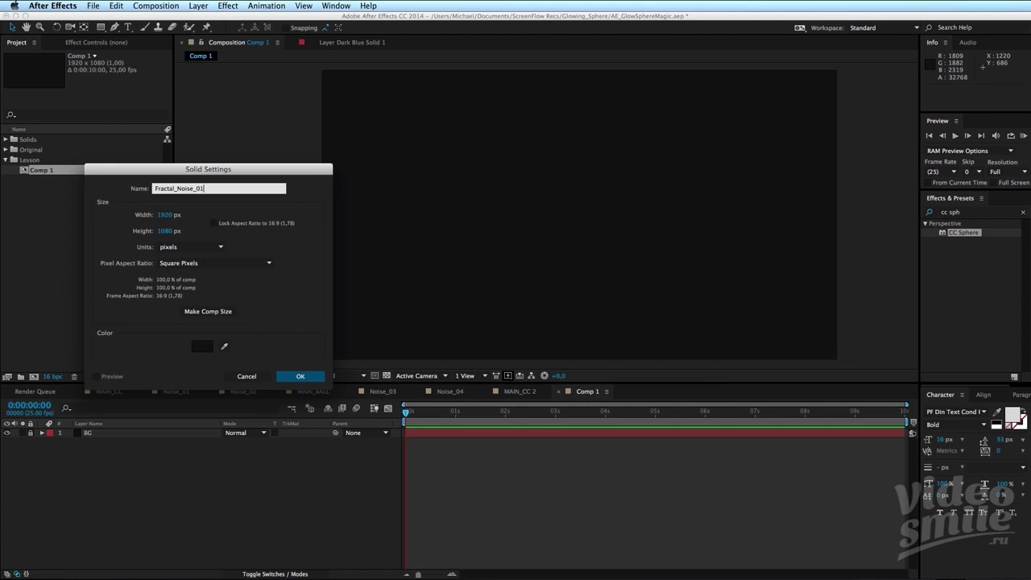
key(Return)
click(160, 487)
click(118, 435)
drag(545, 293, 520, 294)
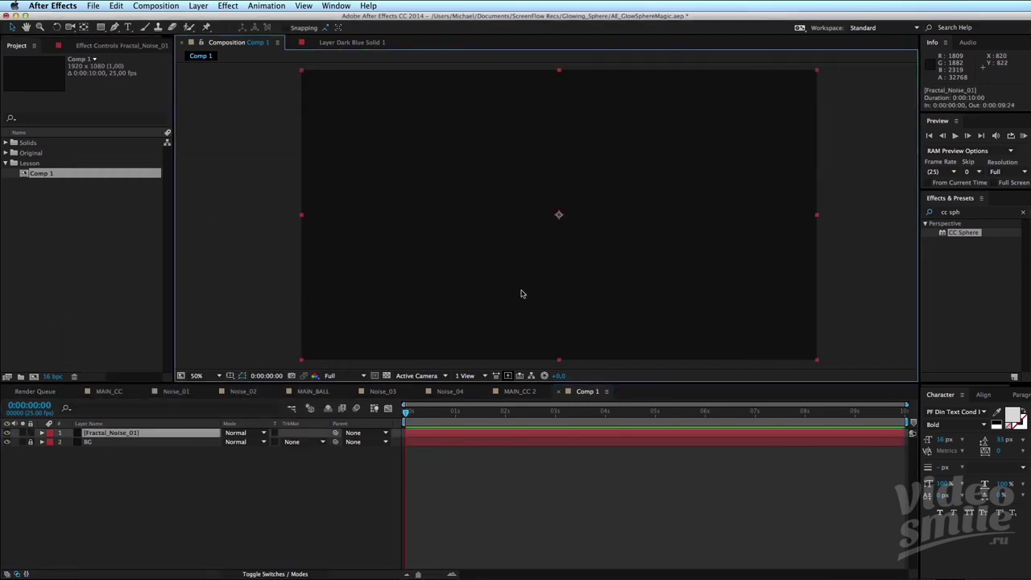
Set up pre-compose with Move all attributes, trimming 'Comp 1' from the new composition's name.
key(ctrl+shift+c)
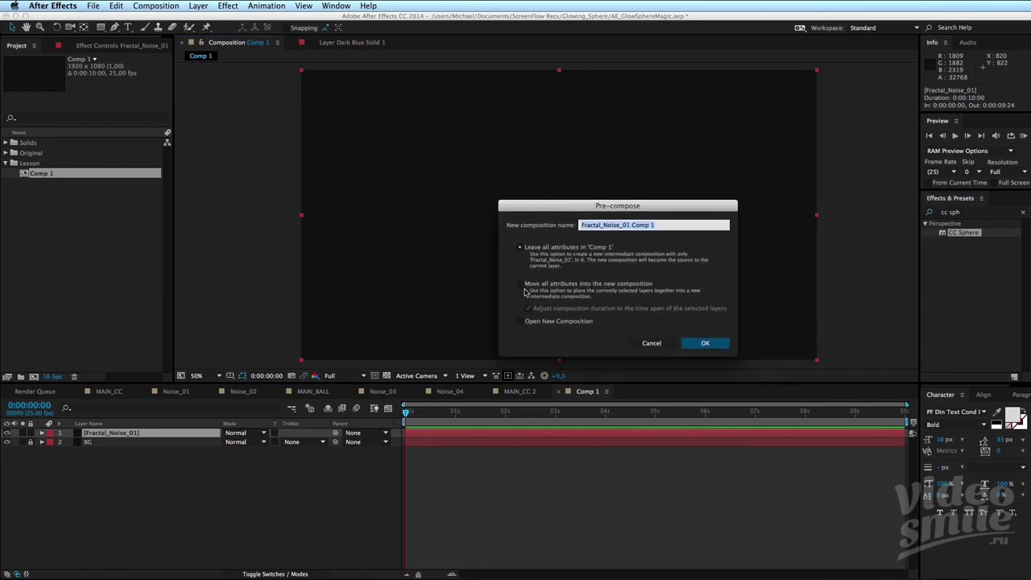
click(521, 285)
drag(654, 226, 633, 225)
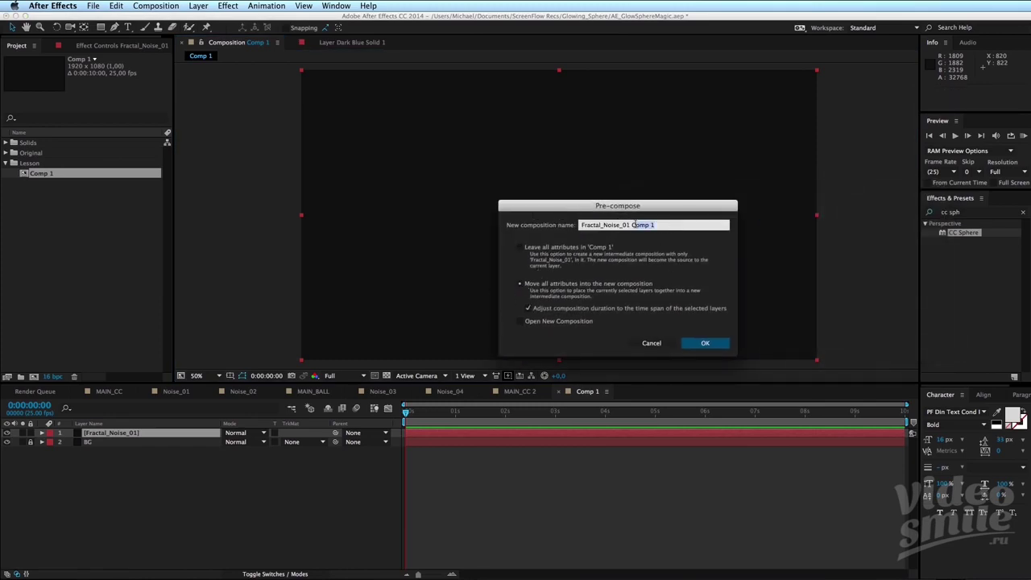
key(BackSpace)
Confirm the pre-compose, open Fractal_Noise_01, and apply Fractal Noise from Effects & Presets to its layer.
click(704, 346)
double_click(132, 435)
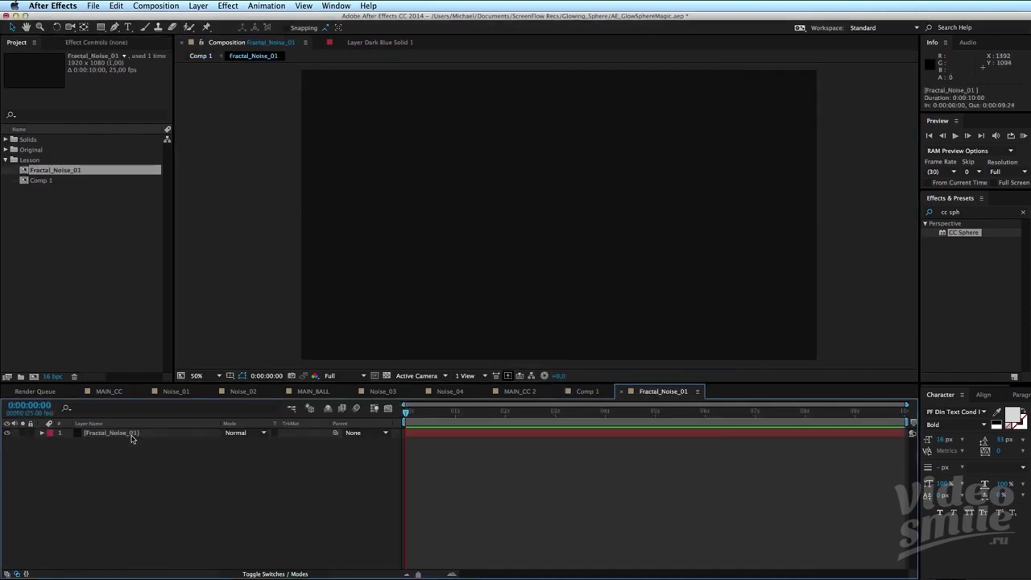
click(559, 435)
click(978, 212)
text(fr)
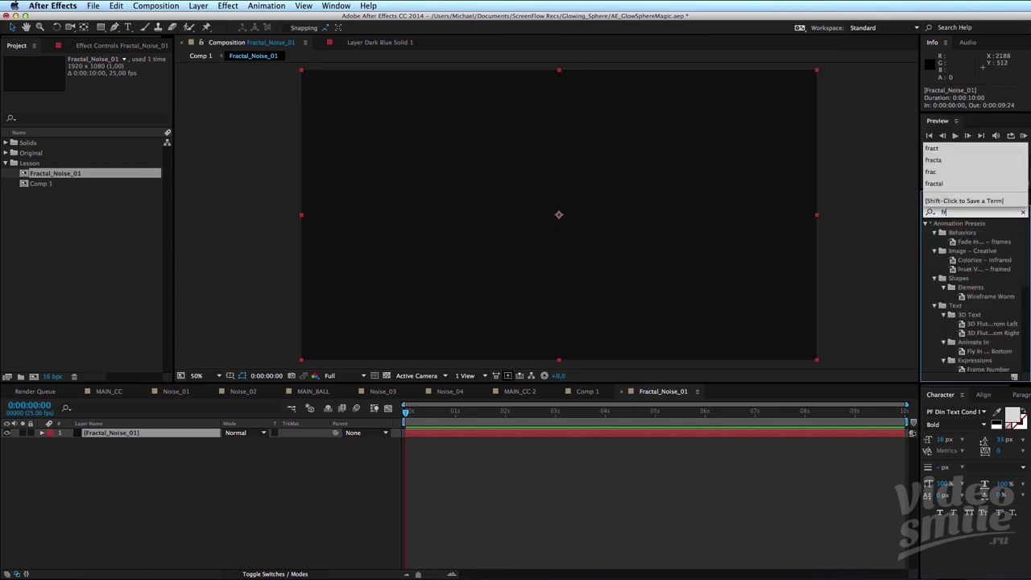
text(ac)
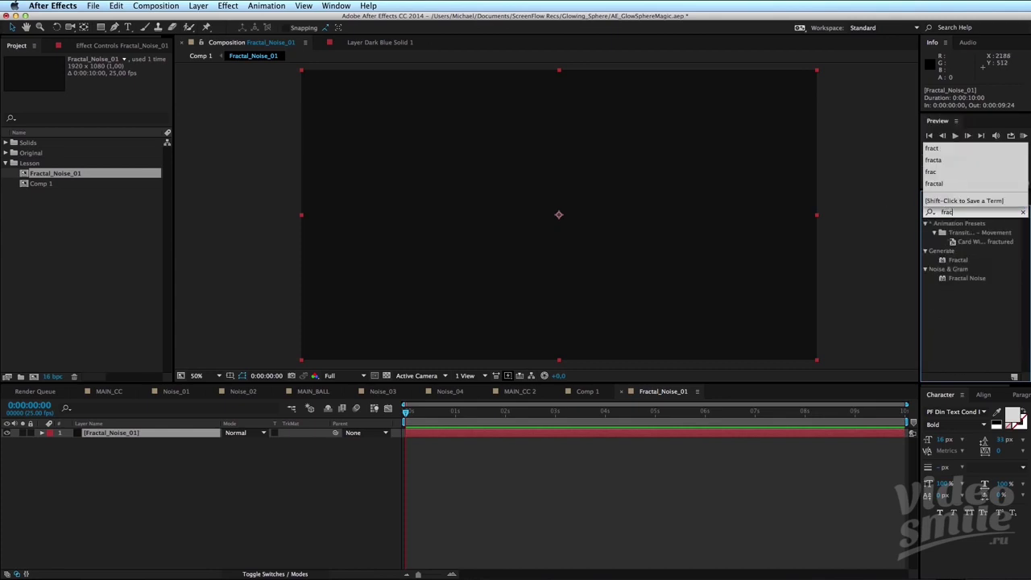
text(ta)
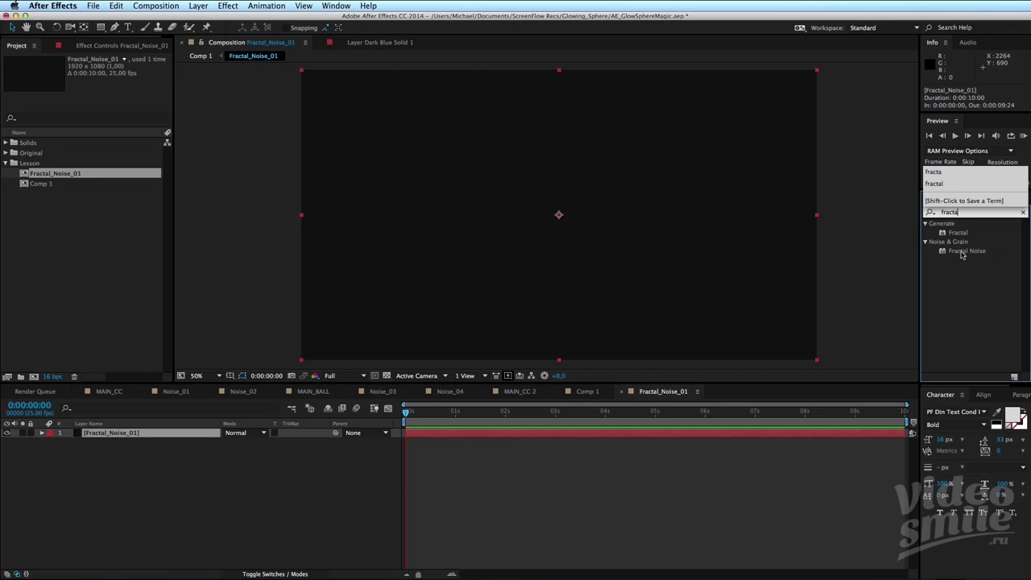
drag(961, 254, 524, 433)
Preview the default grey cloud noise, then return to the start of the timeline.
mouse_move(541, 251)
mouse_down()
mouse_move(496, 257)
mouse_move(532, 255)
mouse_up()
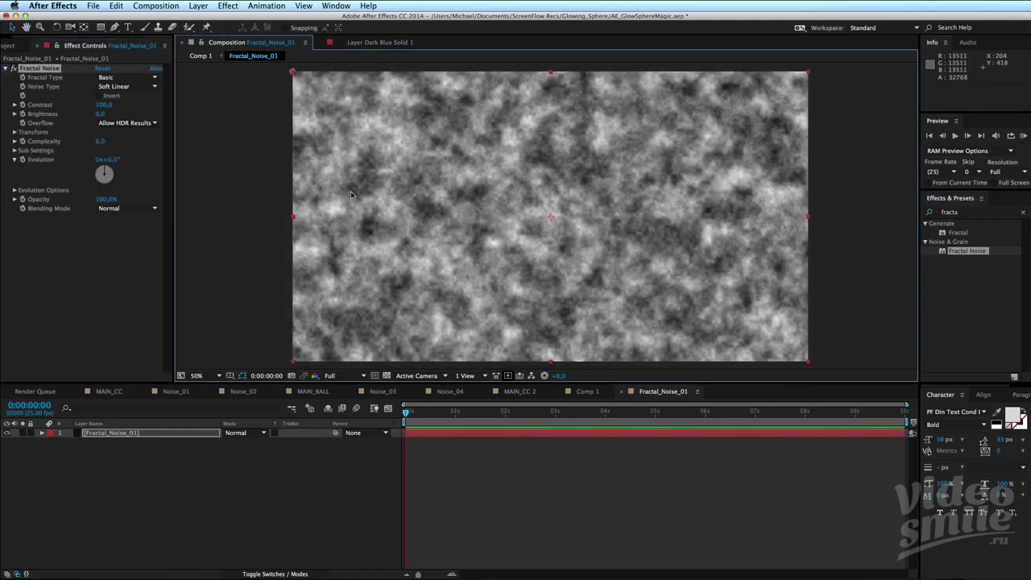
drag(575, 248, 589, 248)
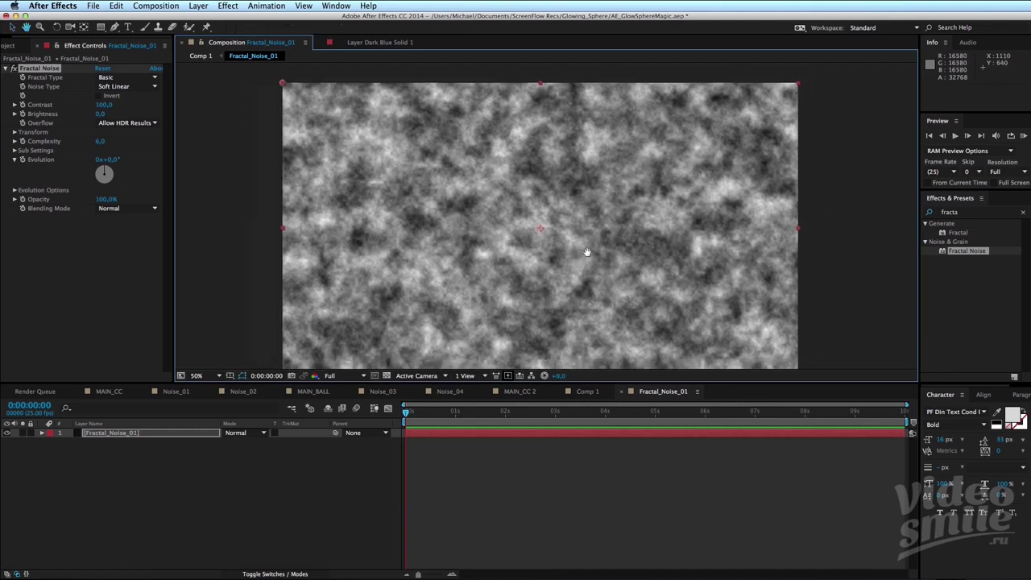
key(space)
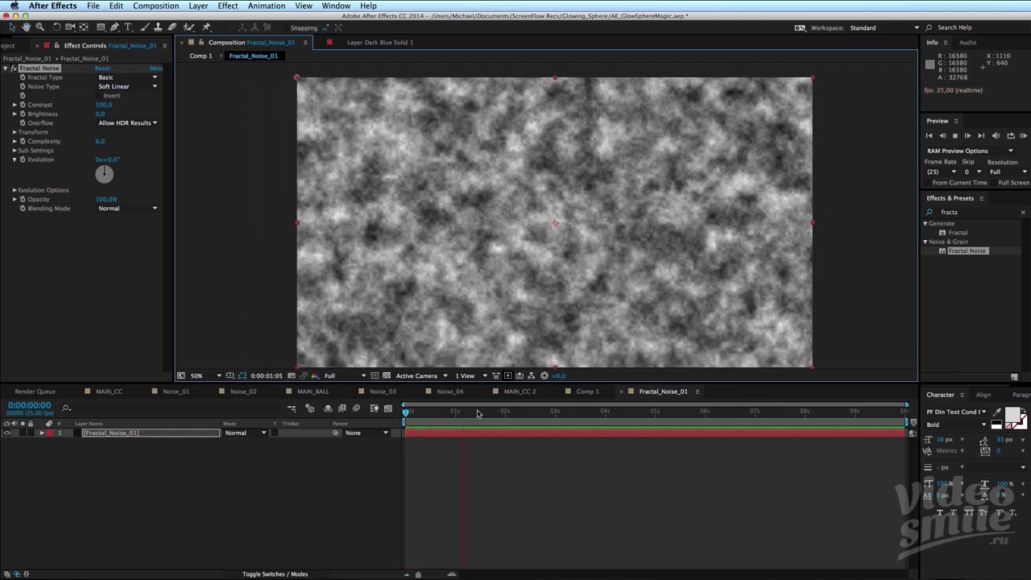
click(482, 421)
drag(481, 424, 369, 420)
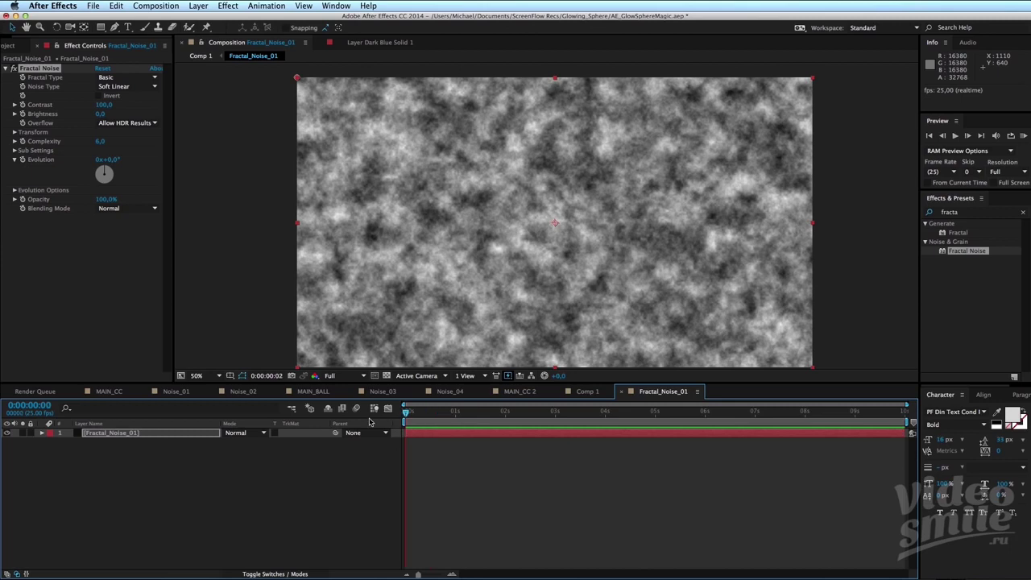
Try a higher Contrast, undo back to the defaults, and reveal the noise's Transform settings.
click(65, 276)
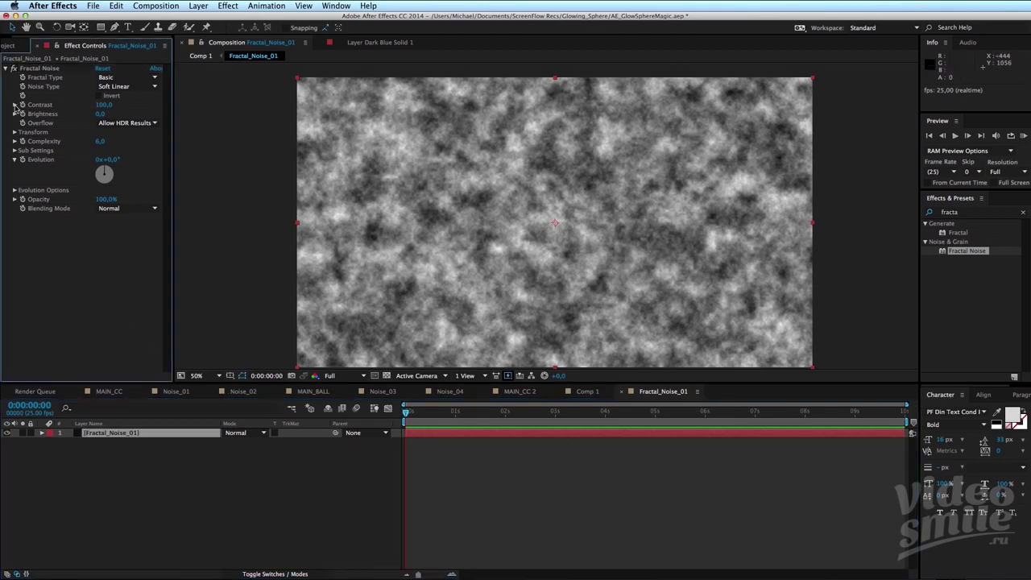
click(37, 68)
click(6, 69)
click(6, 68)
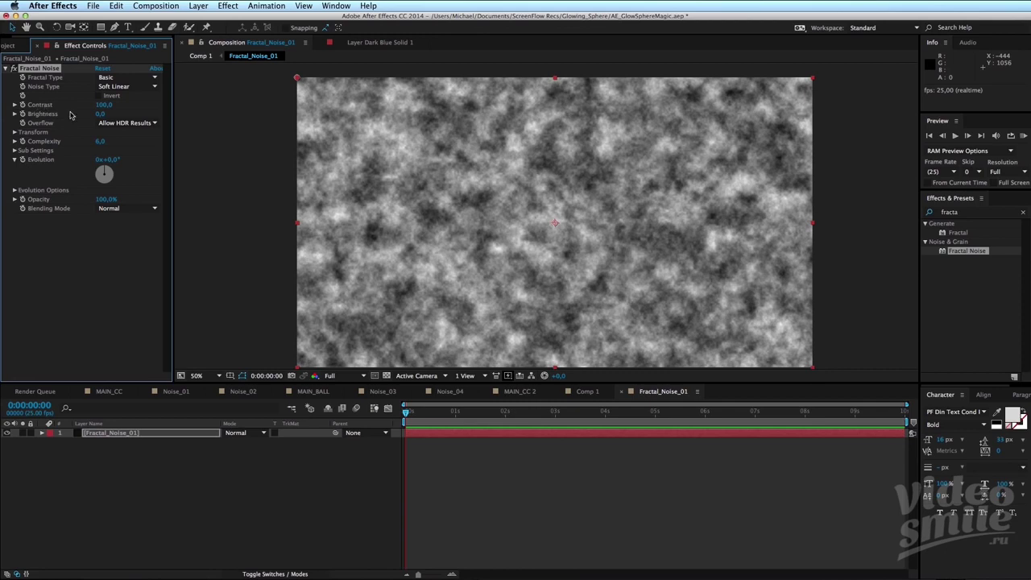
mouse_move(103, 106)
mouse_down()
mouse_move(117, 104)
mouse_move(100, 113)
mouse_move(121, 104)
mouse_move(508, 176)
mouse_up()
key(ctrl+z)
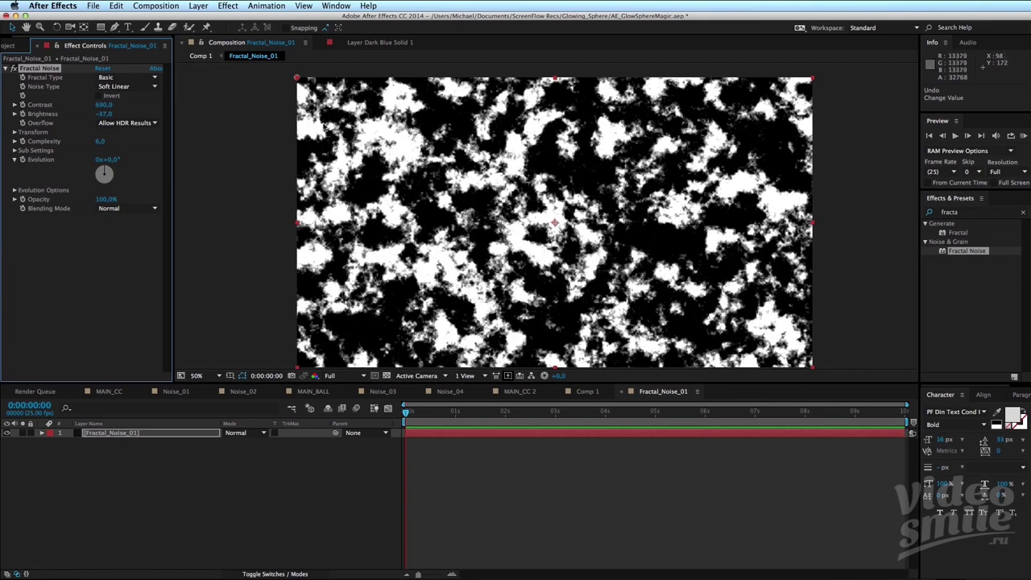
key(ctrl+z)
key(ctrl+z)
key(ctrl+z)
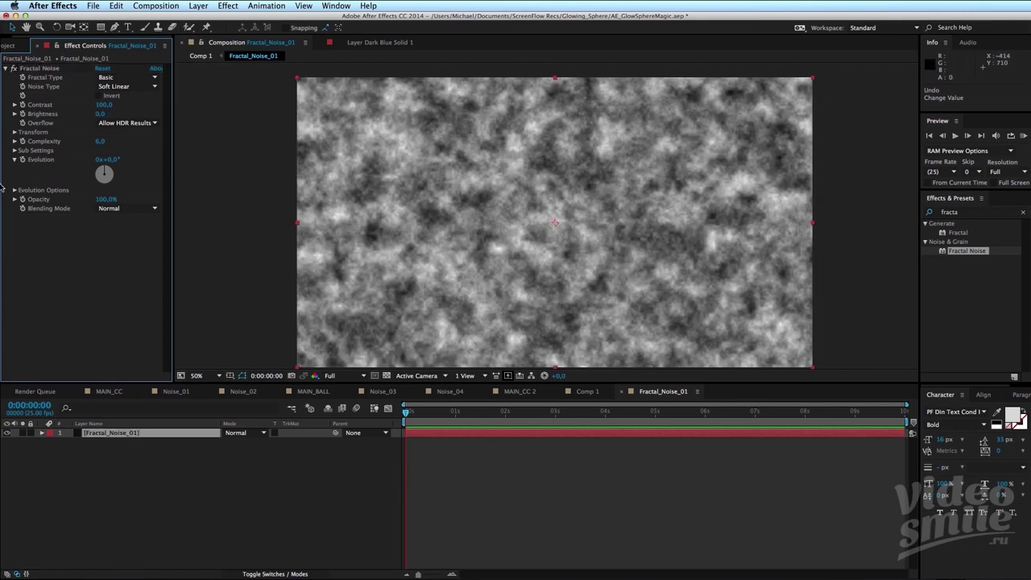
click(14, 132)
click(23, 159)
mouse_move(103, 159)
mouse_down()
mouse_move(173, 161)
mouse_move(89, 205)
mouse_up()
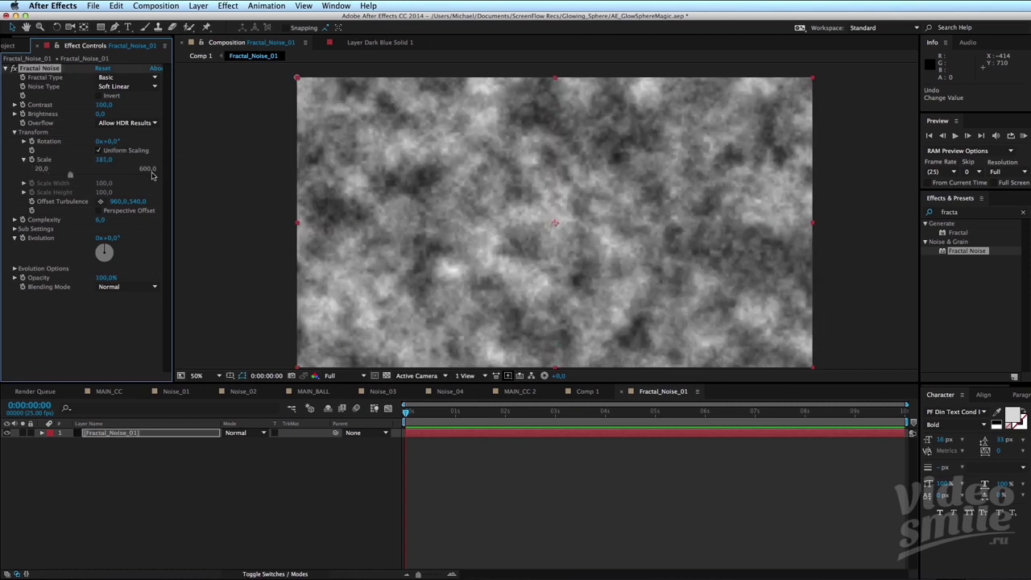
click(13, 229)
drag(102, 238, 190, 230)
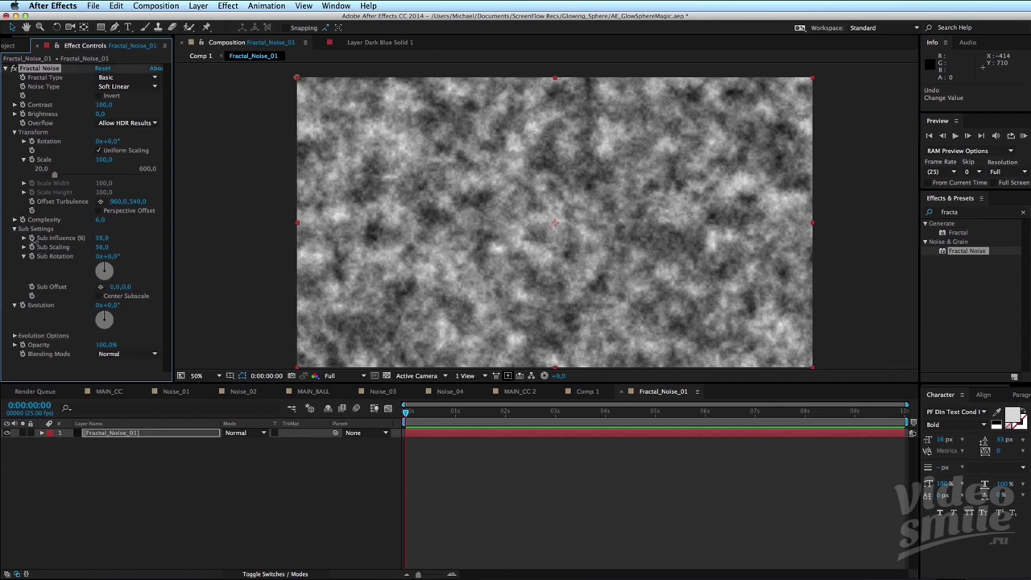
mouse_move(103, 237)
mouse_down()
mouse_move(42, 239)
mouse_move(171, 243)
mouse_up()
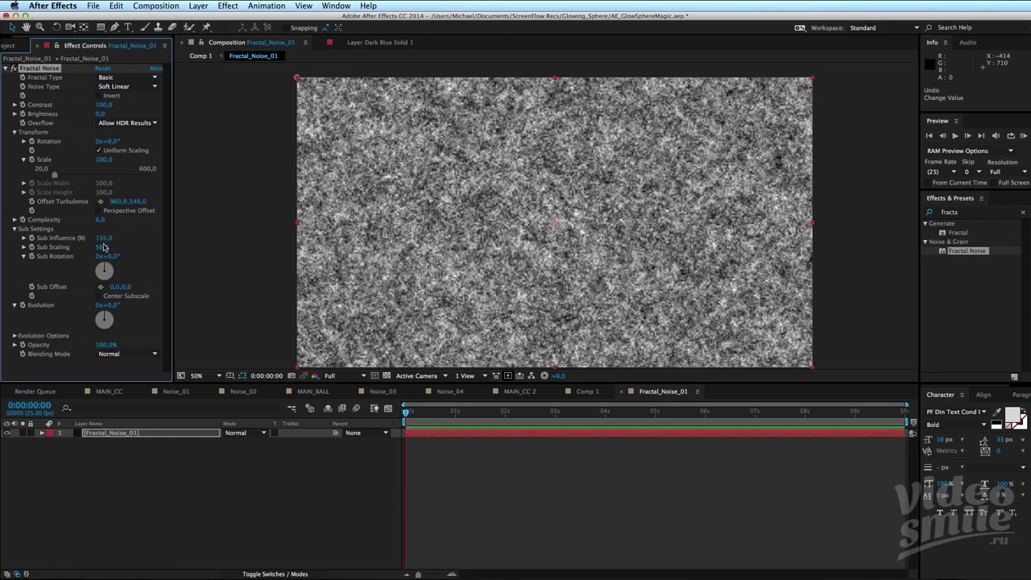
key(slash)
drag(460, 223, 481, 233)
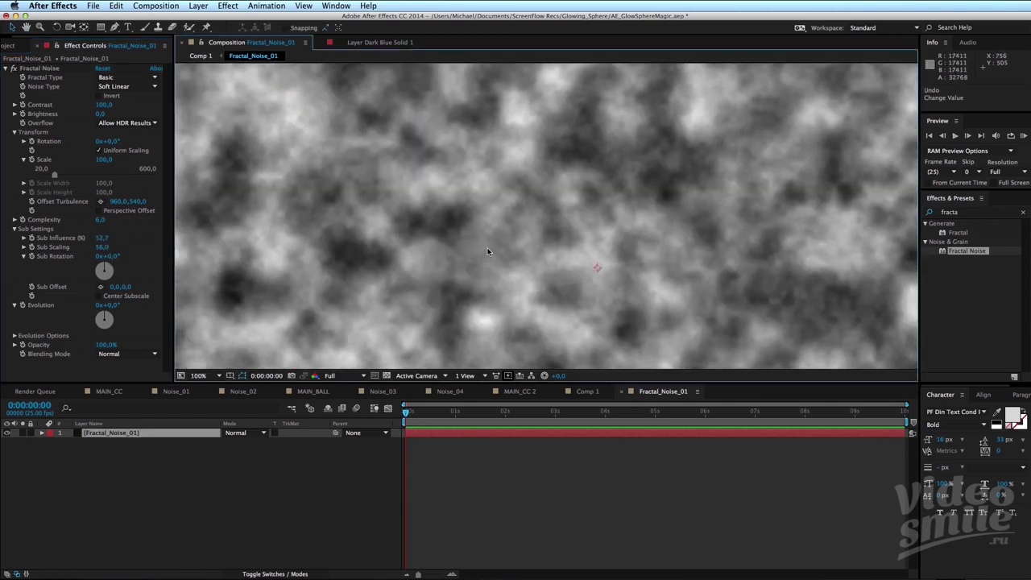
key(comma)
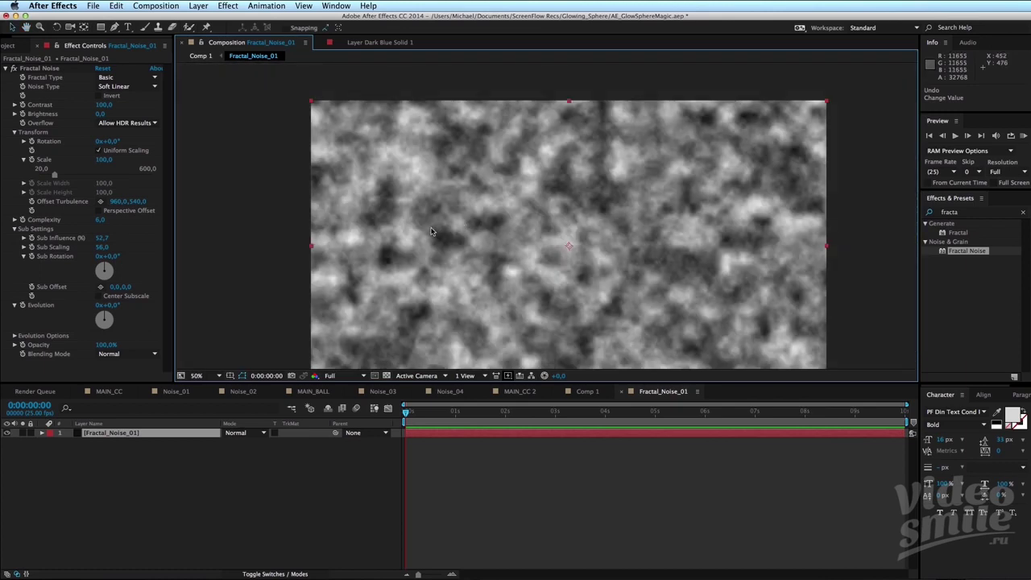
key(period)
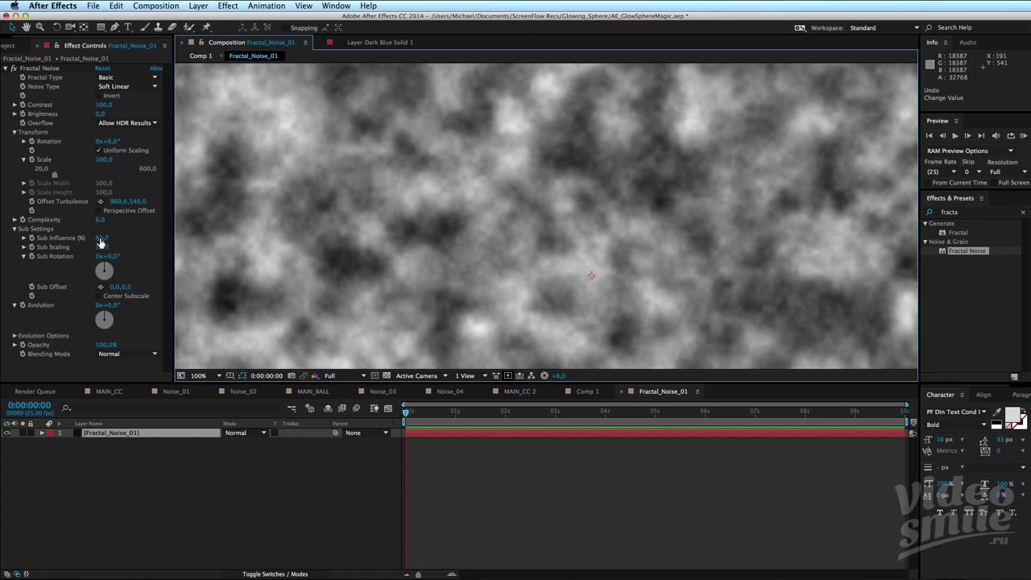
drag(100, 241, 32, 239)
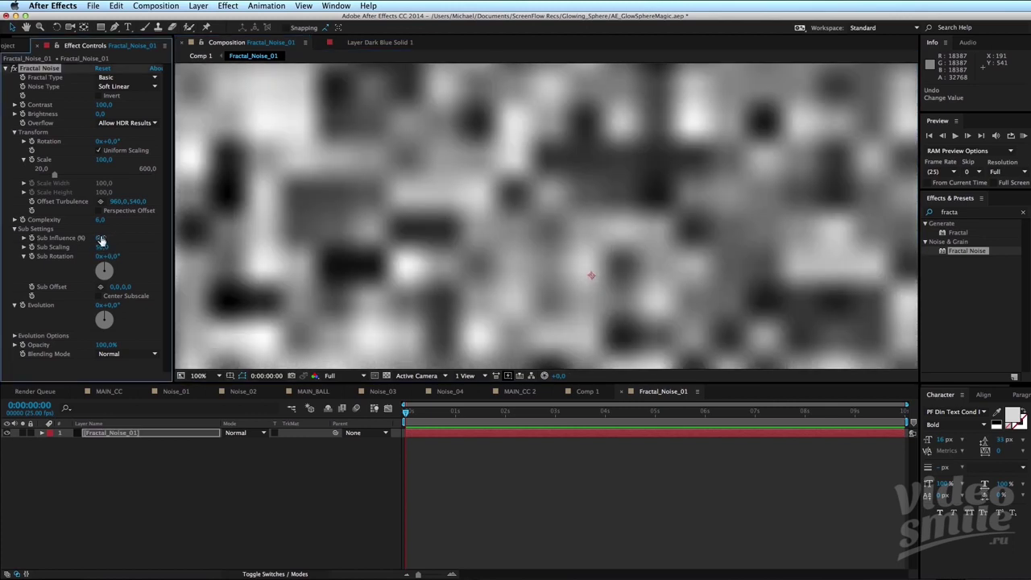
scroll(532, 243, down, 4)
scroll(532, 243, down, 1)
scroll(532, 243, up, 1)
scroll(438, 261, up, 3)
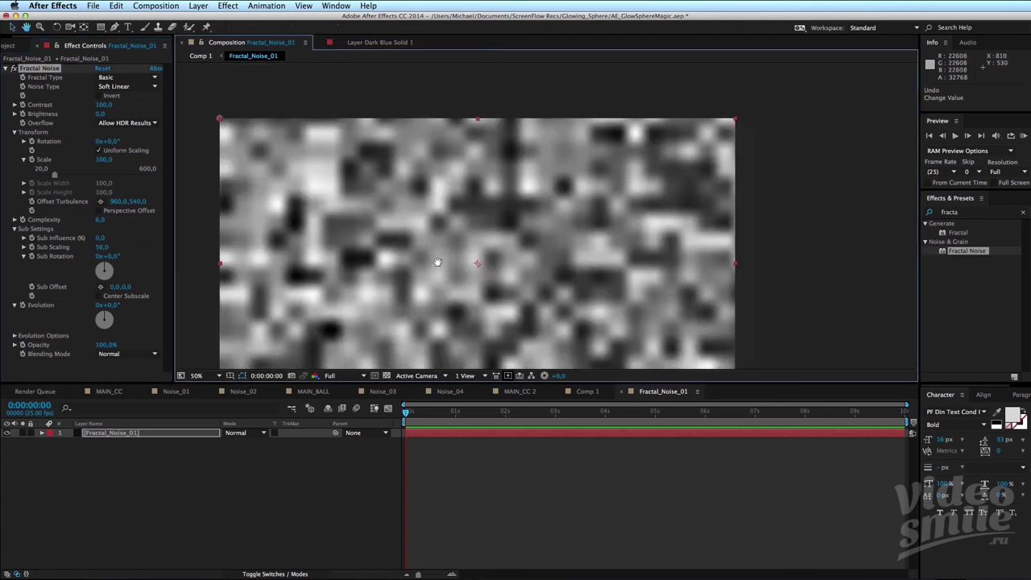
drag(437, 261, 532, 262)
key(KP_0)
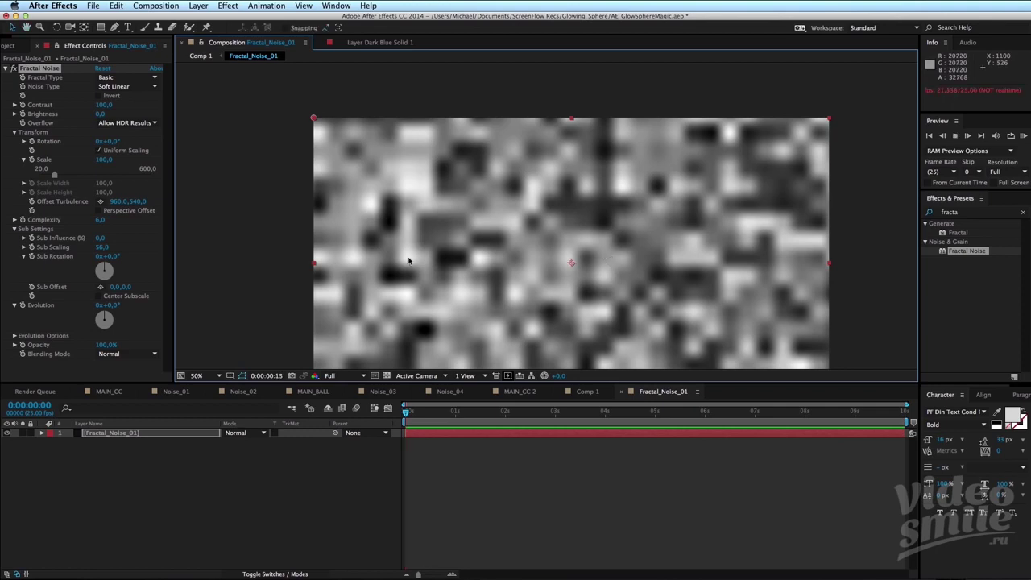
drag(99, 237, 113, 238)
right_click(50, 239)
right_click(50, 239)
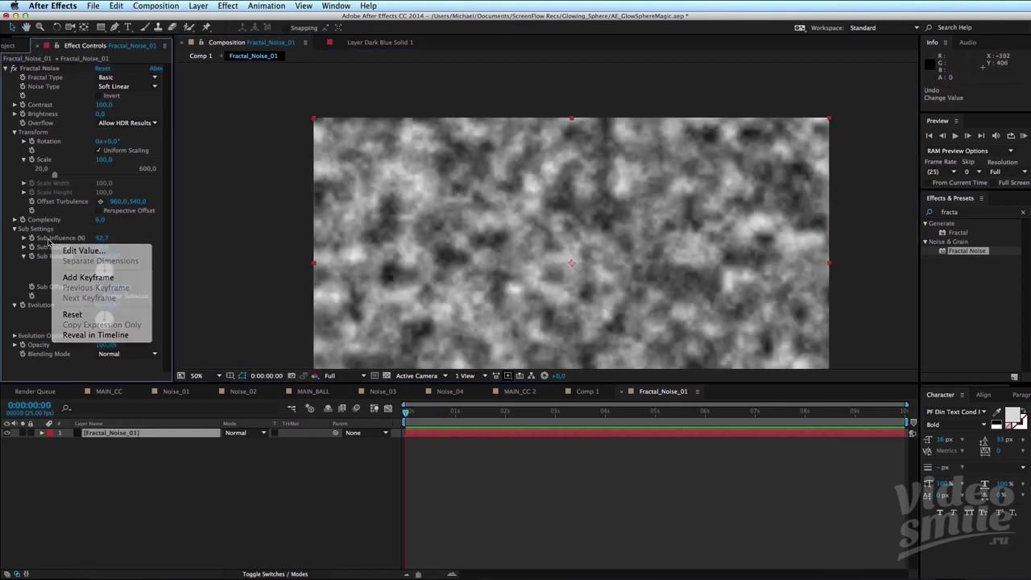
click(70, 312)
click(13, 229)
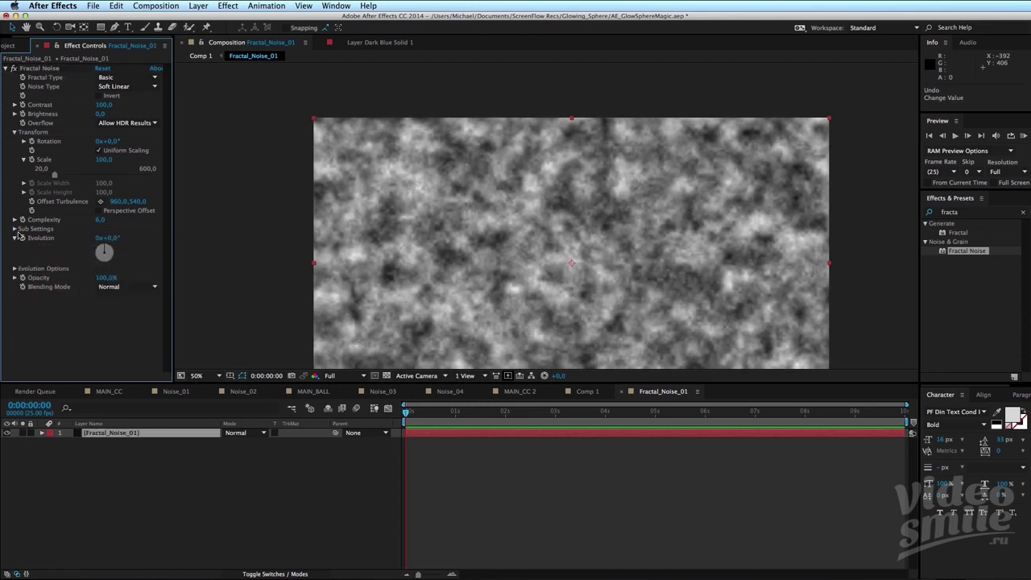
click(14, 238)
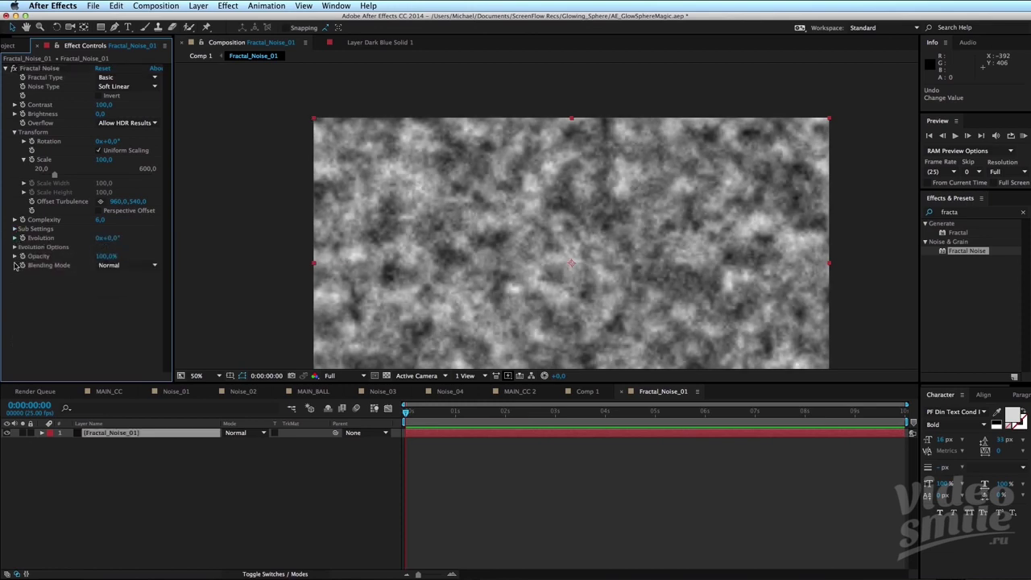
click(808, 504)
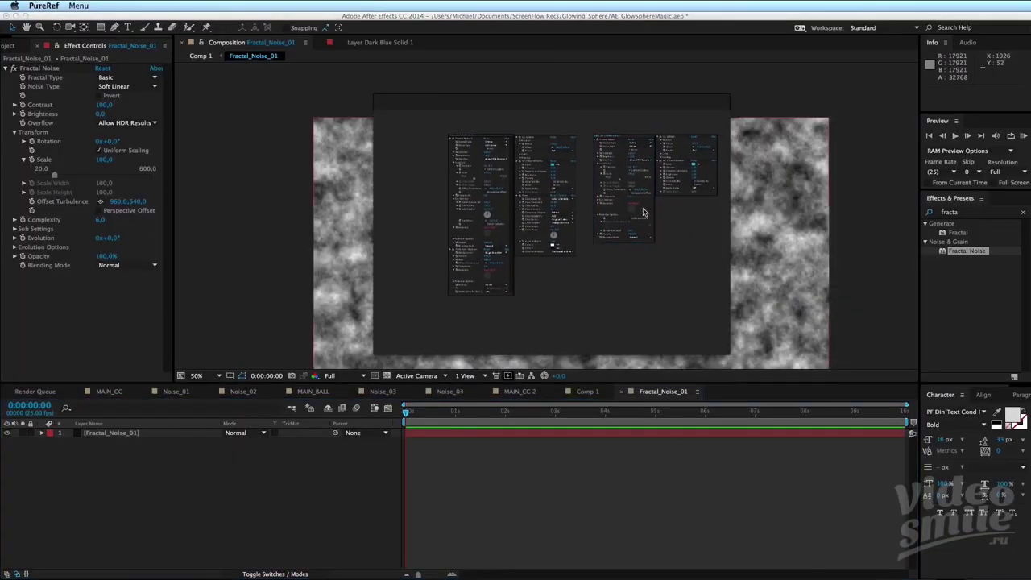
Zoom and pan across the PureRef reference panels of effect settings.
scroll(672, 218, up, 5)
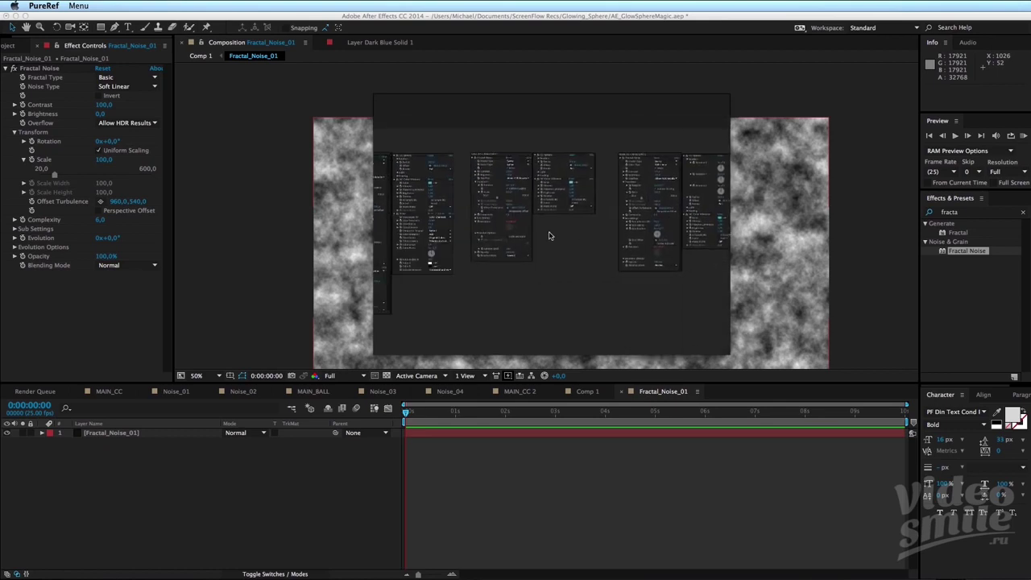
drag(653, 269, 501, 281)
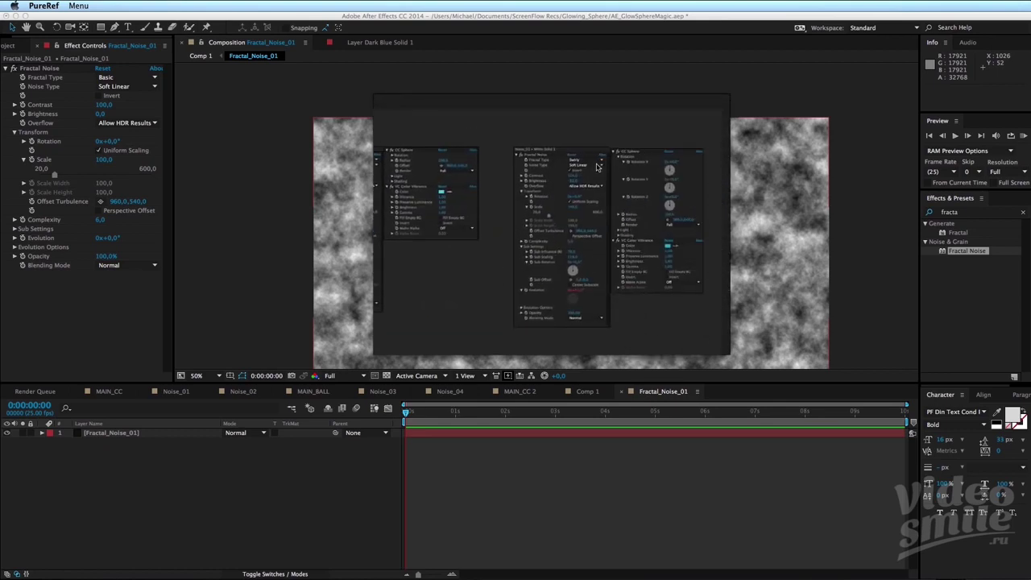
scroll(694, 263, down, 3)
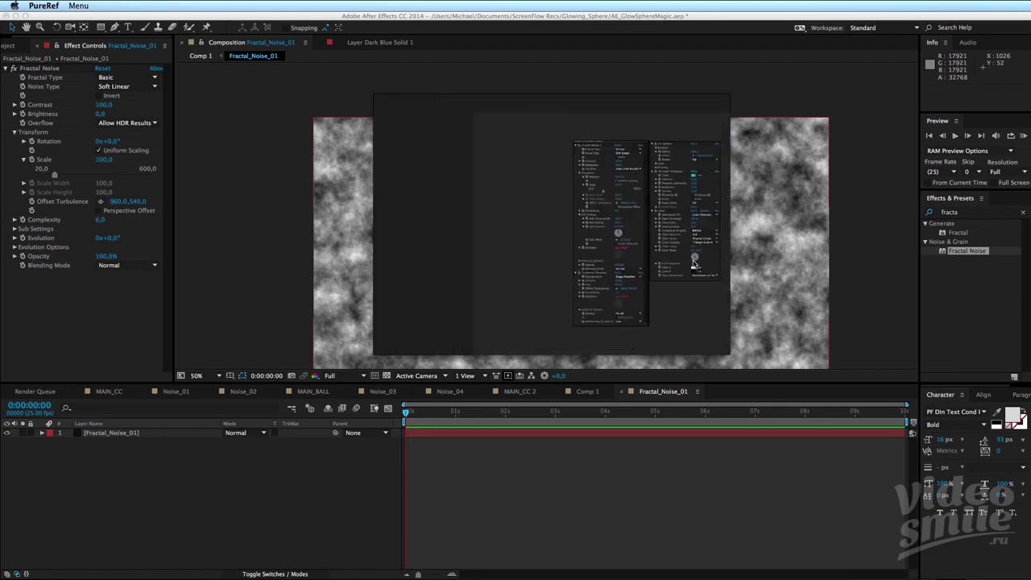
drag(694, 264, 518, 284)
scroll(582, 276, down, 2)
scroll(637, 270, up, 2)
Hide PureRef and return to the Fractal Noise settings in After Effects.
key(super+h)
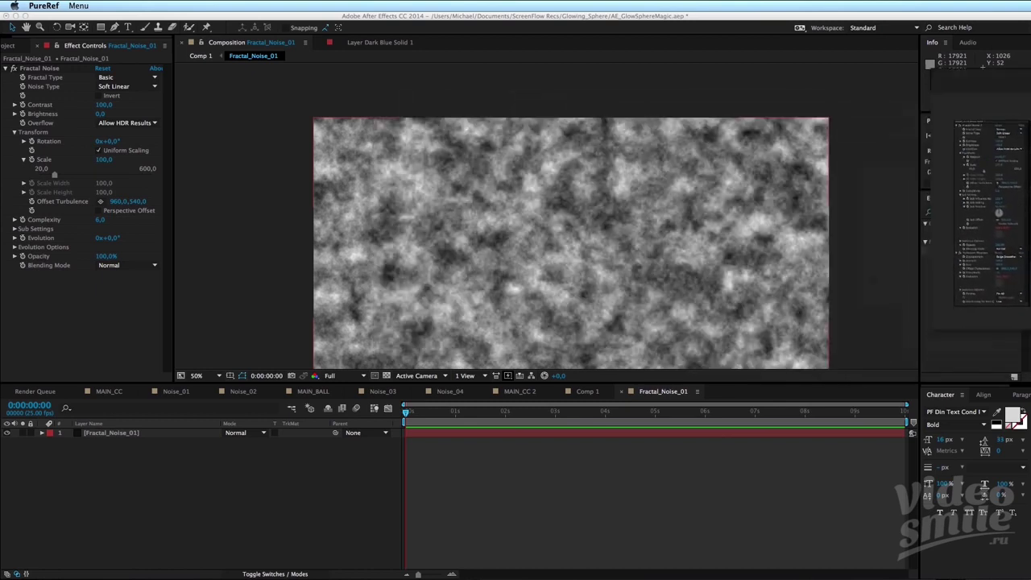
click(505, 481)
click(65, 311)
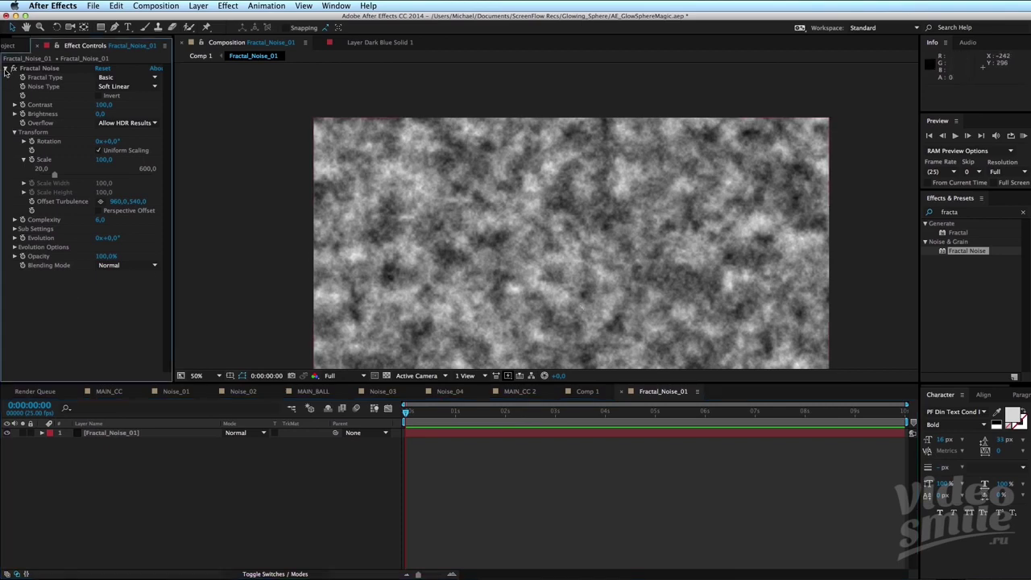
Go up to Comp 1 and open the MAIN_BALL composition from the Original folder.
drag(515, 205, 483, 173)
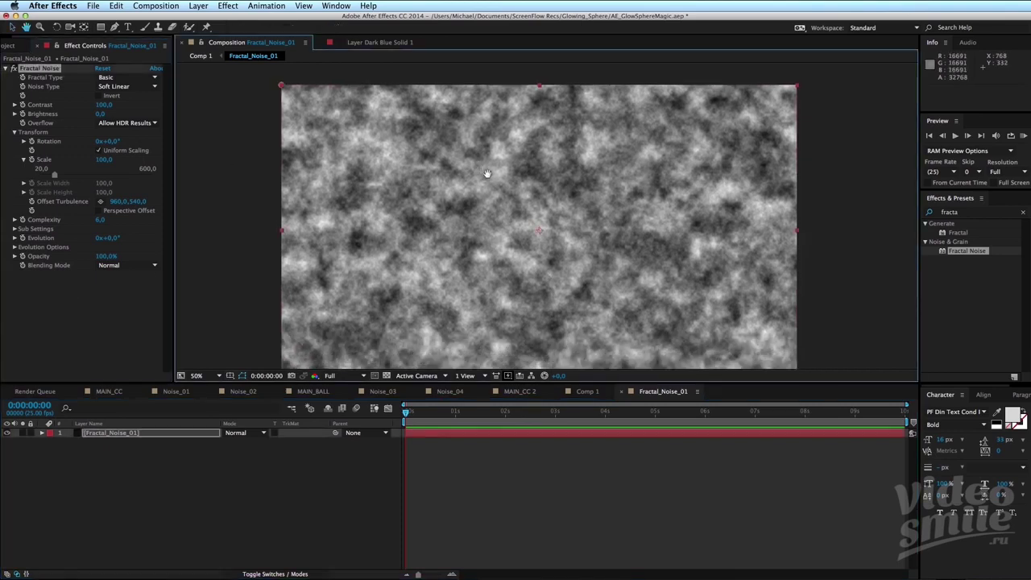
click(201, 55)
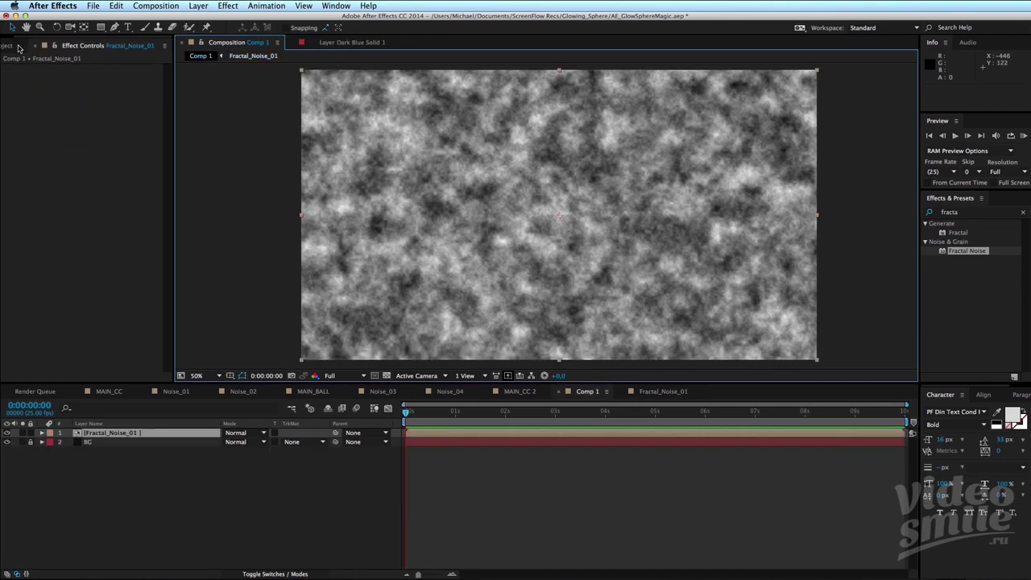
click(9, 45)
click(6, 142)
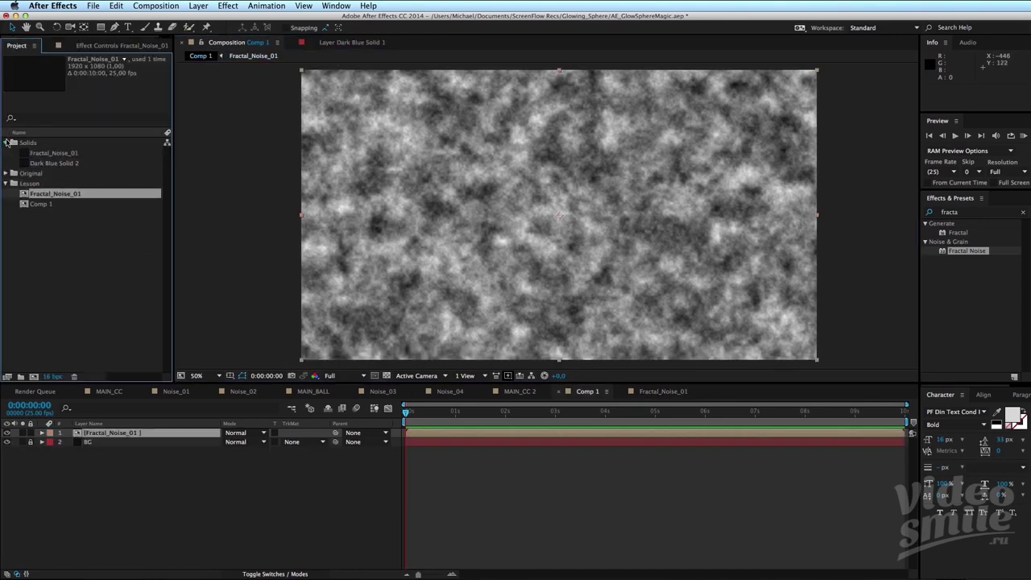
click(6, 142)
click(6, 153)
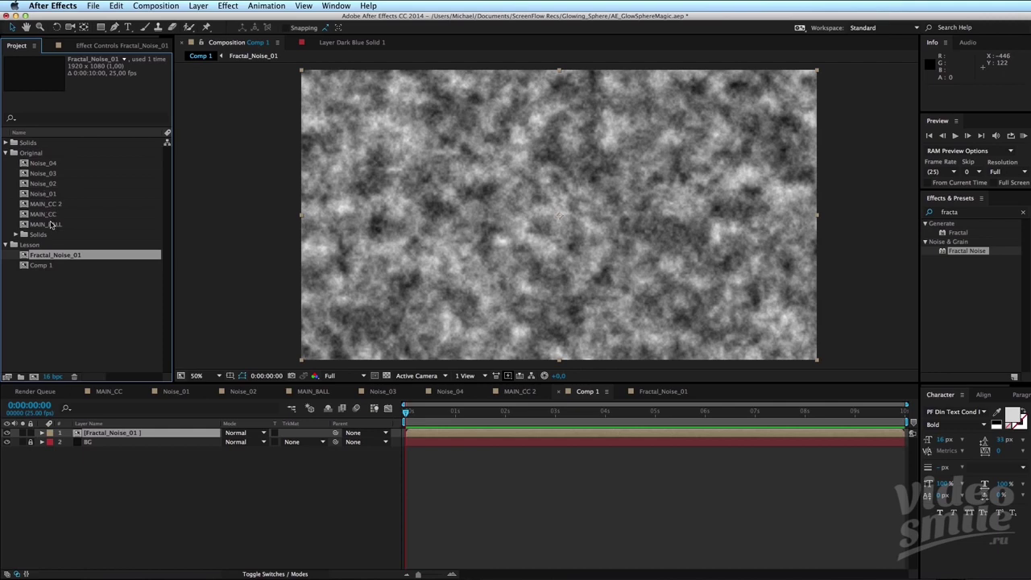
double_click(50, 225)
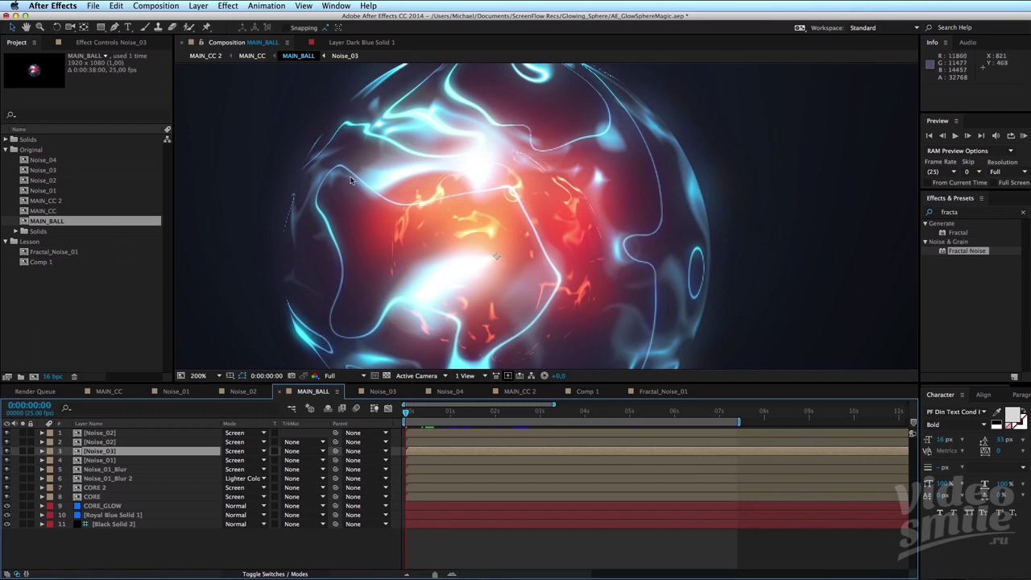
Orbit the glowing sphere to view other angles, then reopen Fractal_Noise_01.
drag(349, 181, 565, 164)
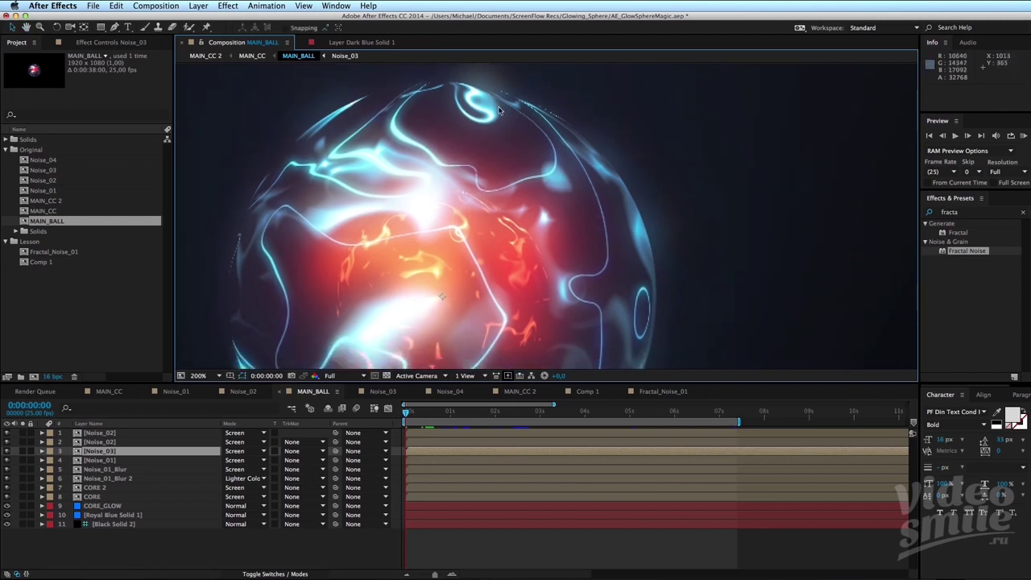
drag(498, 110, 321, 180)
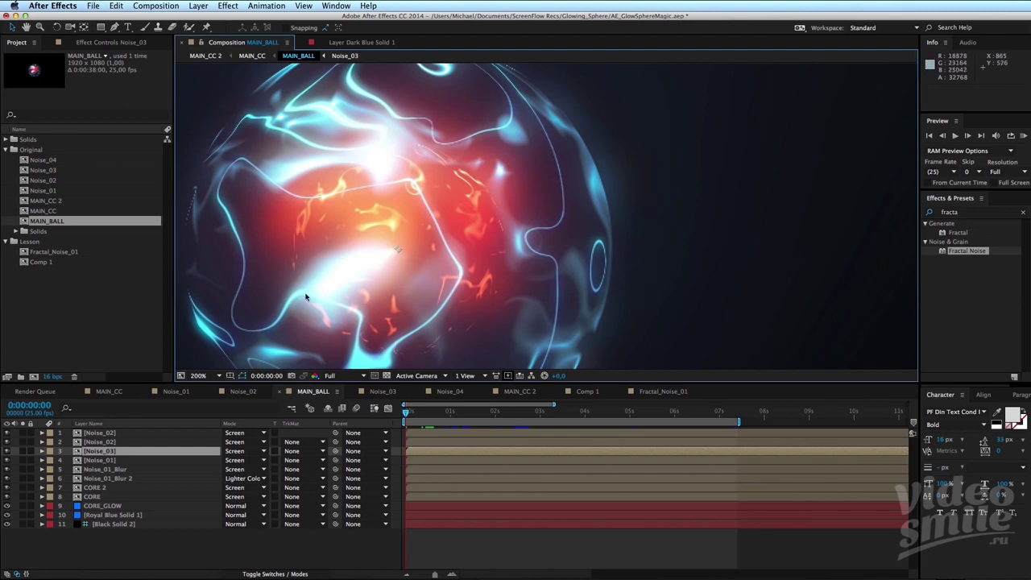
key(ctrl+z)
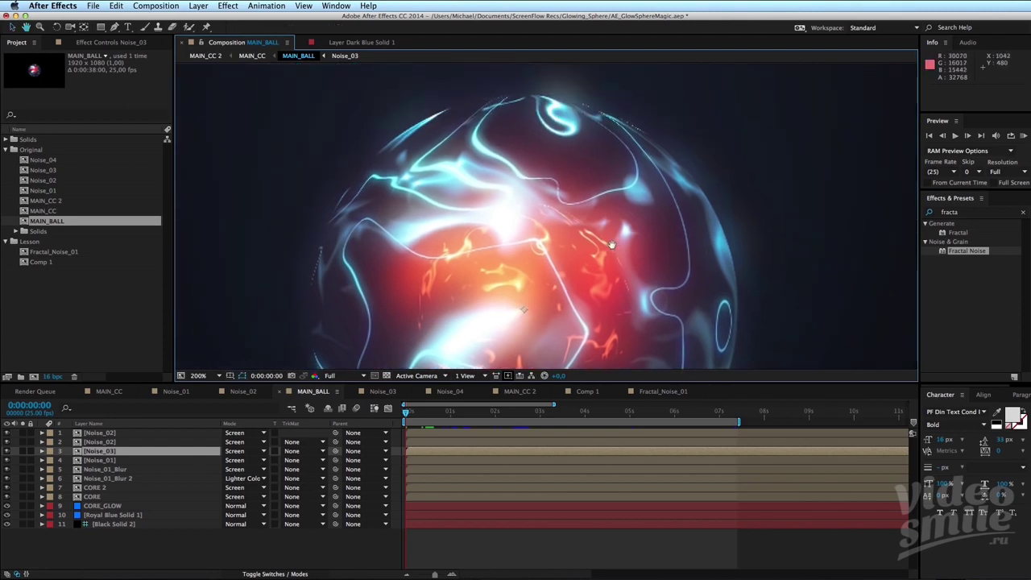
click(70, 319)
double_click(50, 252)
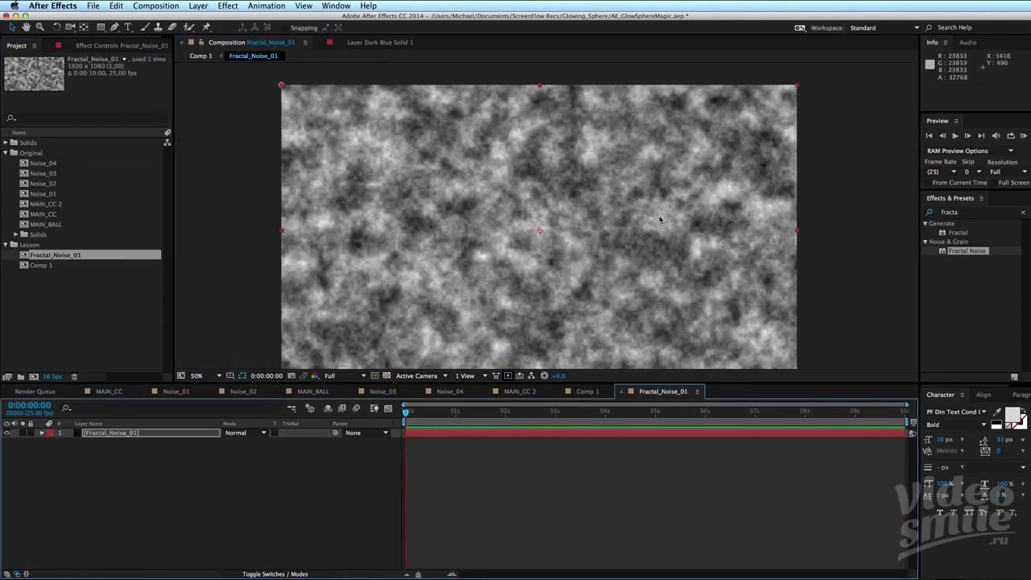
Glance at the reference board, then preview the Fractal Noise animation in Effect Controls.
key(super+Tab)
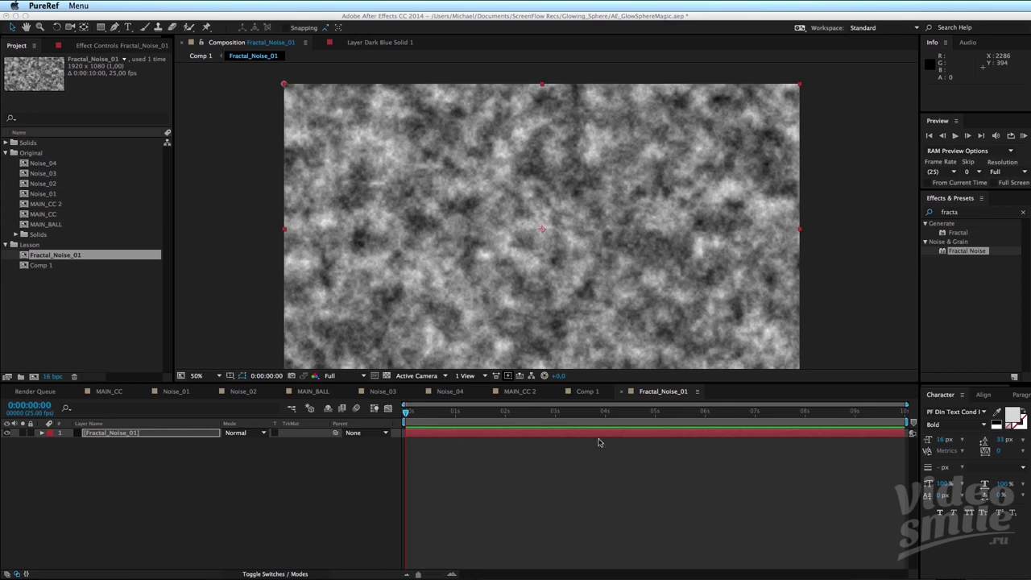
key(super+Tab)
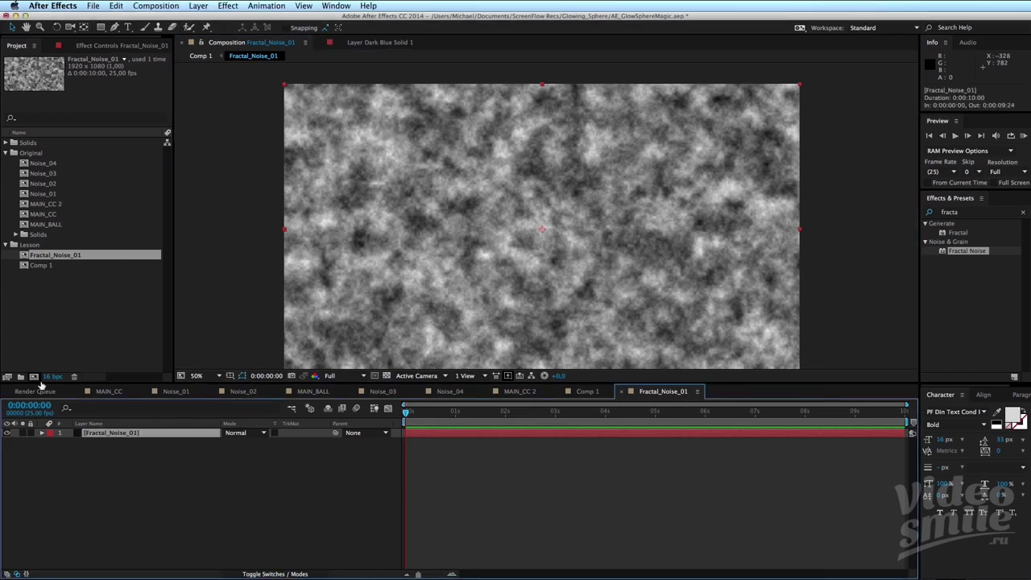
click(92, 48)
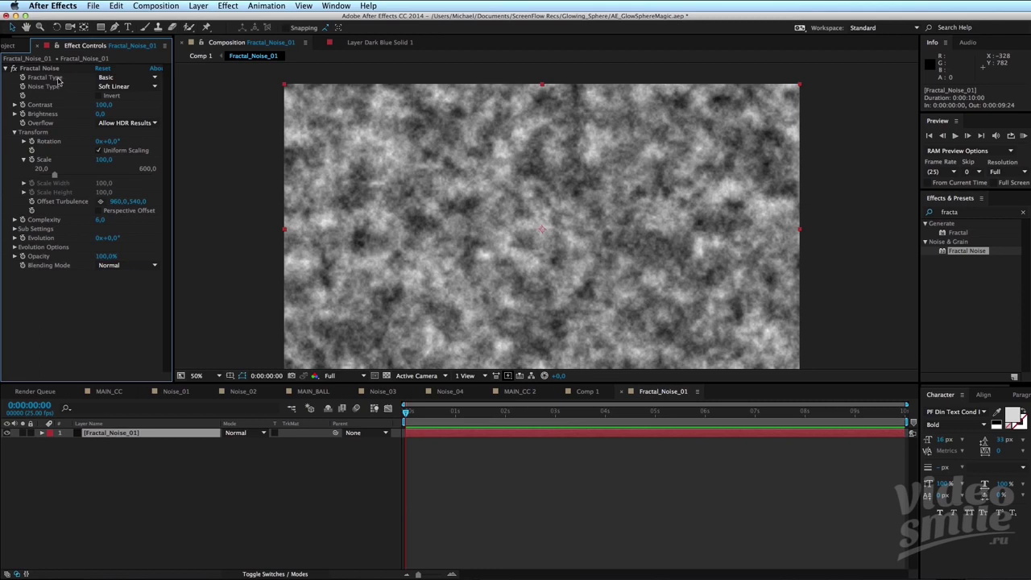
click(45, 68)
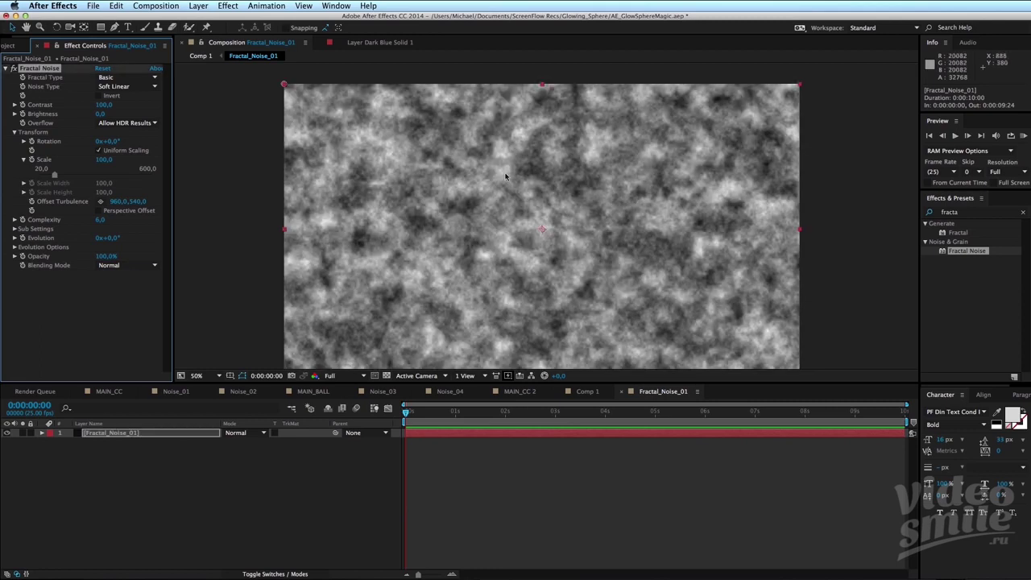
drag(594, 265, 570, 249)
key(space)
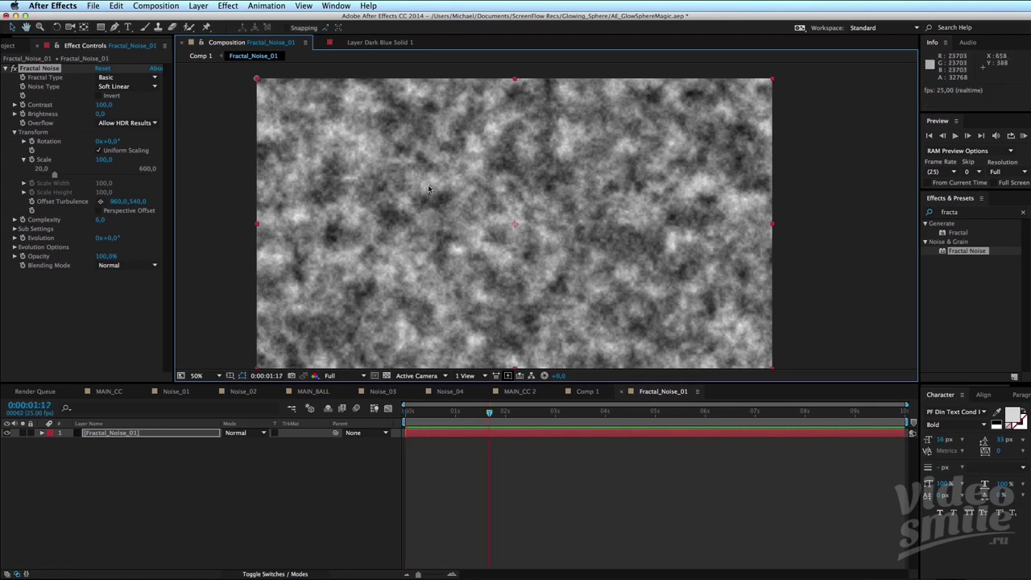
click(451, 414)
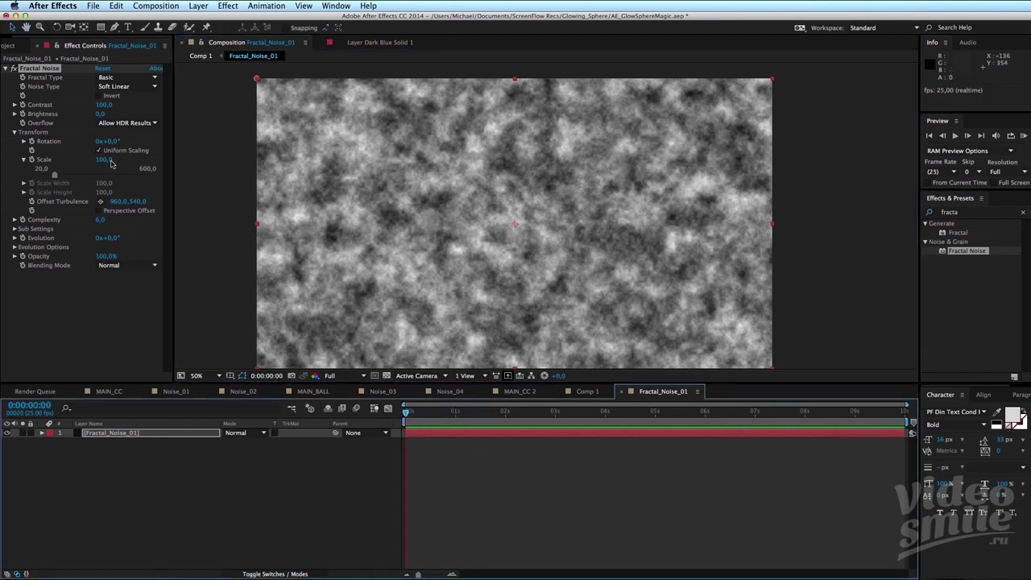
Try the Max, Smeary, Rocky, Terrain and Basic fractal types, settling on Strings.
click(109, 78)
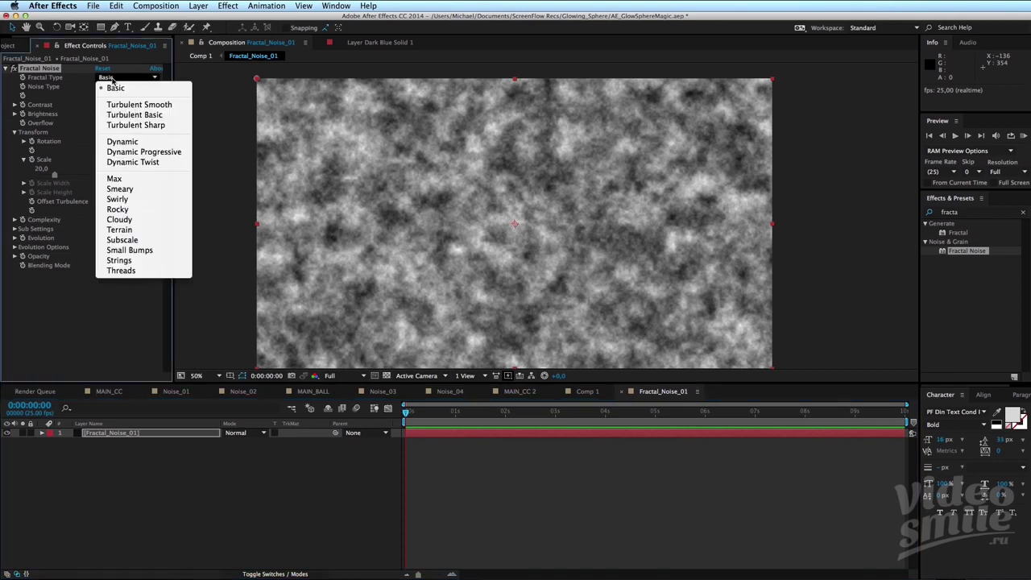
click(115, 179)
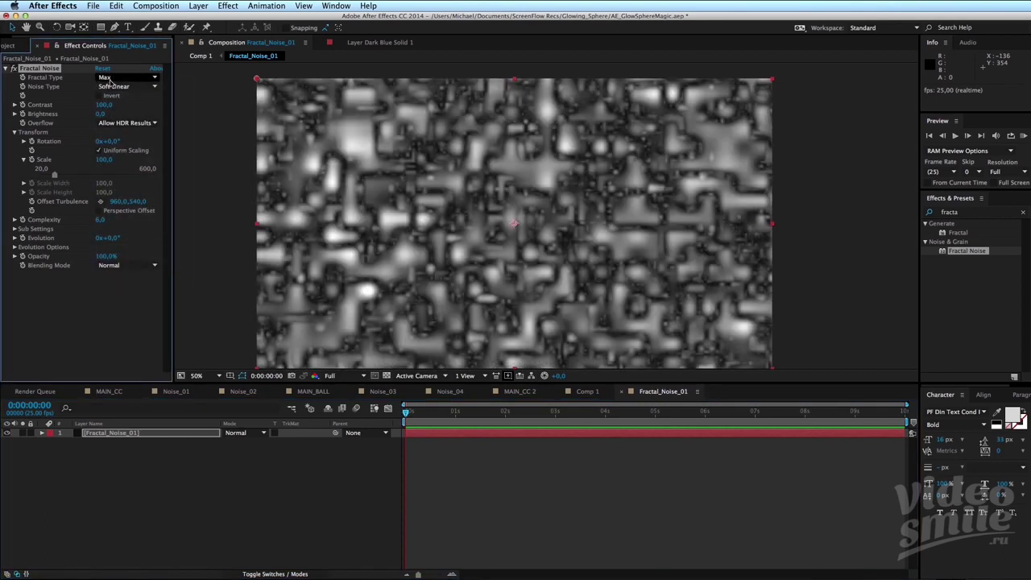
click(108, 78)
click(121, 191)
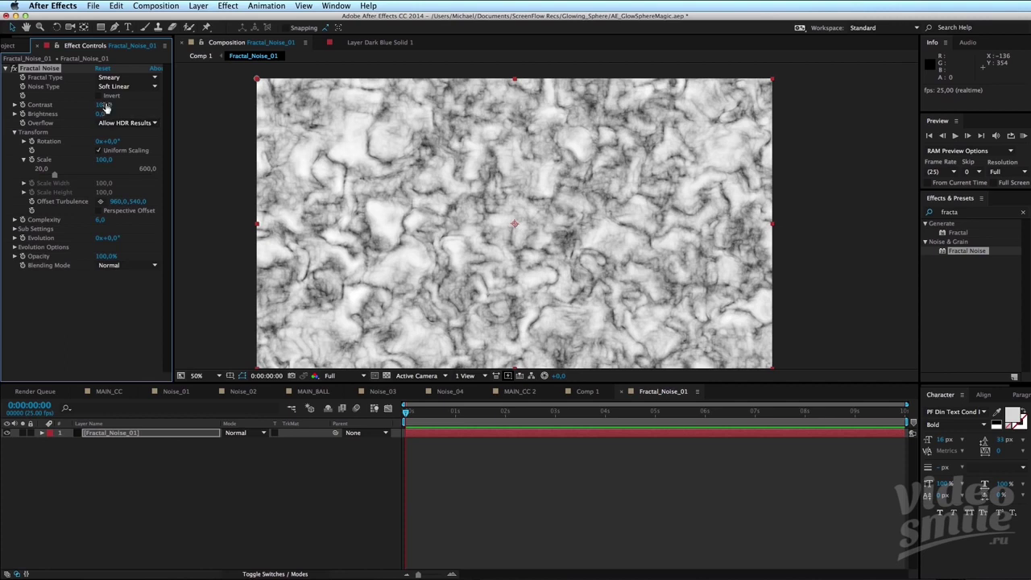
click(109, 77)
click(117, 219)
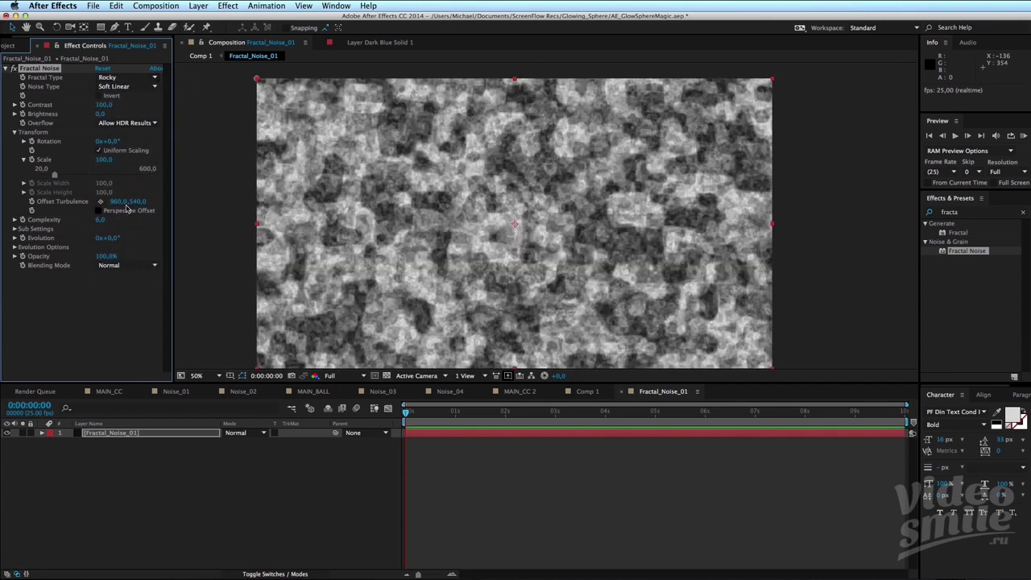
click(120, 77)
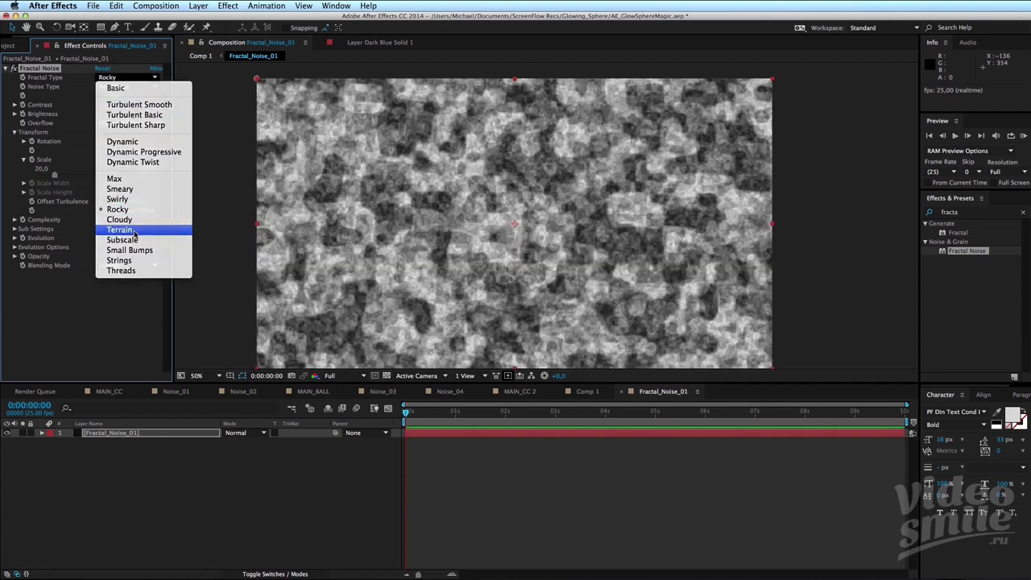
click(136, 233)
click(119, 77)
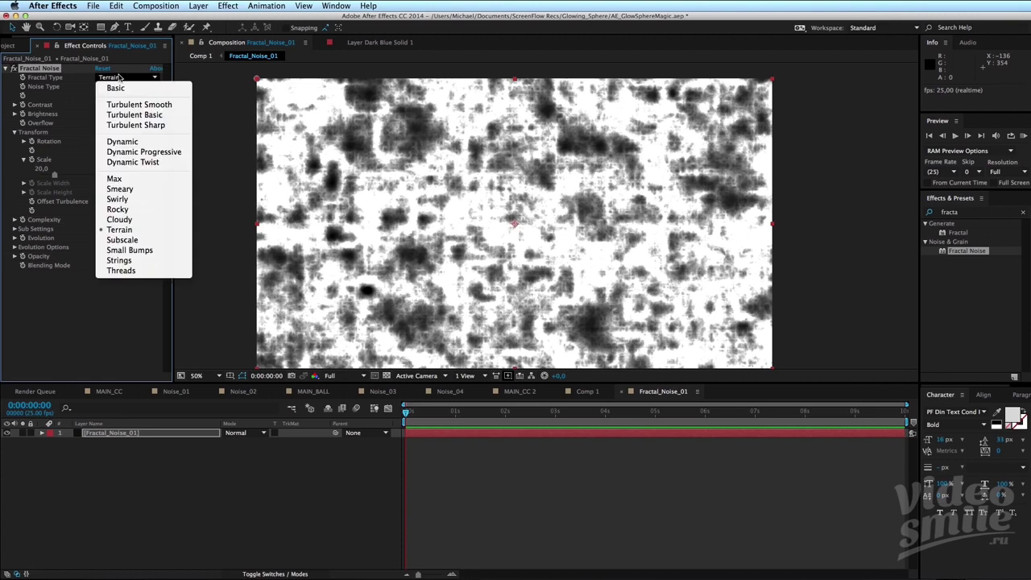
click(119, 90)
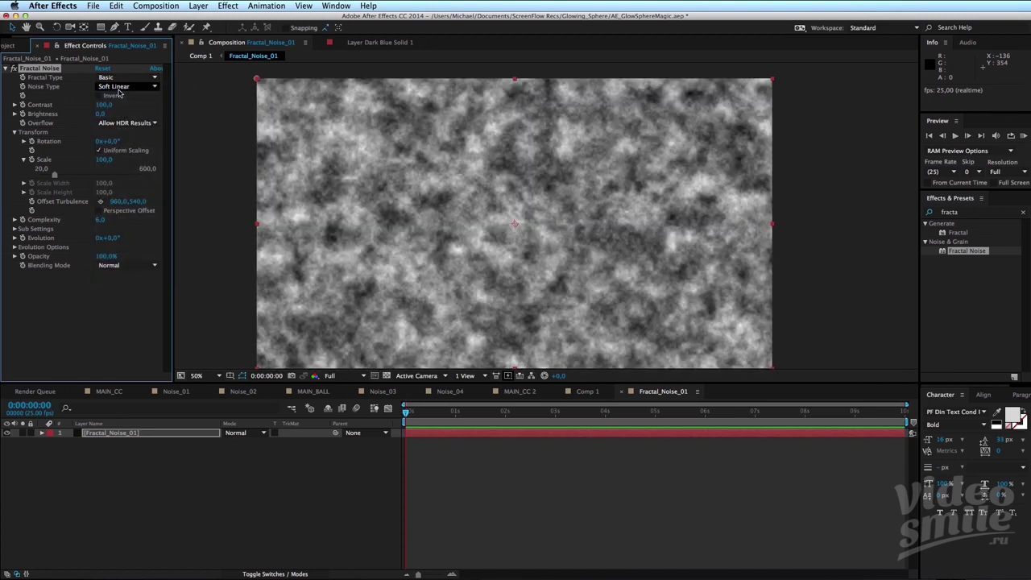
click(123, 80)
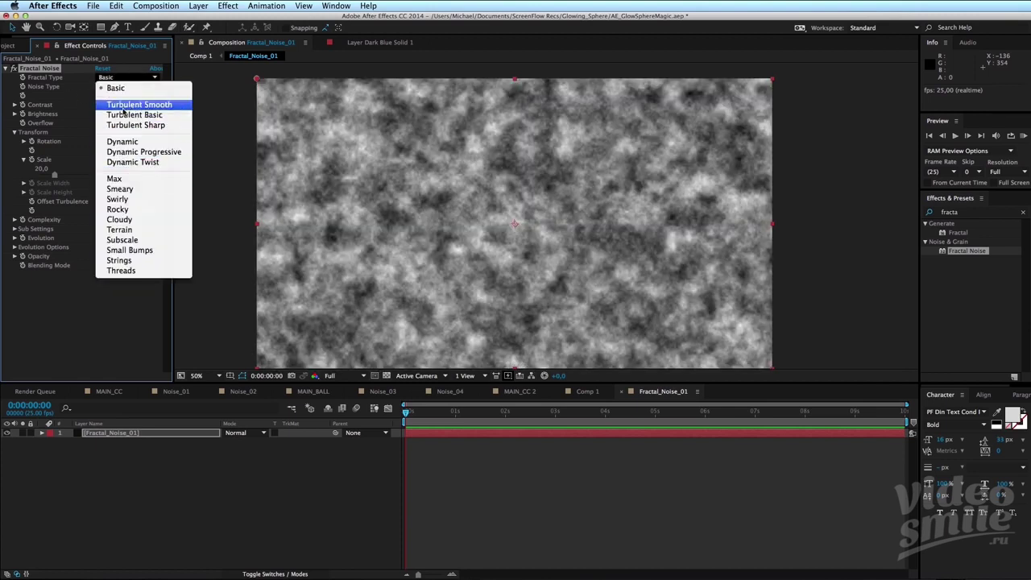
click(147, 260)
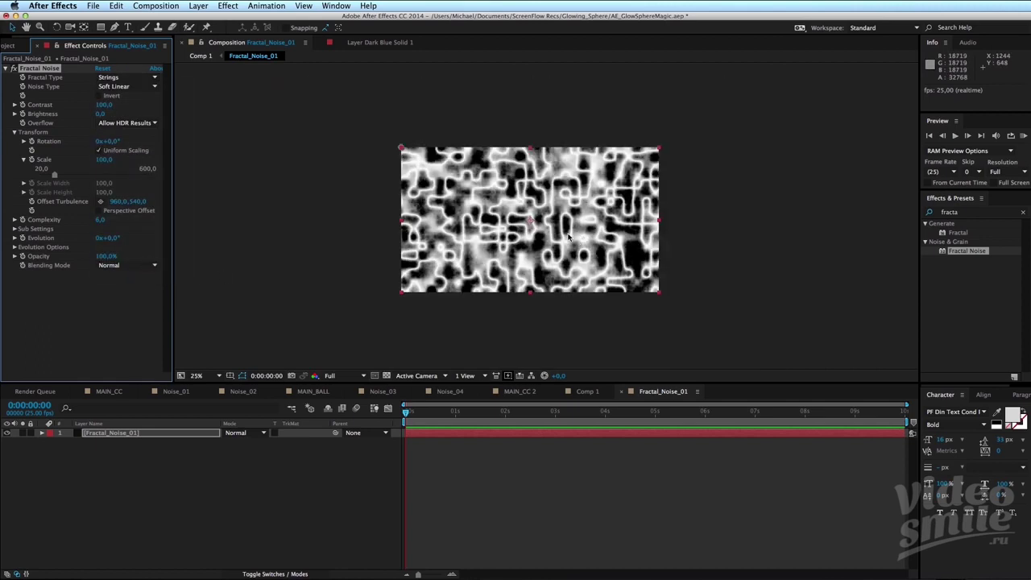
drag(537, 227, 558, 219)
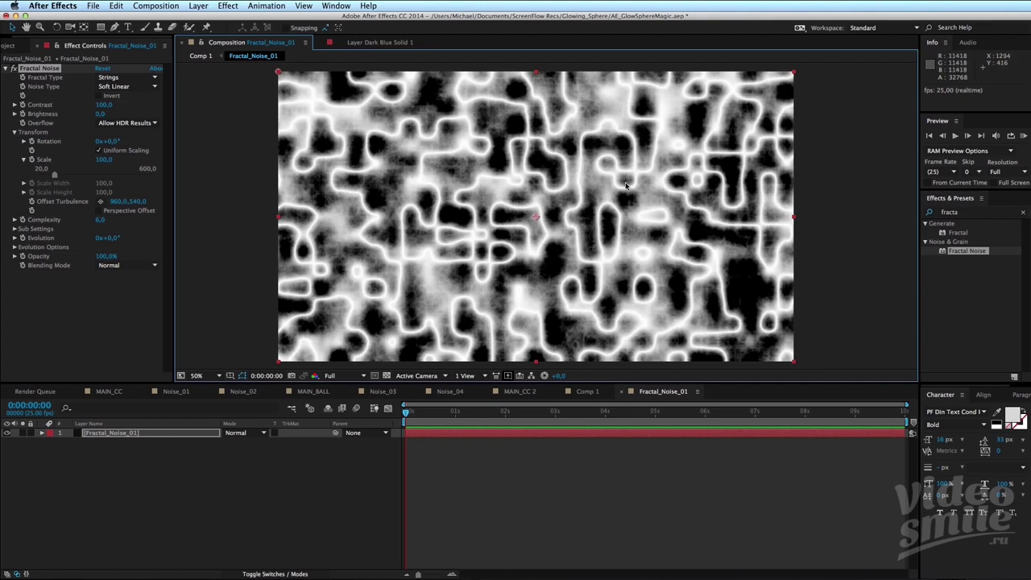
click(133, 86)
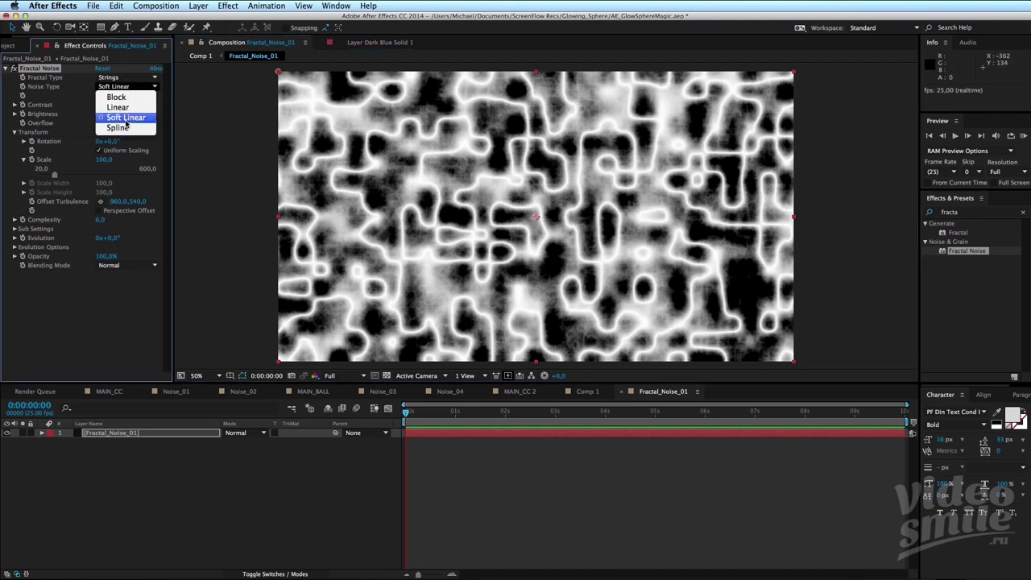
click(117, 108)
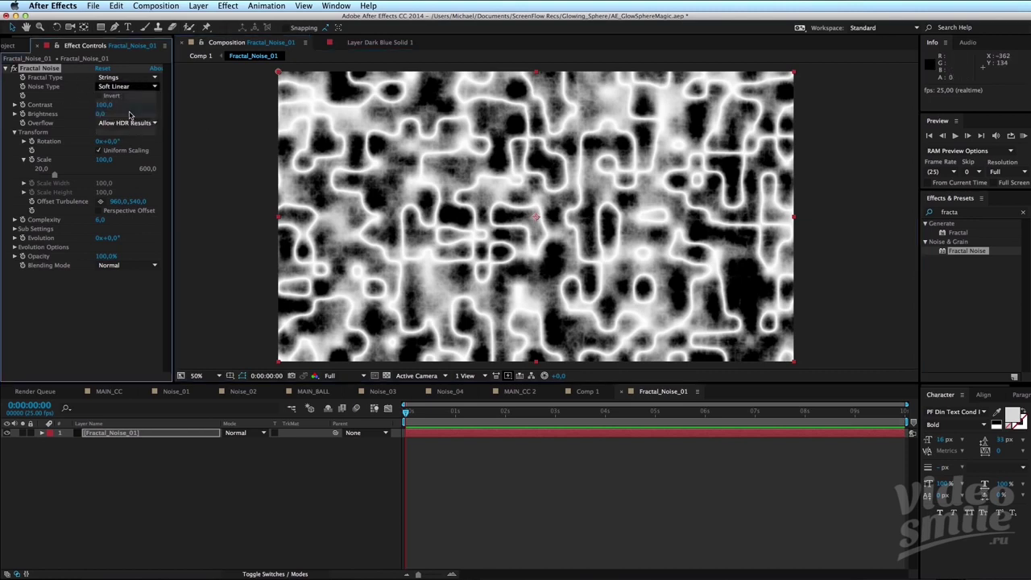
click(119, 89)
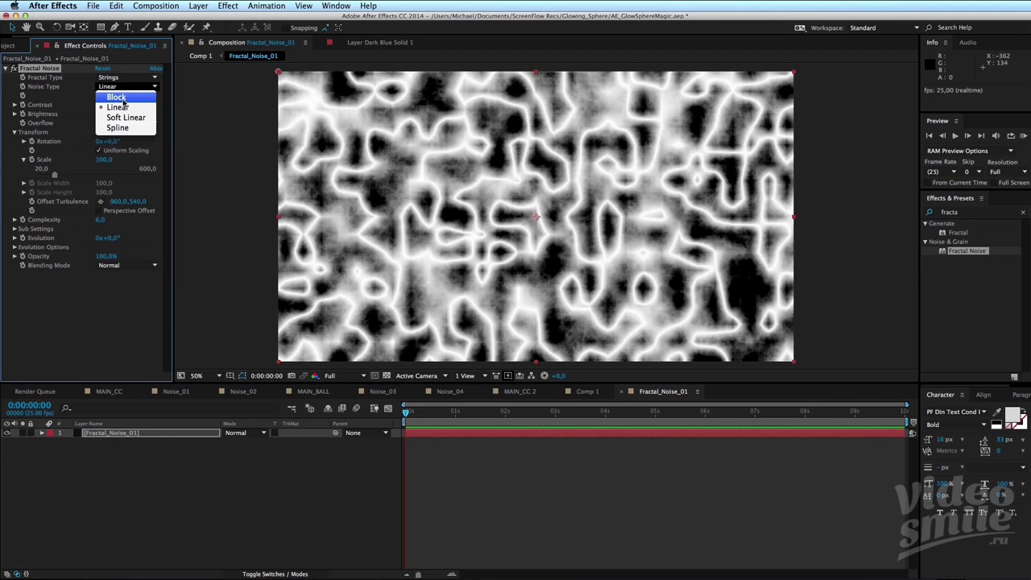
click(123, 103)
scroll(453, 229, up, 2)
scroll(453, 229, up, 1)
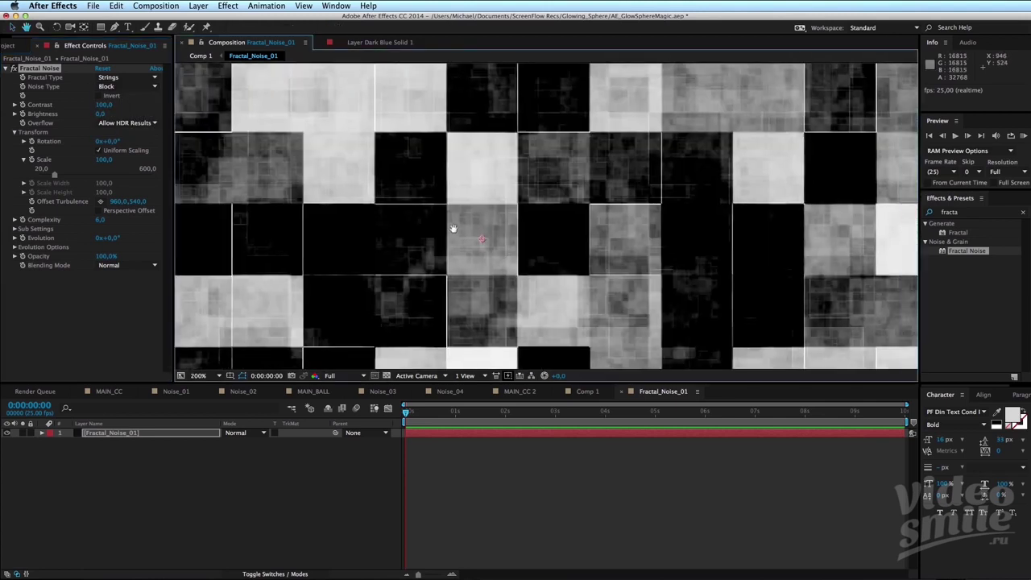
scroll(453, 229, down, 3)
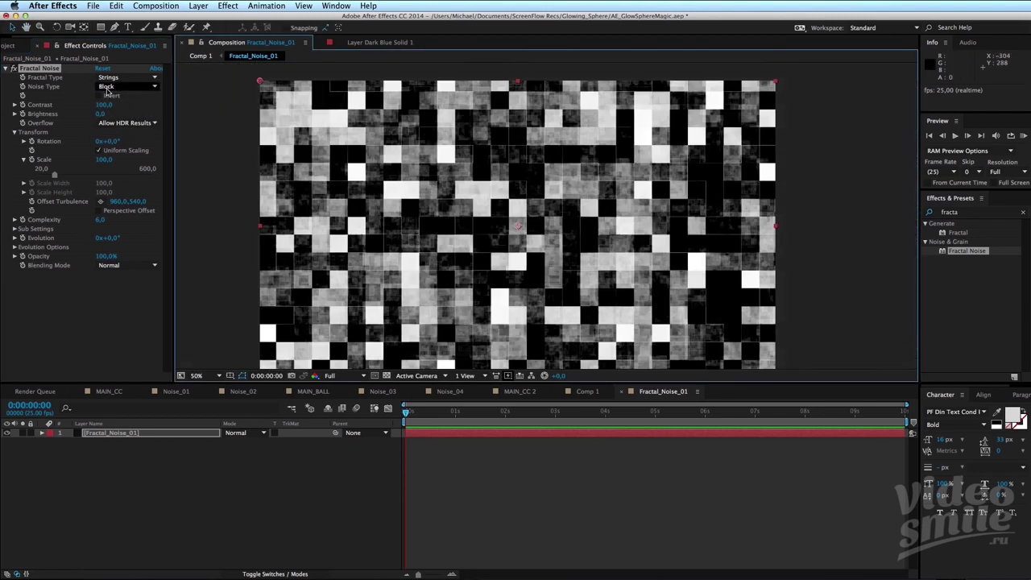
click(105, 89)
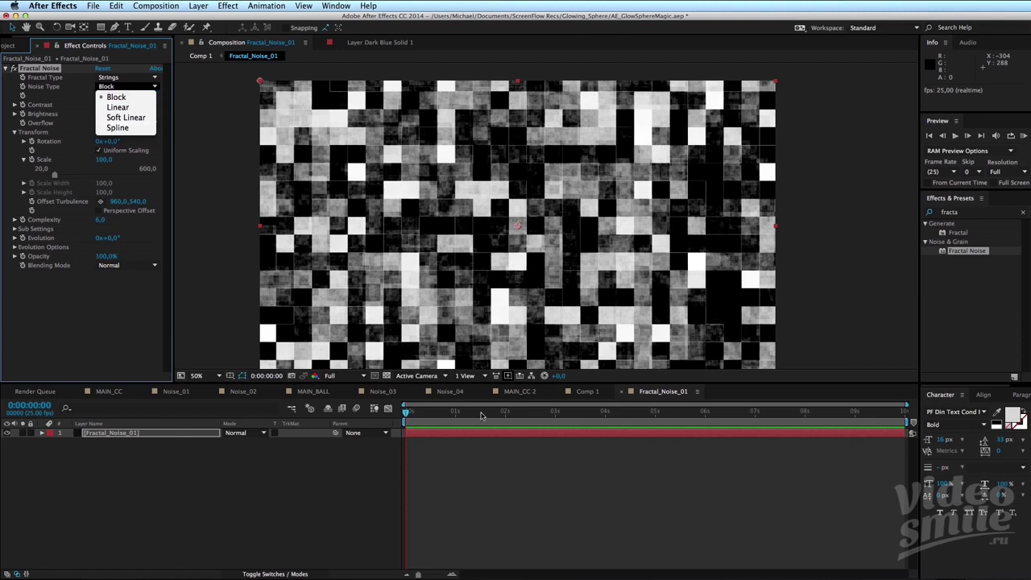
click(472, 337)
scroll(545, 215, up, 2)
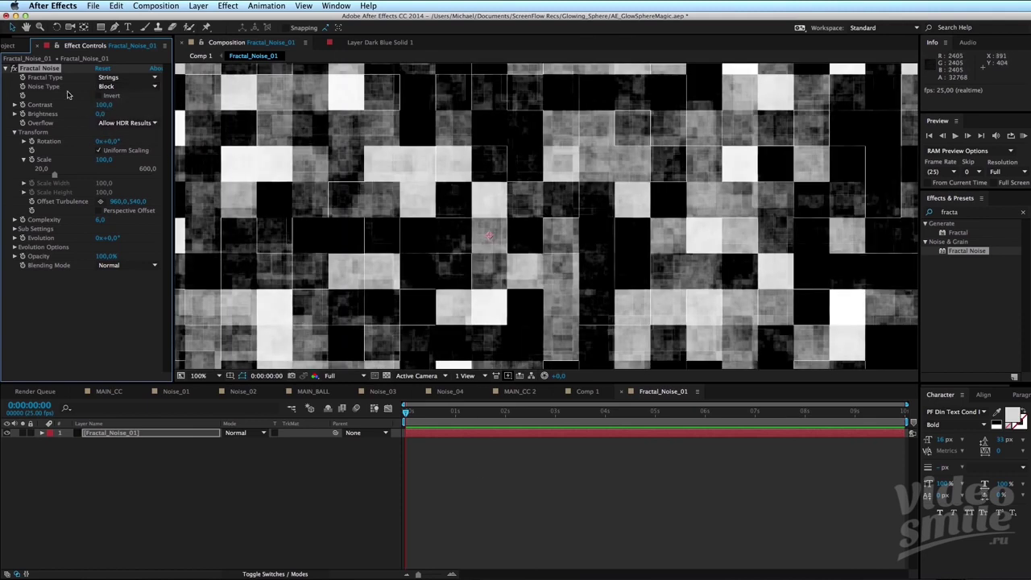
click(125, 86)
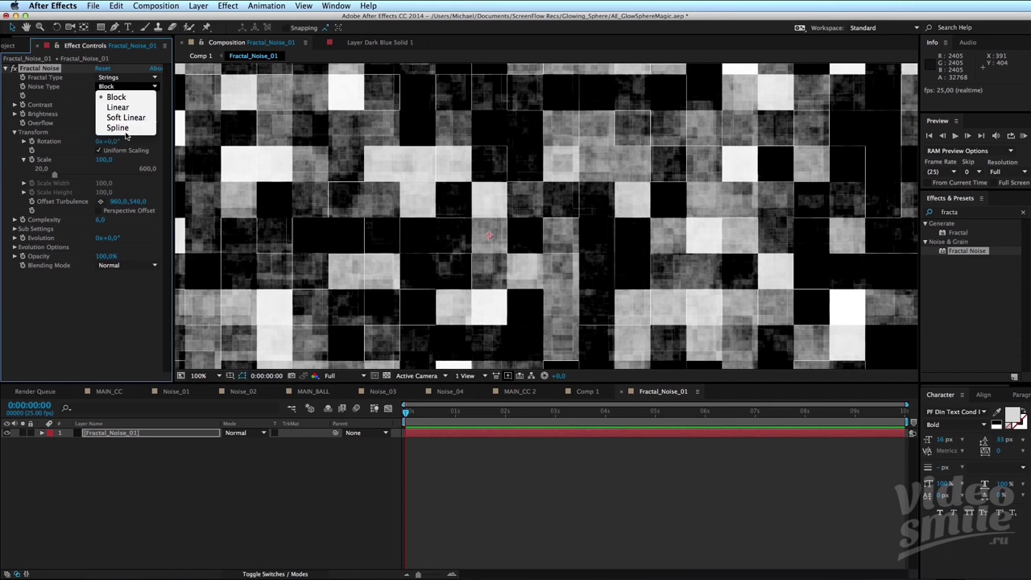
click(118, 127)
scroll(465, 168, down, 2)
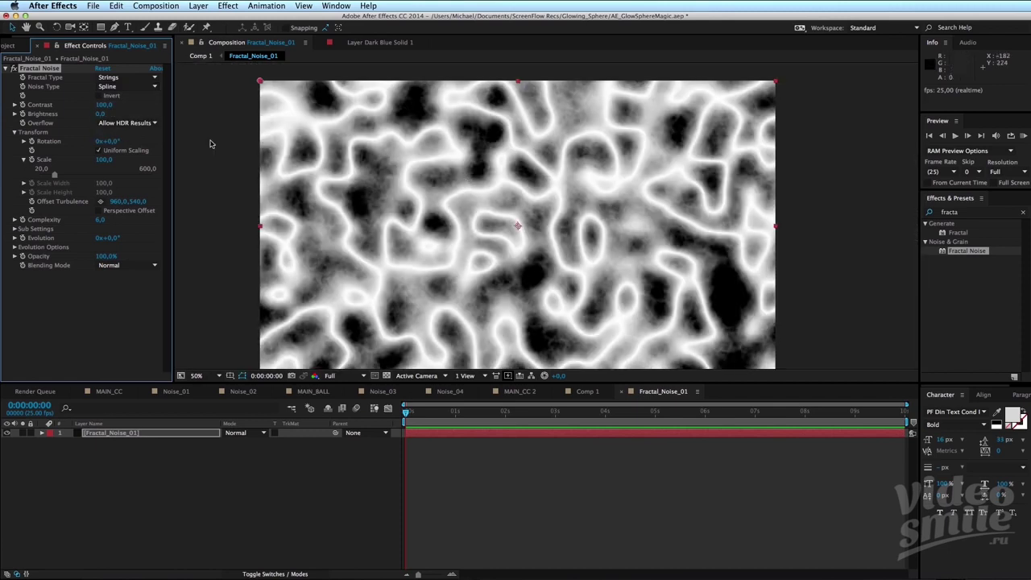
click(124, 86)
click(129, 118)
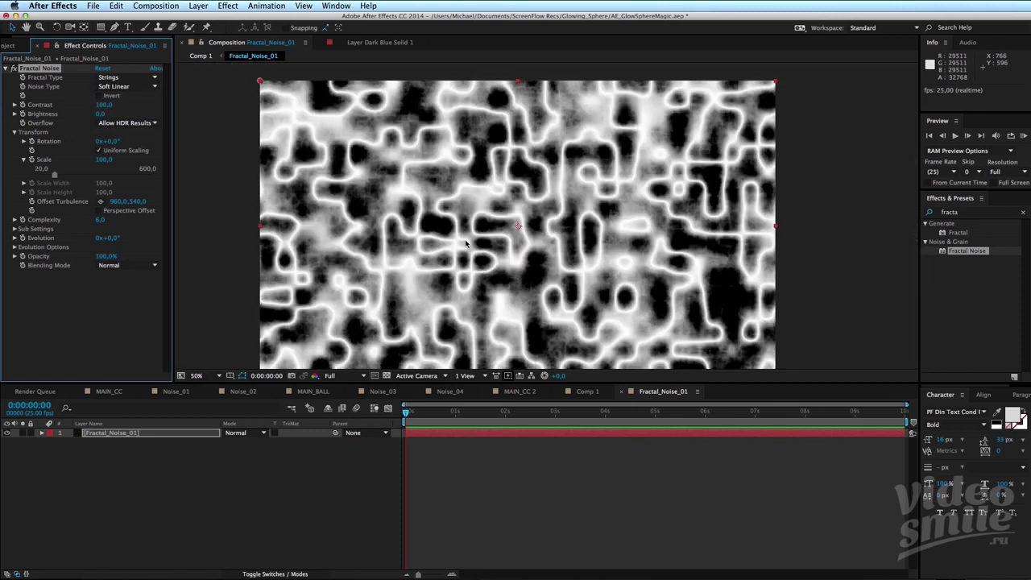
scroll(497, 245, down, 2)
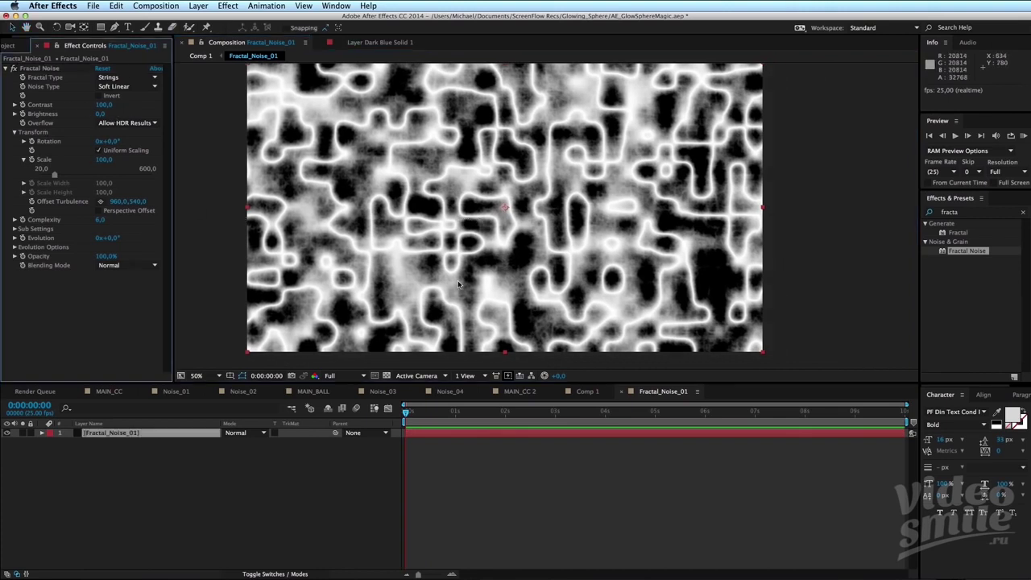
Lower the strings' Fractal Noise Brightness to -60 and scrub Contrast back to 100.
drag(535, 213, 523, 229)
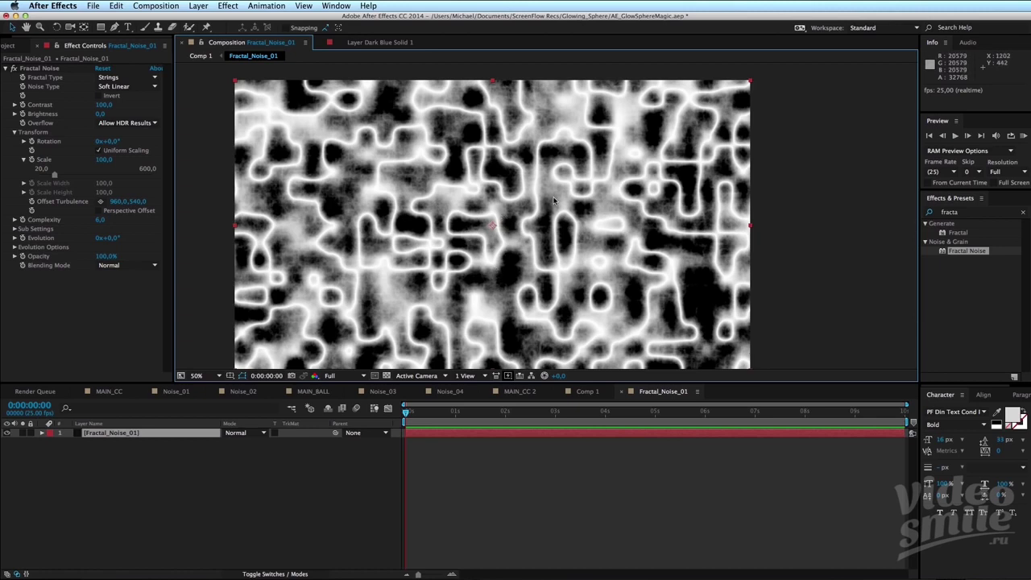
click(107, 118)
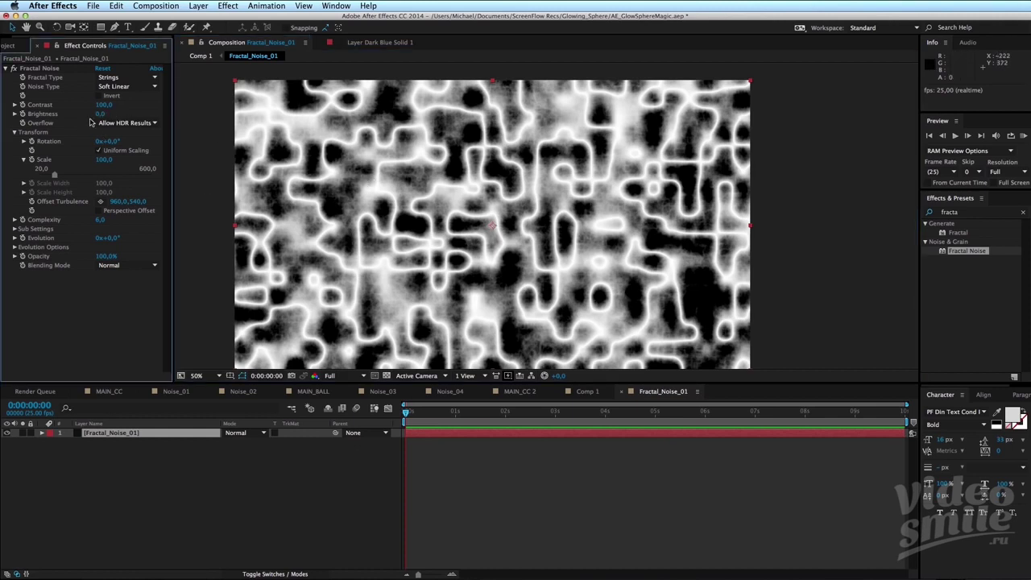
mouse_move(100, 116)
mouse_down()
mouse_move(81, 115)
mouse_move(104, 118)
mouse_up()
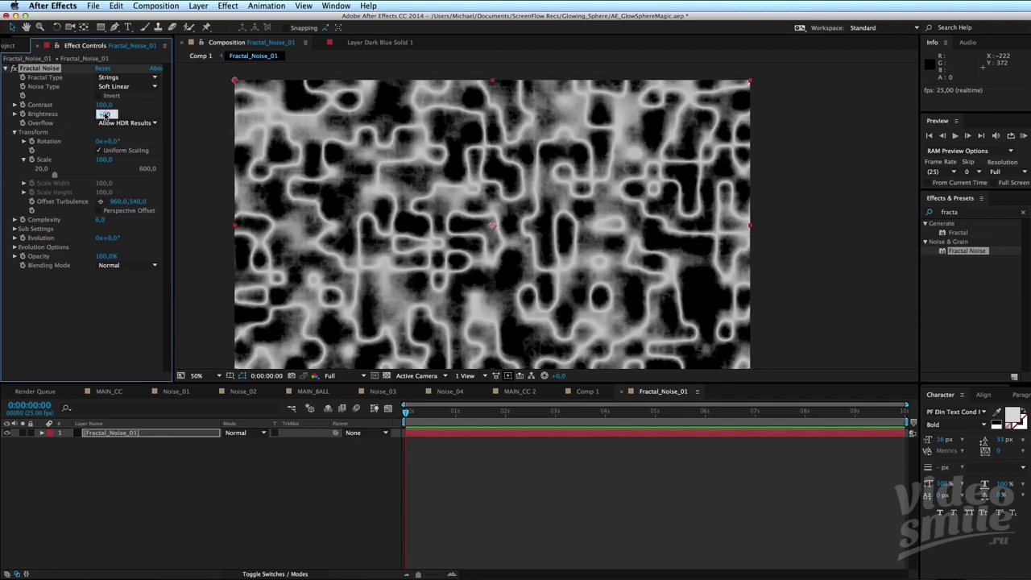
text(0)
key(Return)
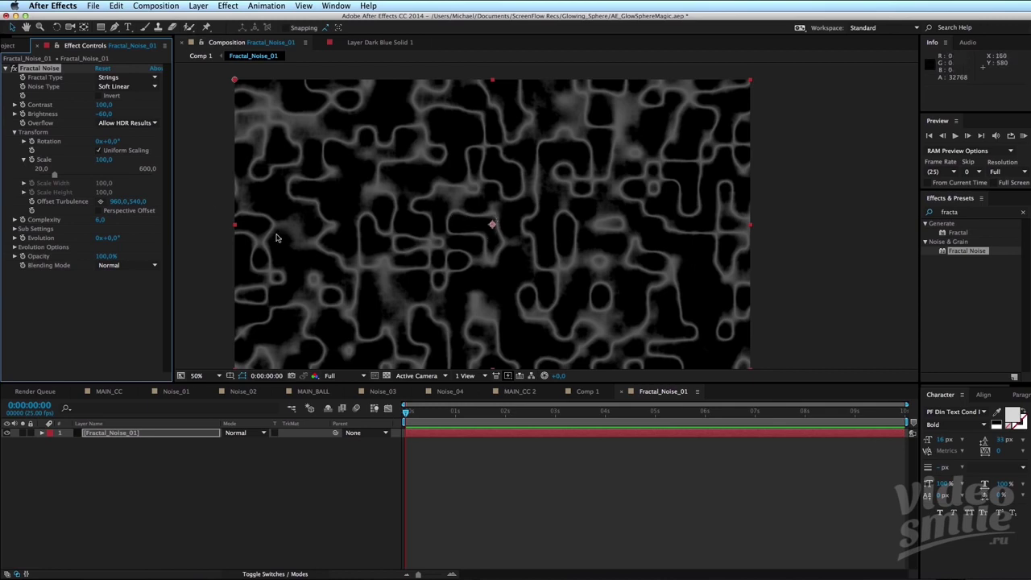
drag(119, 100, 163, 153)
Experiment with Fractal Noise Scale from 52 down to 1 and up, finally entering 177.
click(46, 167)
drag(104, 166, 34, 170)
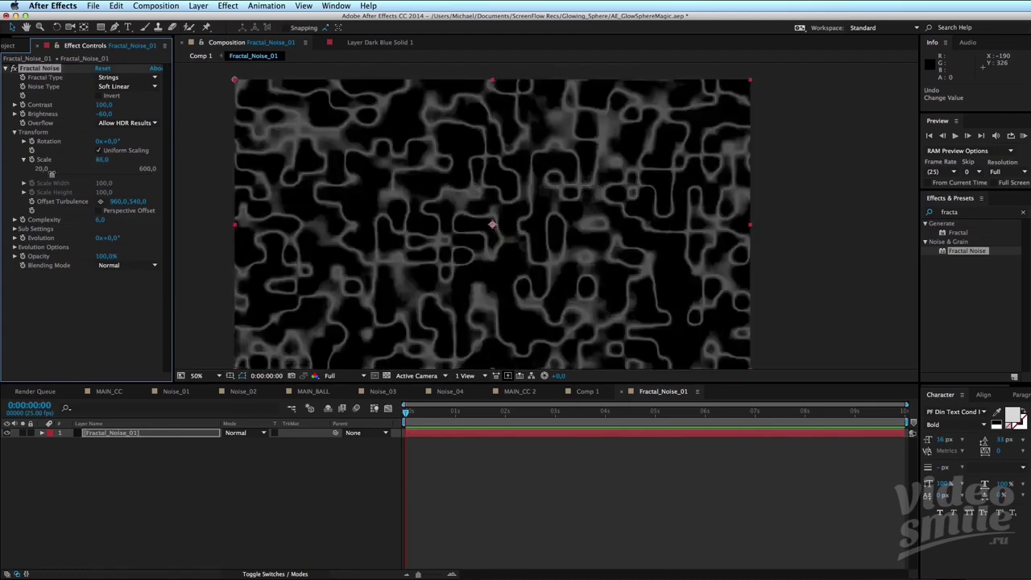
key(slash)
key(comma)
key(comma)
key(period)
key(period)
drag(101, 158, 114, 170)
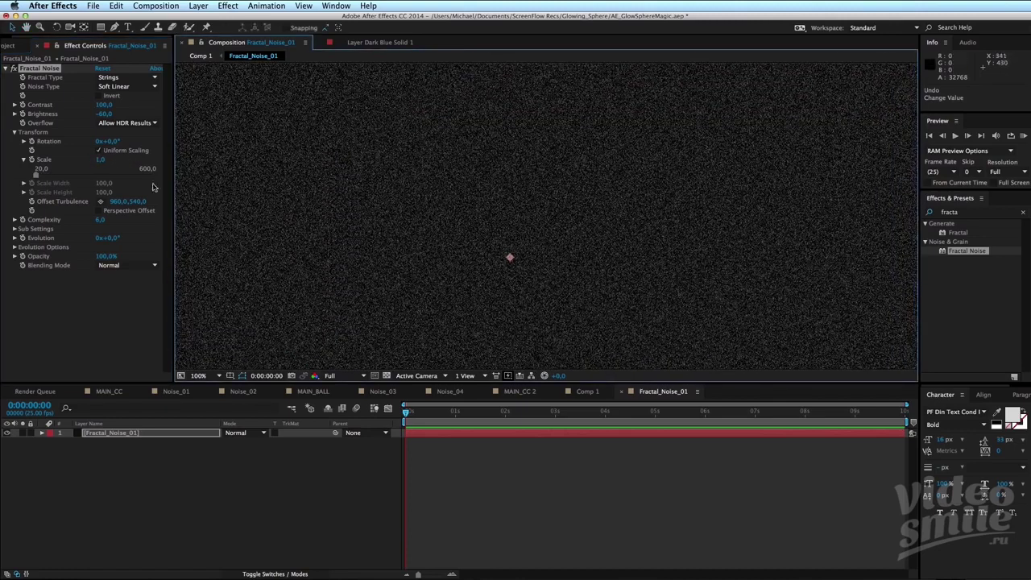
drag(99, 164, 258, 163)
key(comma)
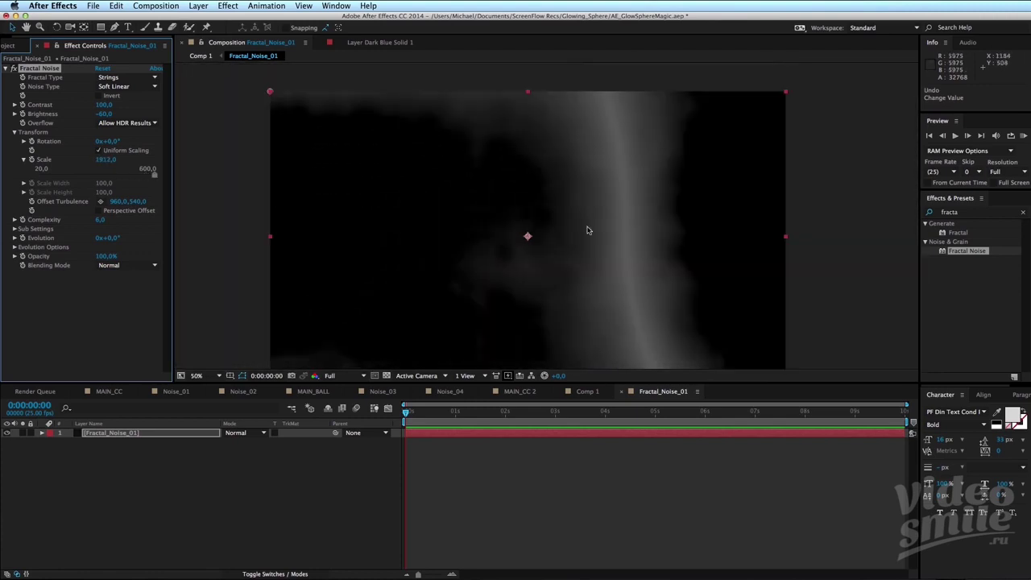
drag(563, 131, 504, 161)
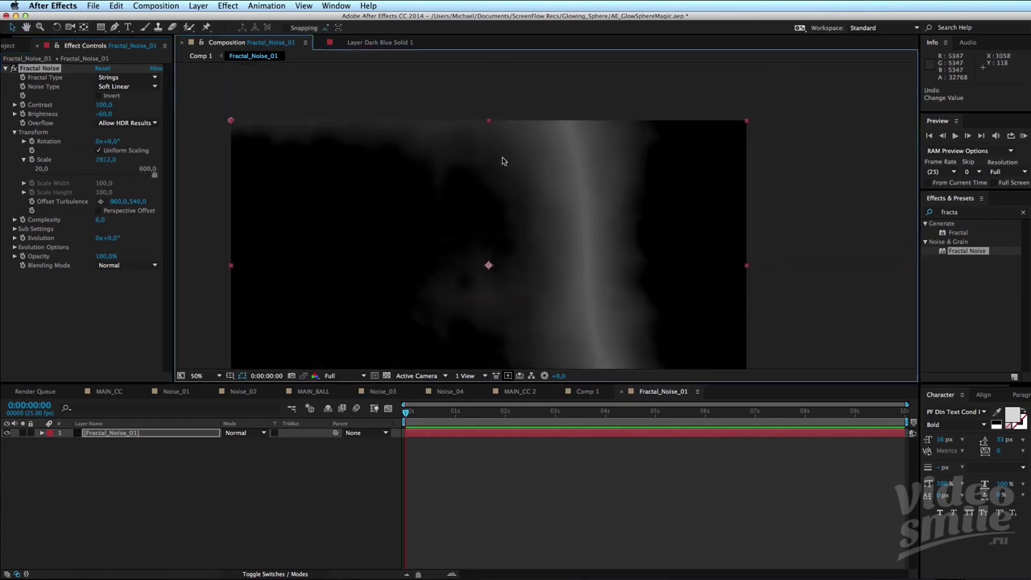
click(104, 162)
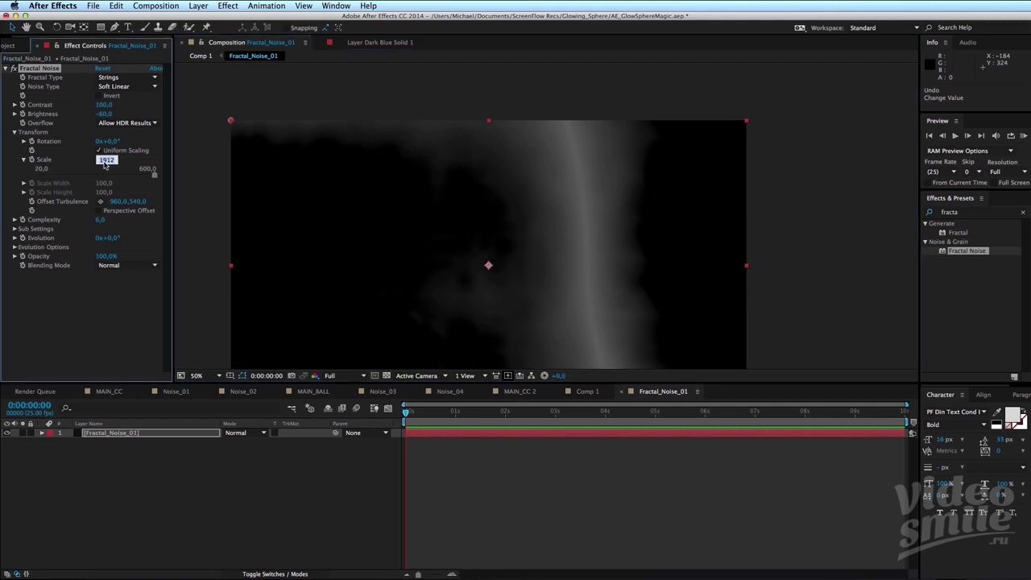
text(177)
key(Return)
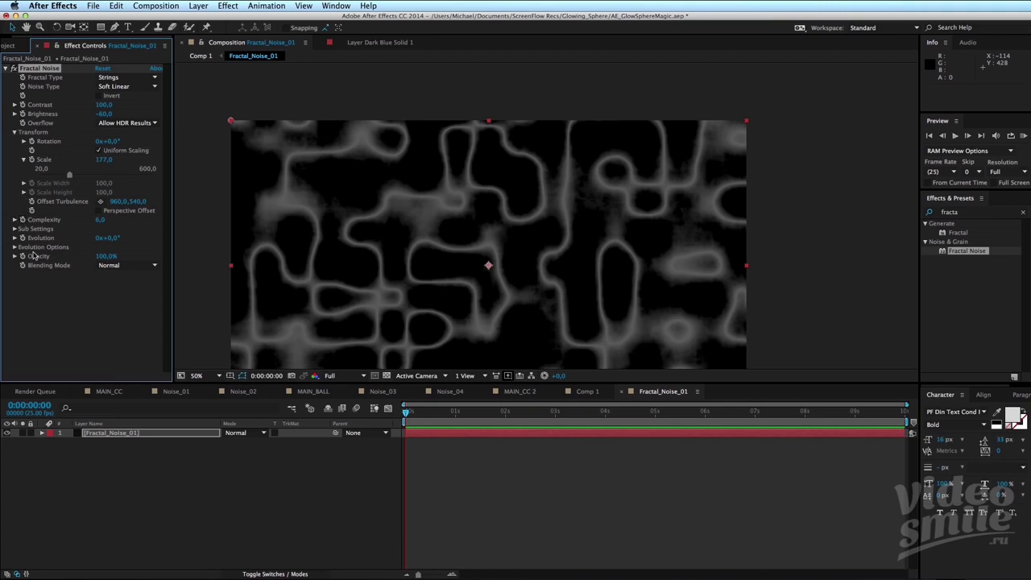
Expand Sub Settings and raise Sub Influence to about 125 to thin the strings.
click(13, 229)
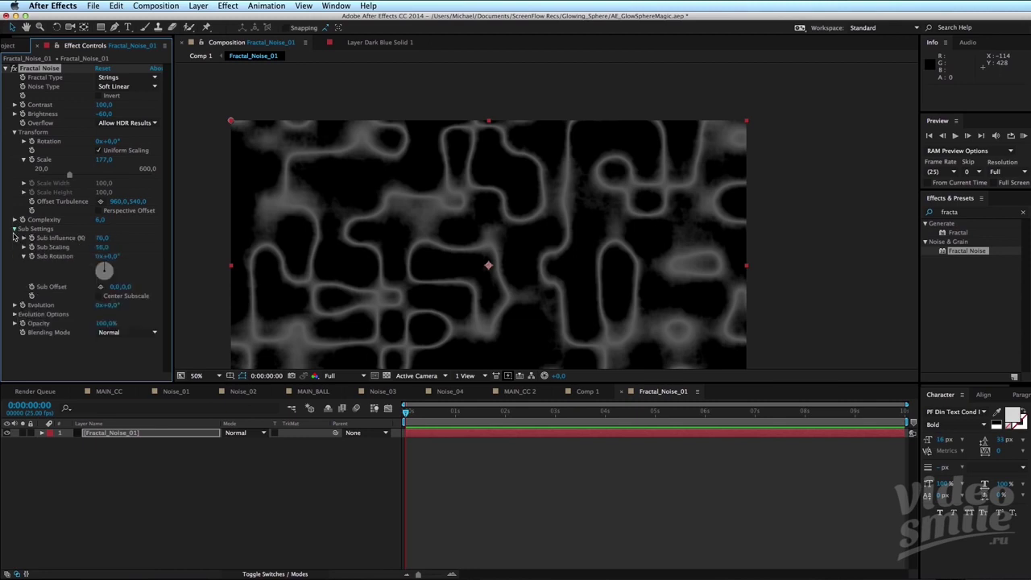
drag(202, 242, 349, 246)
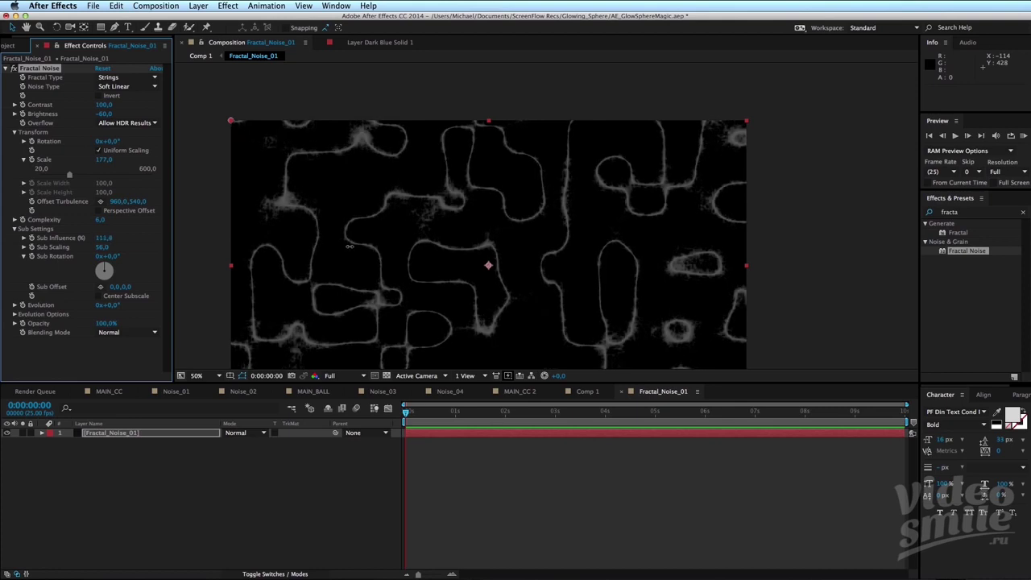
drag(285, 247, 307, 218)
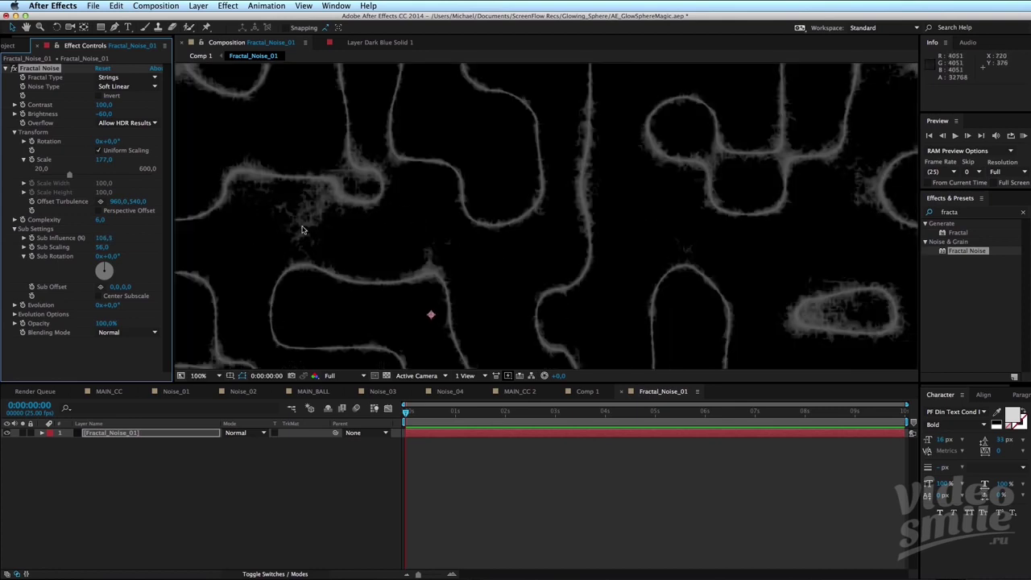
drag(104, 237, 188, 236)
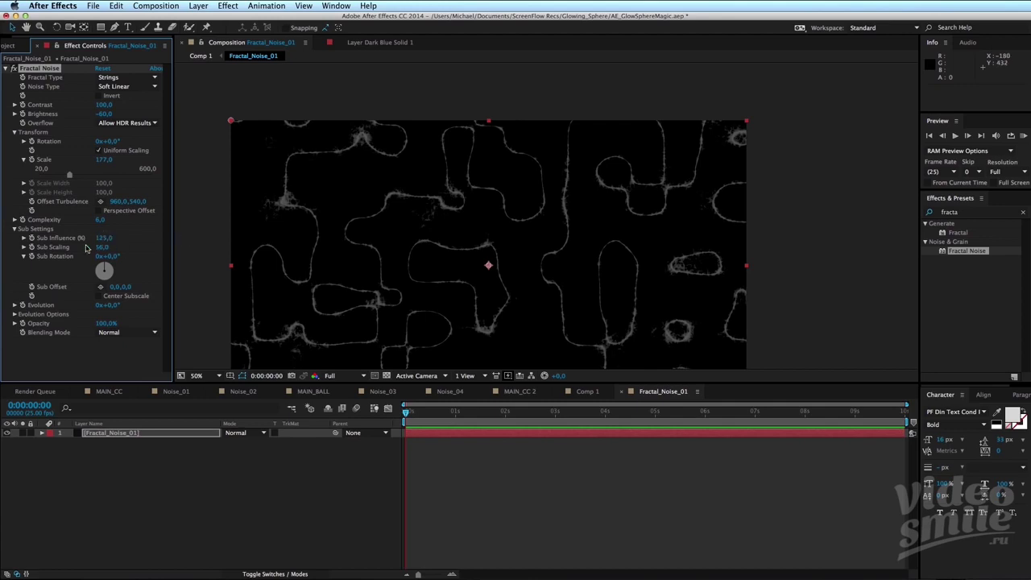
key(slash)
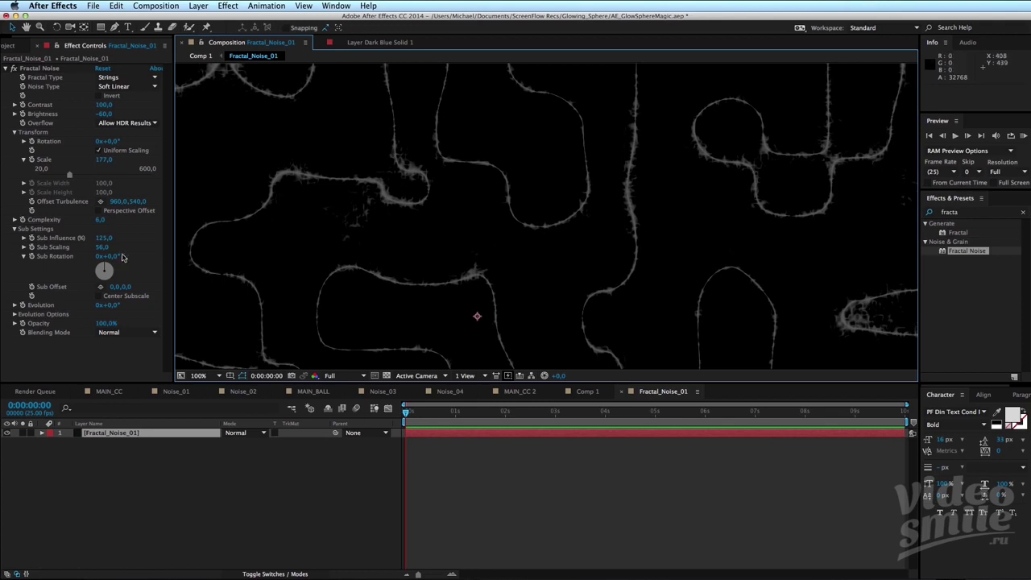
Scrub Sub Scaling upward to 60.
mouse_move(102, 247)
mouse_down()
mouse_move(180, 248)
mouse_move(161, 251)
mouse_up()
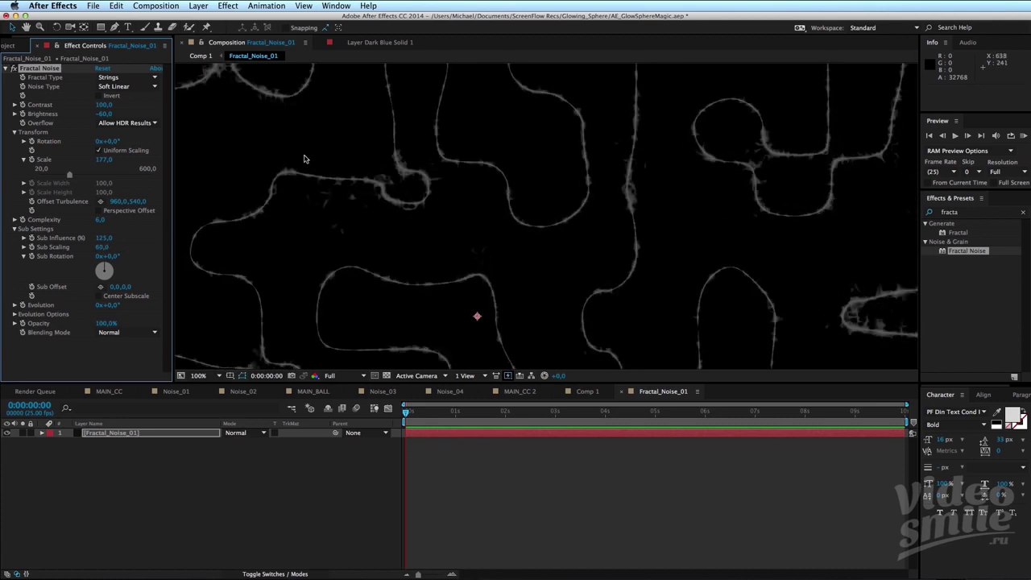
scroll(340, 221, up, 1)
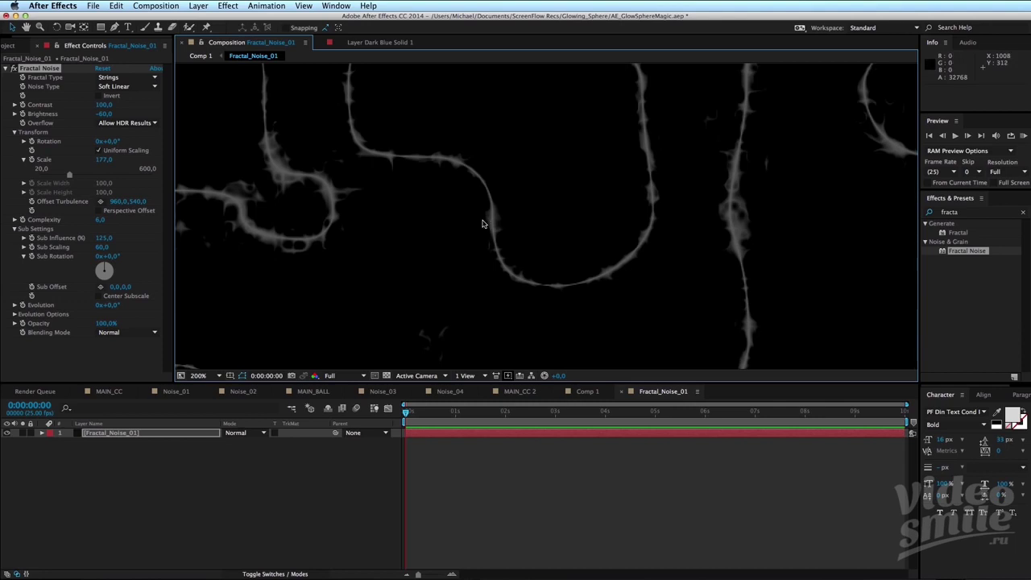
scroll(589, 246, up, 5)
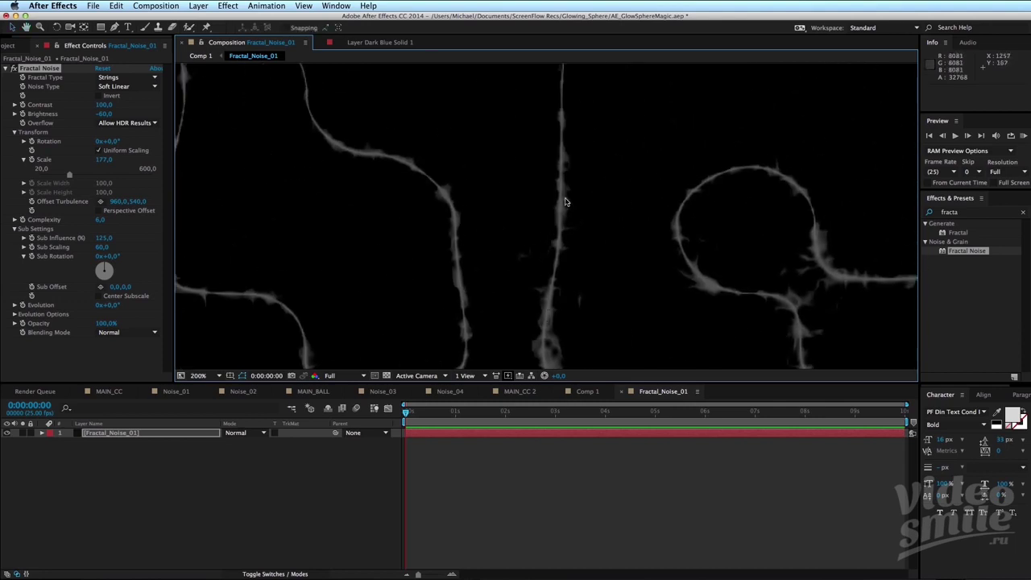
scroll(483, 253, down, 1)
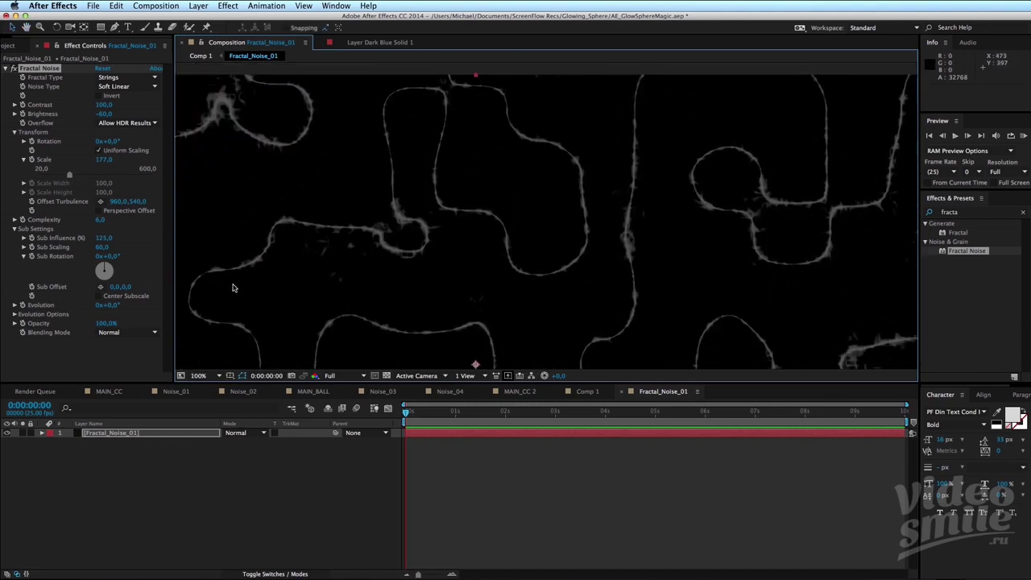
drag(100, 255, 131, 255)
Enter a Sub Scaling of 225, then change it to 200.
click(104, 247)
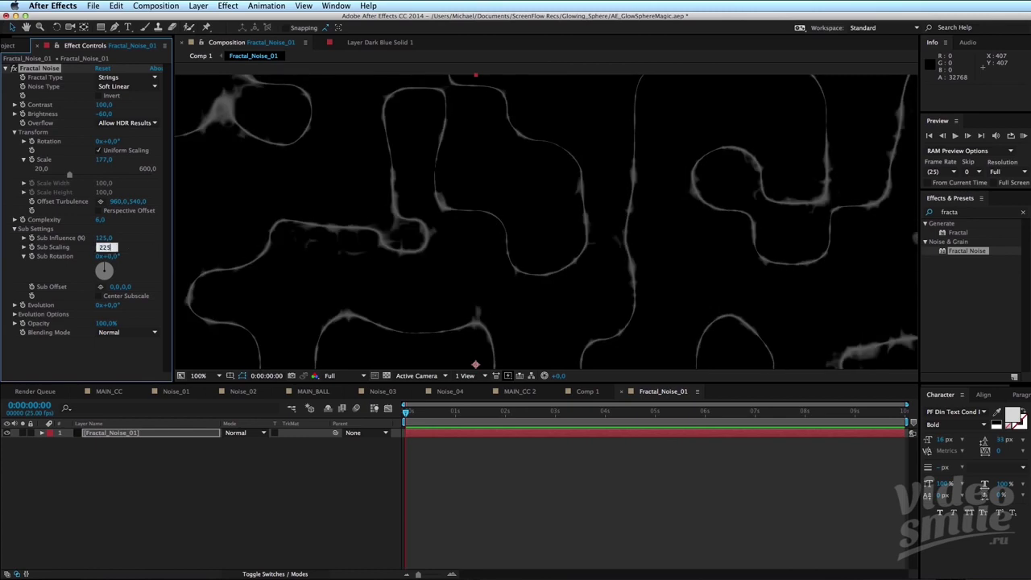
key(Return)
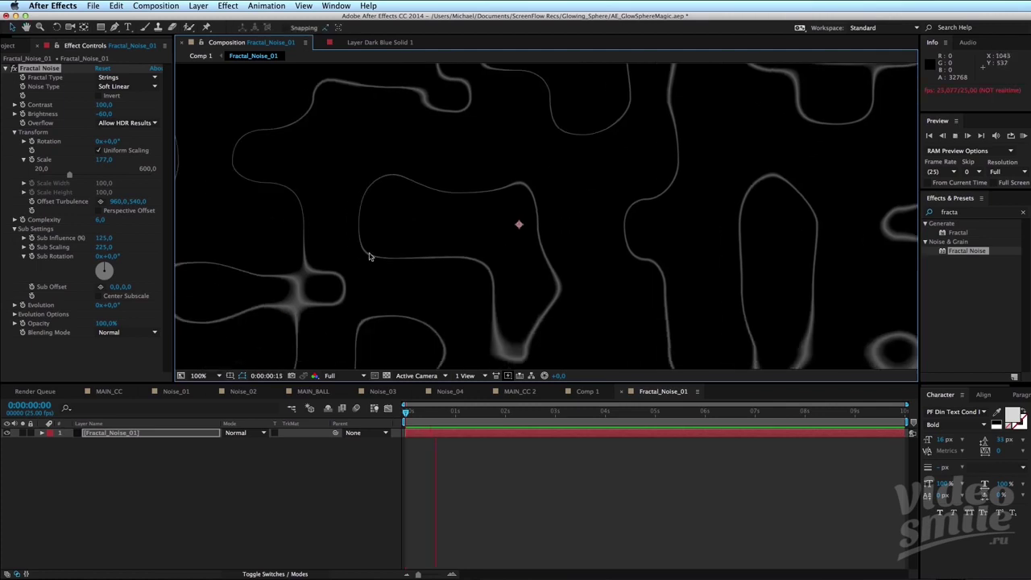
click(105, 248)
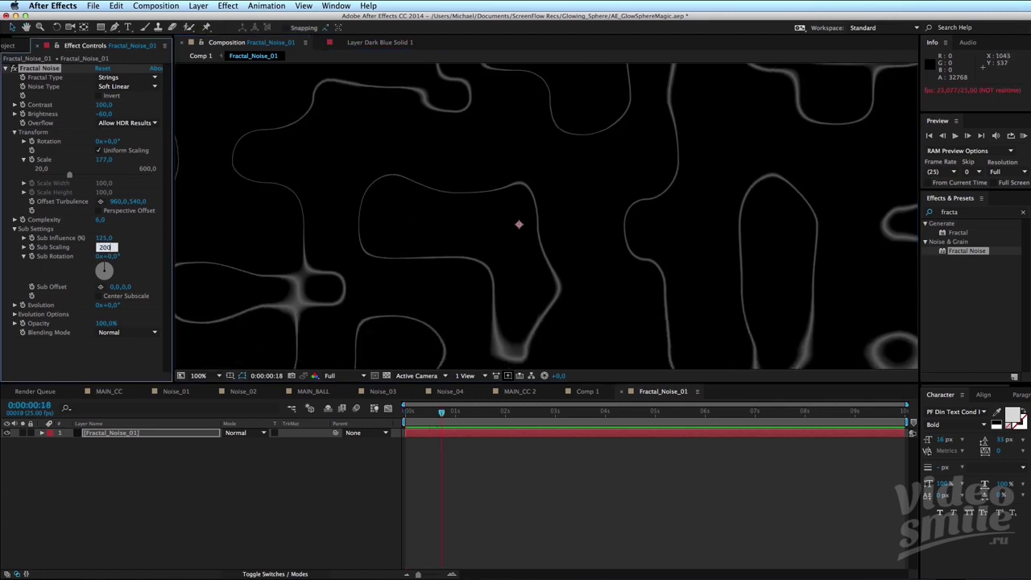
key(Return)
Preview the string pattern animating with the whole composition fitted in view.
key(space)
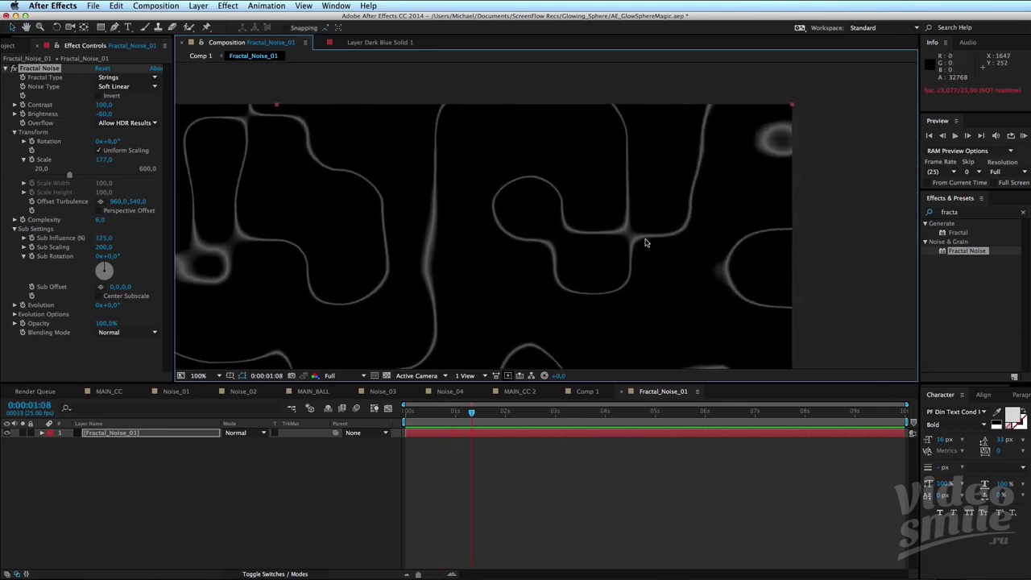
scroll(684, 242, up, 2)
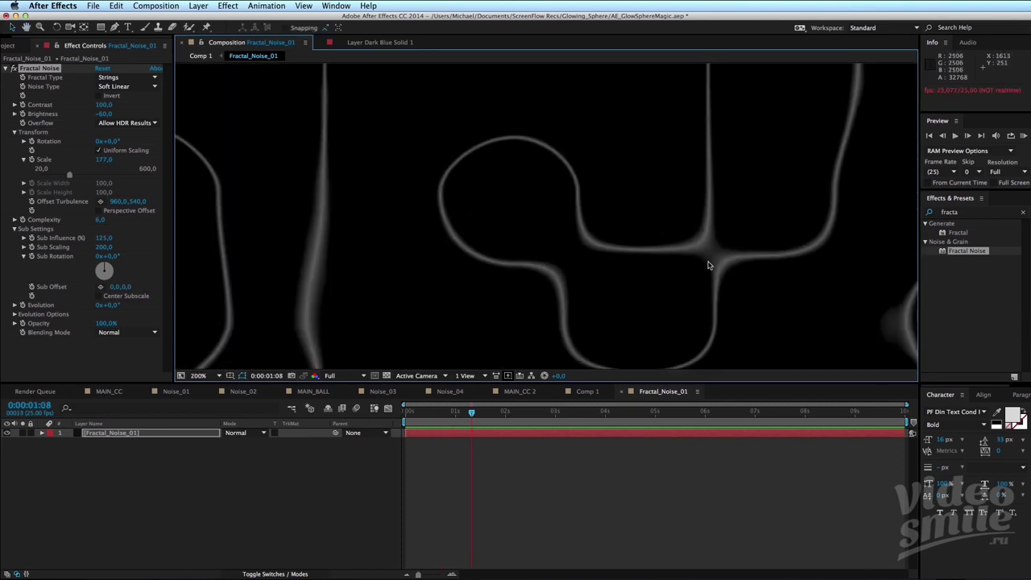
scroll(684, 259, down, 2)
scroll(472, 281, down, 2)
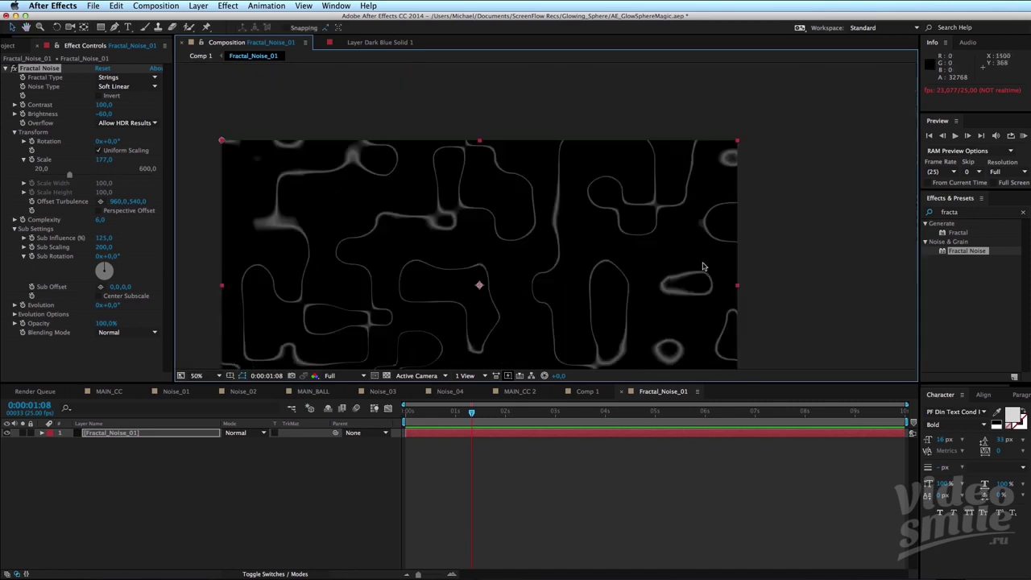
click(463, 421)
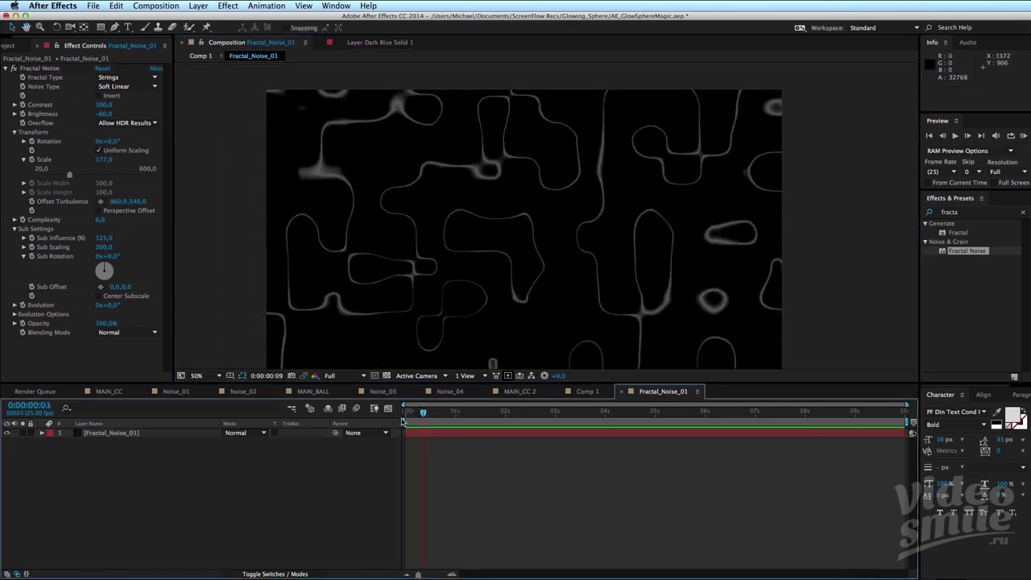
key(space)
Collapse Fractal Noise and add Adjustment Layer 7 above Fractal_Noise_01, leaving it selected.
click(6, 70)
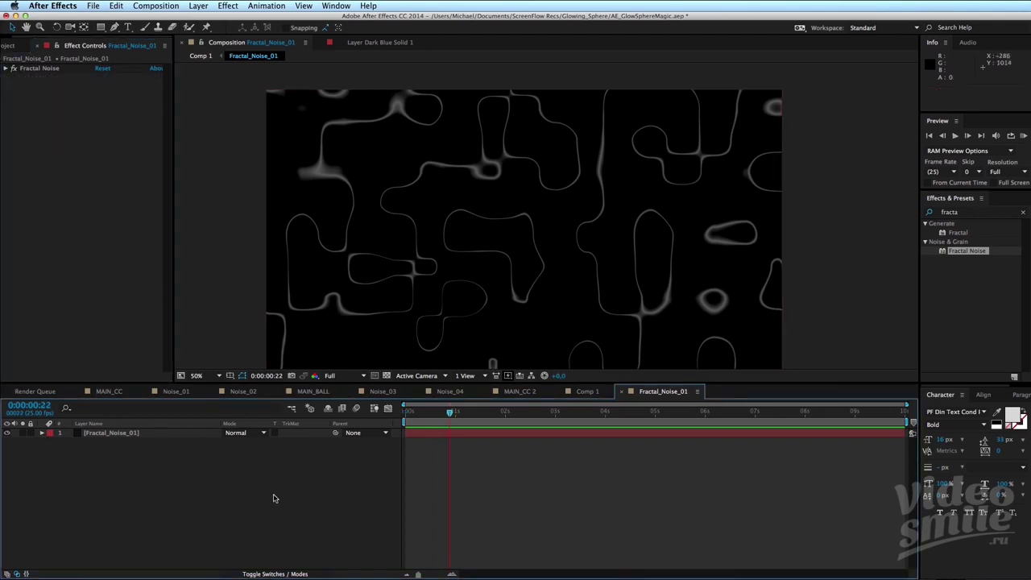
key(ctrl+alt+y)
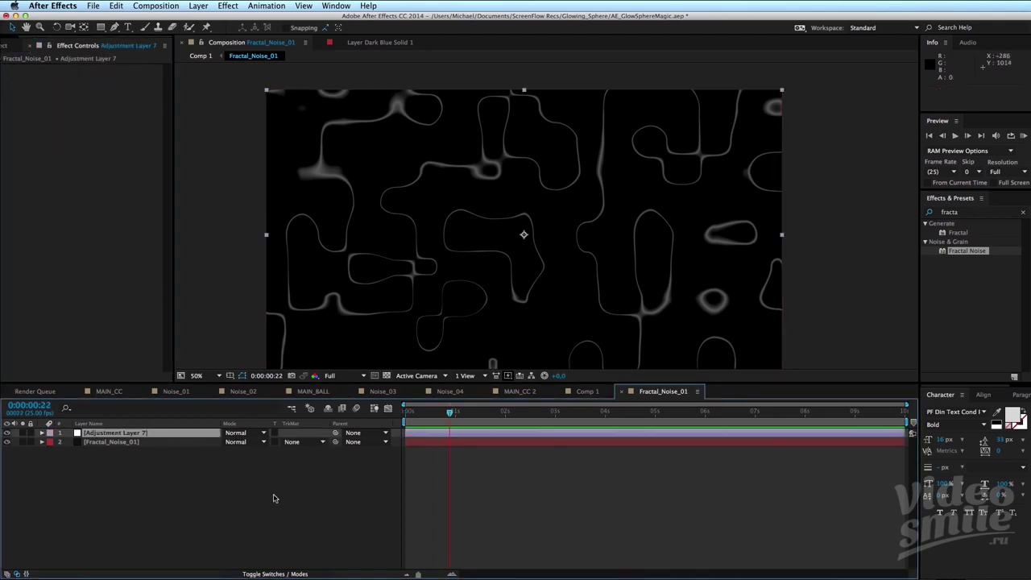
click(211, 523)
right_click(185, 466)
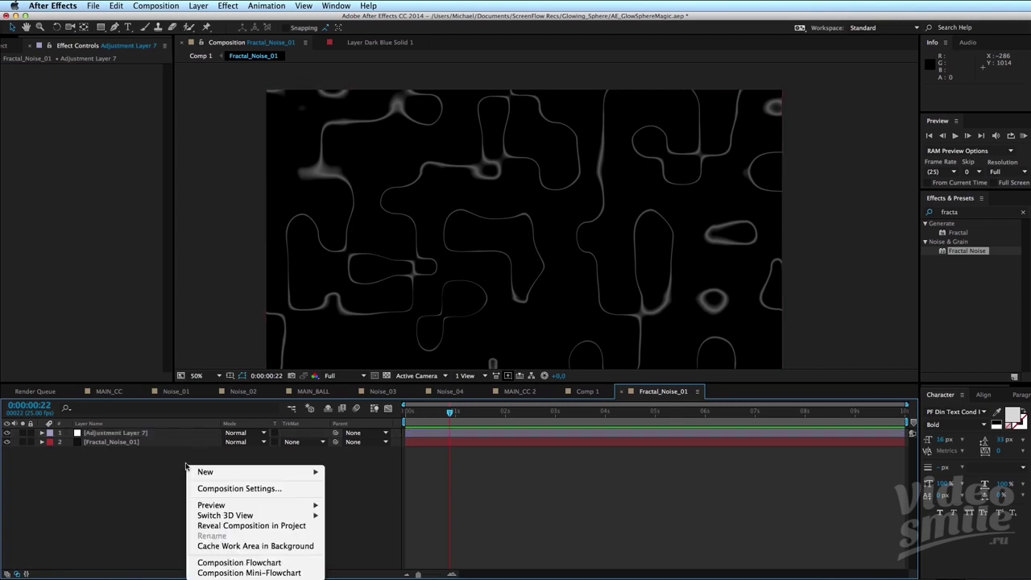
mouse_move(210, 474)
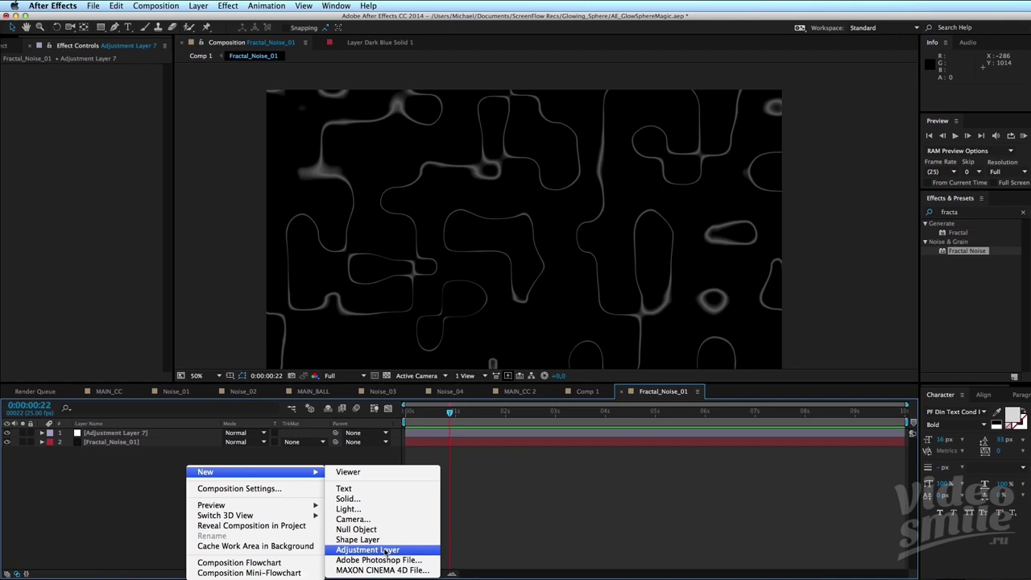
click(642, 266)
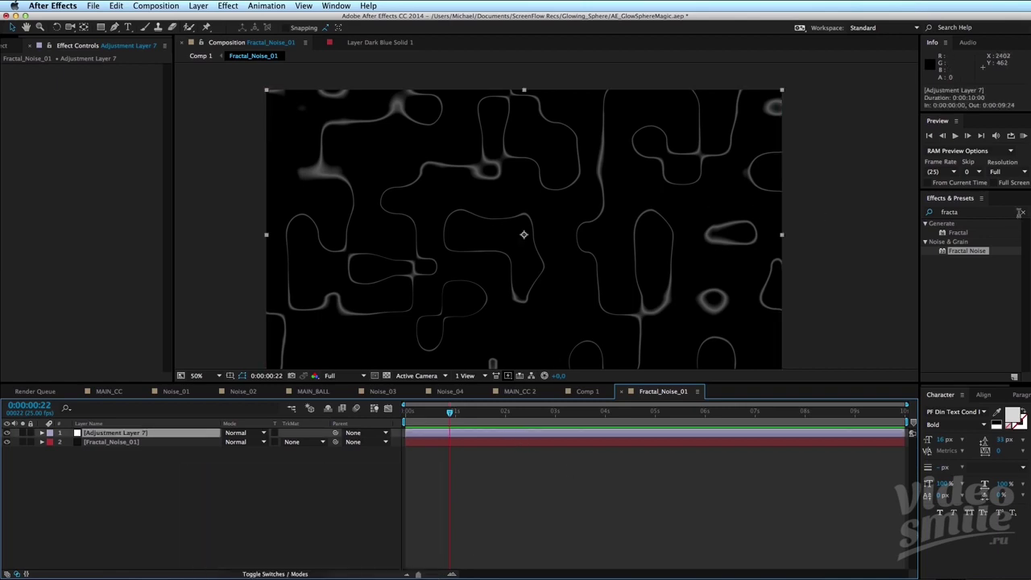
Search 'slider' in Effects & Presets and apply Slider Control to Adjustment Layer 7.
click(981, 212)
text(slider)
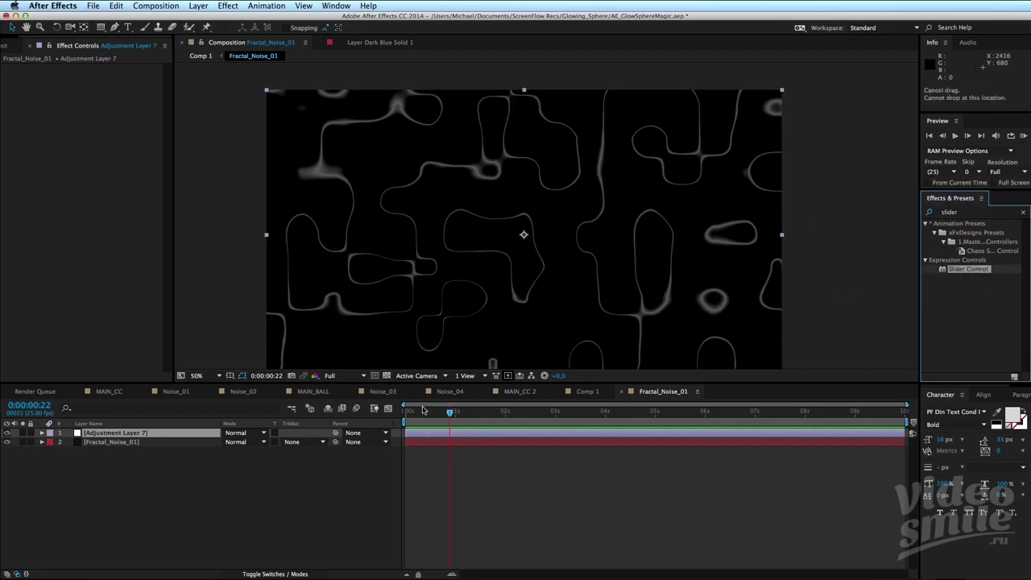
drag(973, 271, 117, 150)
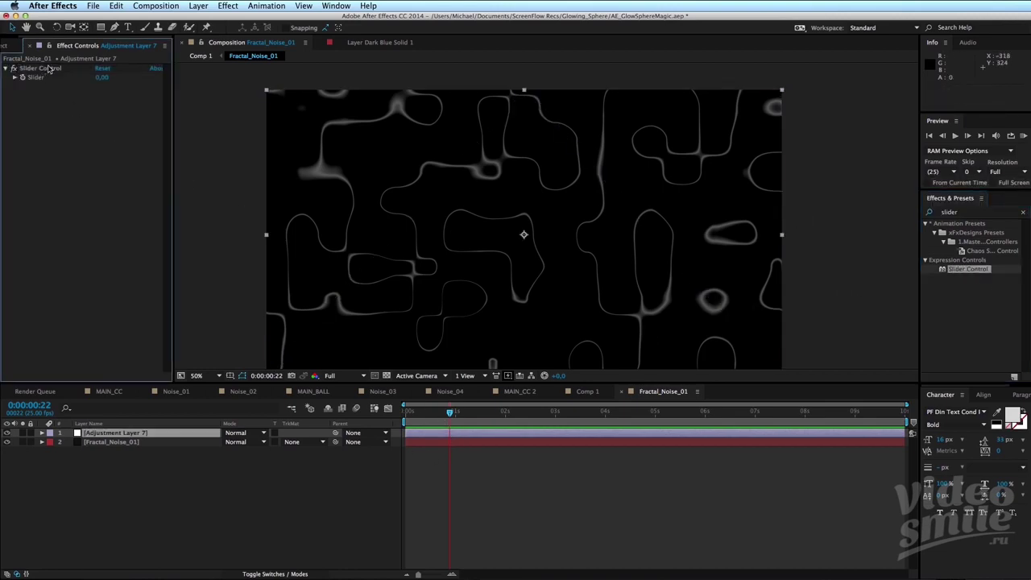
click(40, 68)
Test-scrub the Fractal_Noise_01 Evolution value, then undo it back to 0.
key(space)
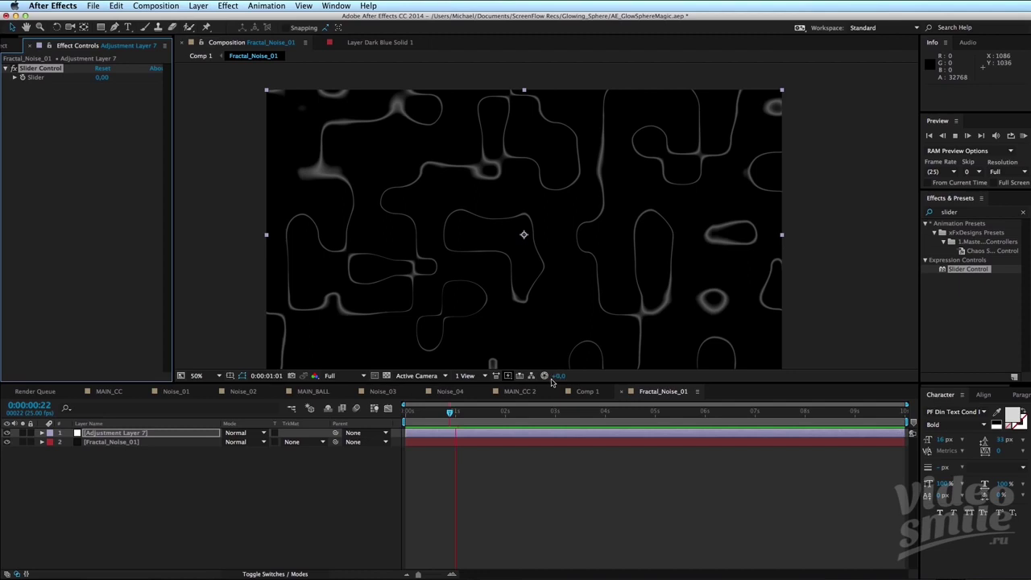
click(405, 412)
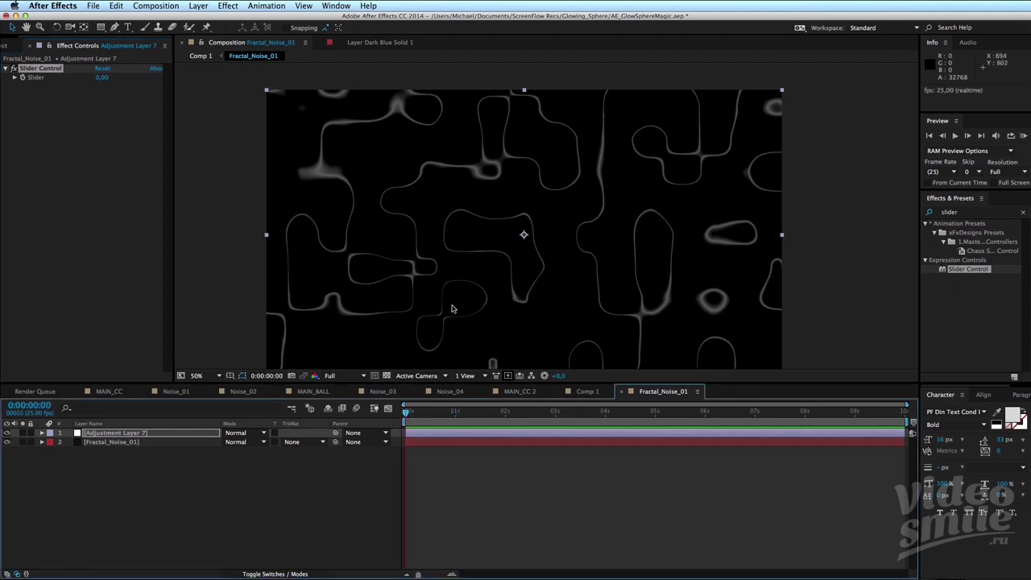
click(156, 470)
click(120, 445)
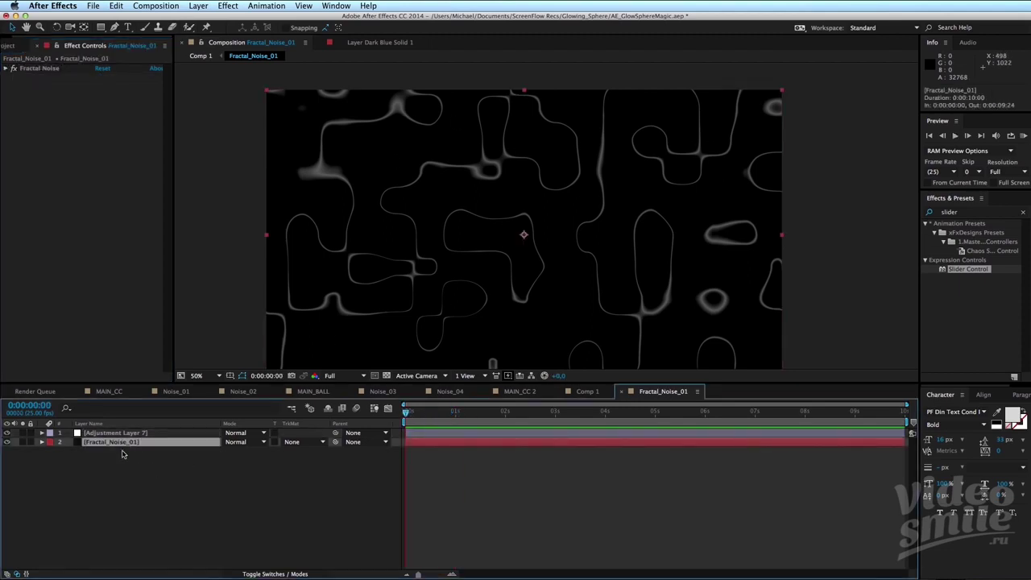
click(6, 69)
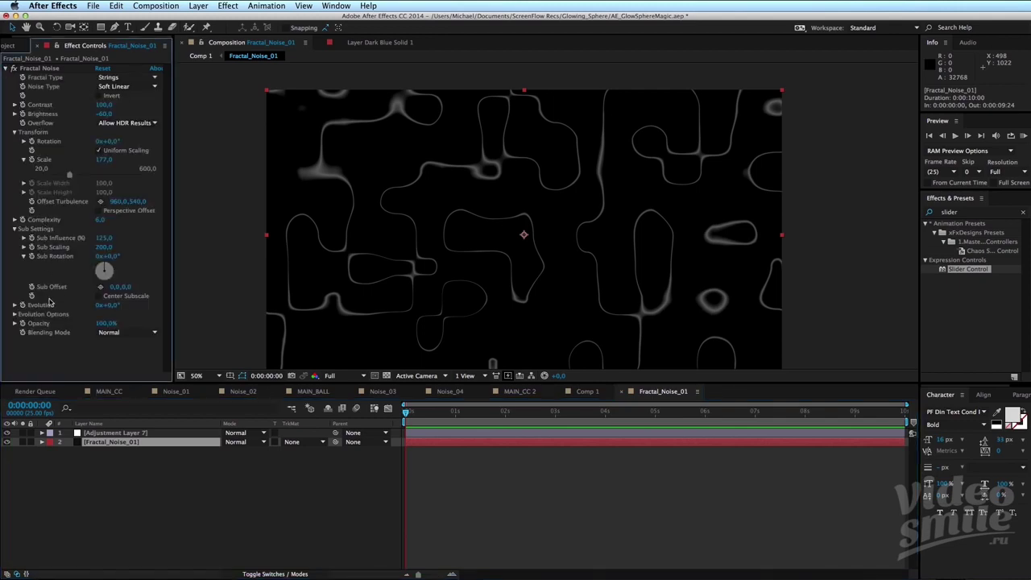
drag(113, 306, 379, 325)
drag(478, 331, 807, 320)
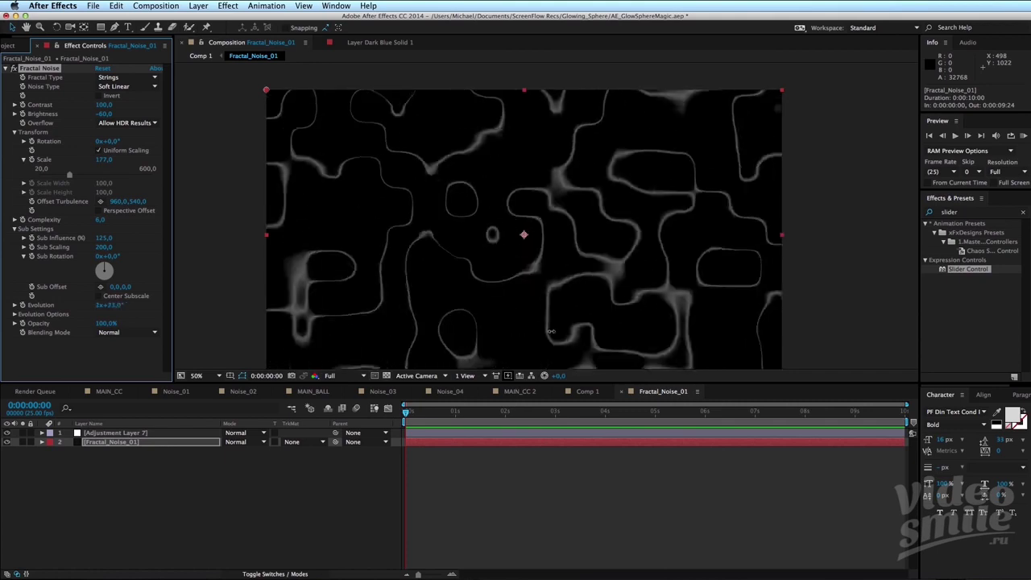
key(super+z)
key(super+z)
key(super+z)
key(super+z)
key(super+z)
click(147, 532)
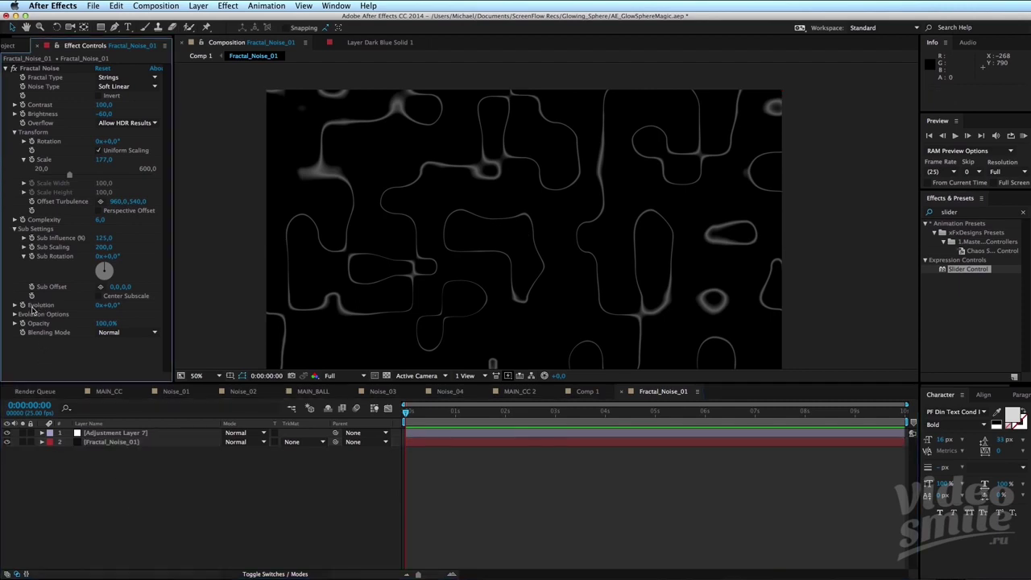
Add an Evolution expression and pick-whip it to Adjustment Layer 7's Slider.
alt+click(22, 306)
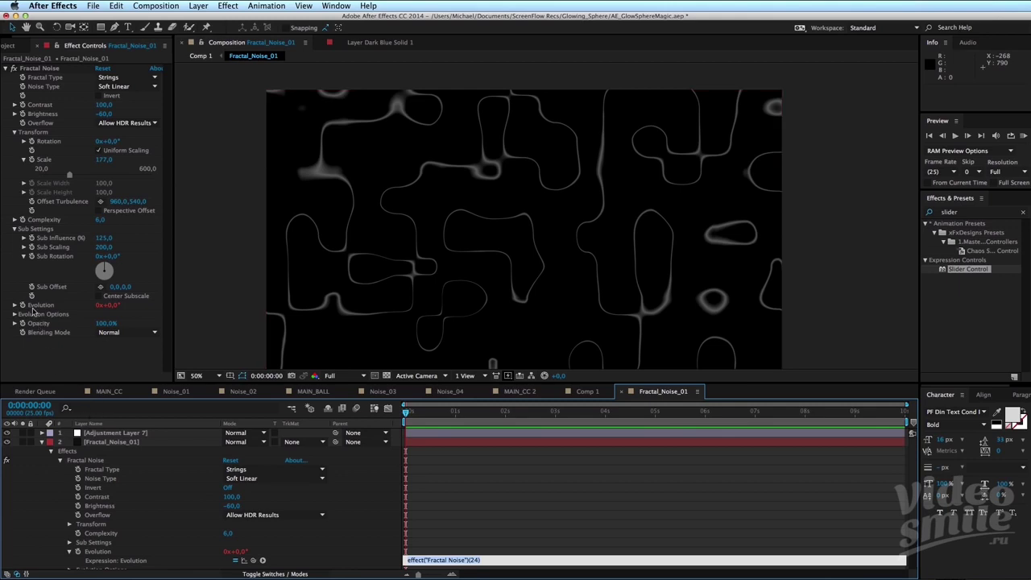
click(471, 522)
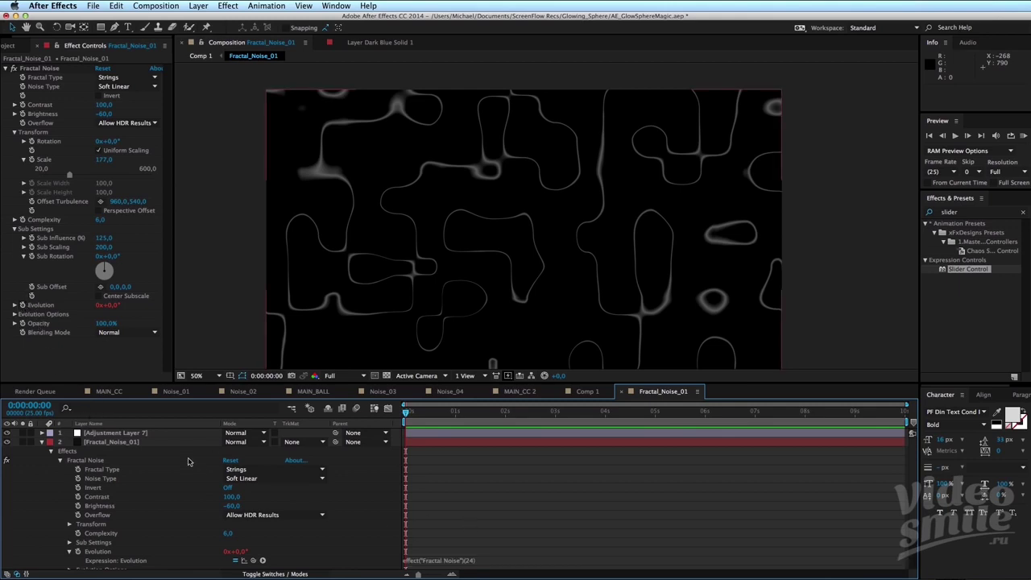
click(142, 434)
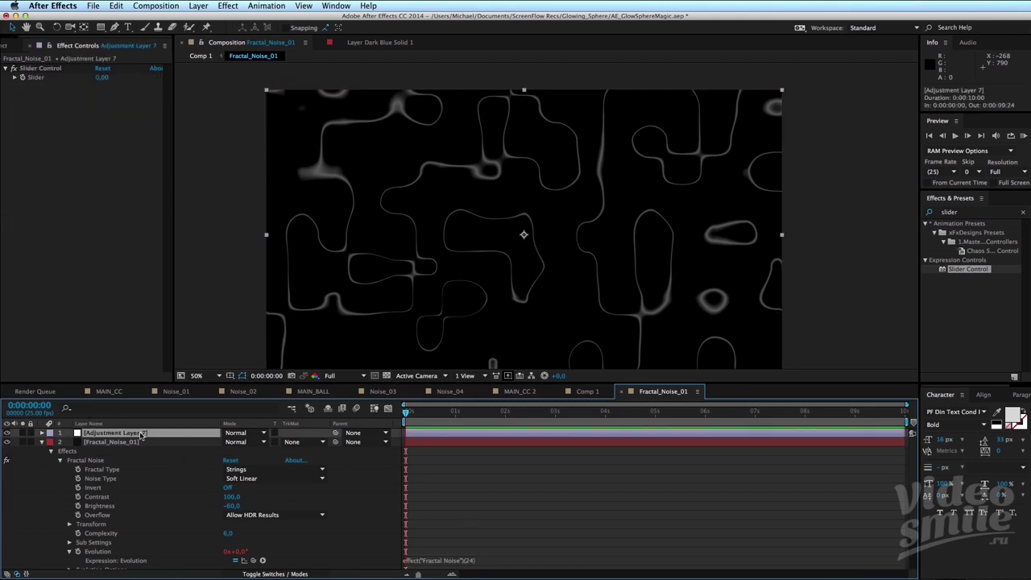
click(49, 45)
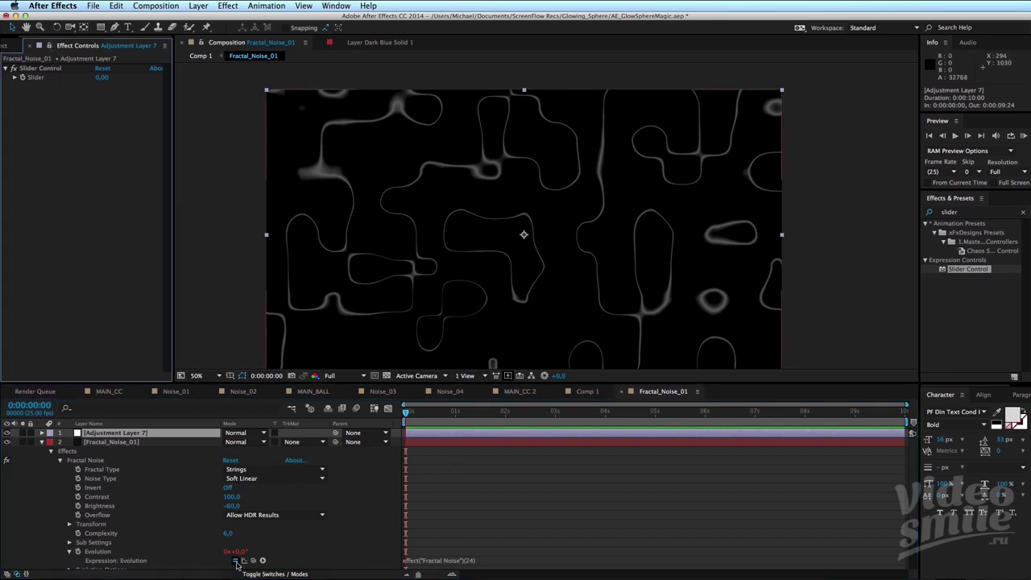
drag(236, 561, 38, 81)
key(KP_0)
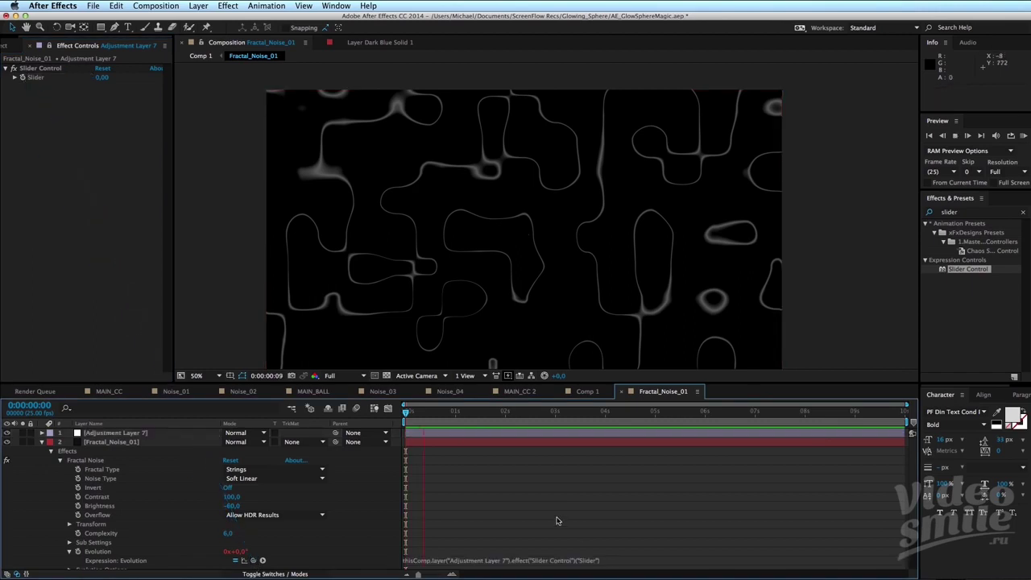
Scrub the Slider up to 180 and preview the resulting Evolution.
drag(104, 79, 163, 84)
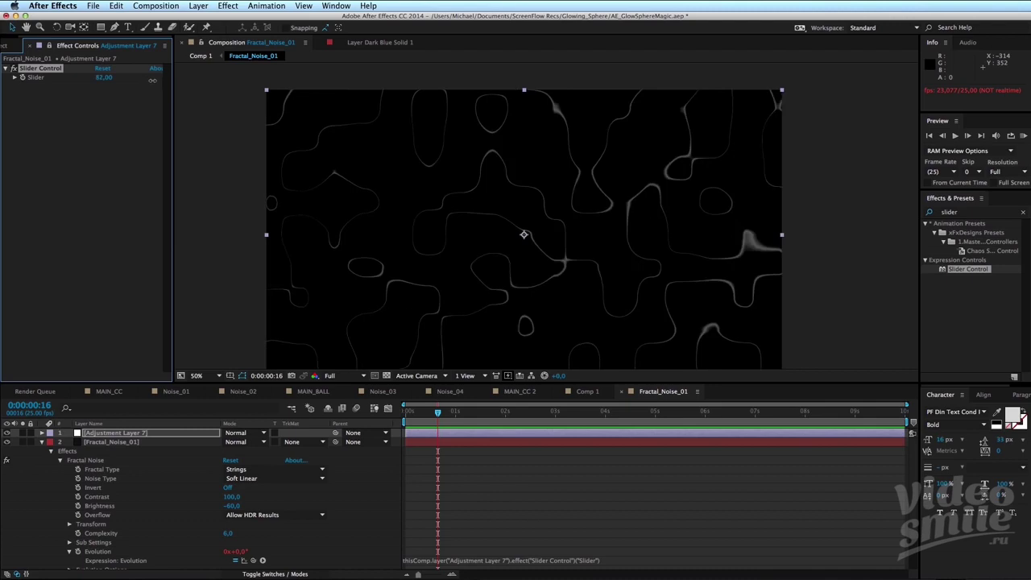
click(319, 400)
key(Home)
key(space)
mouse_move(105, 77)
mouse_down()
mouse_move(159, 81)
mouse_move(148, 81)
mouse_up()
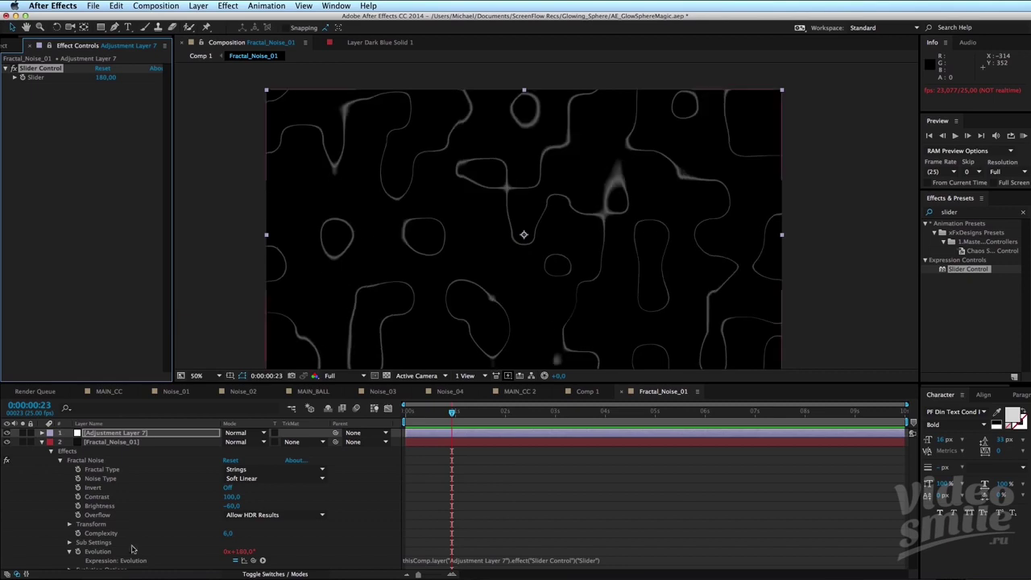
click(124, 451)
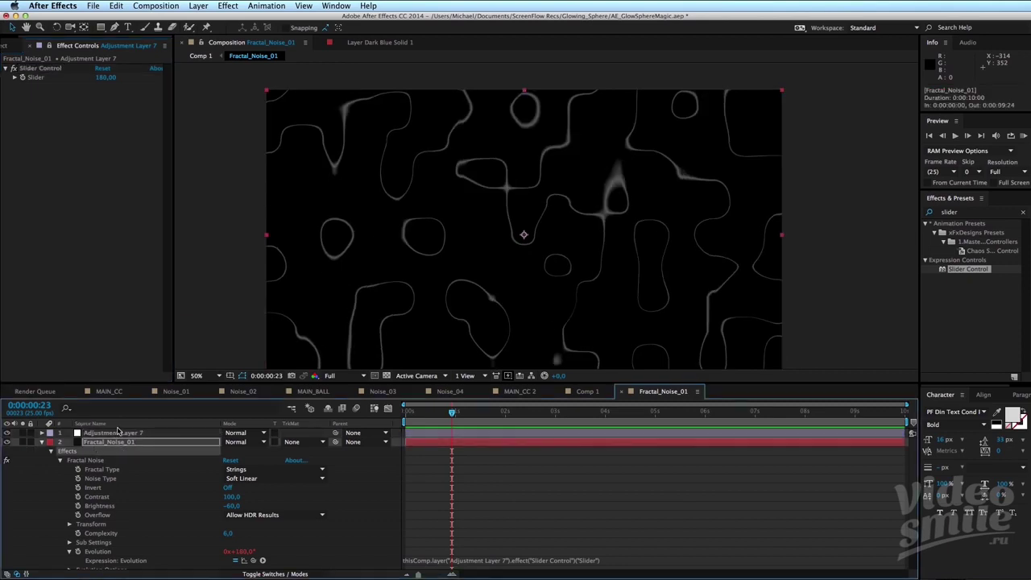
click(85, 434)
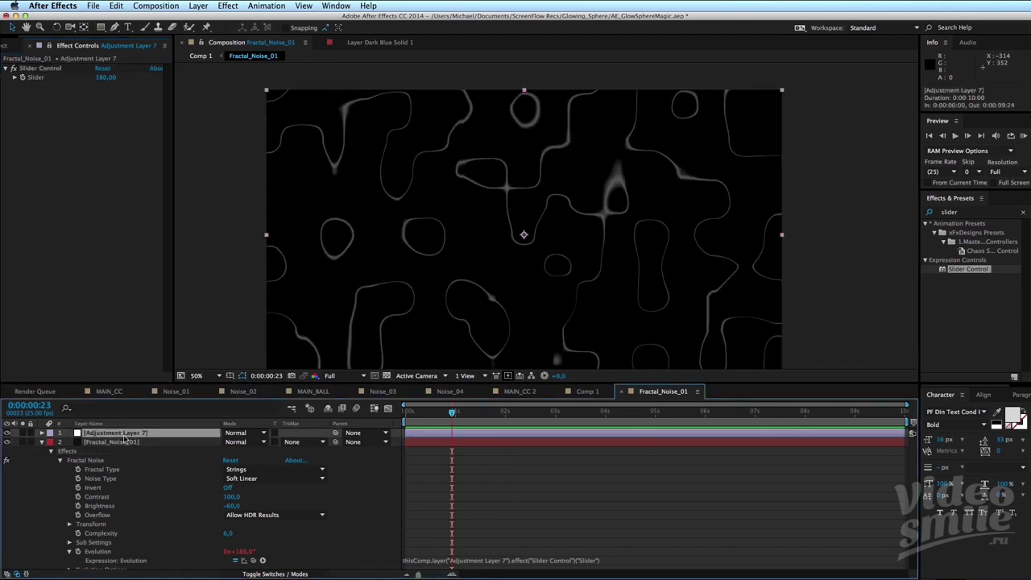
Rename Adjustment Layer 7 to 'Control'.
key(Return)
text(Control)
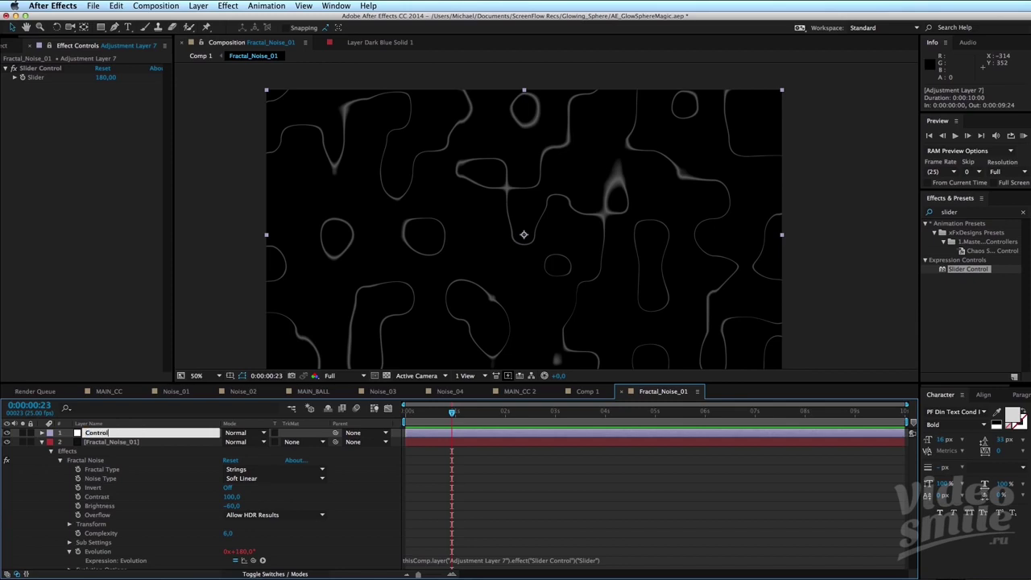
key(Return)
Set the Control layer's Slider to 100 and preview the animation.
click(143, 445)
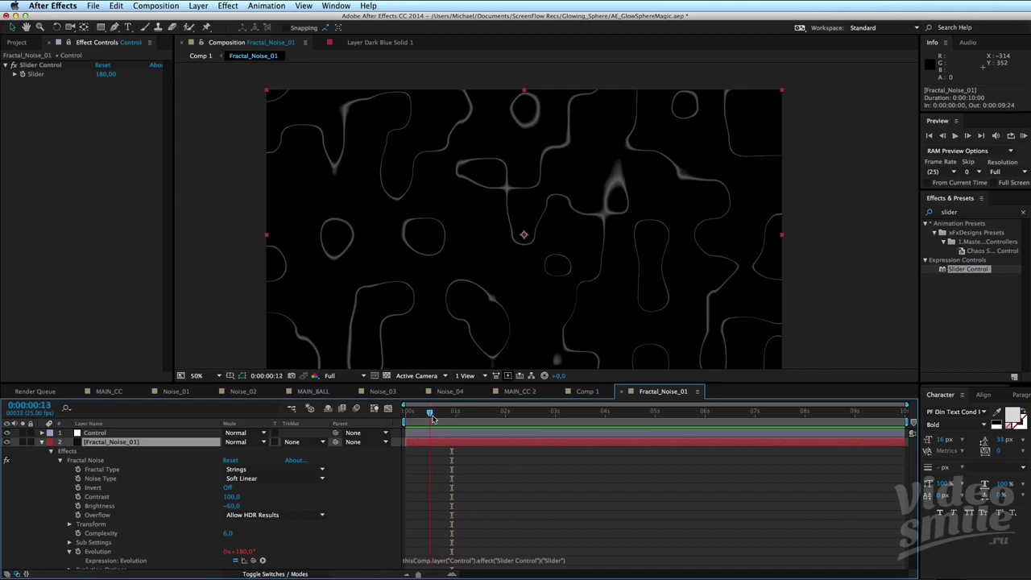
click(479, 415)
click(105, 73)
click(108, 74)
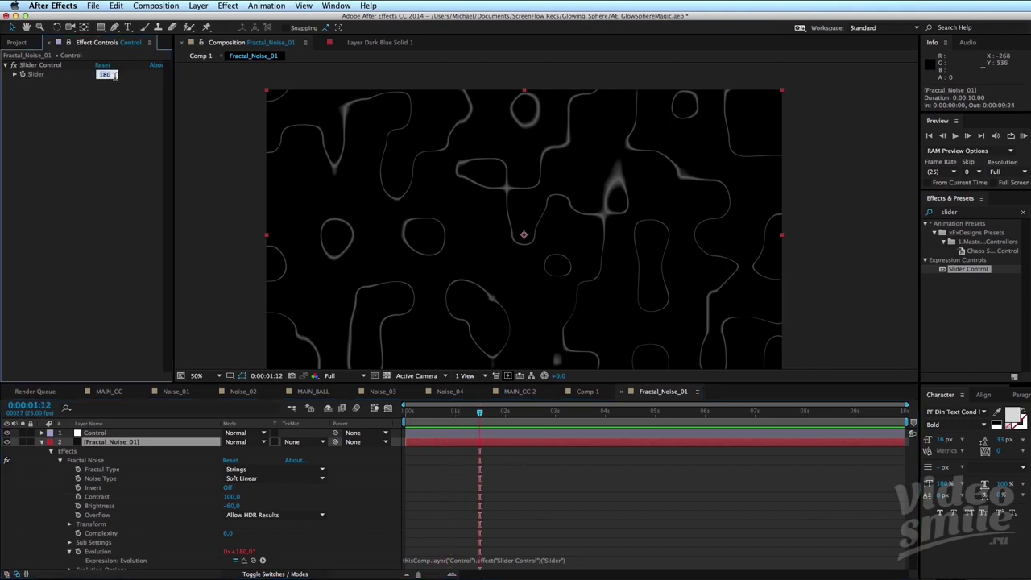
text(100)
key(Return)
key(space)
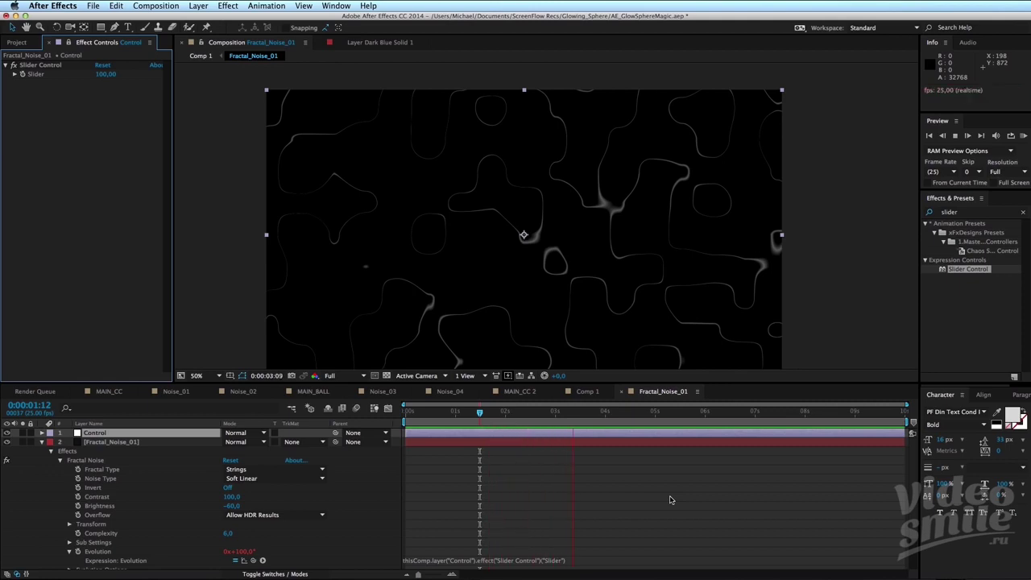
mouse_move(523, 414)
mouse_down()
mouse_move(465, 428)
mouse_move(517, 450)
mouse_move(453, 425)
mouse_up()
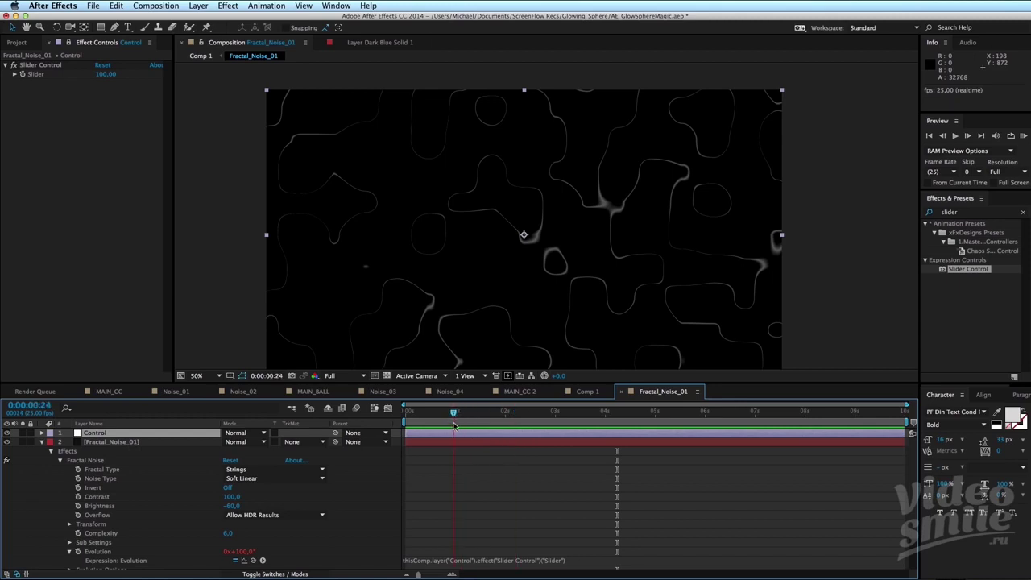
Place the cursor at the end of the Evolution expression to extend it.
click(586, 561)
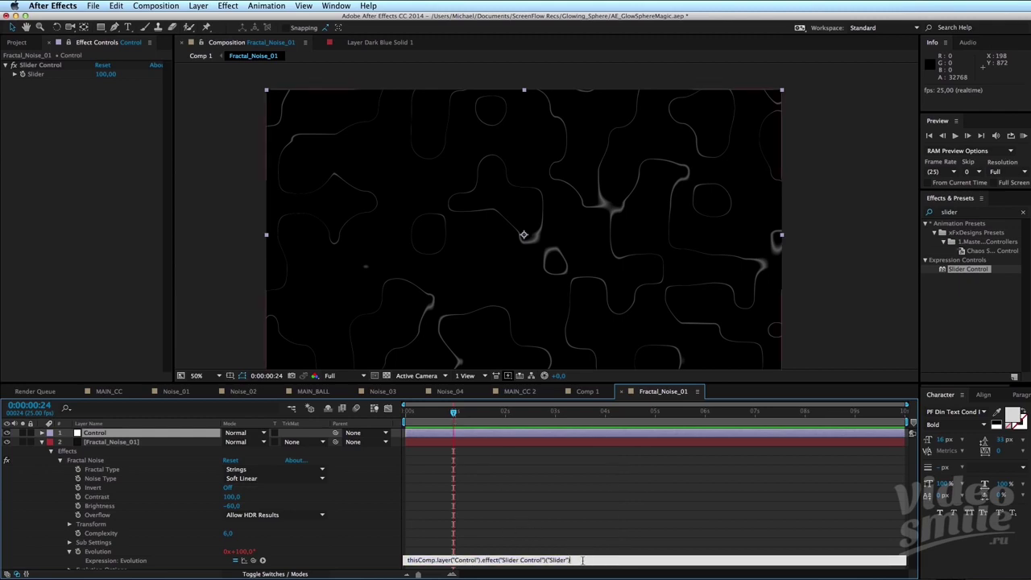
drag(588, 561, 395, 558)
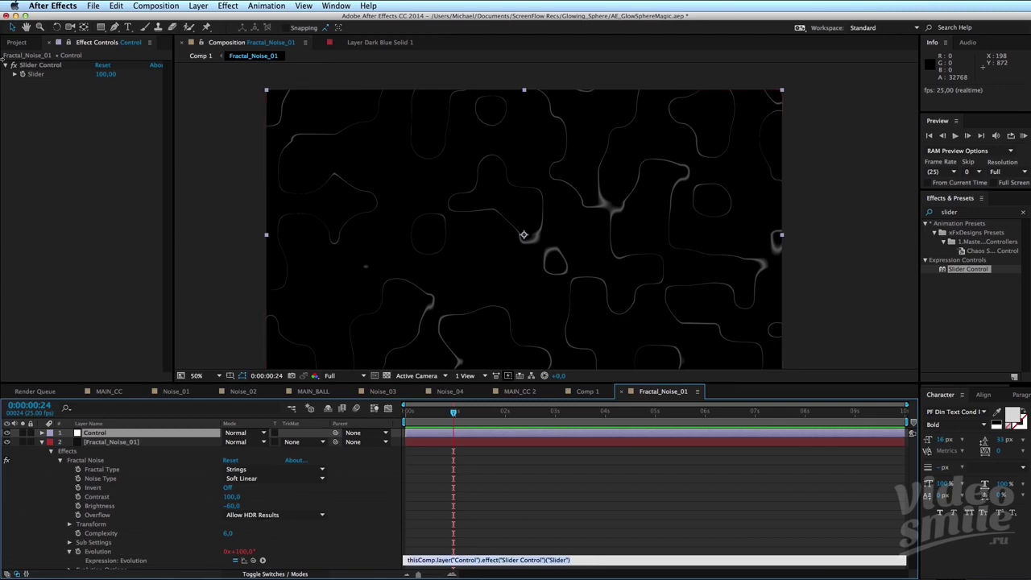
click(584, 559)
text(*time)
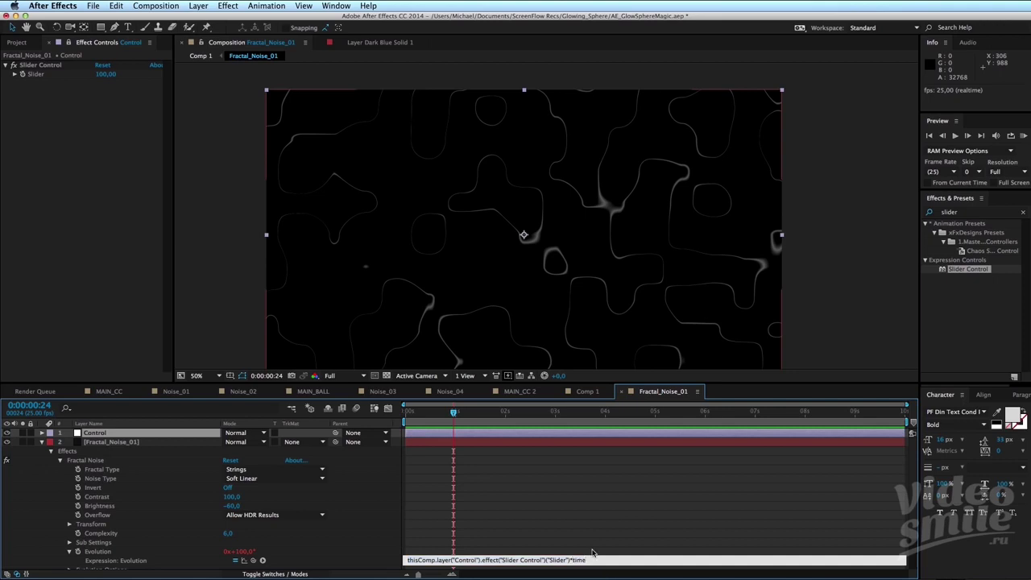
Commit the Evolution expression ending in *time and preview the animating strings from the start.
click(588, 525)
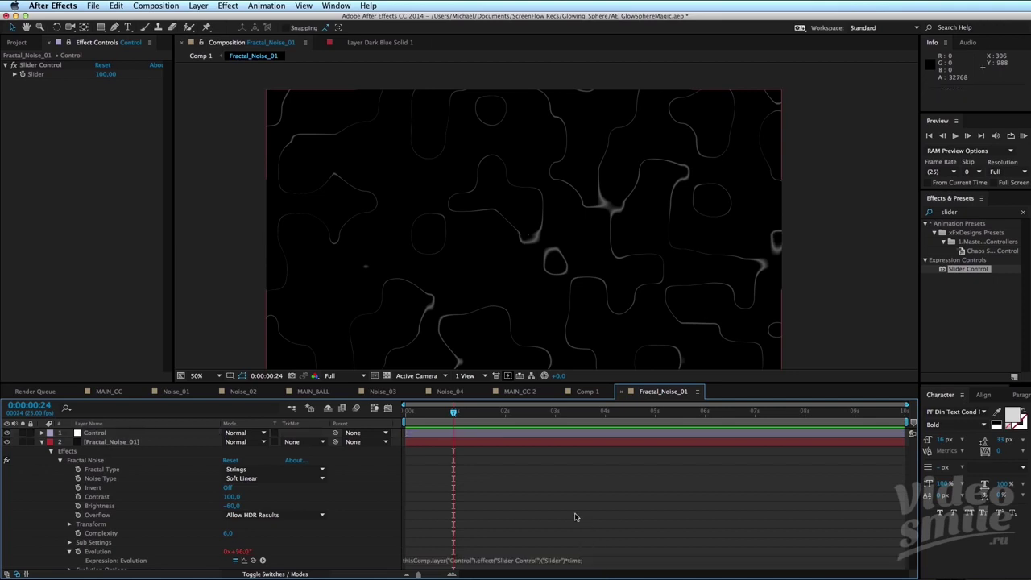
click(407, 418)
key(space)
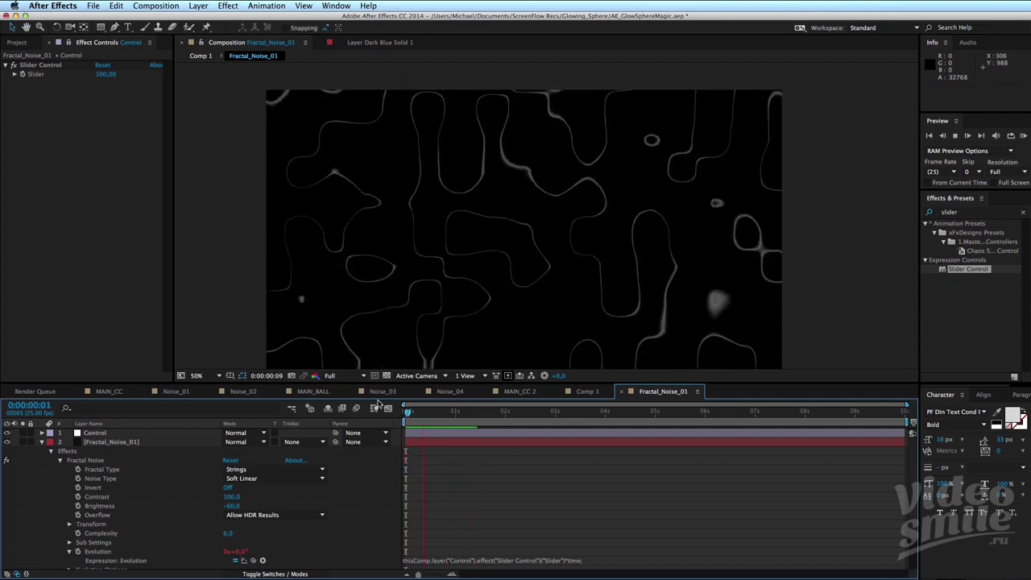
click(481, 414)
drag(481, 414, 408, 417)
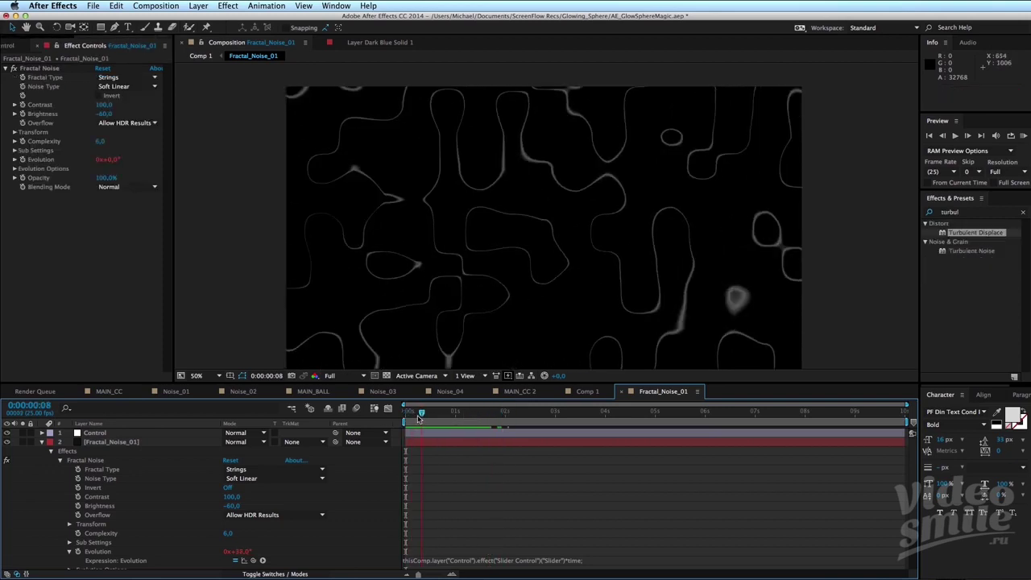
Apply Turbulent Displace to the Fractal_Noise_01 layer and preview the distorted noise.
click(961, 234)
mouse_move(973, 234)
mouse_down()
mouse_move(419, 448)
mouse_move(441, 447)
mouse_up()
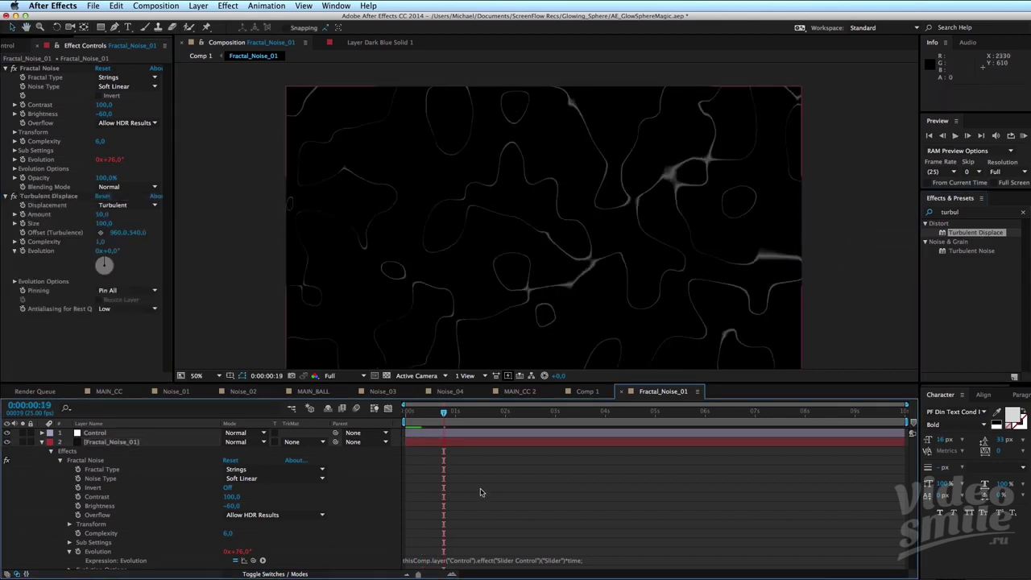
click(405, 411)
key(space)
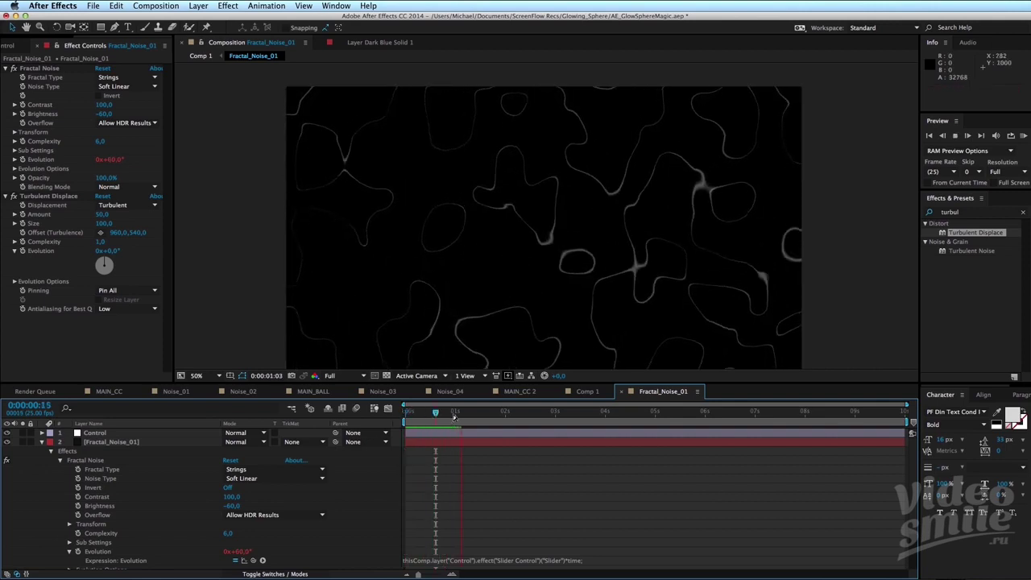
scroll(566, 271, up, 2)
Try a Turbulent Displace Amount of 236, then undo back to Amount 50.
click(83, 223)
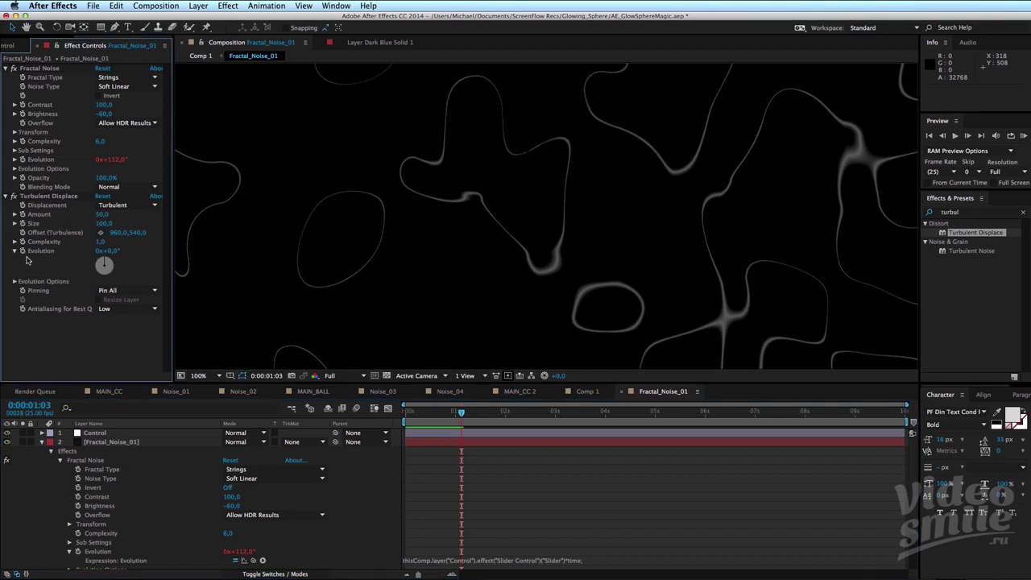
drag(101, 221, 322, 222)
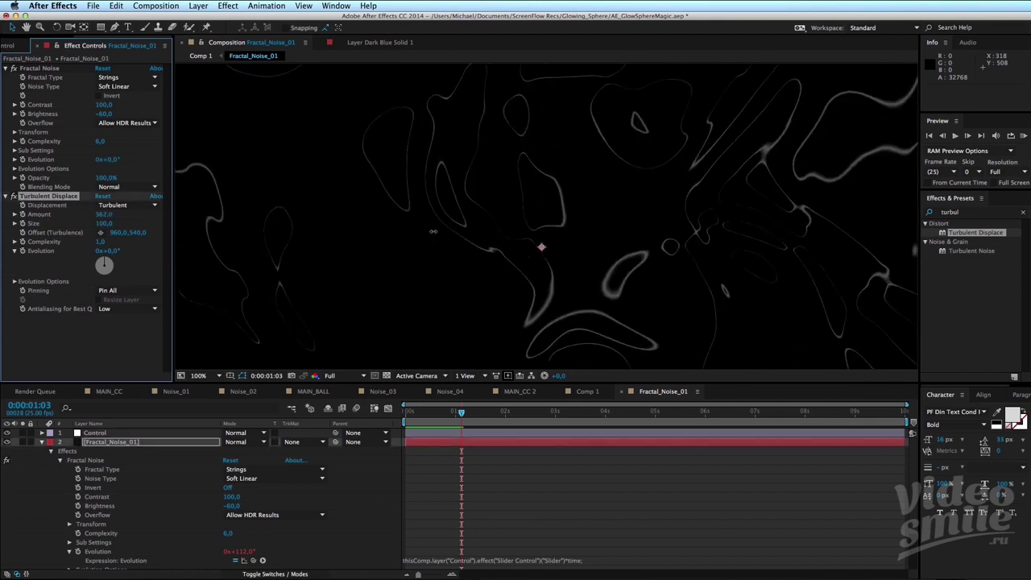
key(comma)
key(space)
mouse_move(481, 417)
mouse_down()
mouse_move(609, 422)
mouse_move(461, 418)
mouse_up()
key(period)
key(ctrl+z)
key(ctrl+z)
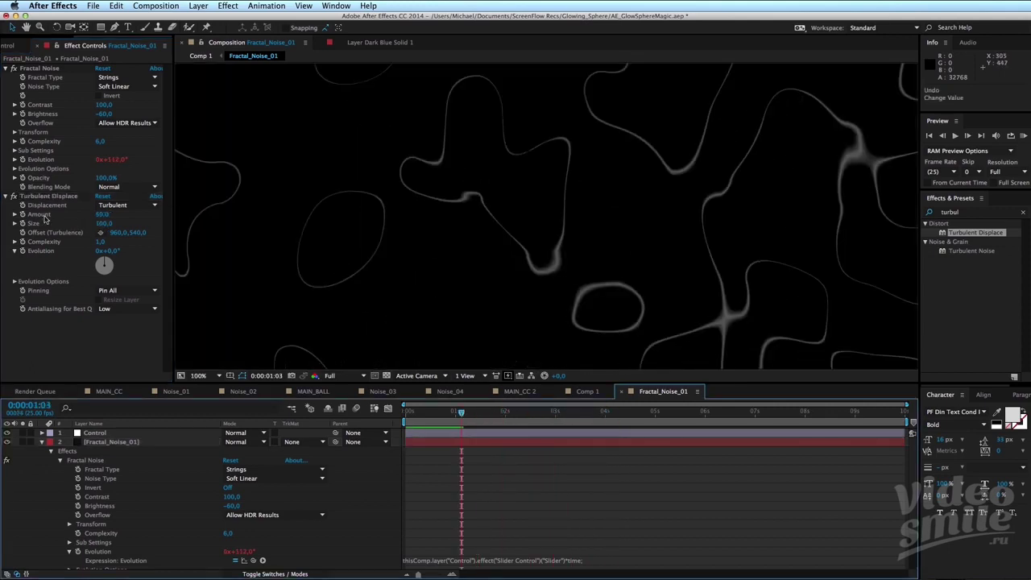
click(100, 232)
click(541, 246)
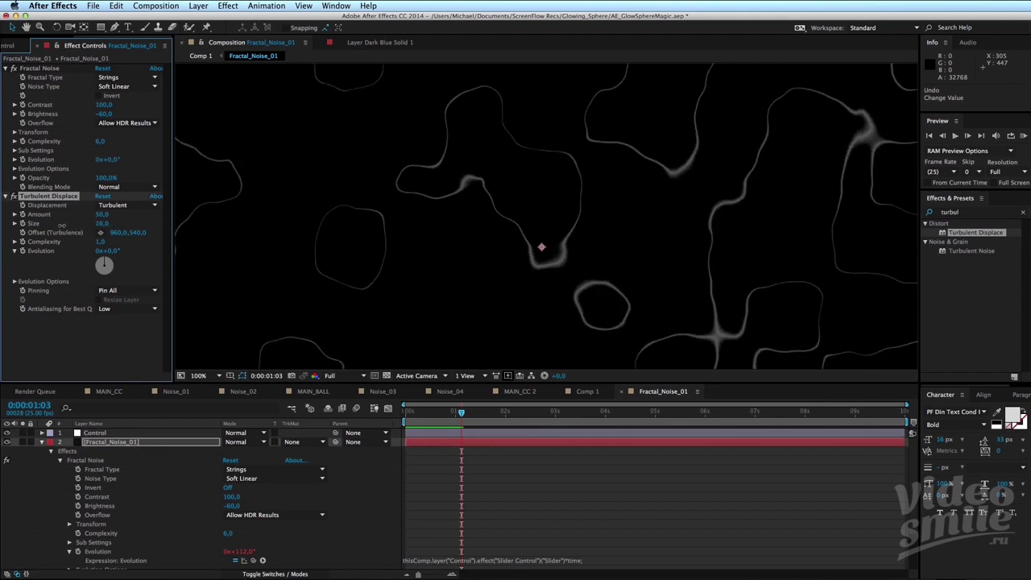
Raise the Turbulent Displace Amount to about 133 and preview the jagged strings.
key(period)
key(period)
scroll(643, 186, up, 5)
scroll(537, 311, up, 3)
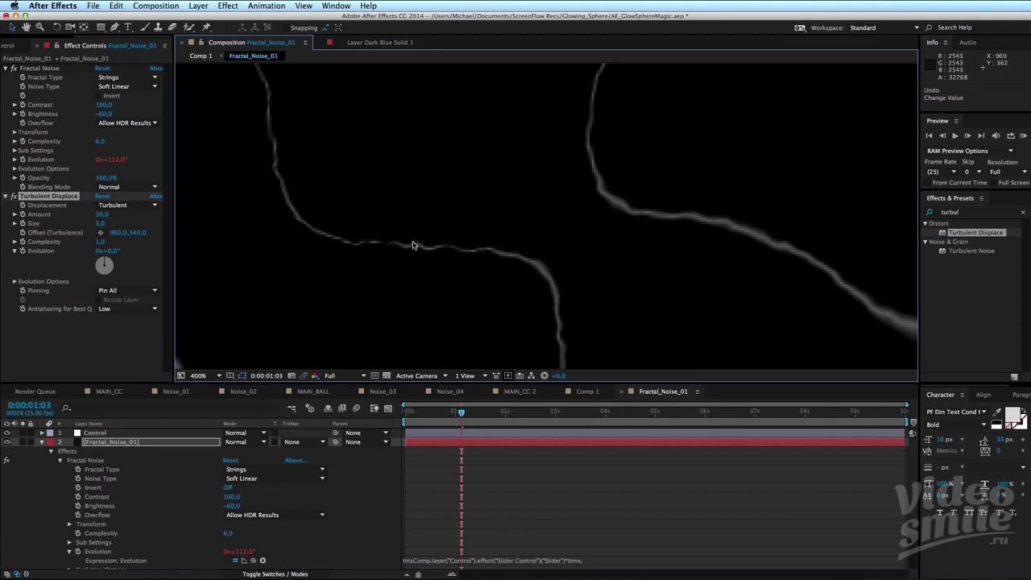
drag(103, 213, 169, 213)
key(comma)
key(comma)
drag(544, 216, 487, 223)
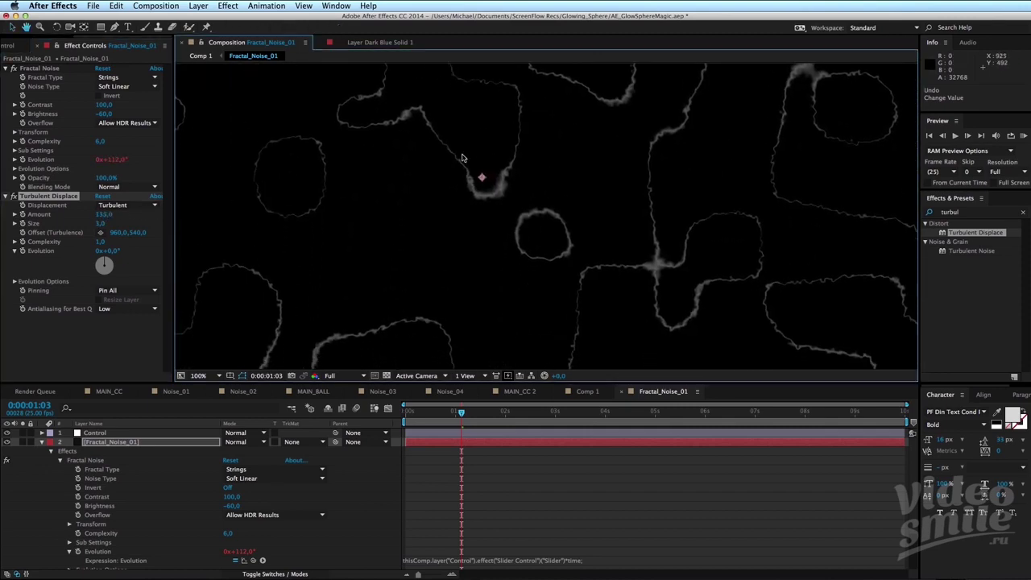
scroll(640, 235, up, 2)
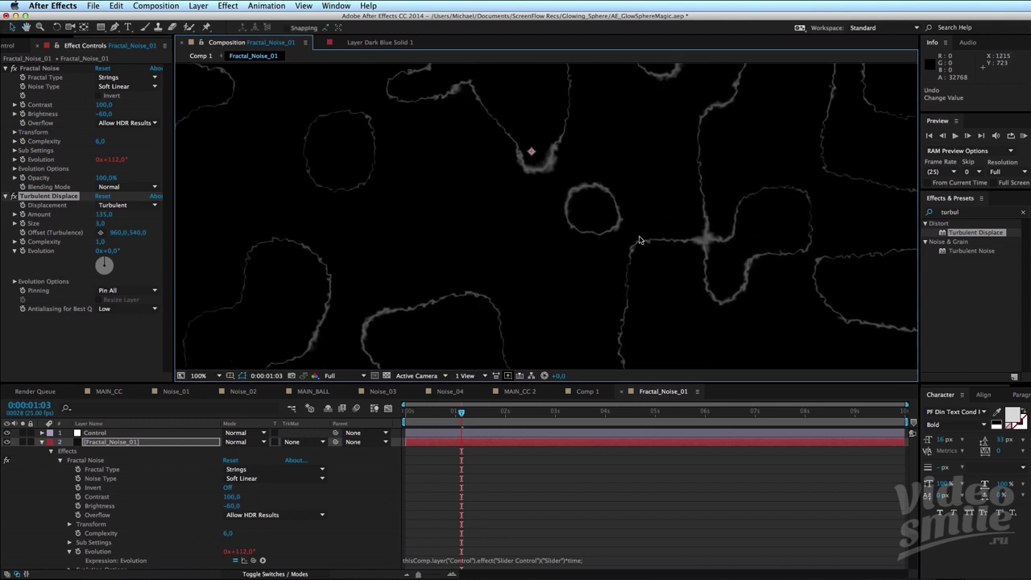
key(space)
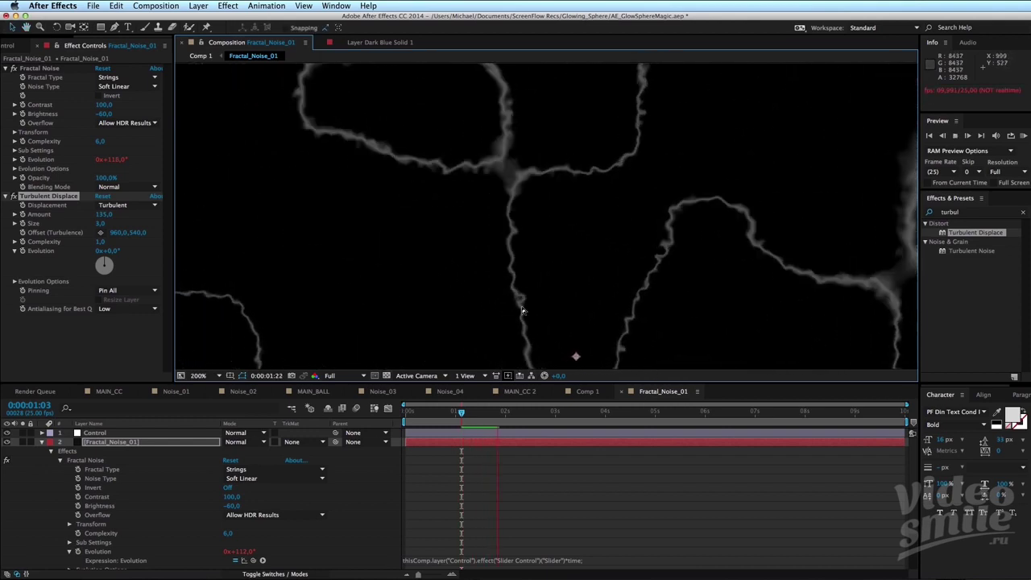
key(space)
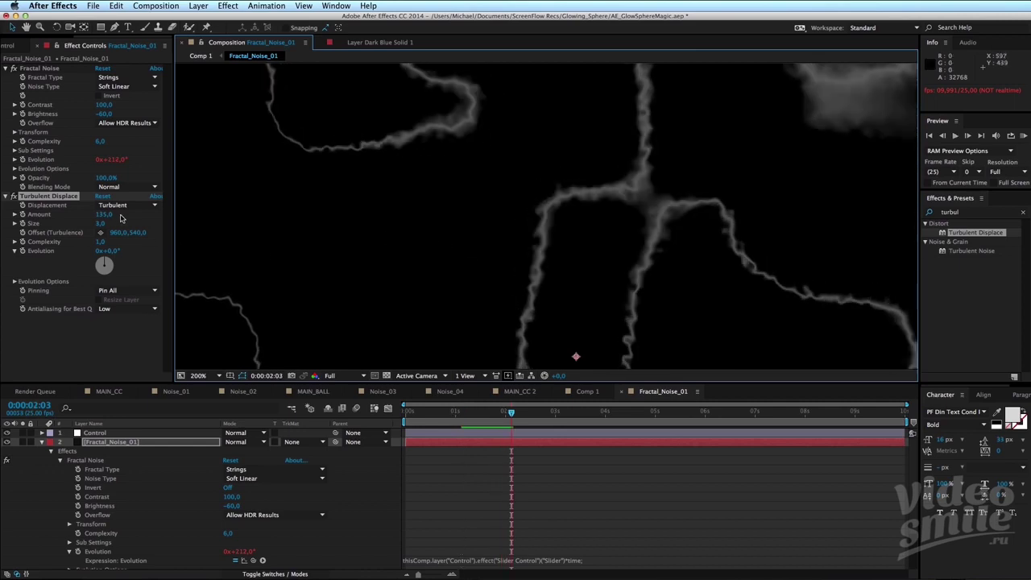
click(105, 215)
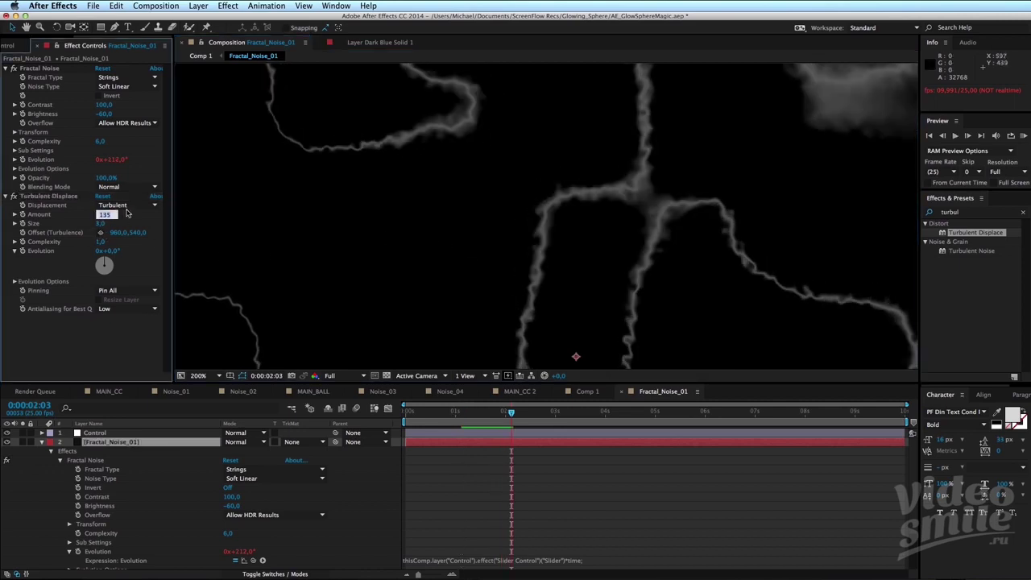
Change the displacement type to Vertical Displacement, after briefly trying Twist Smoother.
click(124, 206)
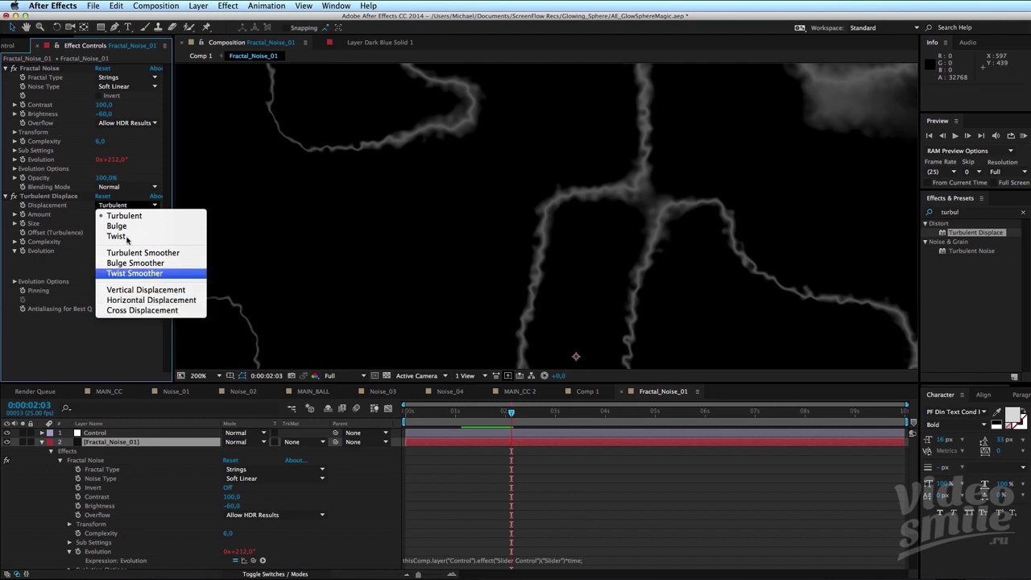
click(157, 274)
click(129, 206)
click(145, 289)
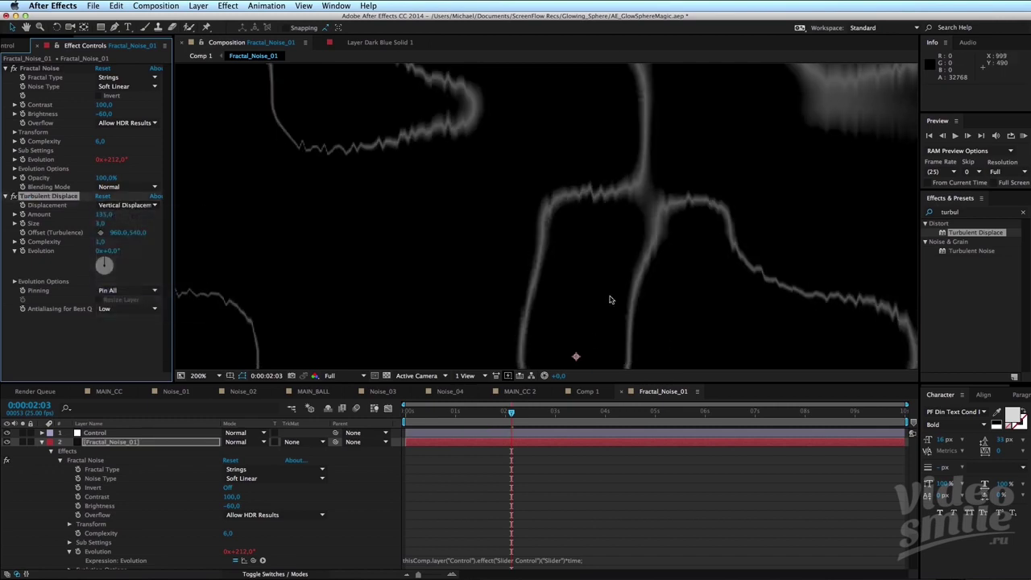
click(125, 205)
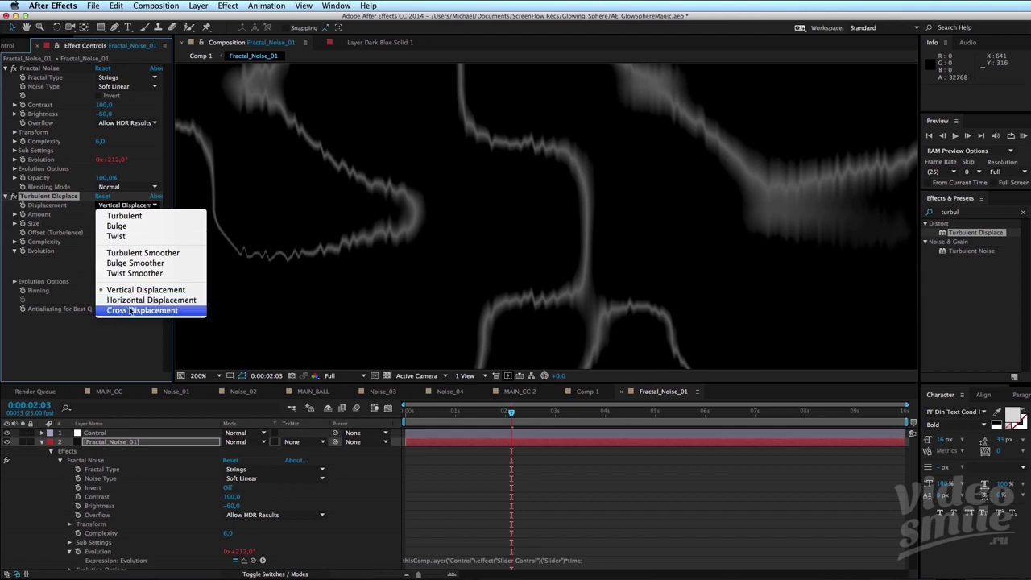
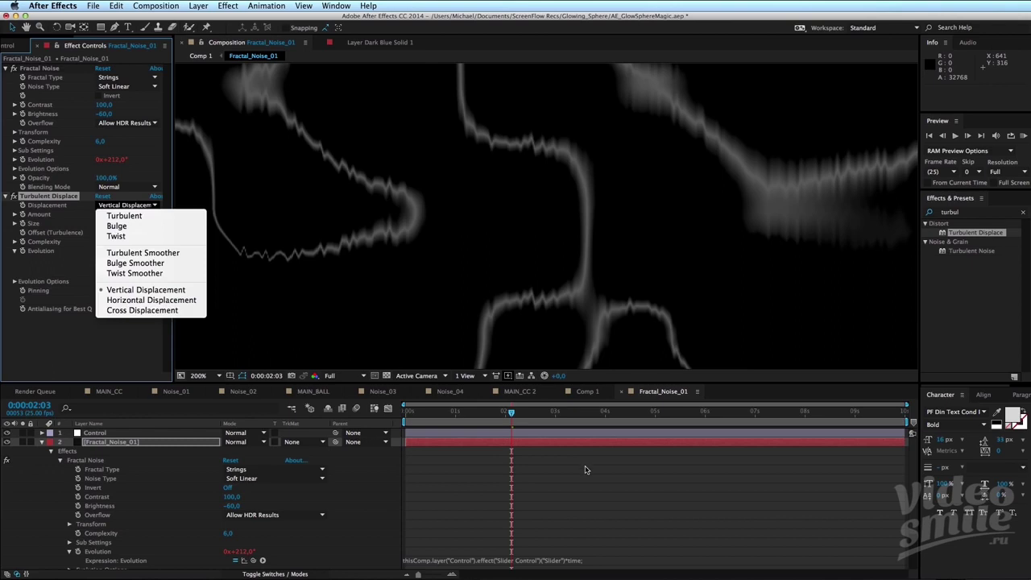
Check the noise at 100% and try Horizontal as the Turbulent Displace type.
click(564, 265)
key(slash)
key(comma)
key(period)
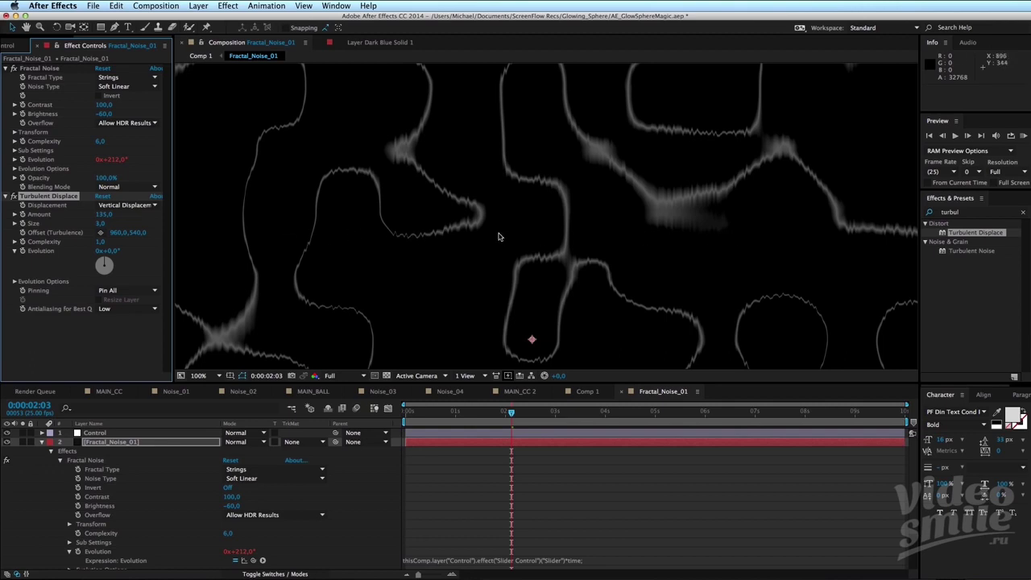
click(127, 204)
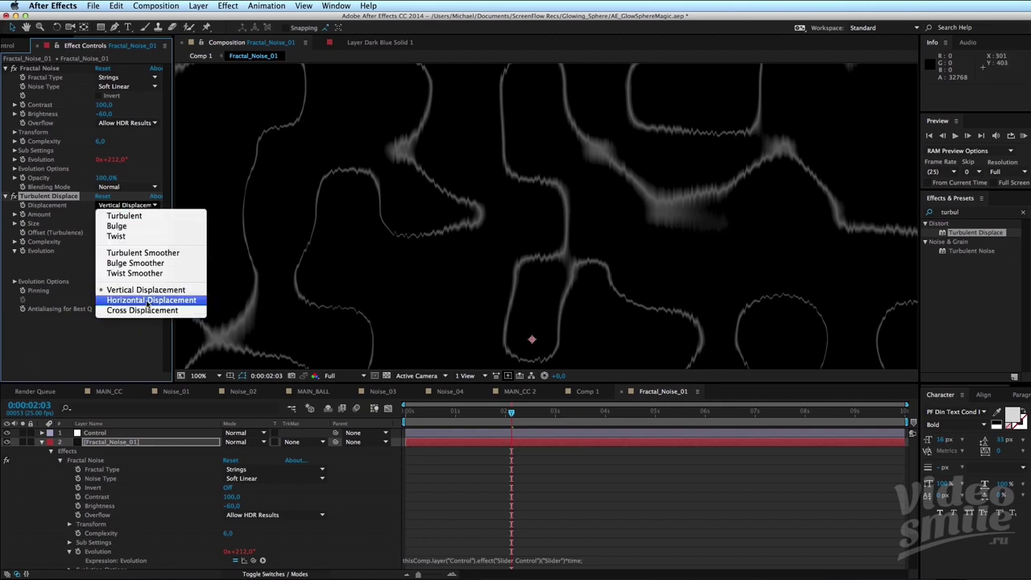
click(149, 300)
scroll(515, 219, up, 2)
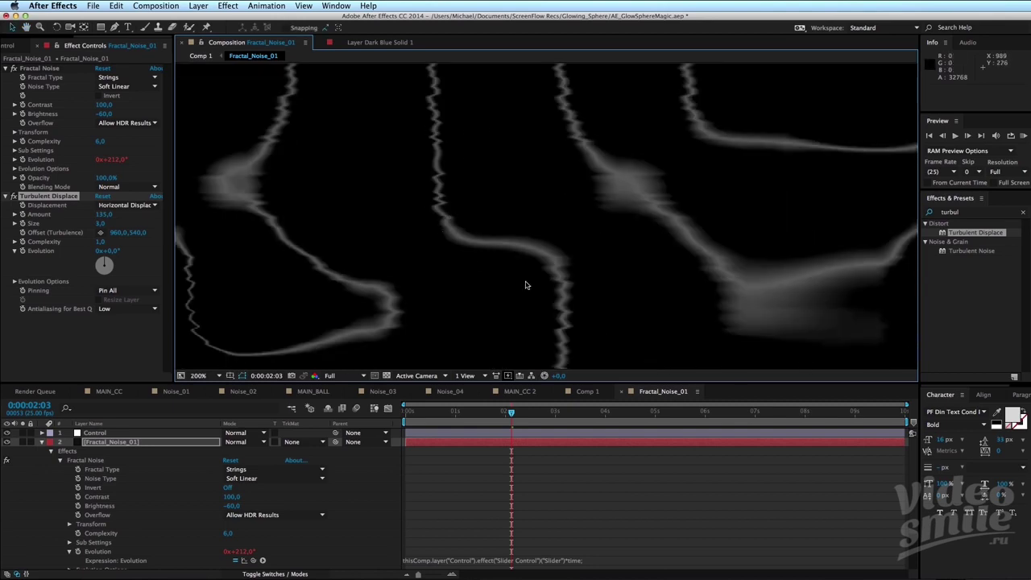
scroll(532, 258, down, 3)
drag(515, 351, 389, 253)
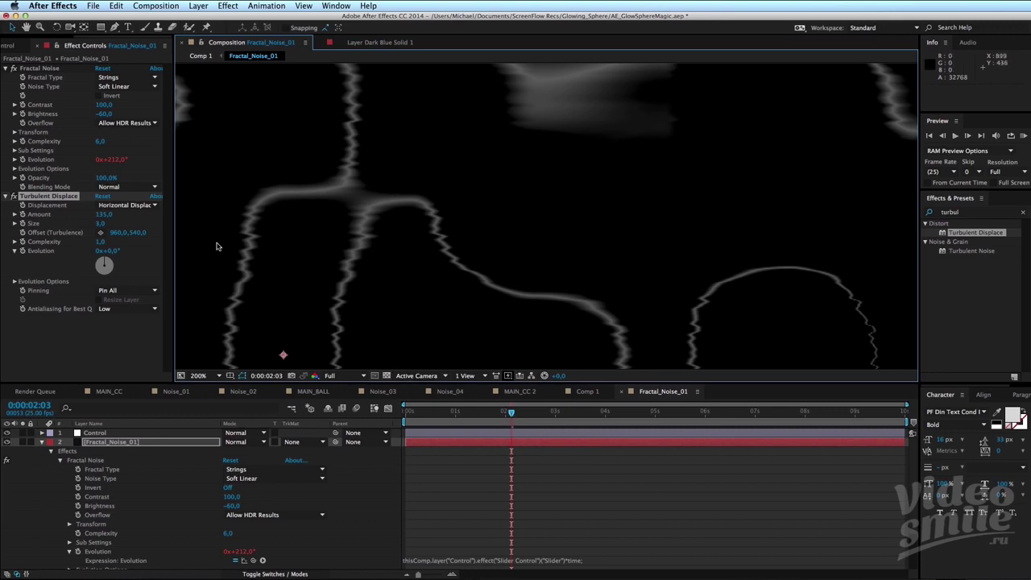
Switch Turbulent Displace to Bulge Smoother with Amount 200 and Size 100, then zoom out.
click(128, 206)
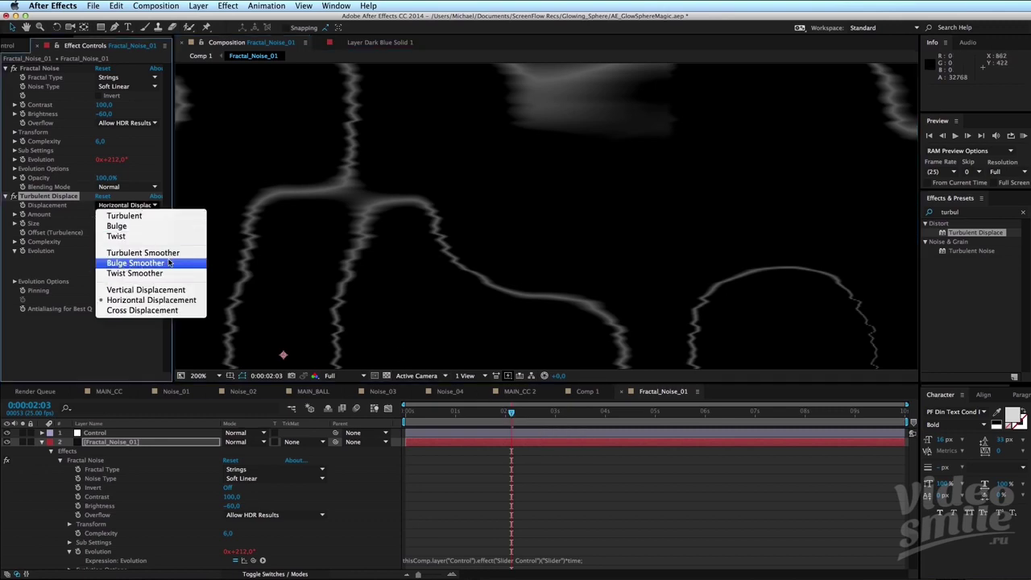
click(134, 262)
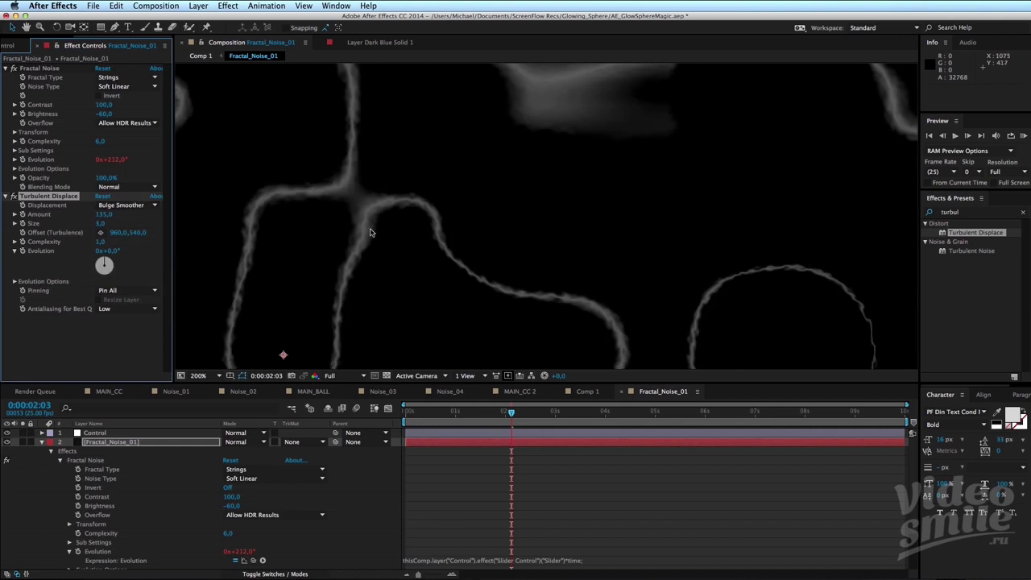
drag(100, 217, 262, 218)
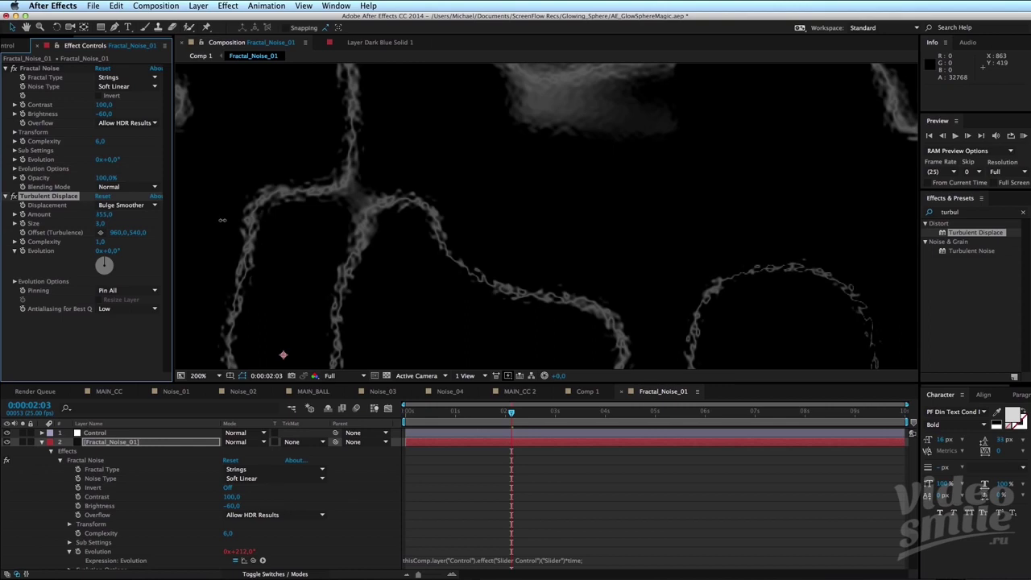
click(104, 214)
text(200)
key(Return)
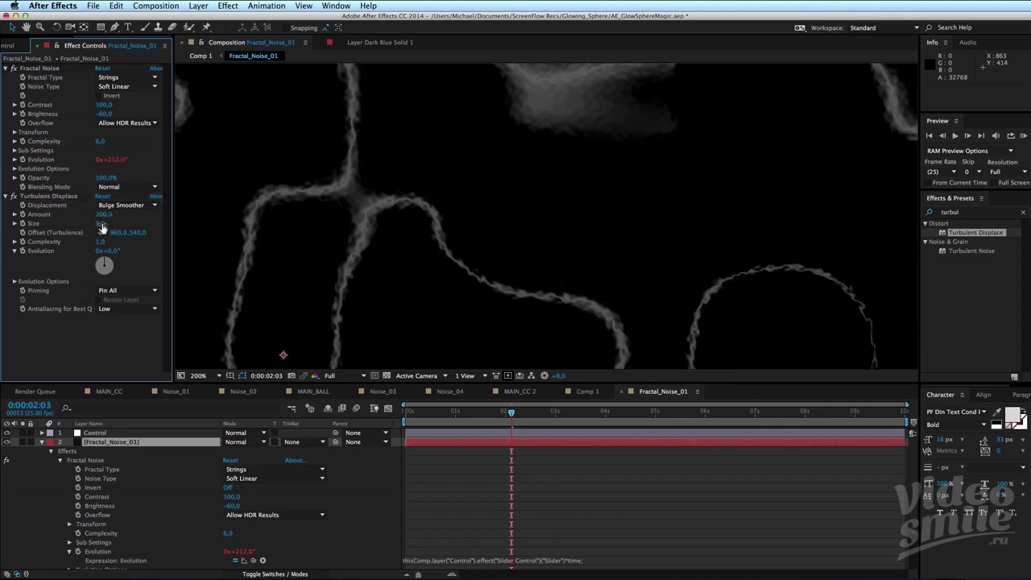
drag(99, 228, 113, 231)
click(101, 225)
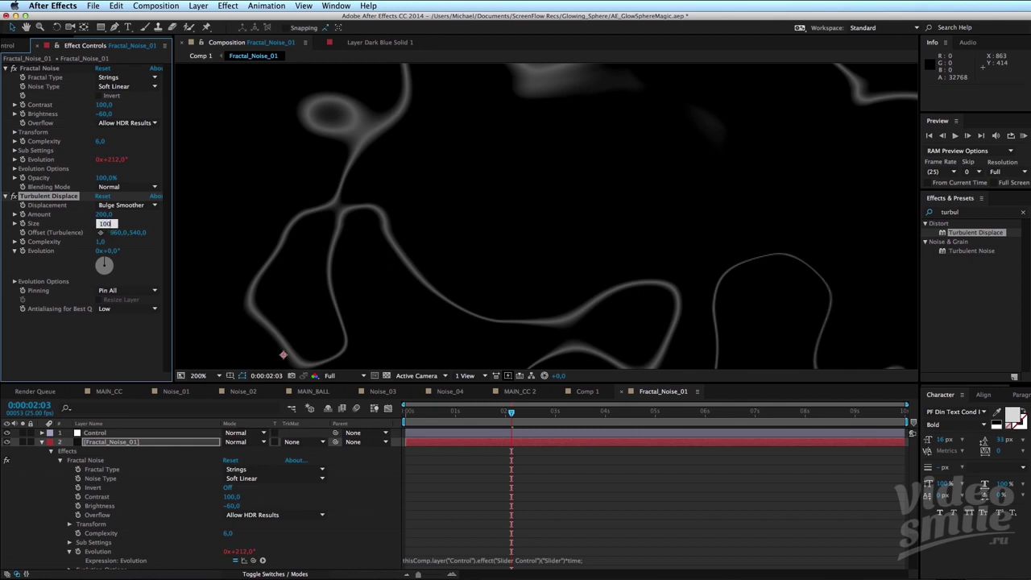
key(Return)
scroll(379, 226, down, 2)
scroll(472, 209, down, 2)
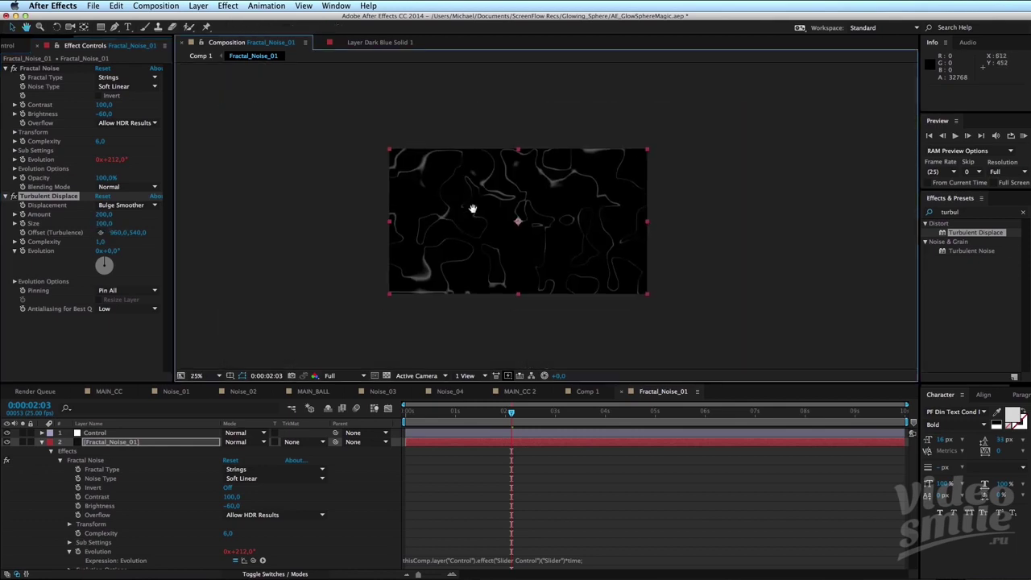
scroll(473, 208, up, 2)
drag(472, 212, 548, 223)
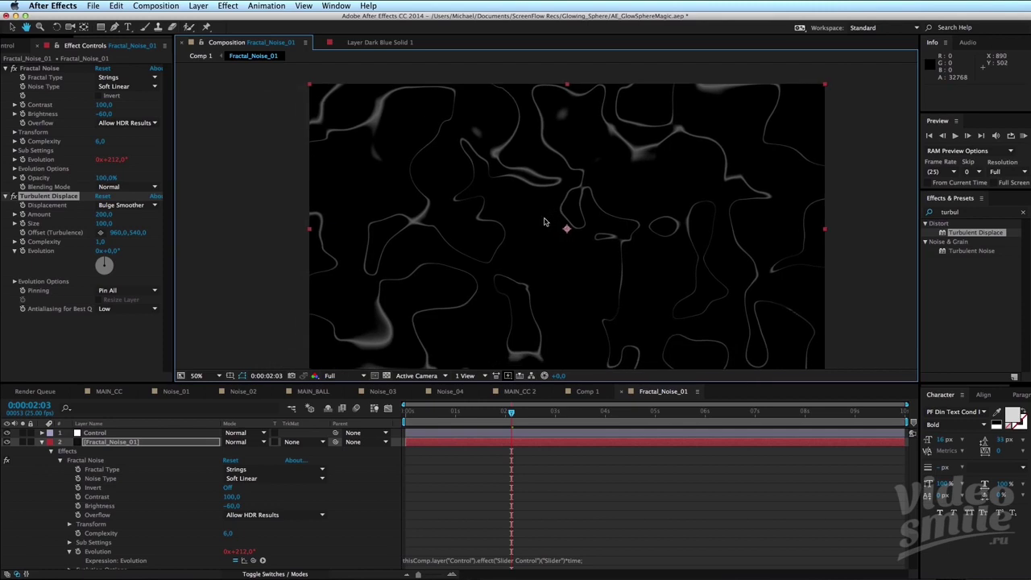
click(14, 197)
click(14, 197)
click(15, 197)
key(space)
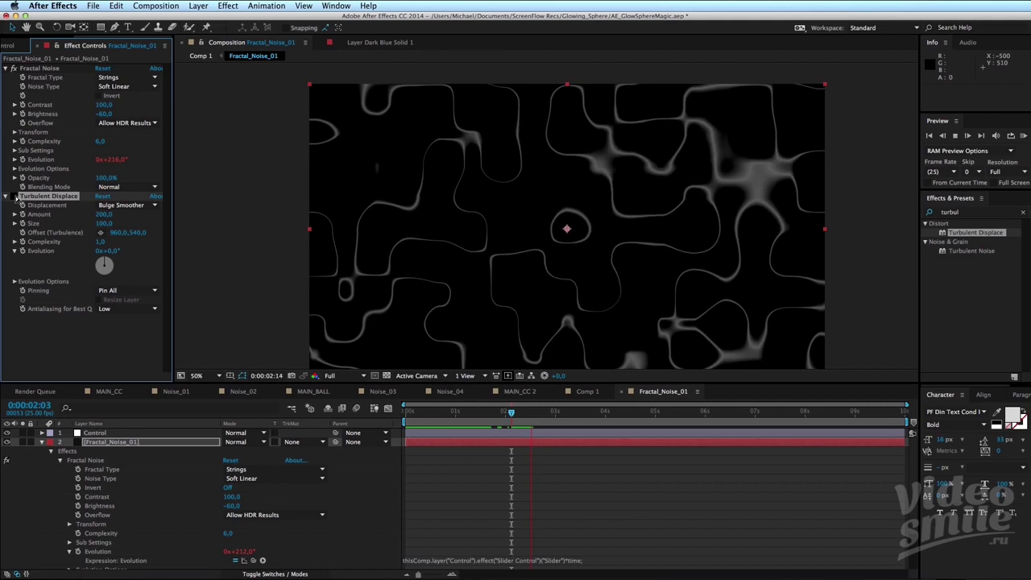
key(space)
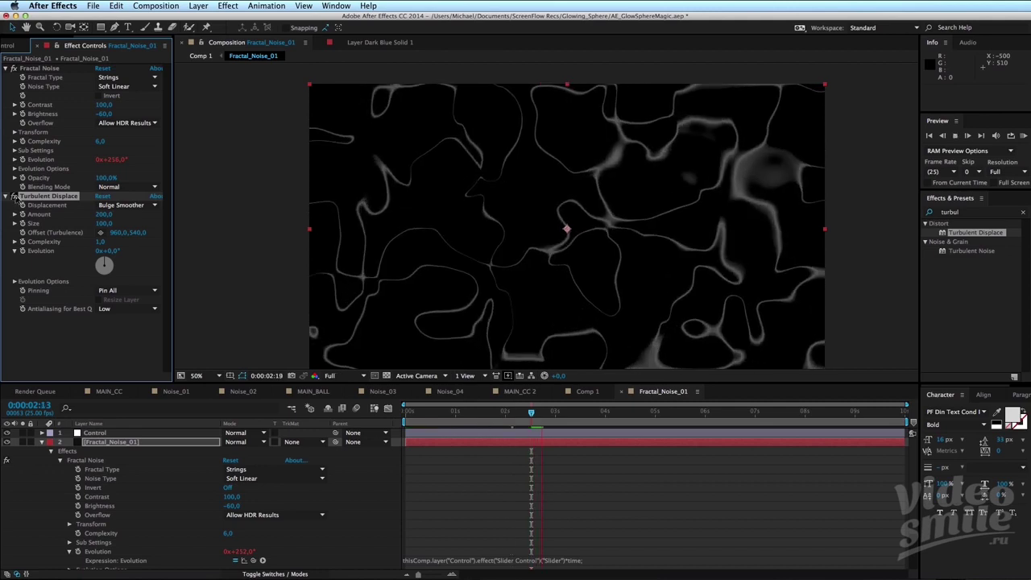
key(space)
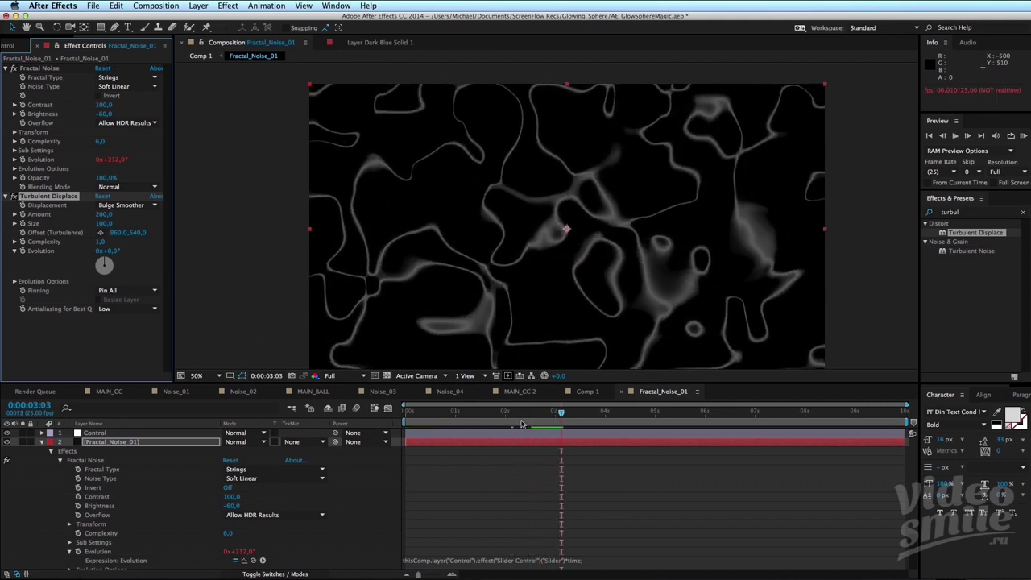
scroll(630, 276, up, 2)
scroll(649, 322, down, 2)
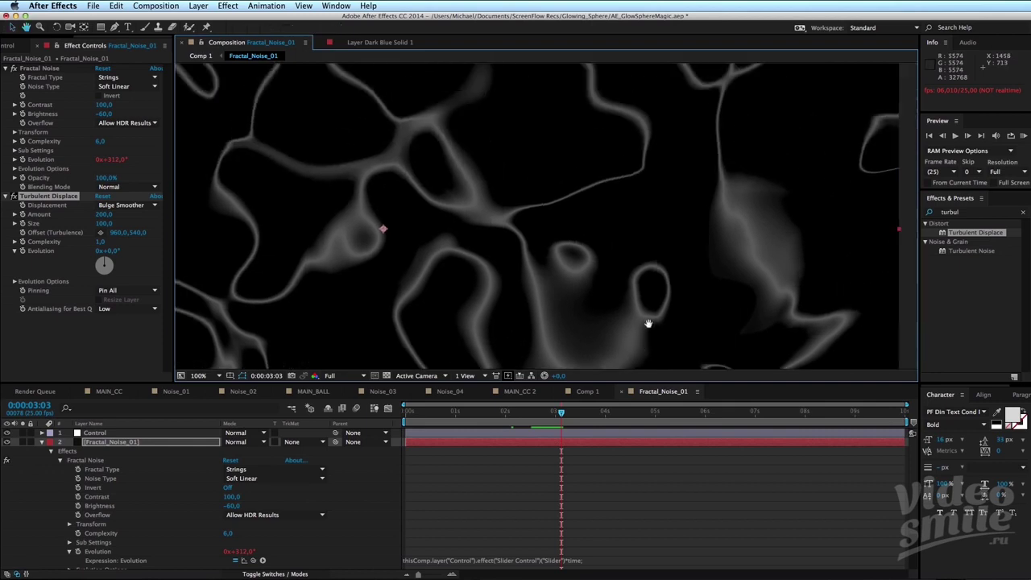
drag(561, 413, 501, 413)
key(space)
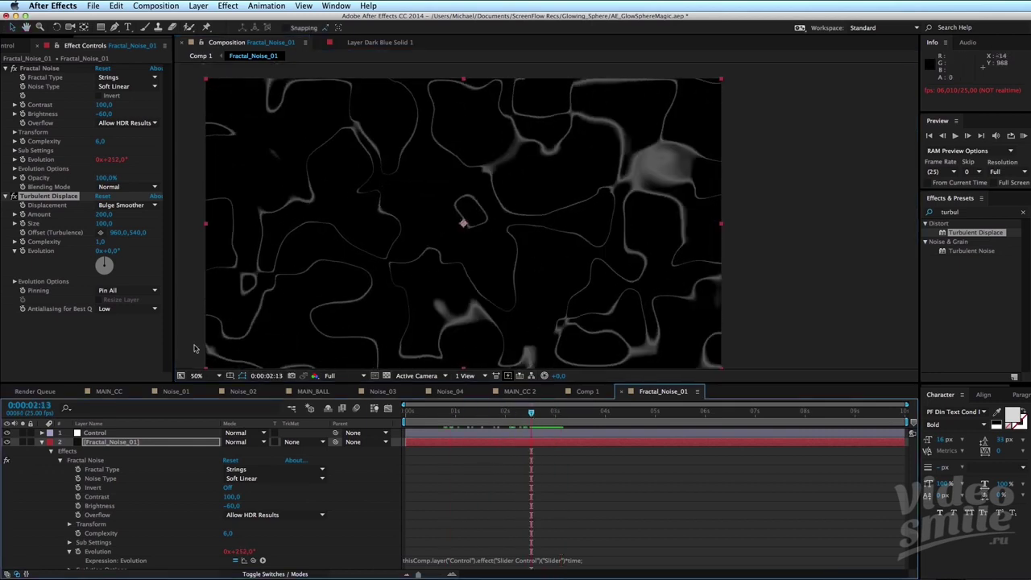
click(122, 354)
click(57, 198)
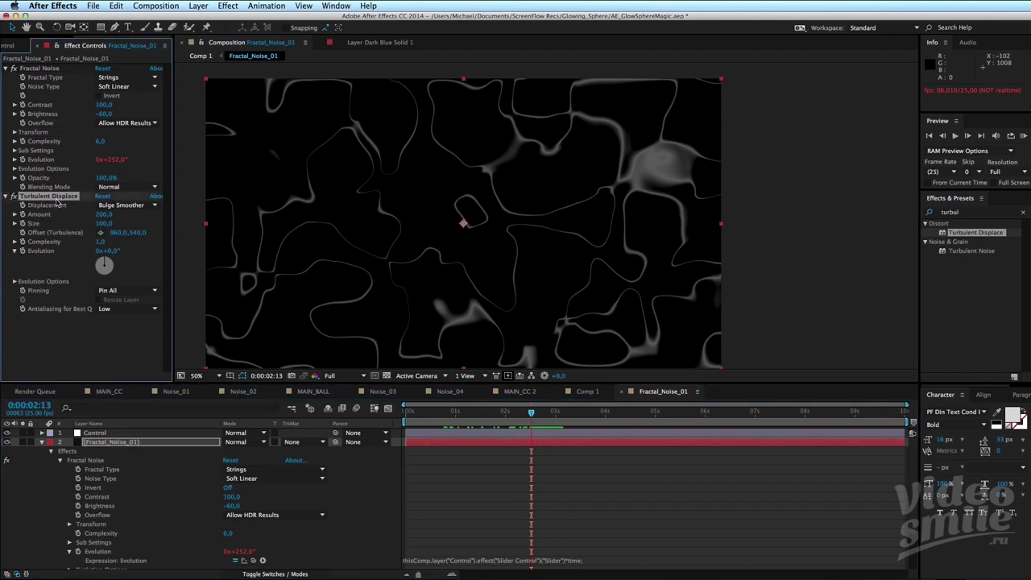
drag(409, 250, 454, 226)
drag(531, 412, 508, 417)
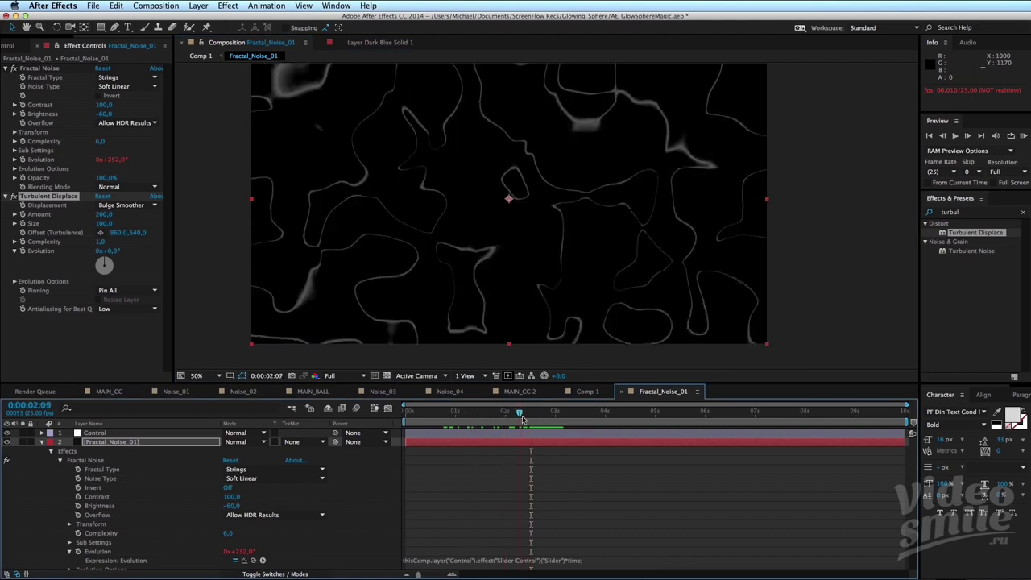
drag(551, 295, 567, 306)
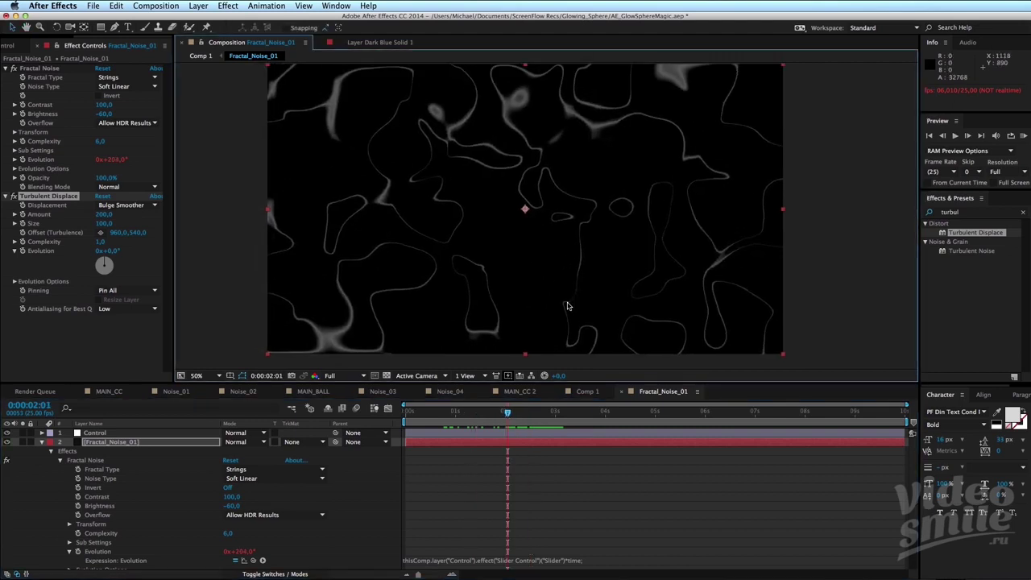
drag(507, 412, 396, 422)
key(space)
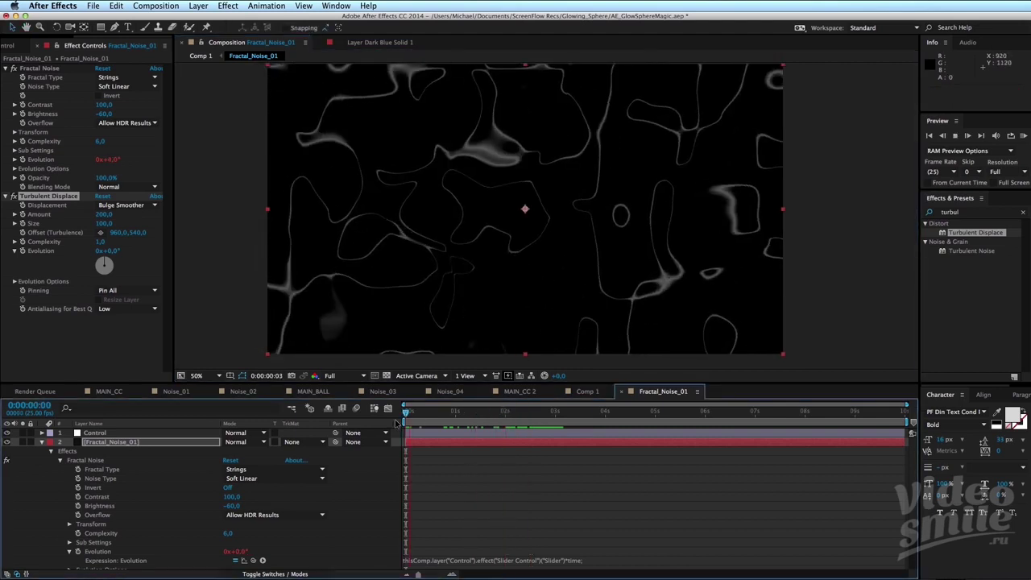
key(space)
click(38, 199)
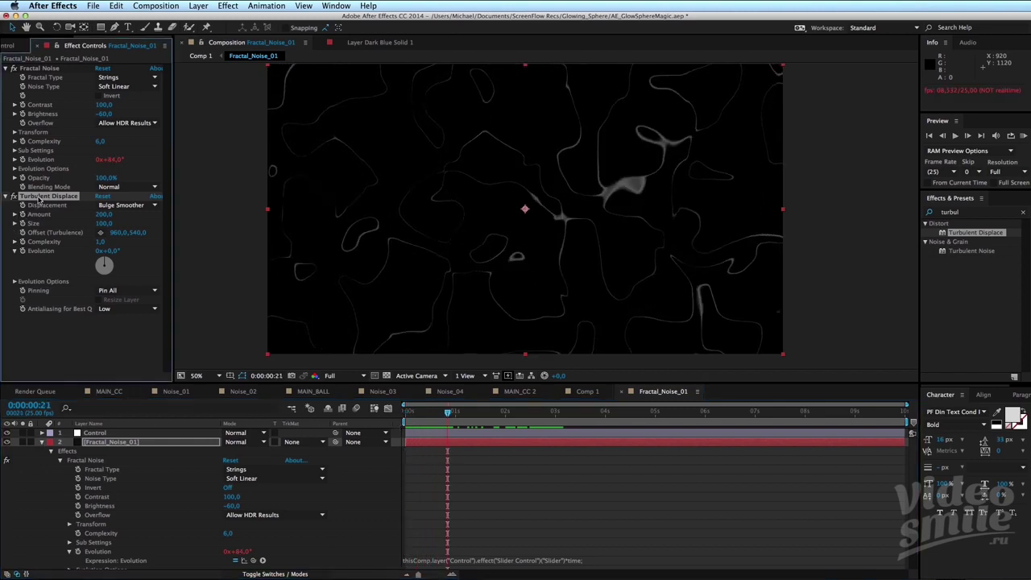
drag(105, 264, 121, 256)
key(ctrl+z)
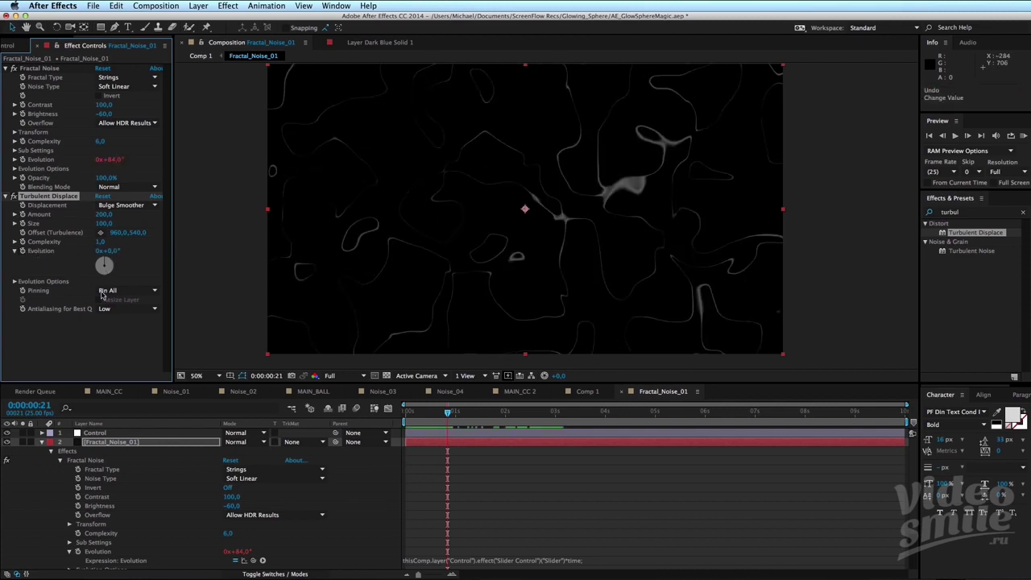
click(503, 562)
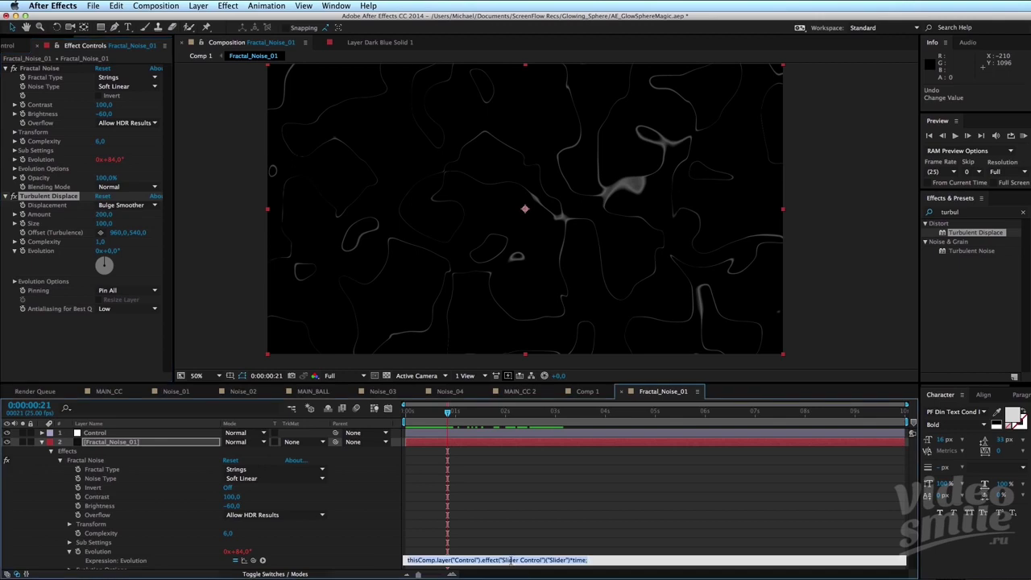
click(500, 491)
click(47, 159)
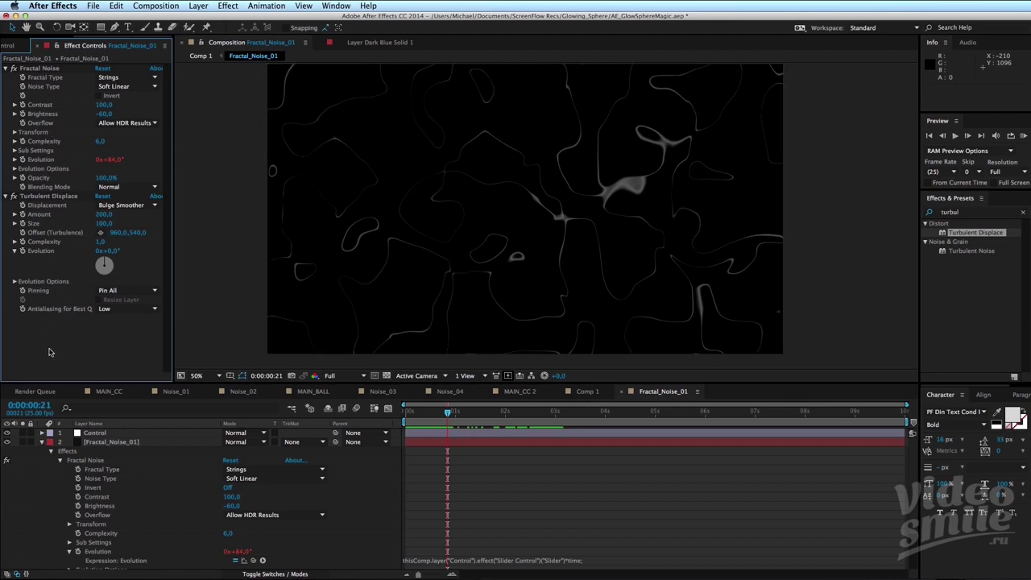
Paste the slider-driven time expression into the displacement Evolution and preview it.
alt+click(22, 251)
text(thisComp.layer("Control").effect("Slider Control")("Slider")*time;)
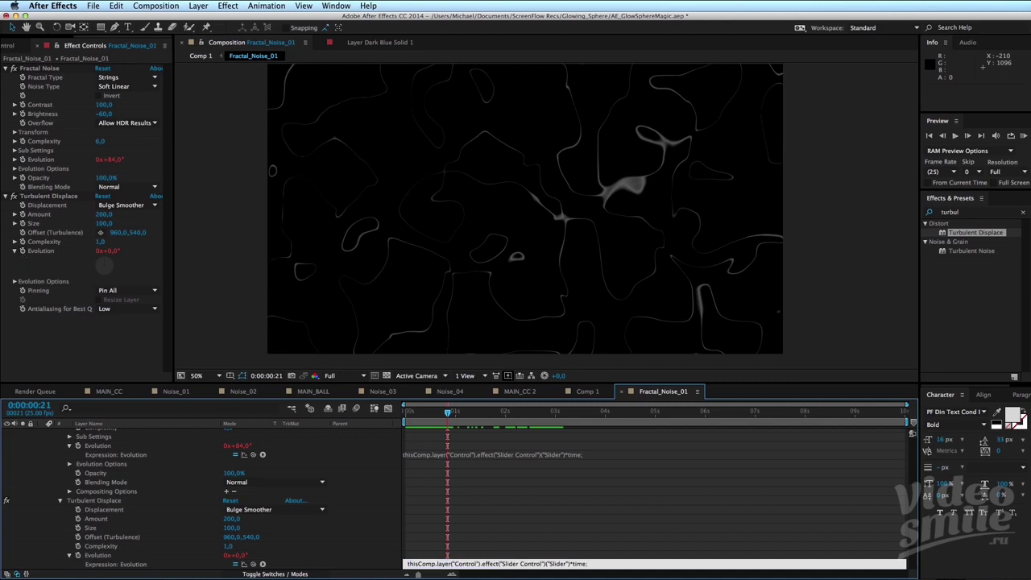
click(546, 526)
key(space)
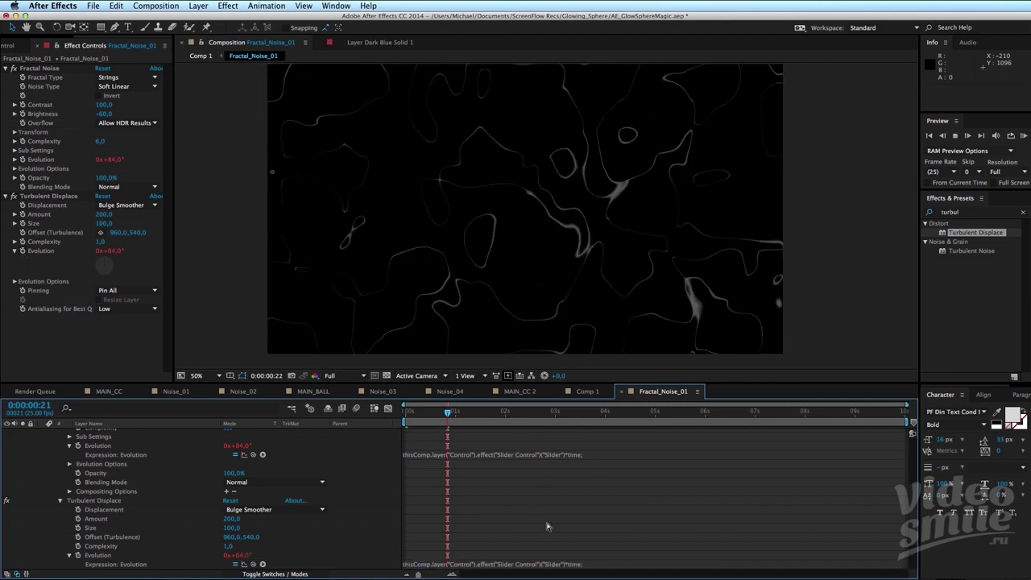
scroll(123, 475, up, 5)
click(42, 443)
key(space)
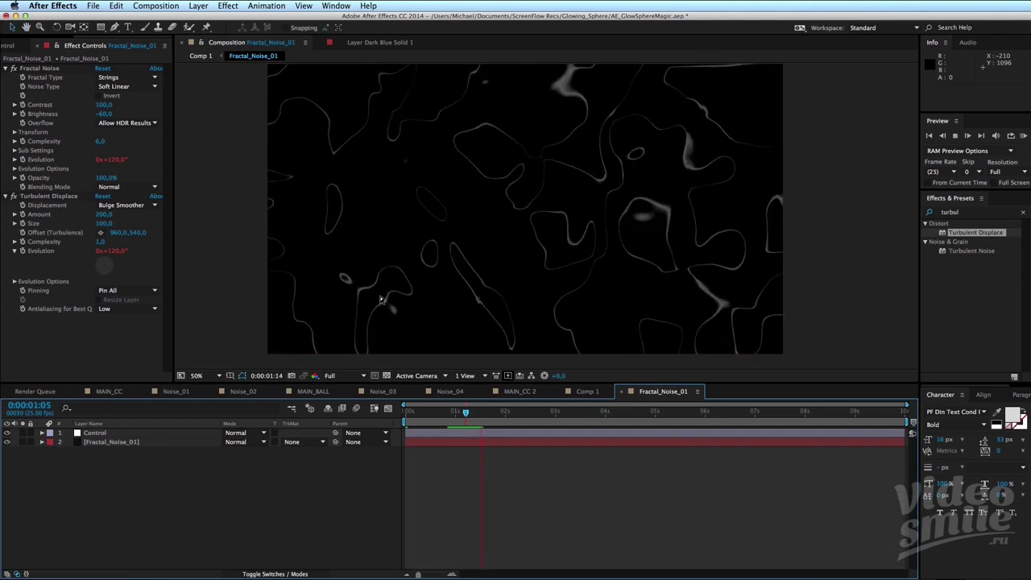
key(space)
Rename the Control layer's Slider Control effect to Velocity.
click(95, 432)
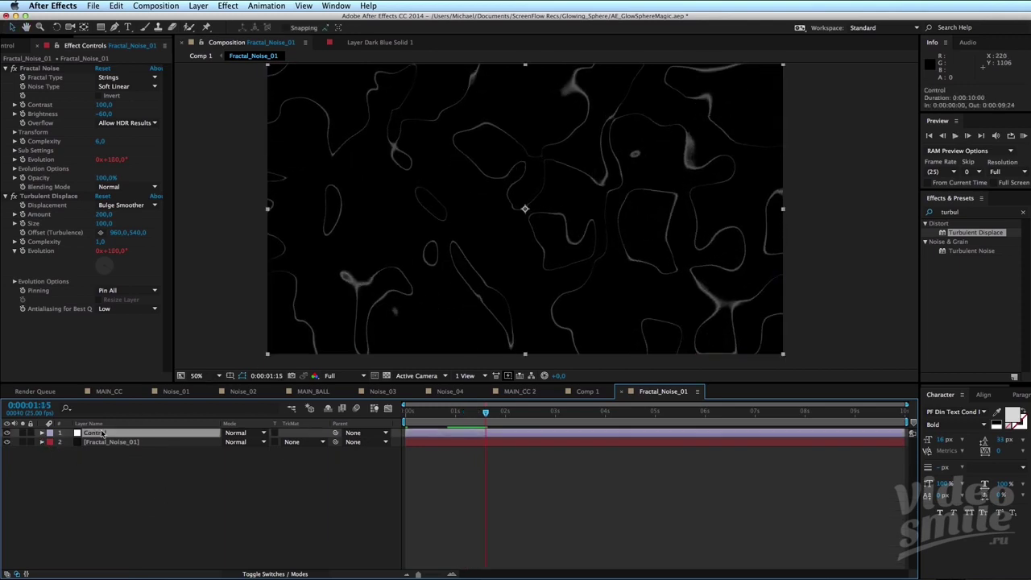
click(15, 48)
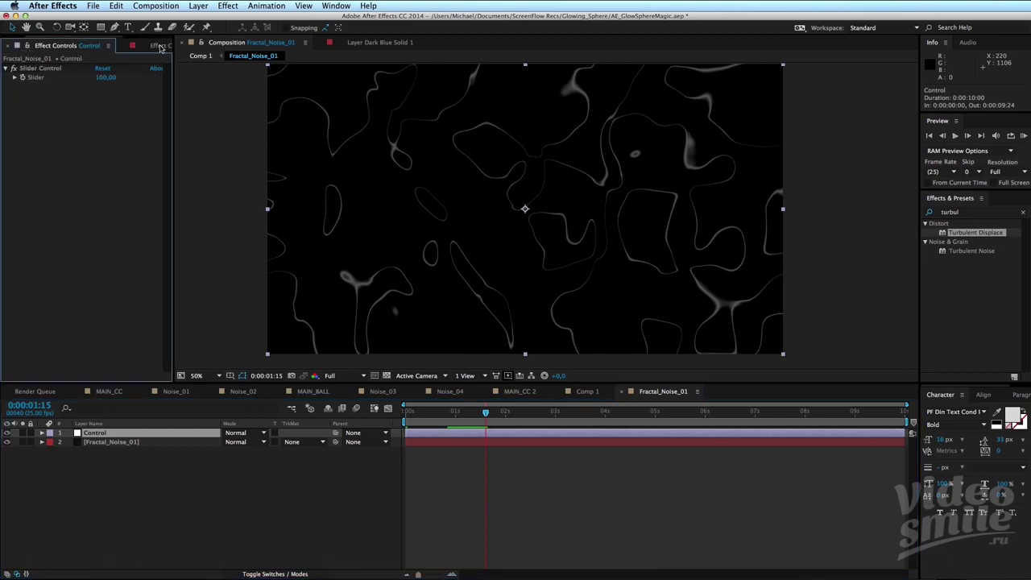
click(159, 46)
click(46, 47)
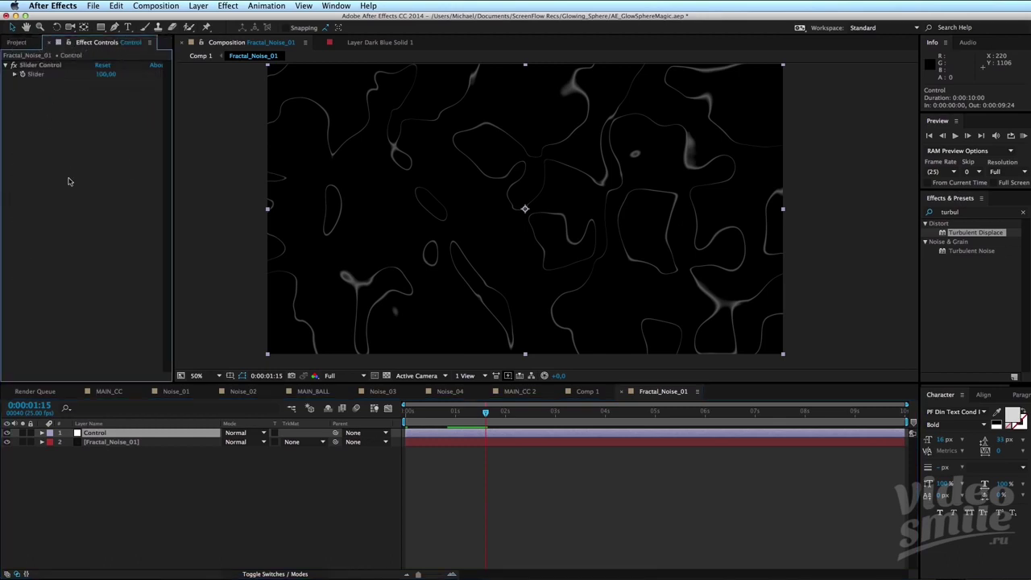
click(33, 68)
key(Return)
text(Velo)
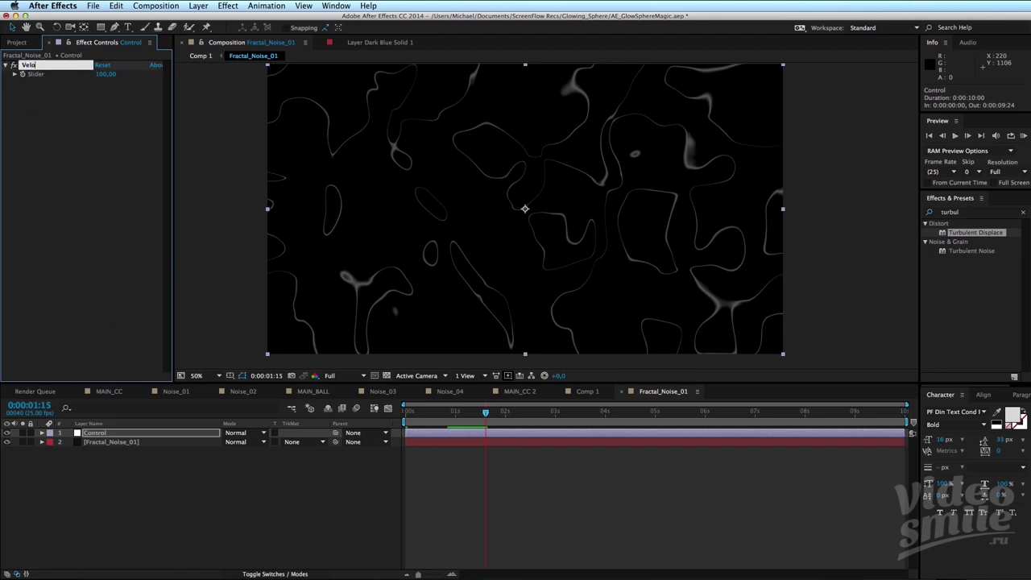
key(Return)
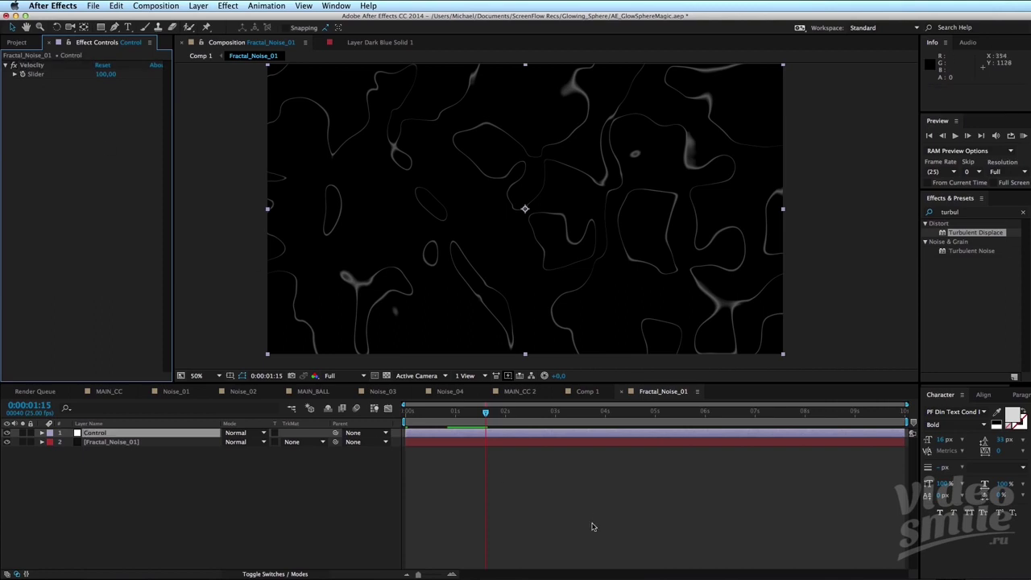
RAM preview the noise animation, then switch to Comp 1.
click(405, 411)
key(space)
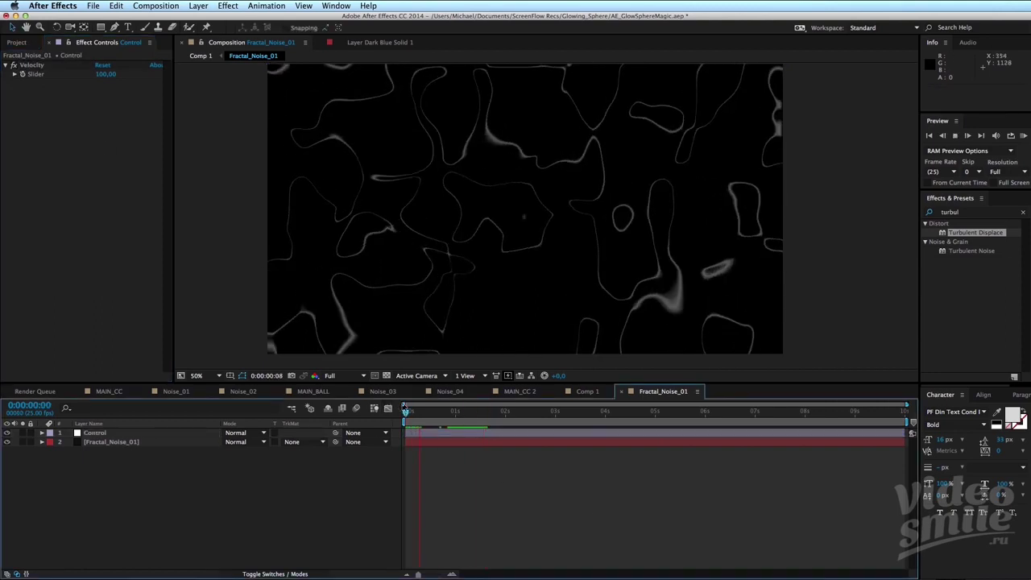
key(KP_0)
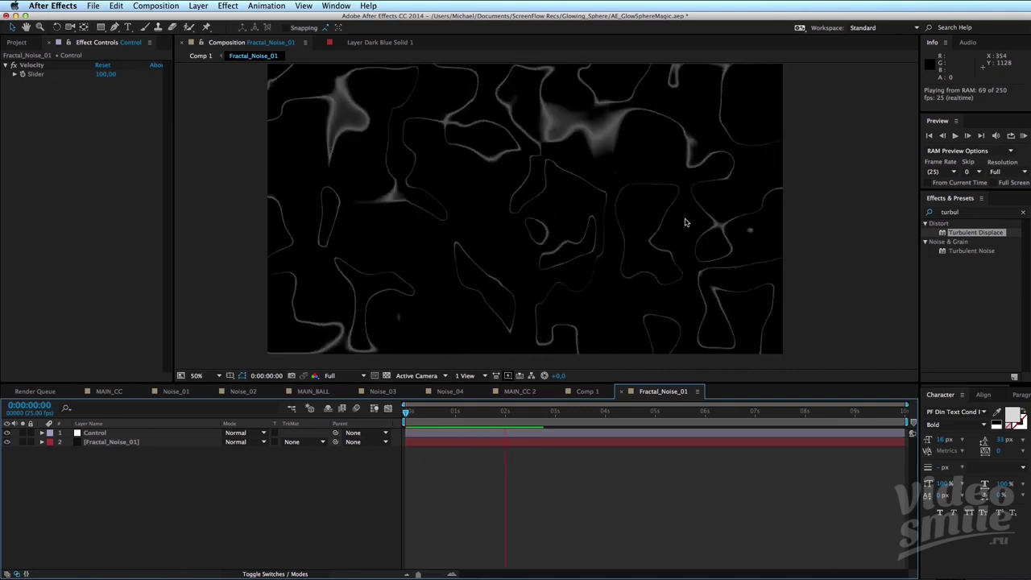
click(291, 411)
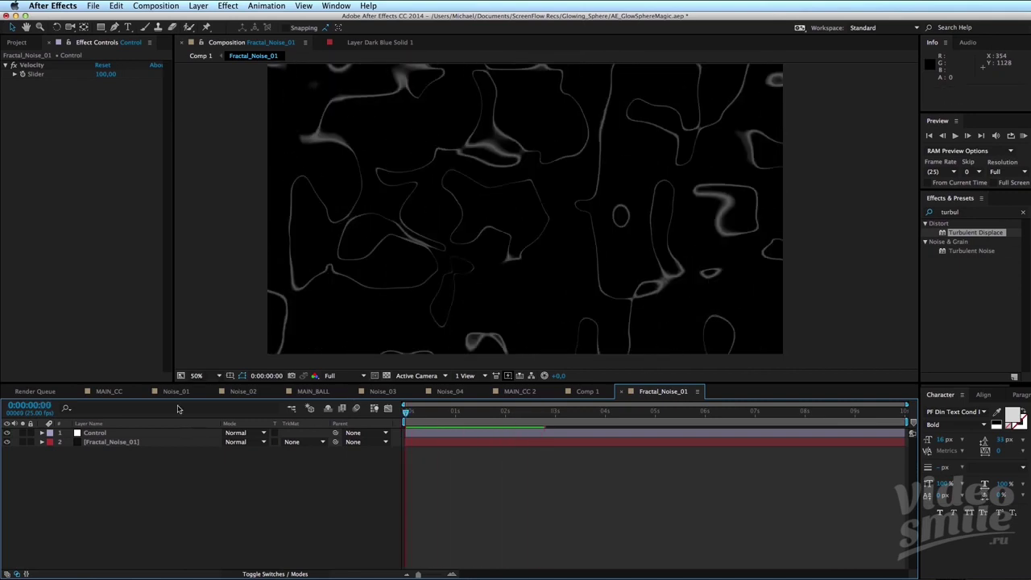
click(200, 56)
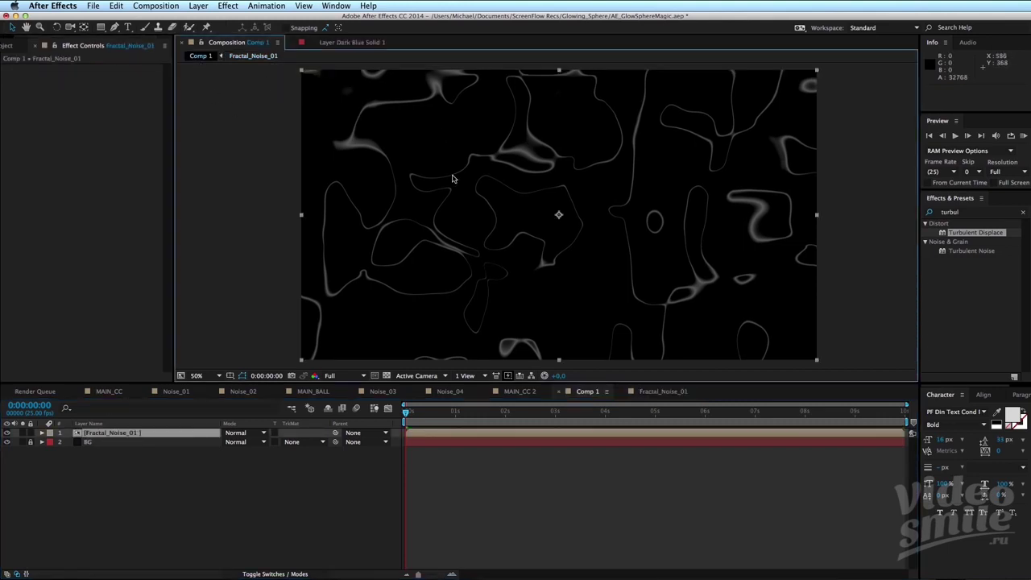
Search 'cc spher' and apply CC Sphere to the Fractal_Noise_01 layer in Comp 1.
drag(453, 175, 396, 207)
click(109, 432)
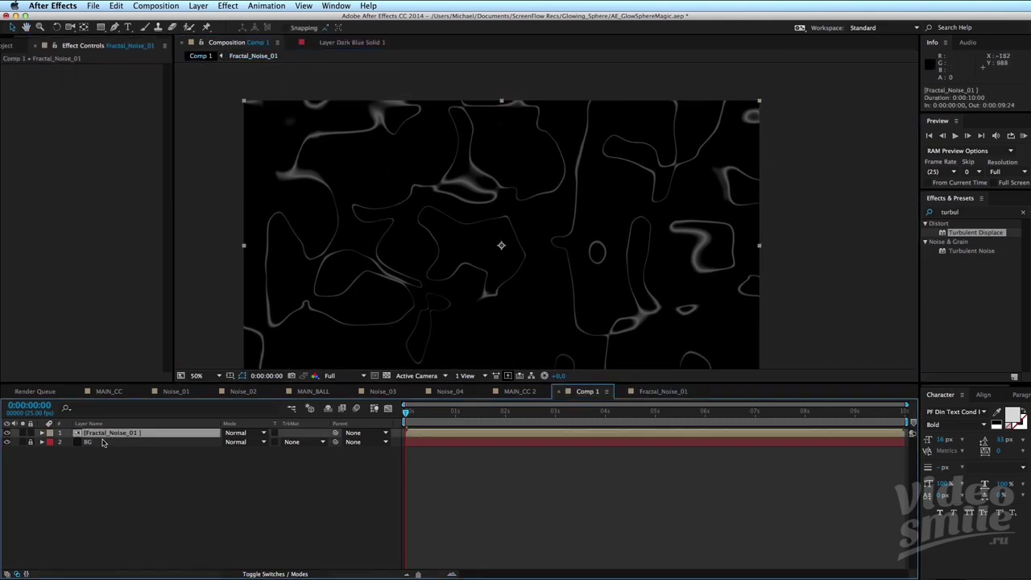
drag(599, 249, 570, 232)
click(974, 213)
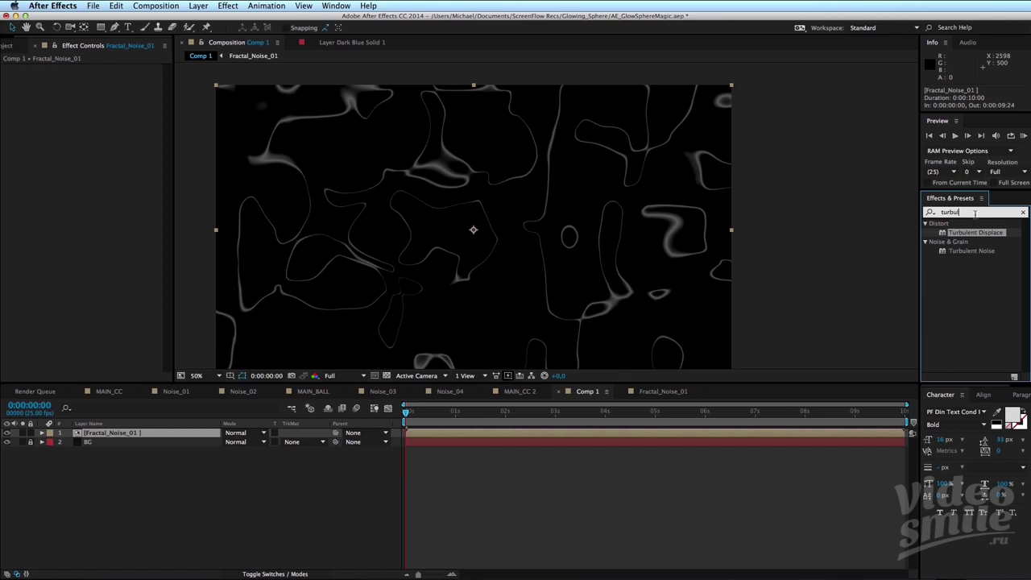
text(cc spher)
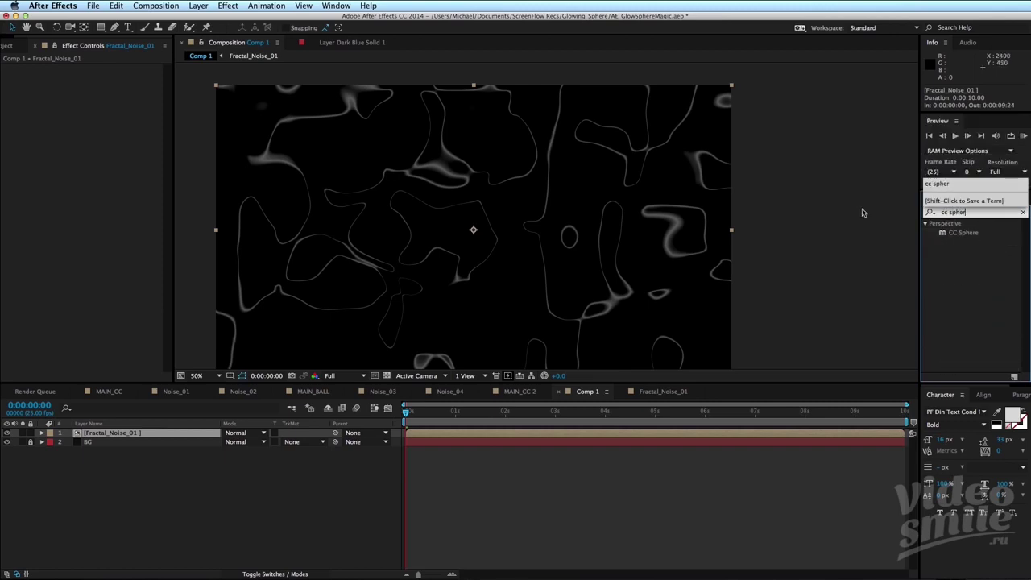
drag(958, 233, 561, 267)
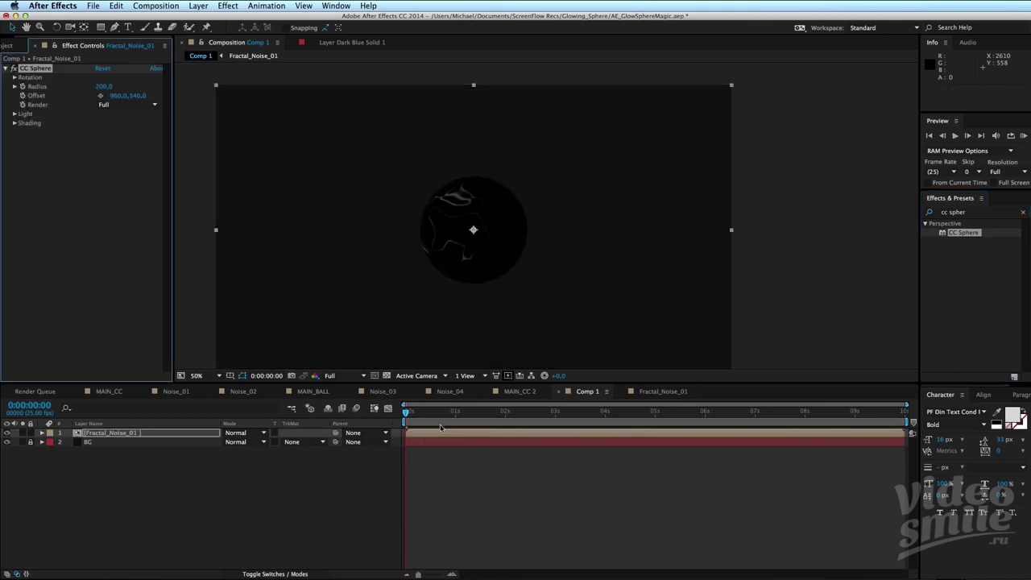
scroll(560, 267, up, 2)
scroll(502, 258, down, 2)
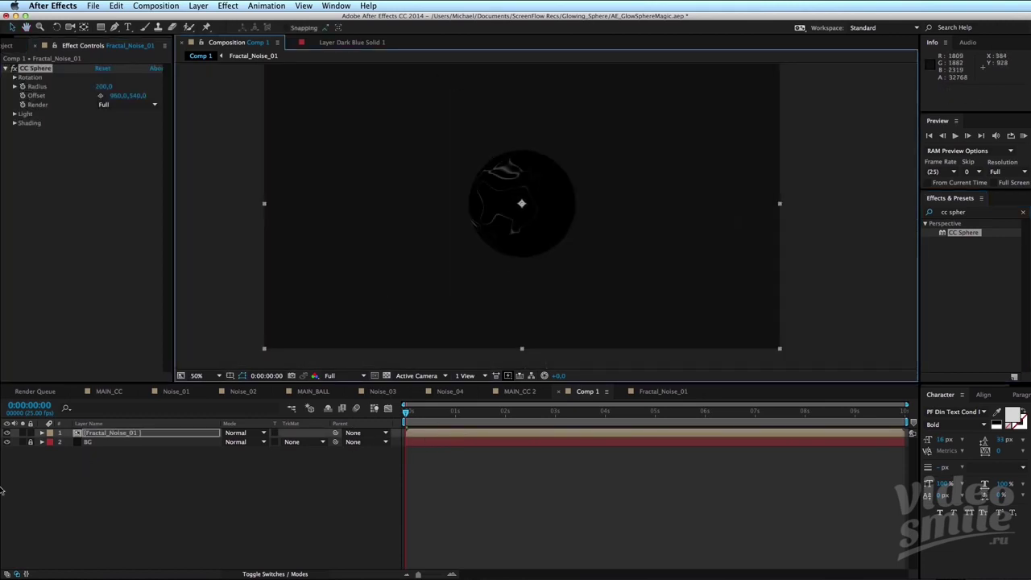
Delete the BG layer and preview the sphere animation.
click(31, 455)
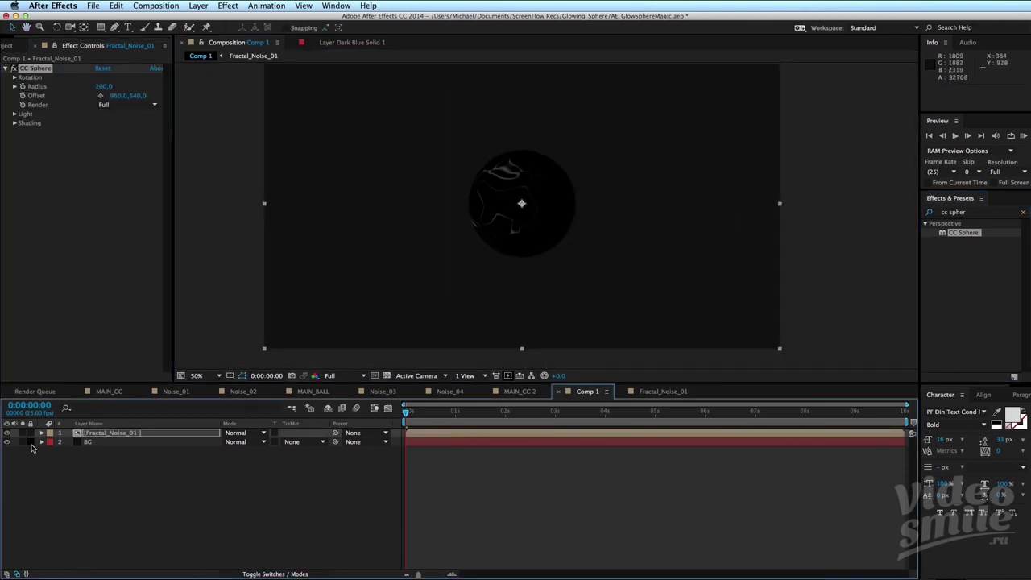
click(105, 443)
key(Delete)
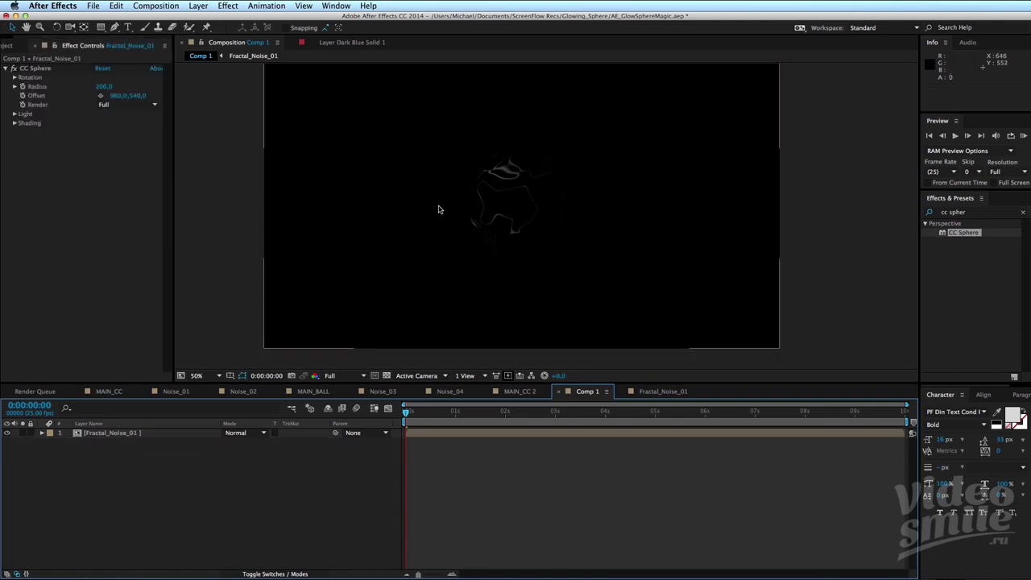
scroll(438, 207, up, 2)
key(space)
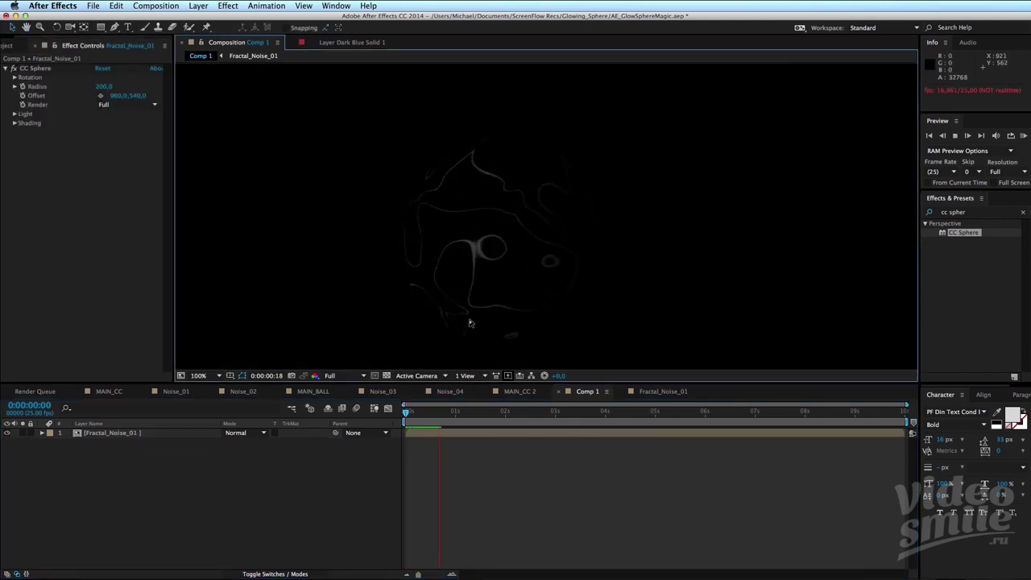
key(space)
key(space)
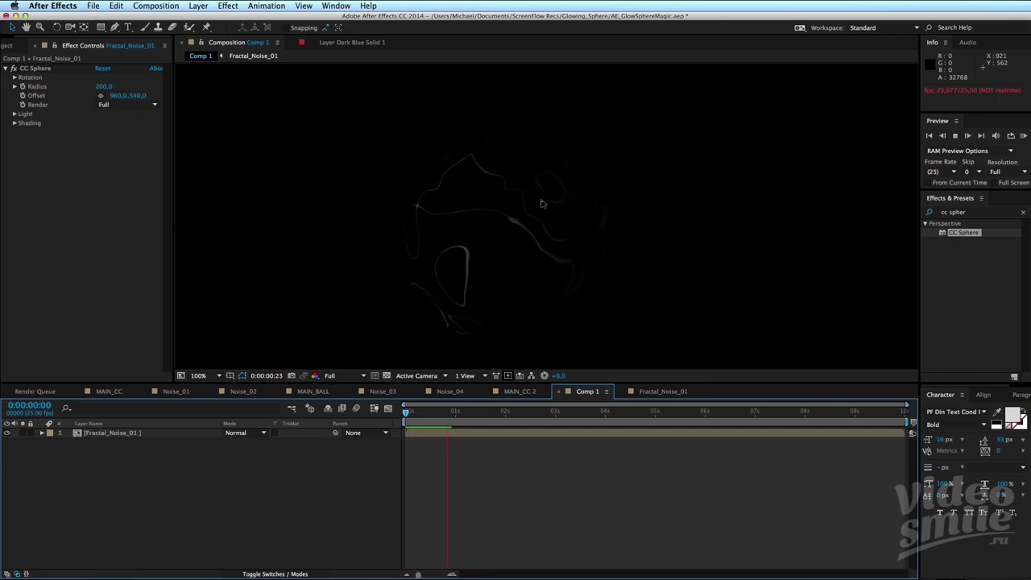
key(space)
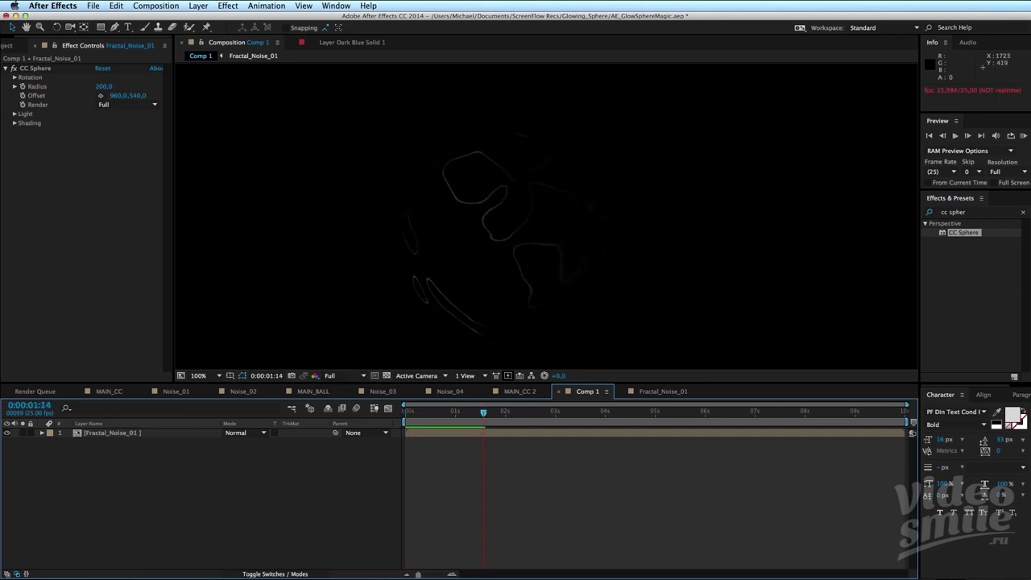
Compare against the PureRef reference and replay the sphere preview with CC Sphere selected.
key(super+Tab)
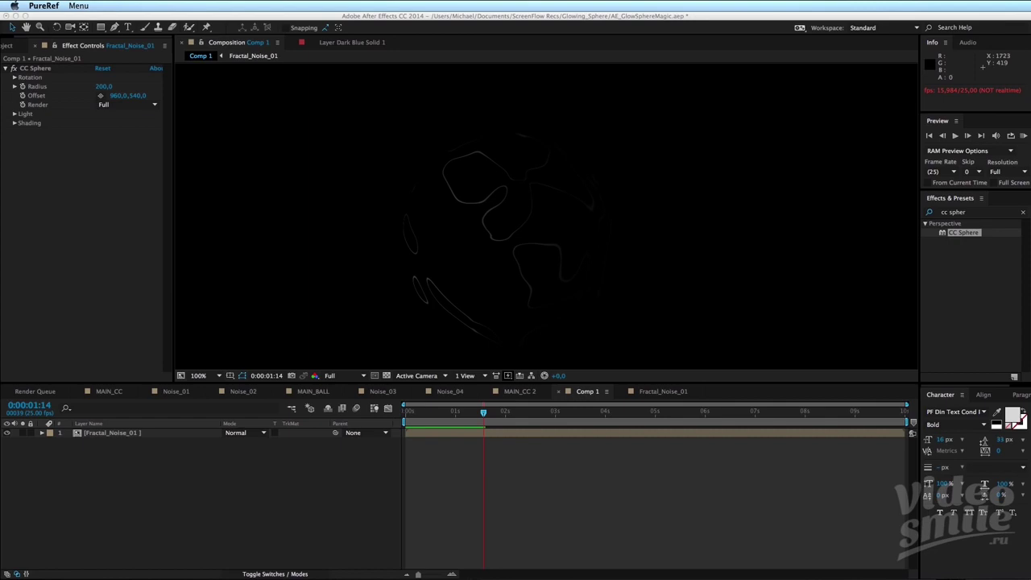
click(601, 527)
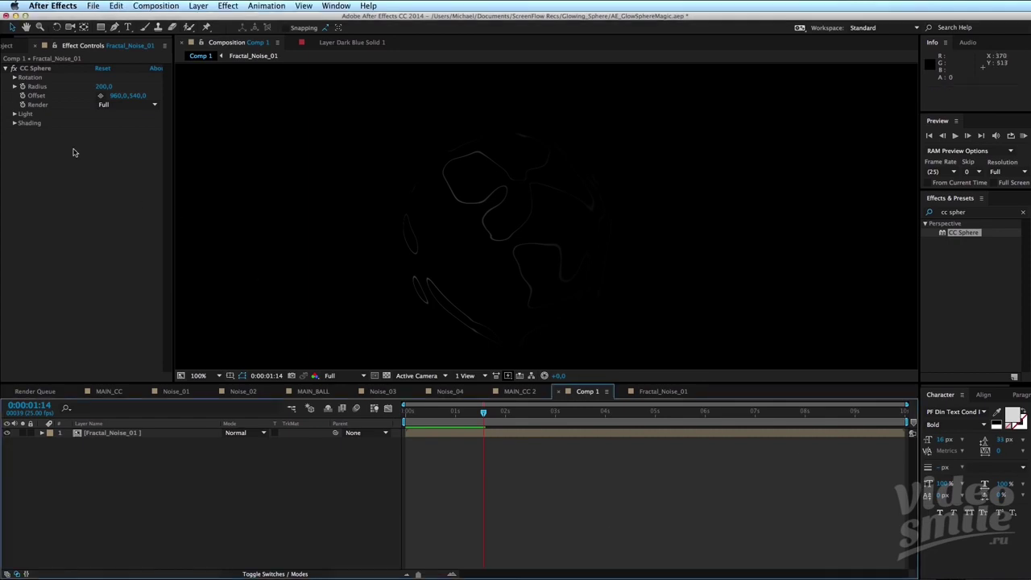
click(57, 70)
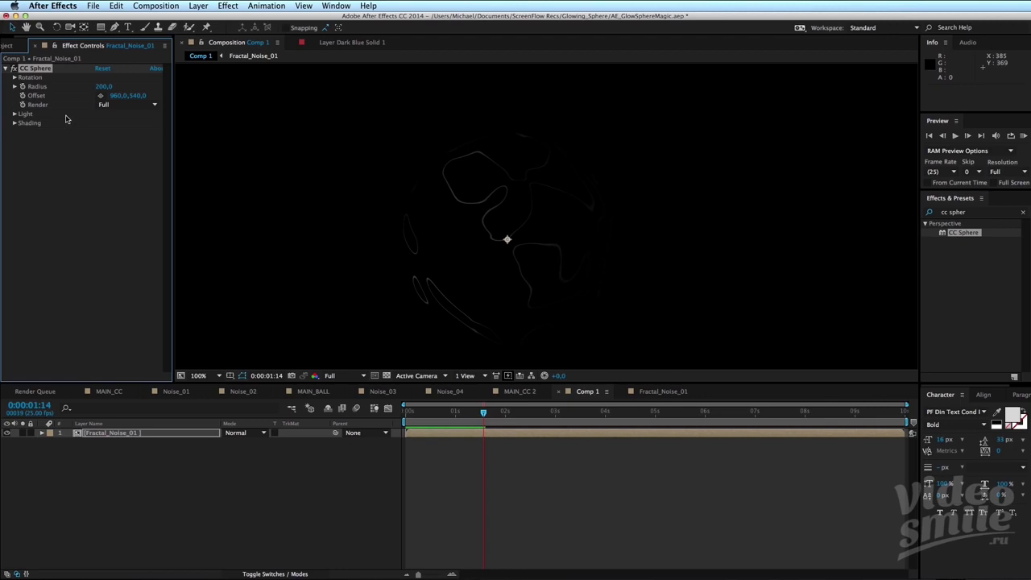
key(space)
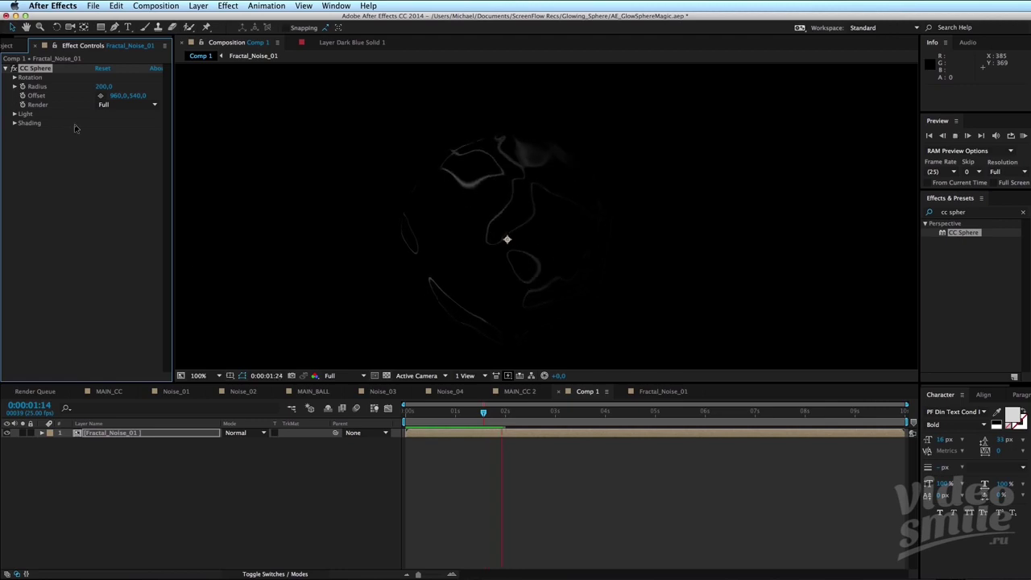
click(442, 418)
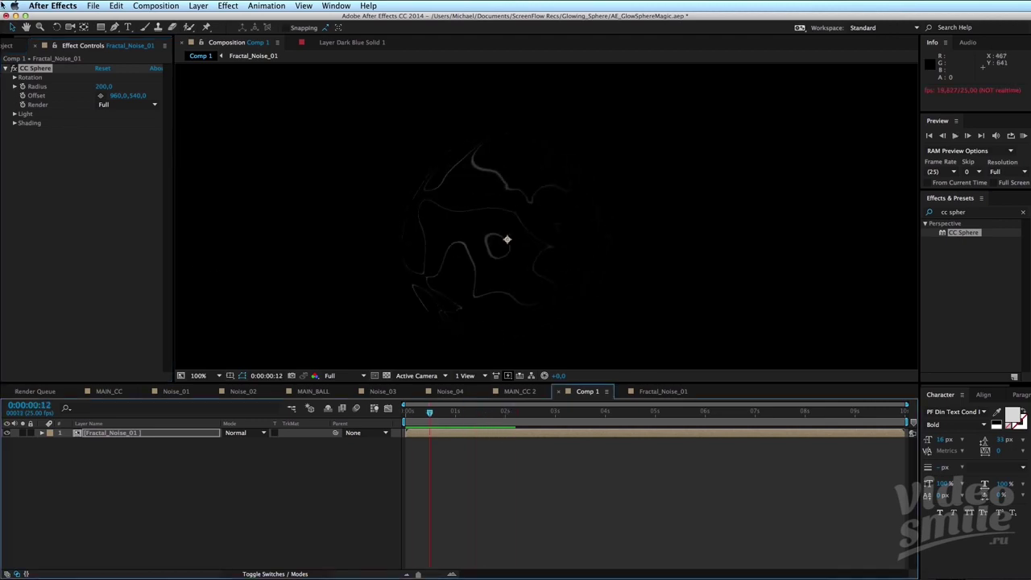
click(16, 42)
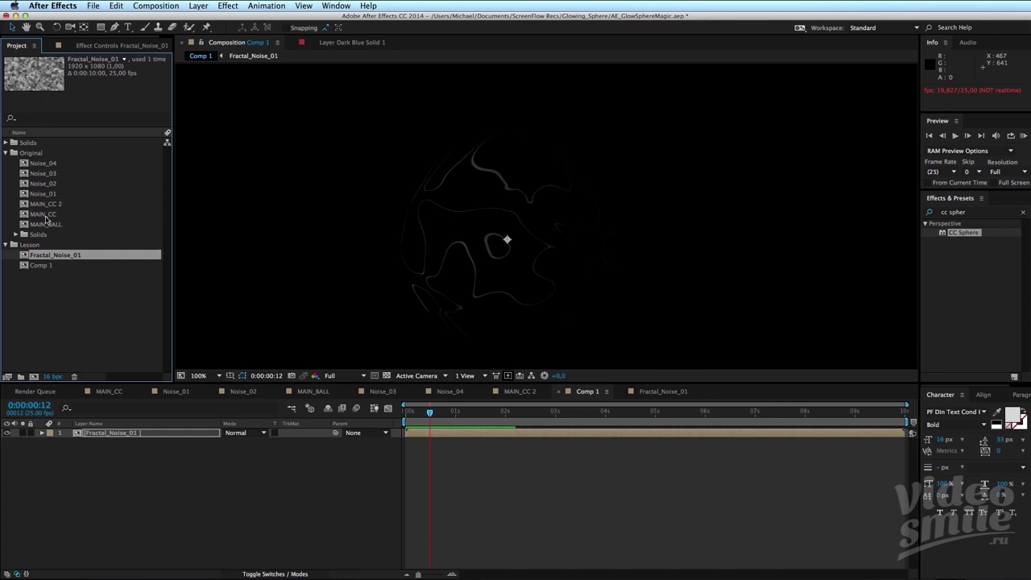
double_click(47, 224)
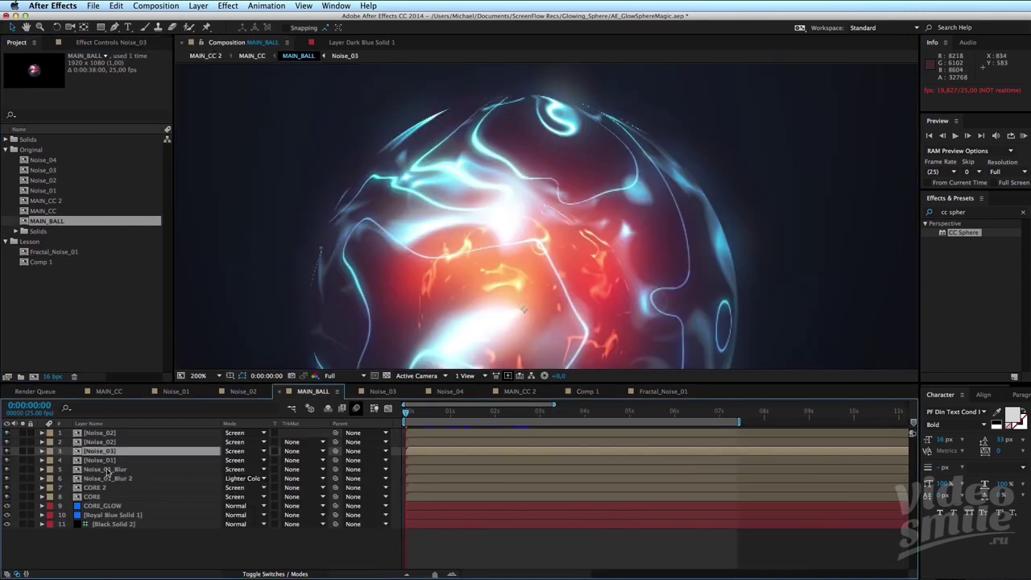
click(107, 459)
click(108, 45)
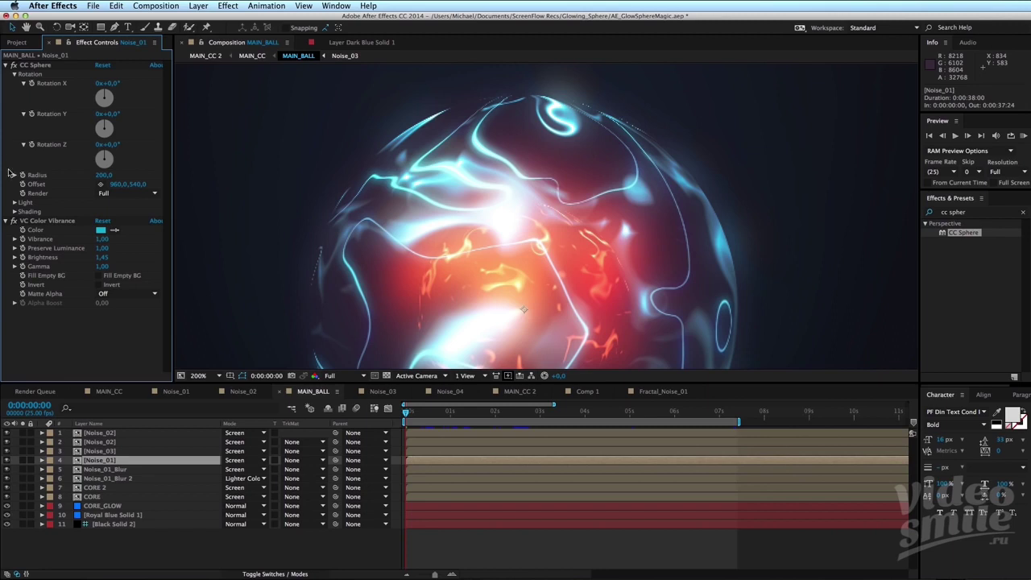
click(14, 203)
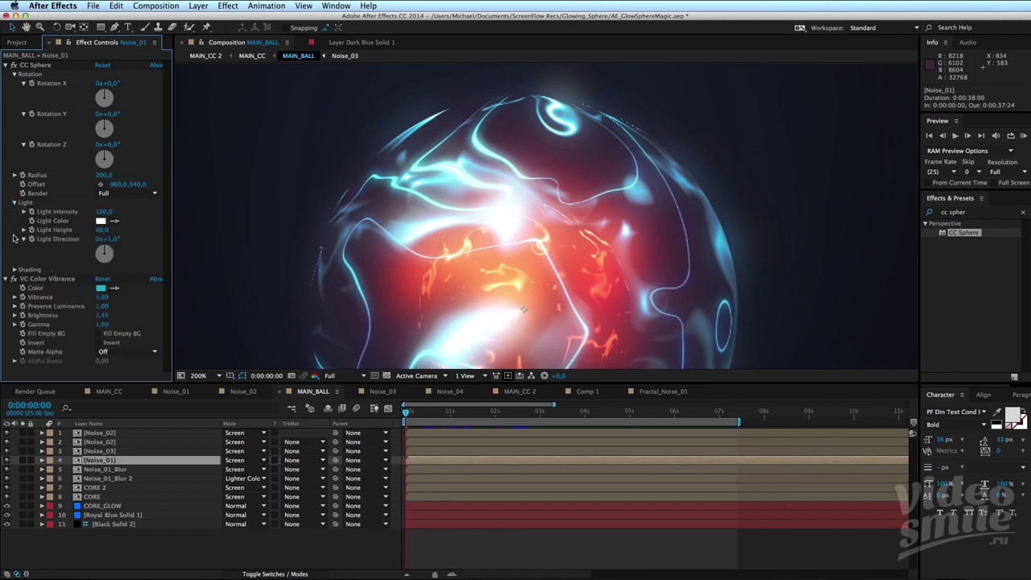
click(14, 270)
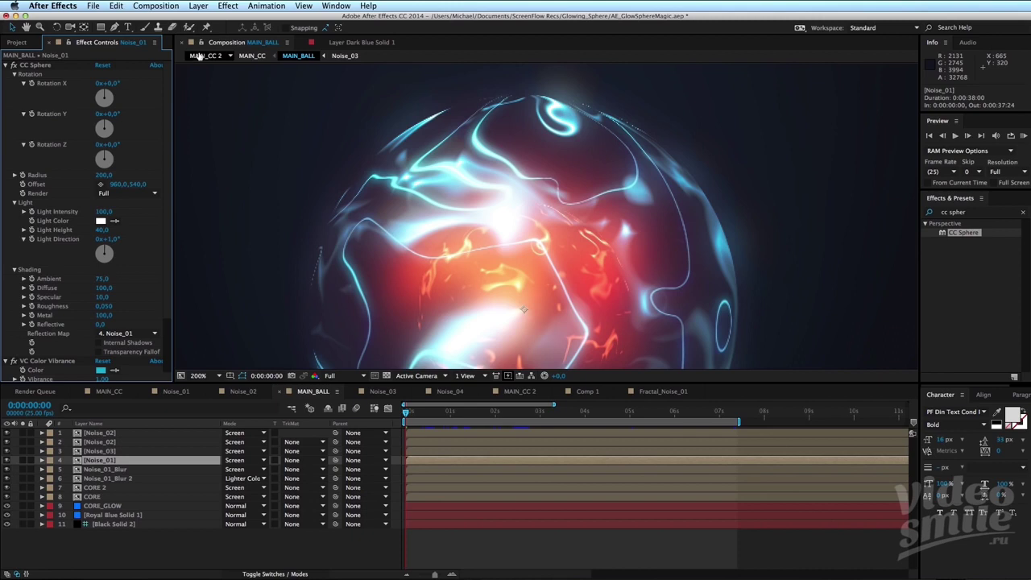
click(251, 58)
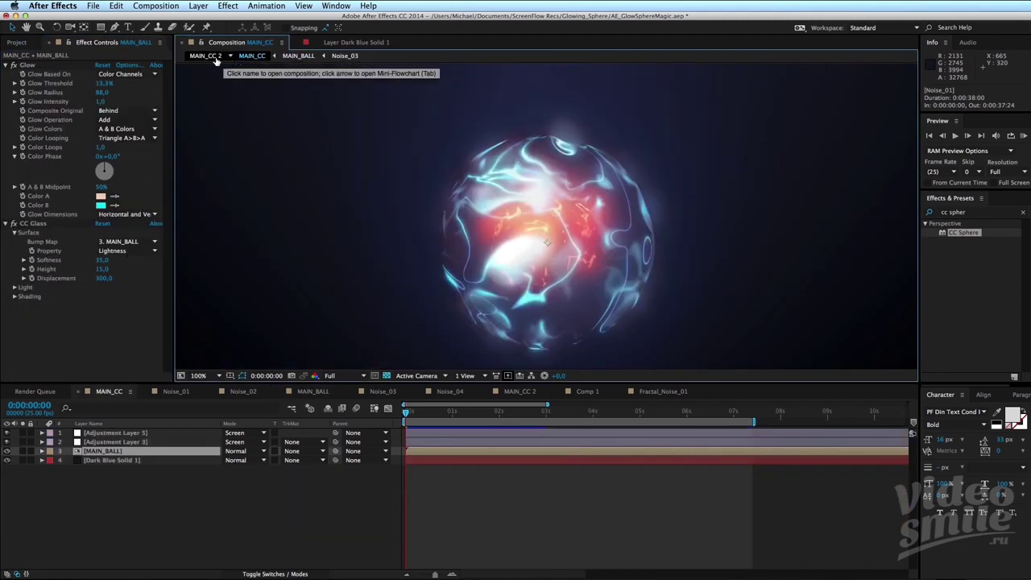
click(15, 42)
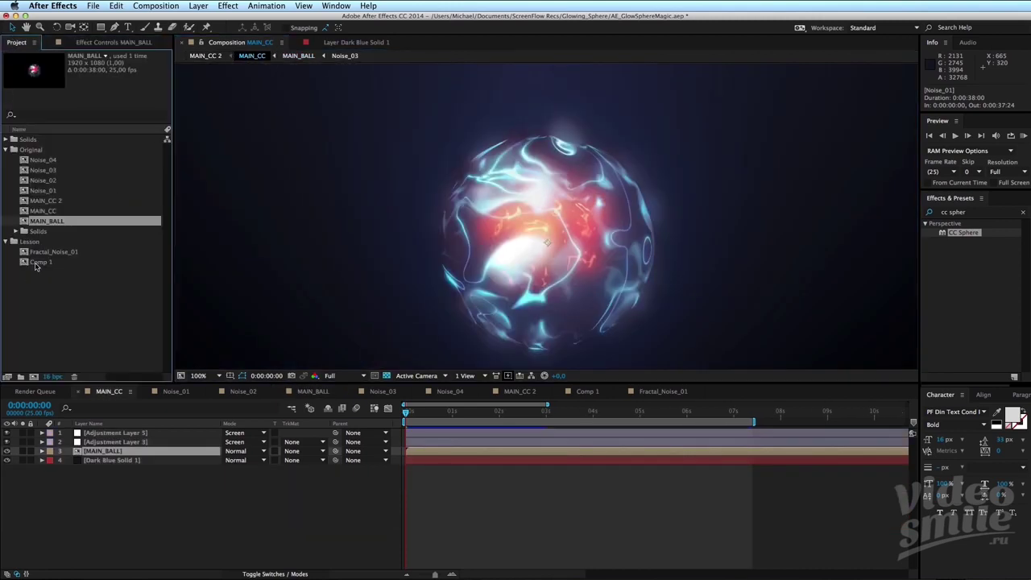
double_click(42, 252)
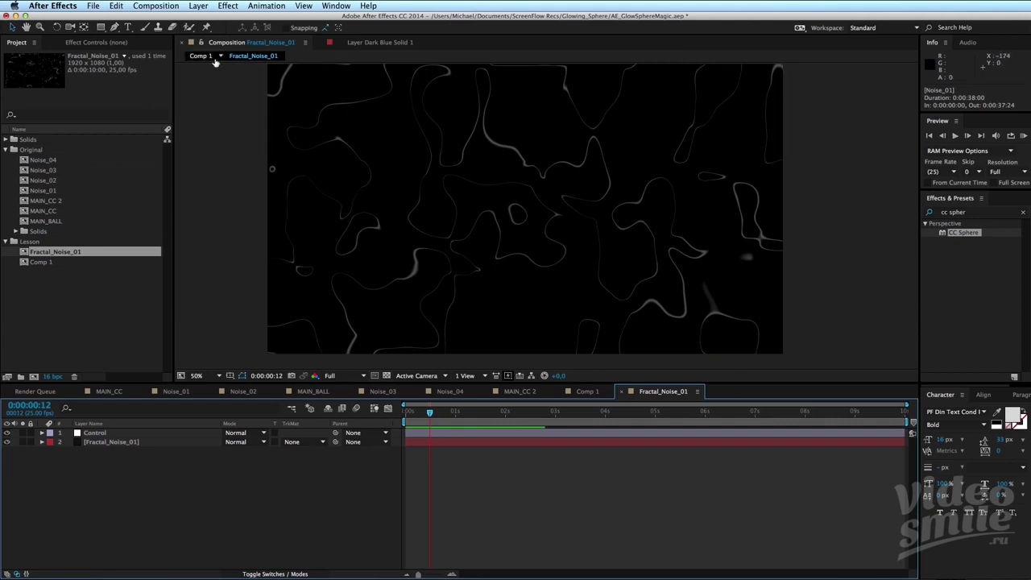
click(214, 58)
Raise CC Sphere's Specular shading to 10 after trying and undoing Diffuse 51.
click(495, 240)
click(89, 48)
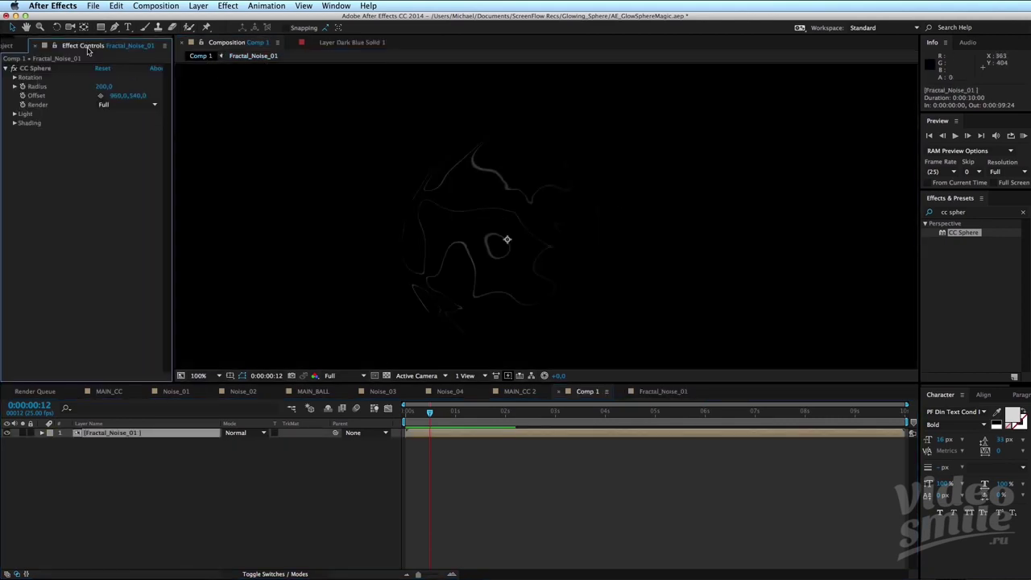
click(14, 124)
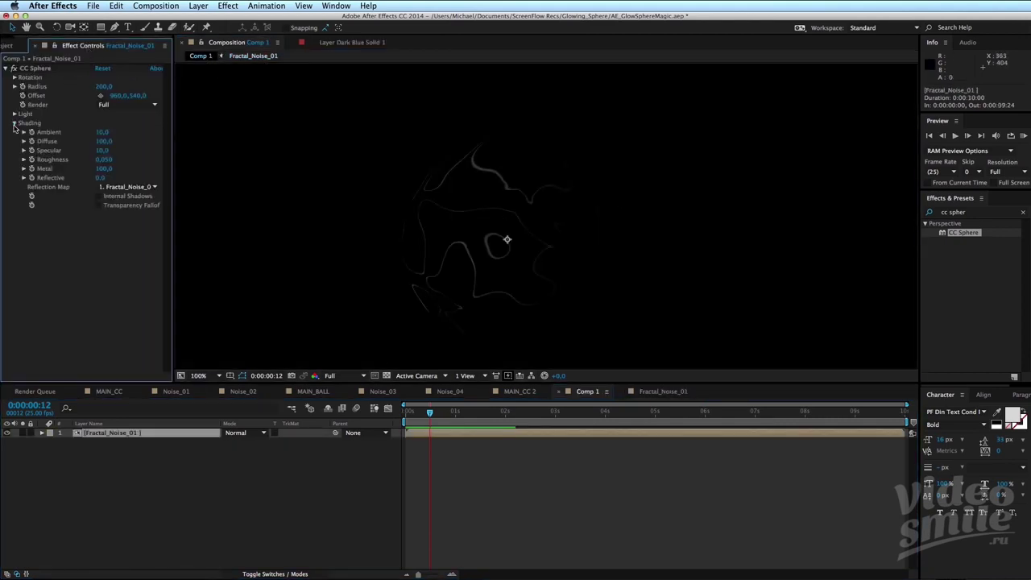
drag(103, 141, 87, 140)
key(super+z)
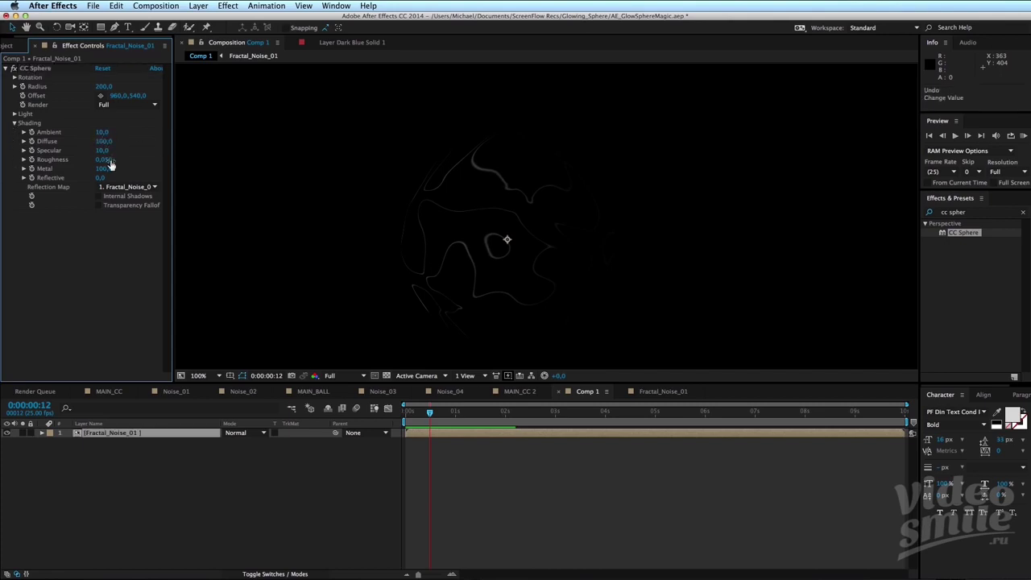
drag(100, 150, 126, 162)
click(14, 46)
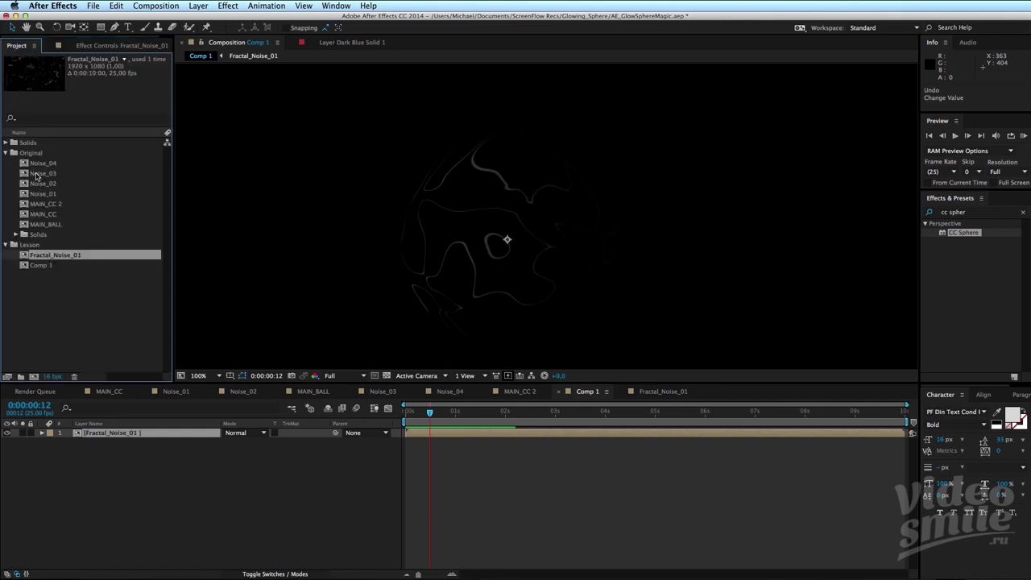
double_click(40, 213)
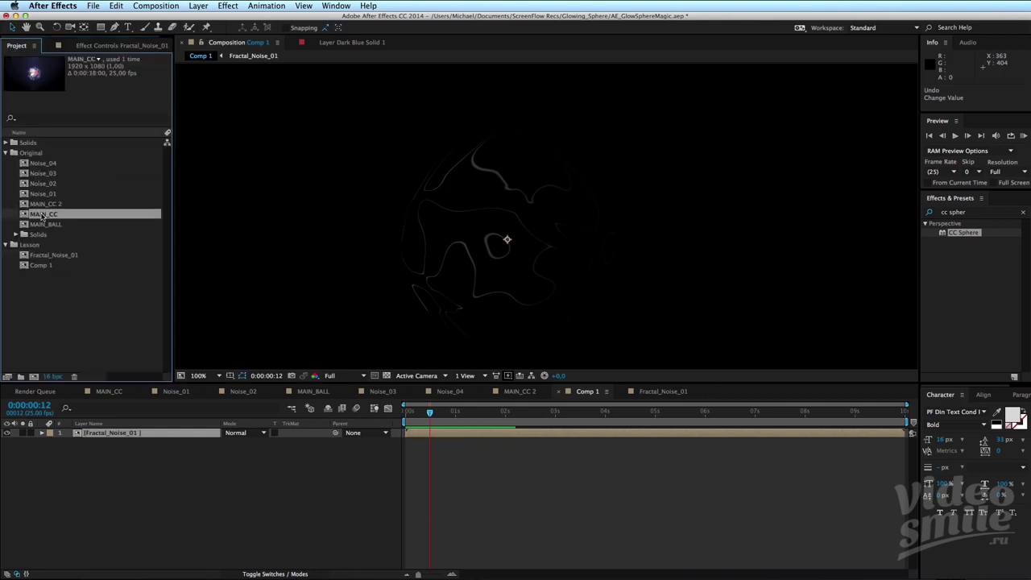
click(108, 452)
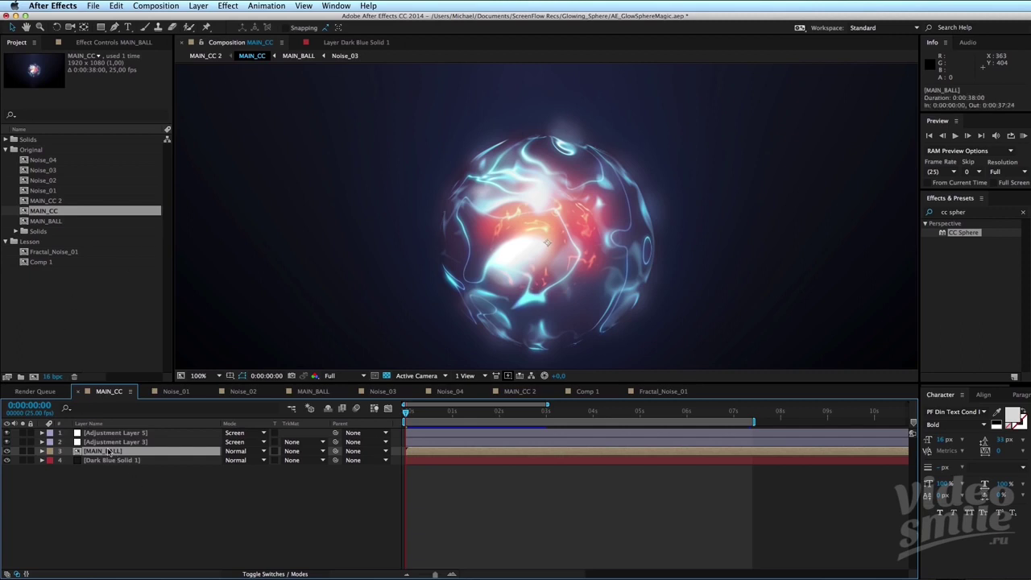
click(105, 44)
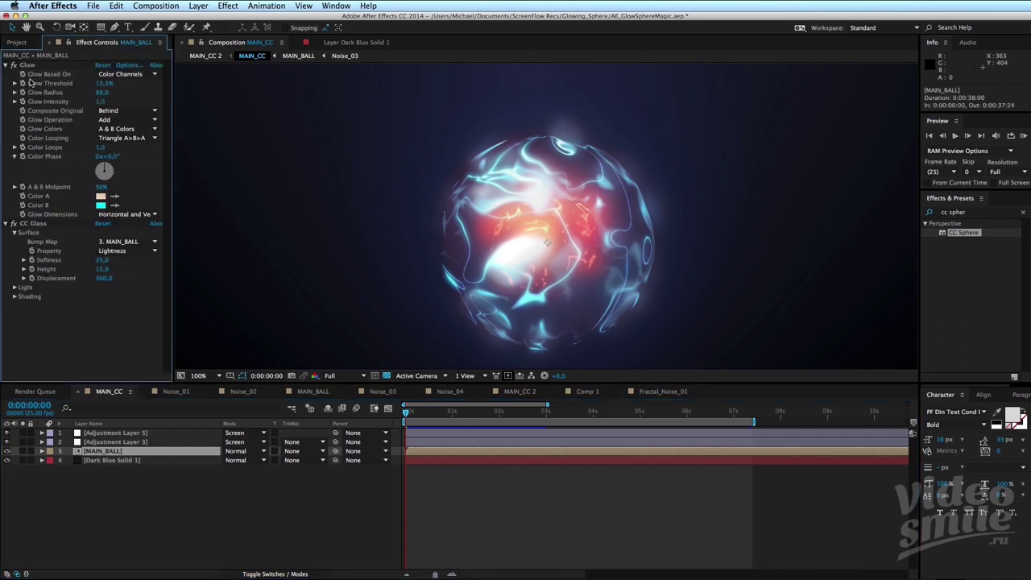
double_click(112, 453)
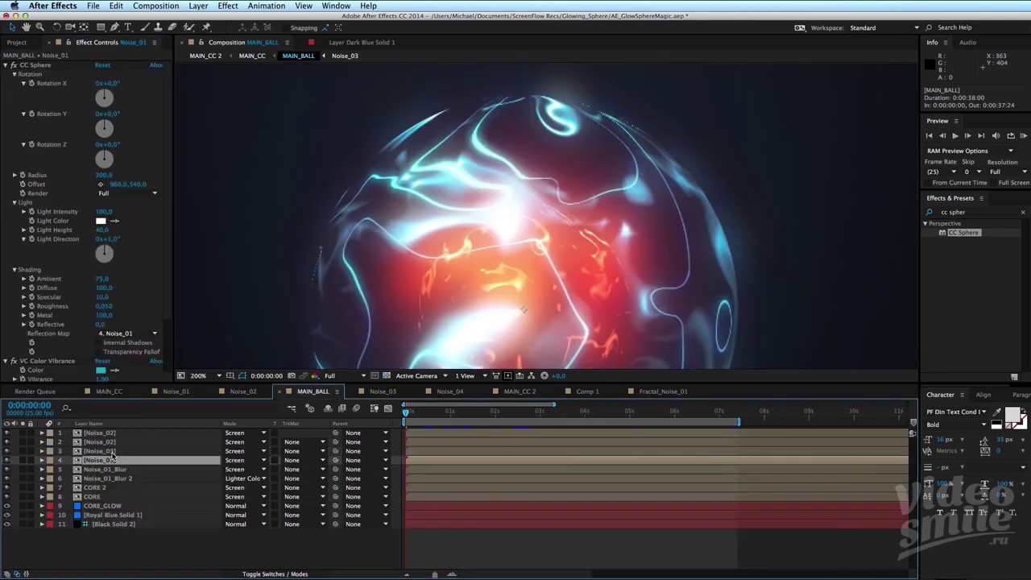
click(39, 75)
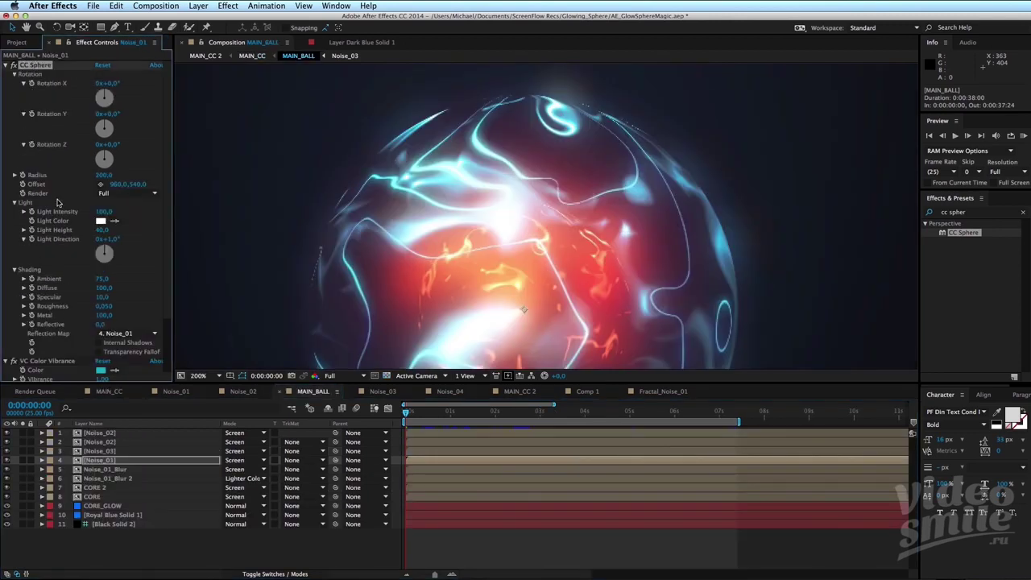
click(205, 56)
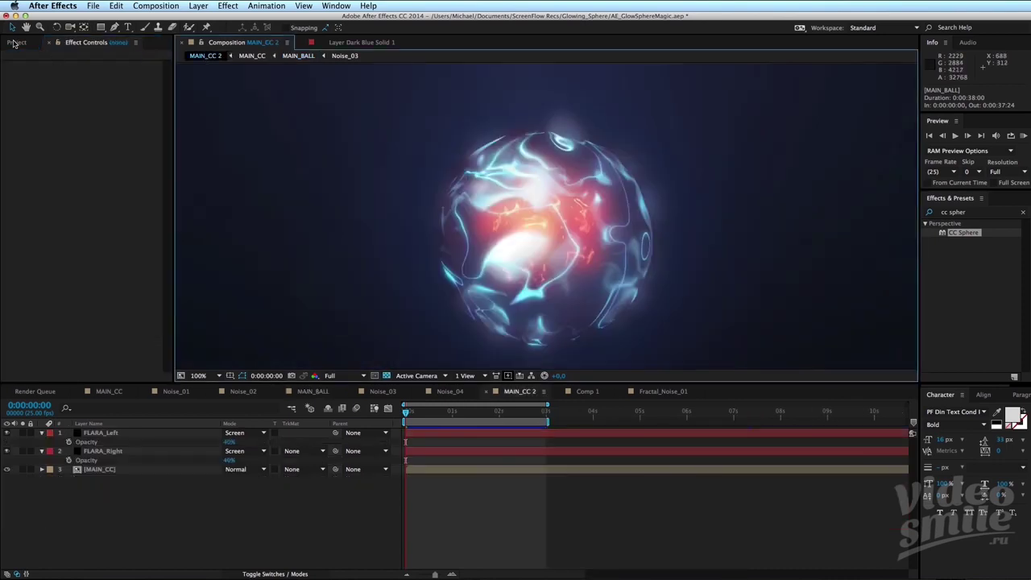
click(16, 42)
double_click(40, 261)
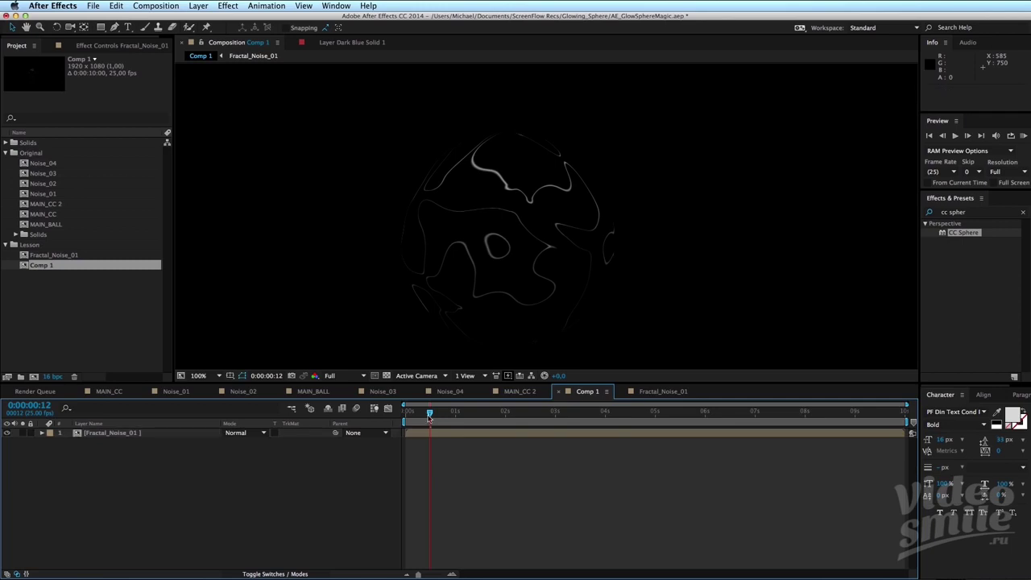
Add CC Sphere 2 to Fractal_Noise_01 and toggle the original CC Sphere off to compare.
click(83, 46)
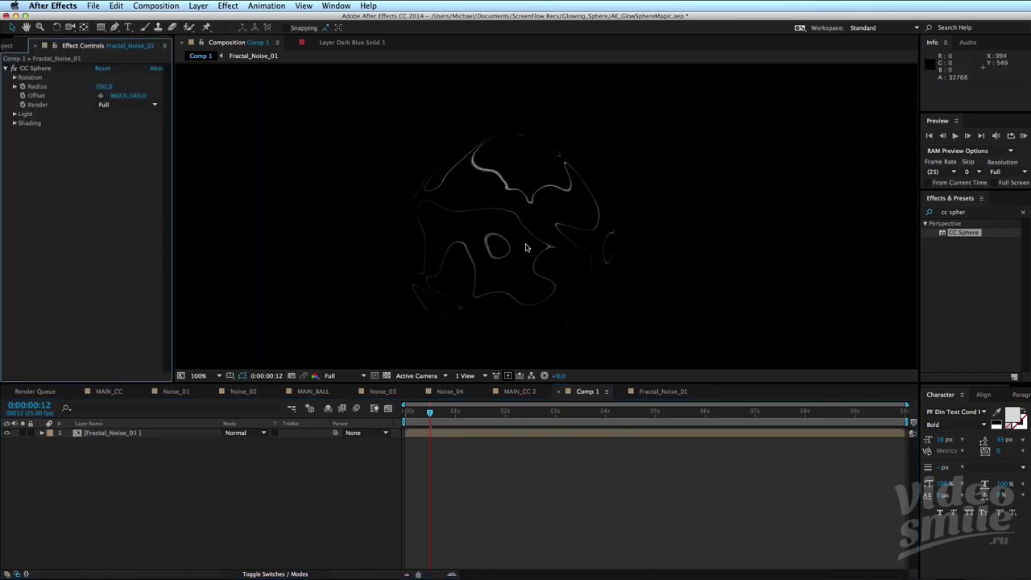
click(14, 68)
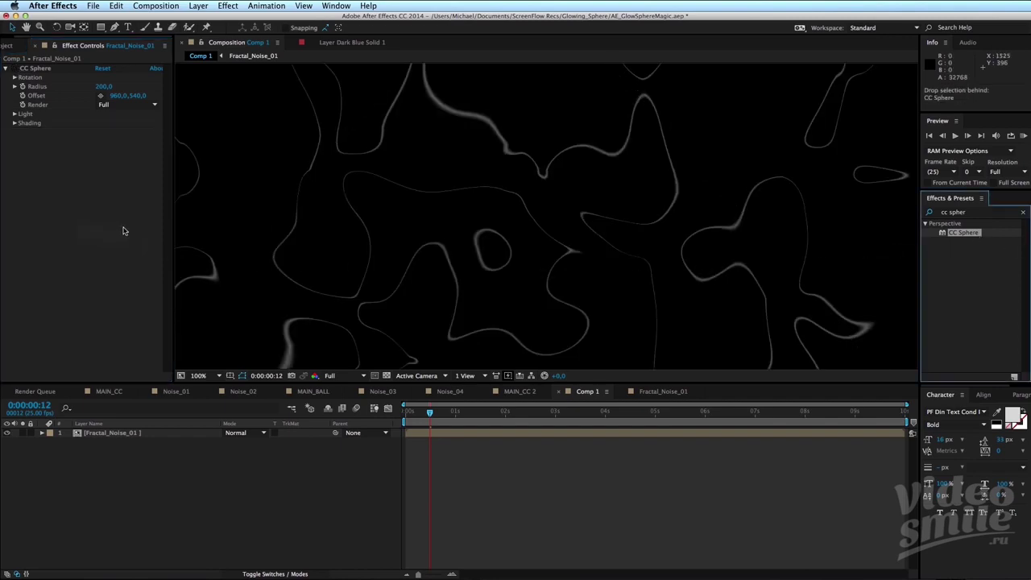
drag(978, 234, 140, 140)
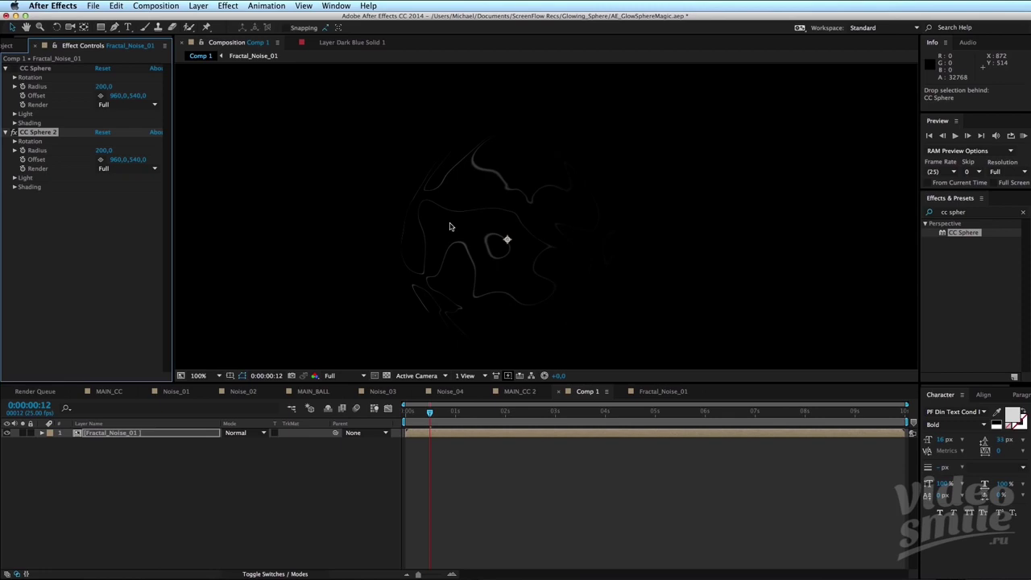
click(13, 69)
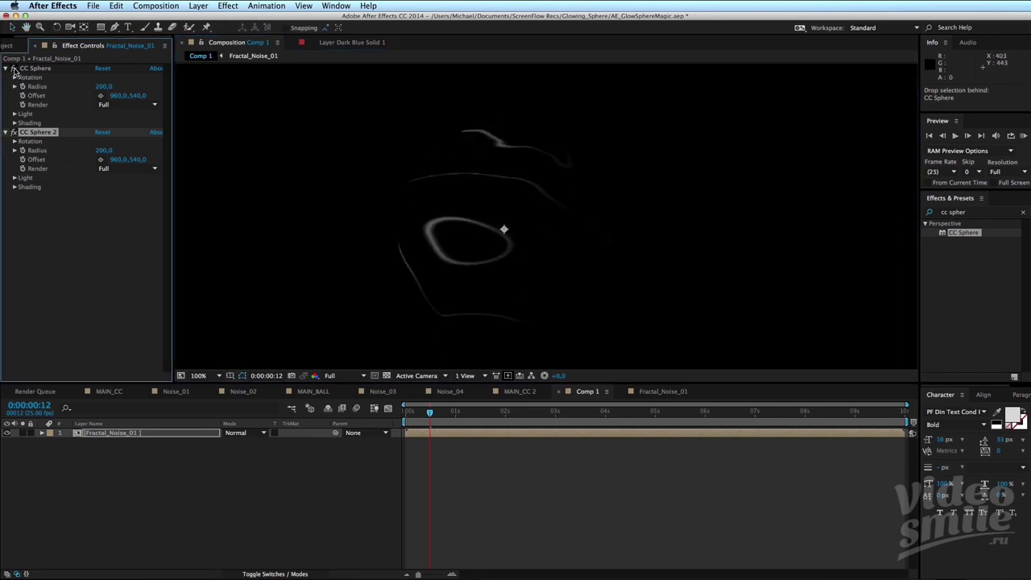
click(14, 133)
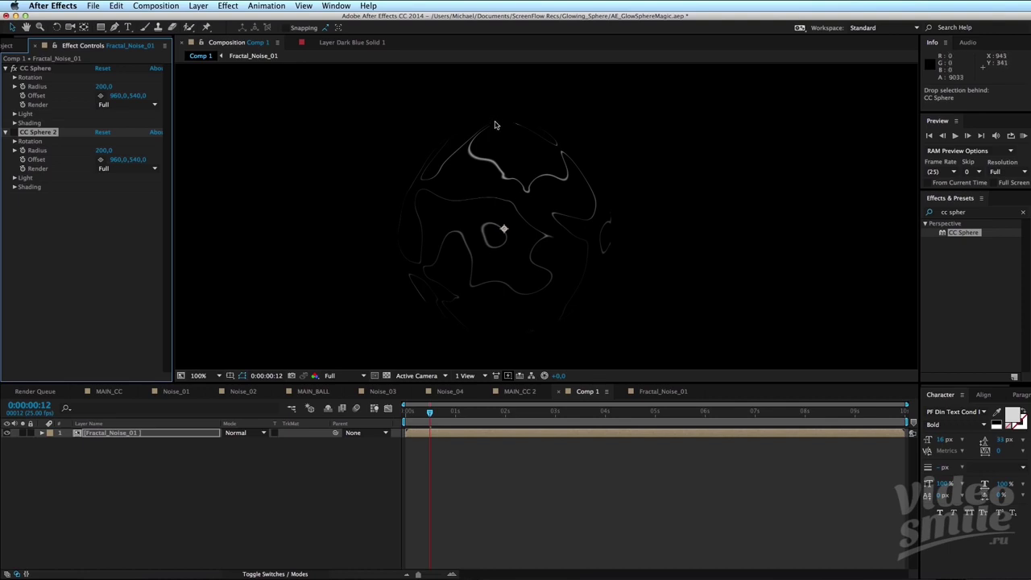
key(space)
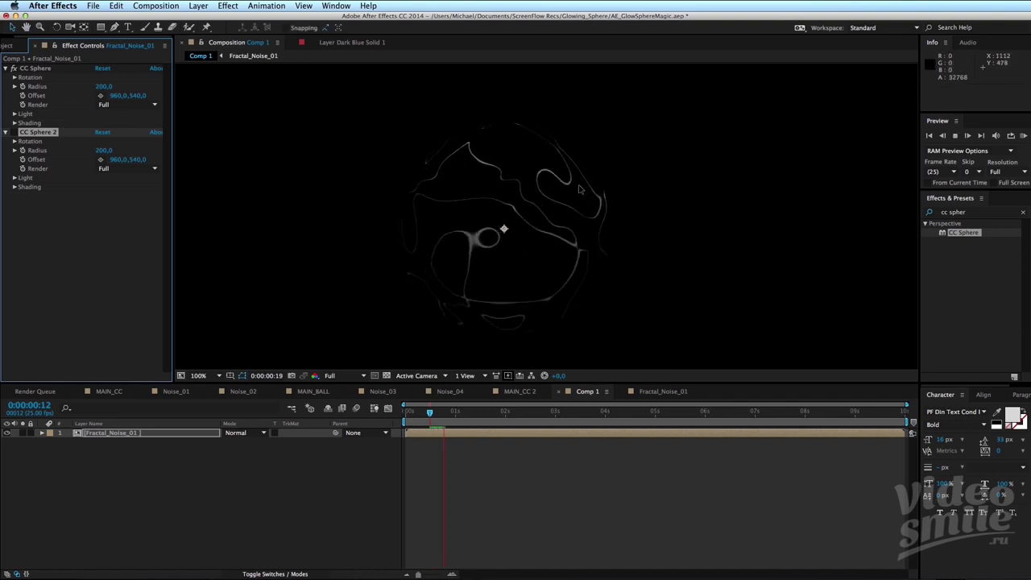
drag(485, 412, 479, 427)
click(13, 68)
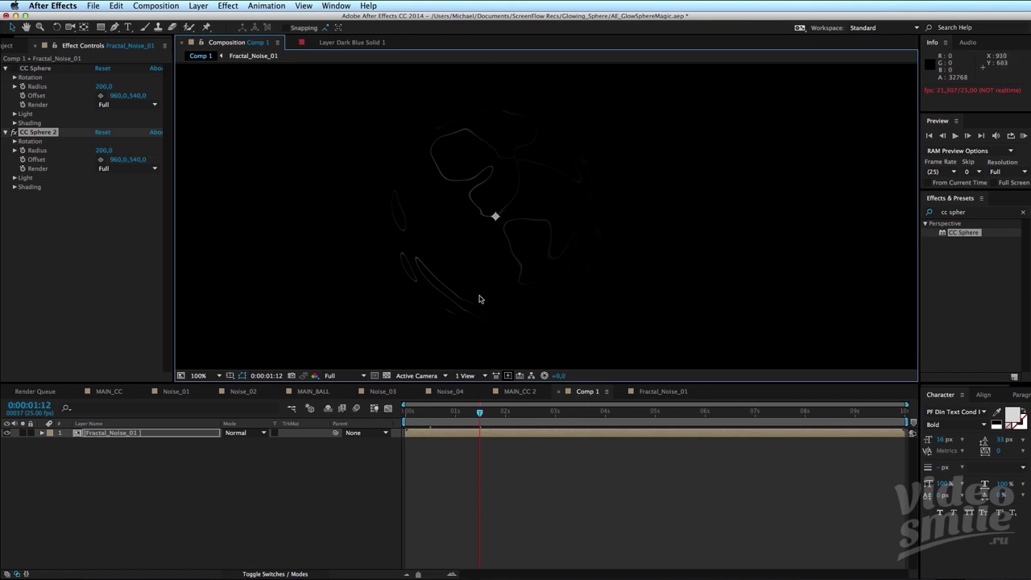
Raise CC Sphere 2's light height and intensity, and its Ambient to 85.
click(14, 178)
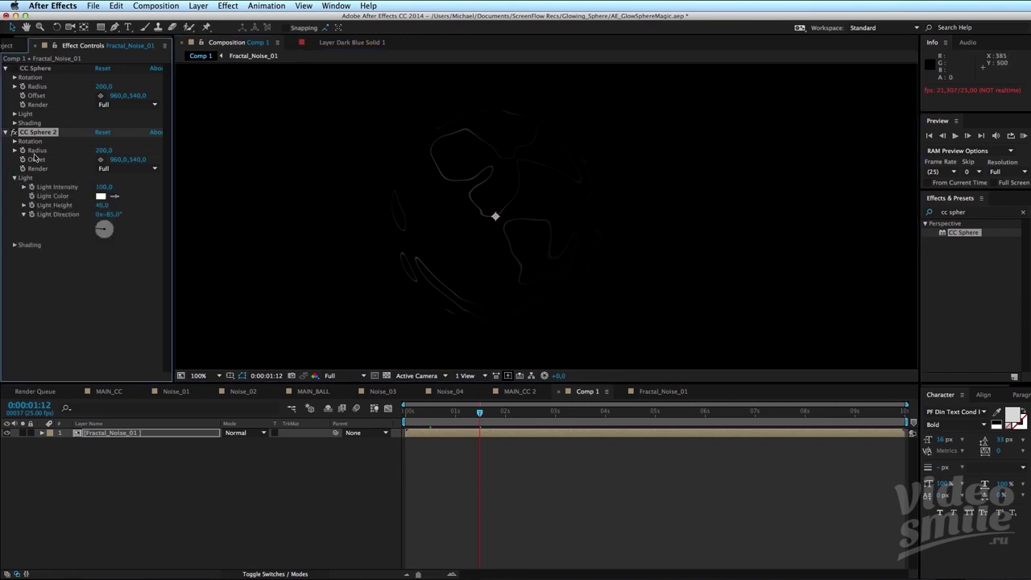
drag(101, 205, 127, 205)
drag(102, 190, 139, 185)
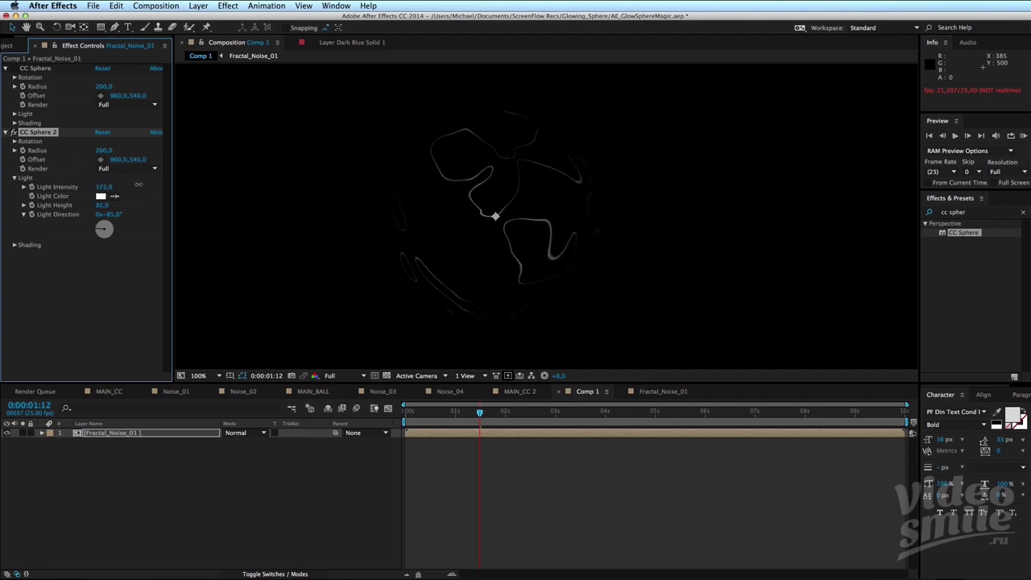
click(14, 115)
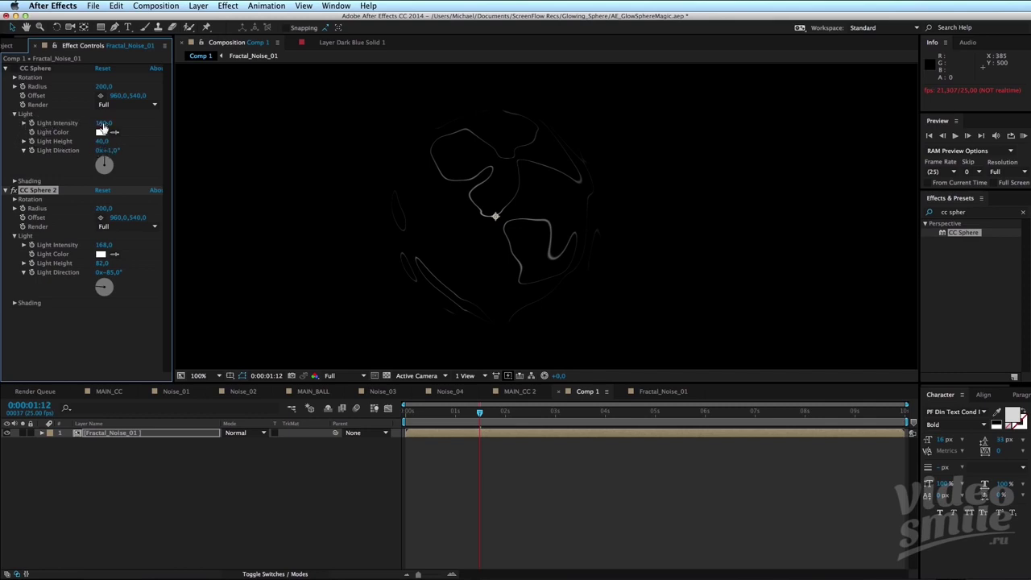
click(14, 181)
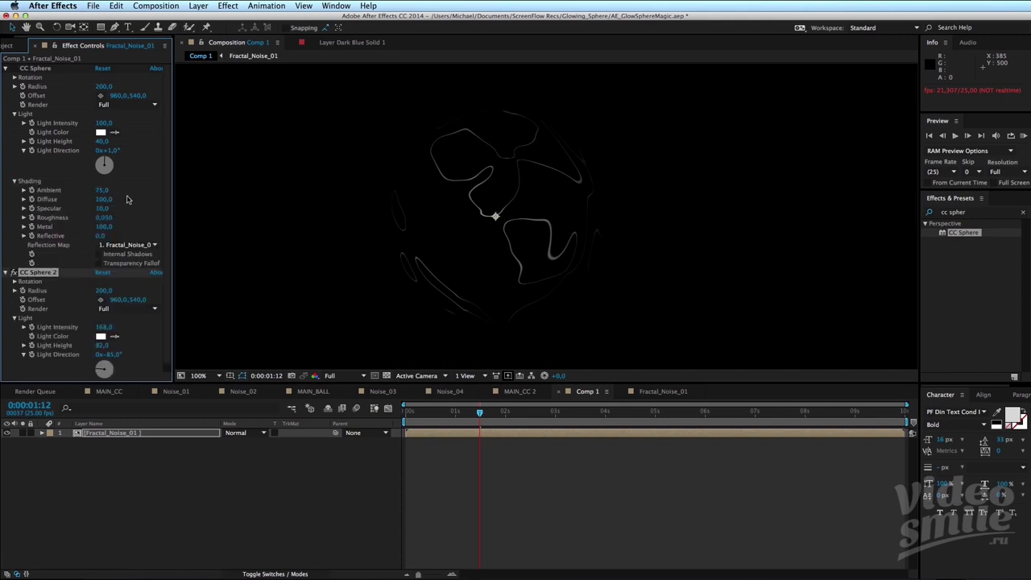
click(14, 318)
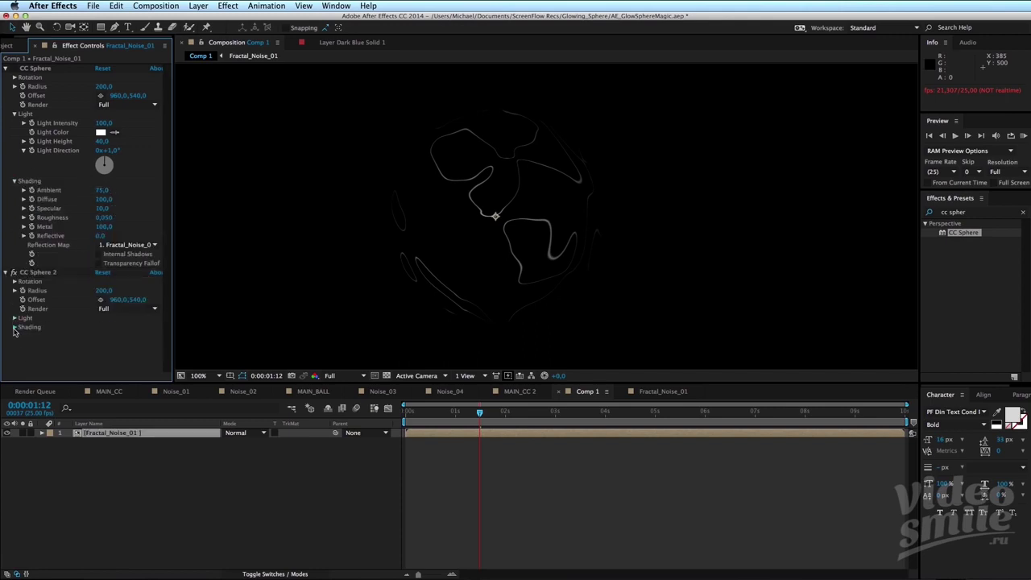
click(14, 328)
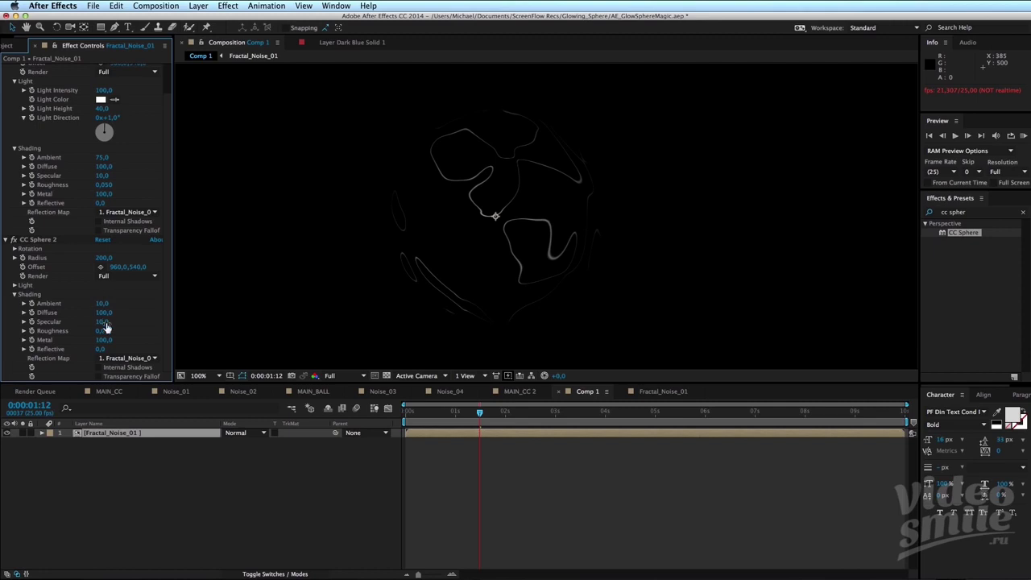
drag(101, 304, 143, 300)
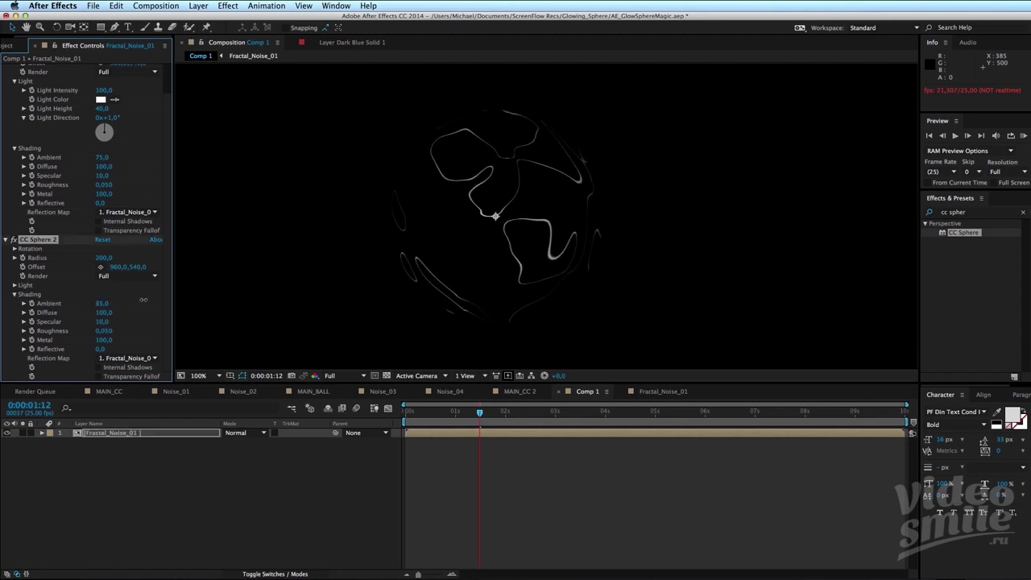
Delete CC Sphere 2, re-enable the original CC Sphere, and keep its Ambient at 75.
click(49, 239)
click(51, 241)
key(Delete)
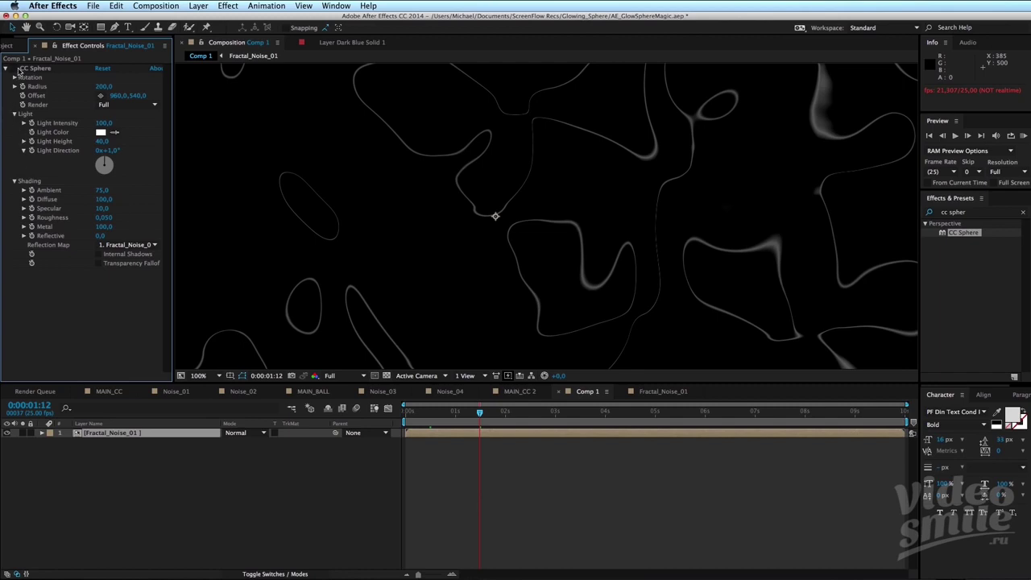
click(14, 68)
click(101, 191)
key(Return)
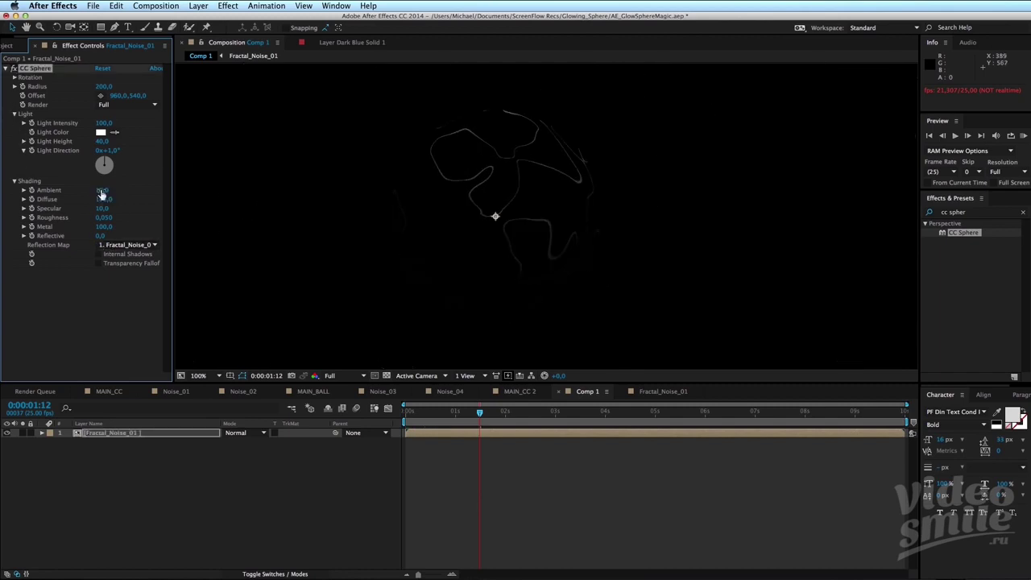
click(102, 192)
text(75)
key(Return)
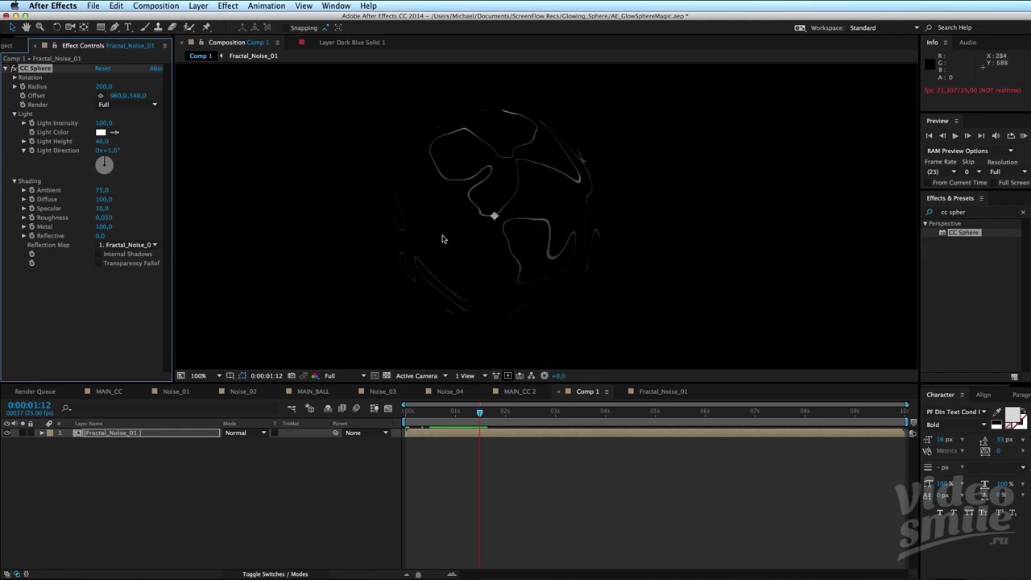
click(75, 333)
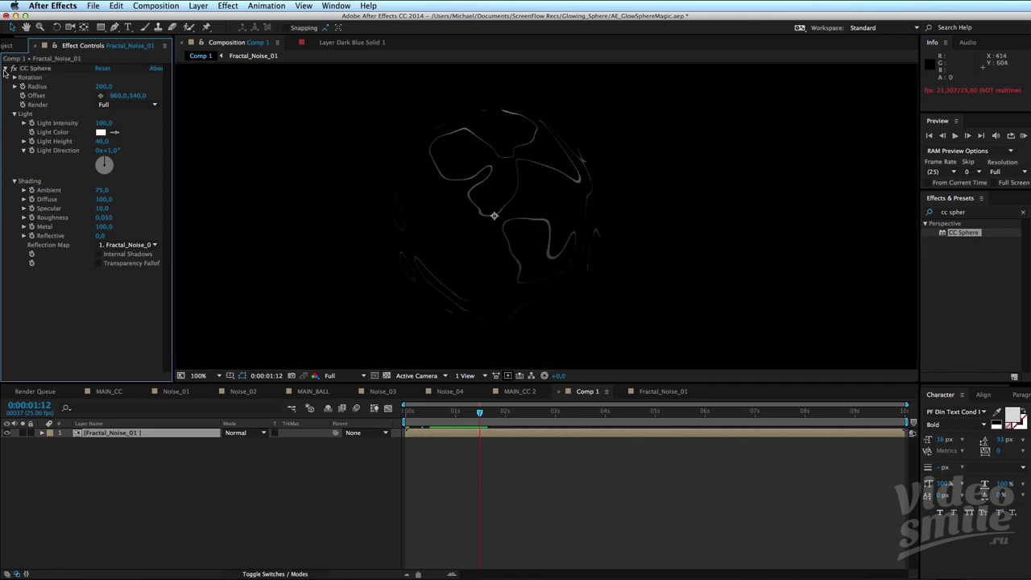
Search 'vib' and drag VC Color Vibrance onto Fractal_Noise_01, tinting the strands green.
click(5, 69)
drag(470, 221, 485, 218)
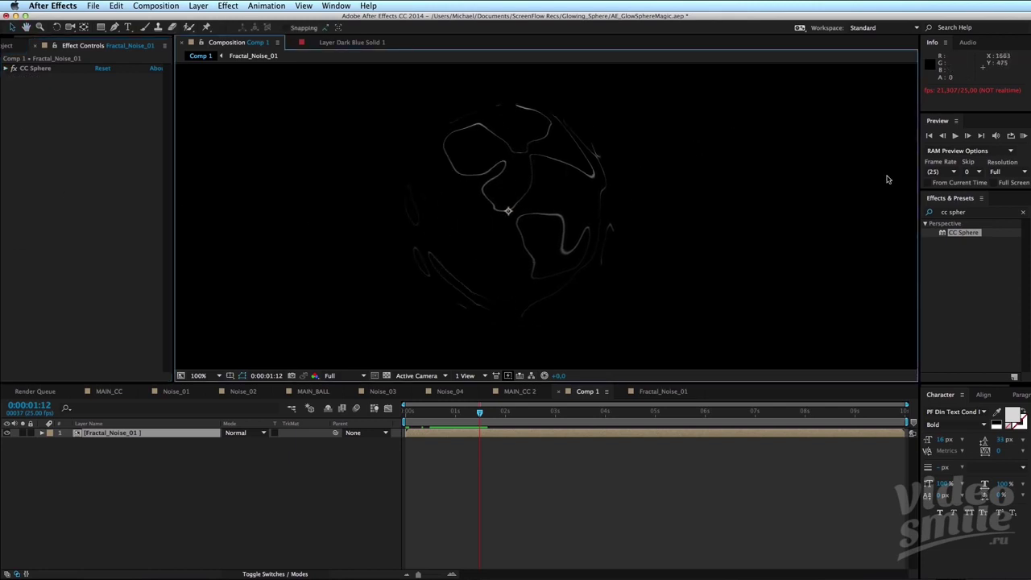
click(973, 212)
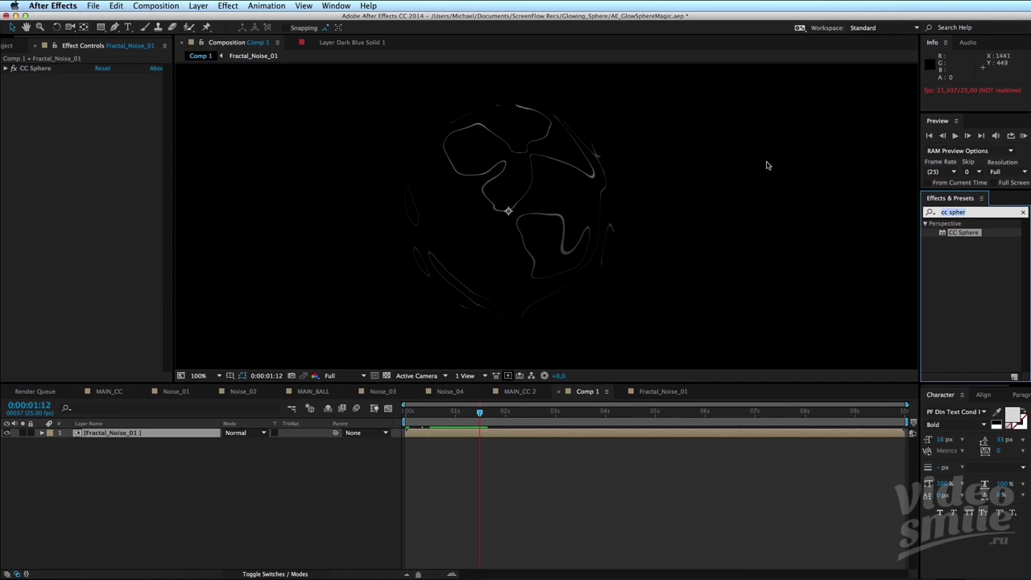
text(vib)
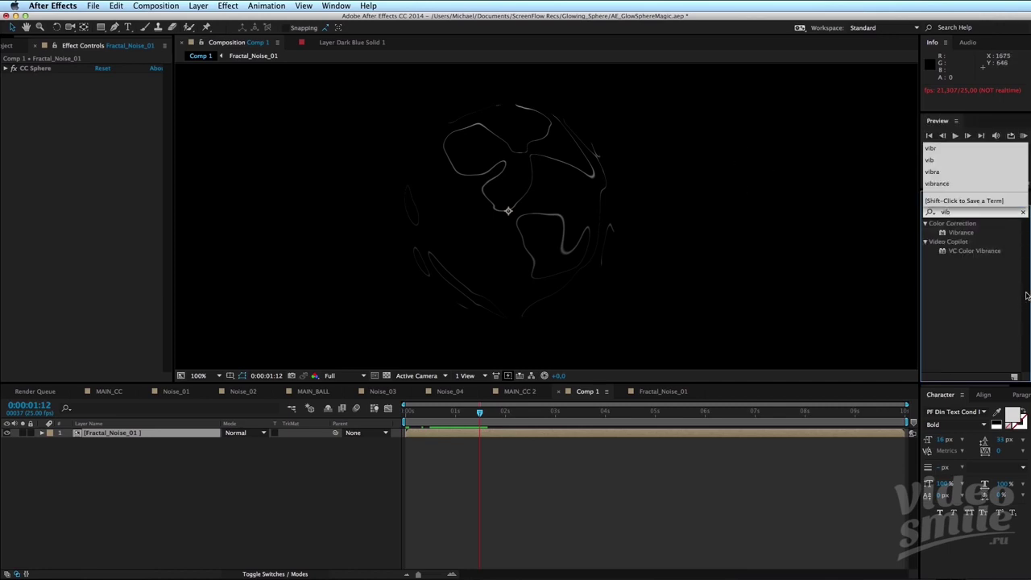
drag(964, 252, 481, 432)
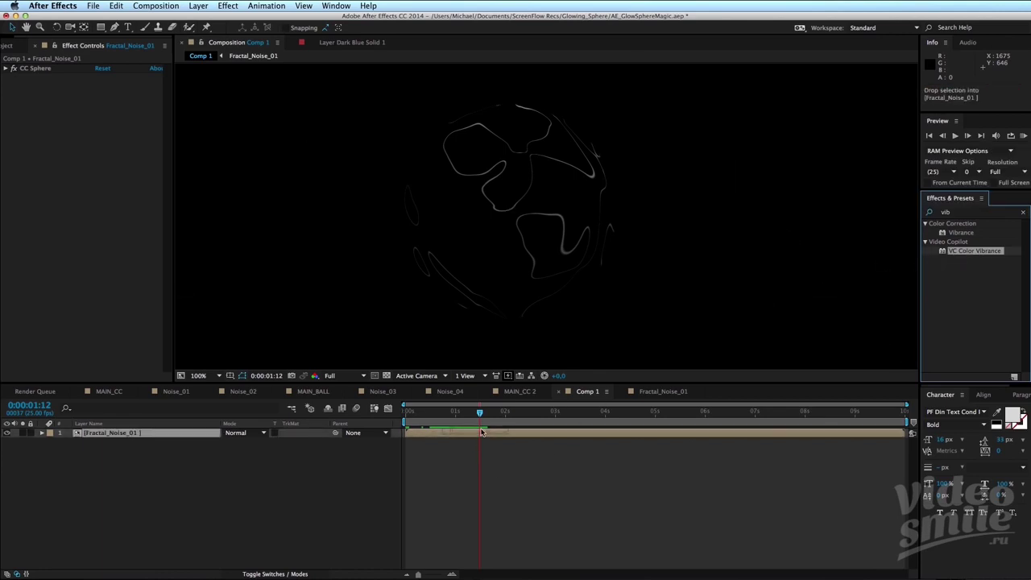
click(519, 474)
scroll(511, 188, down, 2)
scroll(520, 212, down, 2)
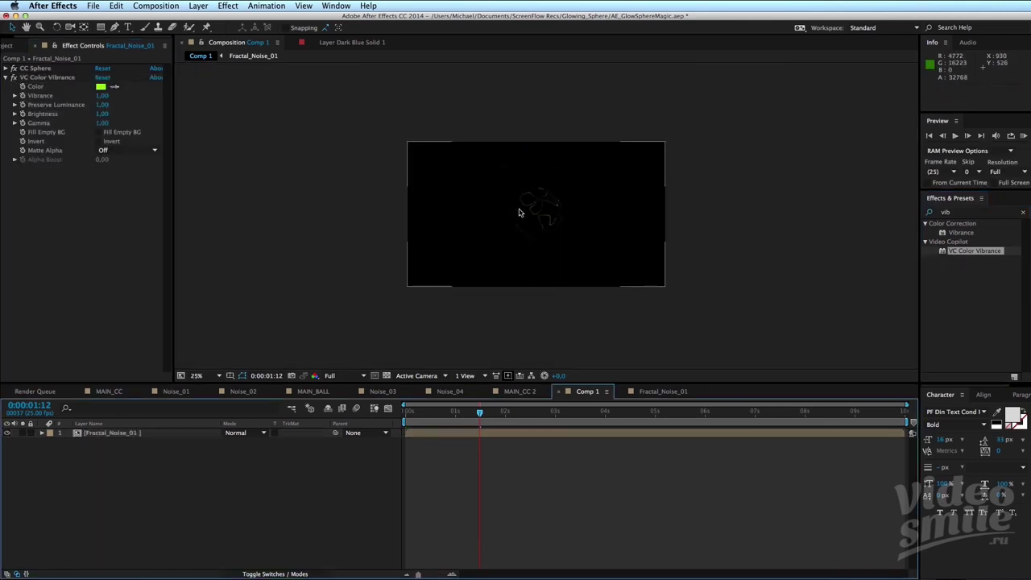
scroll(523, 169, up, 4)
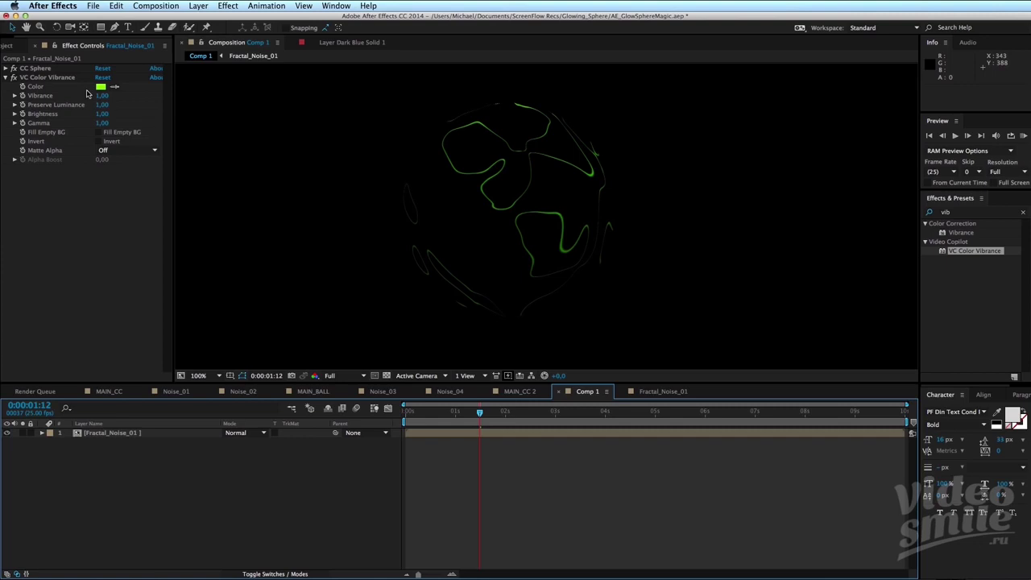
click(115, 86)
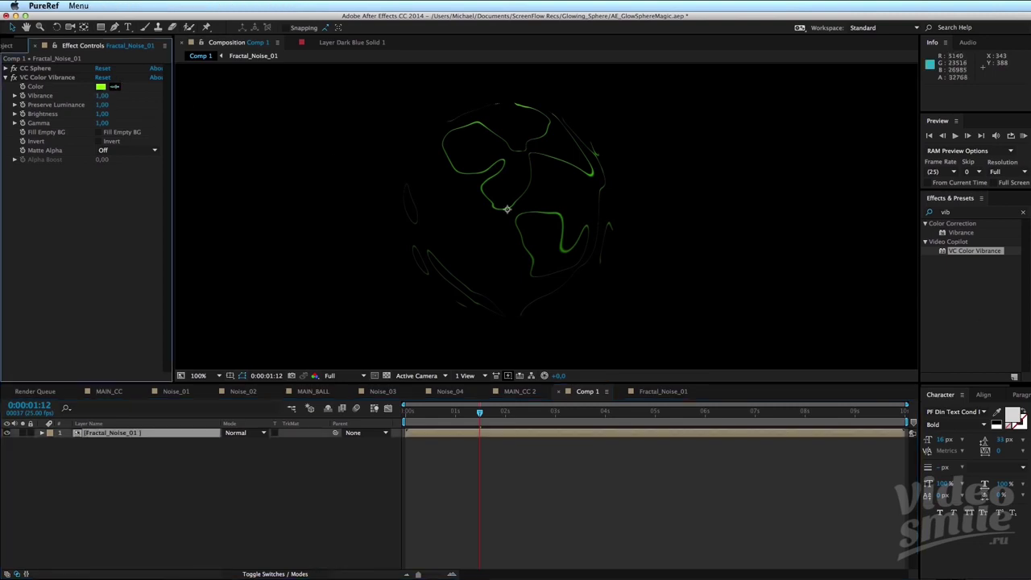
click(113, 97)
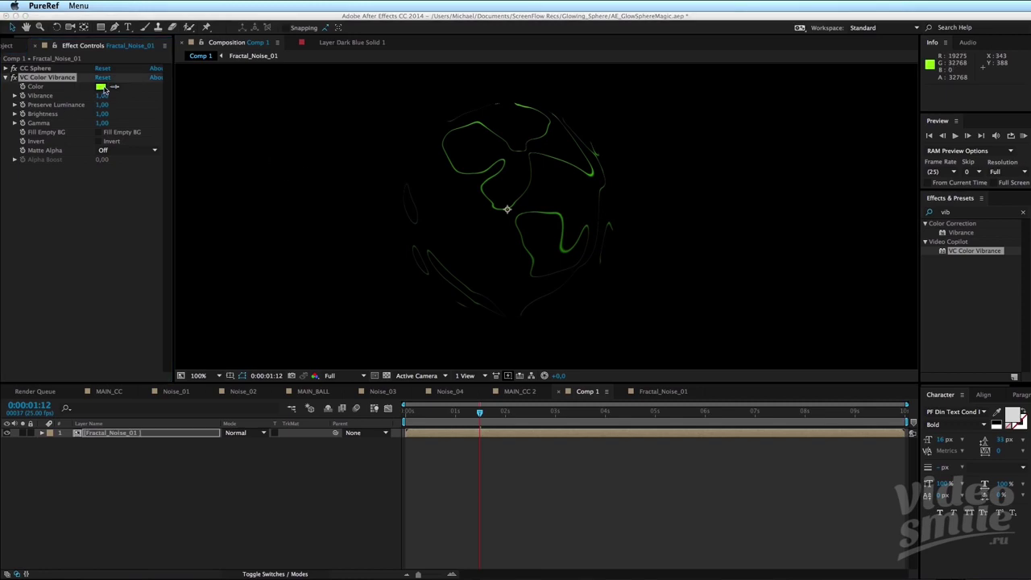
Set the VC Color Vibrance colour to cyan-blue 00CCFF (hue 192°).
click(103, 90)
click(101, 88)
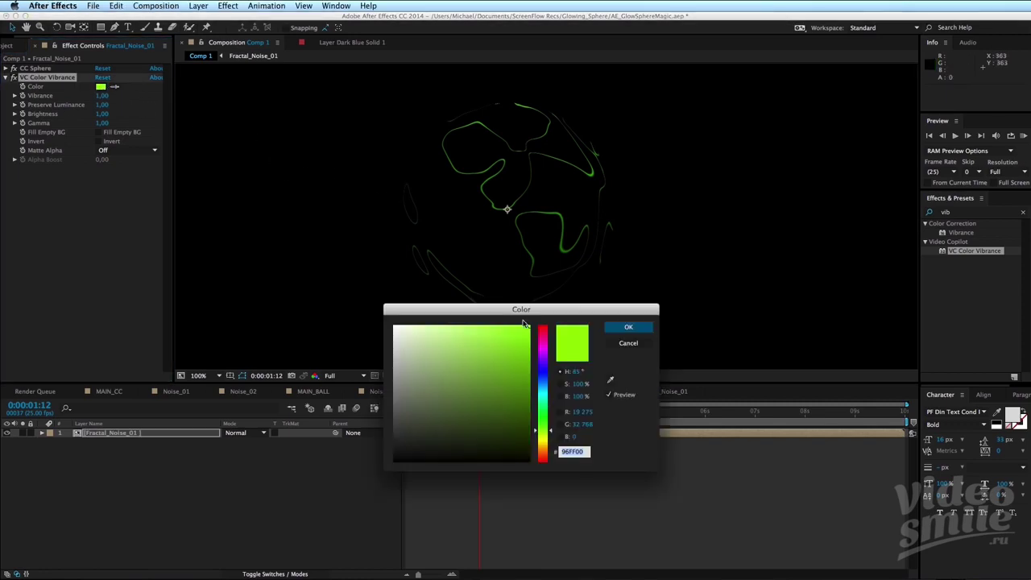
drag(529, 312, 694, 326)
drag(714, 425, 715, 404)
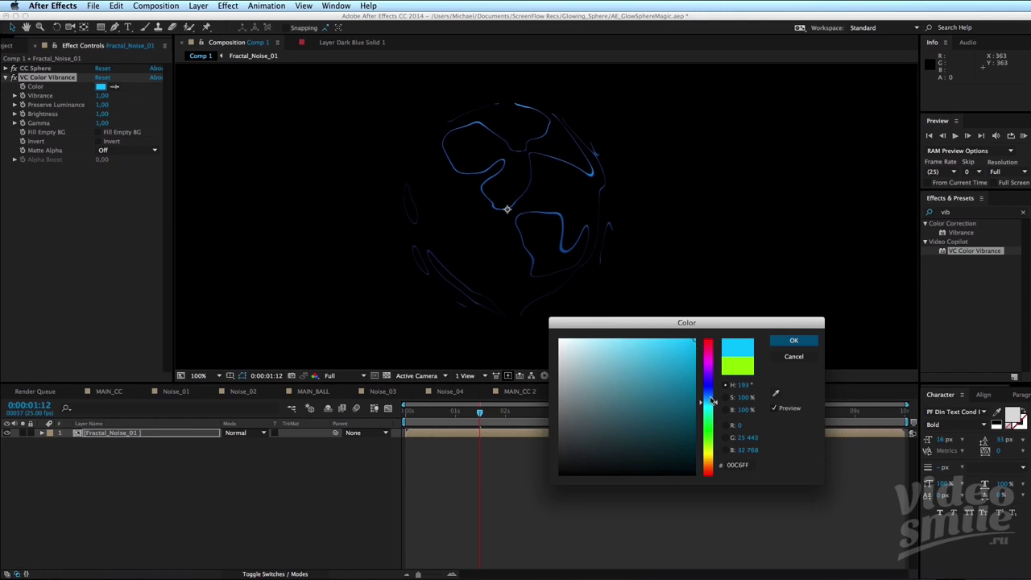
drag(716, 405, 716, 403)
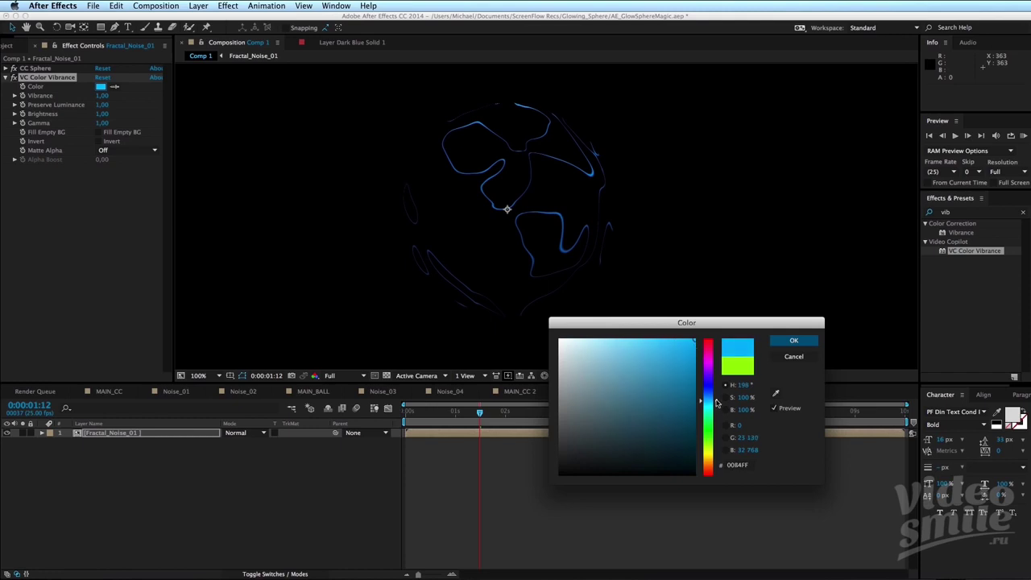
drag(689, 343, 699, 336)
click(717, 402)
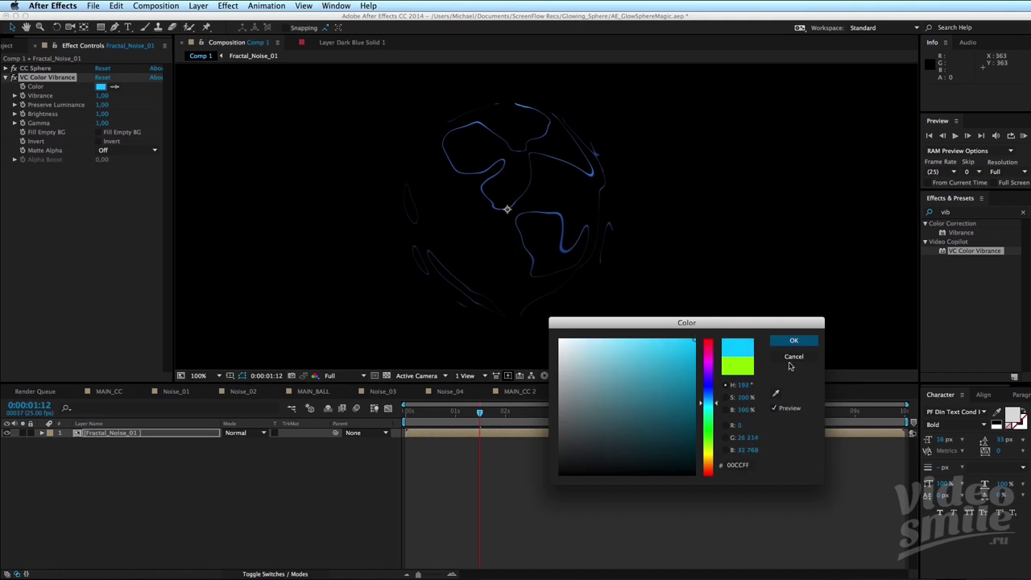
click(791, 339)
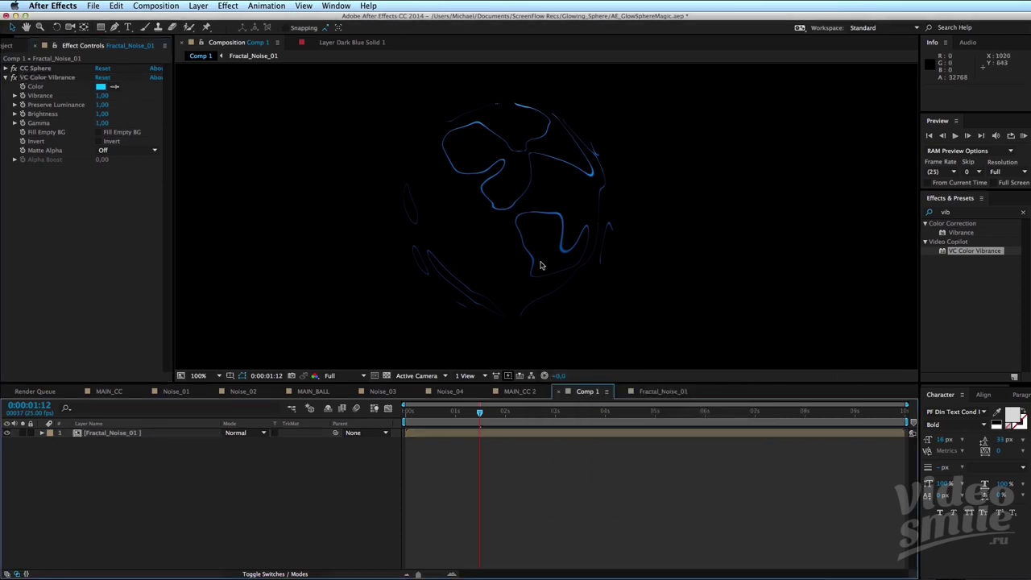
RAM preview the cyan sphere animation and stop it at the current frame.
key(KP_0)
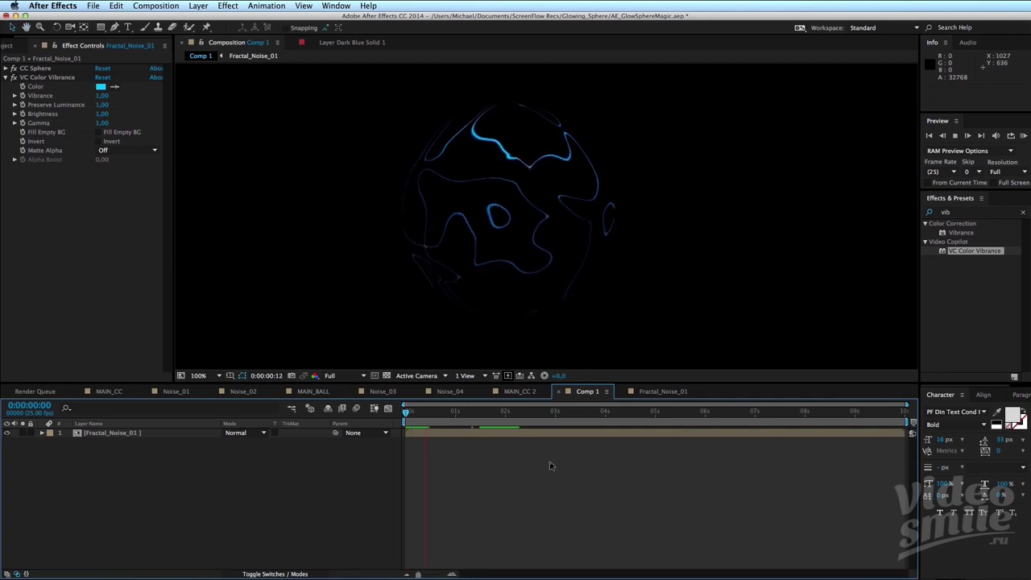
key(super+Tab)
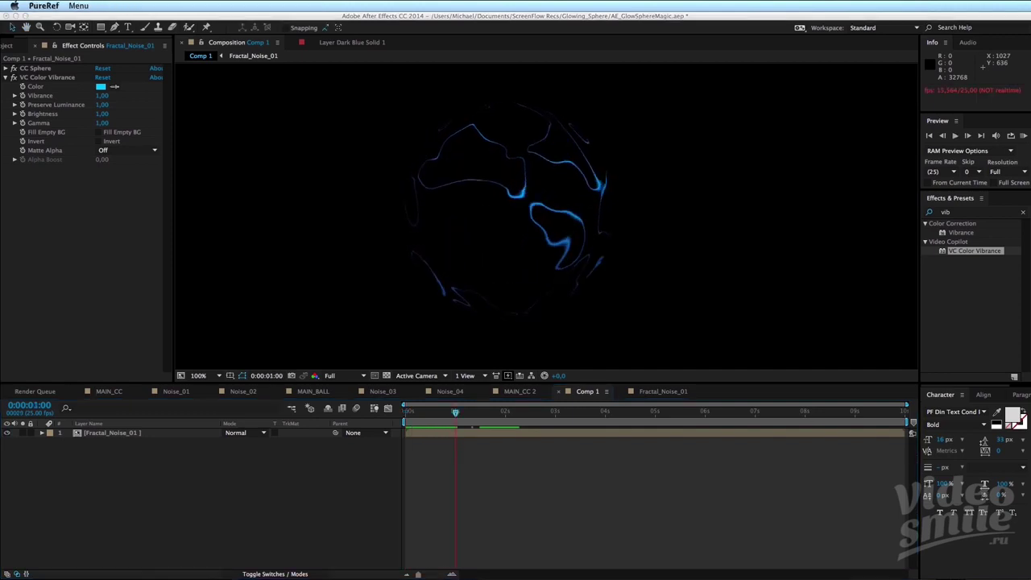
click(599, 478)
click(488, 223)
click(970, 214)
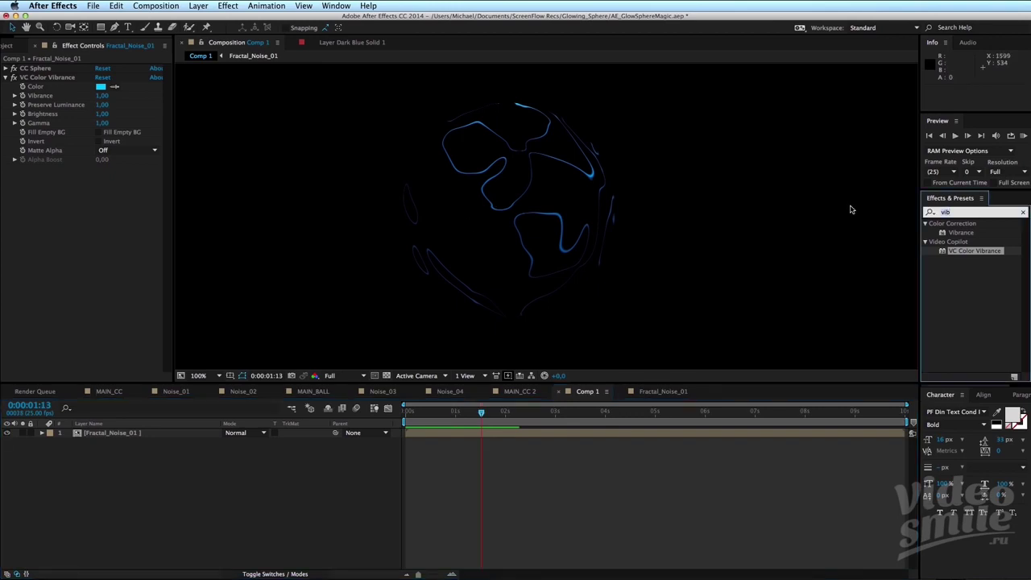
Apply Glow to Fractal_Noise_01 and set its Glow Threshold to 30%.
text(glow)
scroll(955, 306, down, 2)
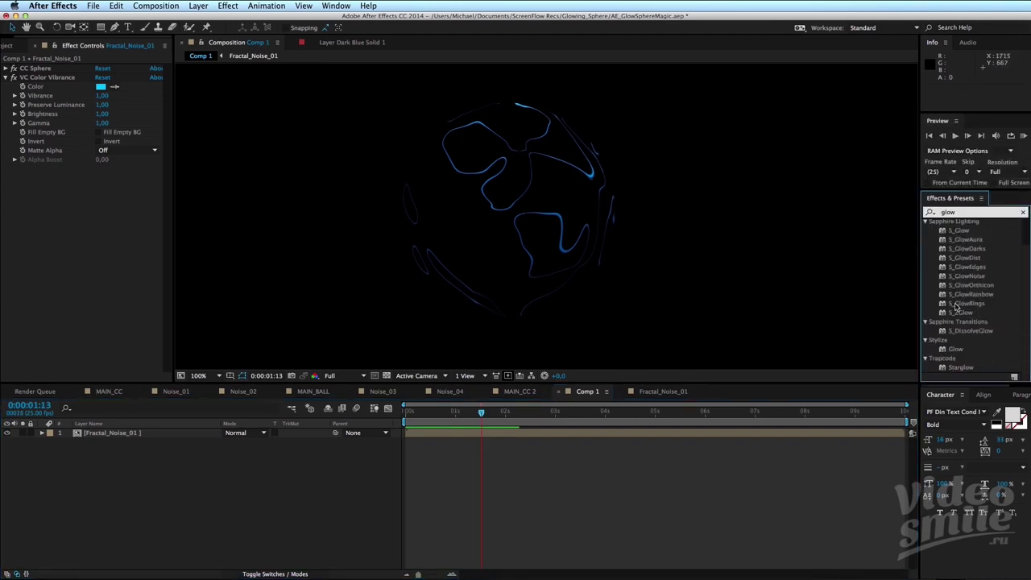
drag(954, 349, 478, 436)
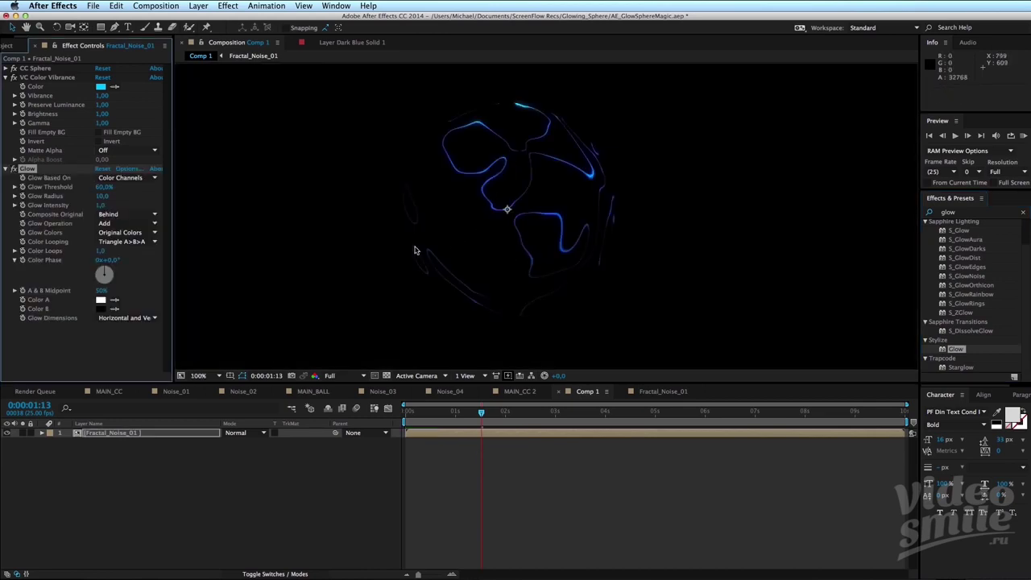
click(105, 188)
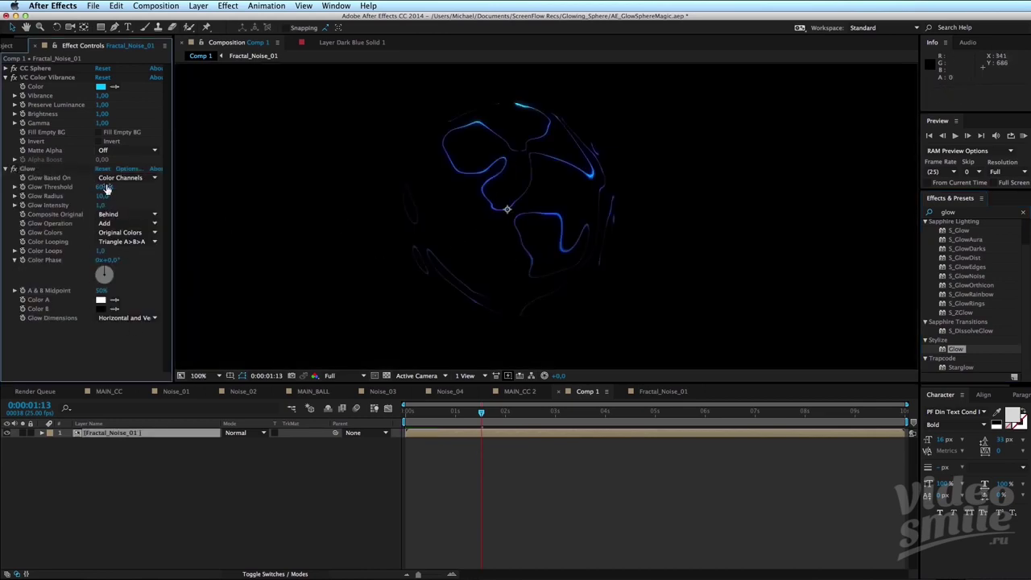
mouse_move(103, 193)
mouse_down()
mouse_move(71, 188)
mouse_move(200, 196)
mouse_move(58, 197)
mouse_up()
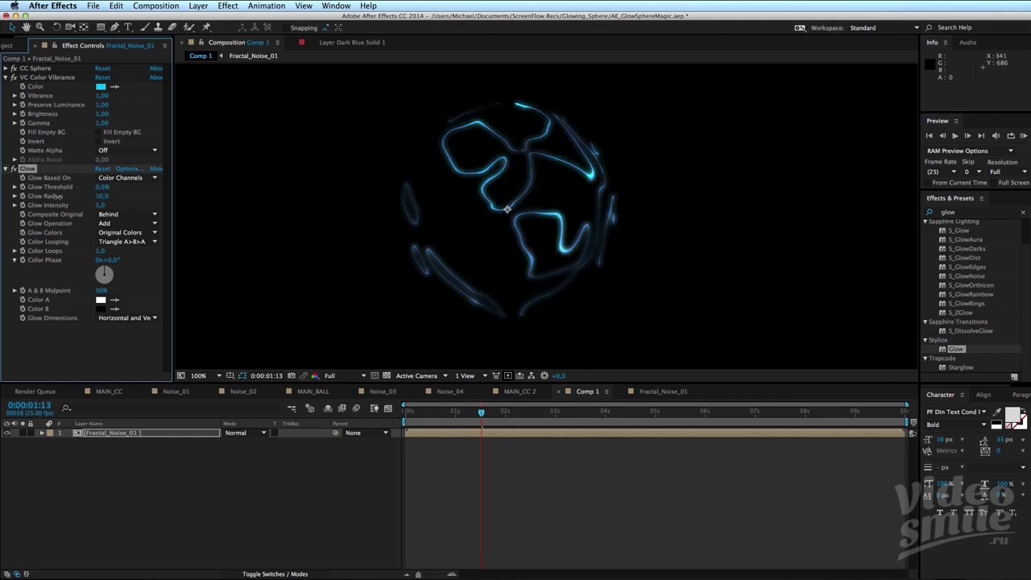
key(cmd+z)
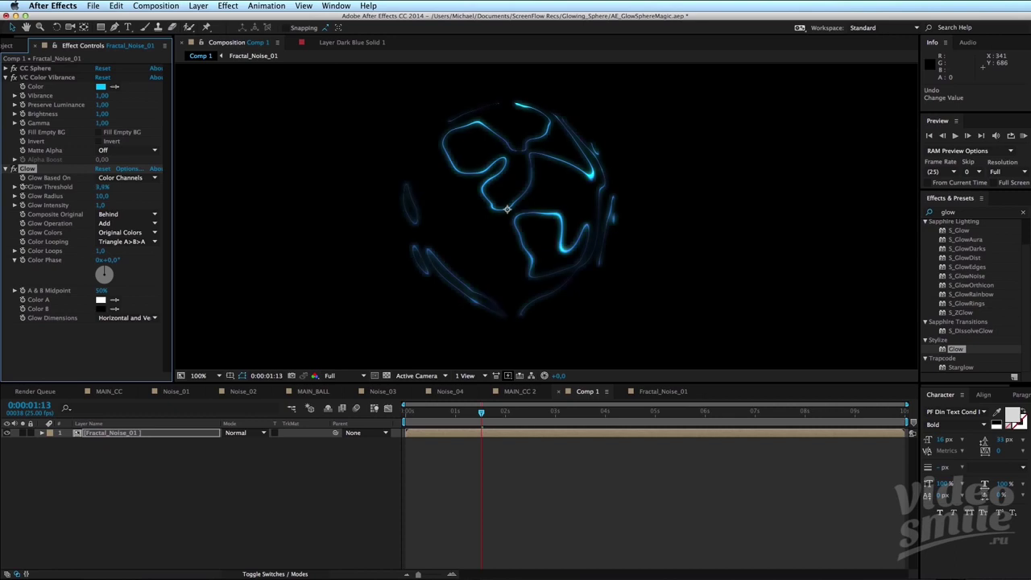
scroll(533, 178, up, 1)
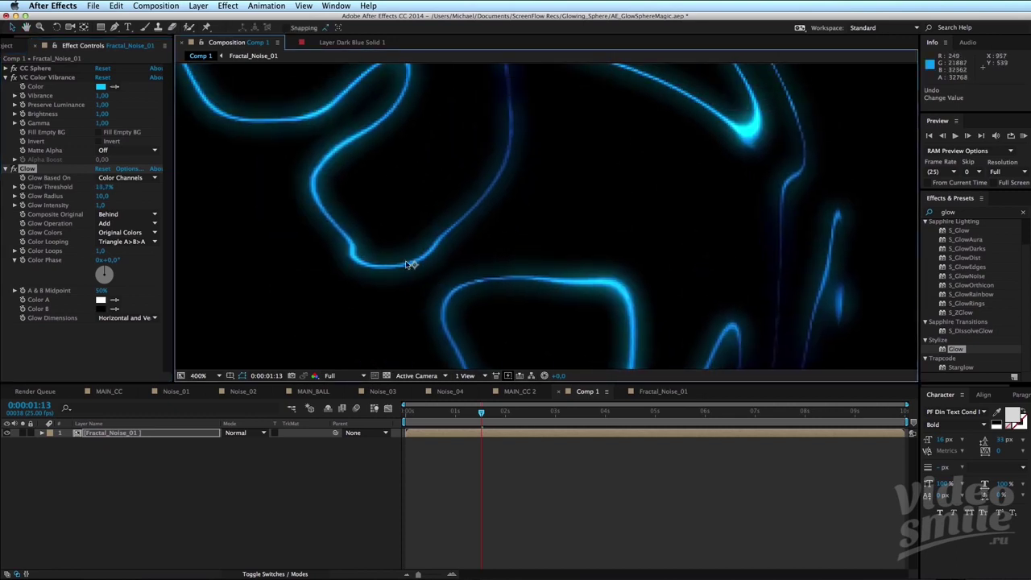
click(102, 189)
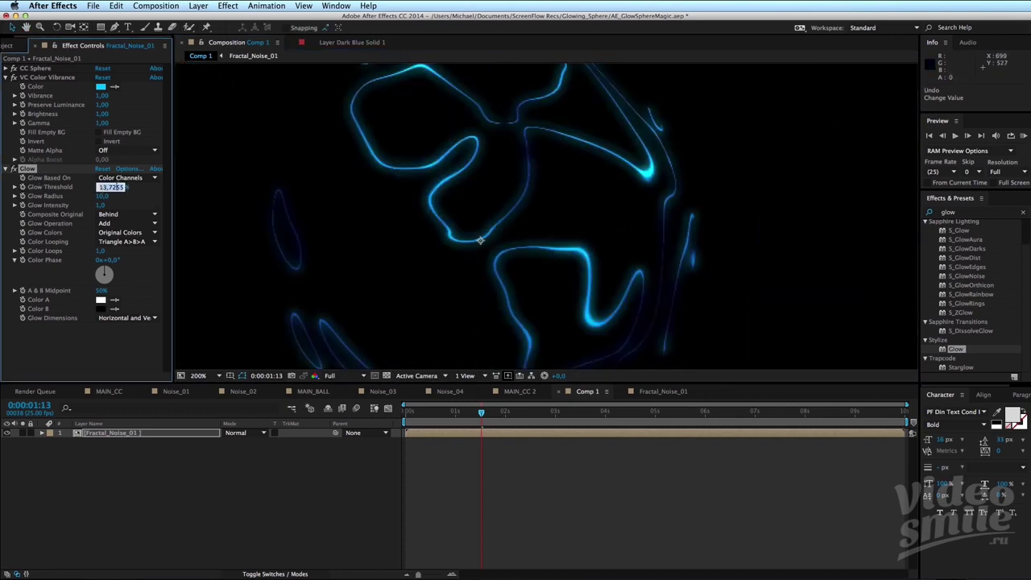
text(30)
key(Return)
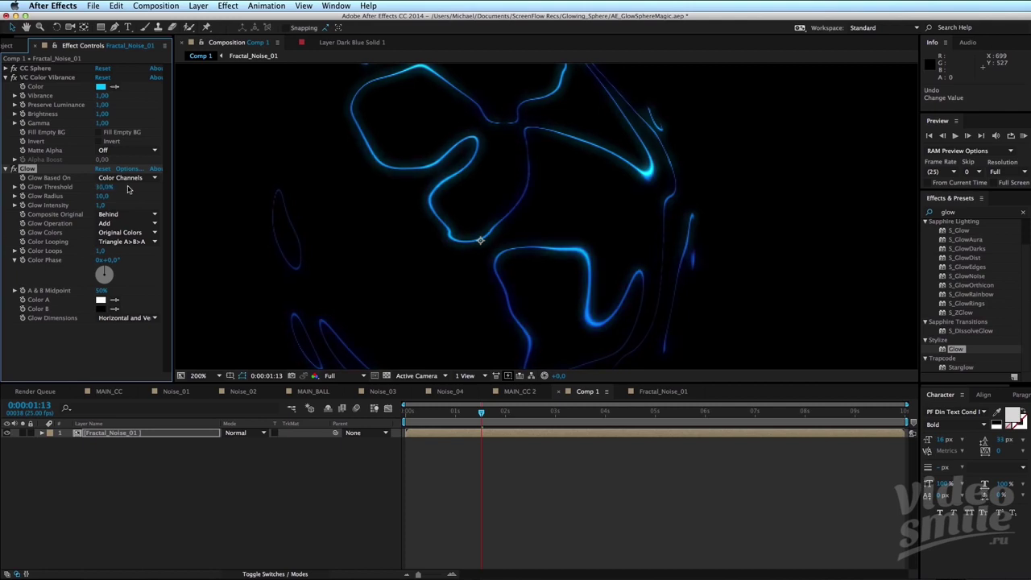
RAM preview the glowing sphere at 200%, trying and undoing another threshold value.
scroll(415, 269, down, 1)
scroll(414, 269, down, 1)
scroll(422, 275, up, 1)
key(KP_0)
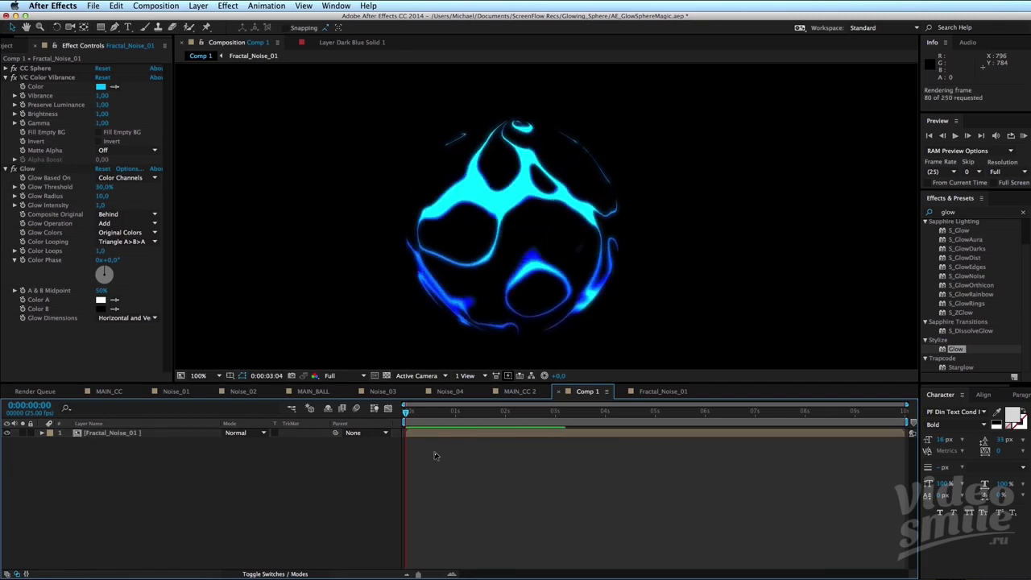
click(534, 464)
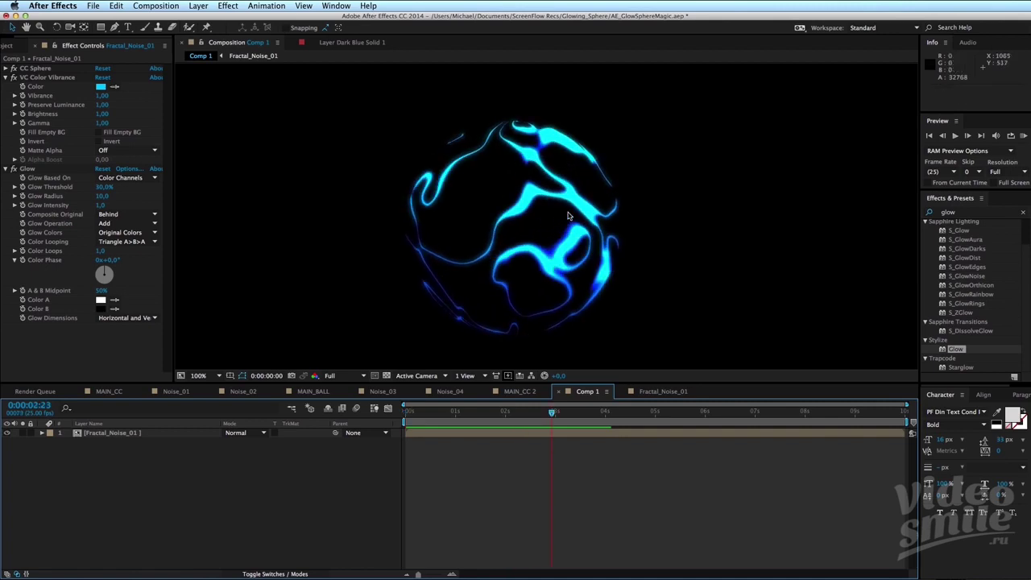
key(period)
drag(104, 191, 138, 189)
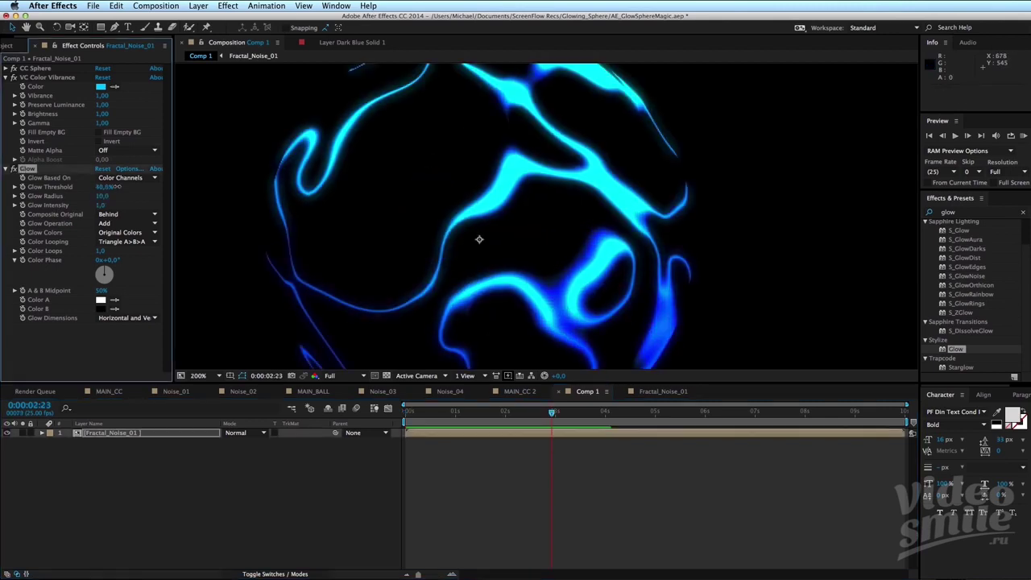
key(ctrl+z)
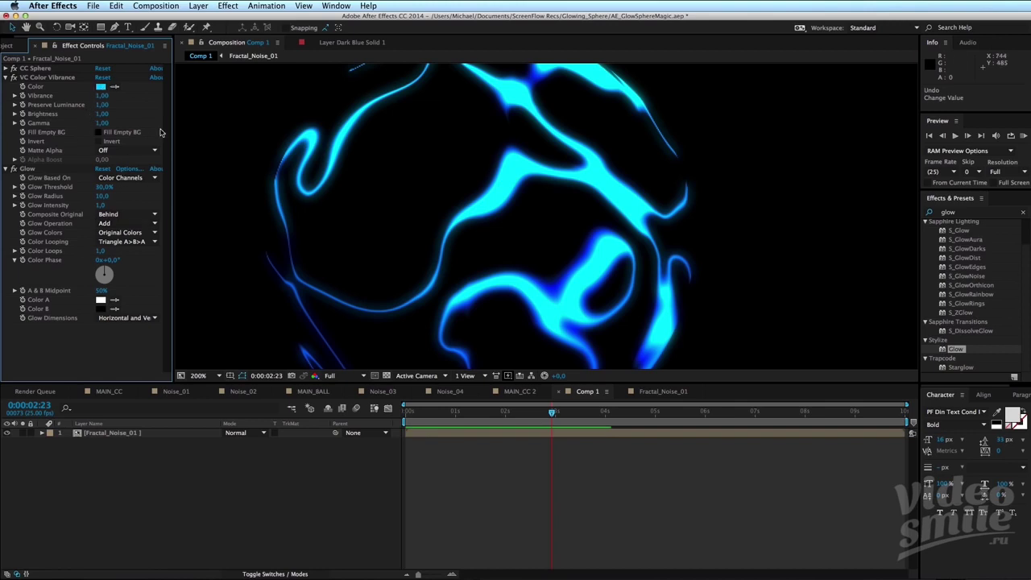
Set VC Color Vibrance Brightness on Fractal_Noise_01 to 1.40.
click(39, 77)
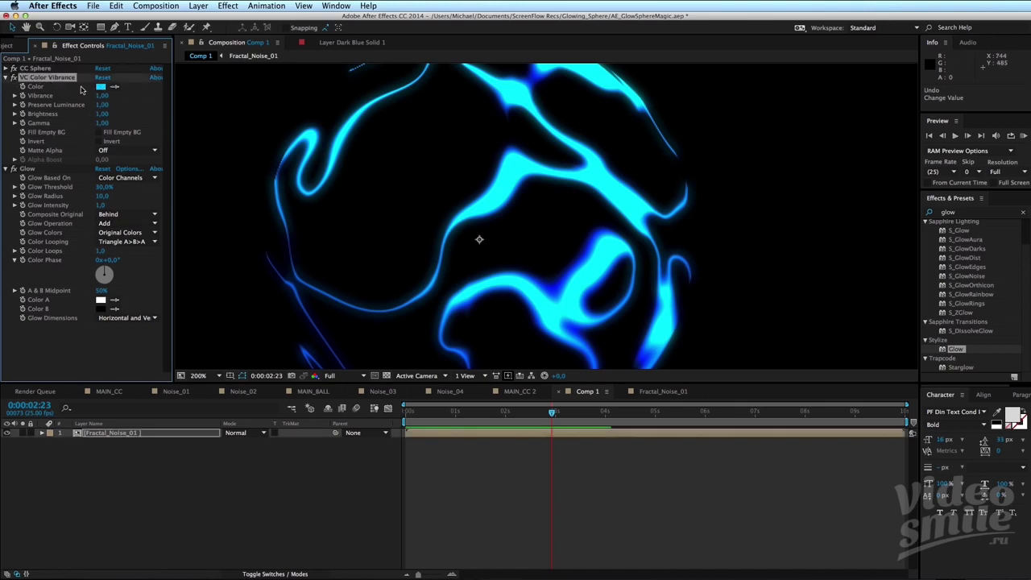
drag(102, 113, 145, 112)
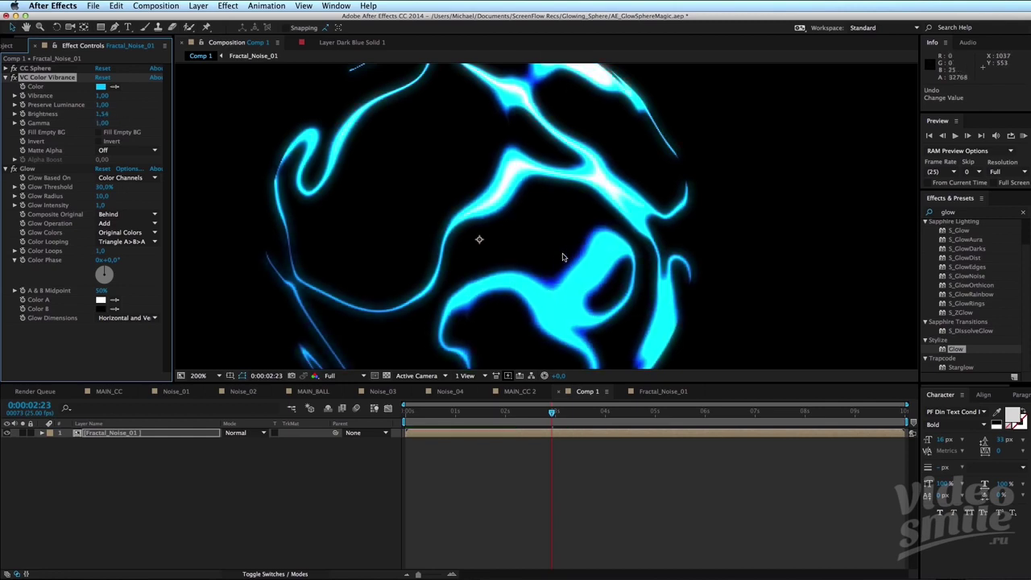
click(102, 115)
text(,4)
key(Return)
key(comma)
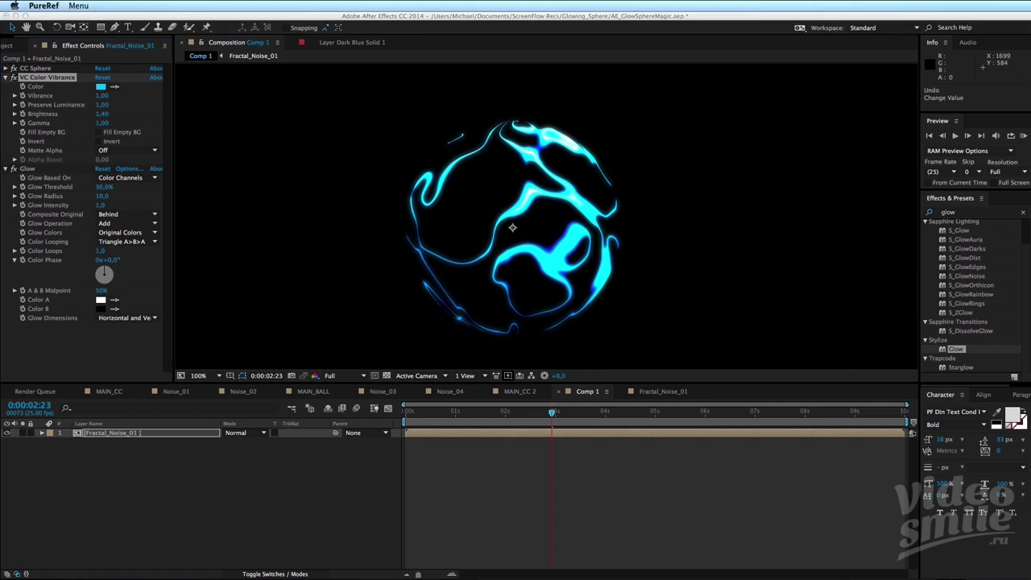
RAM preview the cyan sphere animation in Comp 1 from the start.
click(622, 462)
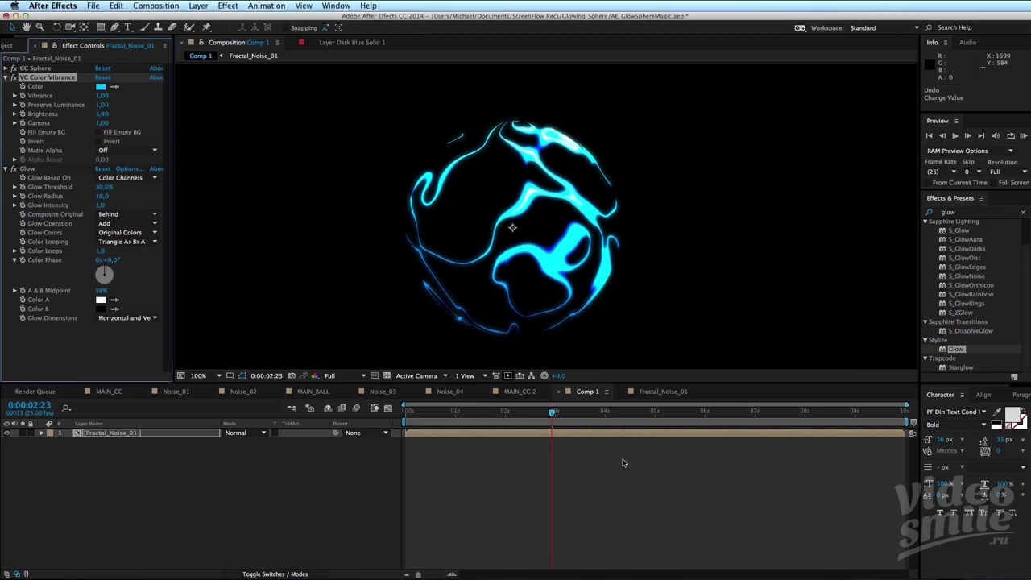
key(KP_0)
key(comma)
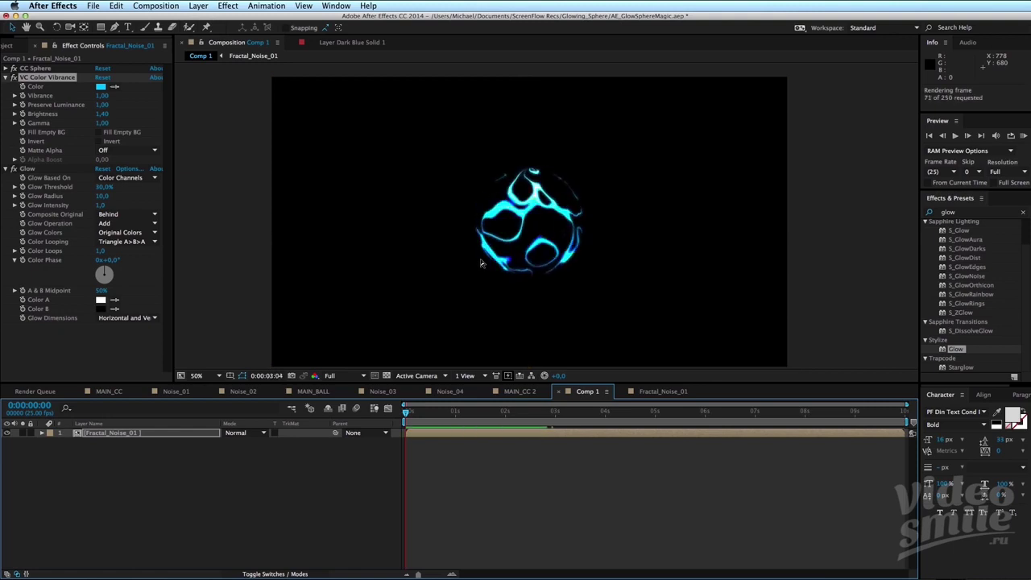
Set Fractal_Noise_01's blend mode to Screen.
click(480, 263)
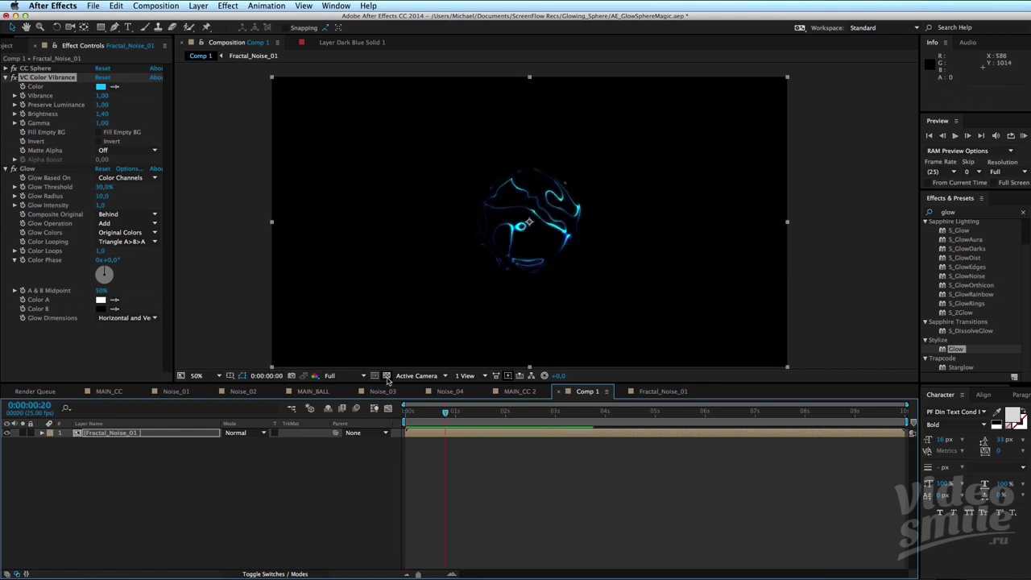
click(386, 376)
click(385, 376)
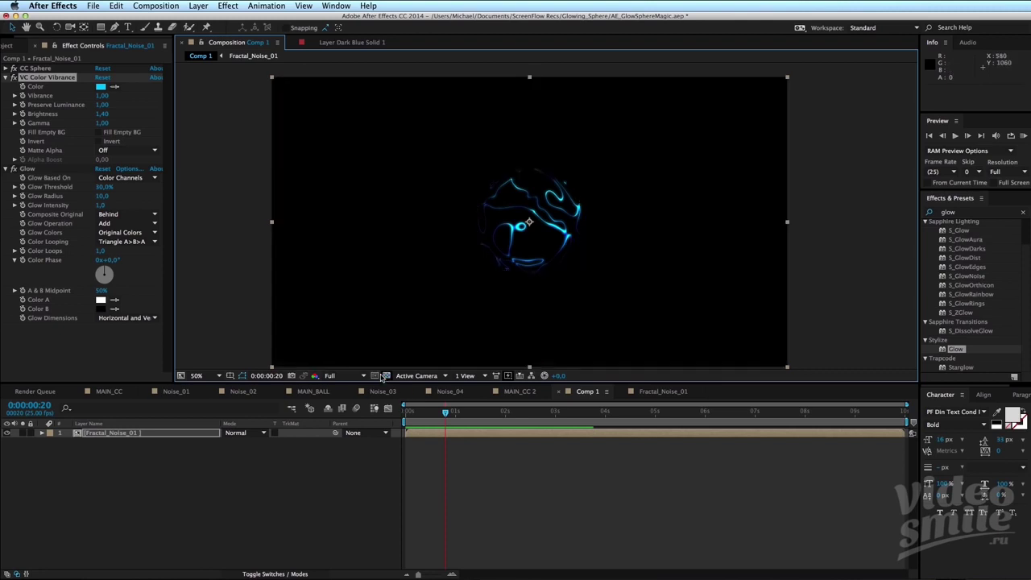
click(196, 491)
click(158, 435)
click(250, 435)
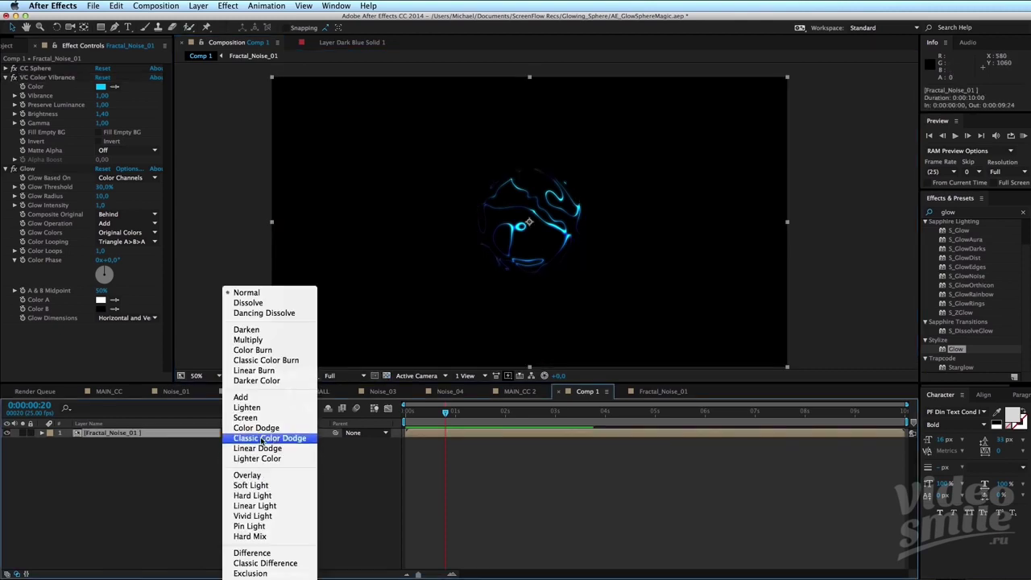
click(270, 418)
click(470, 489)
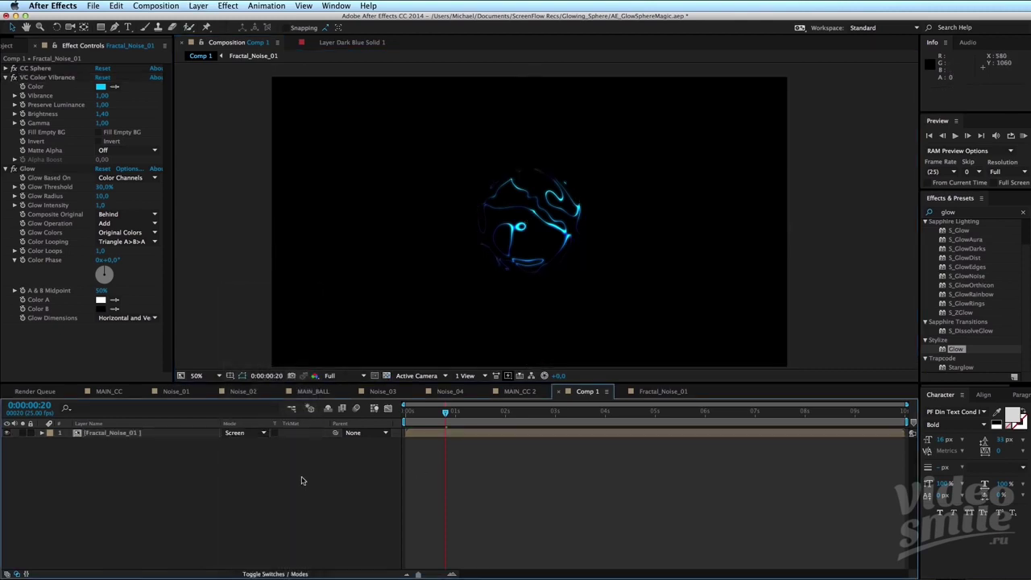
Create Dark Blue Solid 3 and place it below Fractal_Noise_01.
key(ctrl+y)
click(306, 376)
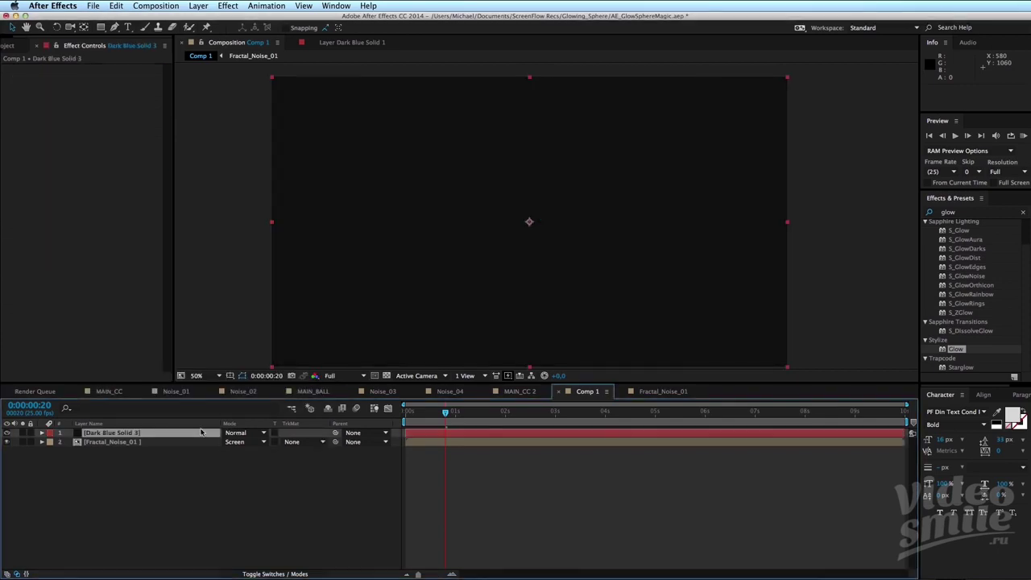
drag(185, 432, 236, 511)
click(236, 511)
Preview the glowing sphere over the dark blue backdrop.
key(period)
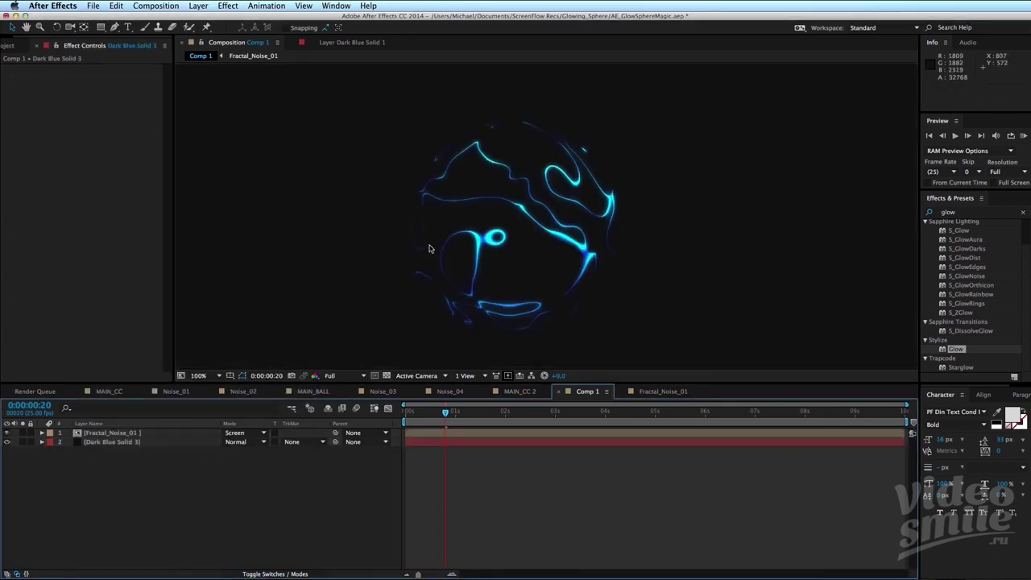
key(space)
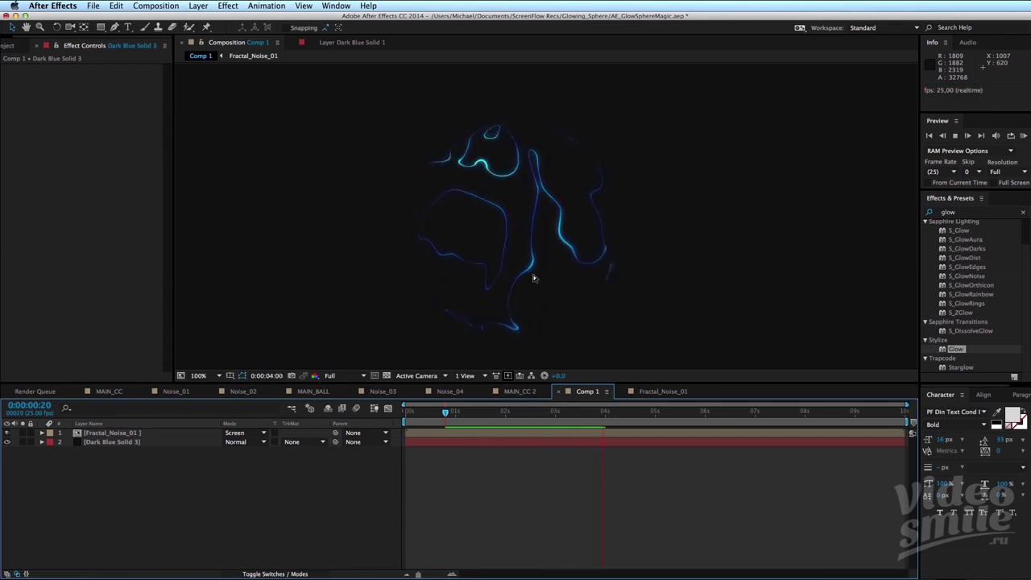
key(space)
key(comma)
key(space)
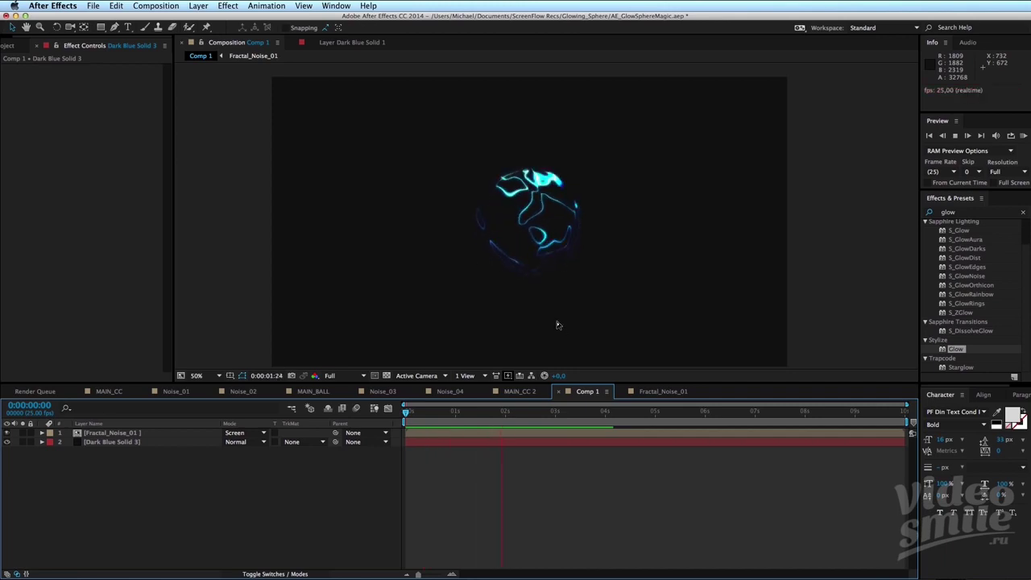
key(space)
click(118, 434)
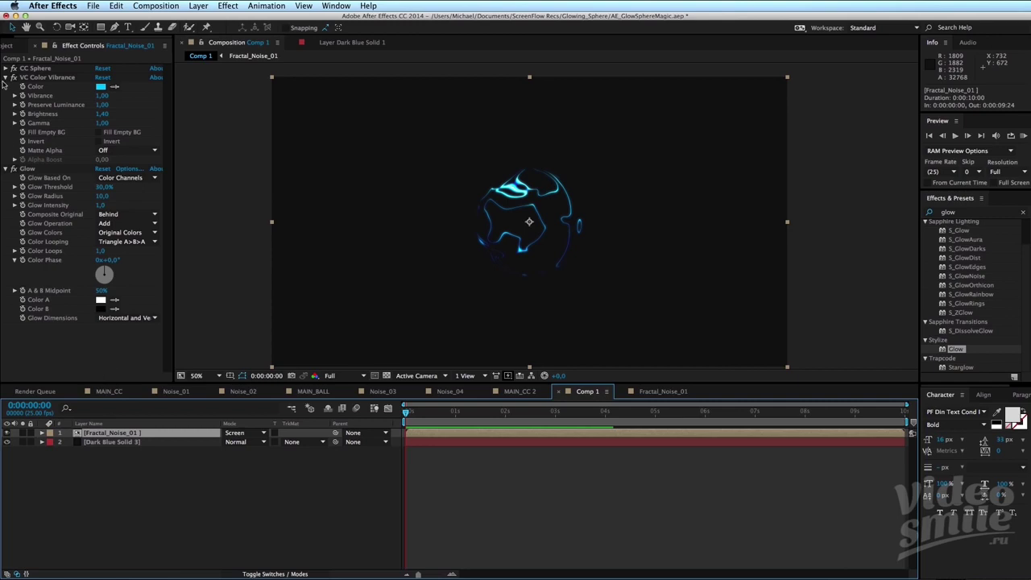
Rename Comp 1 to MAIN_MAGIC_SPHERE in Composition Settings.
click(4, 77)
click(5, 87)
click(14, 46)
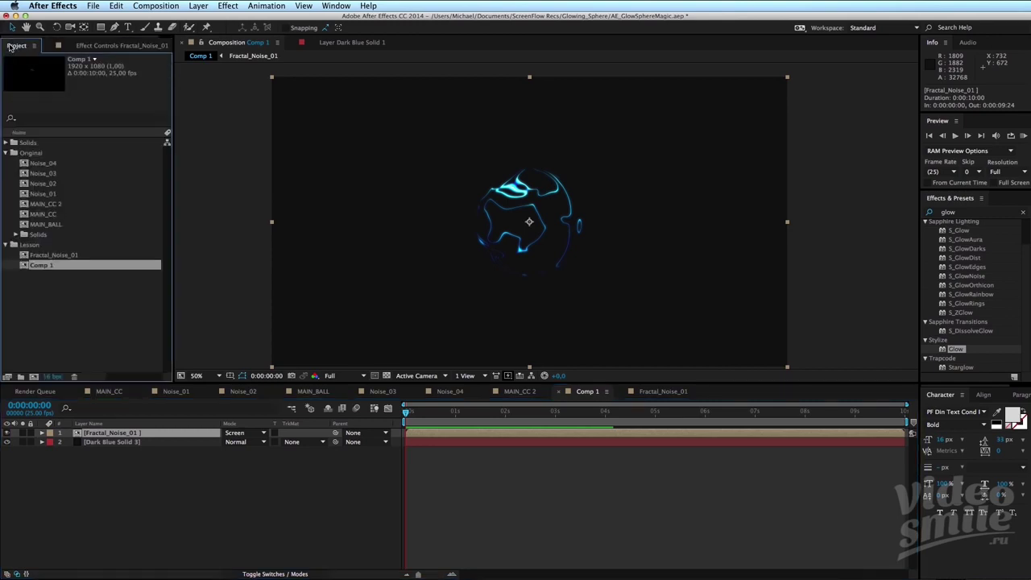
click(517, 528)
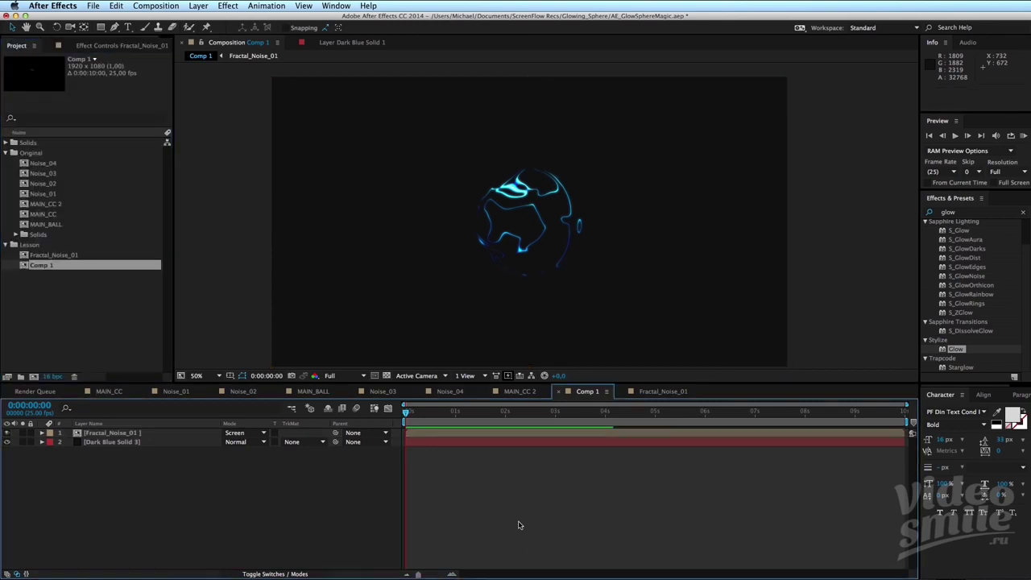
key(ctrl+k)
text(MAIN_MAGIC_SPHERE)
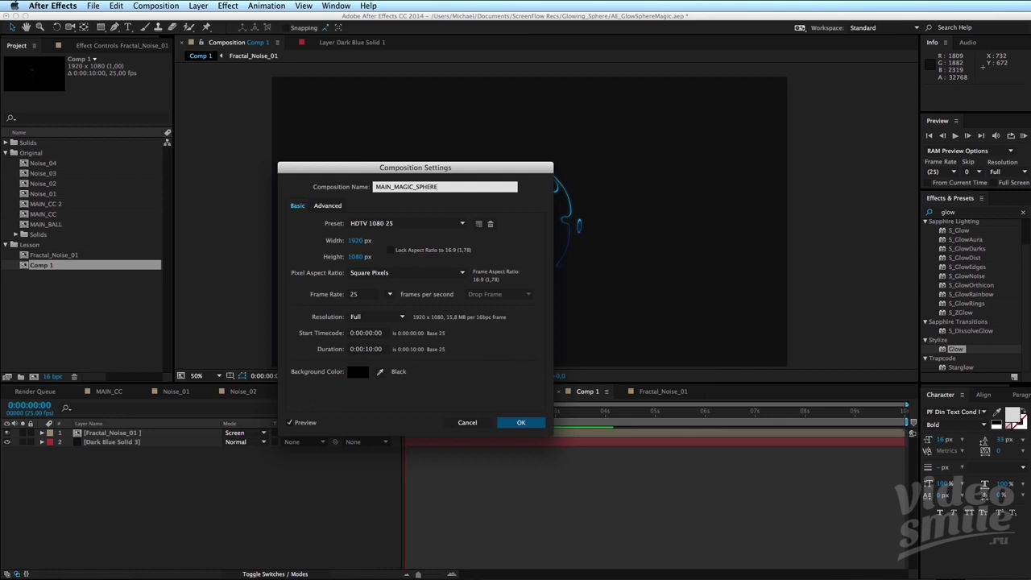
key(Return)
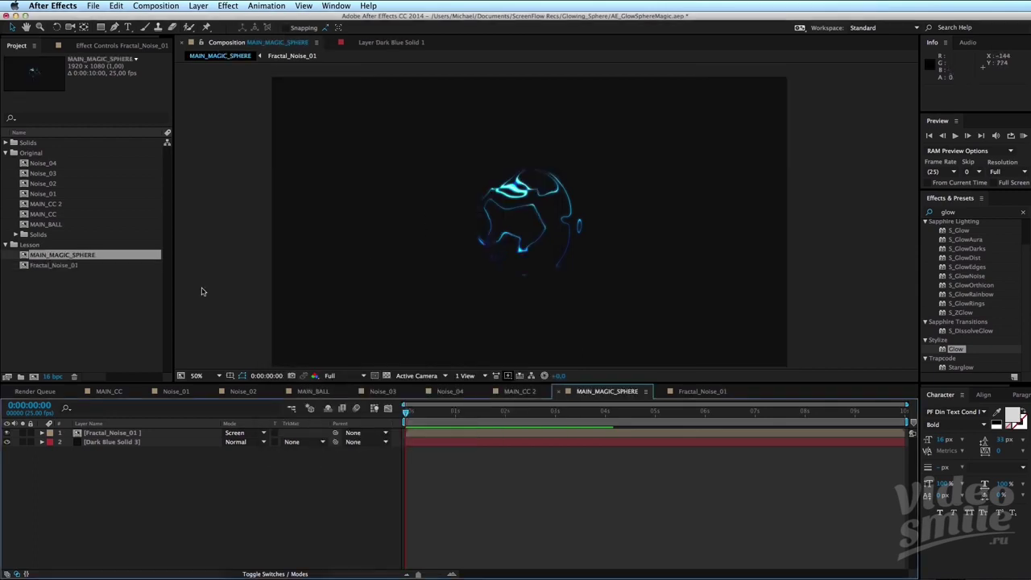
Duplicate Fractal_Noise_01, name the copy Fractal_Noise_02, and open it.
click(61, 266)
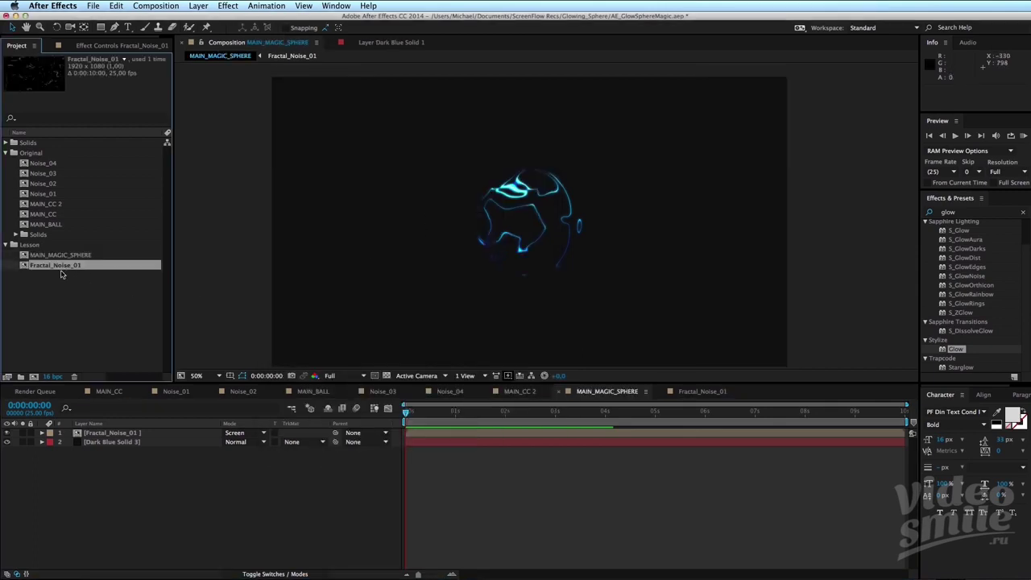
key(ctrl+d)
double_click(78, 266)
key(ctrl+k)
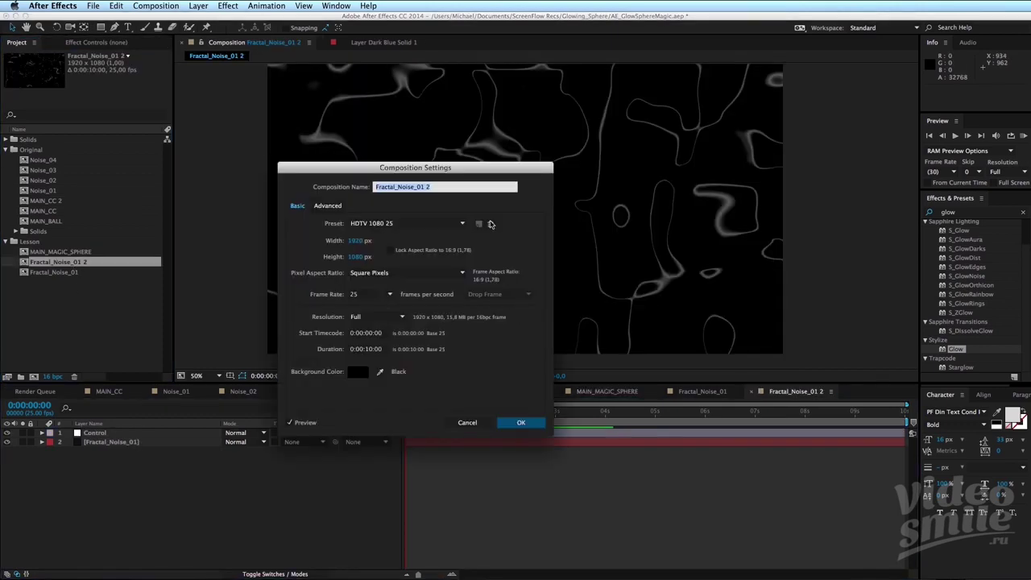
click(425, 186)
key(Return)
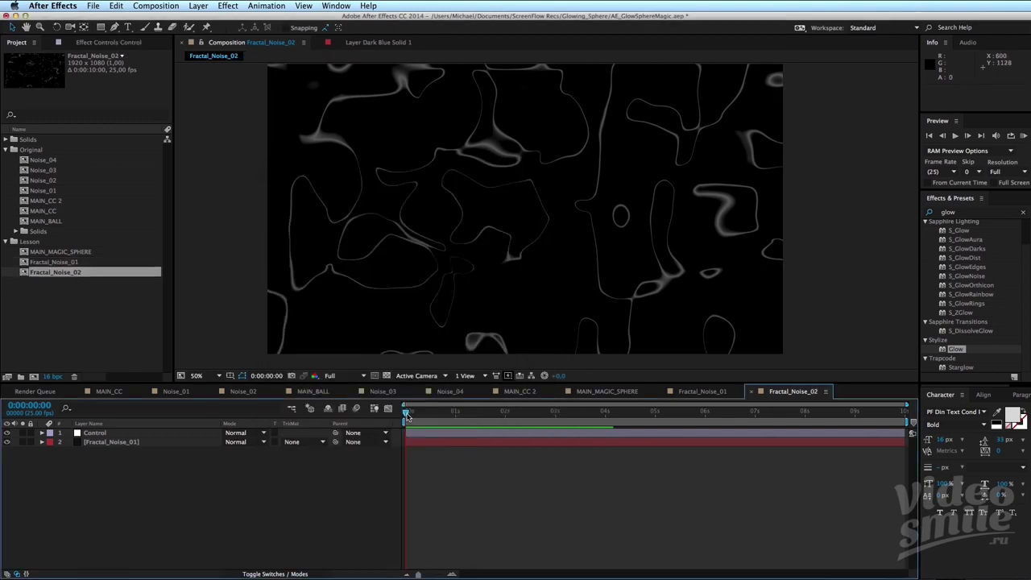
click(631, 512)
drag(426, 420, 408, 420)
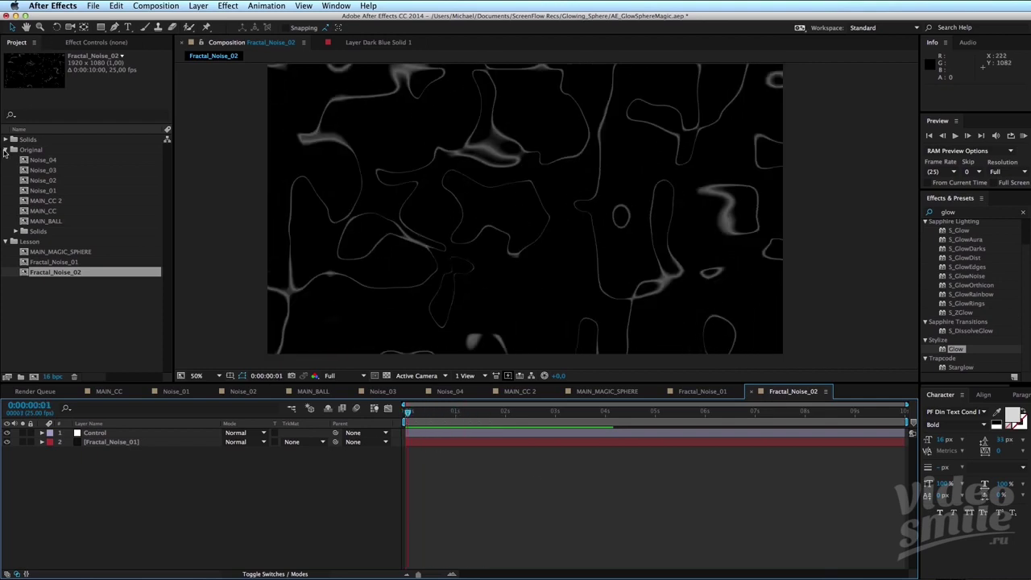
Open MAIN_BALL and preview its original animation.
double_click(46, 223)
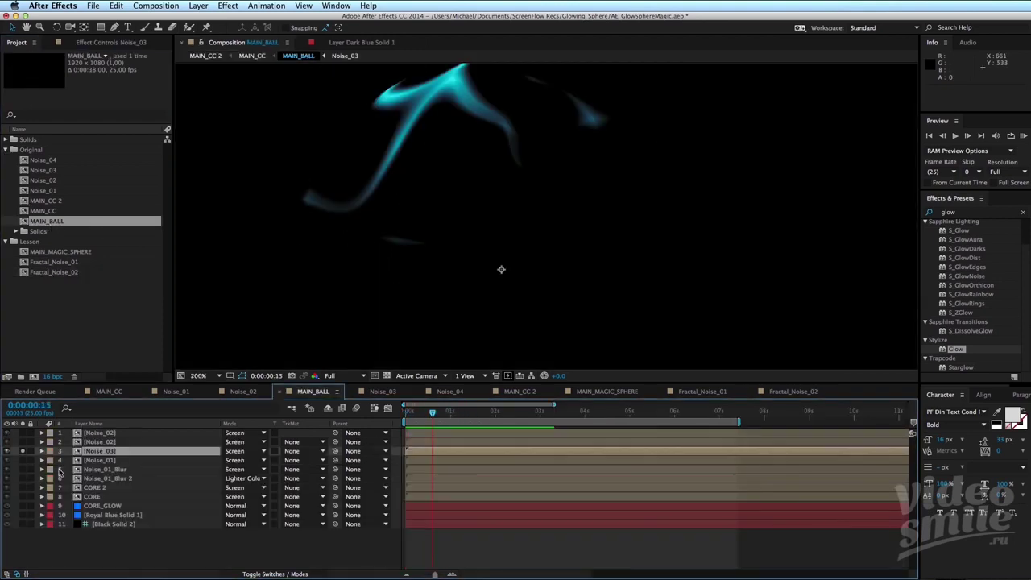
key(comma)
key(space)
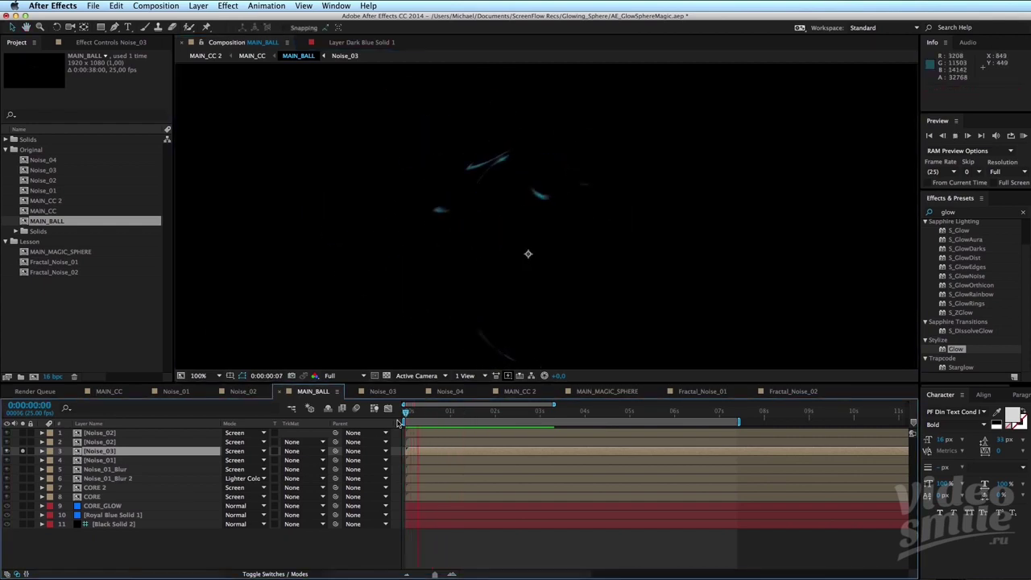
key(space)
drag(473, 419, 391, 415)
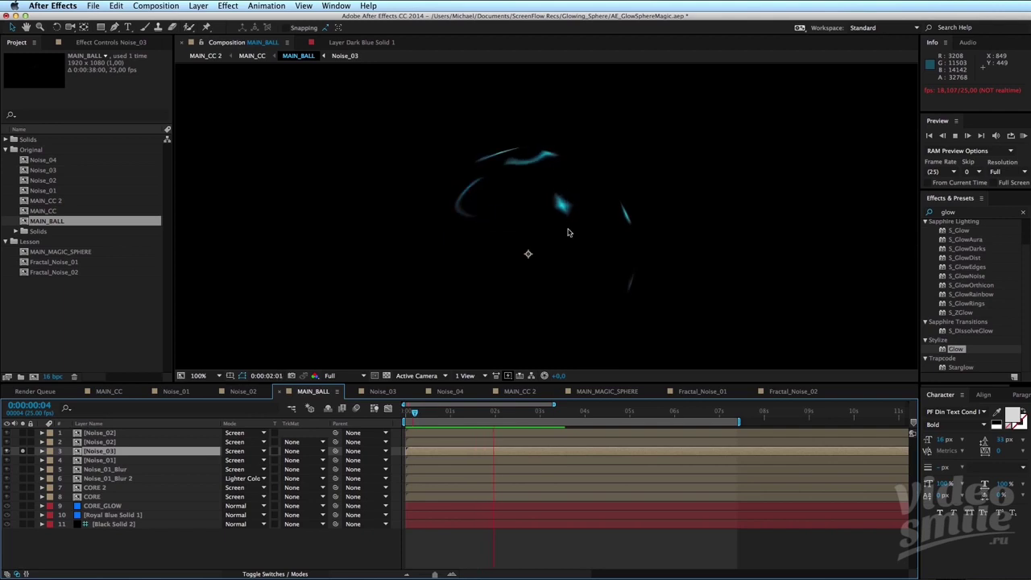
click(47, 298)
Reopen Fractal_Noise_02 and select its Fractal_Noise_01 layer.
click(71, 272)
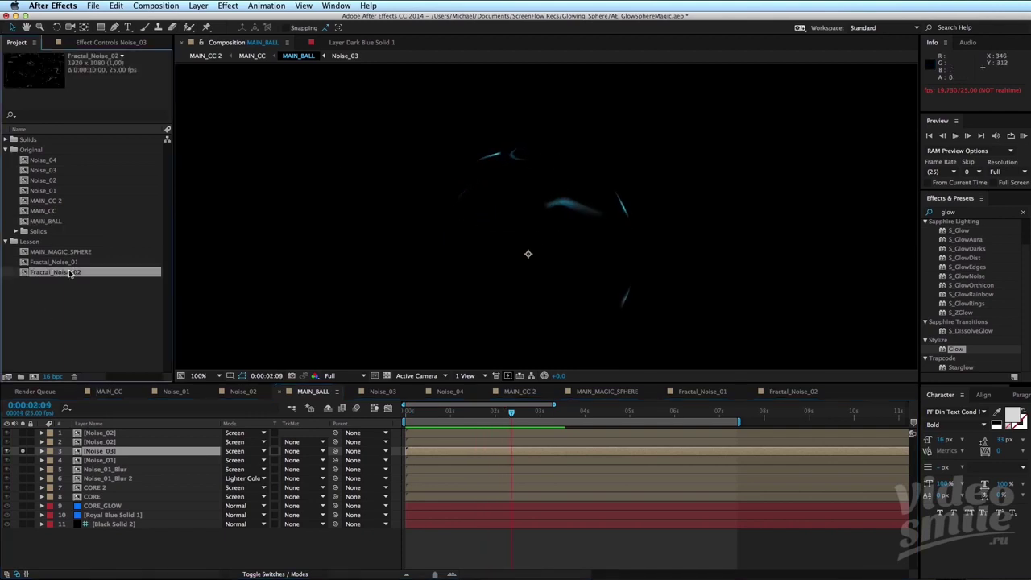
double_click(71, 272)
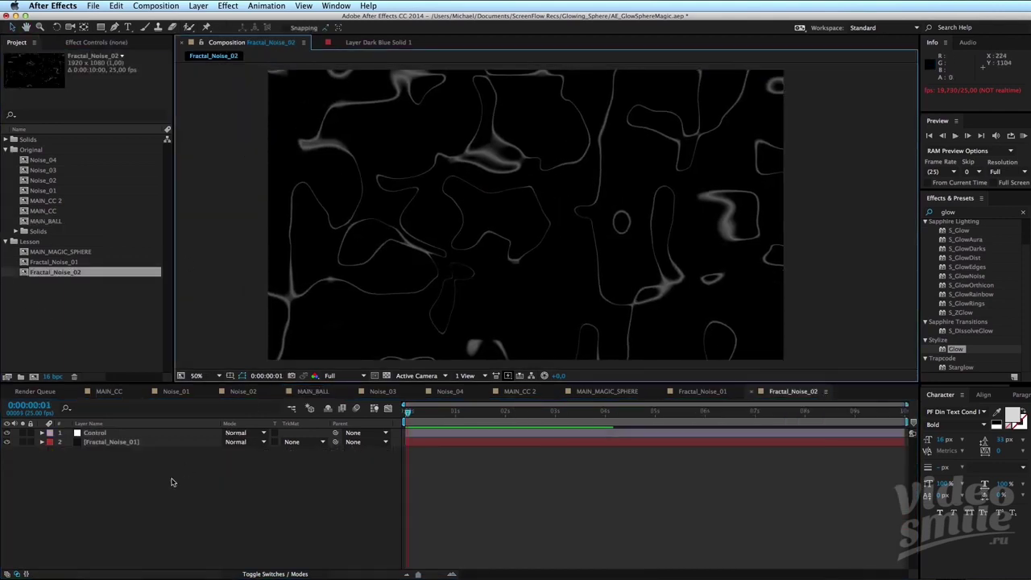
click(117, 441)
Preview the Strings noise, then select the Fractal Noise effect on Fractal_Noise_01.
click(97, 46)
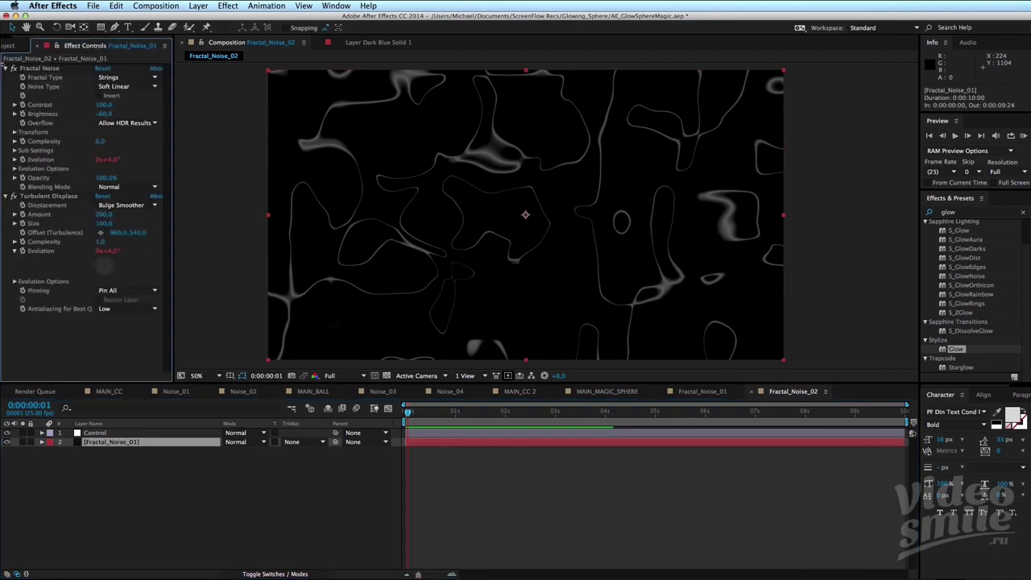
key(space)
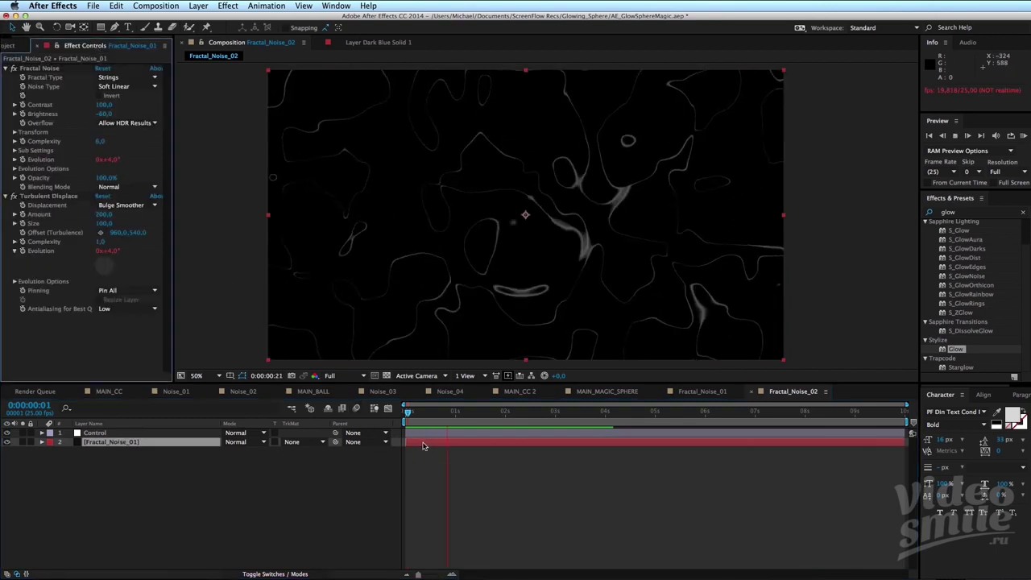
key(space)
key(space)
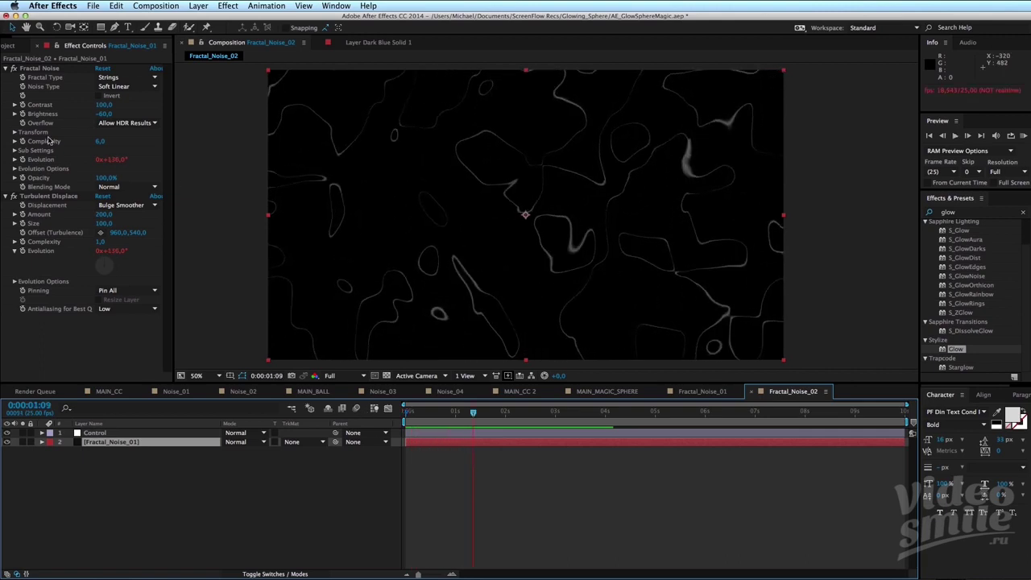
click(95, 432)
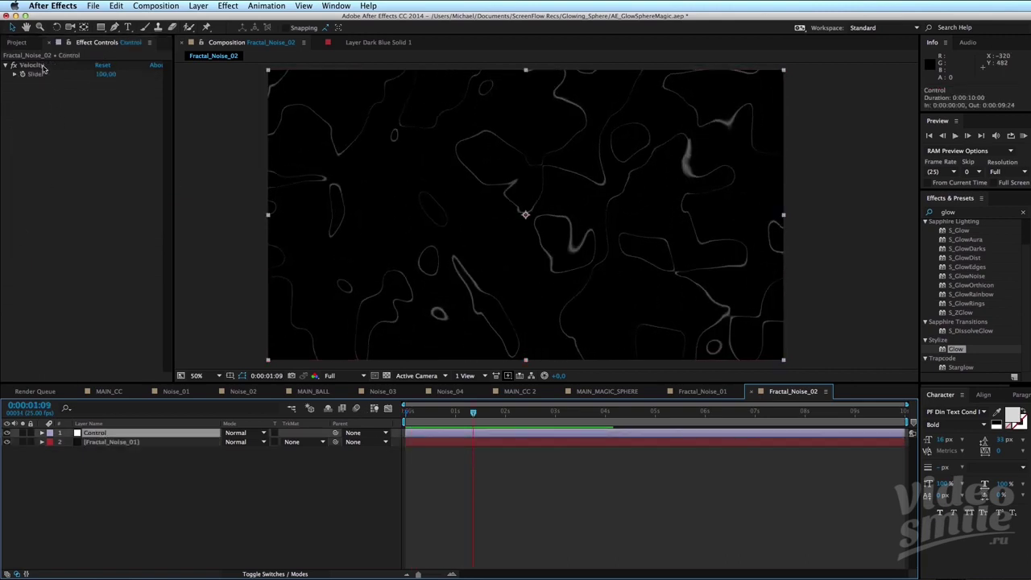
click(111, 441)
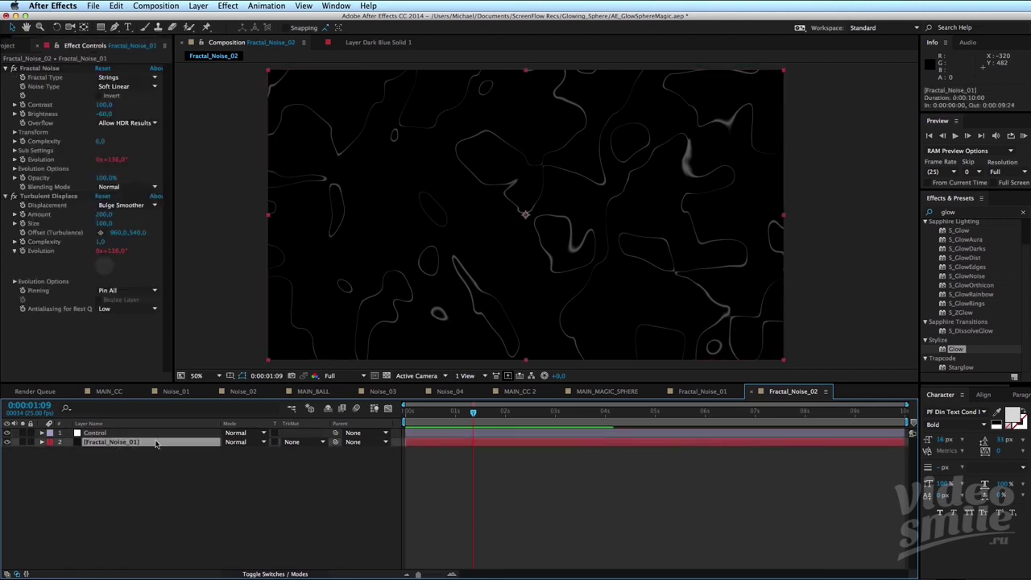
click(10, 198)
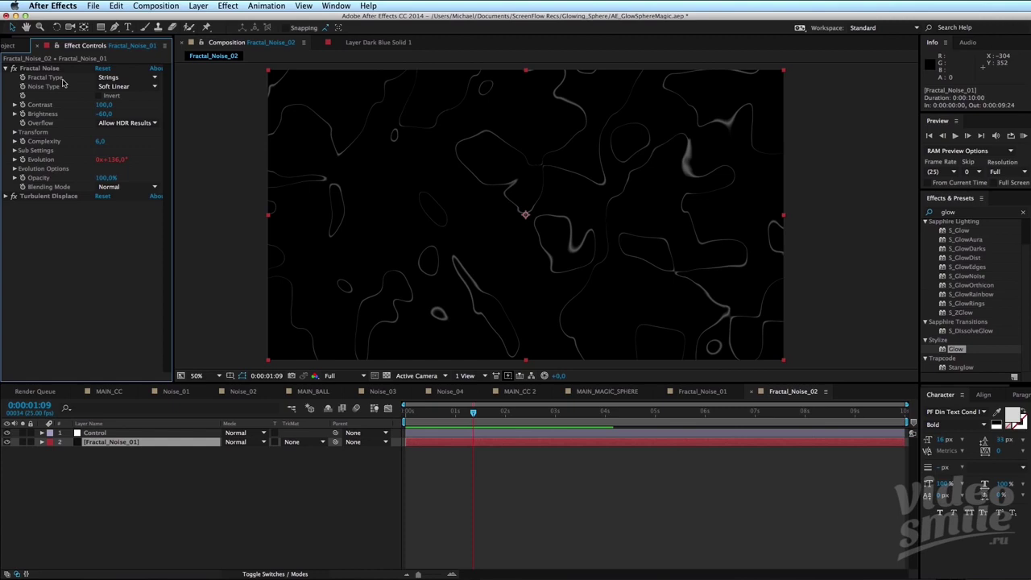
click(59, 69)
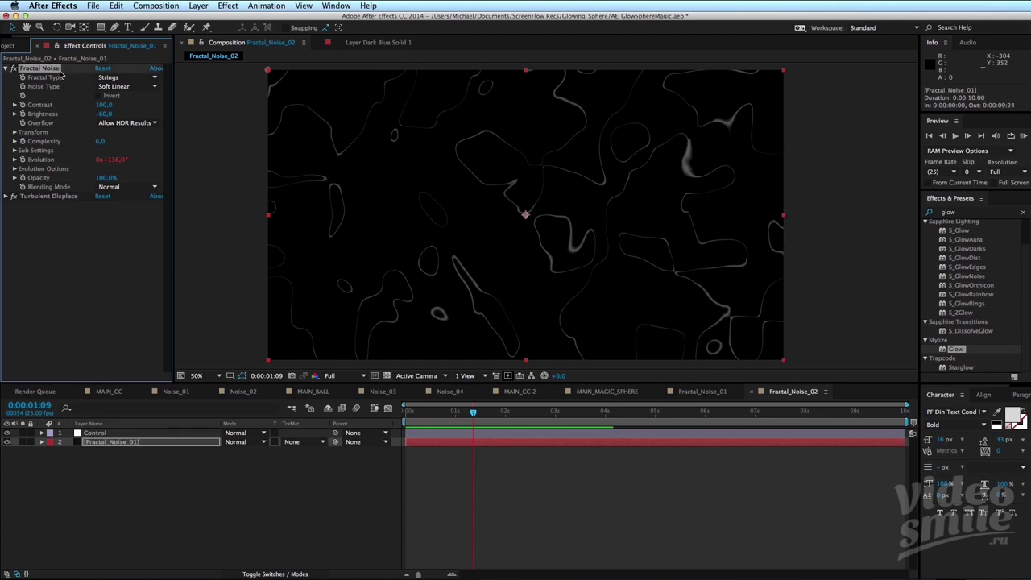
Change Fractal Type to Swirly and Noise Type to Spline, previewing each.
click(101, 80)
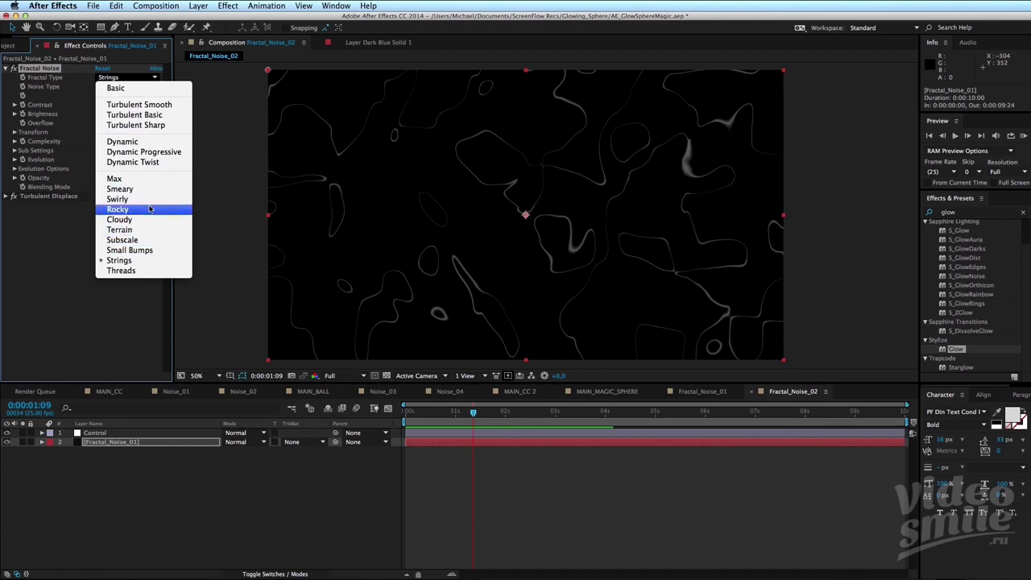
click(117, 199)
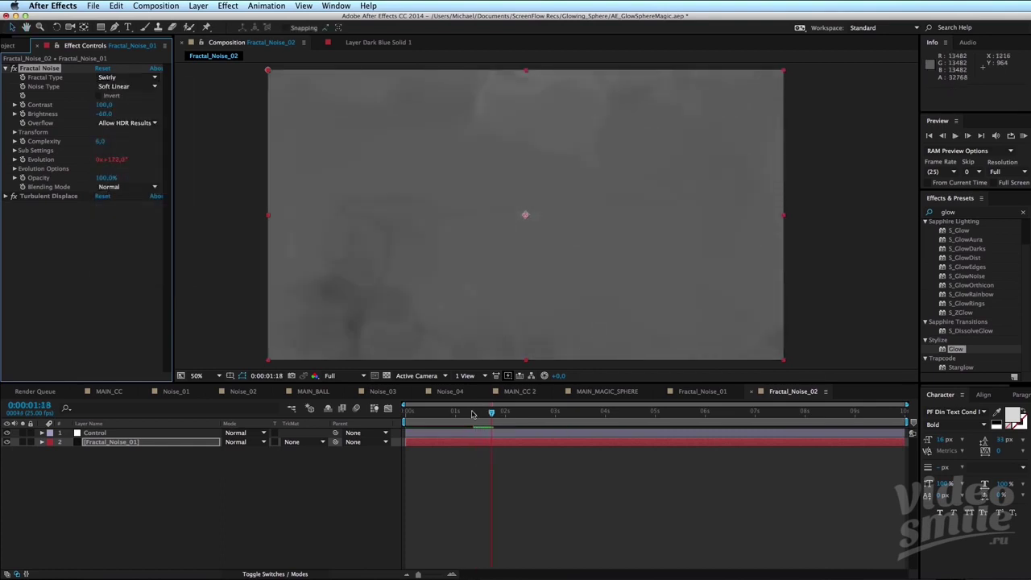
key(KP_0)
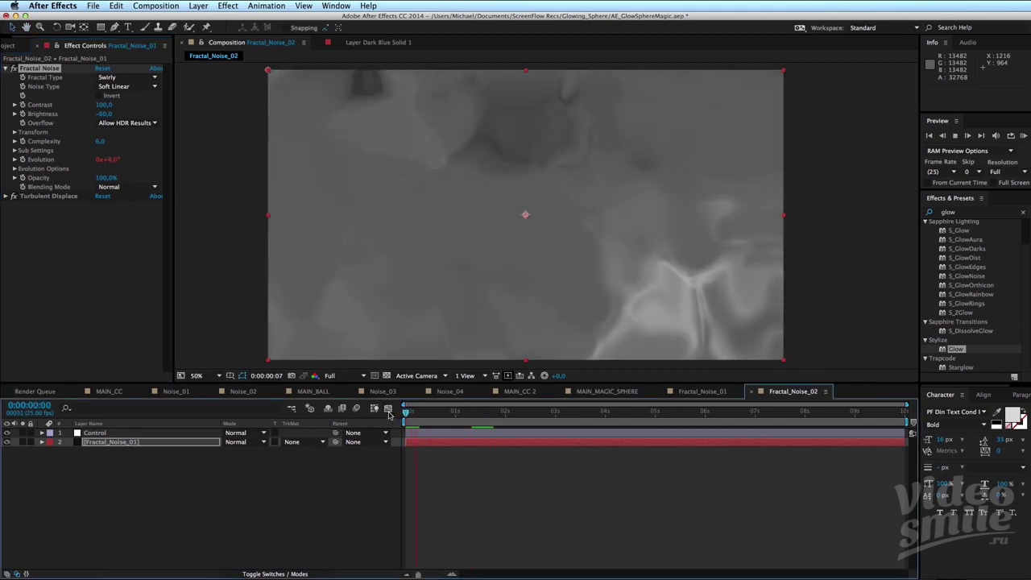
key(space)
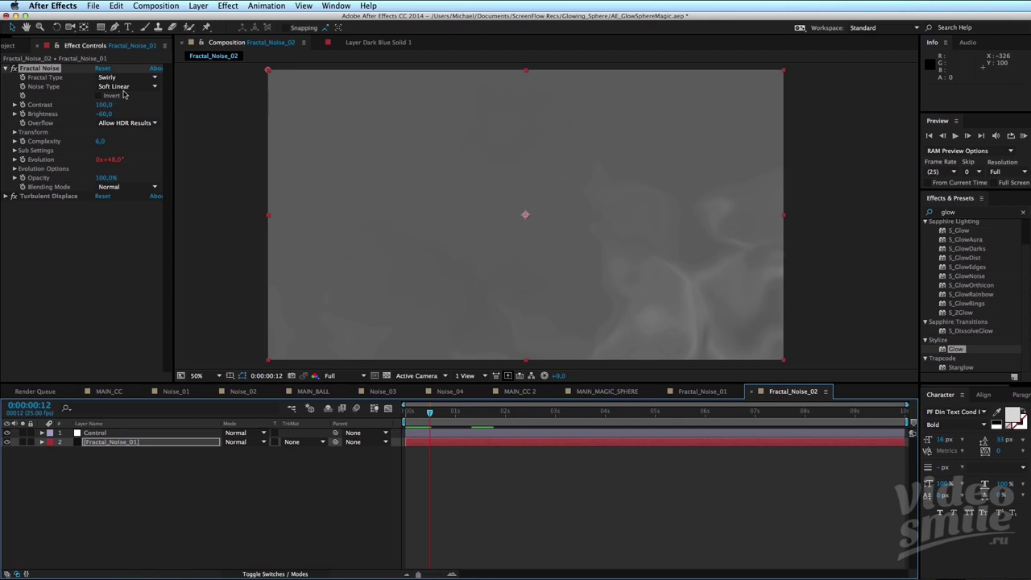
click(127, 86)
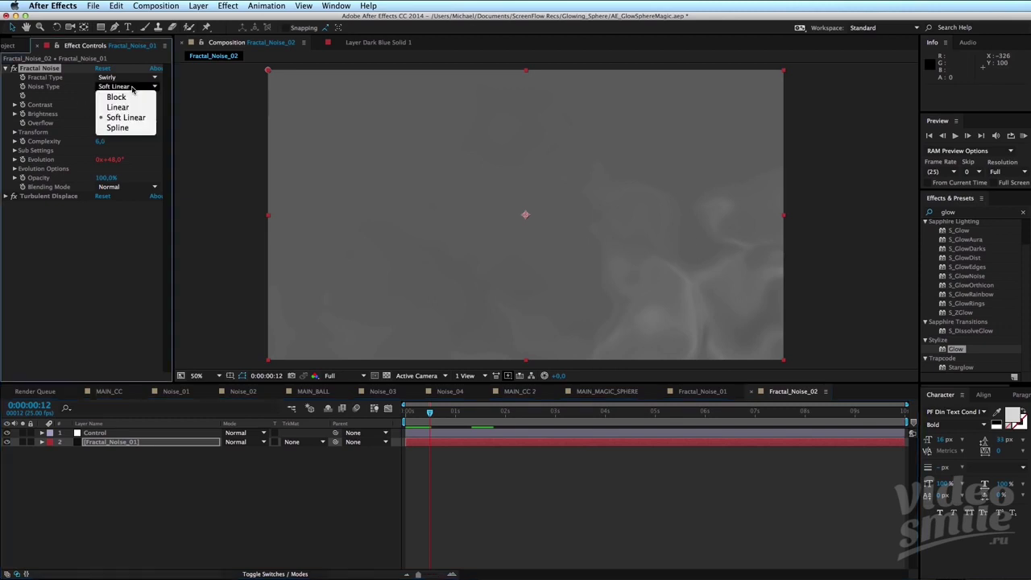
click(118, 128)
key(space)
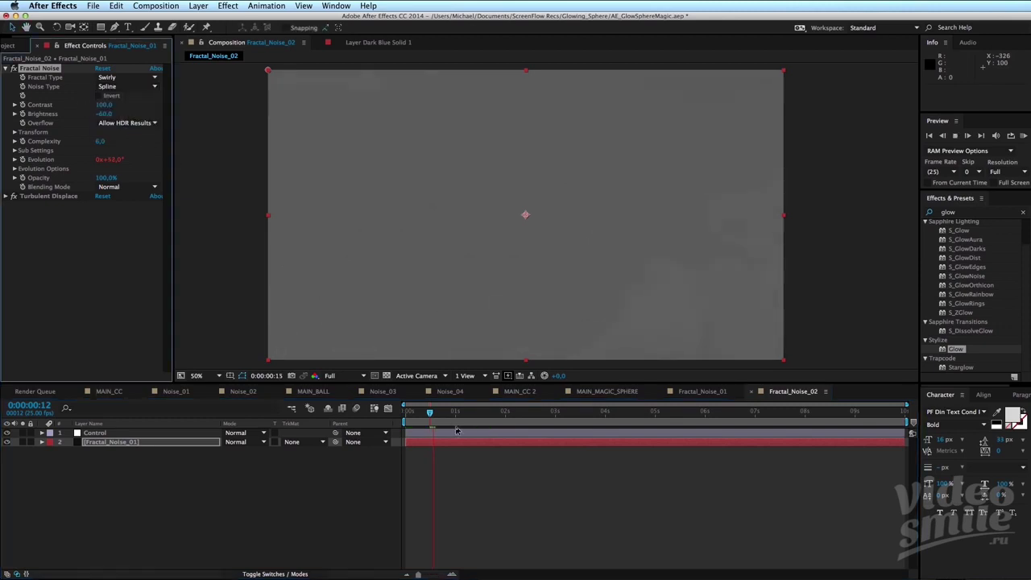
key(space)
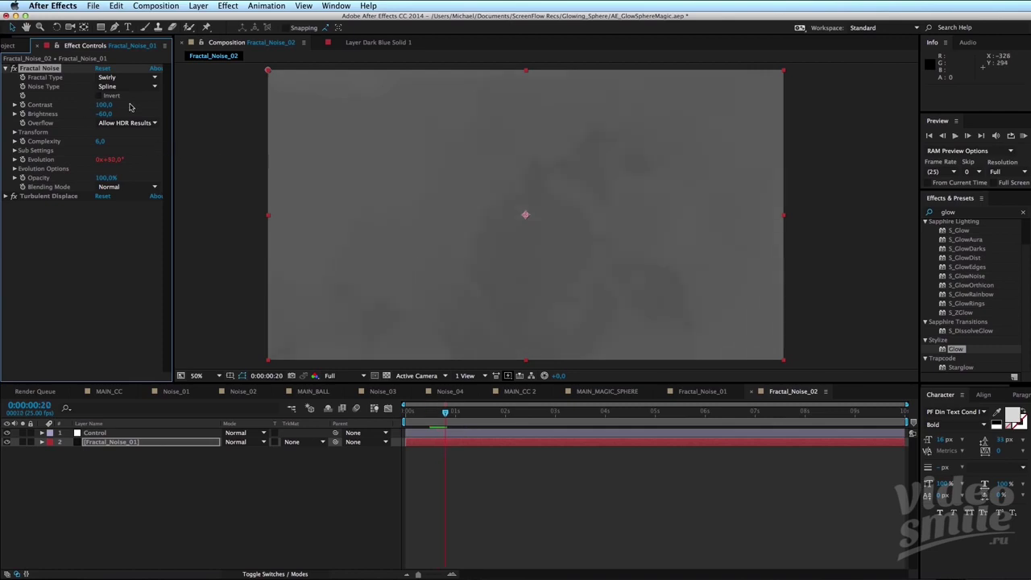
Set the noise Contrast to 110 and Brightness to -28.
click(130, 107)
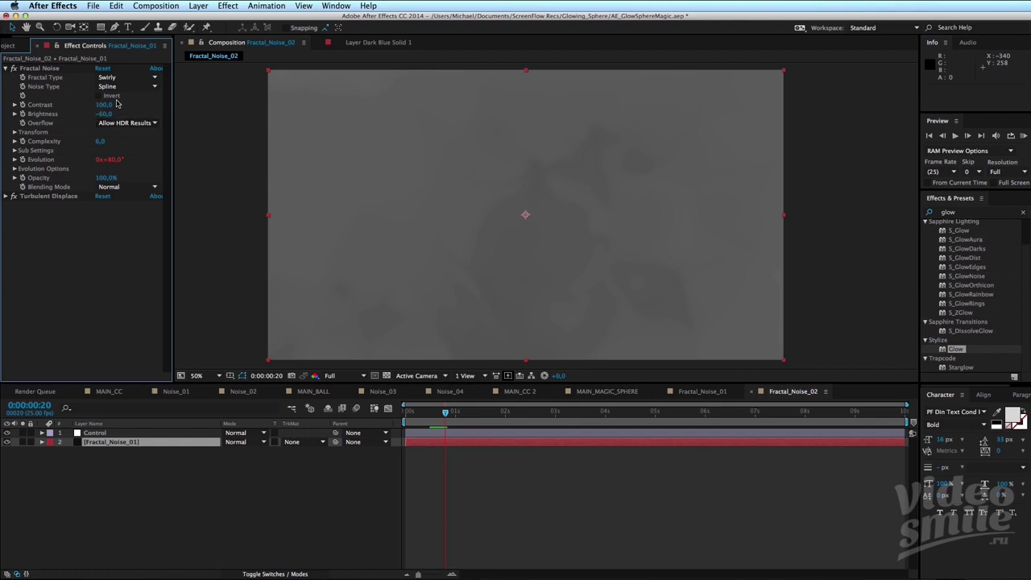
mouse_move(105, 105)
mouse_down()
mouse_move(128, 98)
mouse_move(119, 103)
mouse_up()
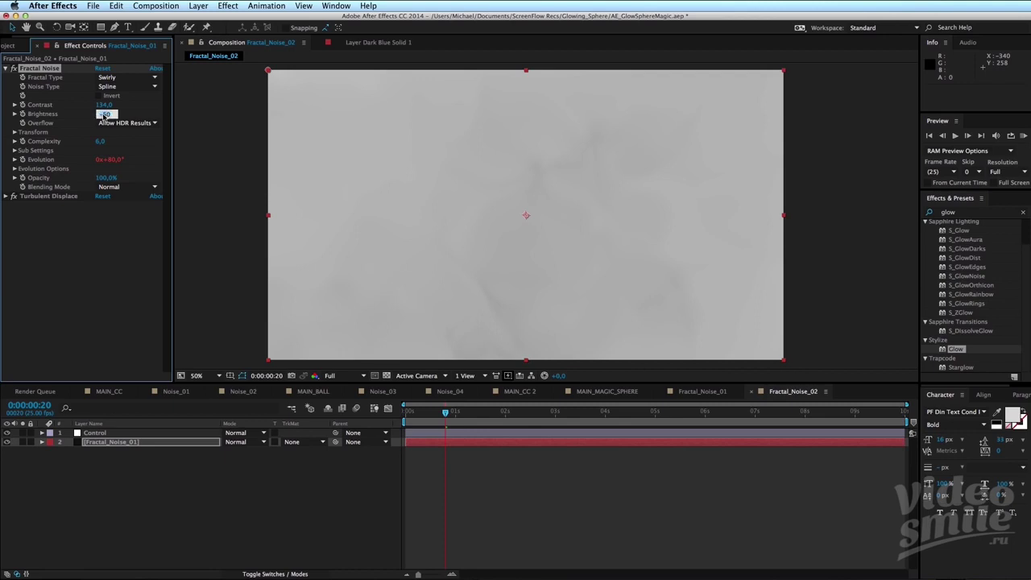
text(-28)
key(Return)
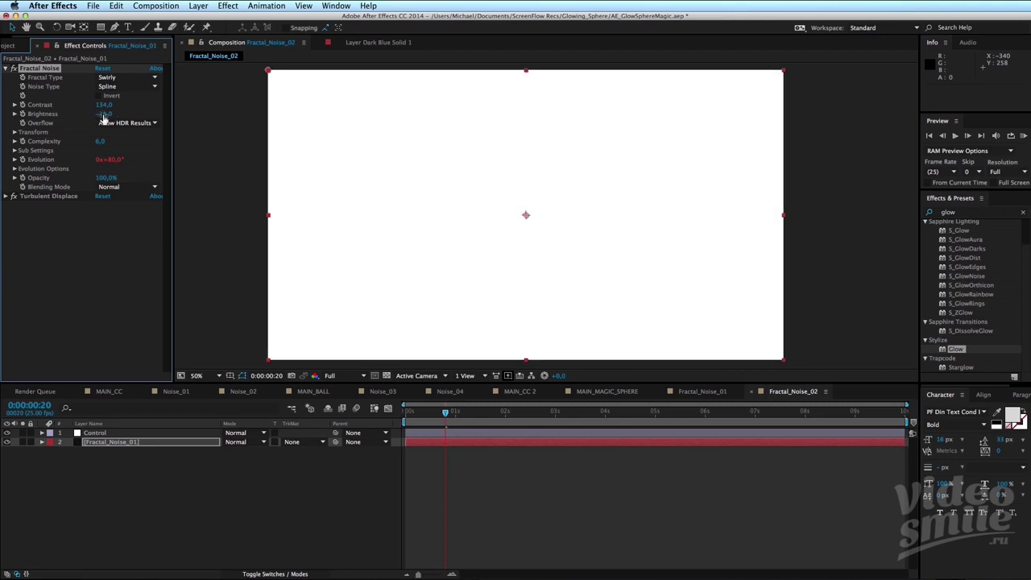
mouse_move(104, 105)
mouse_down()
mouse_move(114, 105)
mouse_move(89, 104)
mouse_up()
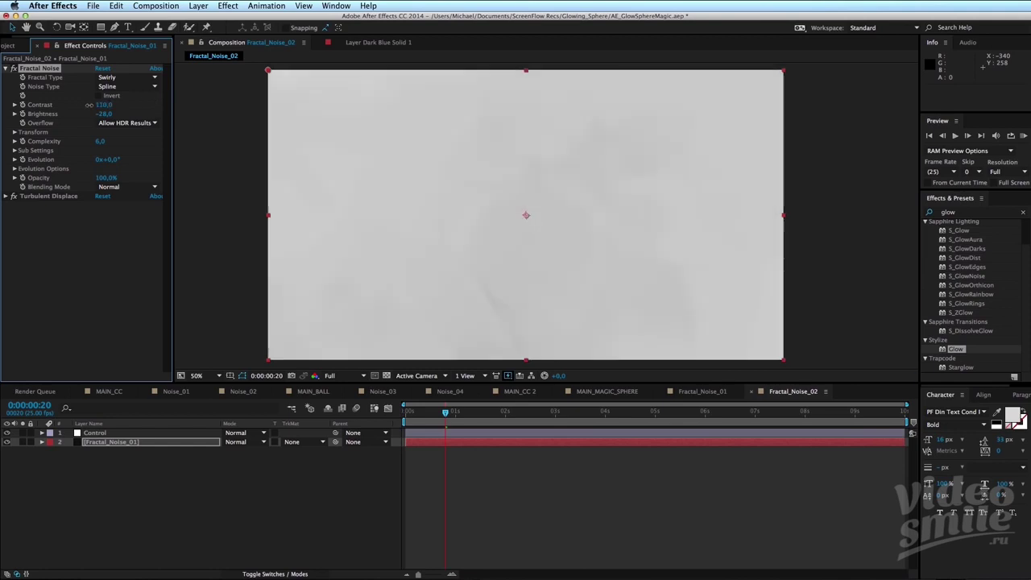
Set Sub Influence to 70 and Sub Scaling to 120 in Sub Settings.
click(14, 157)
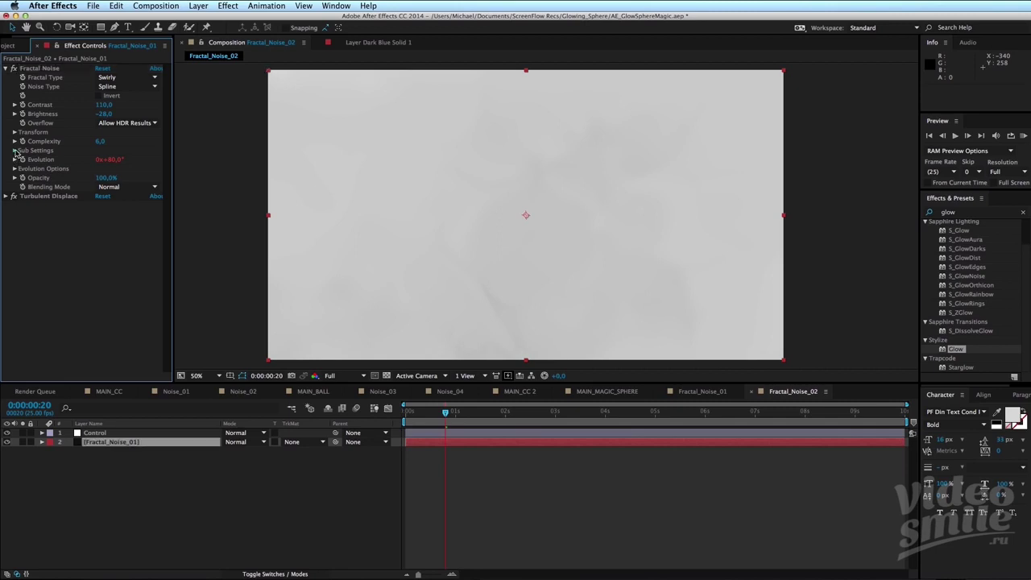
click(14, 151)
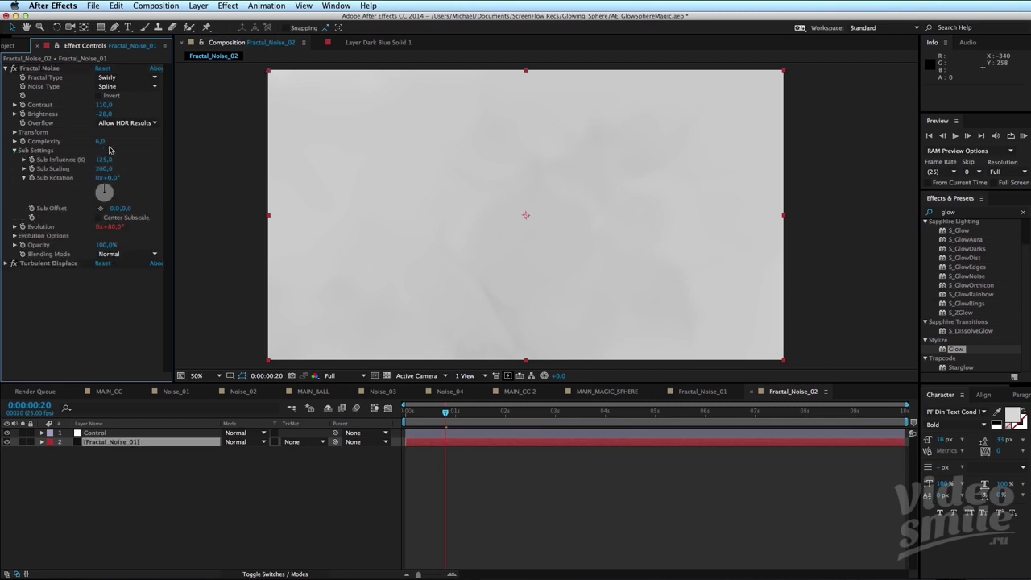
mouse_move(103, 160)
mouse_down()
mouse_move(65, 163)
mouse_move(103, 167)
mouse_up()
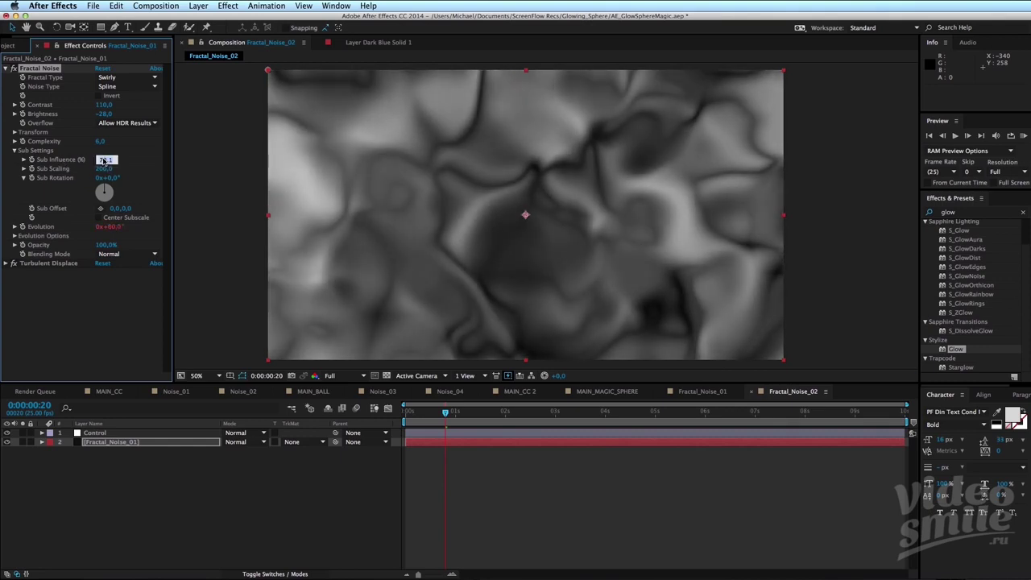
key(Return)
drag(103, 169, 63, 169)
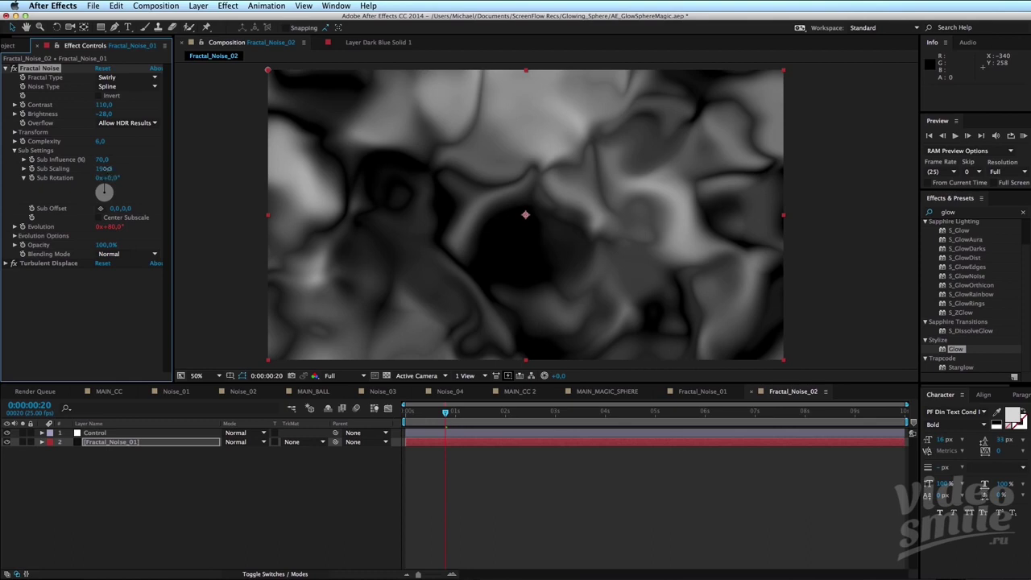
key(Return)
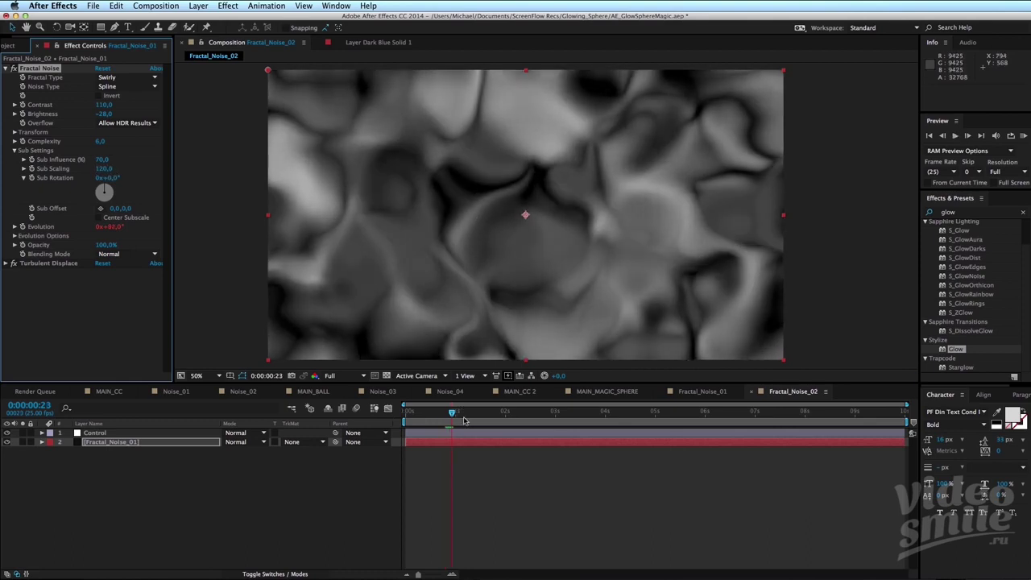
Preview the larger swirl noise from the start.
drag(445, 411, 372, 412)
key(space)
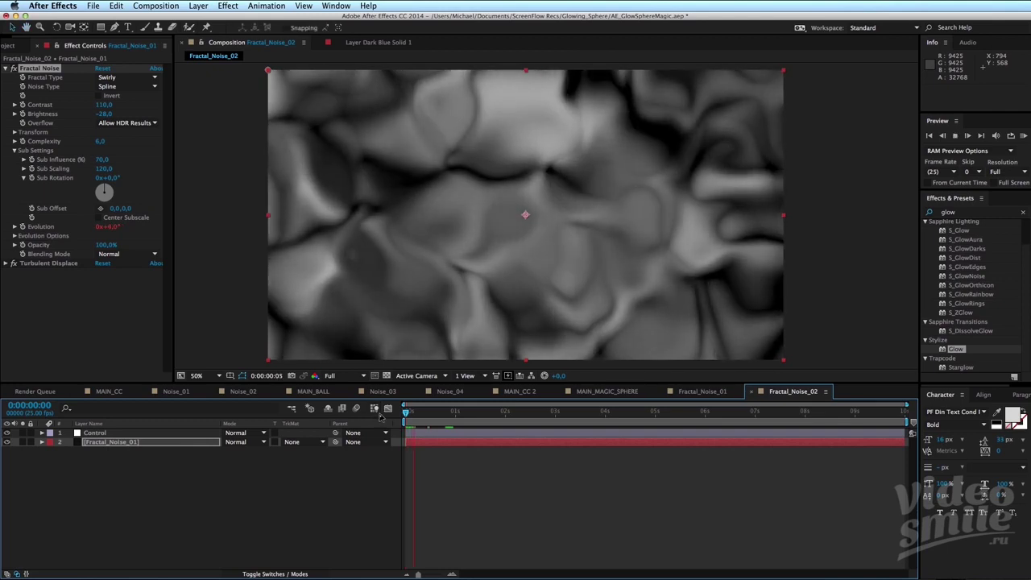
key(space)
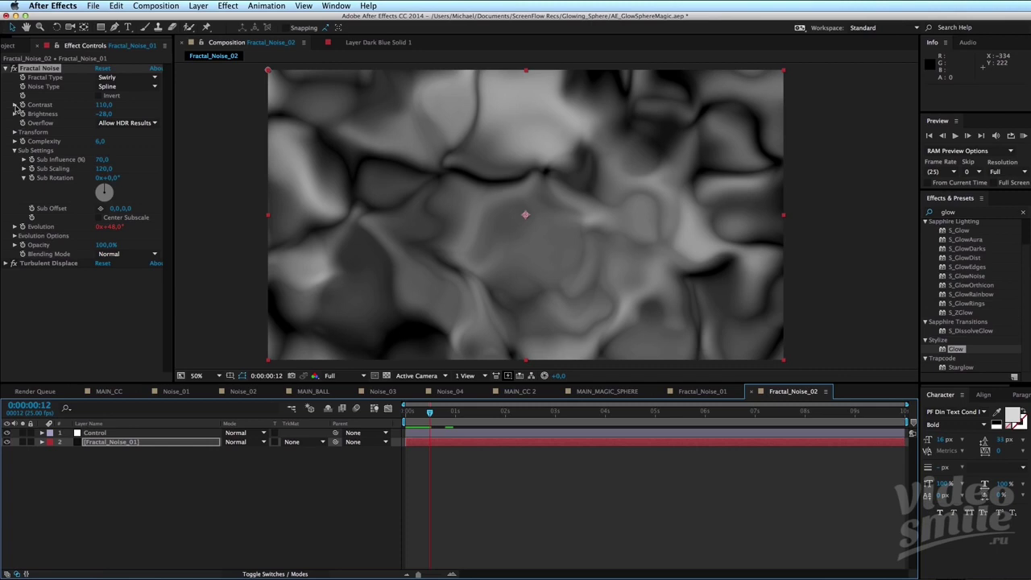
Set the noise Scale to 191 and Contrast to 225.
click(13, 132)
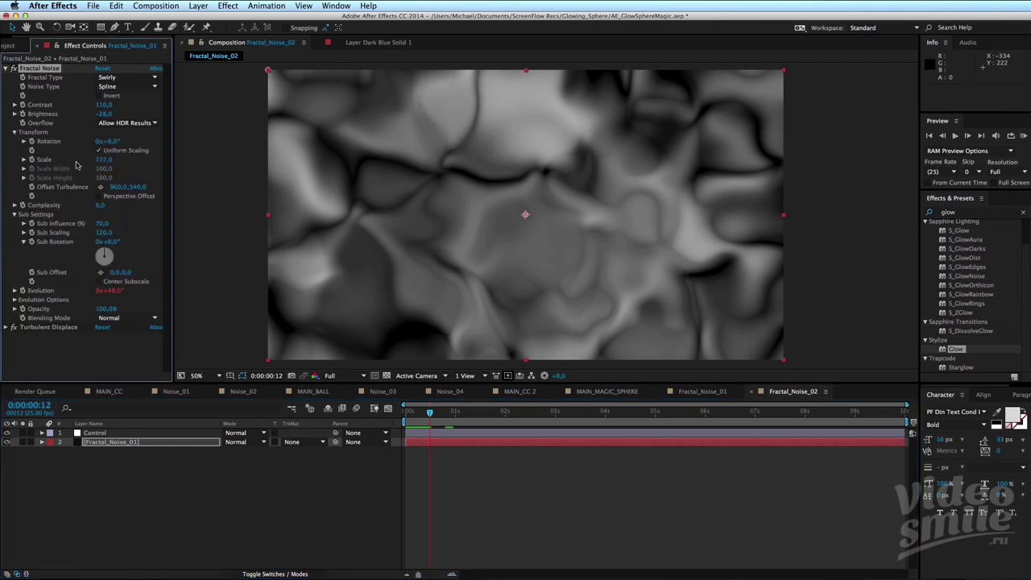
click(24, 159)
mouse_move(67, 174)
mouse_down()
mouse_move(115, 159)
mouse_move(111, 172)
mouse_up()
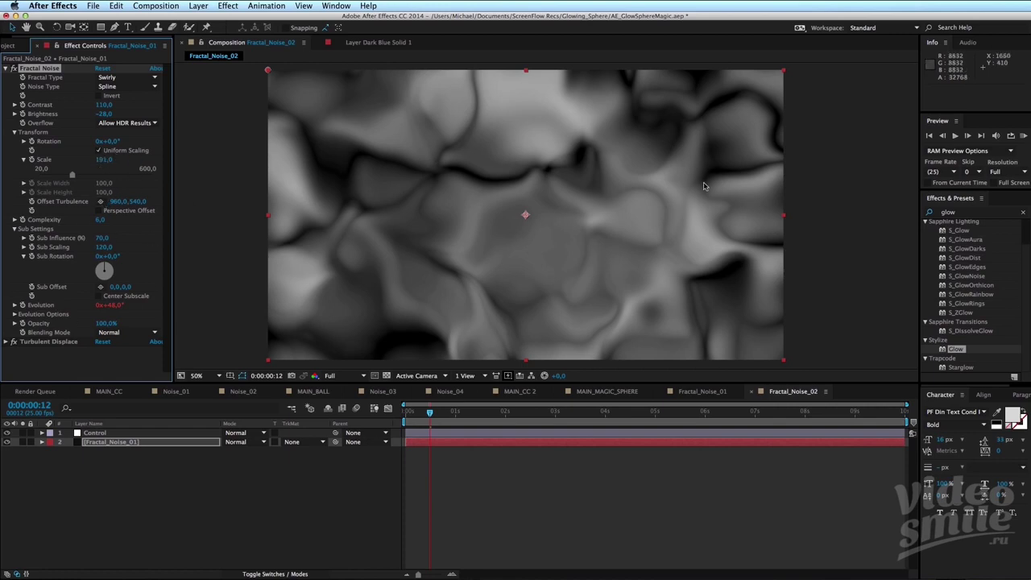
drag(658, 190, 670, 191)
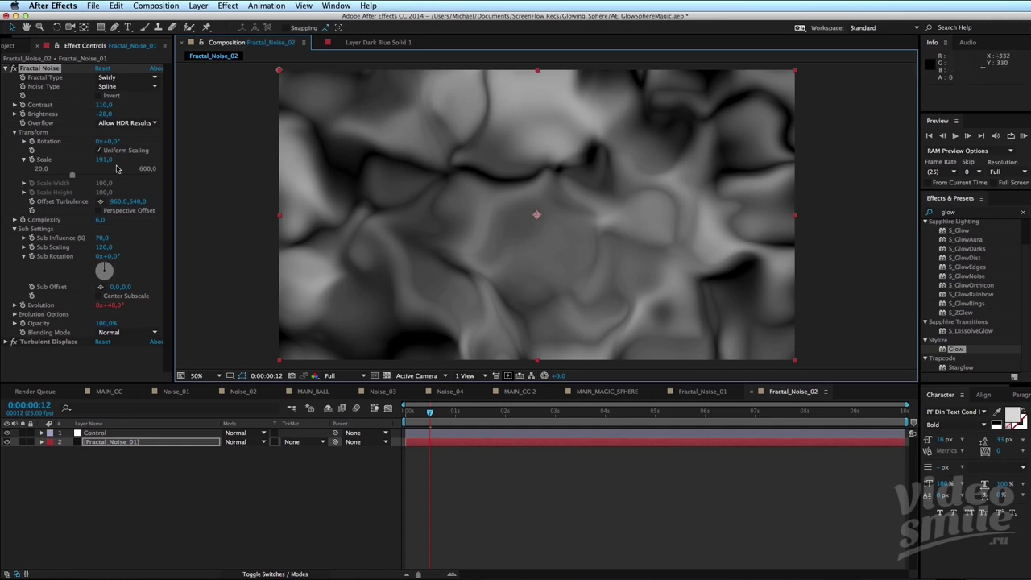
click(103, 106)
text(225)
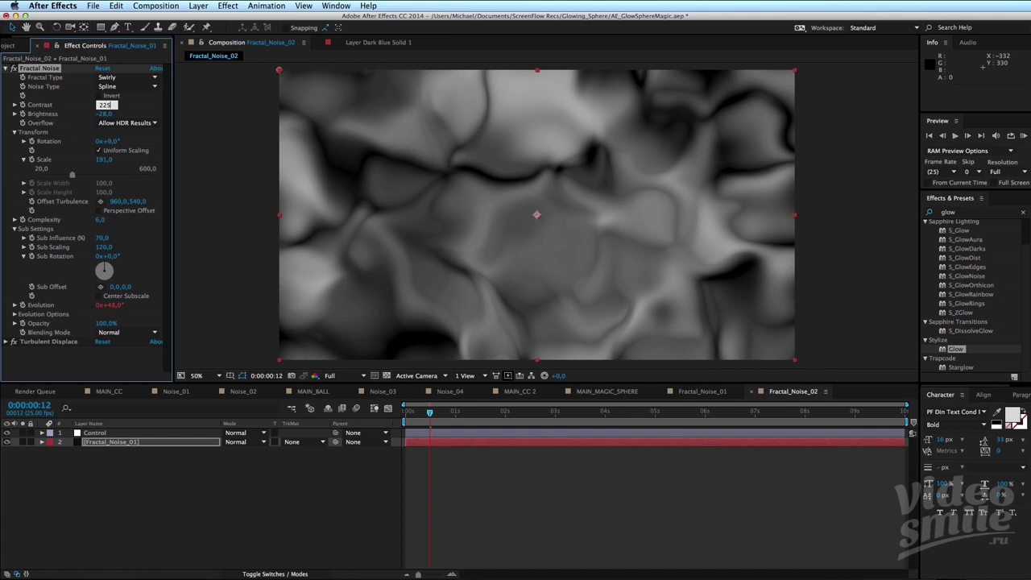
key(Return)
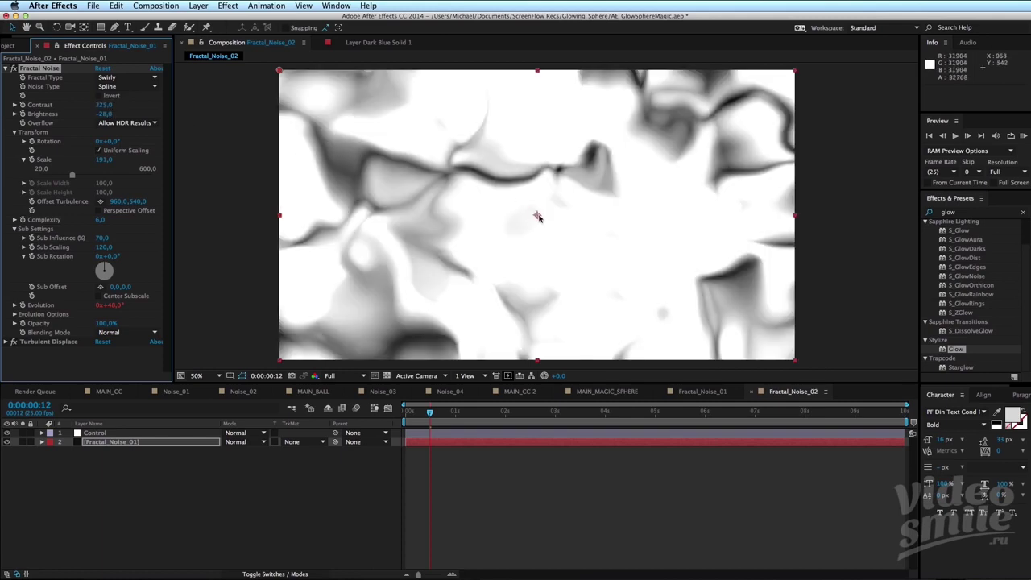
Preview the bright white swirls and return to the project list.
key(comma)
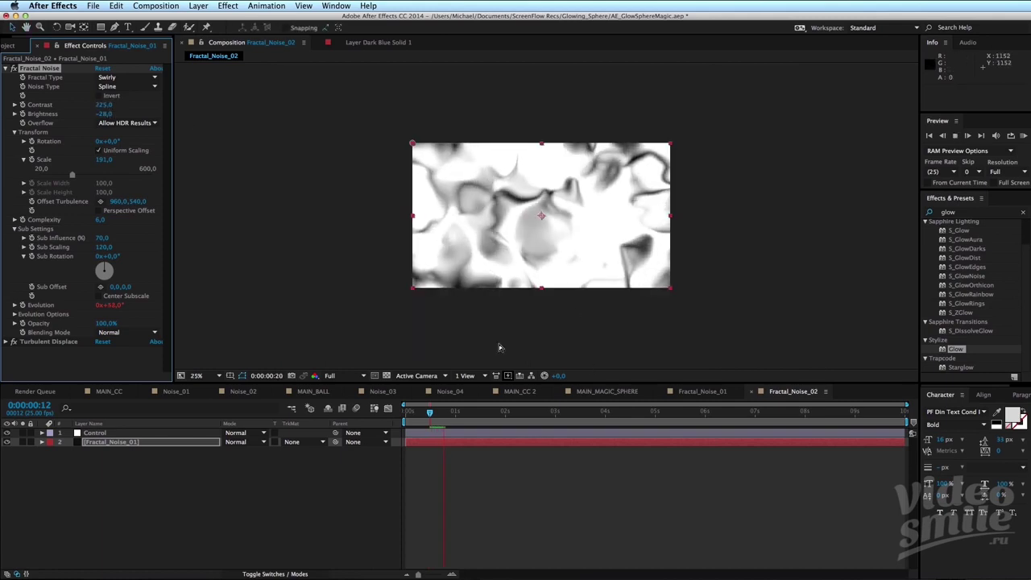
key(space)
key(period)
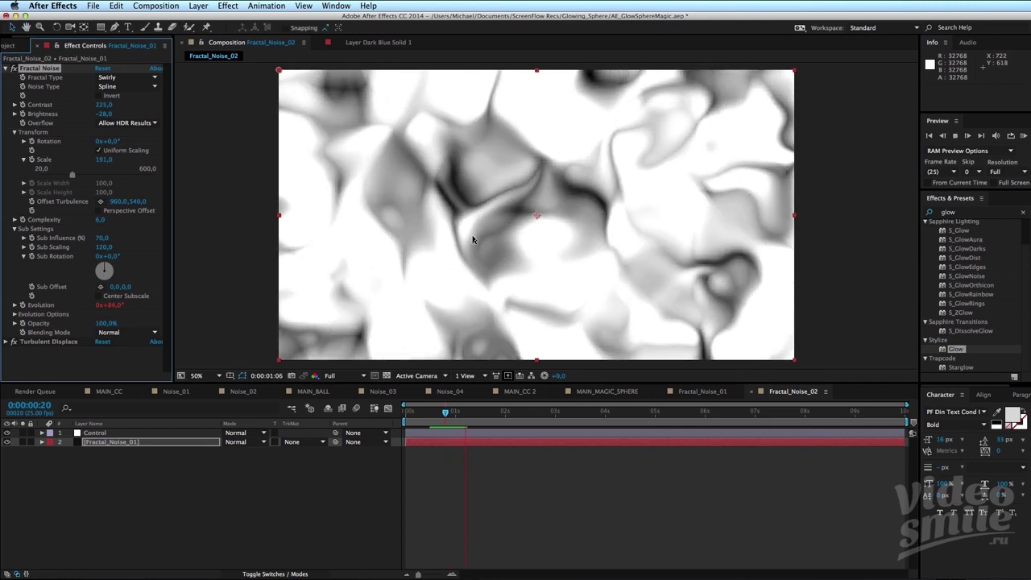
key(space)
click(22, 47)
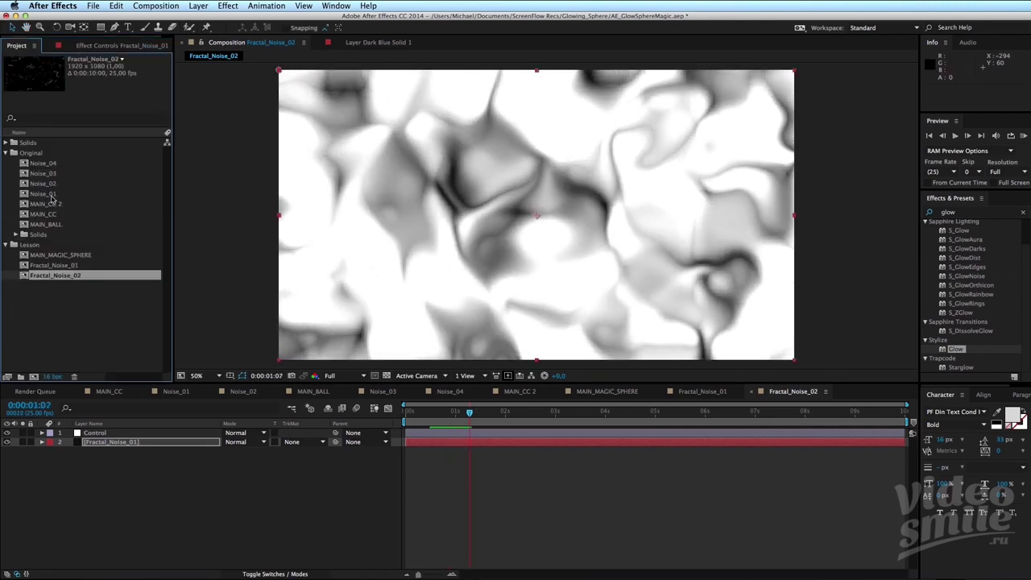
Open MAIN_BALL's Noise_03 precomp and inspect its layers' effects.
double_click(46, 224)
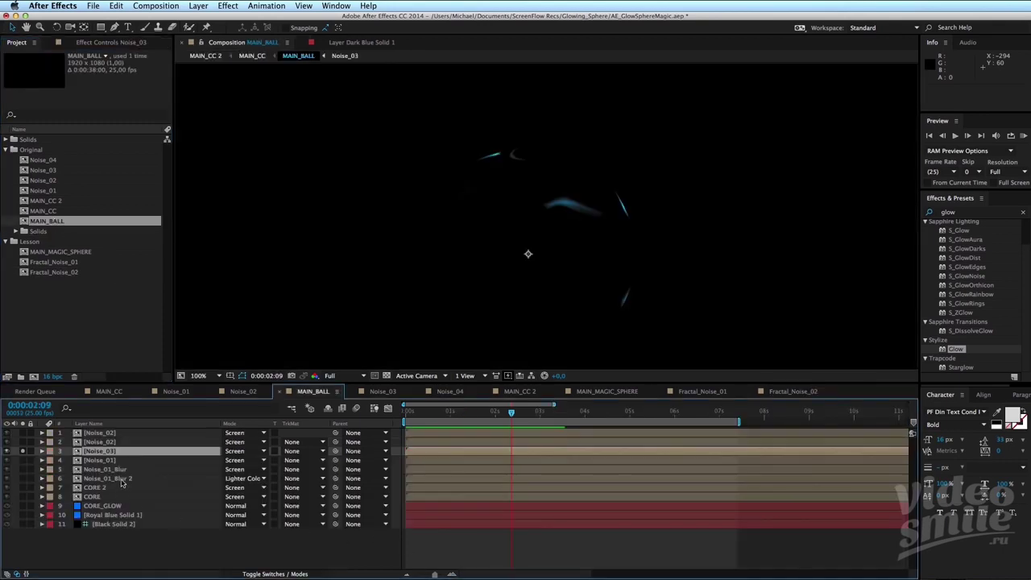
click(97, 43)
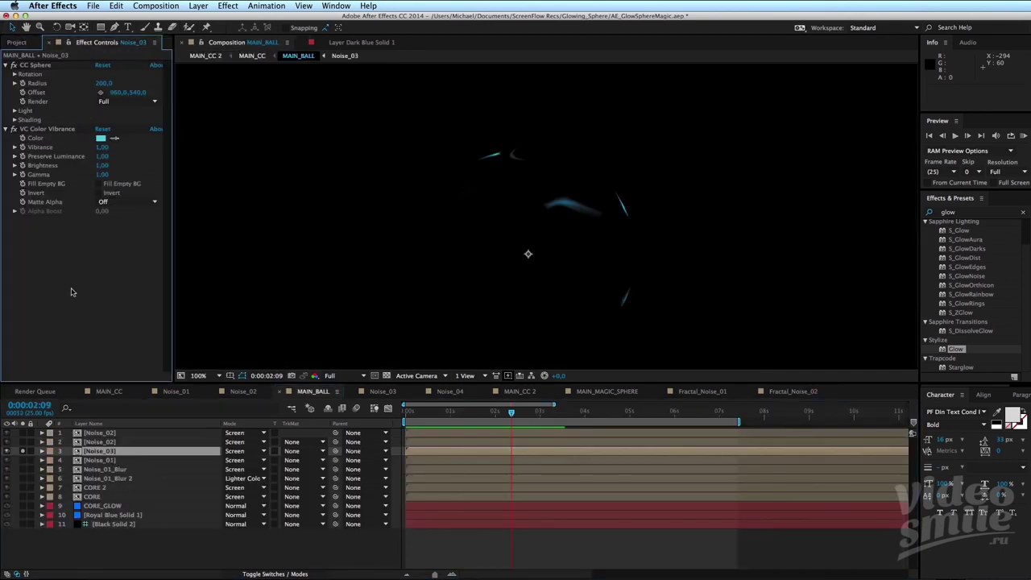
double_click(105, 452)
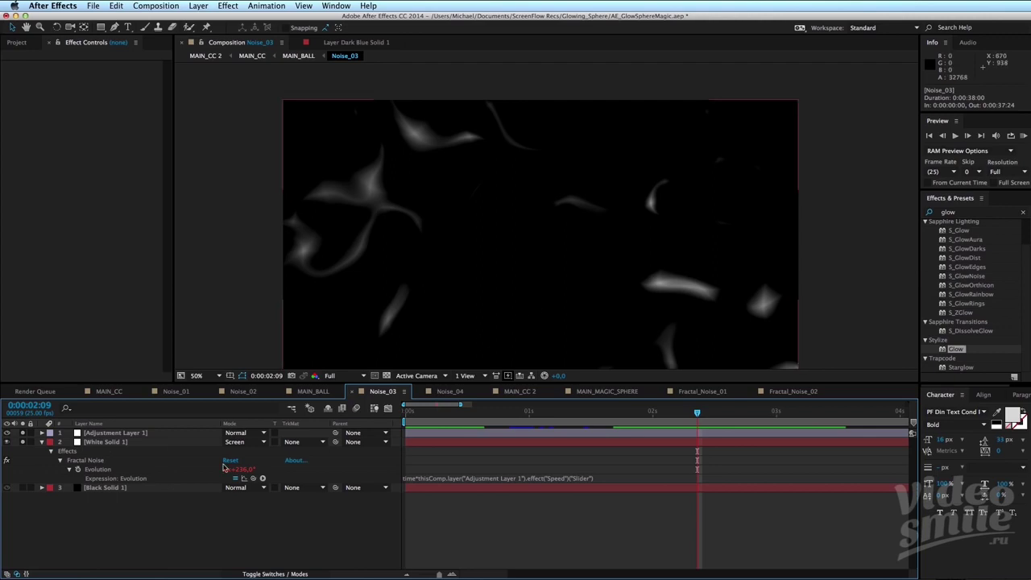
click(119, 444)
click(125, 435)
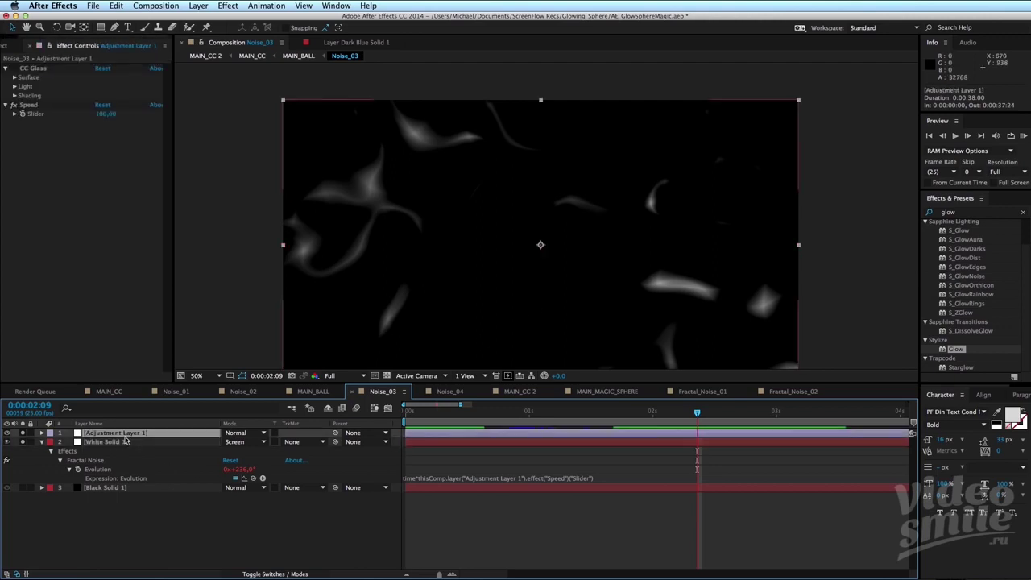
click(122, 444)
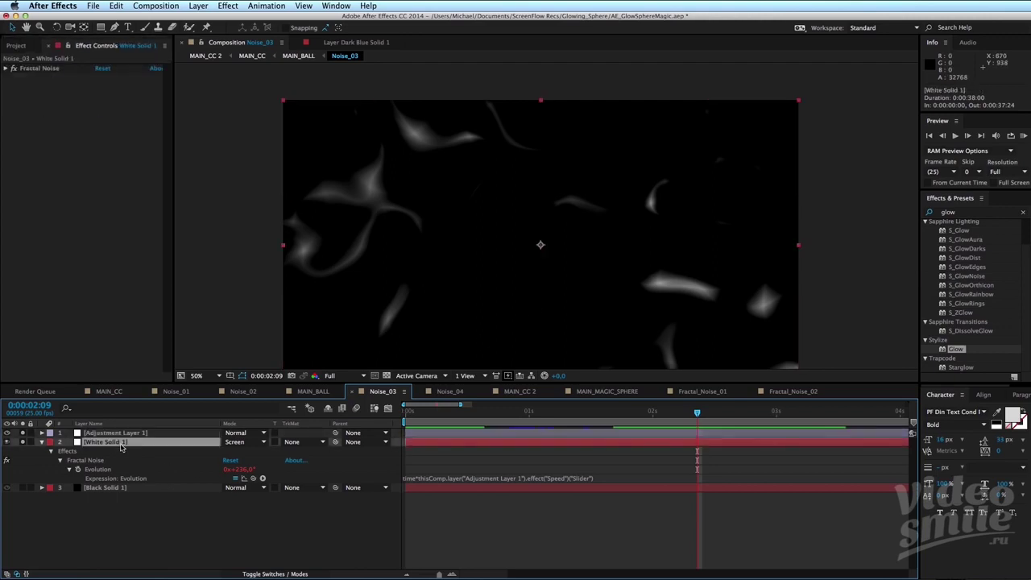
click(127, 490)
click(118, 444)
Compare Noise_03's Fractal Noise settings while previewing, then open Fractal_Noise_02.
key(space)
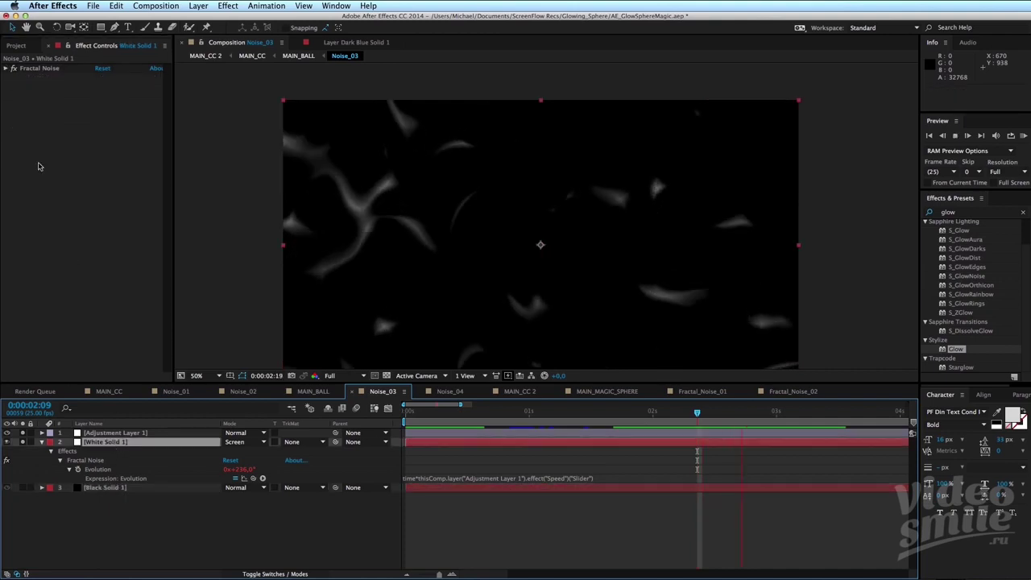
click(6, 68)
scroll(58, 194, down, 2)
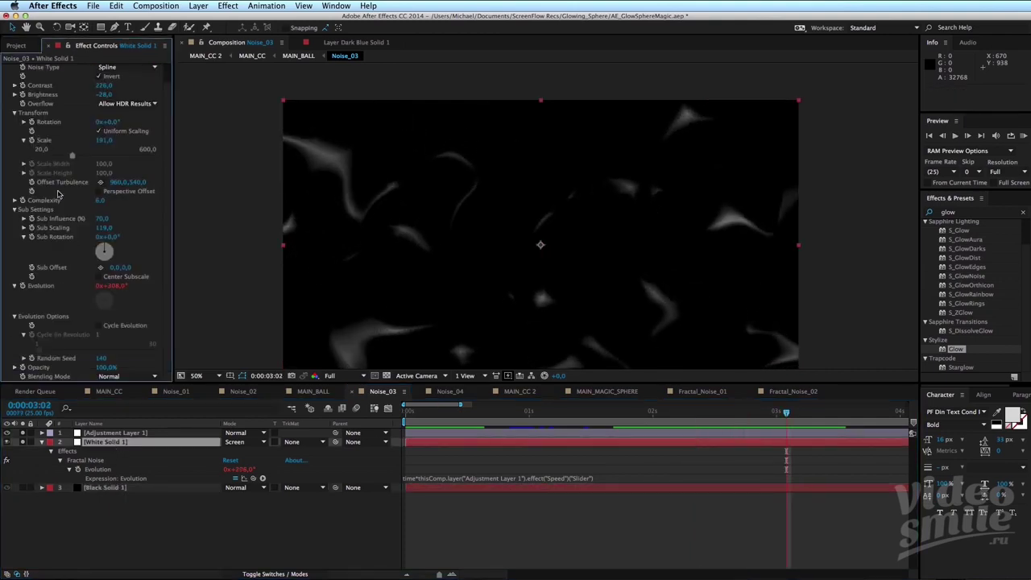
key(space)
key(space)
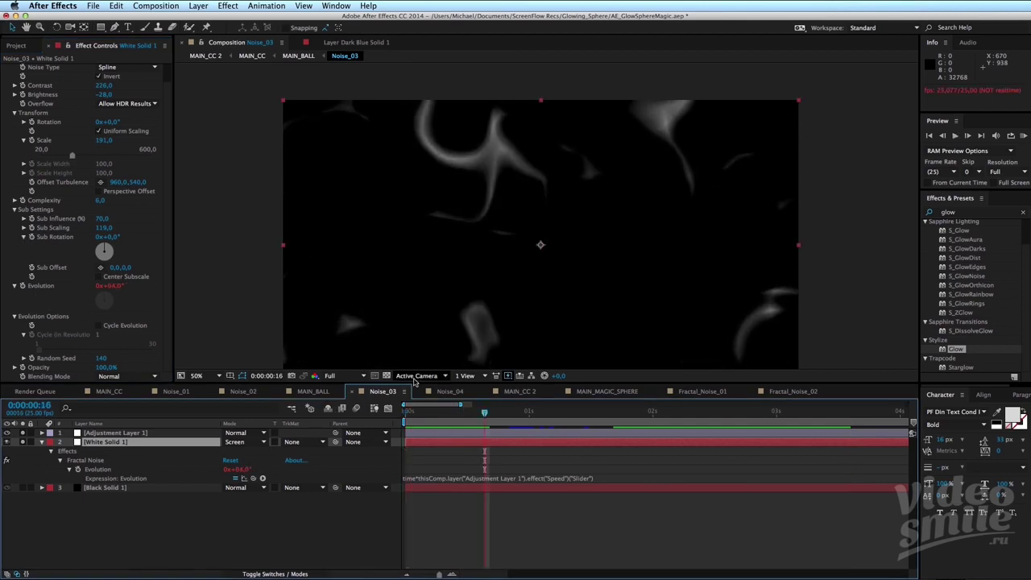
click(105, 487)
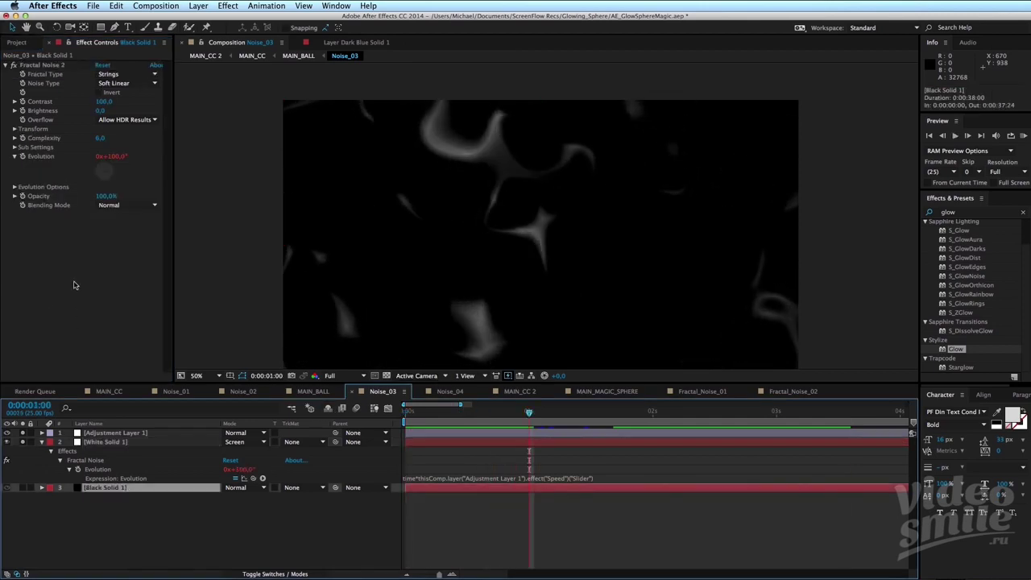
click(105, 442)
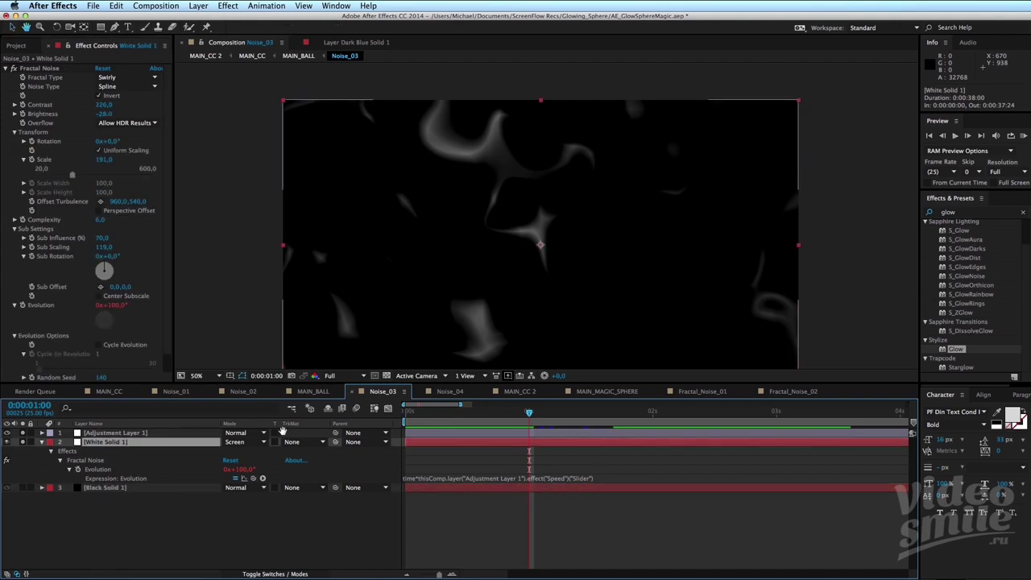
key(space)
click(17, 49)
double_click(54, 275)
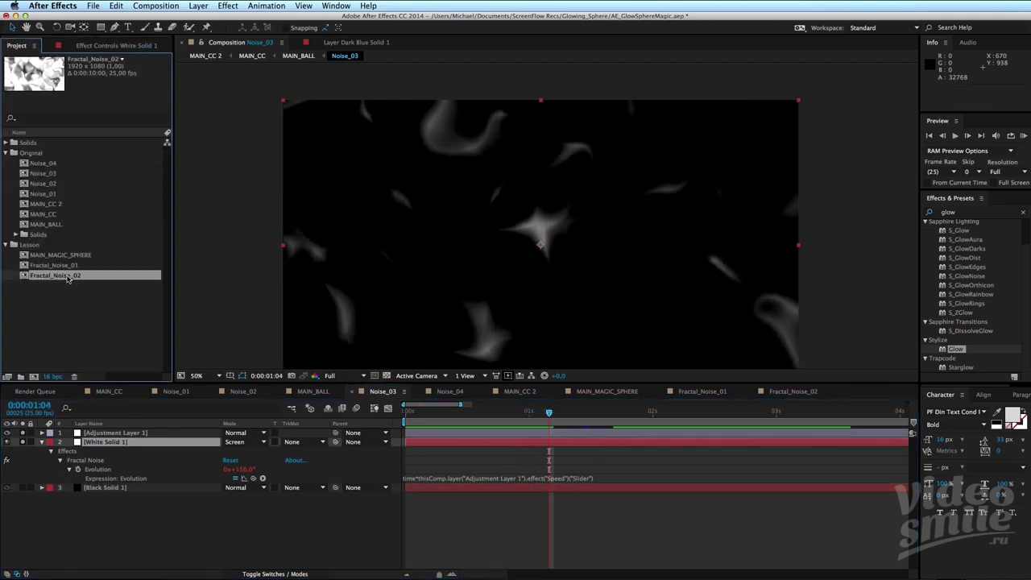
Disable Turbulent Displace on Fractal_Noise_01 and preview the undistorted noise.
click(126, 442)
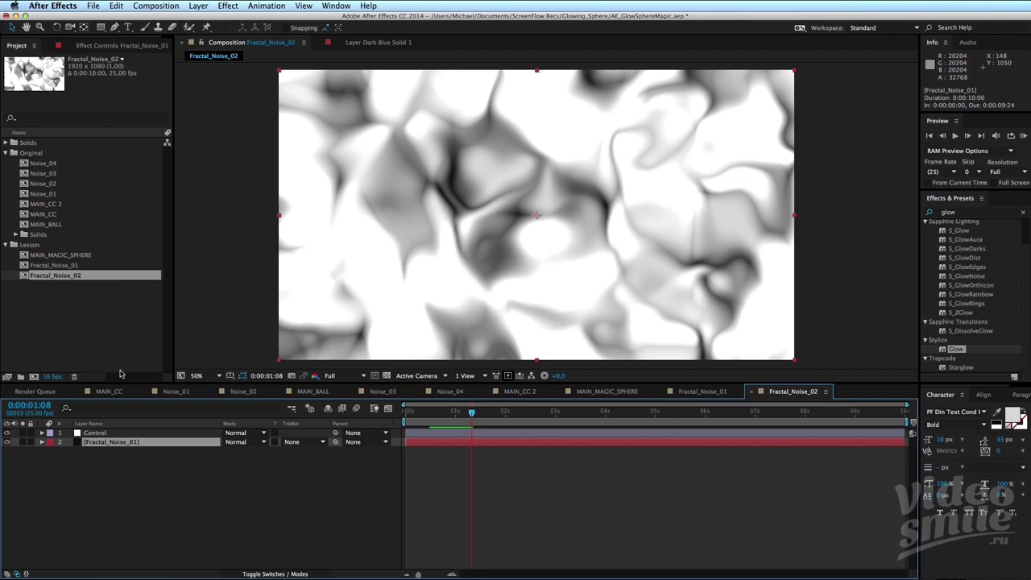
click(100, 47)
click(14, 342)
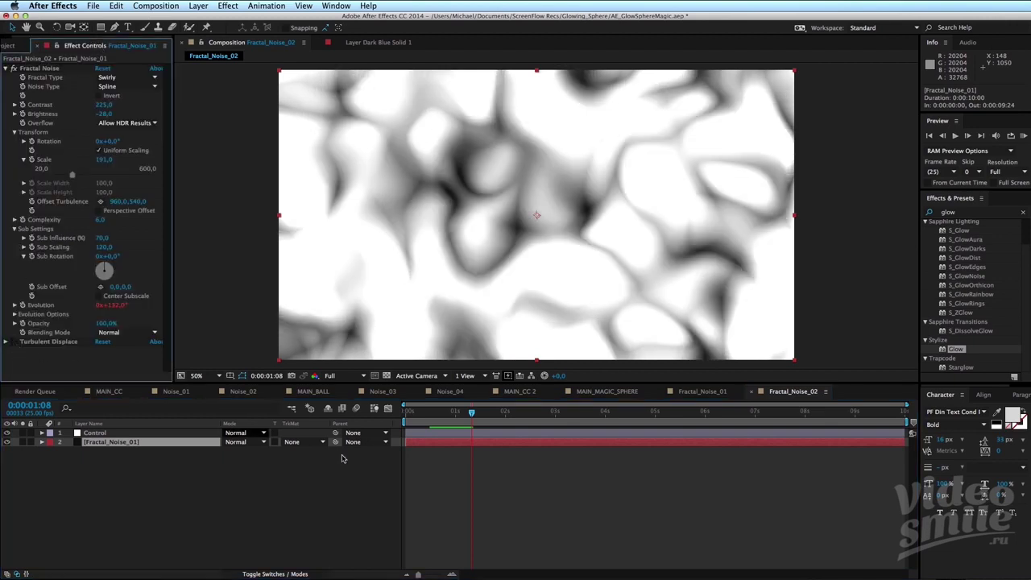
click(488, 498)
key(space)
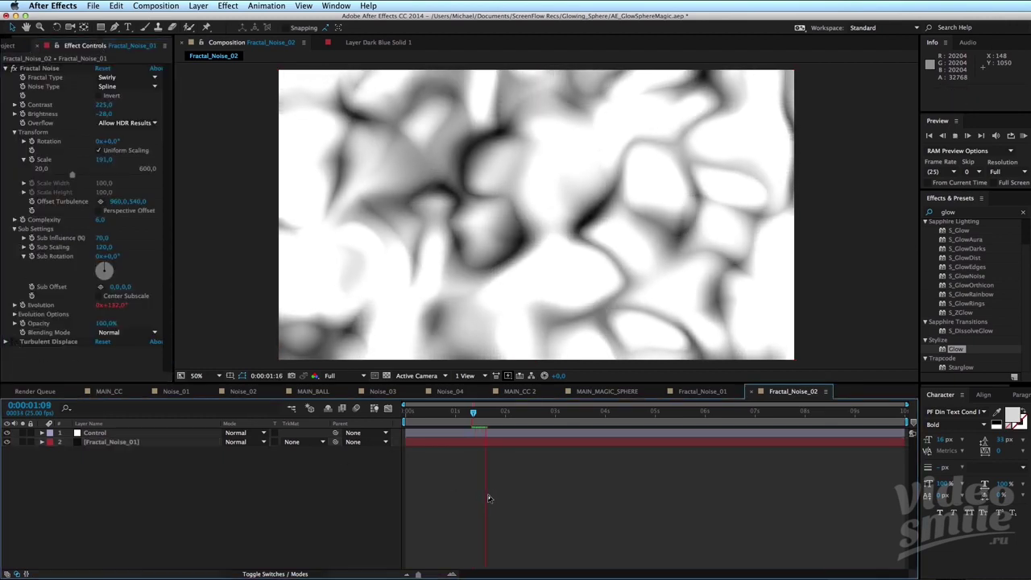
click(486, 492)
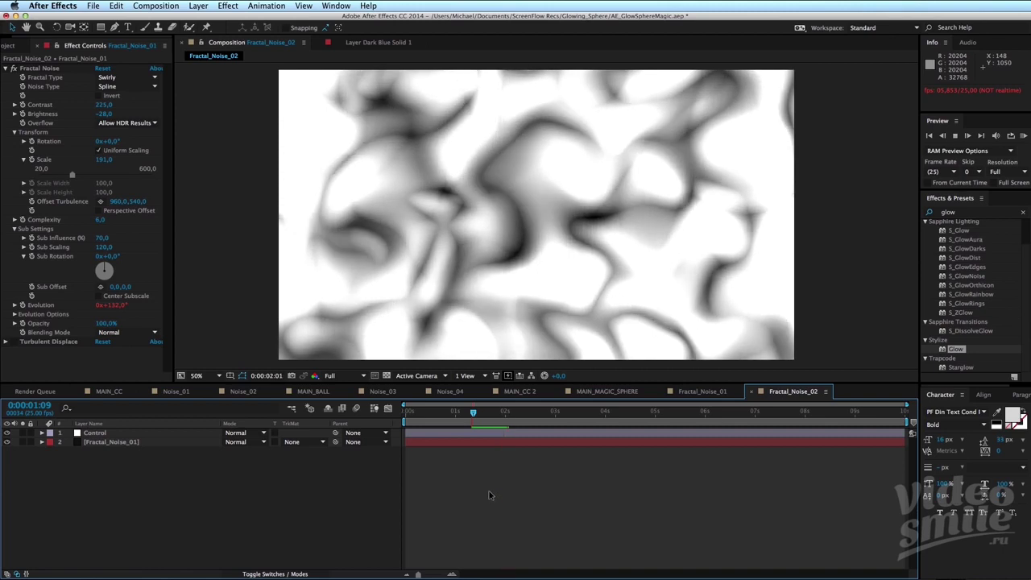
drag(475, 414, 382, 416)
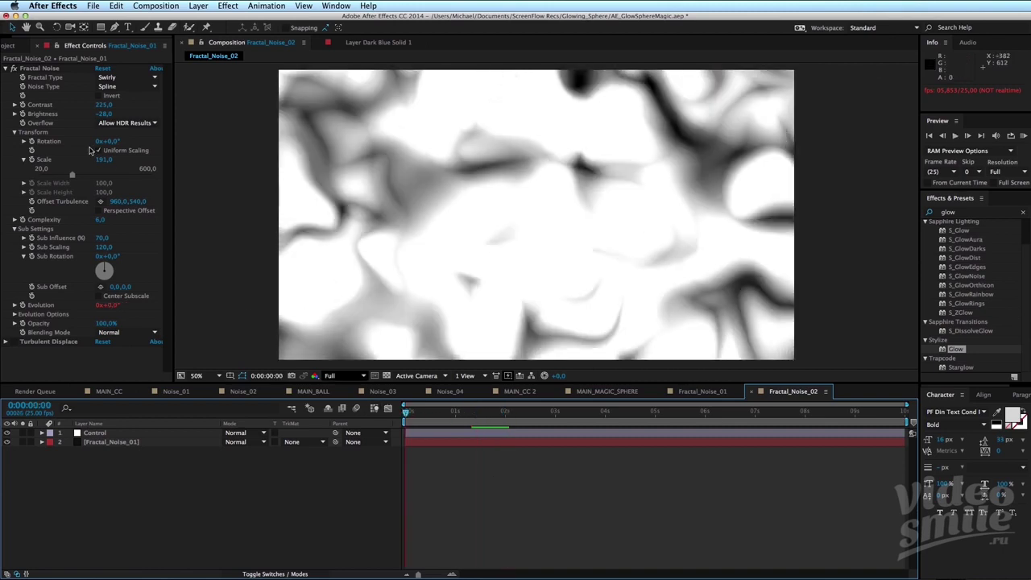
key(space)
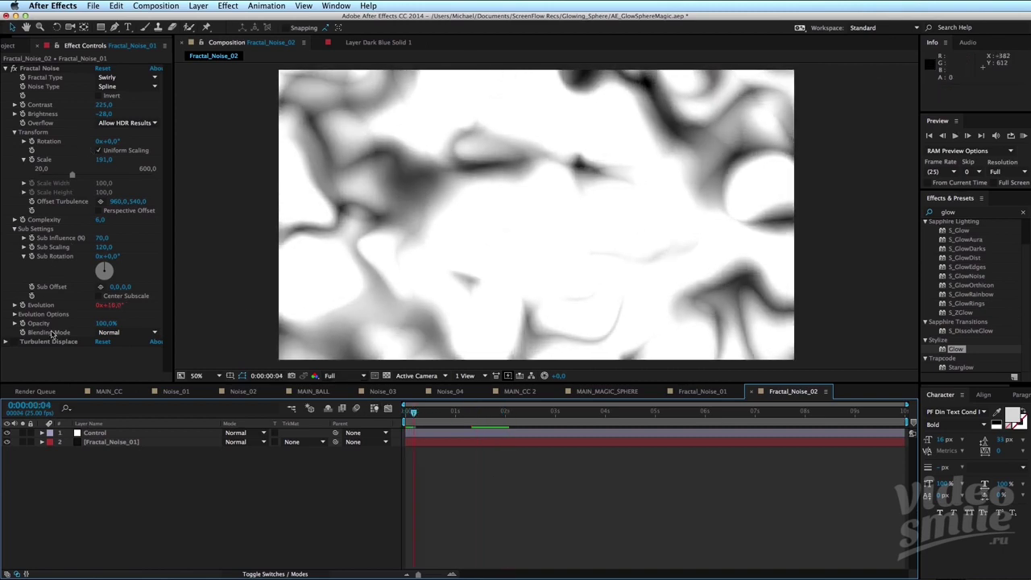
click(9, 48)
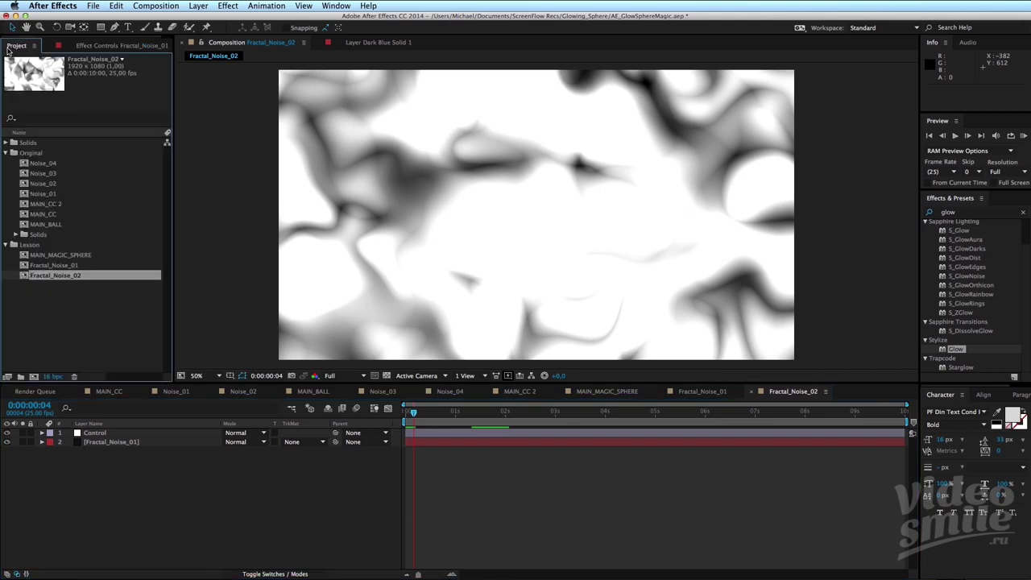
double_click(53, 225)
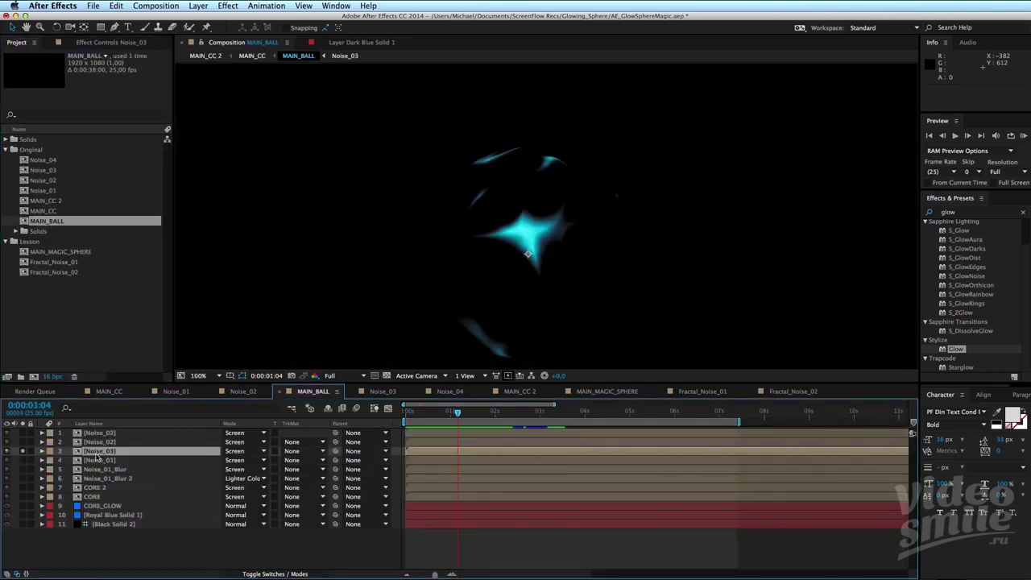
double_click(96, 451)
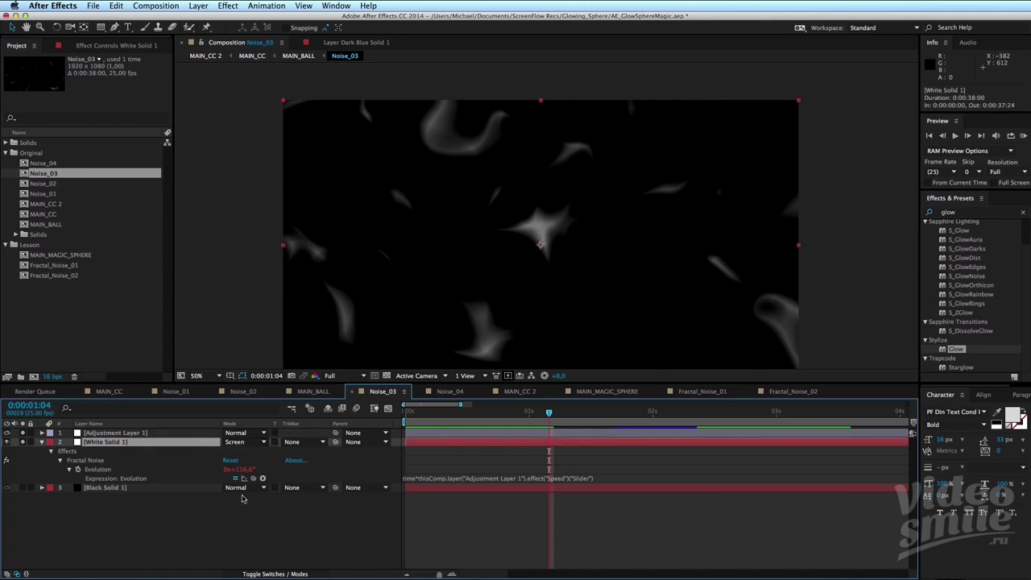
double_click(54, 275)
Set Fractal_Noise_01's blending mode to Screen in the Fractal_Noise_02 composition.
click(242, 442)
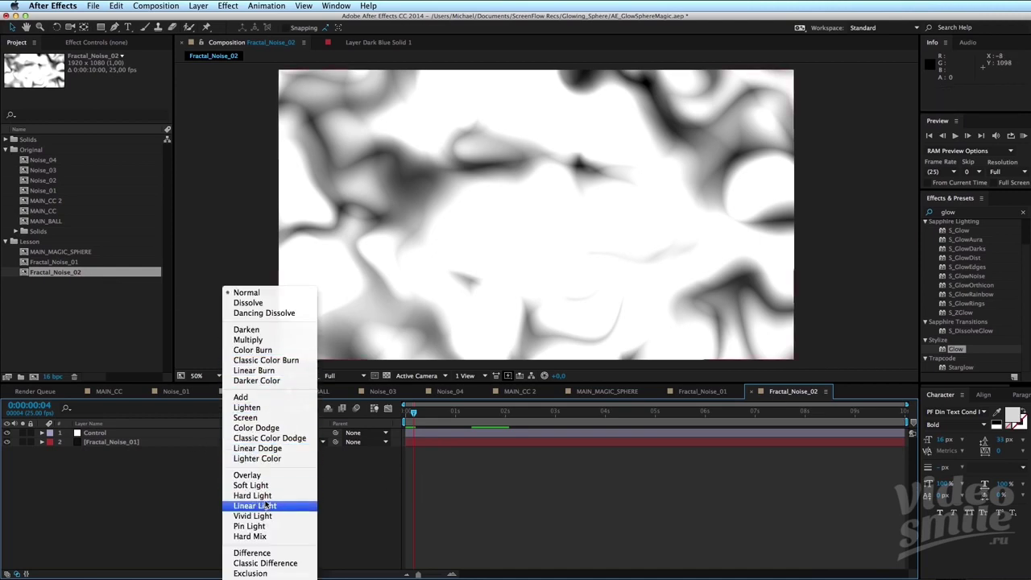
click(261, 417)
click(479, 497)
click(186, 443)
click(386, 376)
click(260, 489)
Preview the screened noise, move to frame 7, and pan the composition view left and down.
key(space)
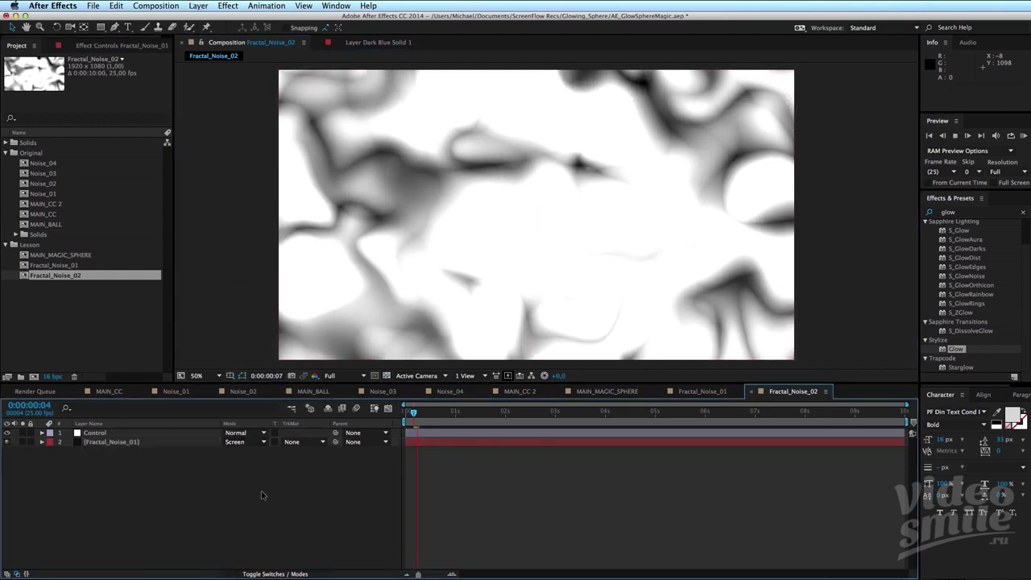
click(405, 413)
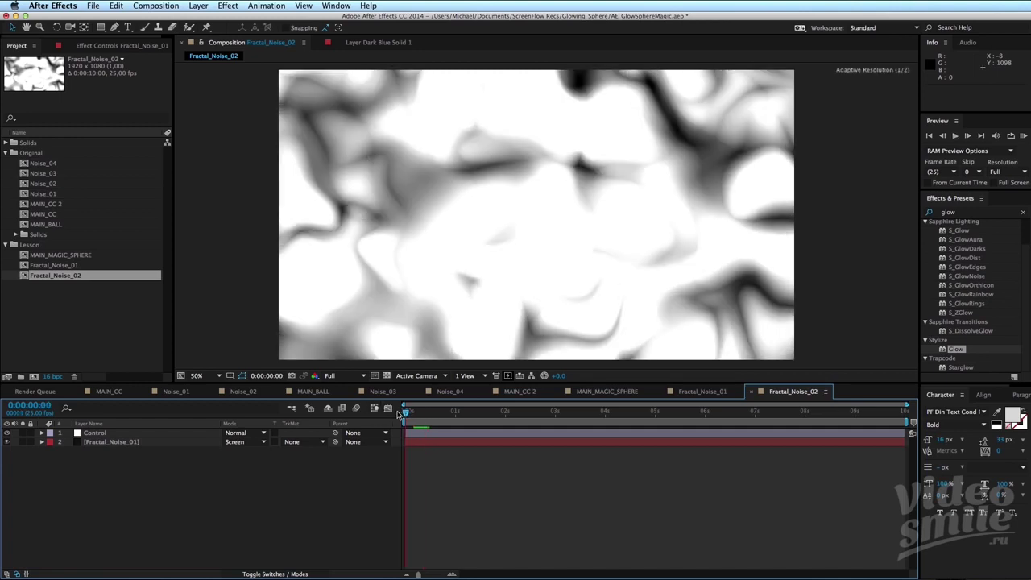
drag(405, 412, 419, 412)
click(536, 214)
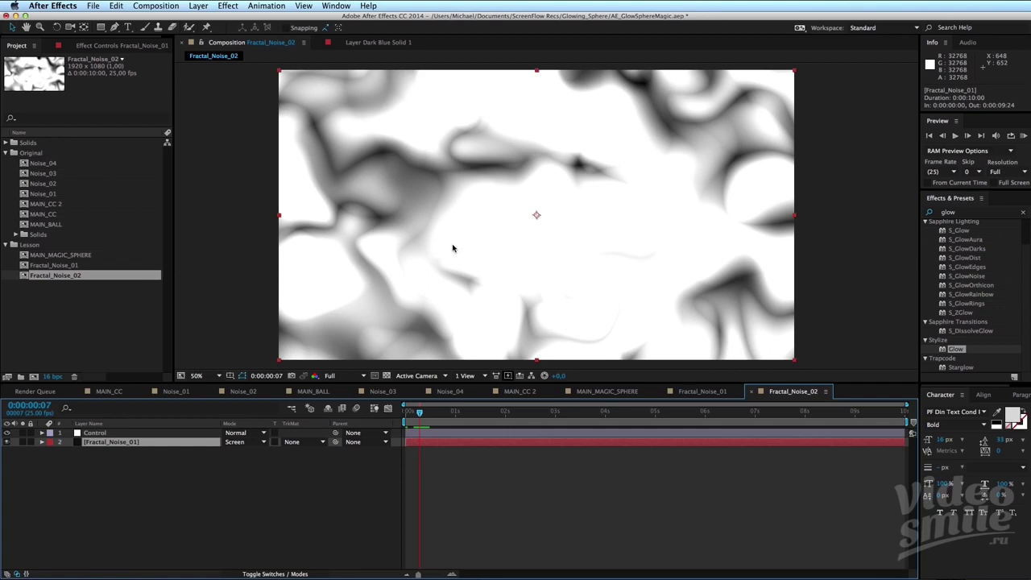
drag(435, 225, 370, 281)
key(v)
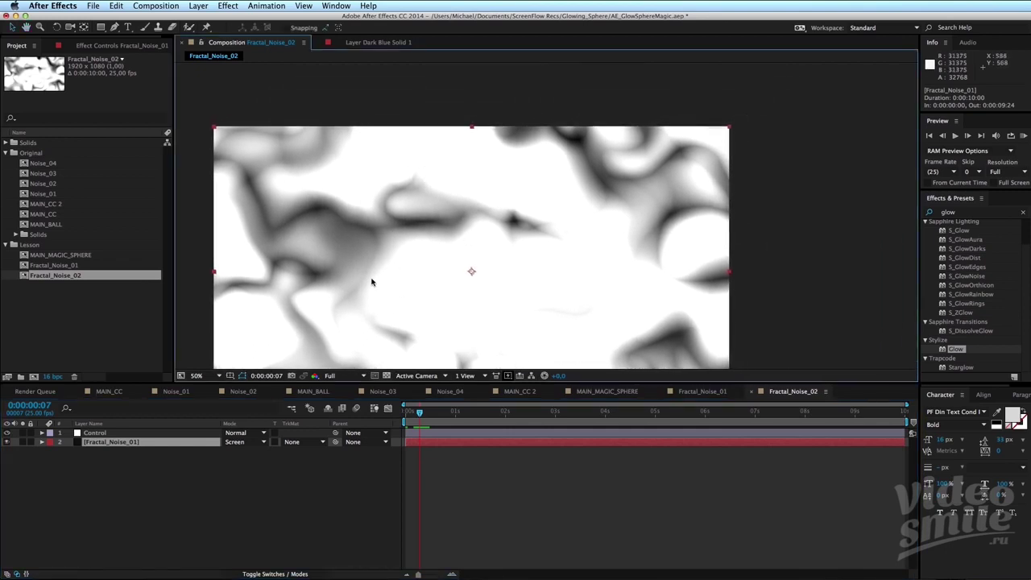
click(117, 47)
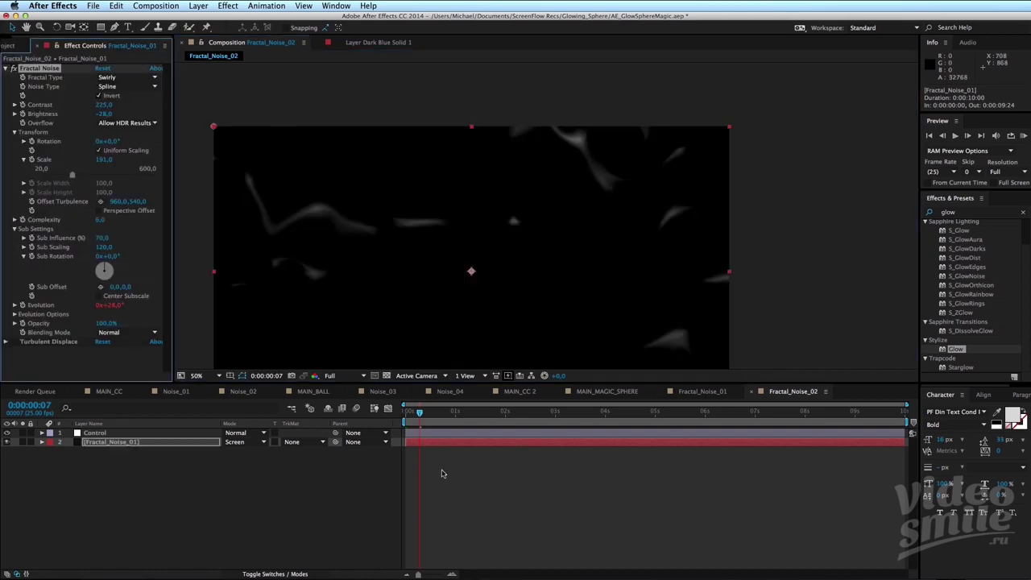
Preview the noise from the first frame, then enlarge the view to 100%.
click(444, 473)
key(Home)
drag(417, 347, 467, 274)
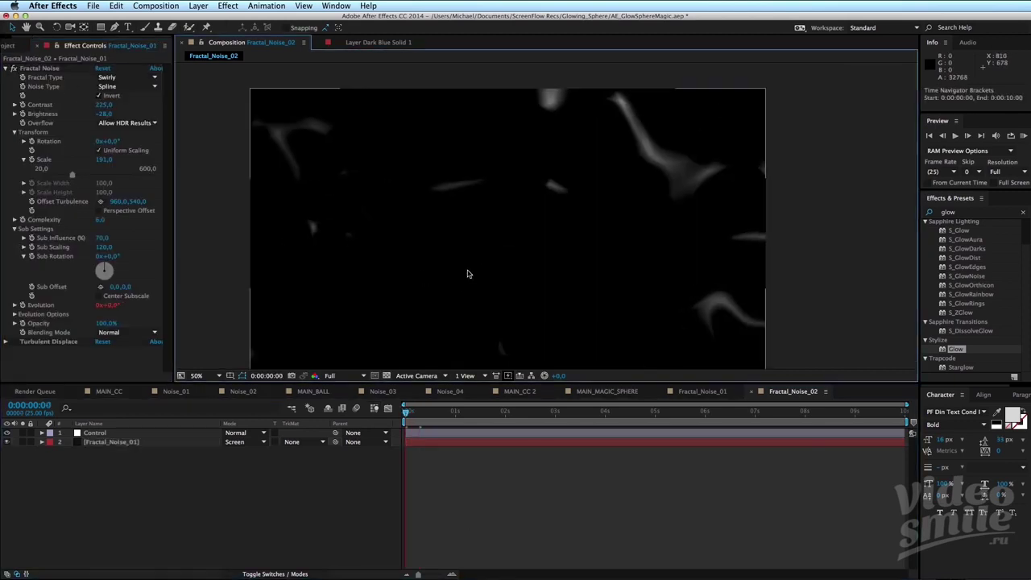
key(space)
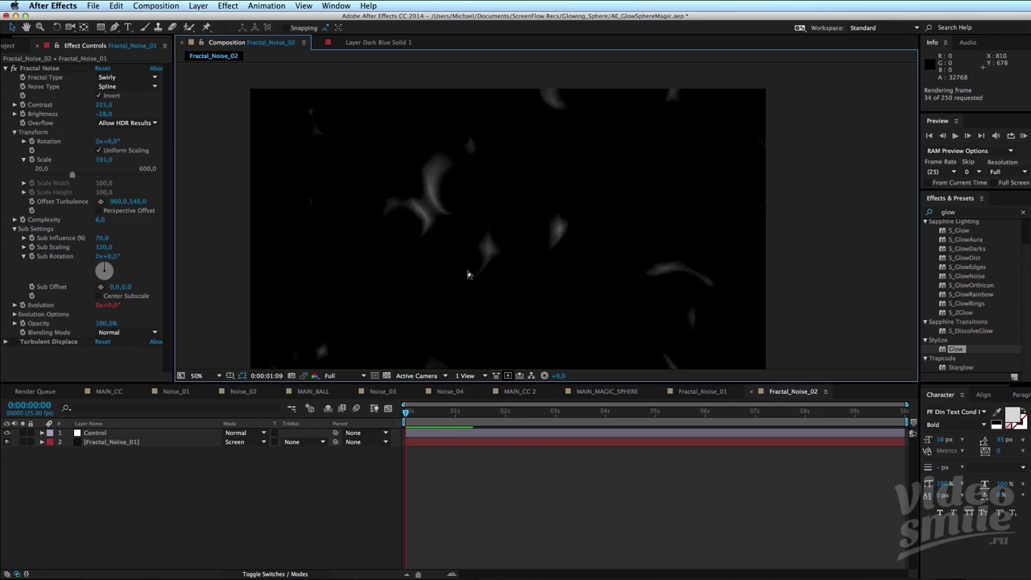
key(space)
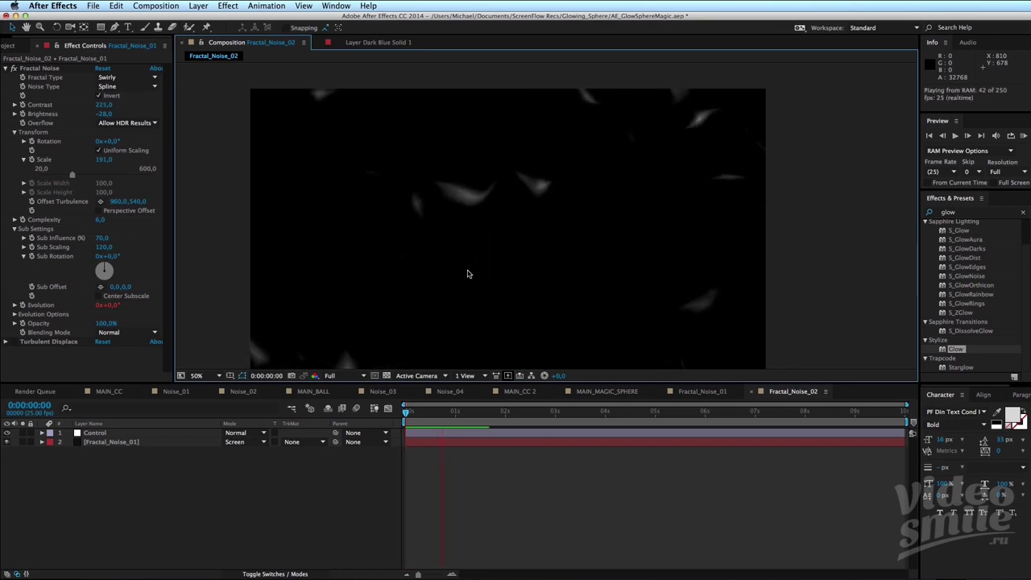
key(space)
key(slash)
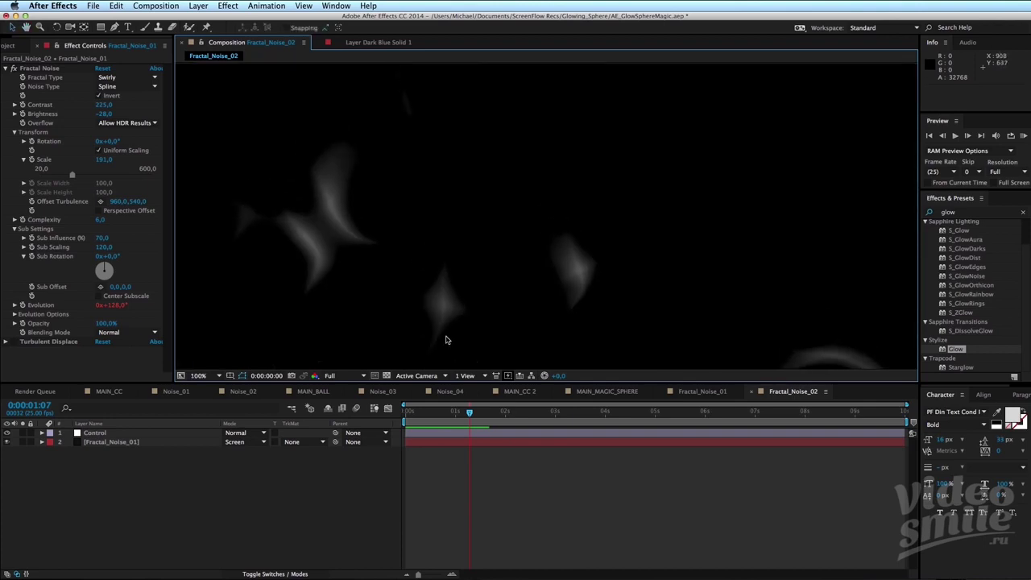
Preview the noise with Turbulent Displace on at 50% view, then disable Turbulent Displace.
click(29, 343)
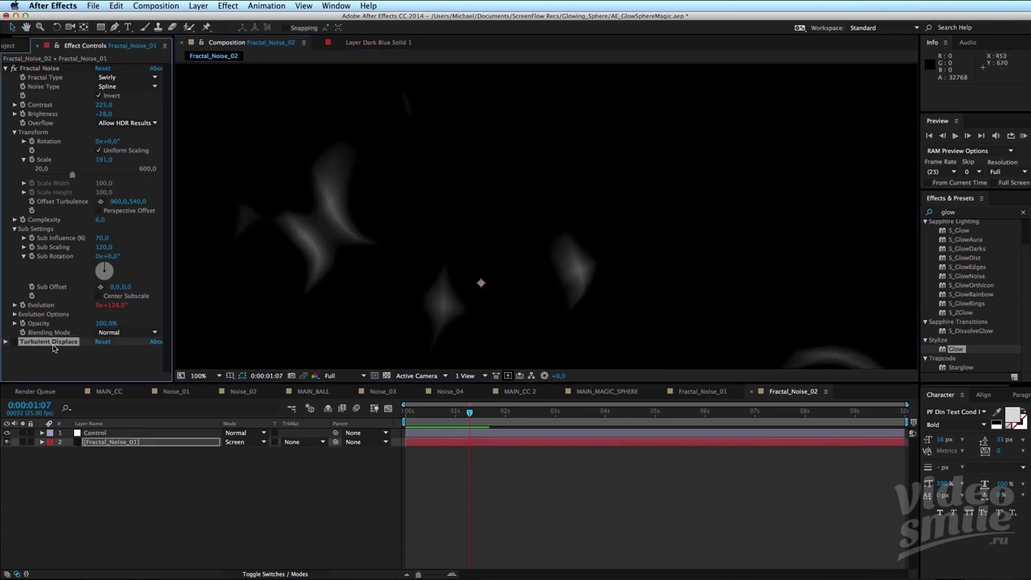
click(12, 342)
key(comma)
click(543, 530)
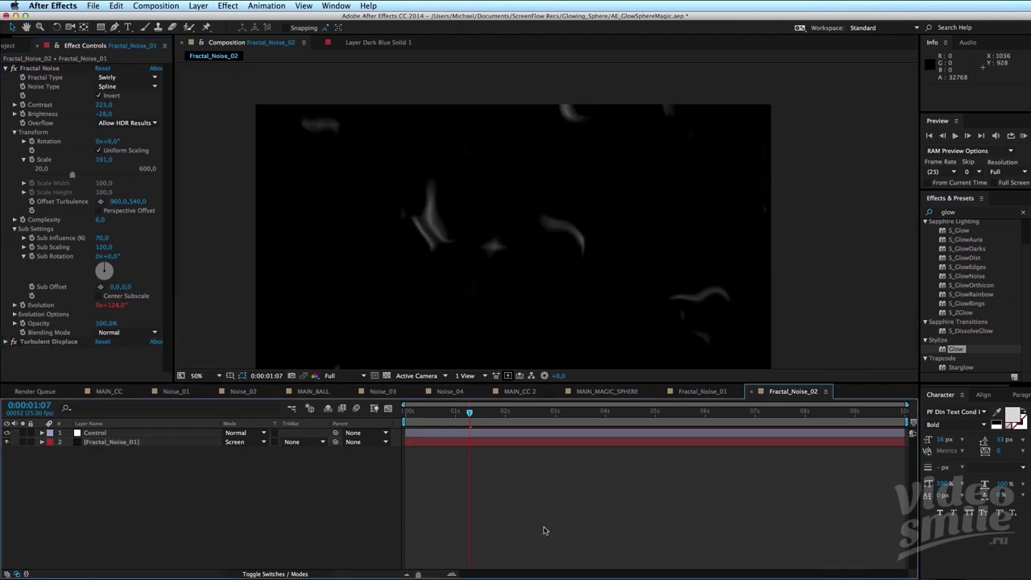
key(KP_0)
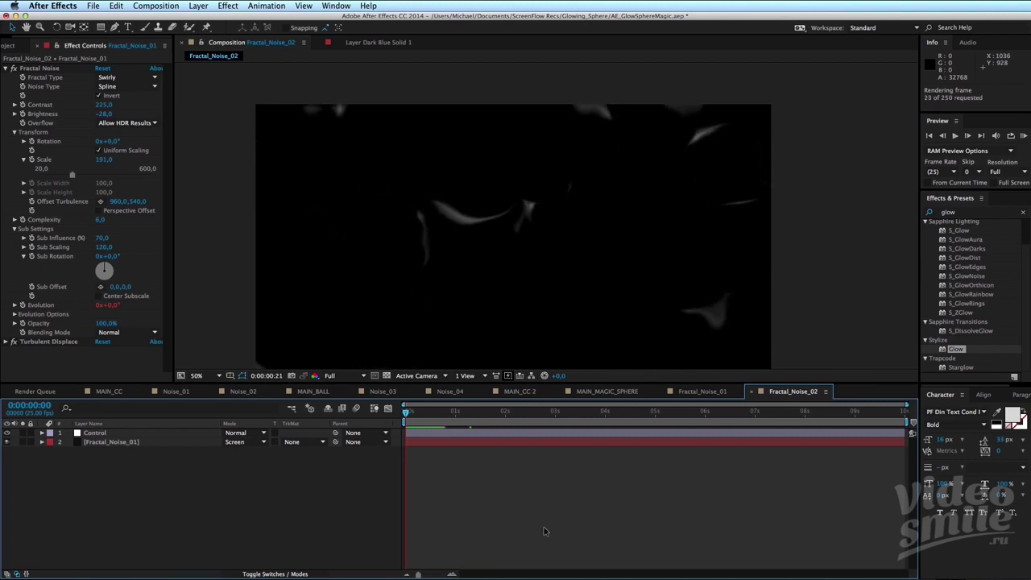
key(space)
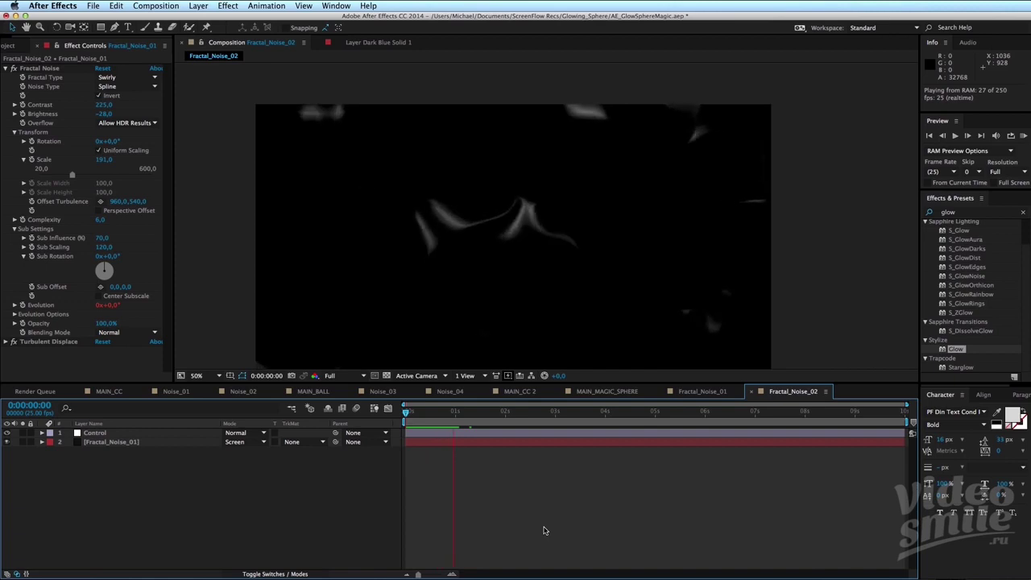
key(space)
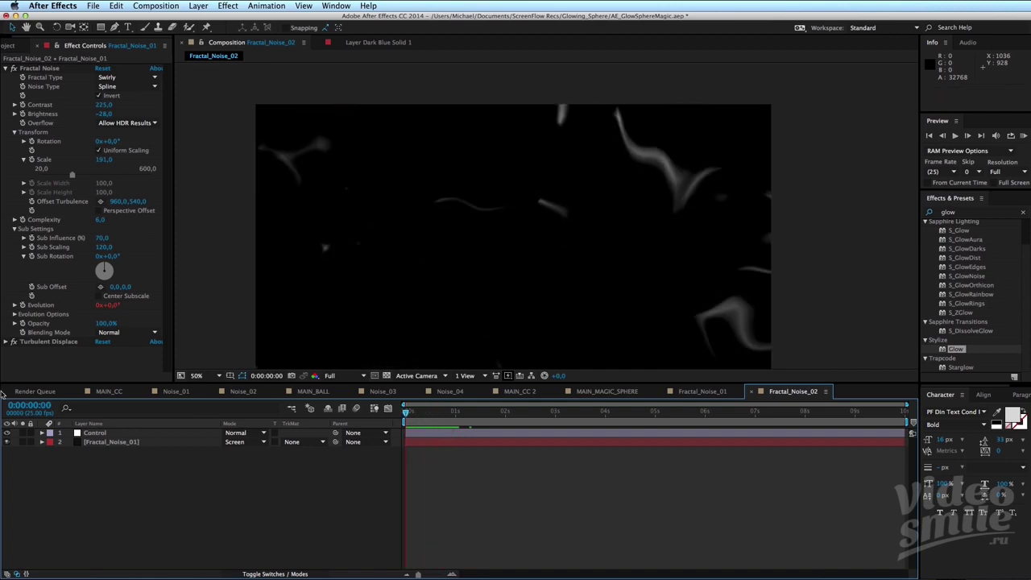
click(12, 341)
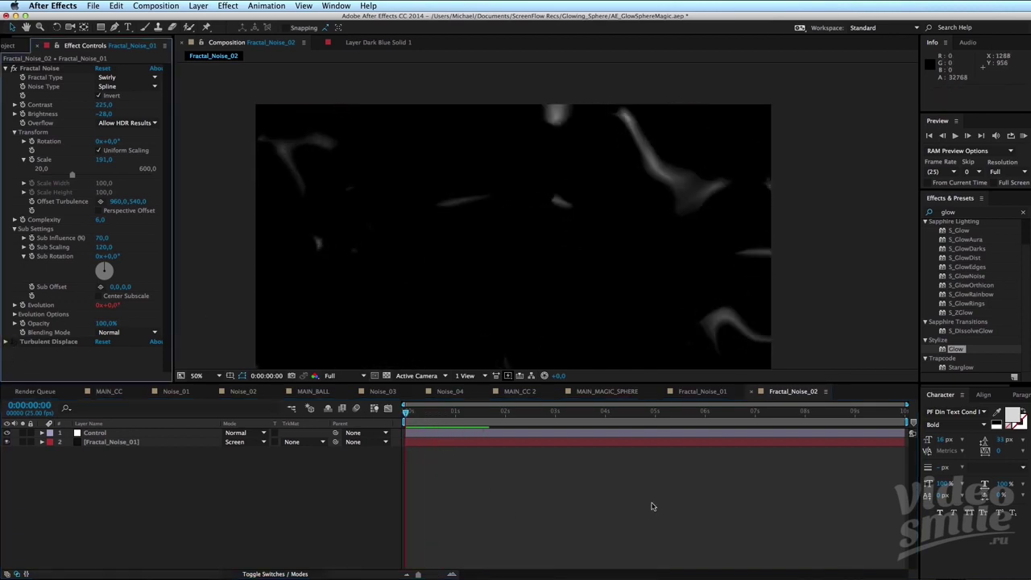
click(4, 45)
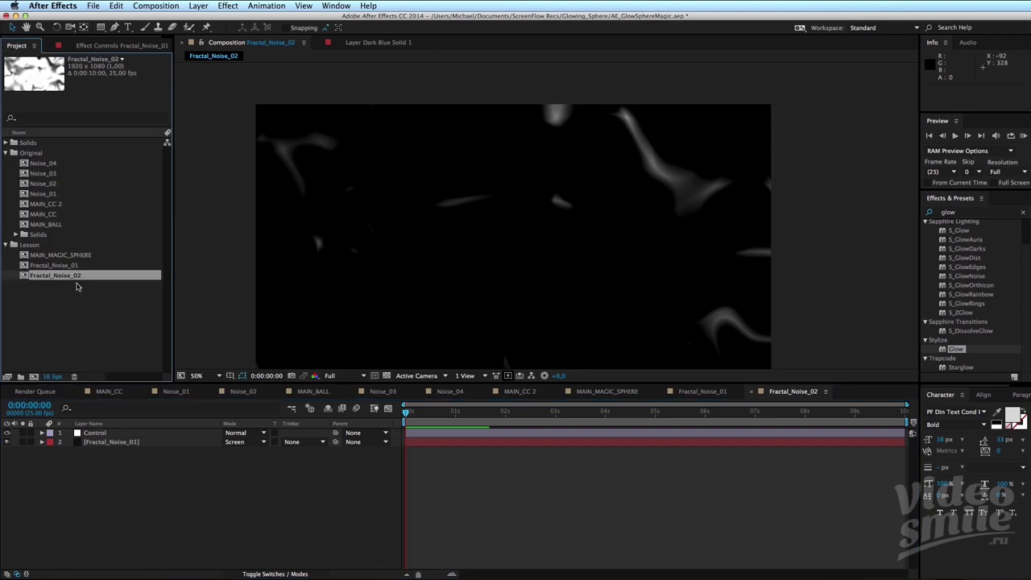
Add Fractal_Noise_02 to MAIN_MAGIC_SPHERE in Screen mode and show Fractal_Noise_01's effects.
double_click(78, 255)
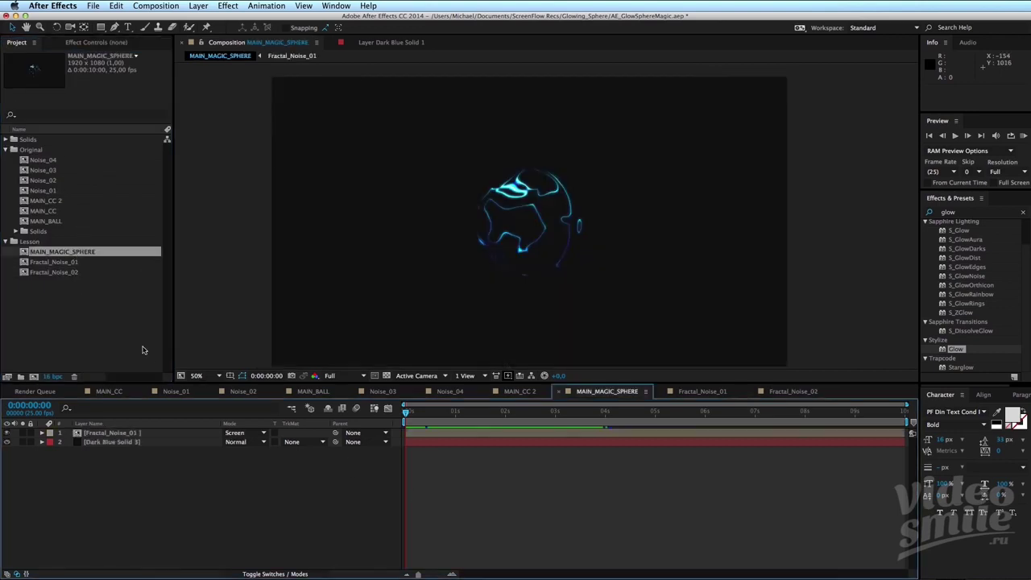
drag(81, 273, 141, 432)
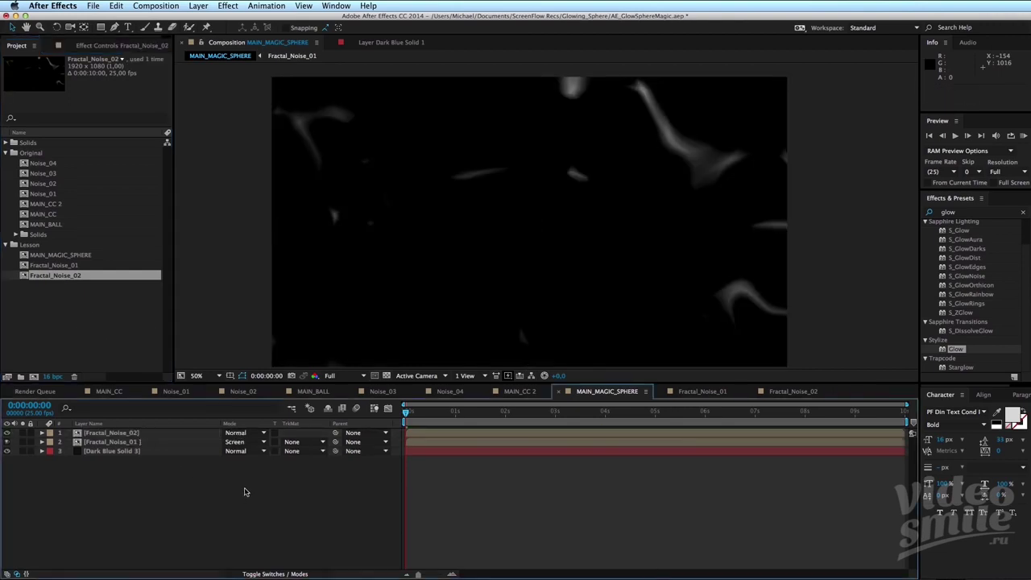
click(241, 433)
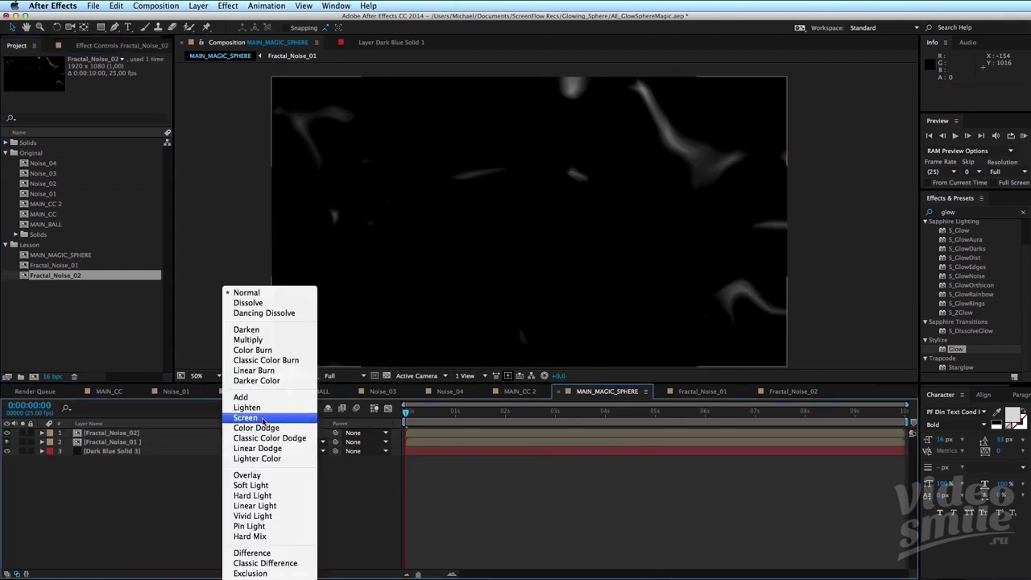
click(264, 418)
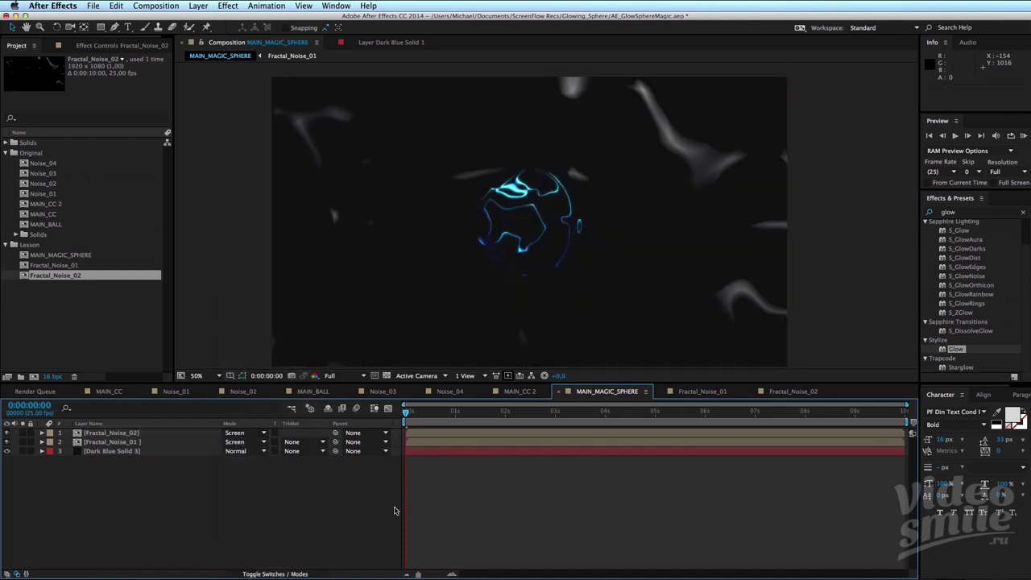
click(145, 443)
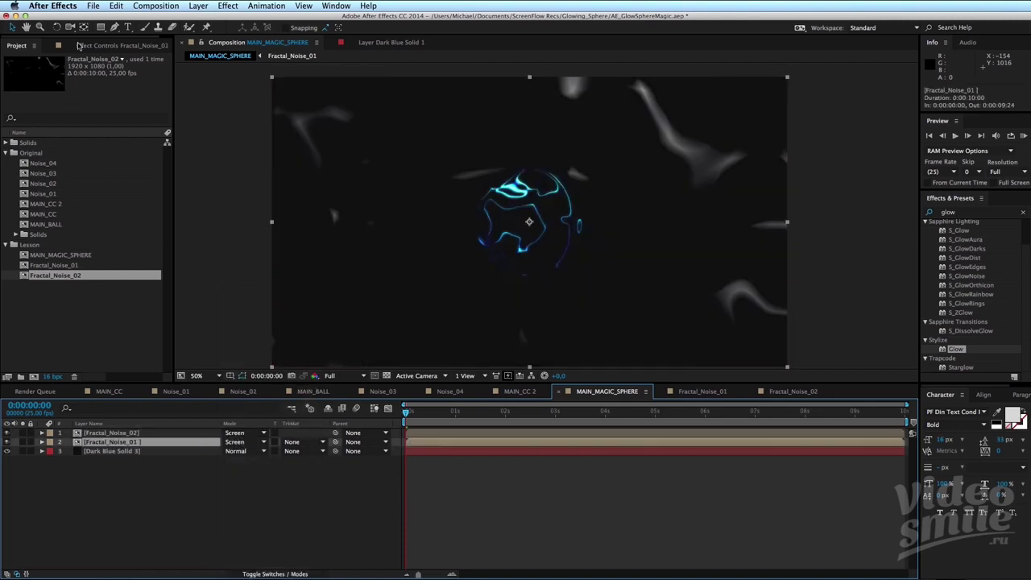
click(79, 45)
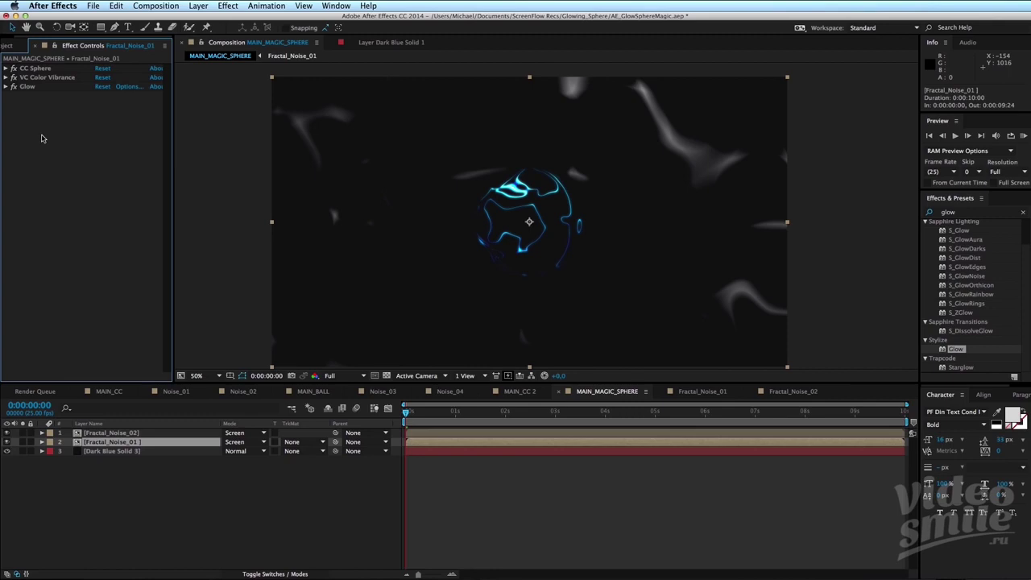
Copy CC Sphere and VC Color Vibrance onto Fractal_Noise_02 and preview the sphere.
click(45, 77)
shift+click(42, 69)
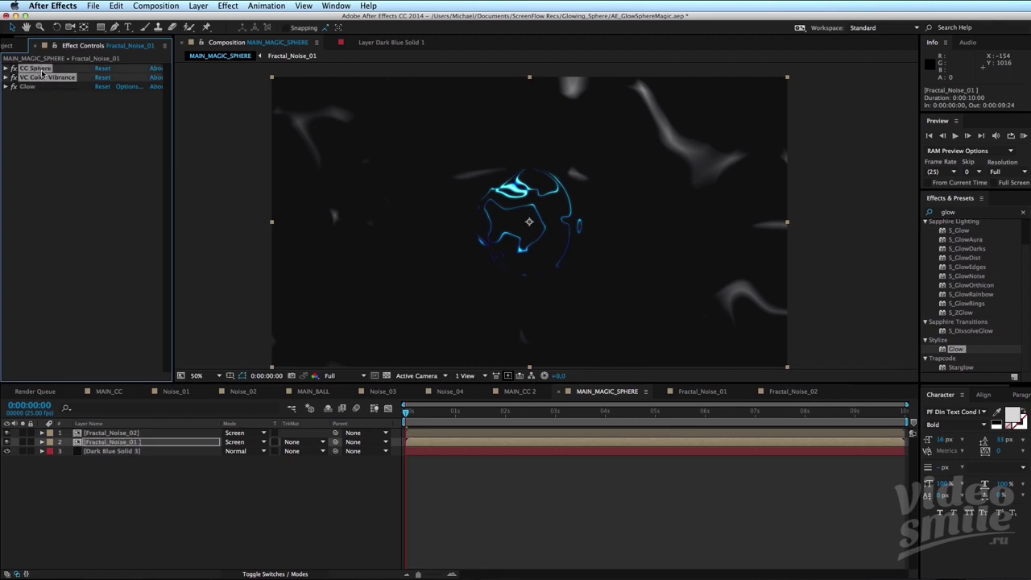
key(cmd+c)
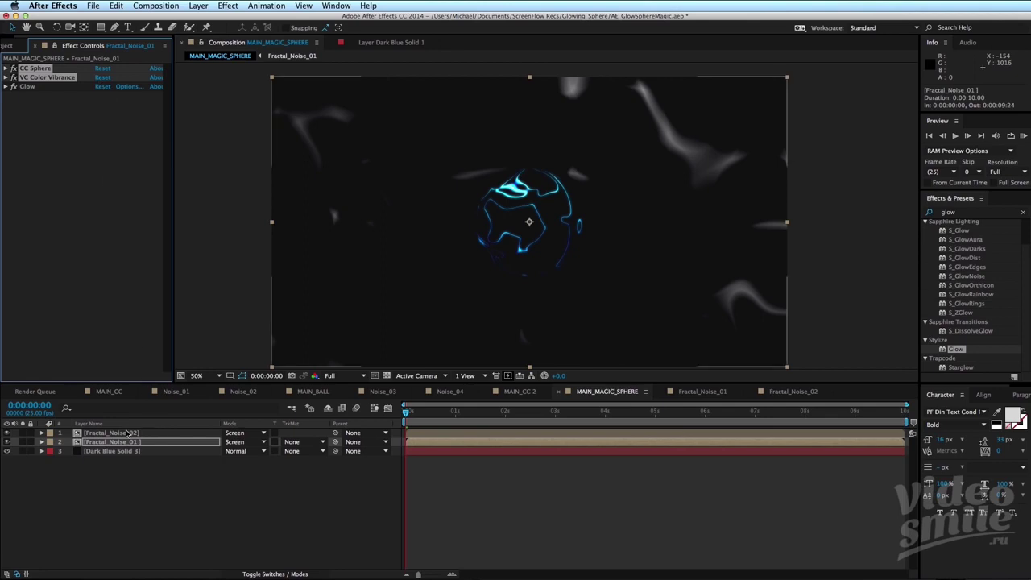
click(121, 432)
key(cmd+v)
click(455, 487)
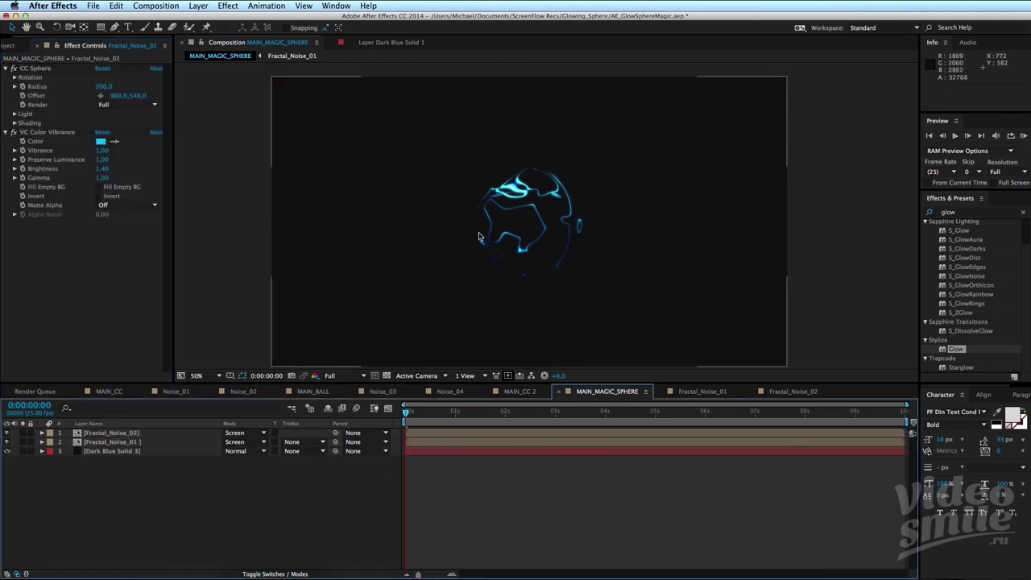
scroll(425, 234, up, 2)
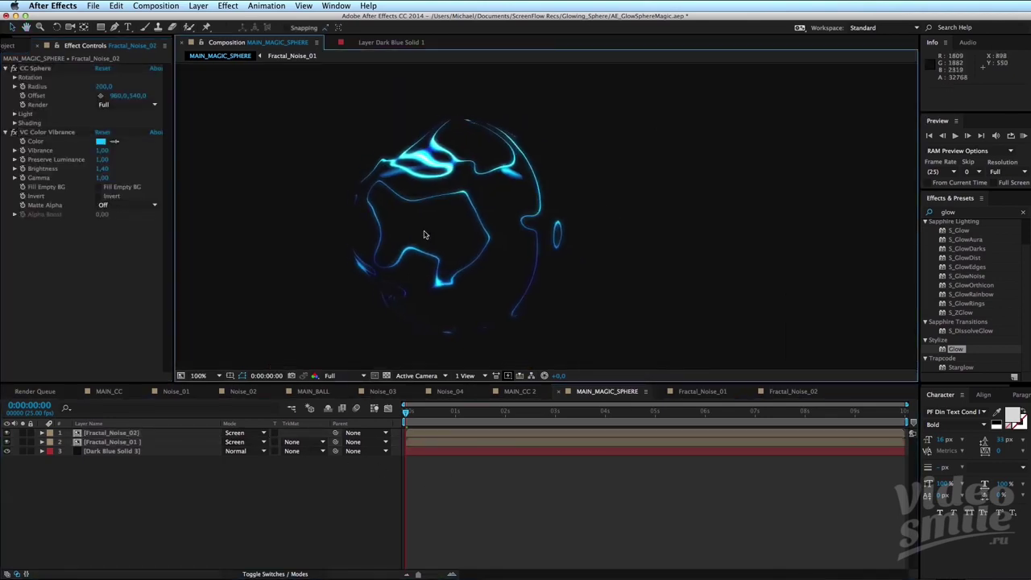
key(KP_0)
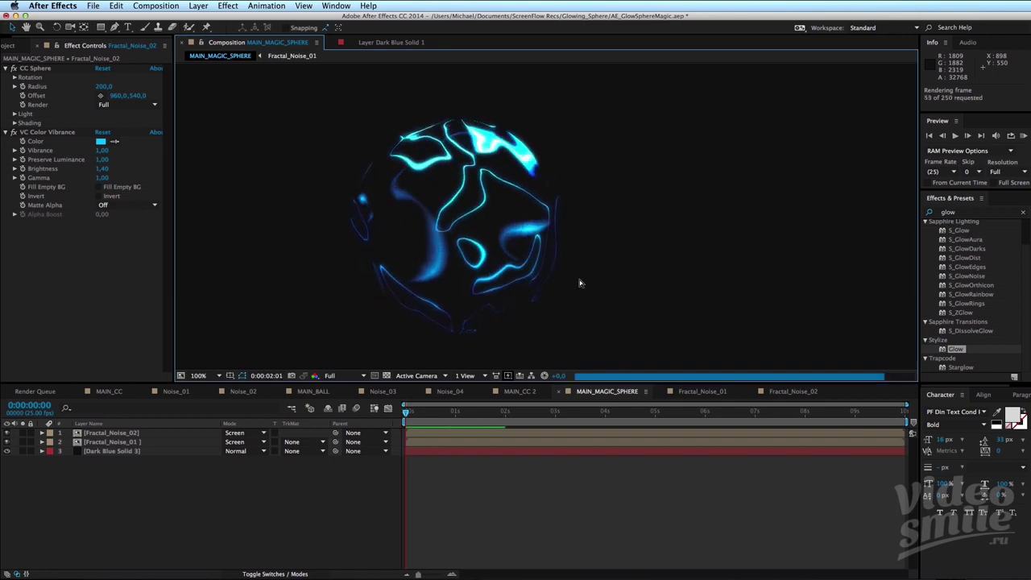
key(space)
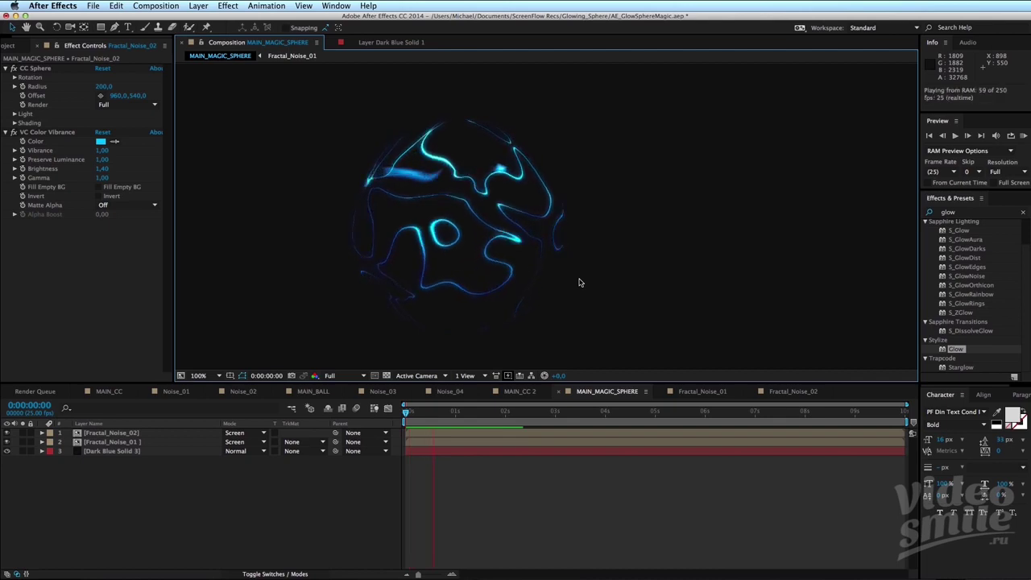
key(space)
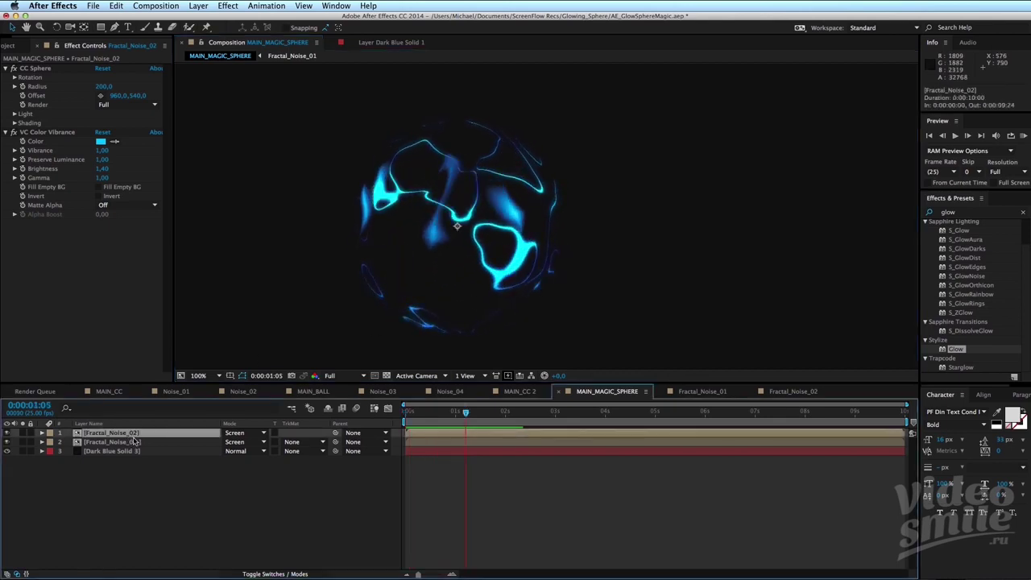
Move Fractal_Noise_02 below Fractal_Noise_01 and set its Brightness to 1,00.
drag(129, 433, 133, 448)
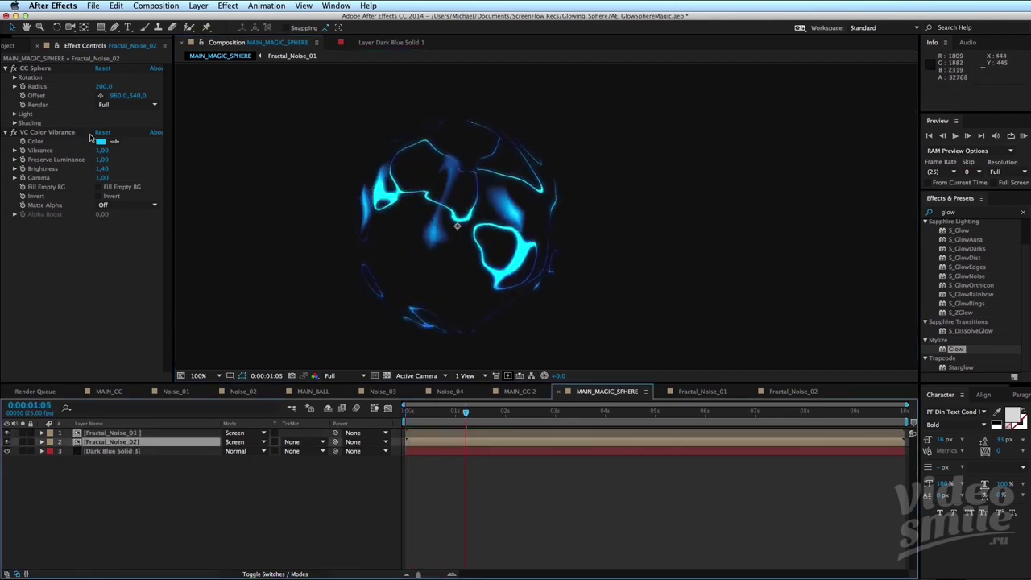
click(102, 169)
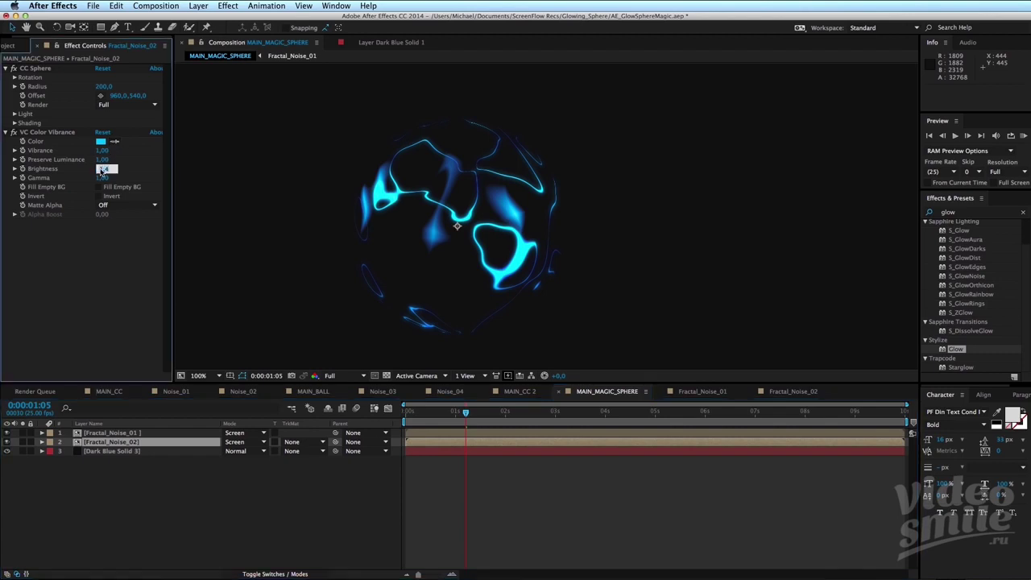
text(1)
key(Return)
Preview the sphere animation again, then zoom in on the sphere at the first frame.
key(space)
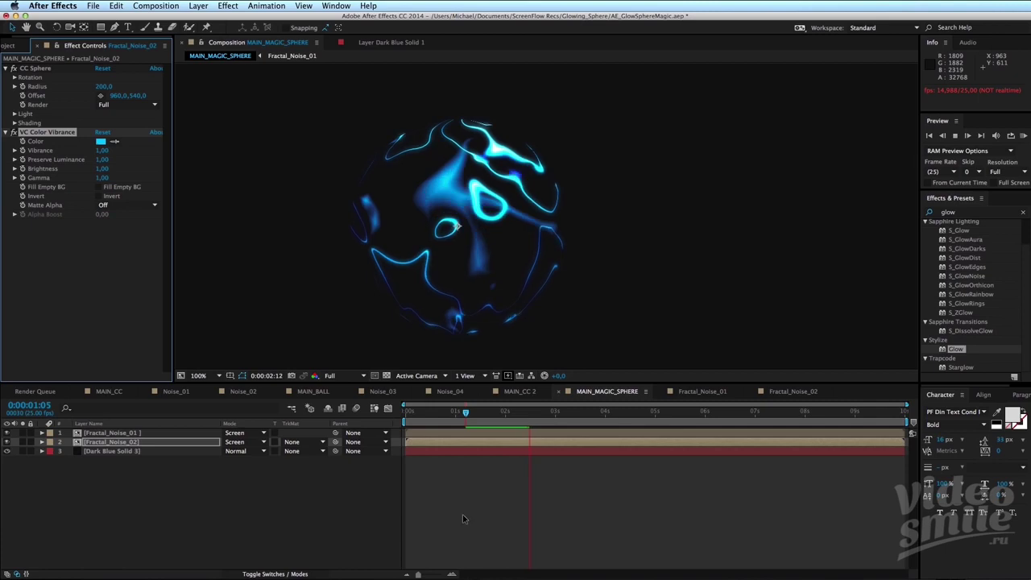
scroll(535, 241, down, 2)
key(KP_0)
key(space)
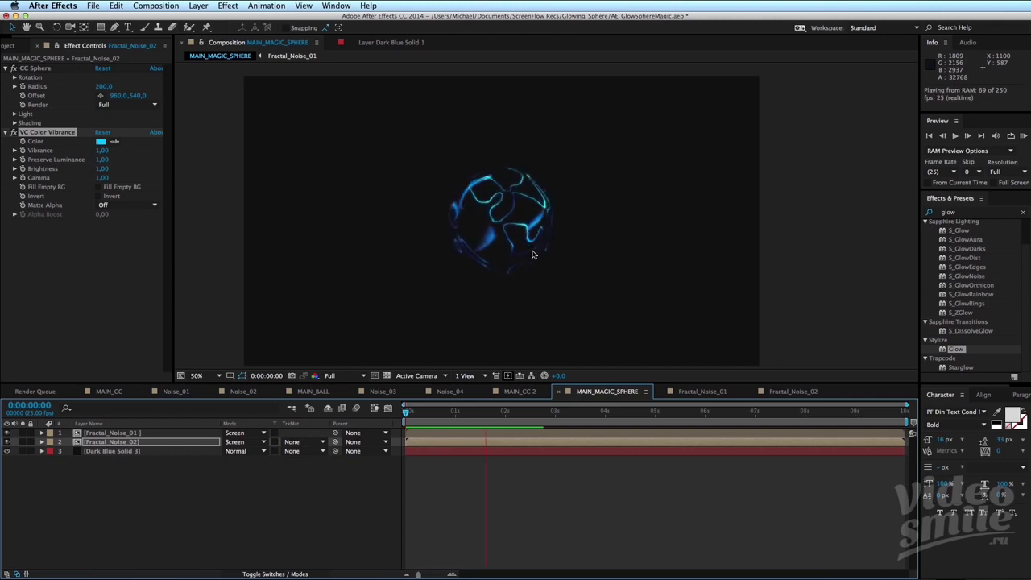
key(space)
key(period)
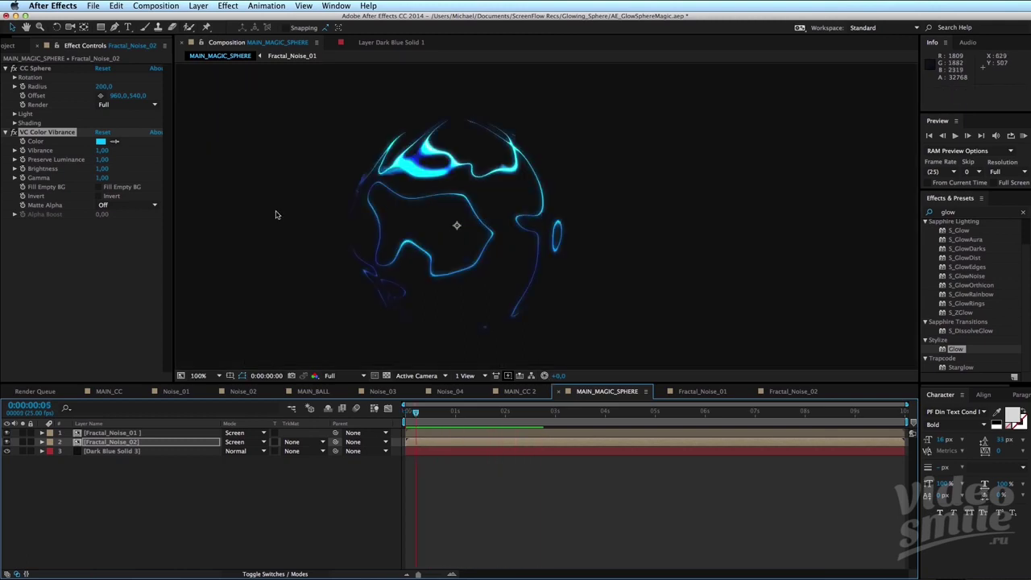
key(Home)
key(period)
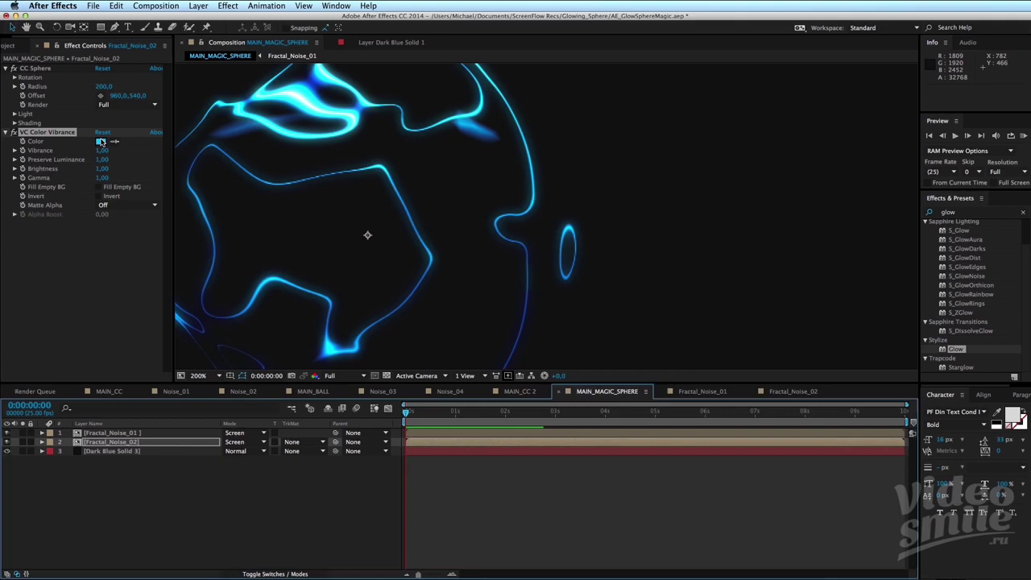
Nudge Fractal_Noise_02's VC Color Vibrance tint slightly greener within cyan, then return to frame 0.
click(101, 141)
drag(714, 405, 715, 412)
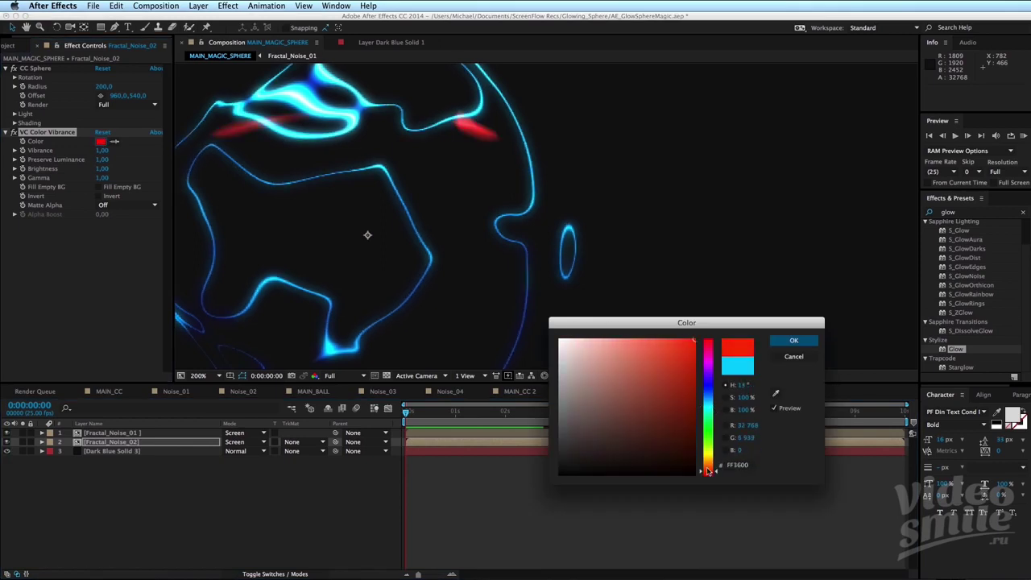
click(793, 356)
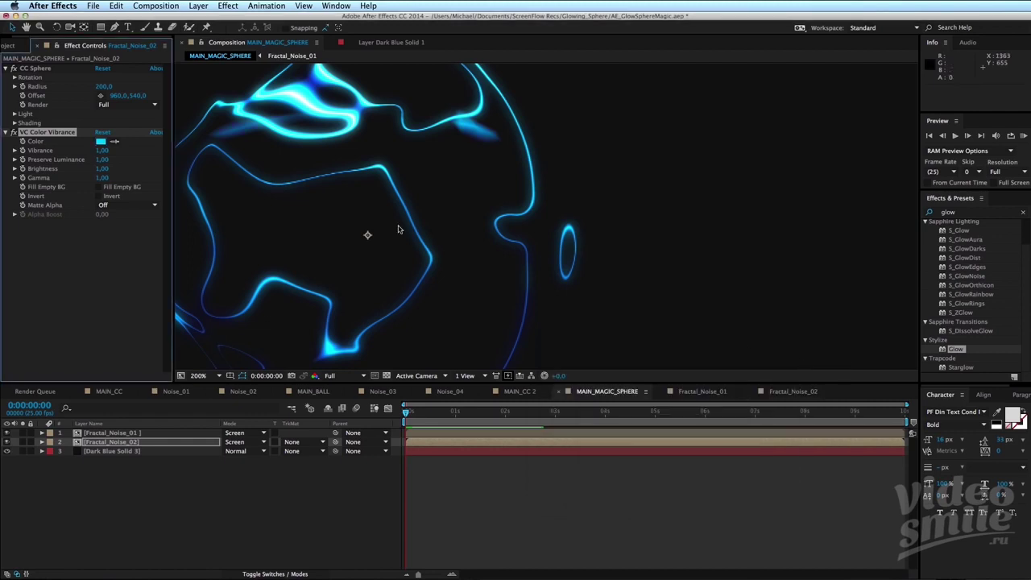
click(100, 142)
drag(715, 404, 718, 405)
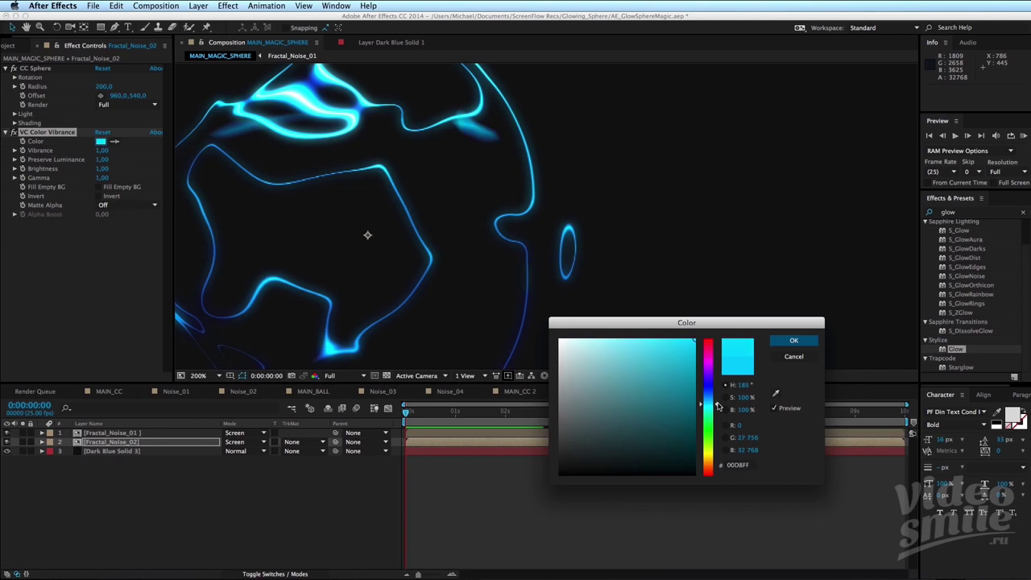
click(793, 341)
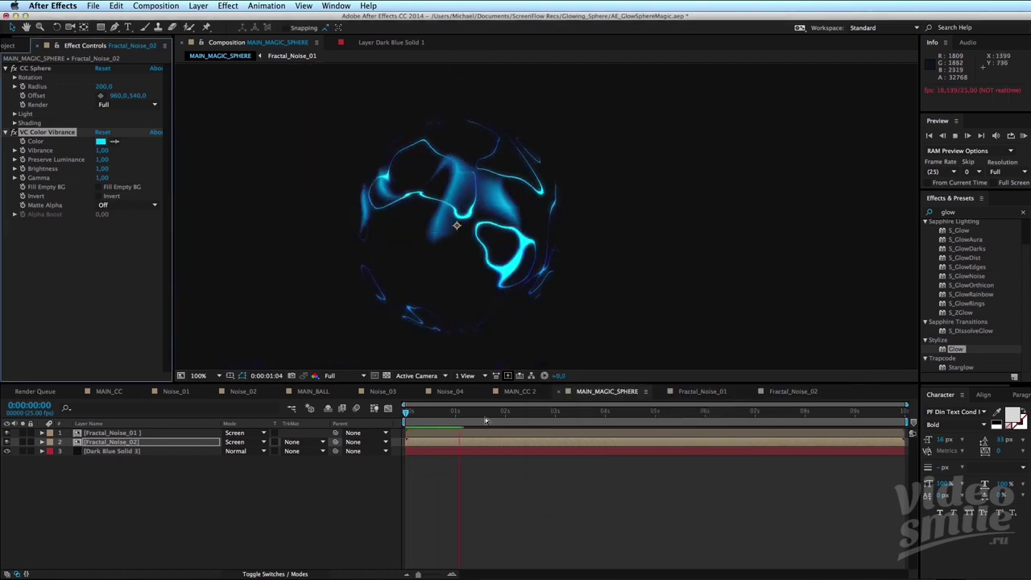
click(404, 413)
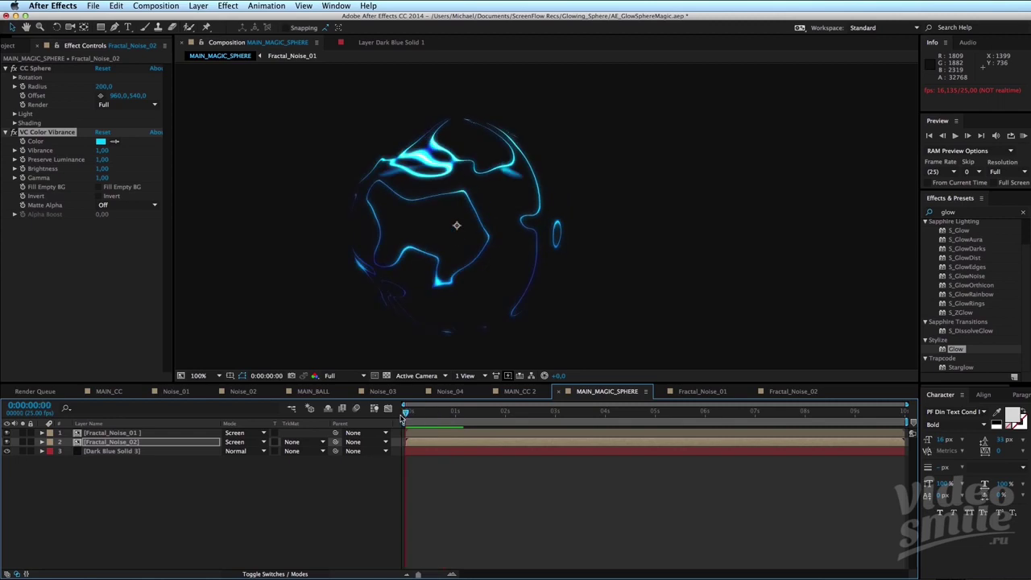
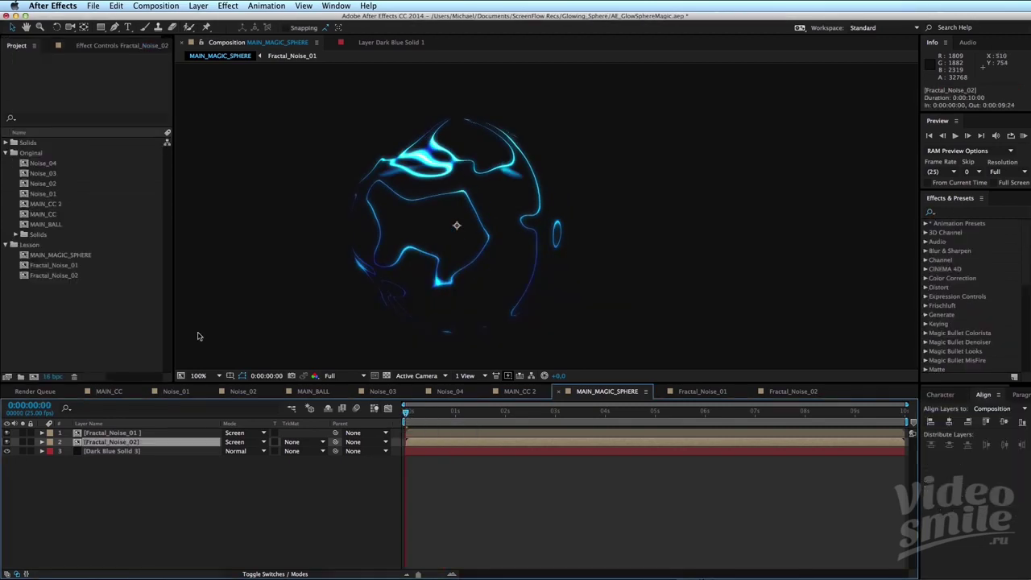
Open the Fractal_Noise_03 composition and show Effect Controls for its Fractal_Noise_01 layer.
click(41, 277)
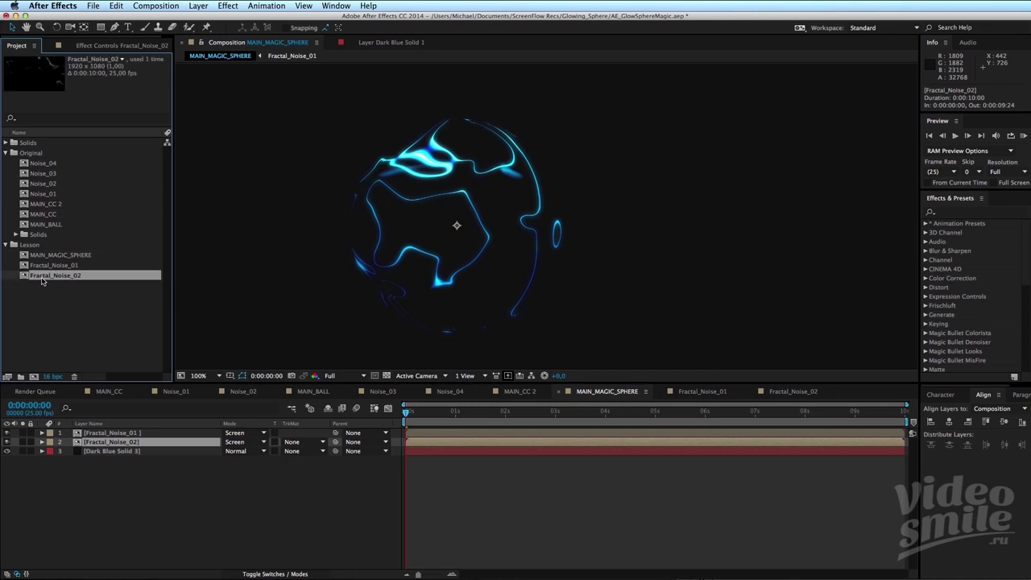
double_click(74, 275)
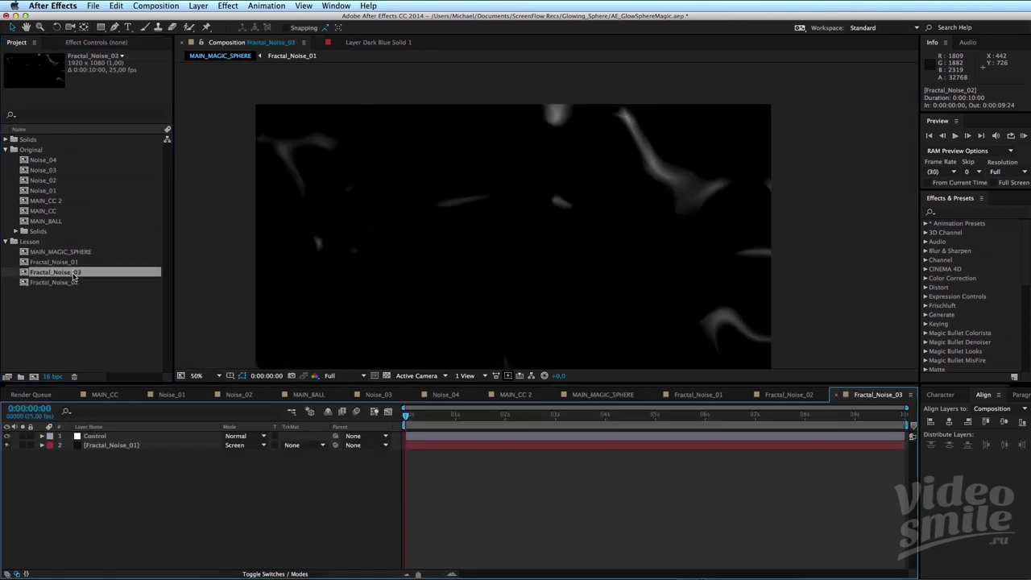
click(111, 445)
click(119, 47)
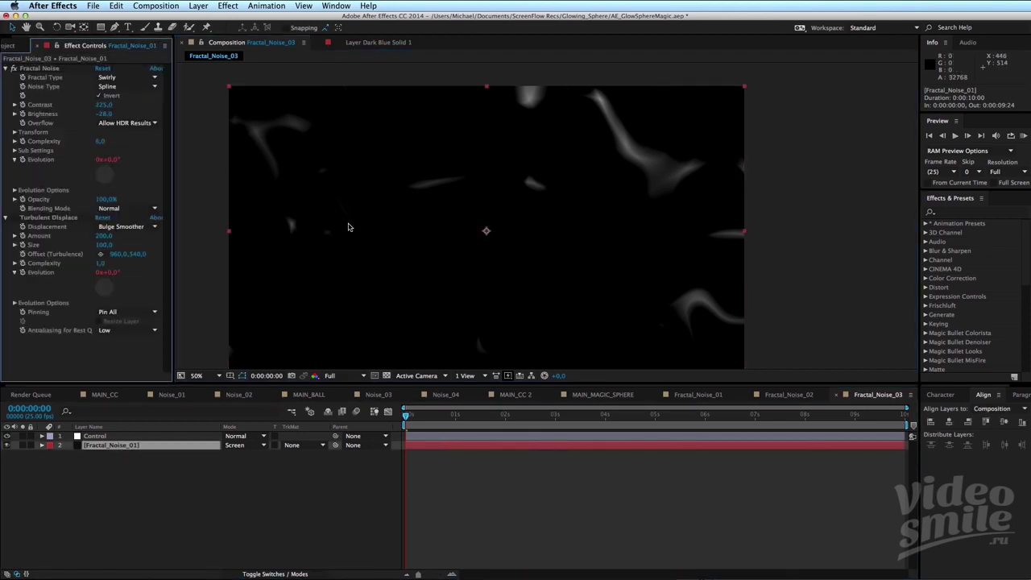
Set Fractal_Noise_01 to Soft Linear noise with Contrast 125 and Brightness -32.
click(105, 86)
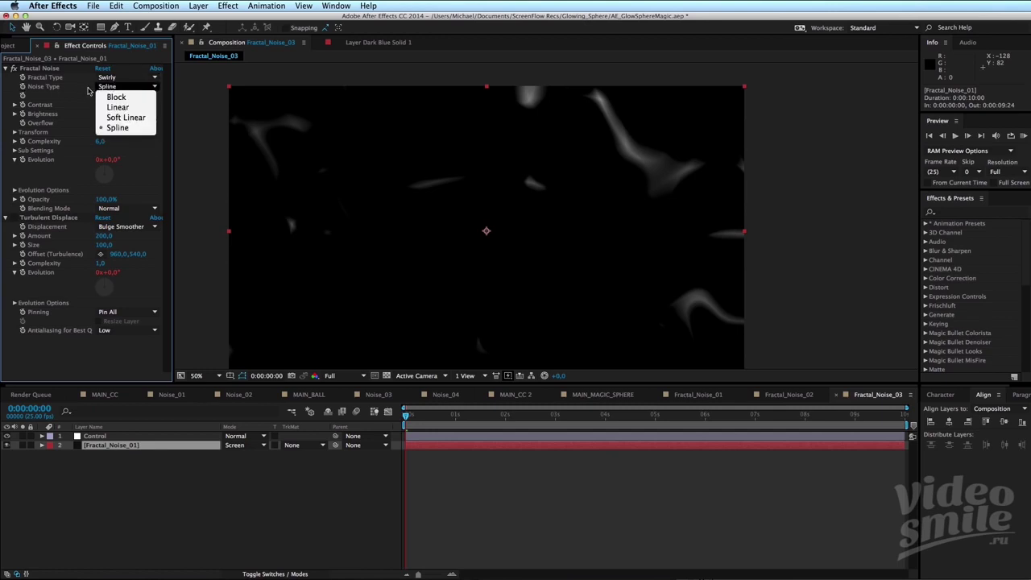
click(125, 118)
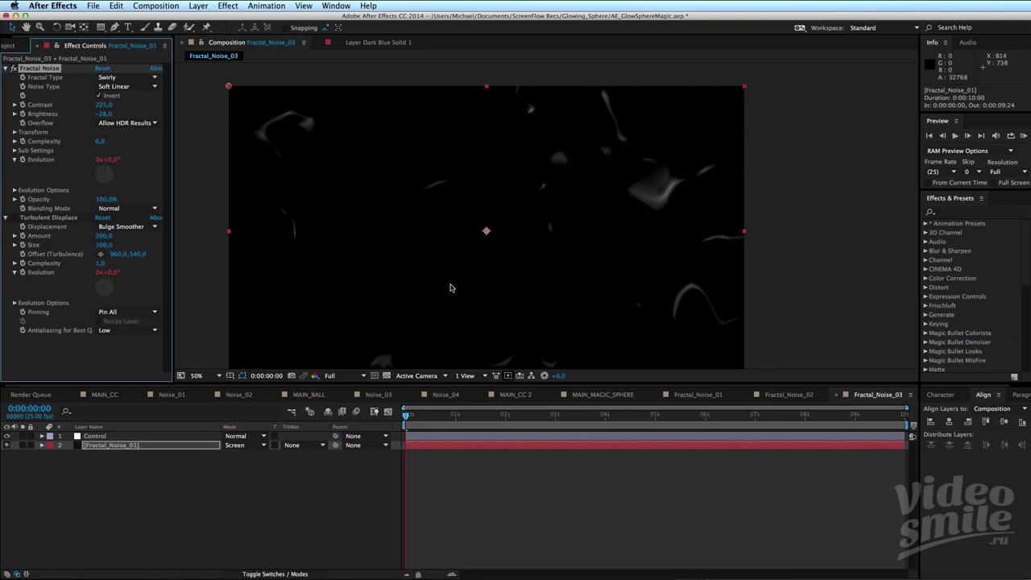
key(space)
click(473, 417)
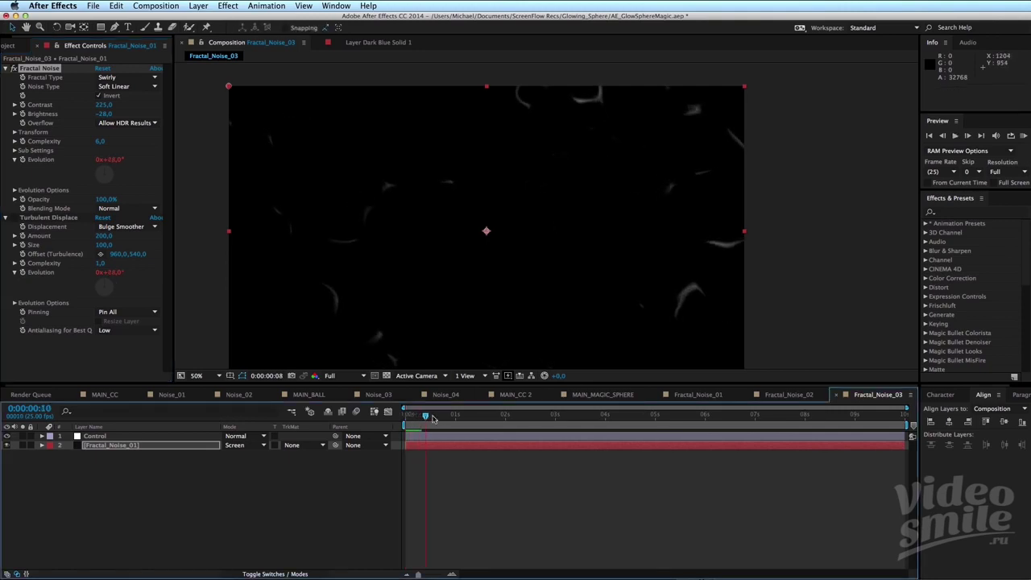
drag(472, 416, 430, 416)
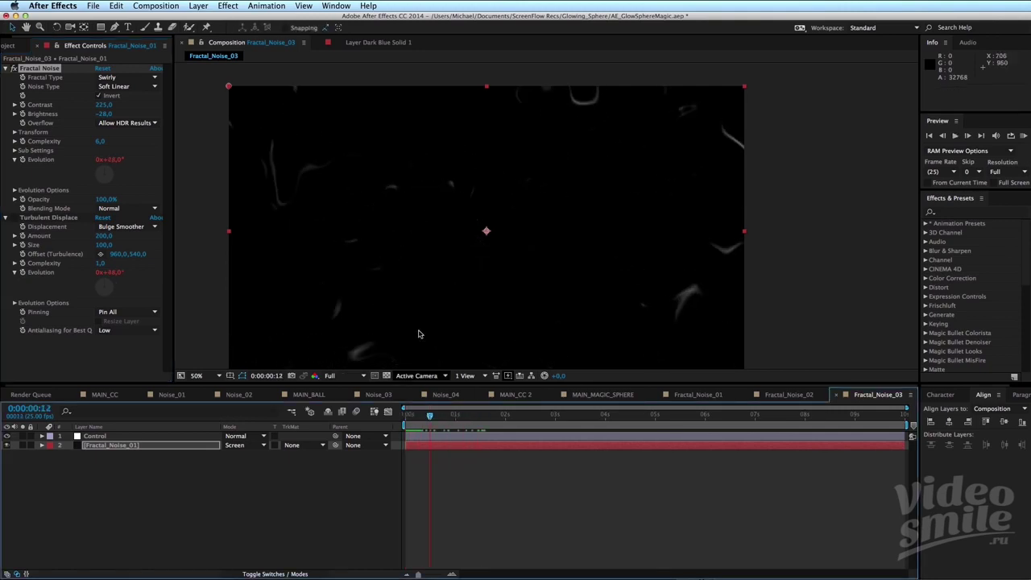
drag(422, 271, 424, 262)
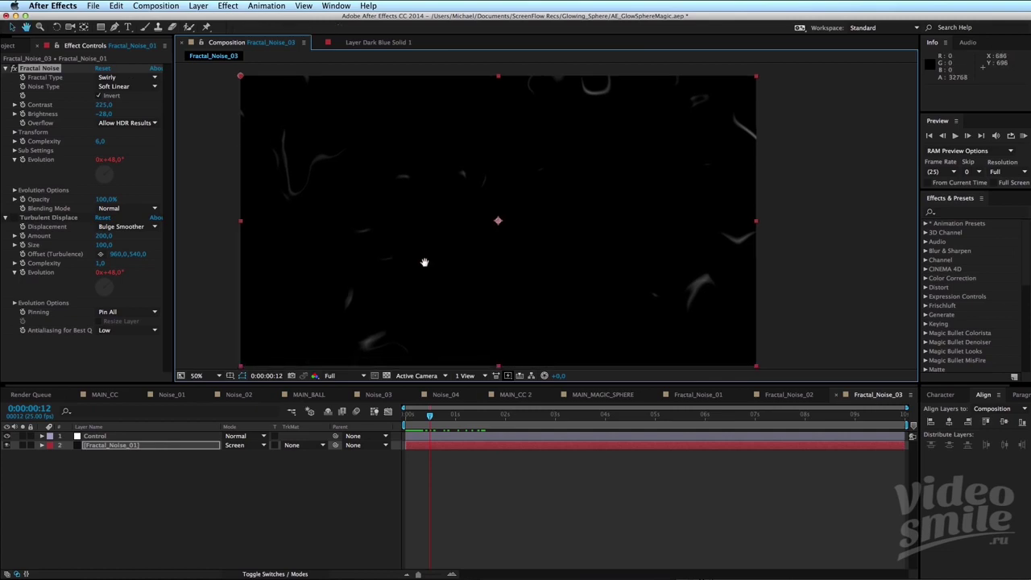
mouse_move(104, 111)
mouse_down()
mouse_move(70, 100)
mouse_move(90, 100)
mouse_up()
text(125)
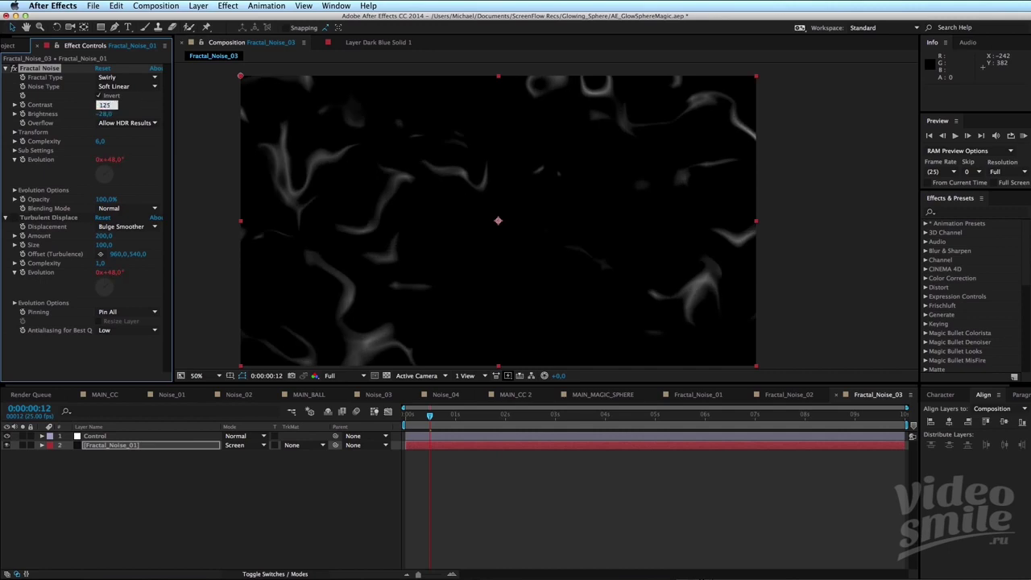
key(Return)
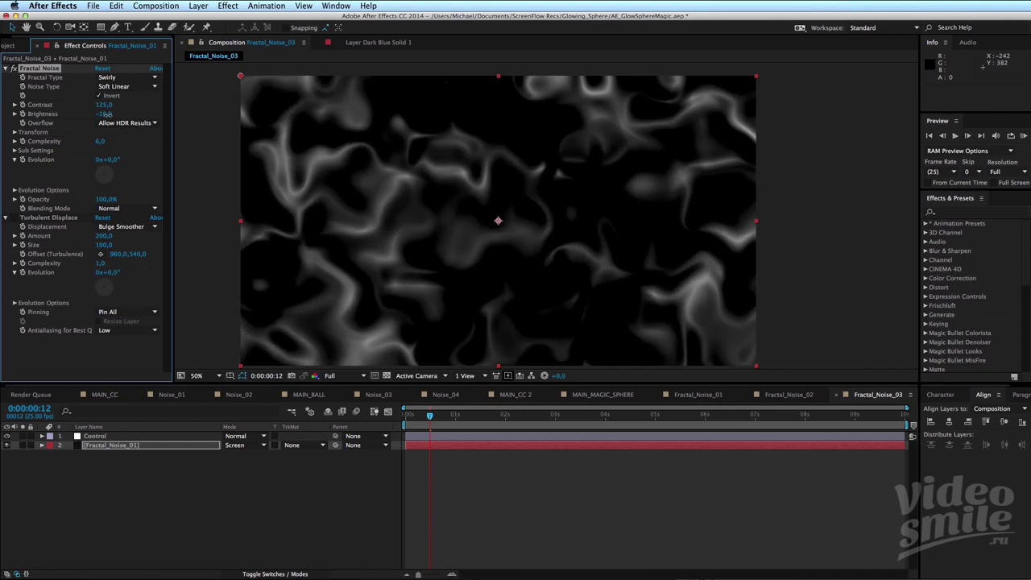
drag(103, 118, 95, 118)
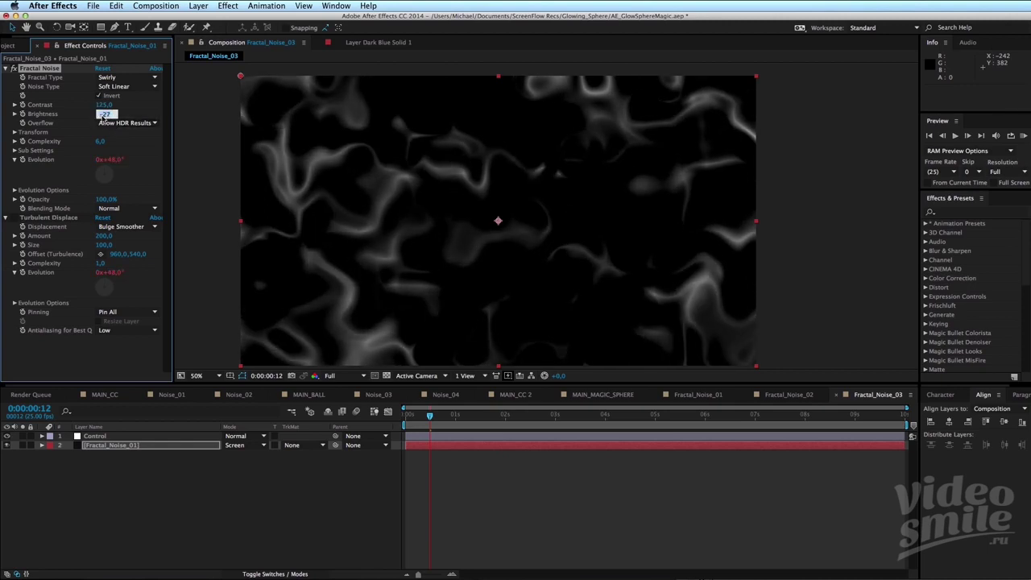
text(-32)
key(Return)
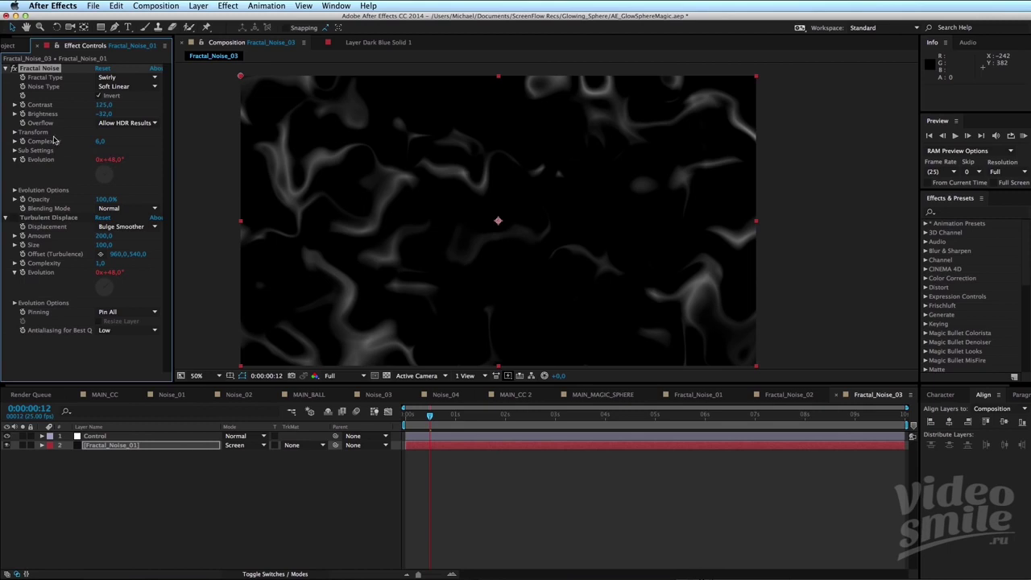
click(15, 132)
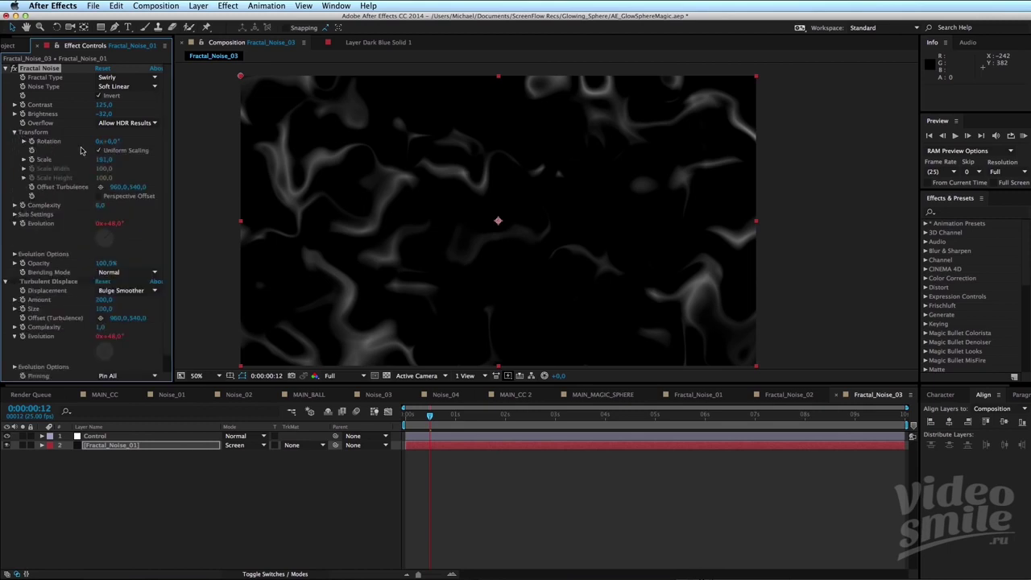
Enlarge the Fractal Noise Scale to 140 and expand its Sub Settings.
drag(103, 160, 101, 166)
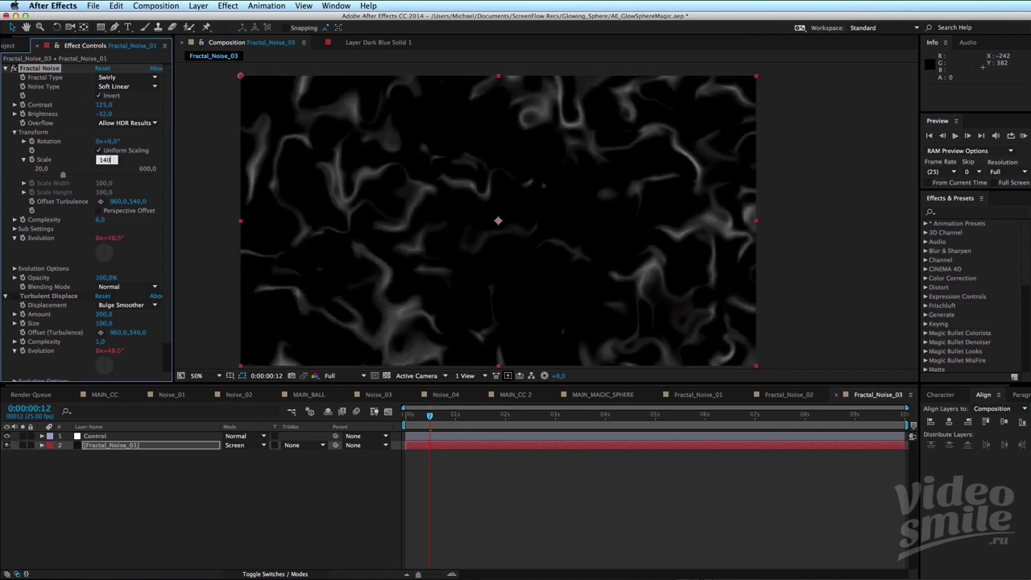
key(Return)
scroll(126, 255, down, 2)
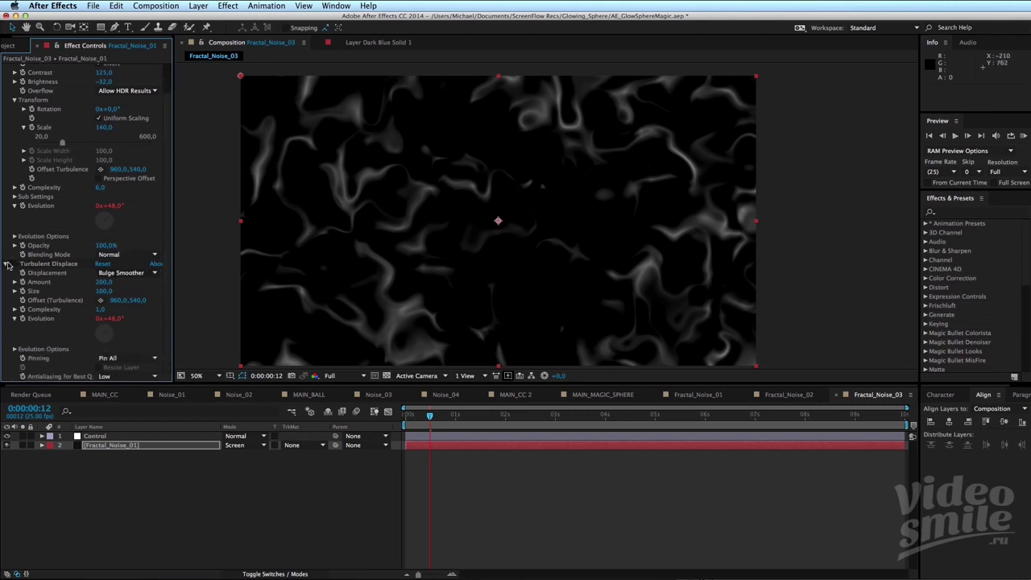
click(14, 197)
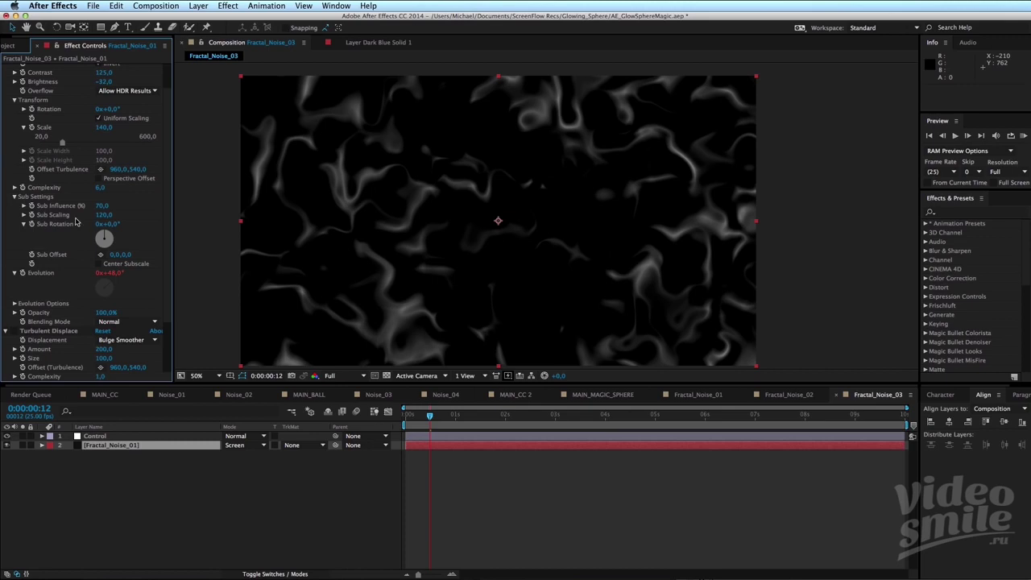
RAM-preview the Fractal_Noise_03 animation with the larger noise pattern.
key(KP_0)
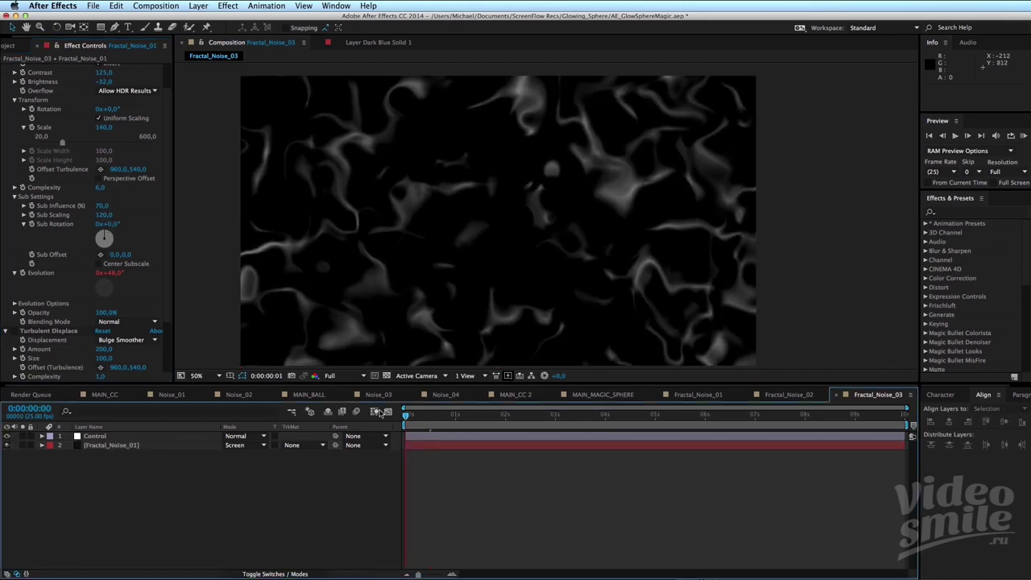
key(comma)
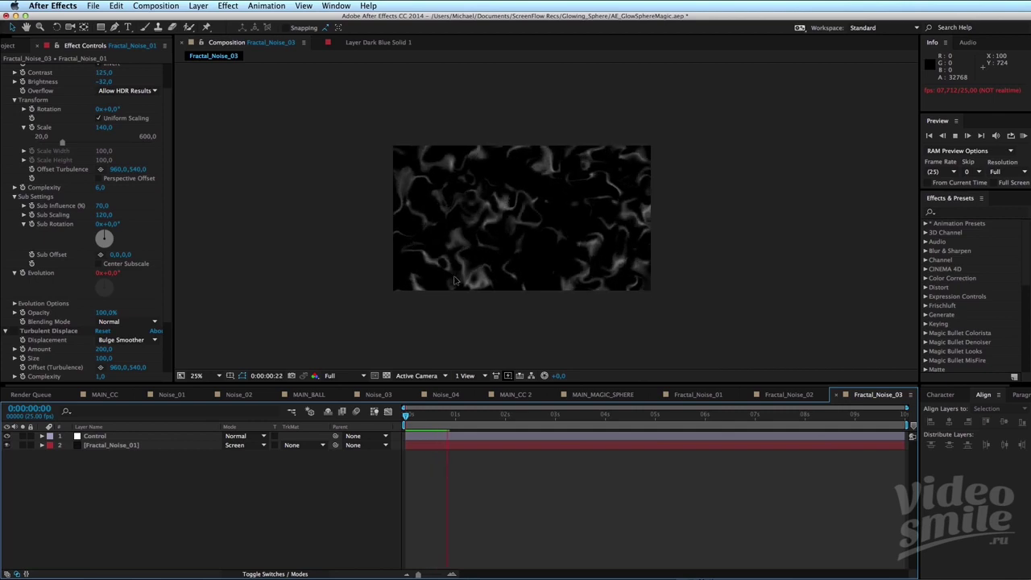
key(period)
key(KP_0)
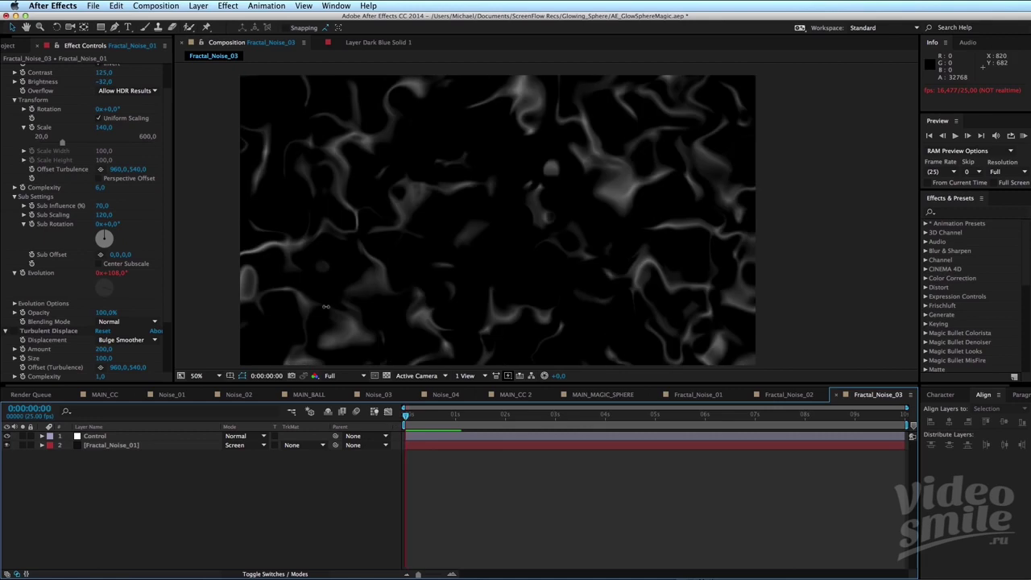
click(12, 56)
RAM-preview Fractal_Noise_02, Fractal_Noise_01 and Fractal_Noise_03 in turn, ending on the first frame.
click(8, 47)
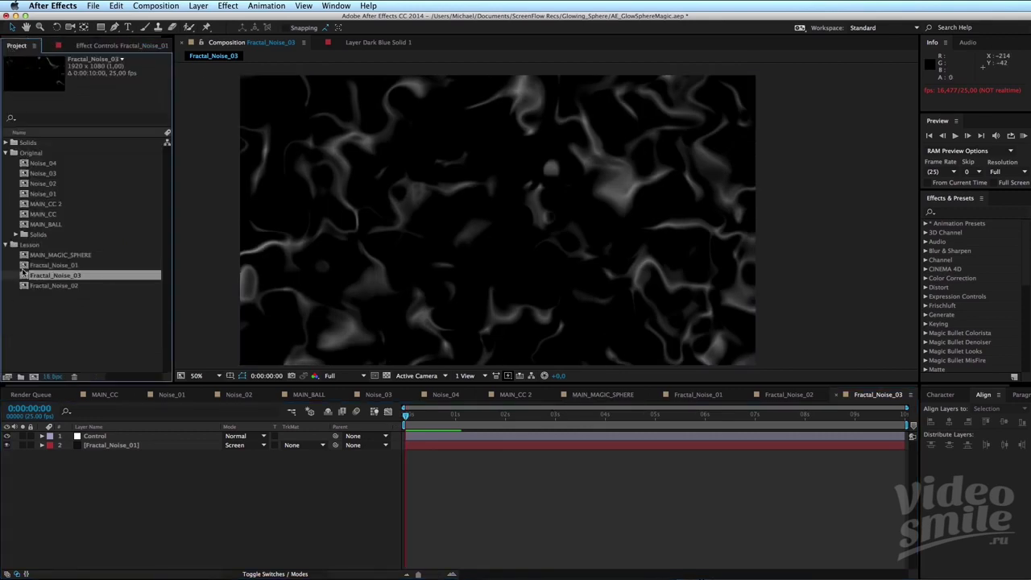
double_click(58, 286)
key(KP_0)
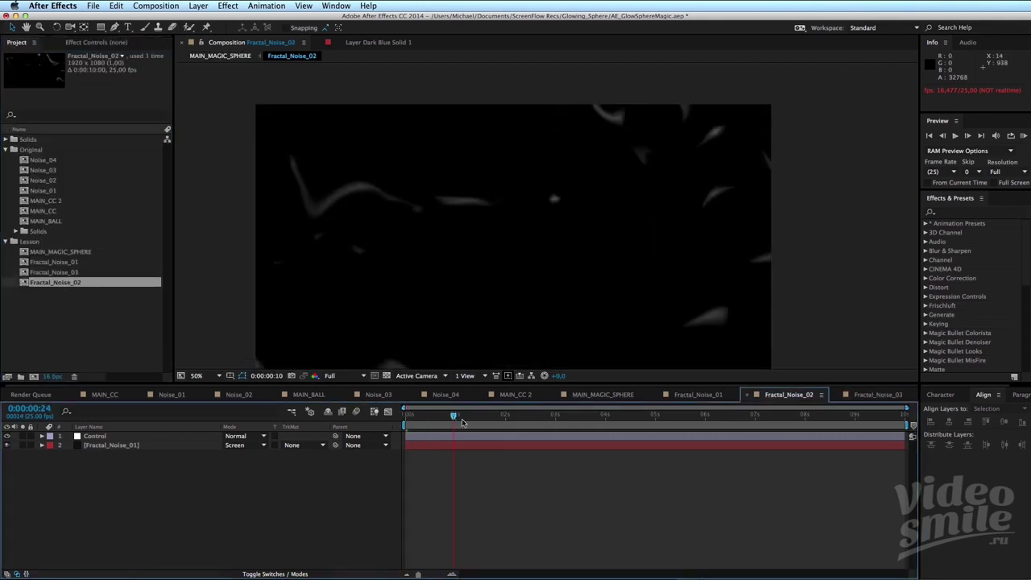
double_click(71, 262)
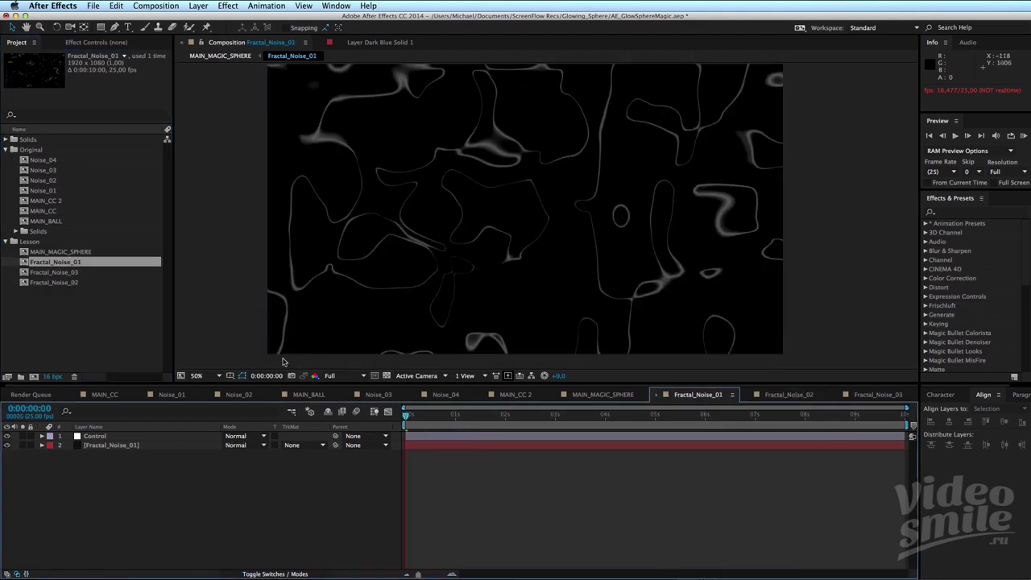
key(KP_0)
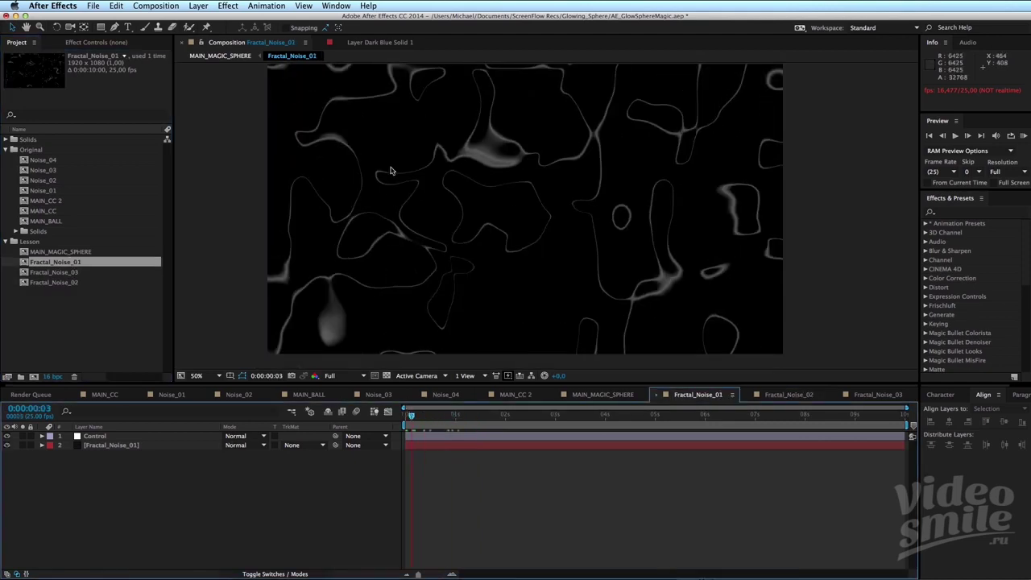
double_click(56, 273)
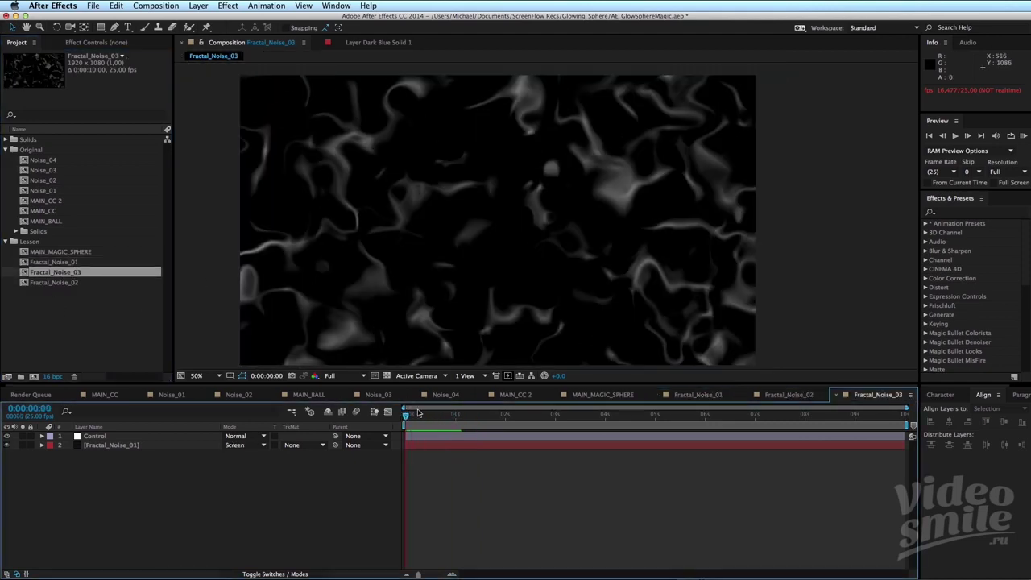
key(KP_0)
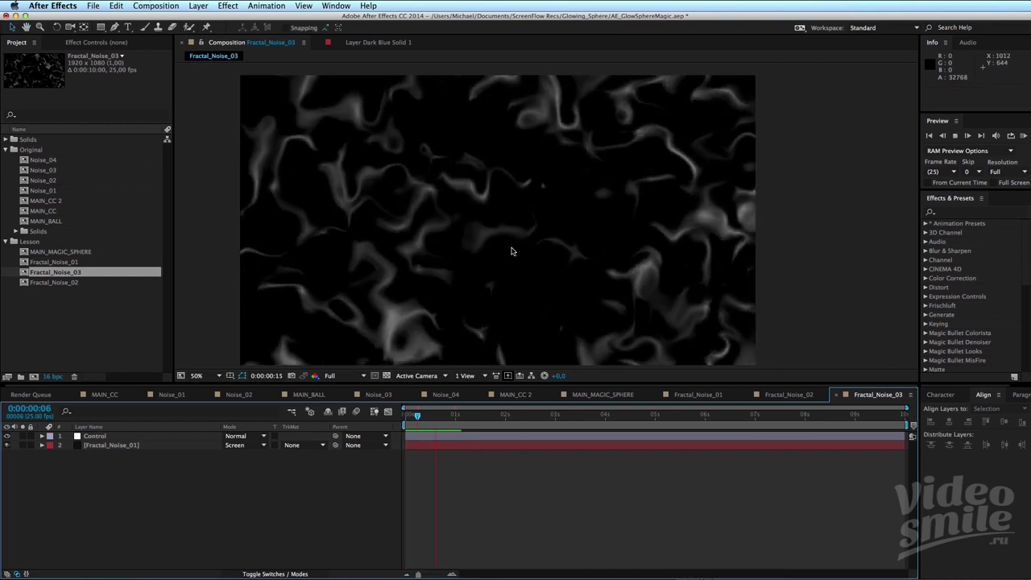
click(473, 419)
key(KP_0)
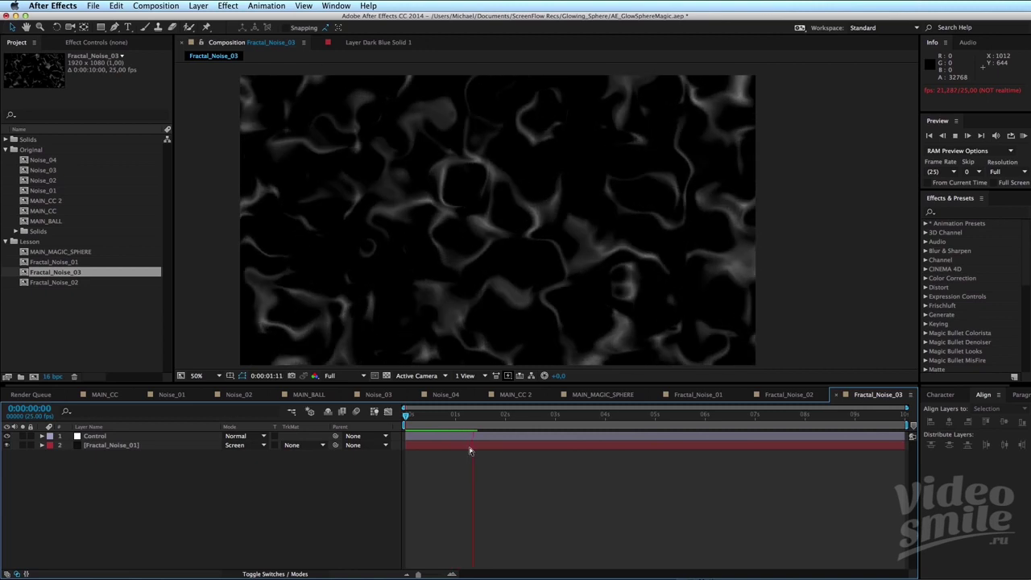
key(KP_0)
key(Home)
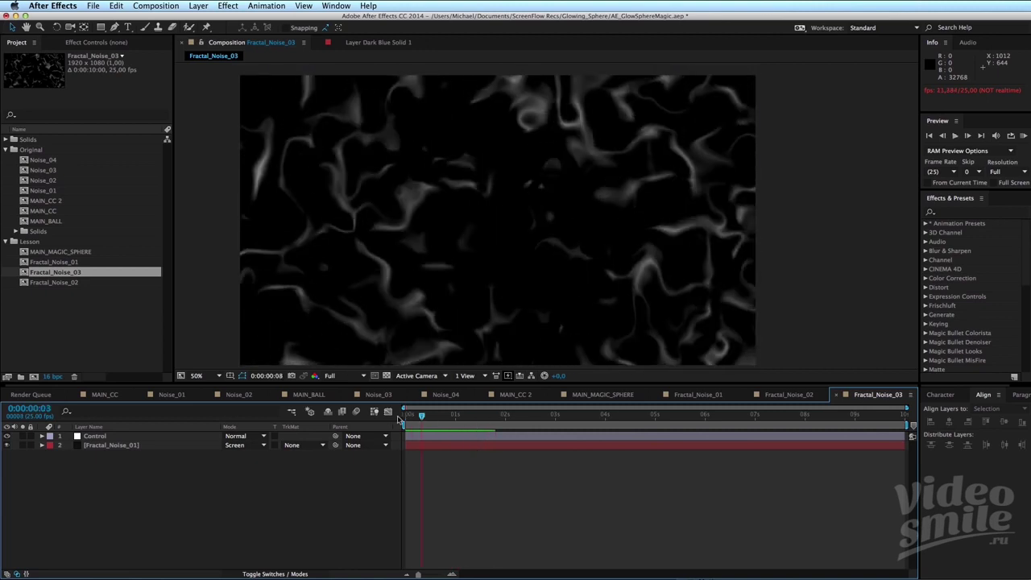
Add Fractal_Noise_03 to MAIN_MAGIC_SPHERE and paste Fractal_Noise_02's CC Sphere and VC Color Vibrance onto it.
double_click(72, 252)
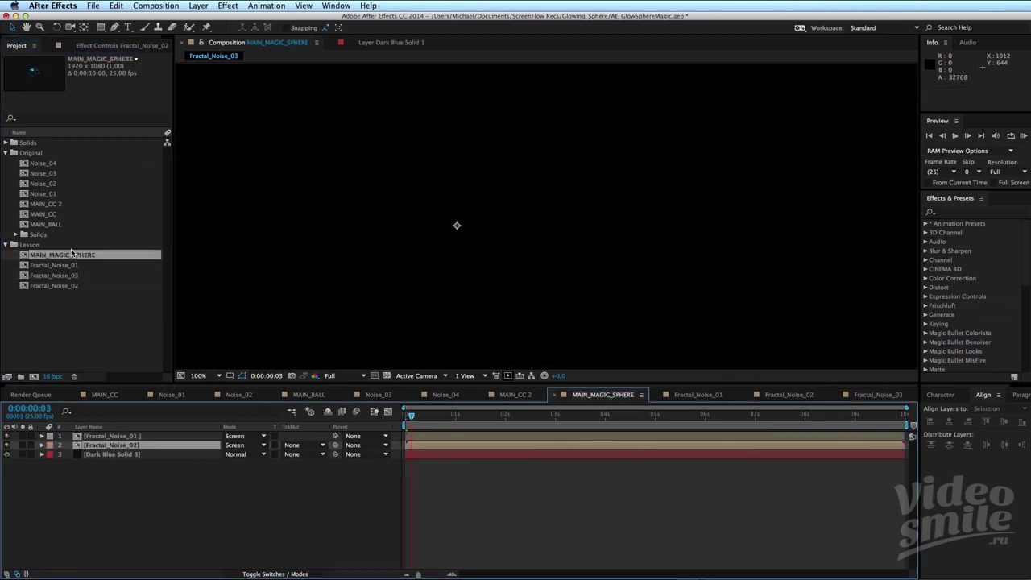
drag(64, 279, 137, 451)
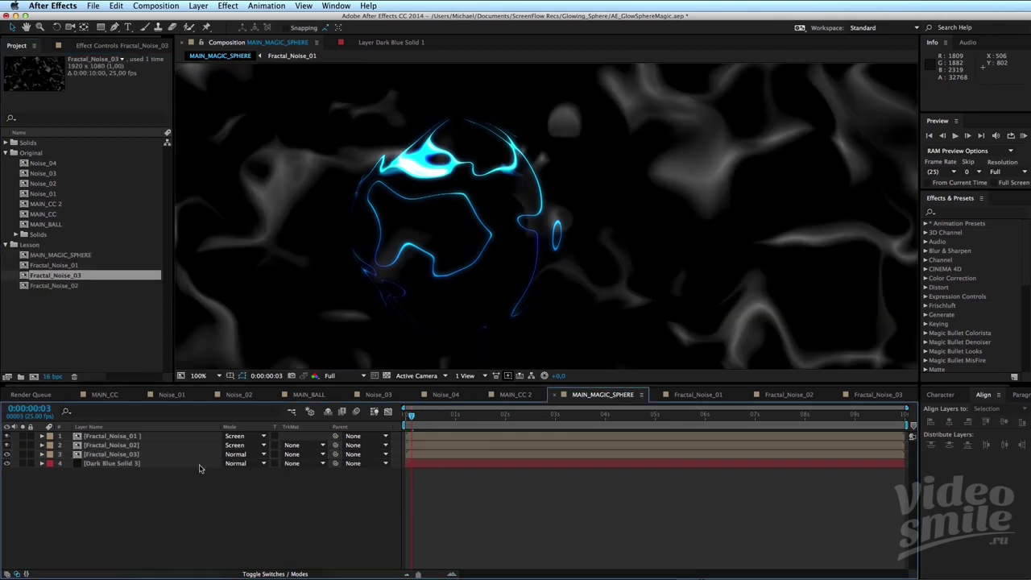
click(168, 449)
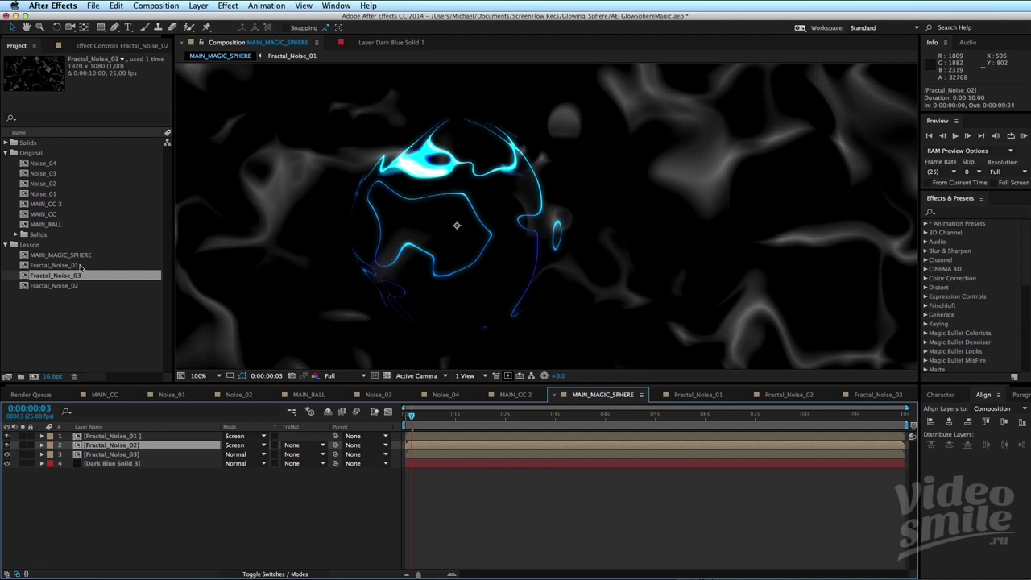
click(85, 49)
key(super+a)
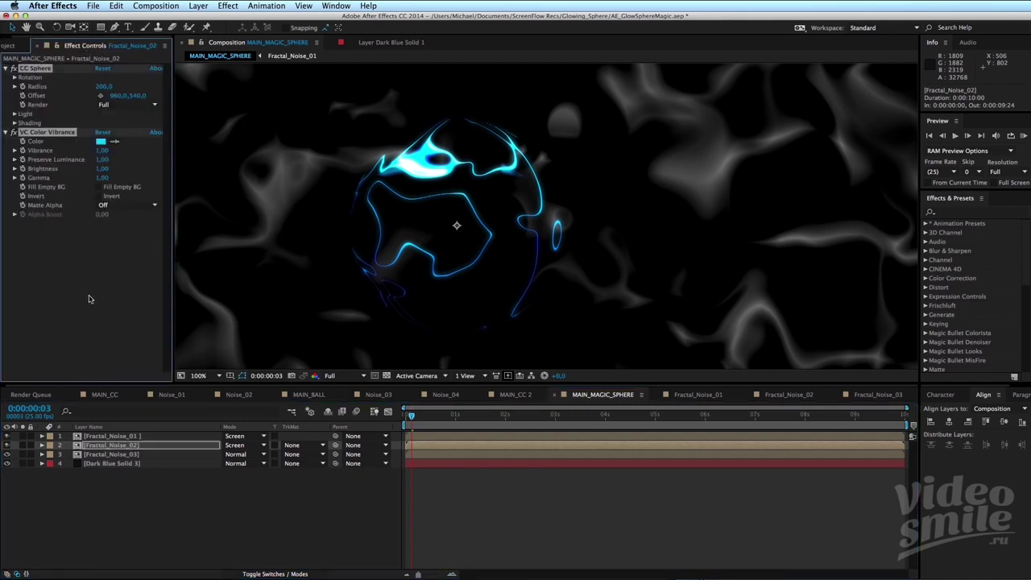
click(126, 456)
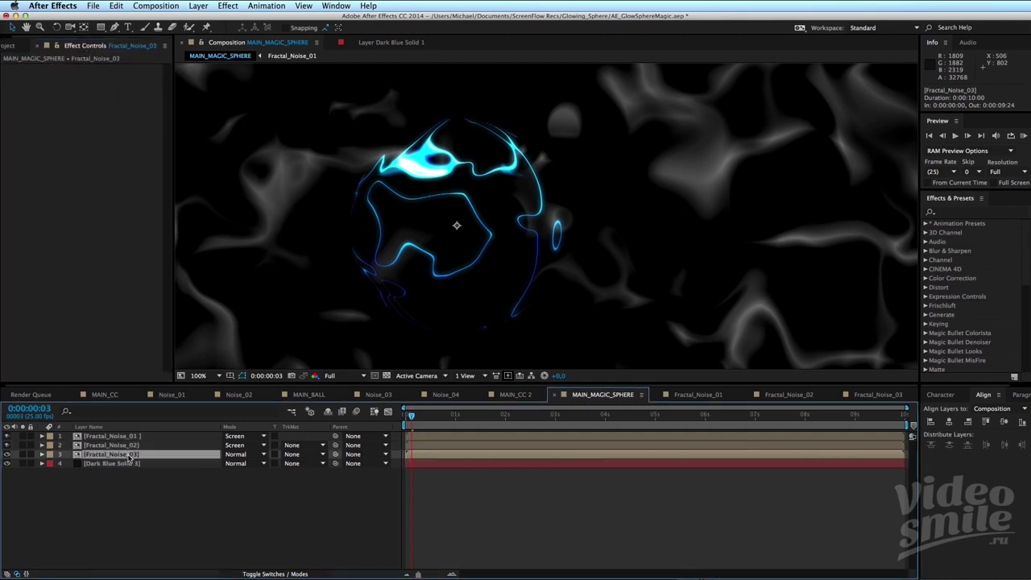
key(super+v)
Set the Fractal_Noise_03 layer's blend mode to Screen.
click(505, 501)
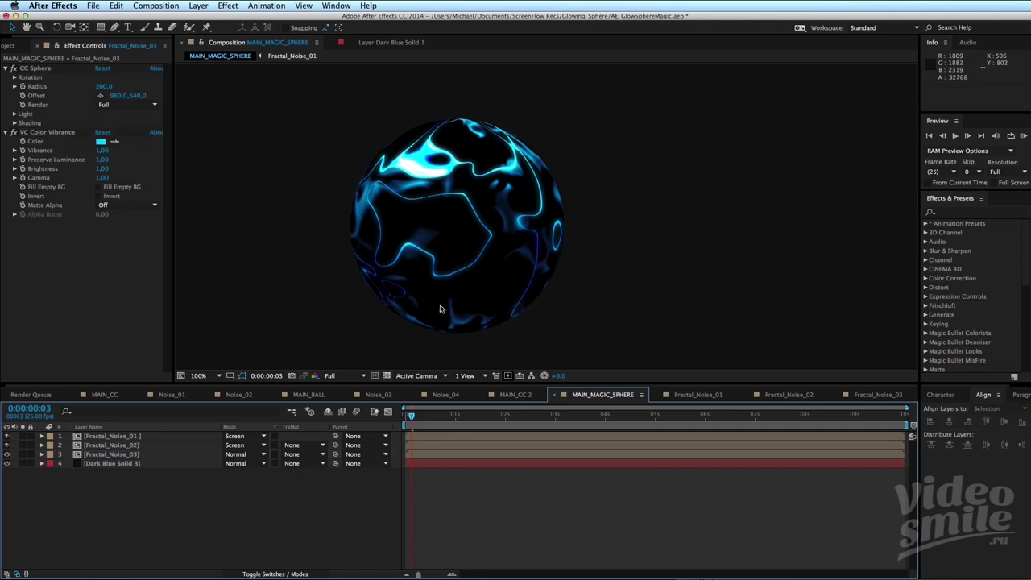
click(169, 456)
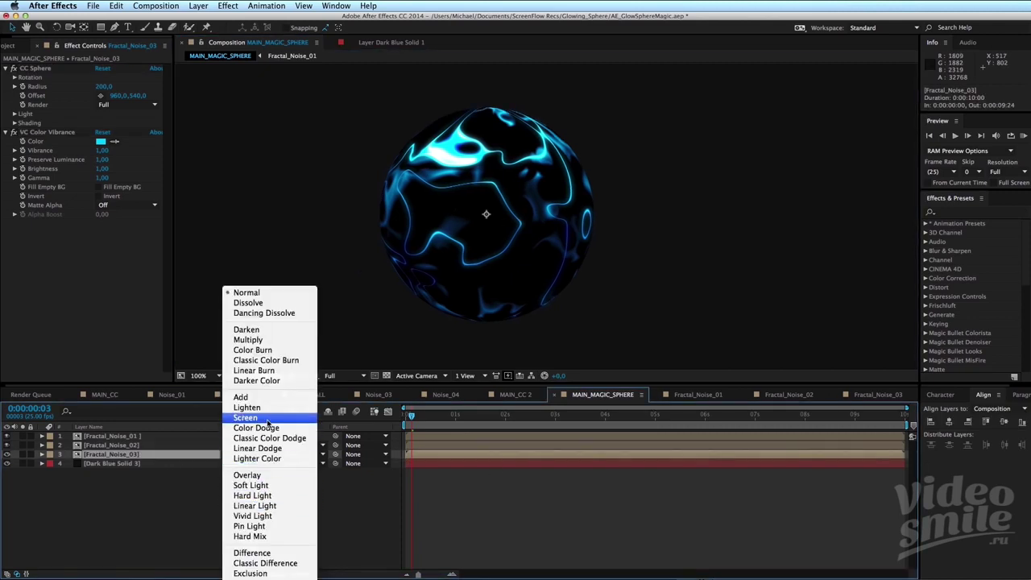
click(267, 418)
click(465, 505)
RAM-preview the sphere with all three noise layers, then return to the Project list.
key(KP_0)
click(417, 429)
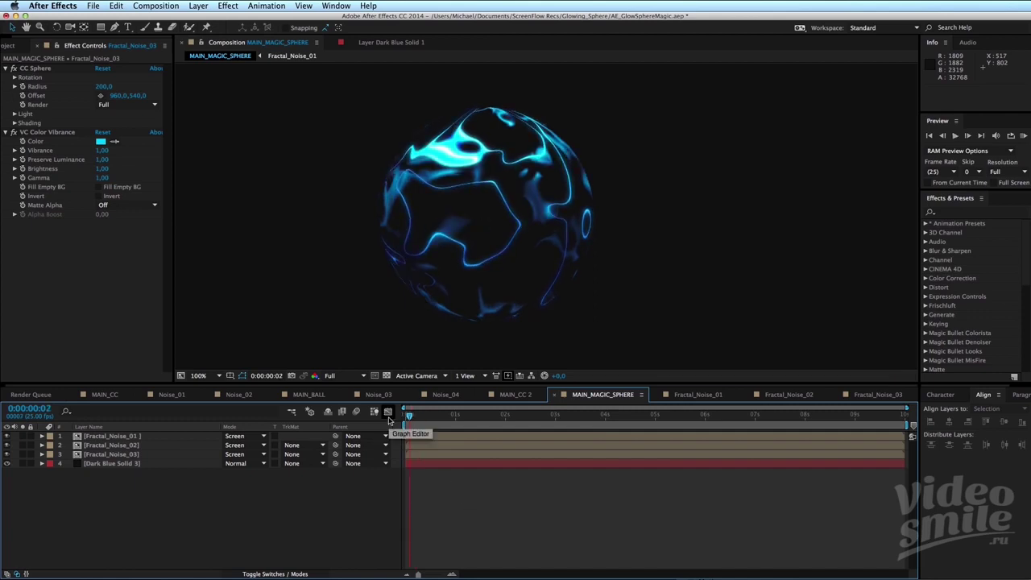
key(KP_0)
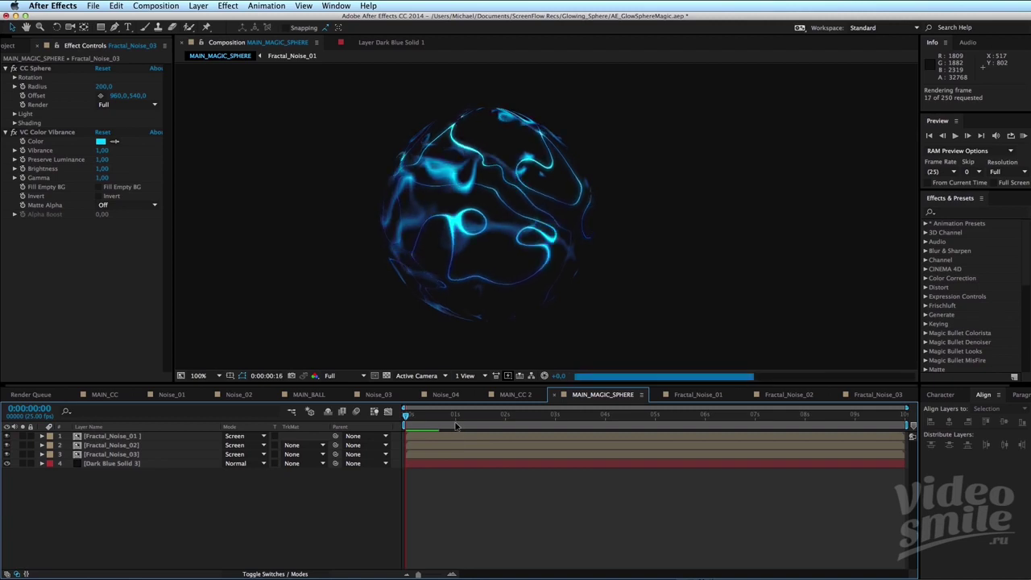
key(space)
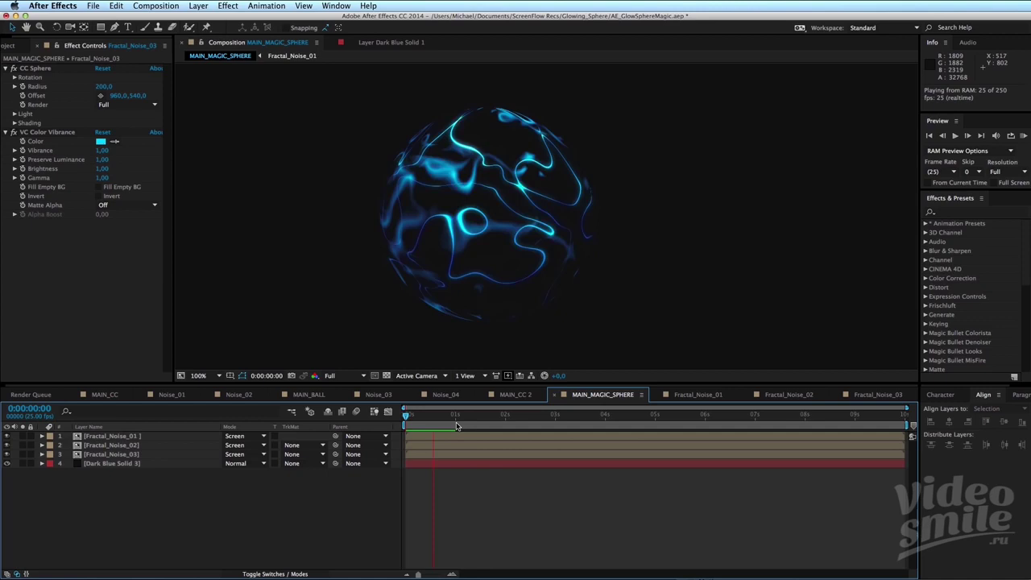
key(space)
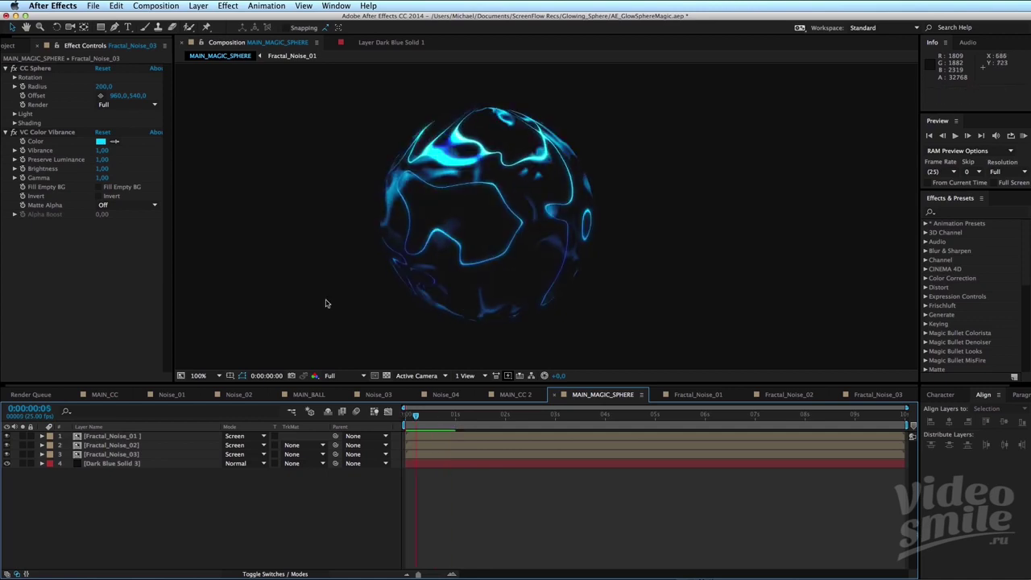
click(8, 47)
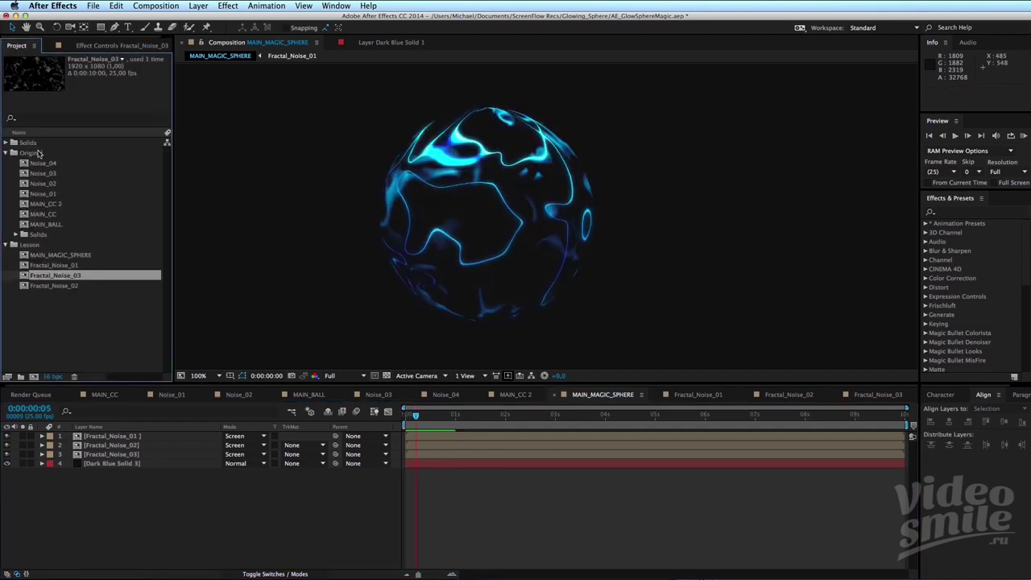
click(37, 153)
click(46, 224)
double_click(46, 204)
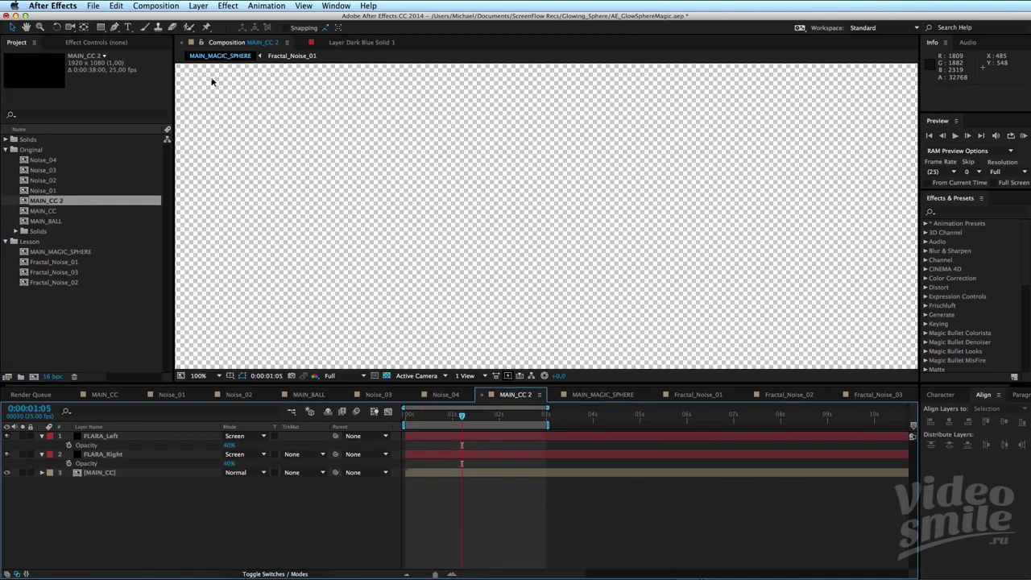
click(296, 55)
click(118, 473)
click(111, 464)
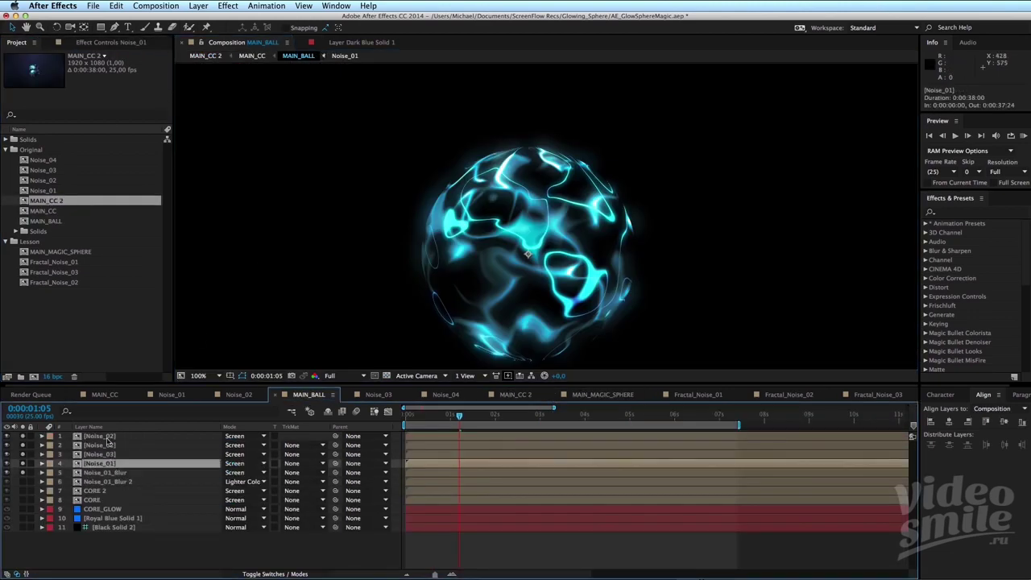
click(93, 43)
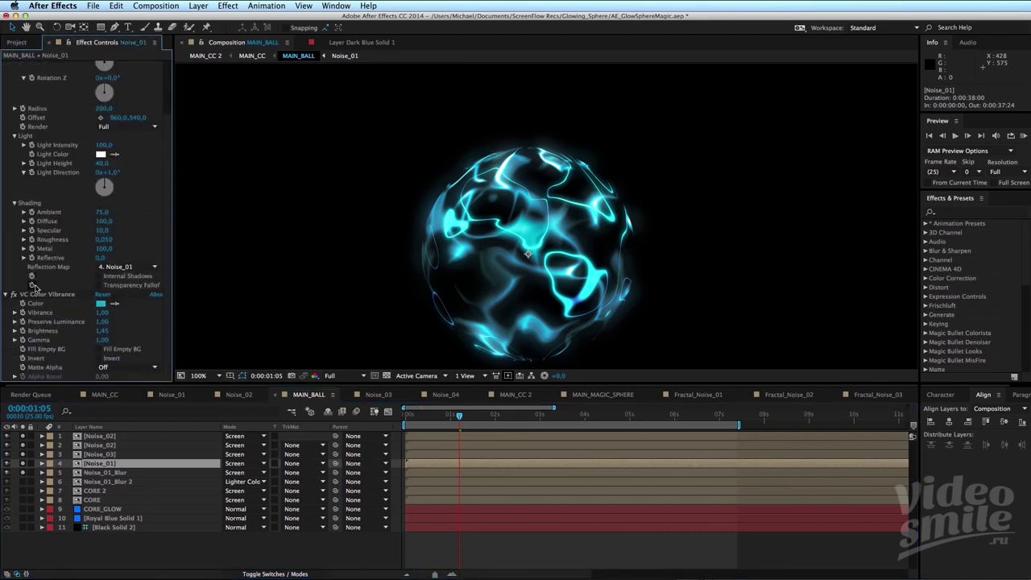
click(6, 294)
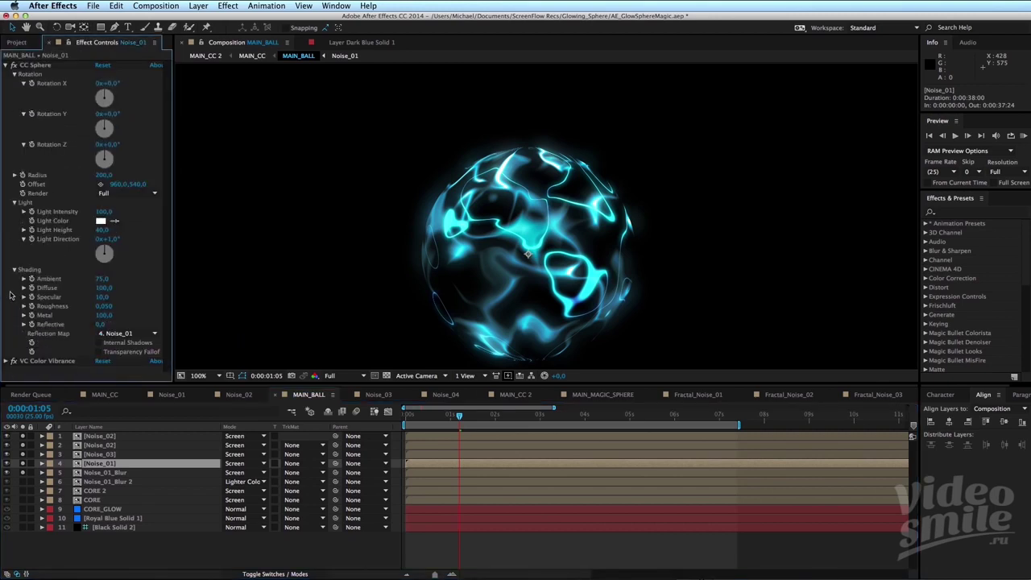
click(5, 65)
click(17, 43)
Move Fractal_Noise_01 in MAIN_MAGIC_SPHERE down to layer 3, just above Dark Blue Solid 3.
double_click(64, 252)
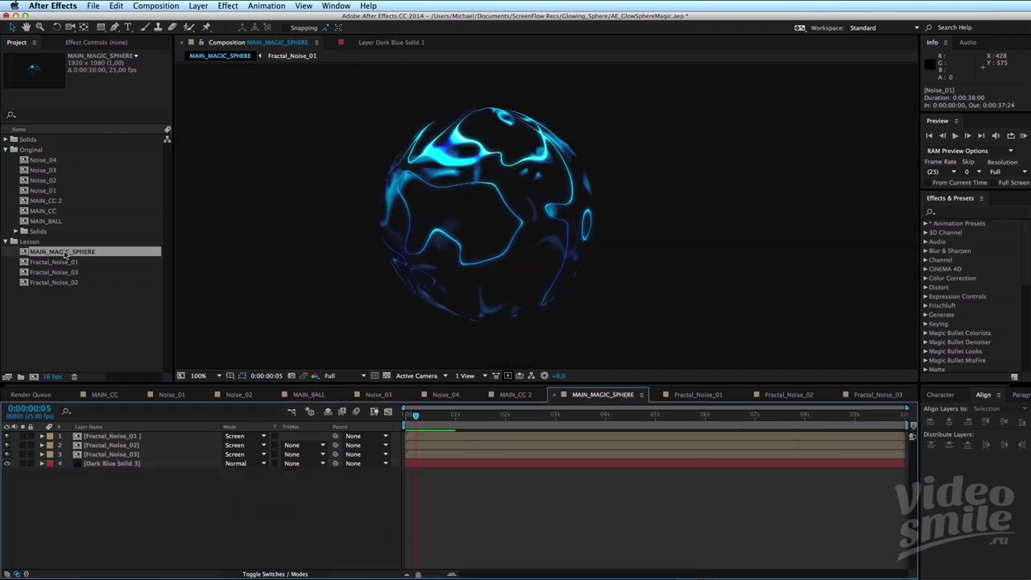
click(134, 438)
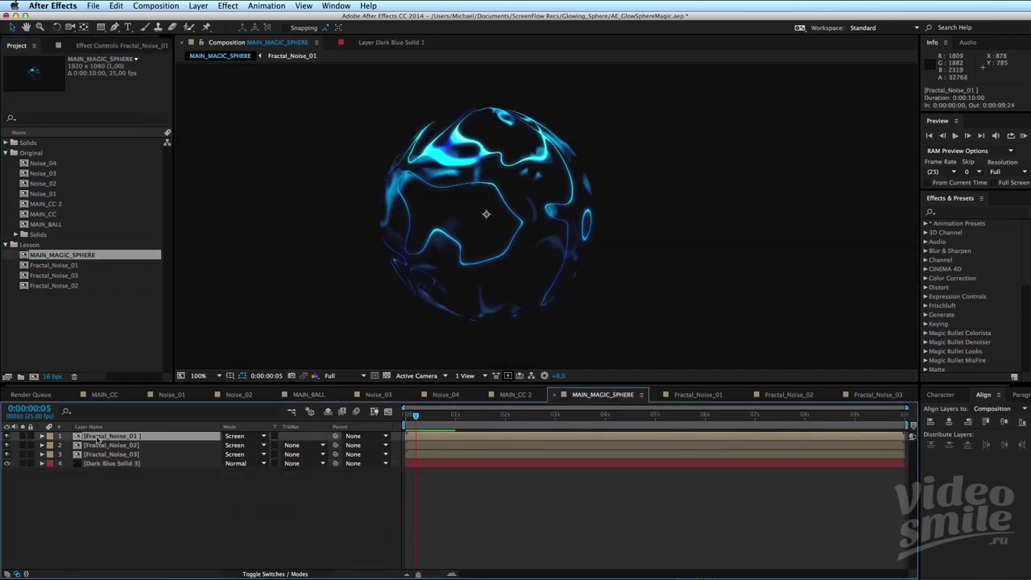
drag(117, 437, 119, 459)
scroll(357, 247, up, 2)
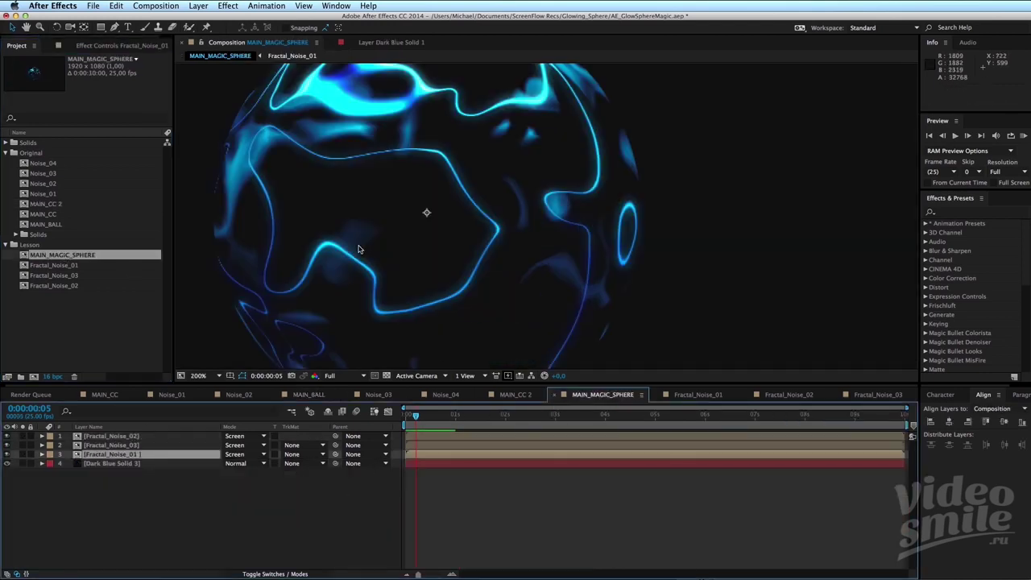
Undo the layer reorder and duplicate the Fractal_Noise_03 layer.
key(super+z)
click(129, 456)
scroll(384, 267, down, 2)
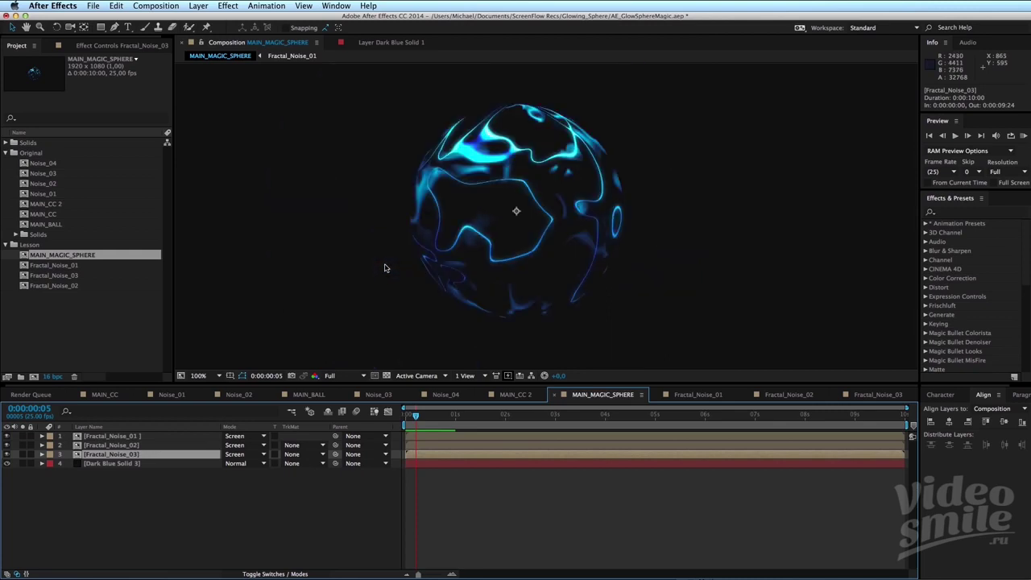
key(super+d)
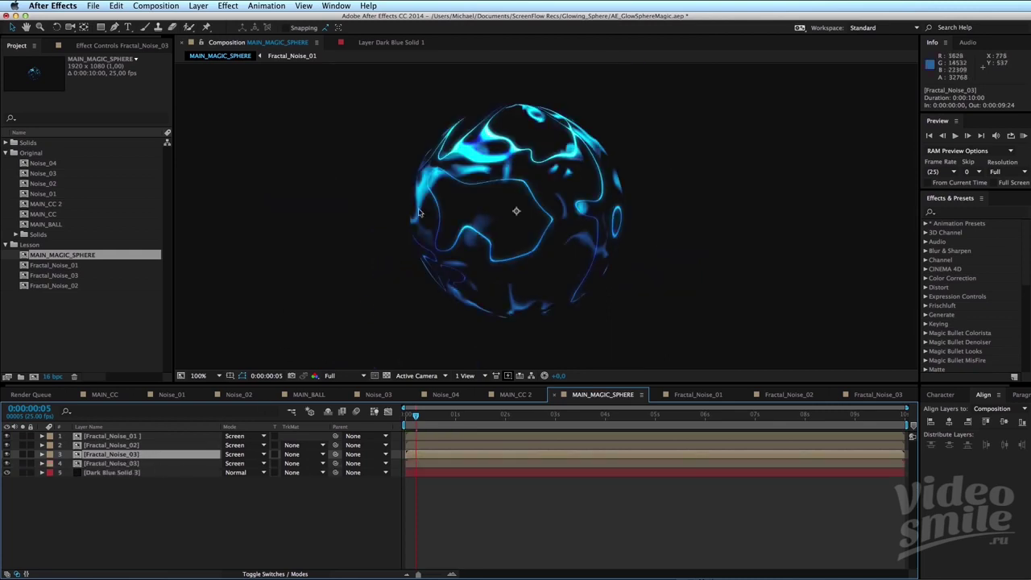
key(F3)
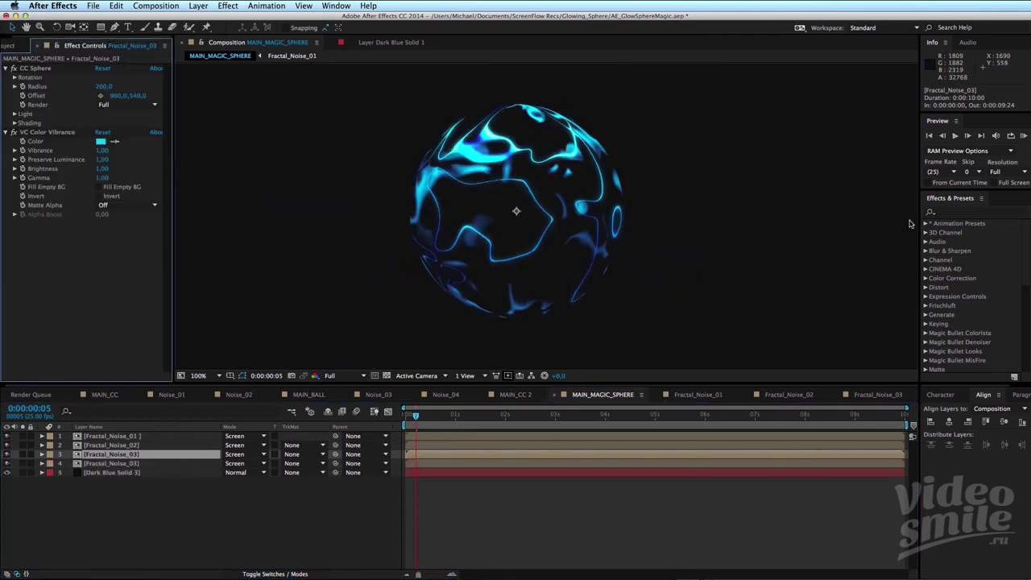
Apply Fast Blur to Fractal_Noise_03 with Blurriness 23.
click(949, 212)
text(fa)
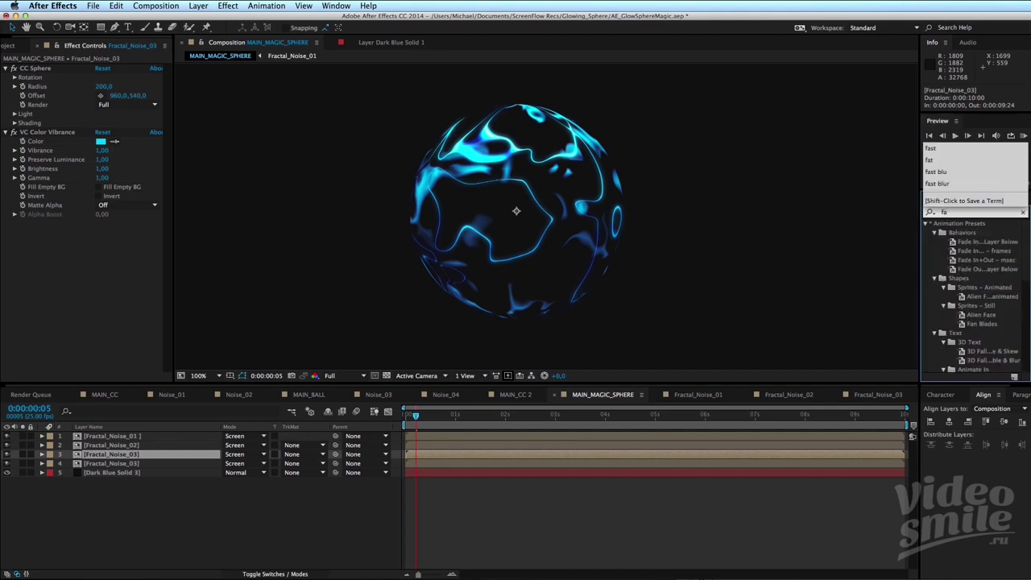
text(st)
drag(958, 285, 423, 453)
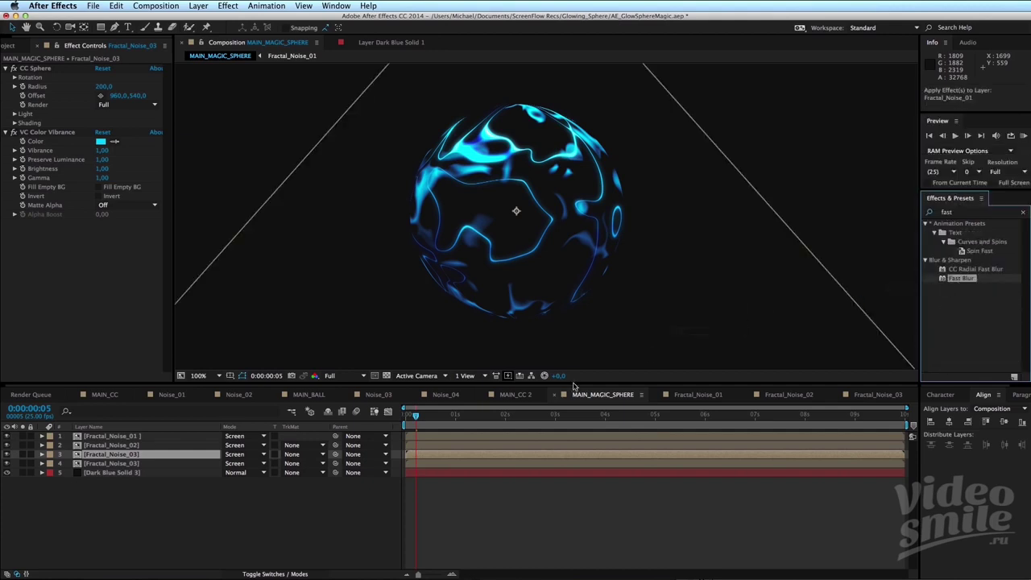
key(period)
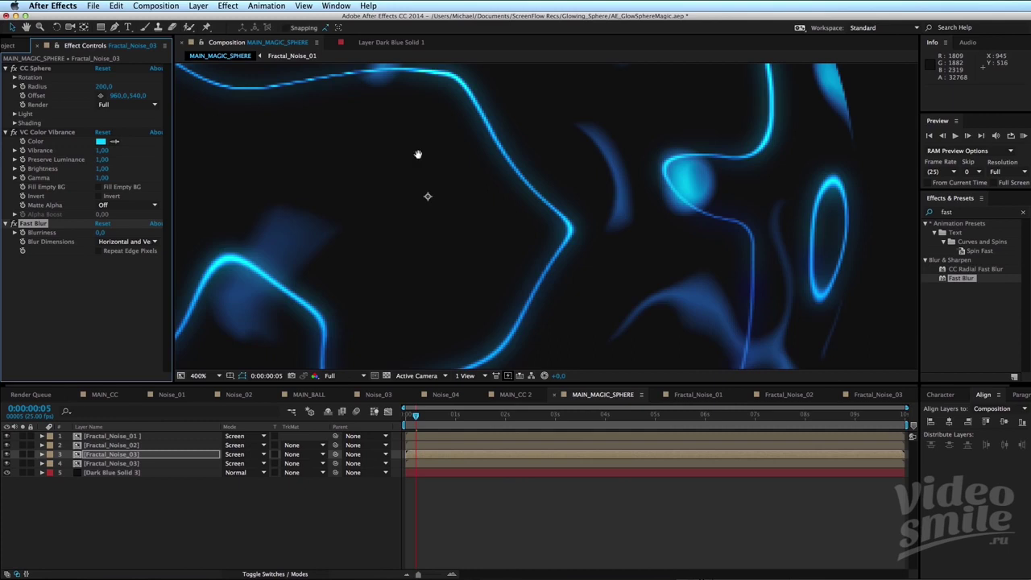
key(period)
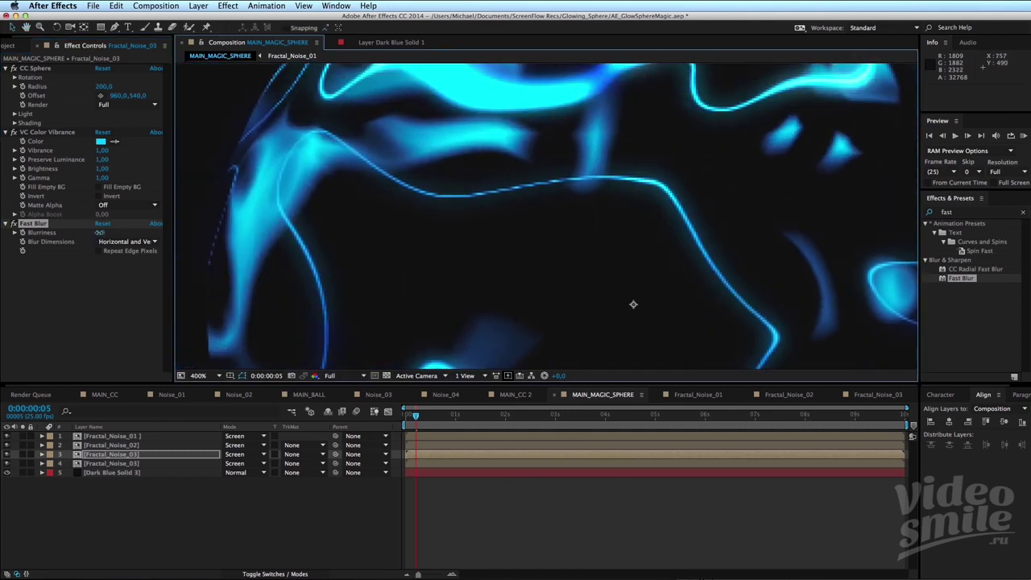
click(100, 232)
text(23)
key(Return)
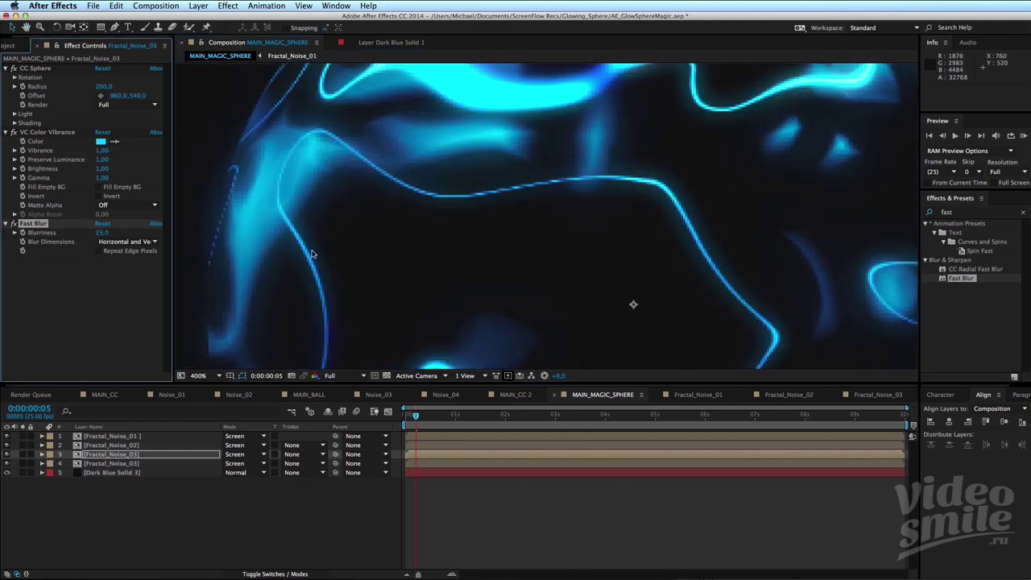
Increase the Fast Blur Blurriness to 35.
key(comma)
drag(511, 248, 352, 260)
scroll(472, 215, up, 1)
scroll(449, 191, up, 1)
scroll(426, 196, up, 1)
scroll(407, 220, up, 1)
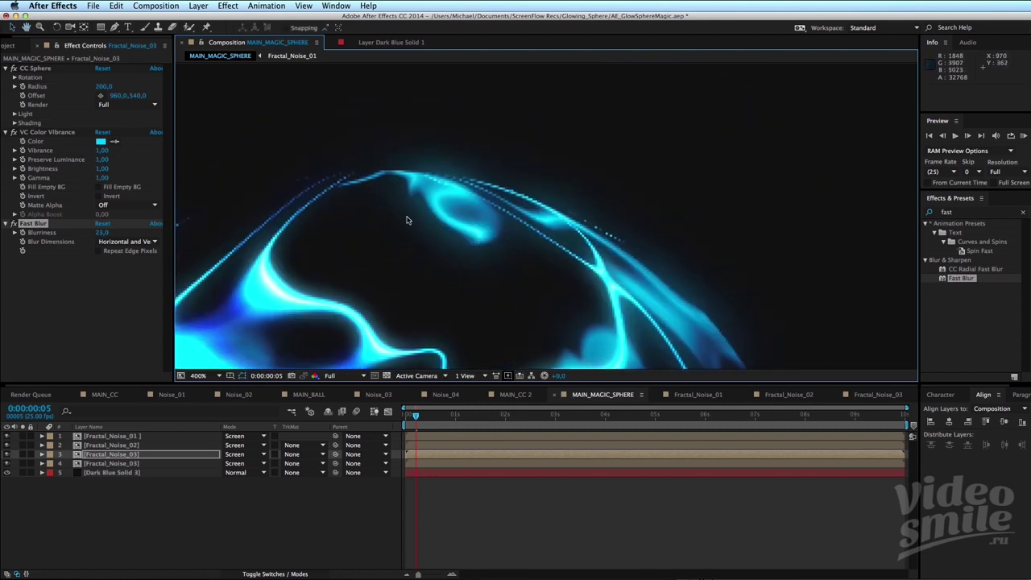
scroll(406, 220, up, 1)
click(101, 232)
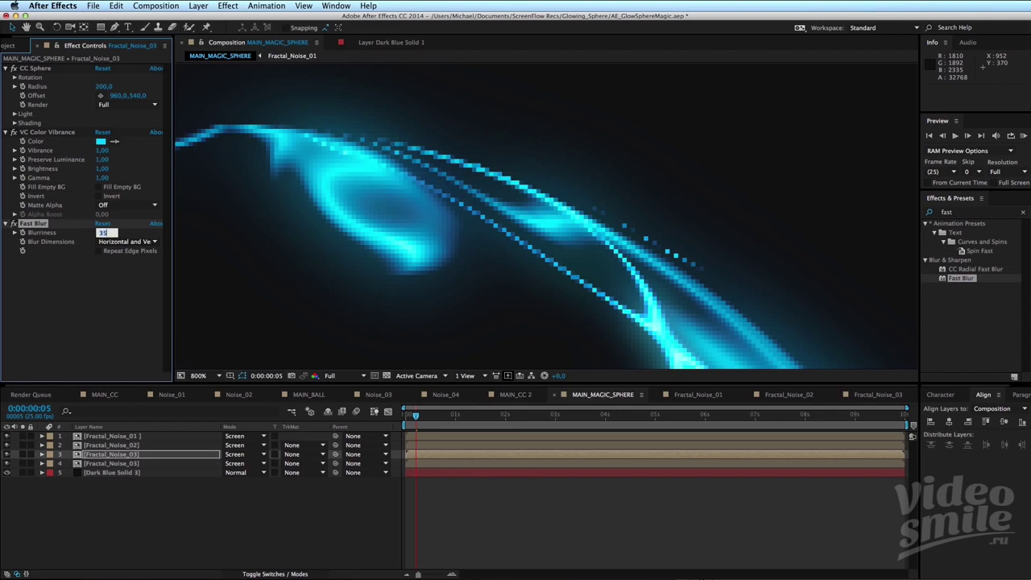
key(Return)
Pan and zoom across the sphere's edge to inspect the blurred glow.
scroll(384, 257, down, 1)
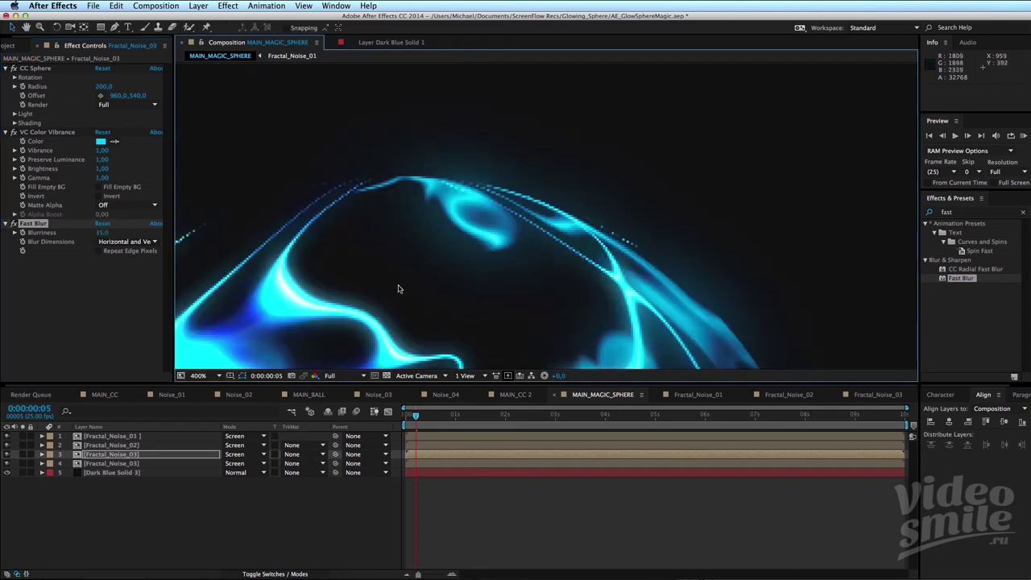
scroll(463, 214, down, 1)
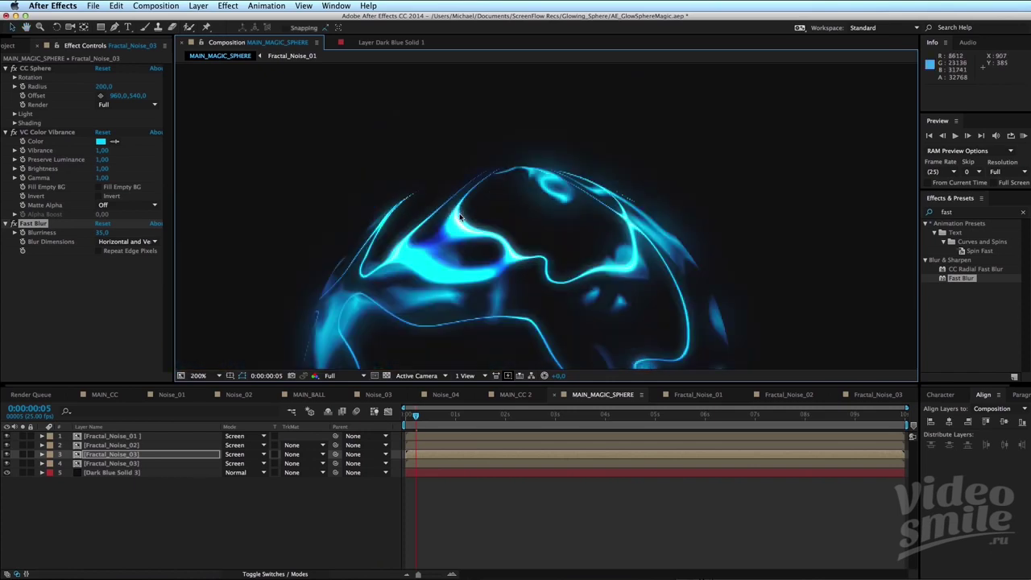
mouse_move(460, 216)
mouse_down()
mouse_move(405, 271)
mouse_move(393, 241)
mouse_up()
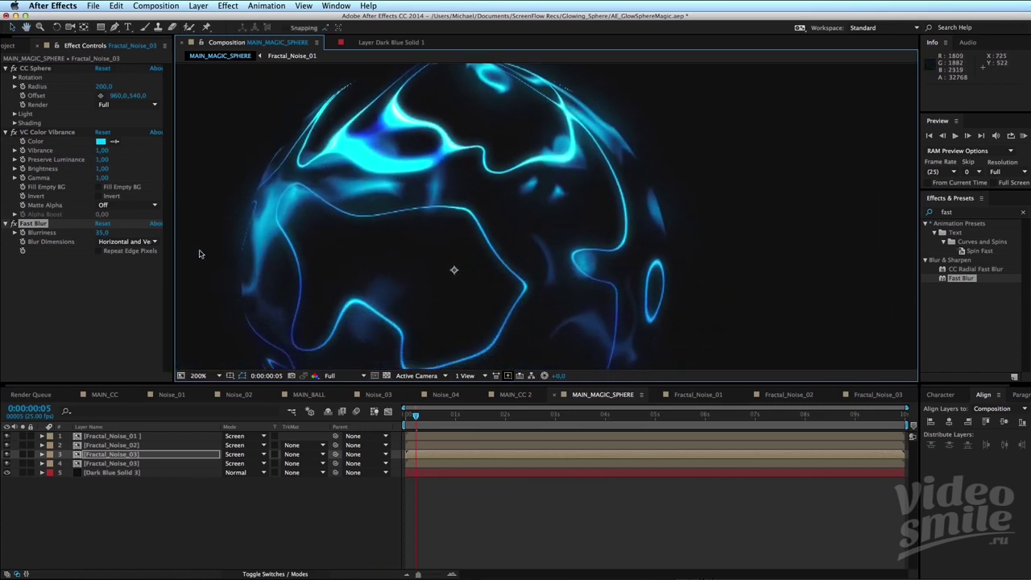
drag(297, 234, 346, 255)
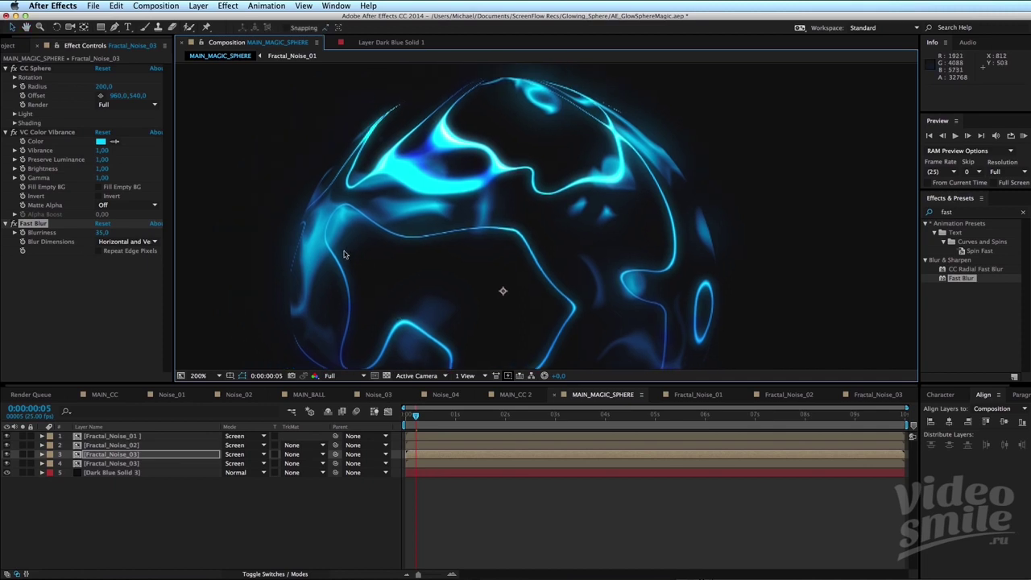
click(137, 454)
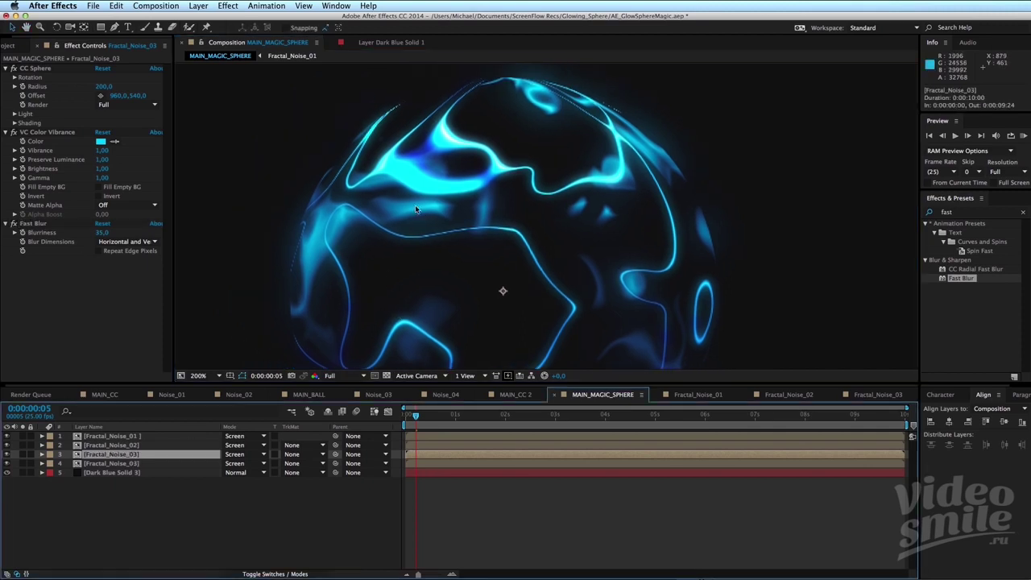
scroll(414, 209, up, 2)
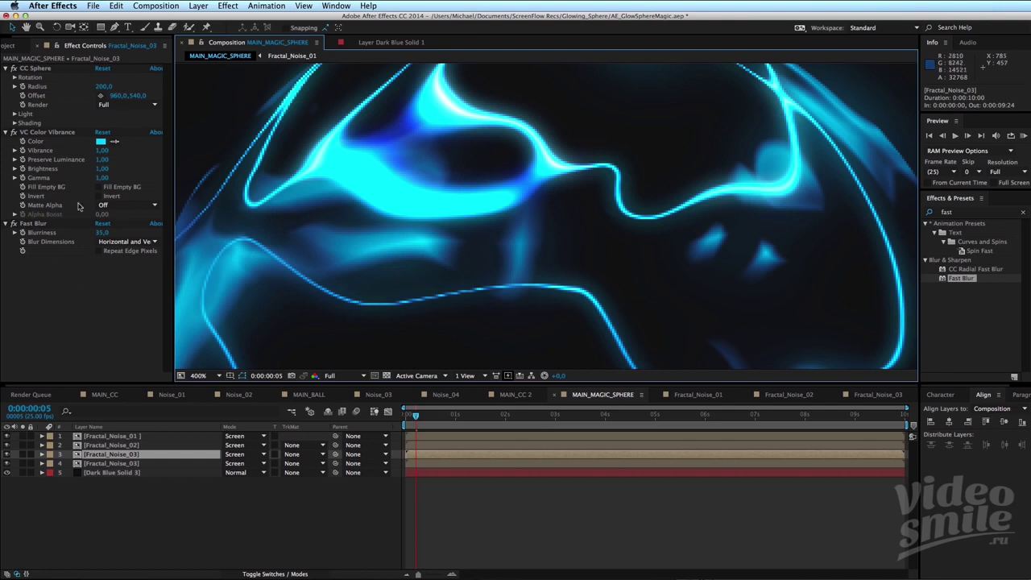
drag(645, 218, 706, 288)
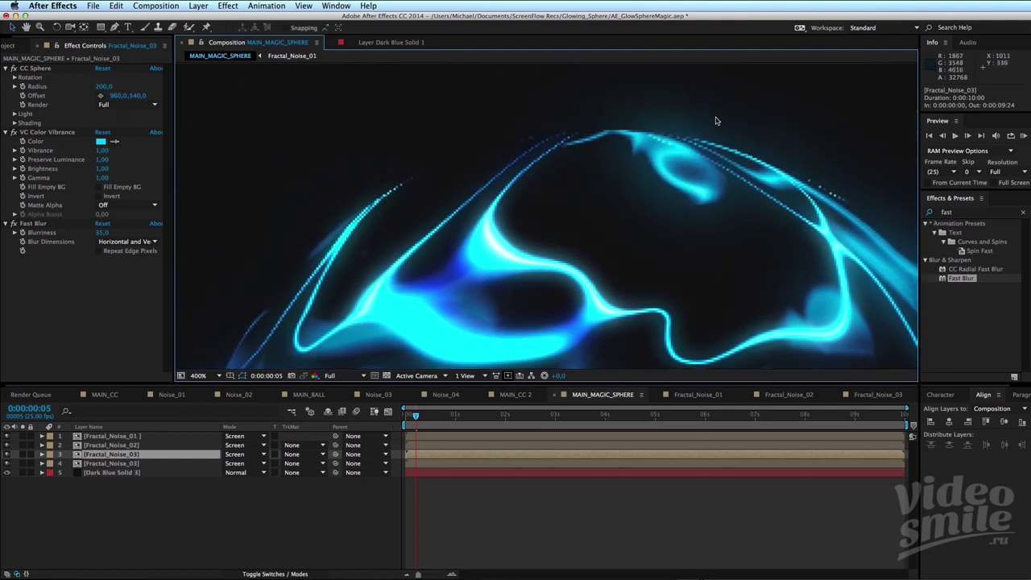
scroll(679, 191, down, 1)
scroll(679, 191, down, 4)
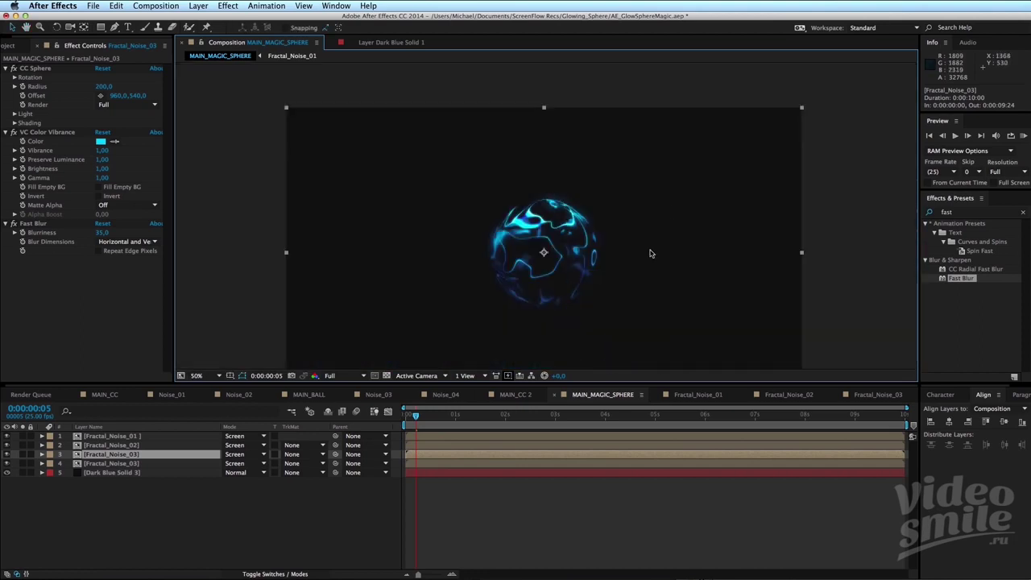
Preview the sphere animation with the composition view at 100%.
key(space)
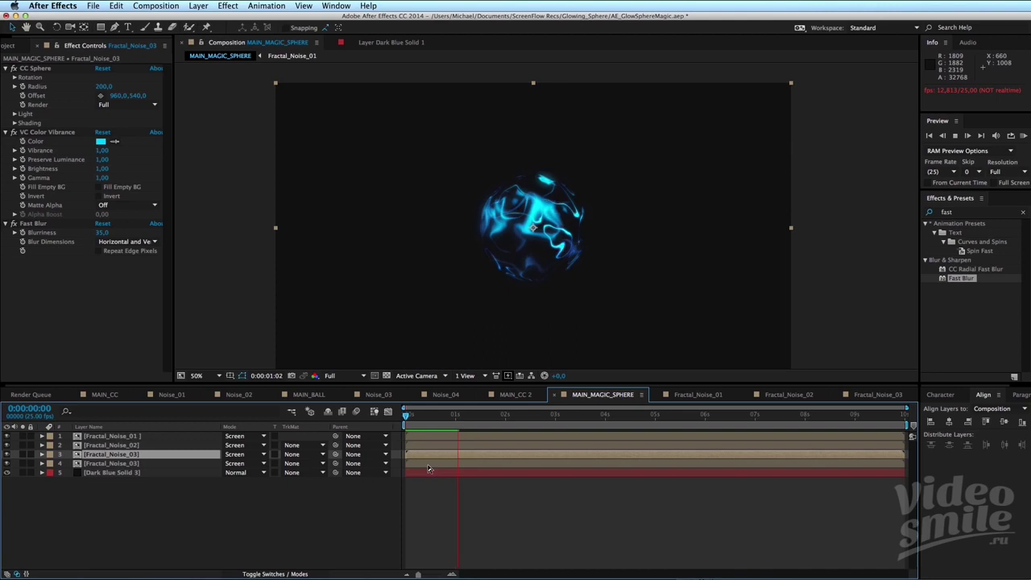
key(slash)
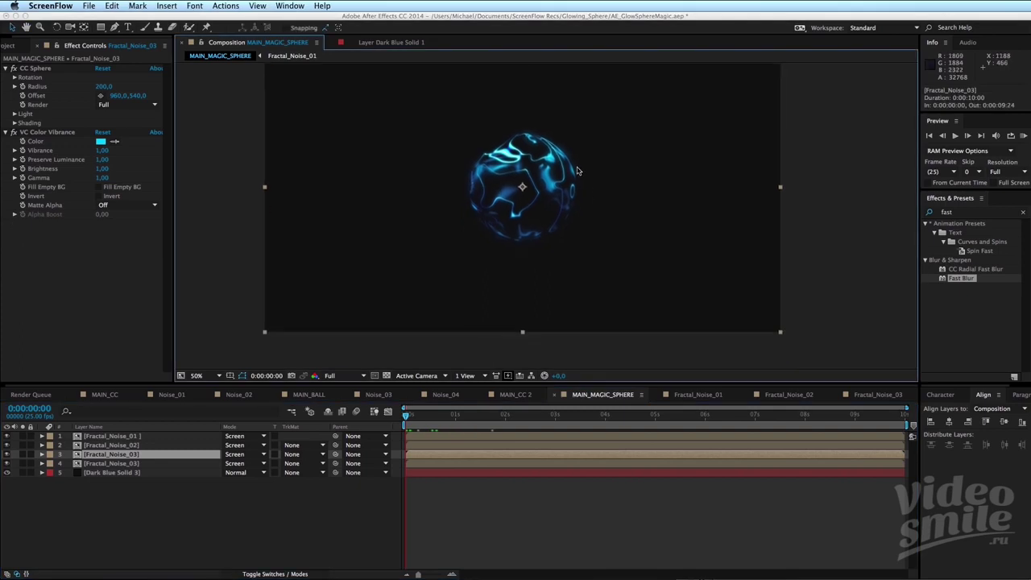
key(slash)
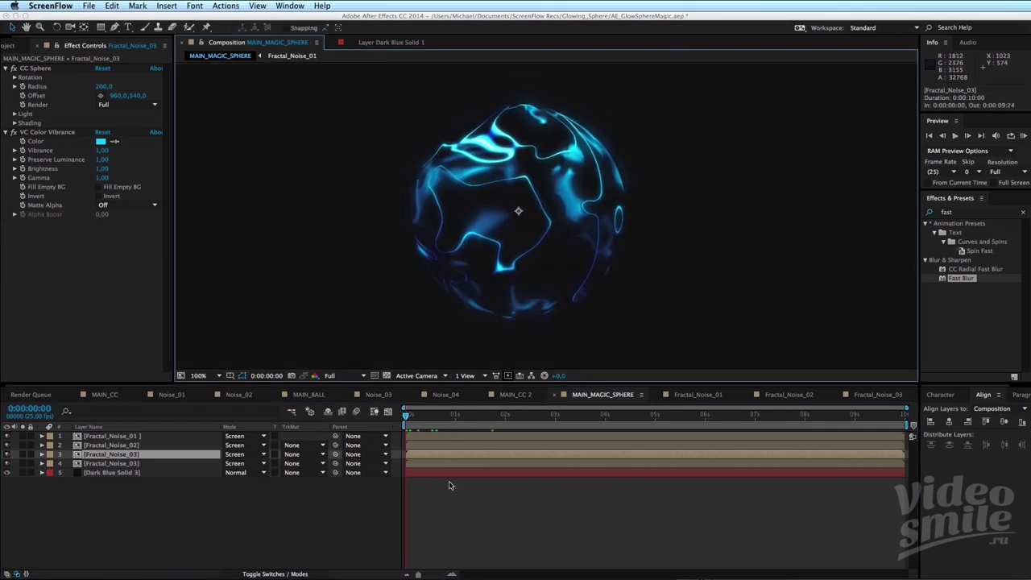
Move the Fast Blur from the upper Fractal_Noise_03 onto the lower copy.
click(450, 484)
click(154, 499)
click(112, 454)
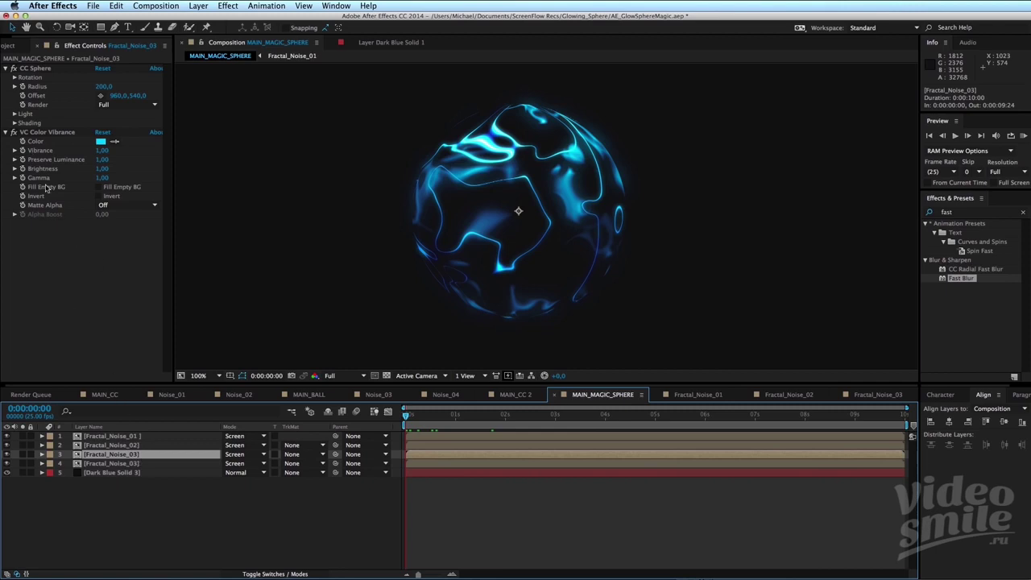
drag(136, 473, 133, 470)
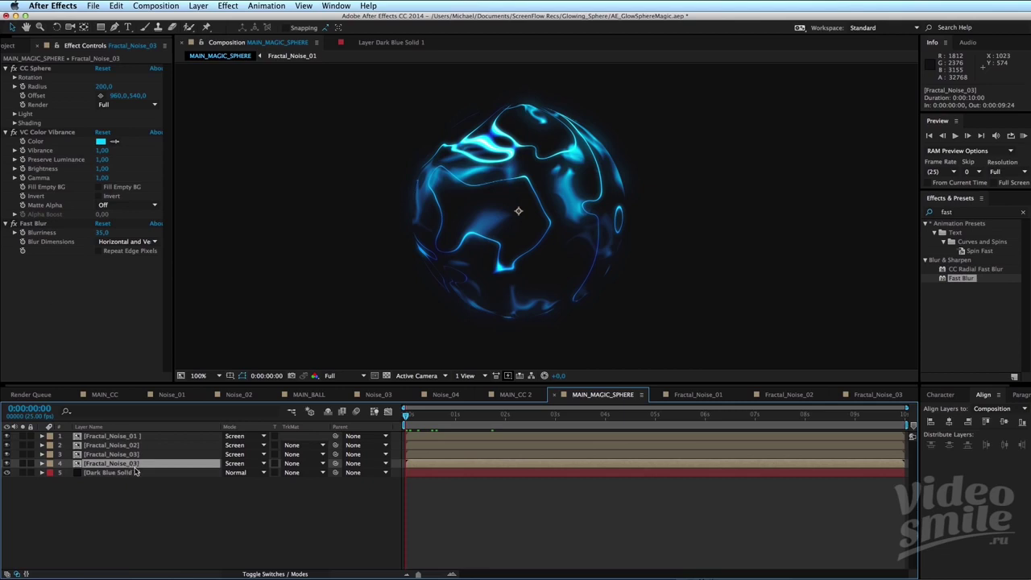
Rename the blurred layer to Fractal_Noise_03_FB.
key(Return)
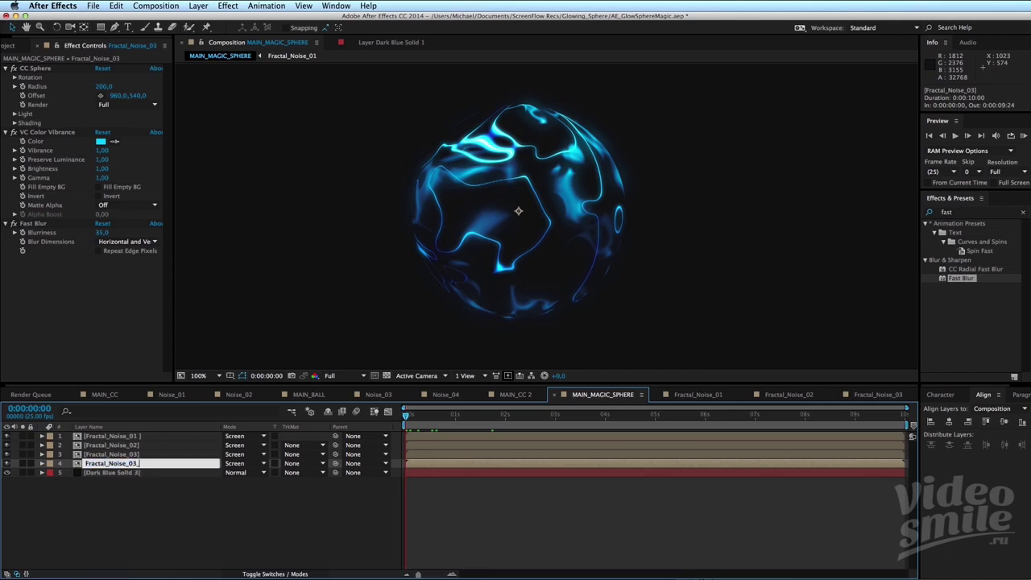
text(_FB)
key(Return)
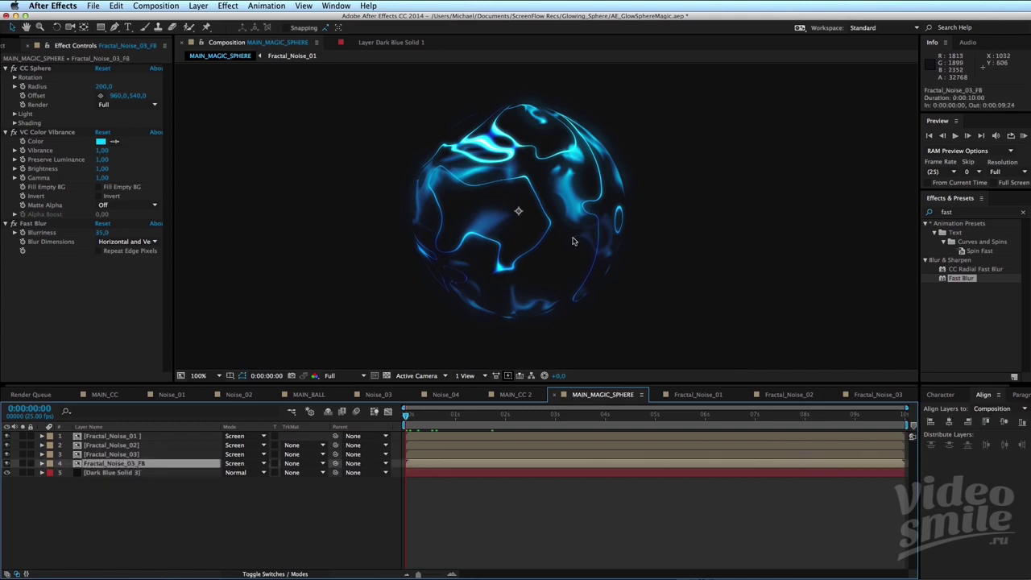
drag(517, 211, 478, 237)
click(199, 528)
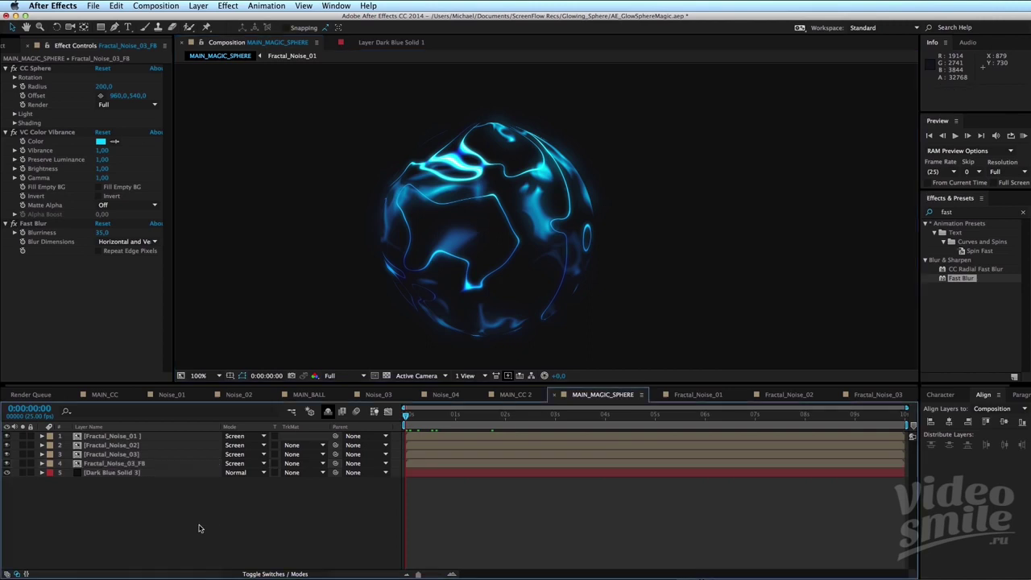
double_click(143, 472)
click(278, 42)
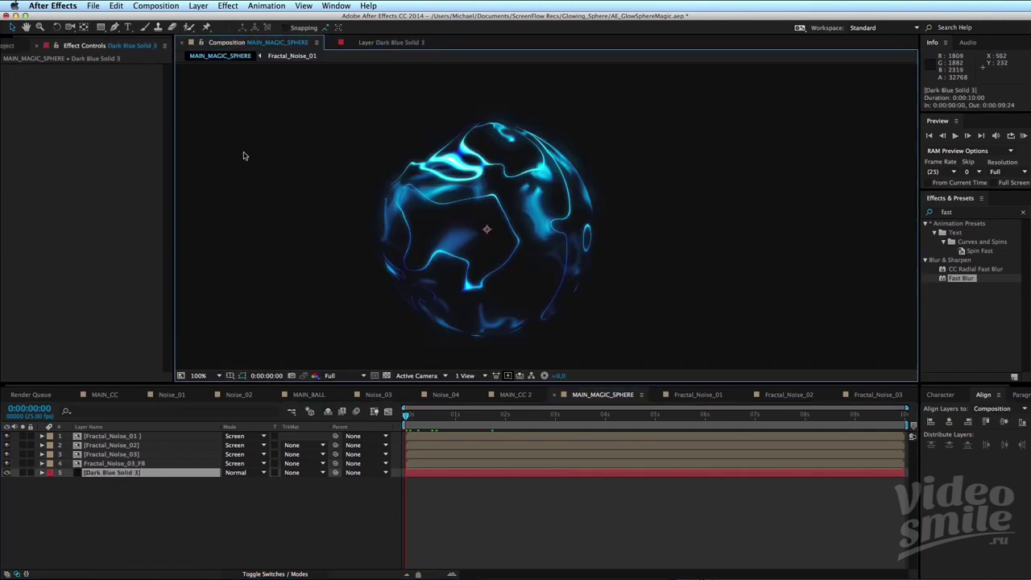
Scale Fractal_Noise_03_FB up to 103%.
click(147, 464)
scroll(483, 229, up, 1)
scroll(426, 241, up, 1)
scroll(518, 306, up, 1)
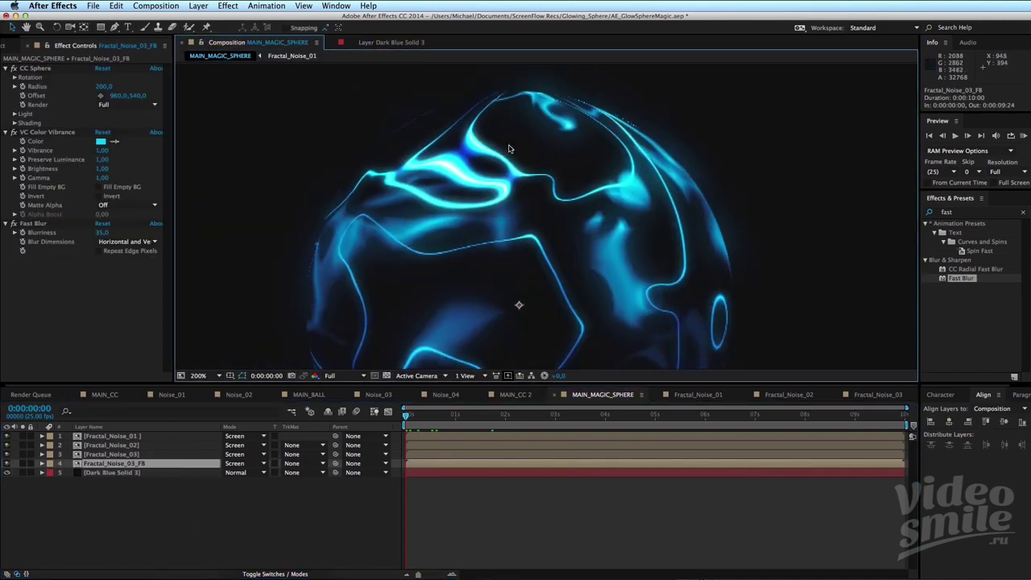
scroll(594, 218, up, 1)
drag(594, 219, 473, 246)
key(s)
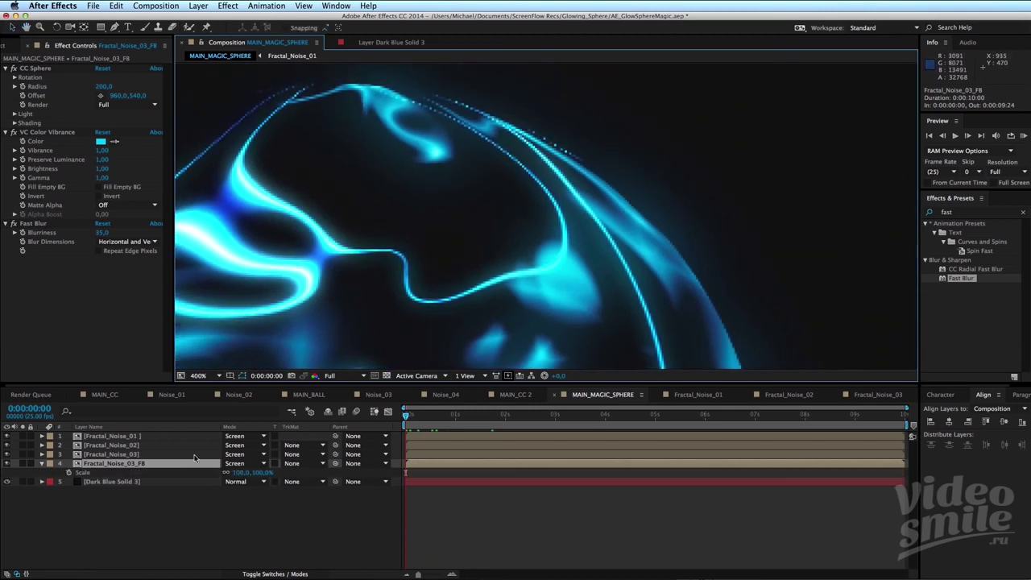
drag(242, 472, 246, 472)
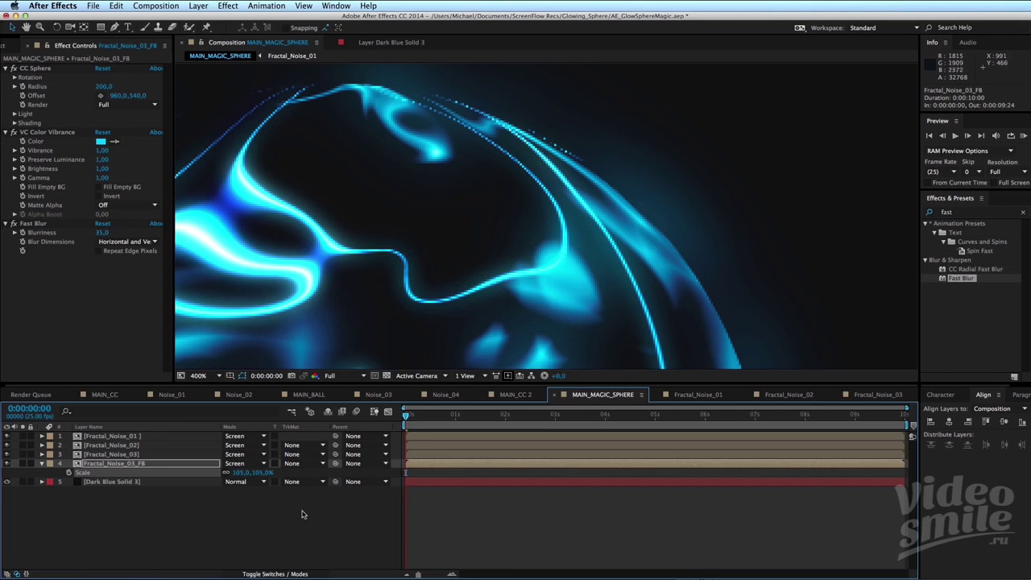
click(235, 473)
text(103)
key(Return)
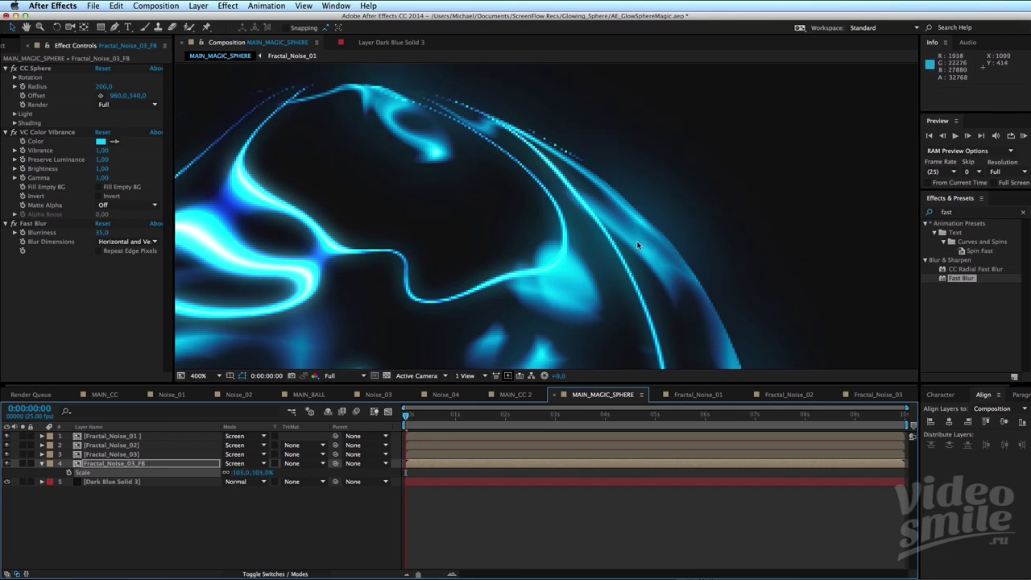
click(612, 550)
key(comma)
key(comma)
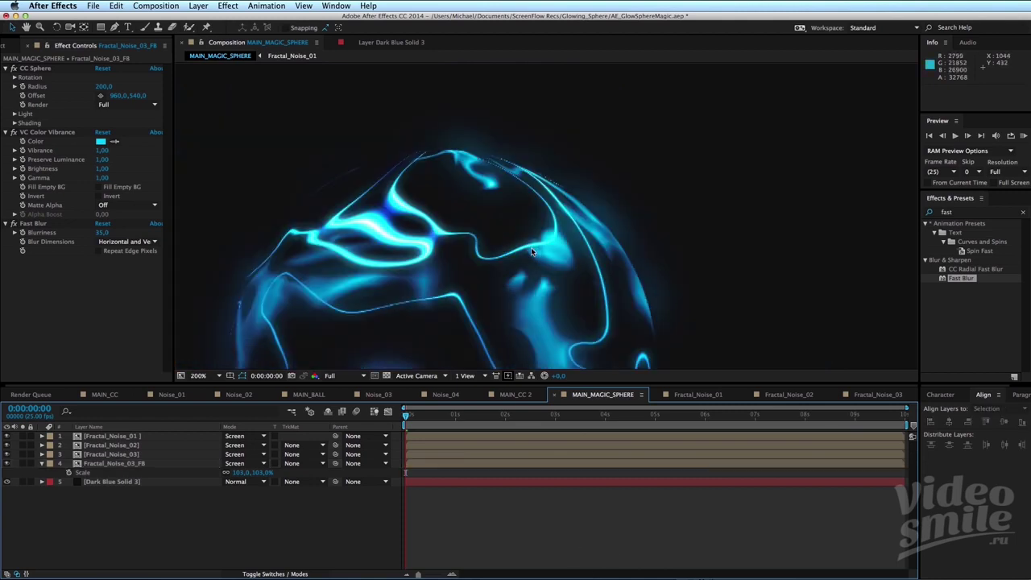
click(140, 465)
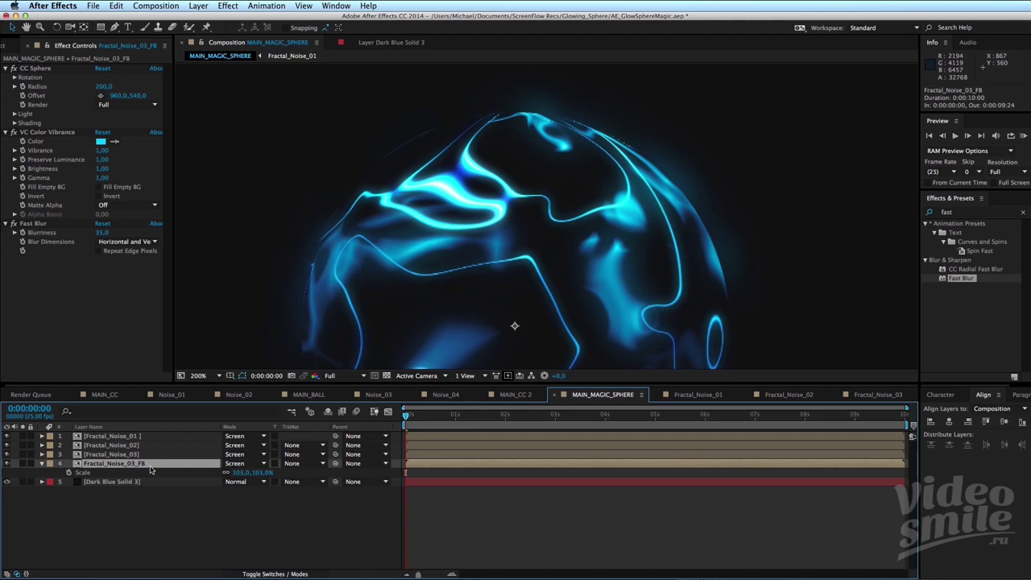
Duplicate Fractal_Noise_03_FB and set the copy's Scale to 110%.
key(ctrl+d)
key(period)
key(period)
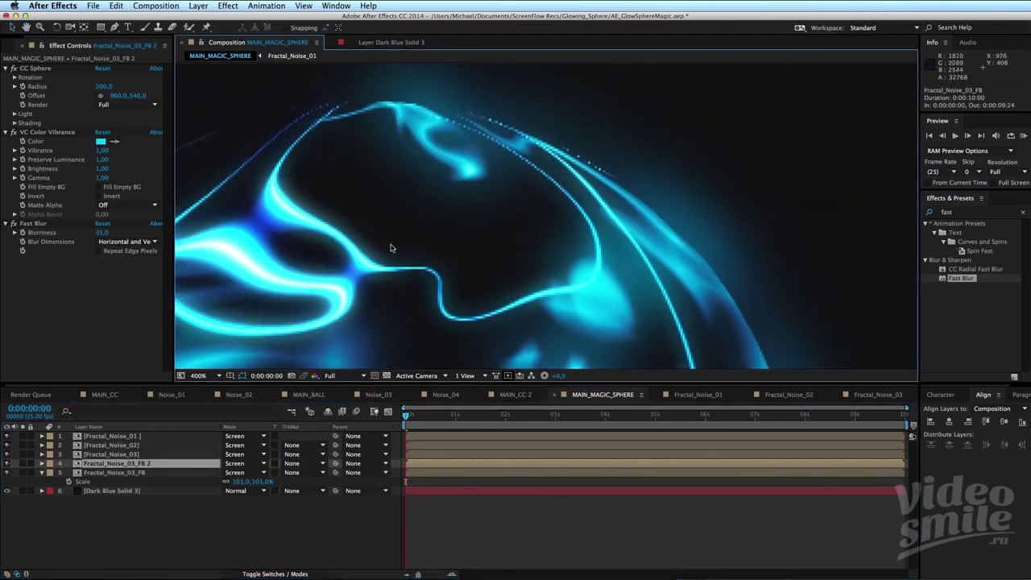
key(period)
key(period)
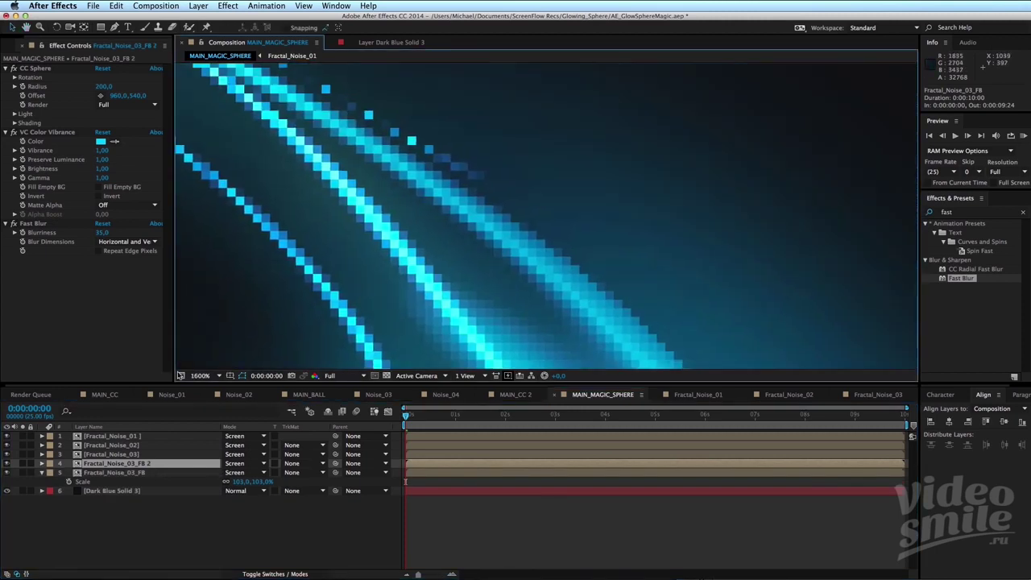
key(s)
click(240, 473)
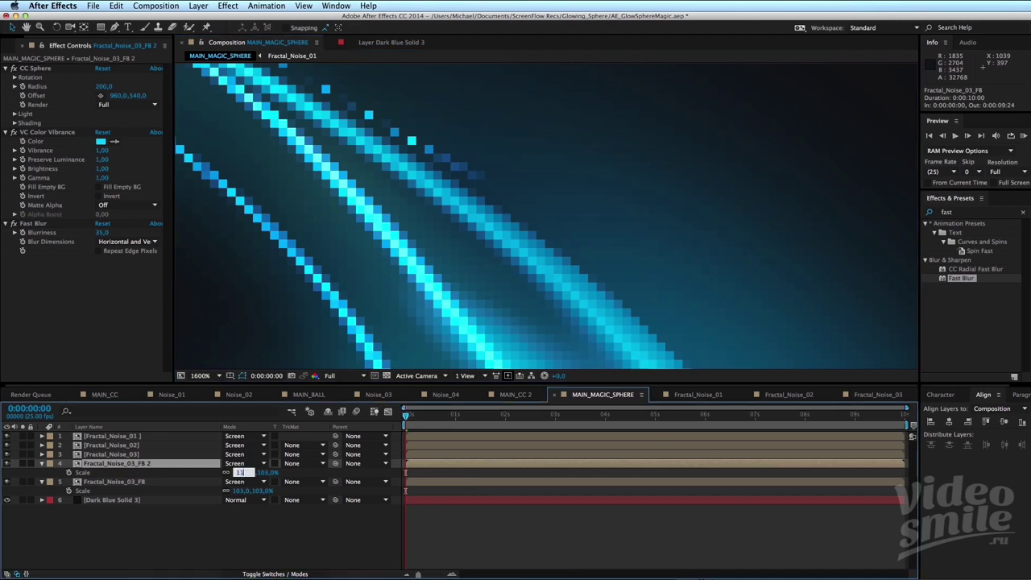
text(0)
key(Return)
key(comma)
key(comma)
key(comma)
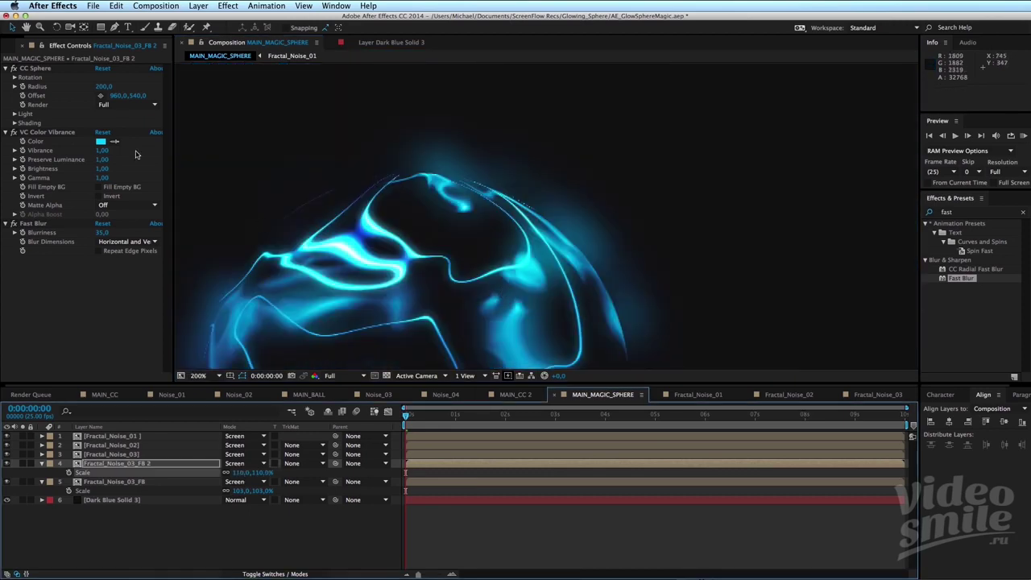
Tint the copy's VC Color Vibrance colour orange.
click(100, 141)
mouse_move(521, 223)
mouse_down()
mouse_move(576, 223)
mouse_move(600, 237)
mouse_up()
click(626, 366)
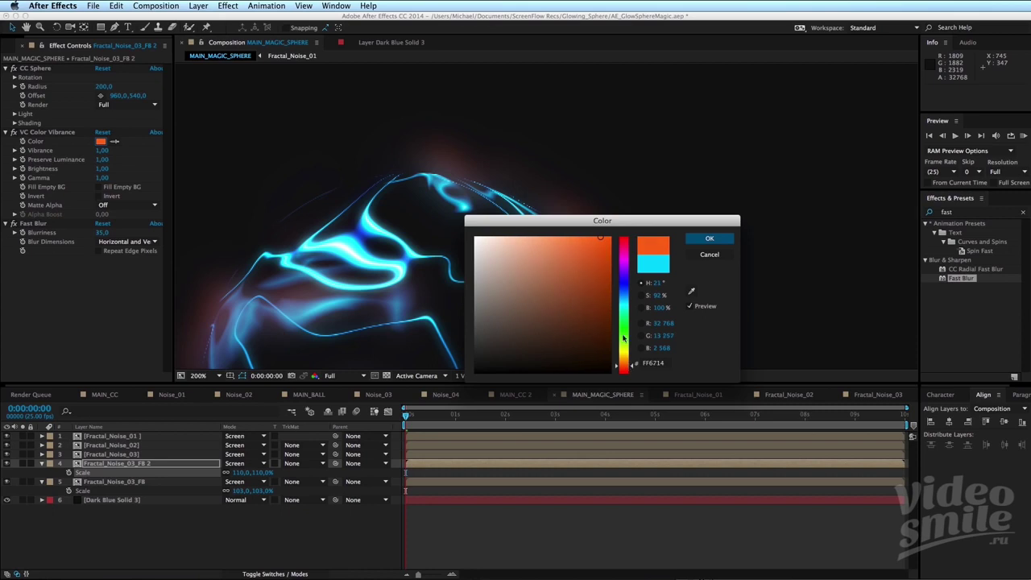
drag(601, 240, 600, 234)
click(709, 239)
key(comma)
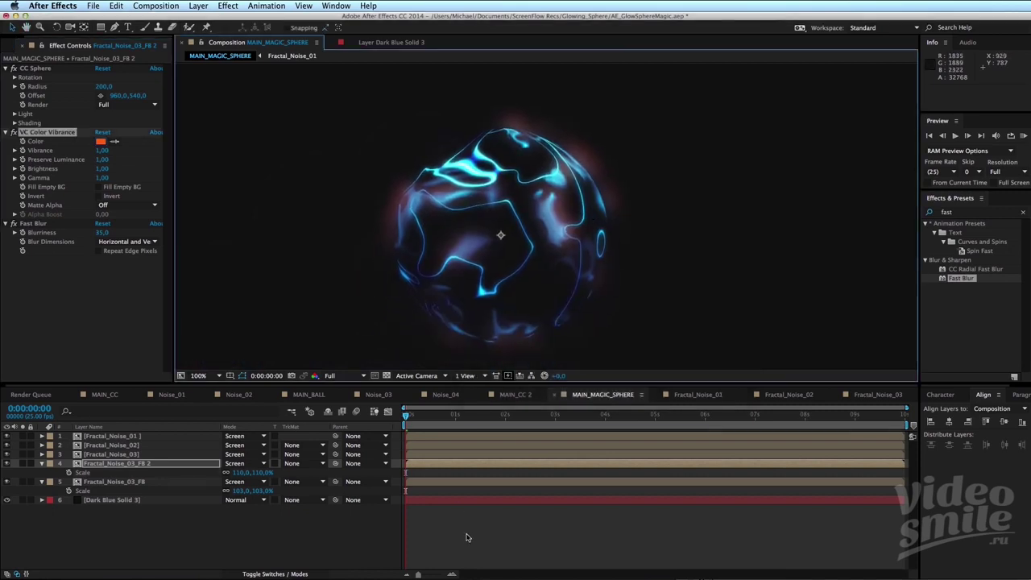
click(465, 537)
Scrub to a later frame, frame the whole glowing sphere and play a preview.
drag(406, 414, 411, 415)
key(period)
mouse_move(509, 254)
mouse_down()
mouse_move(525, 291)
mouse_move(508, 336)
mouse_move(508, 288)
mouse_up()
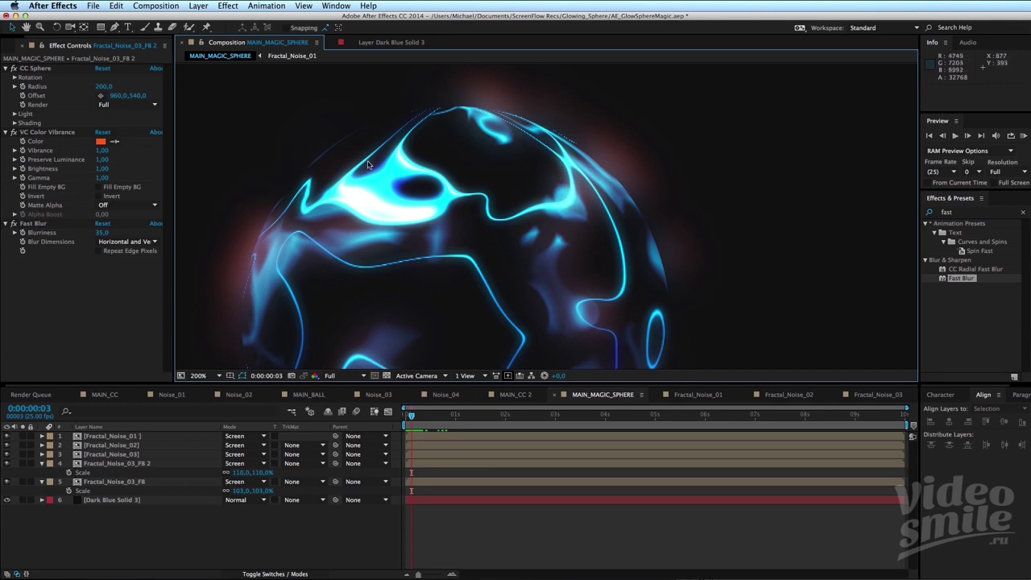
drag(534, 188, 509, 240)
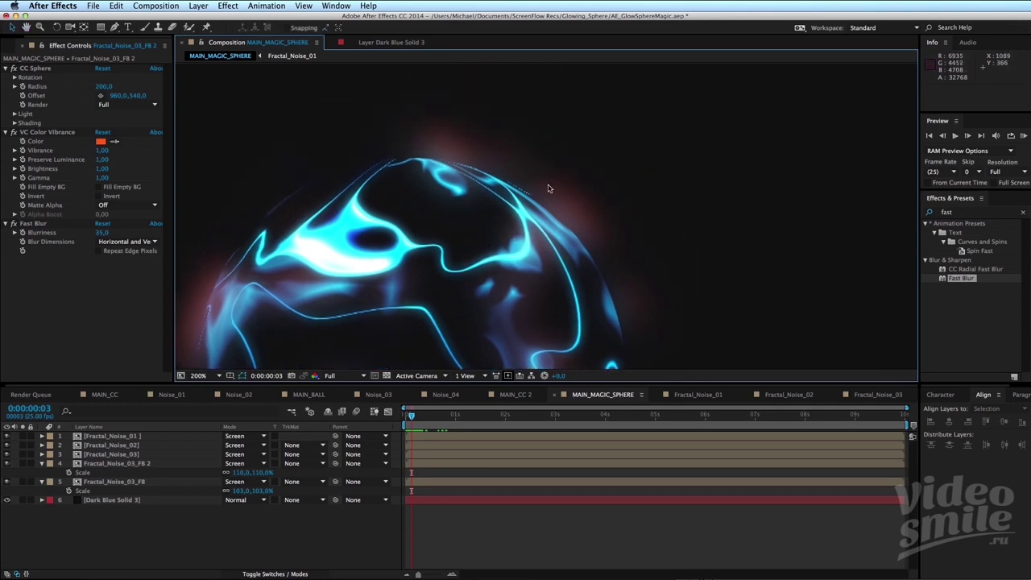
key(comma)
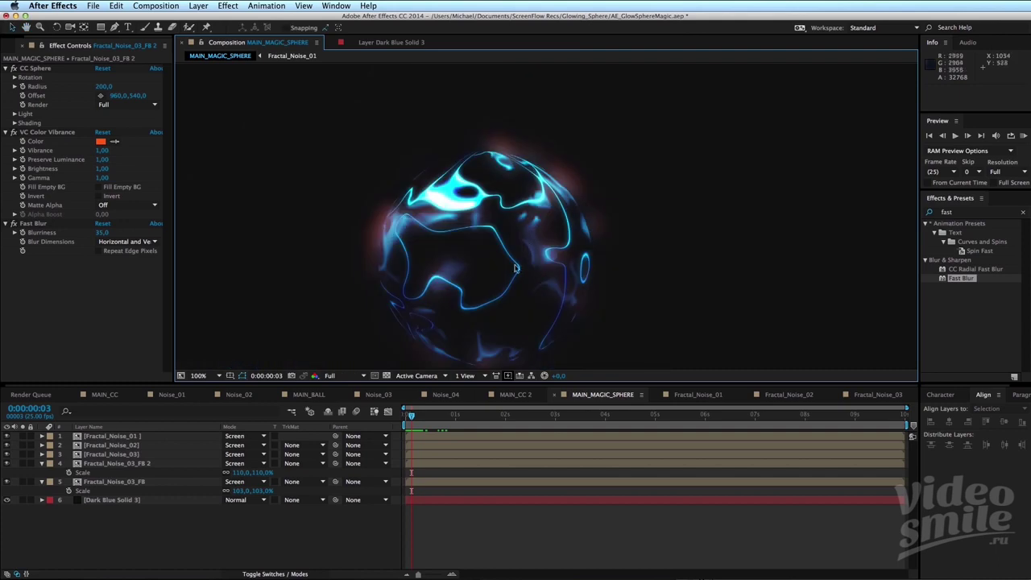
drag(465, 285, 529, 242)
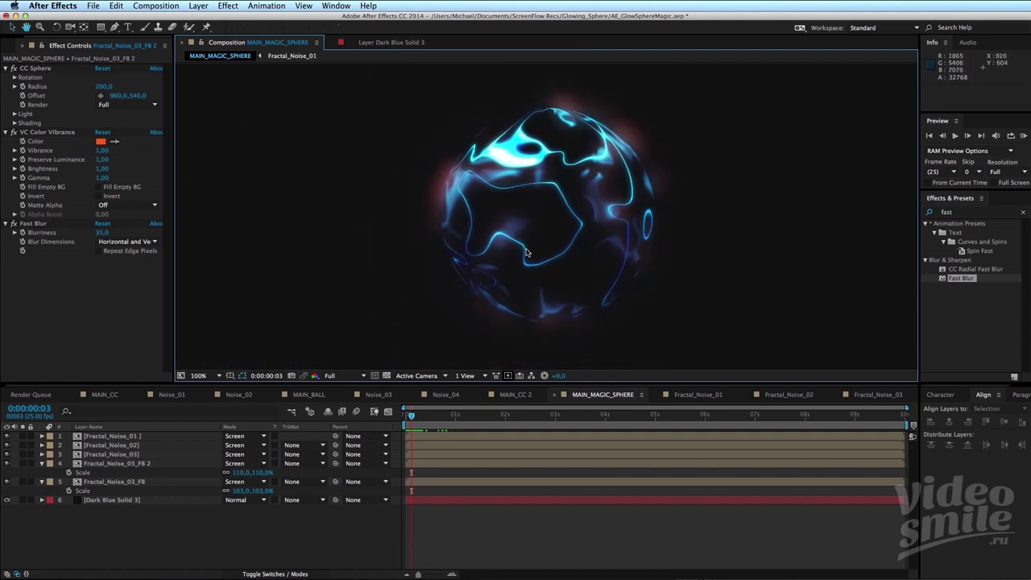
key(space)
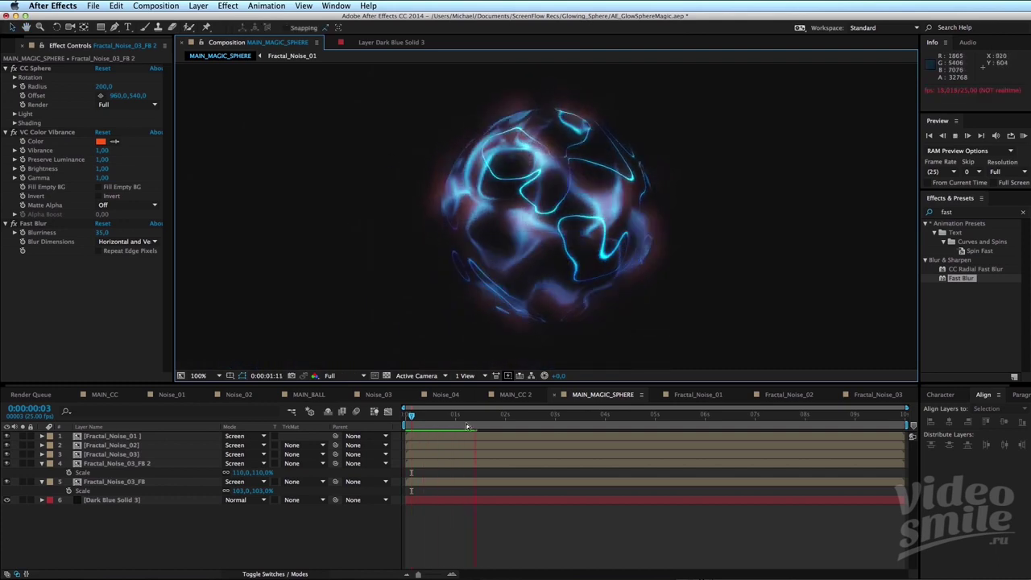
key(space)
key(space)
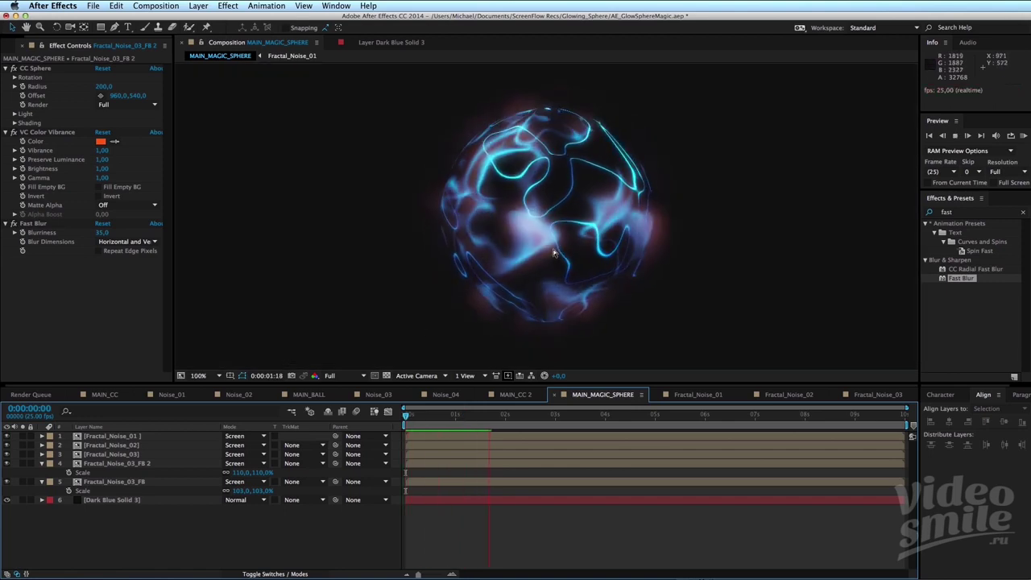
key(comma)
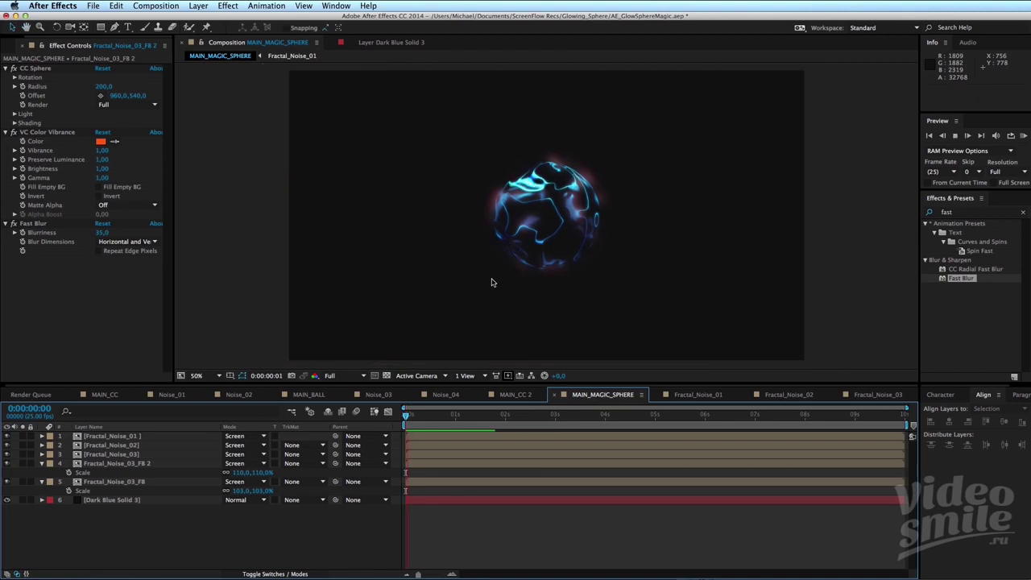
Select the Fractal_Noise_03_FB 2 layer and bring up its blend mode choices.
click(145, 463)
key(period)
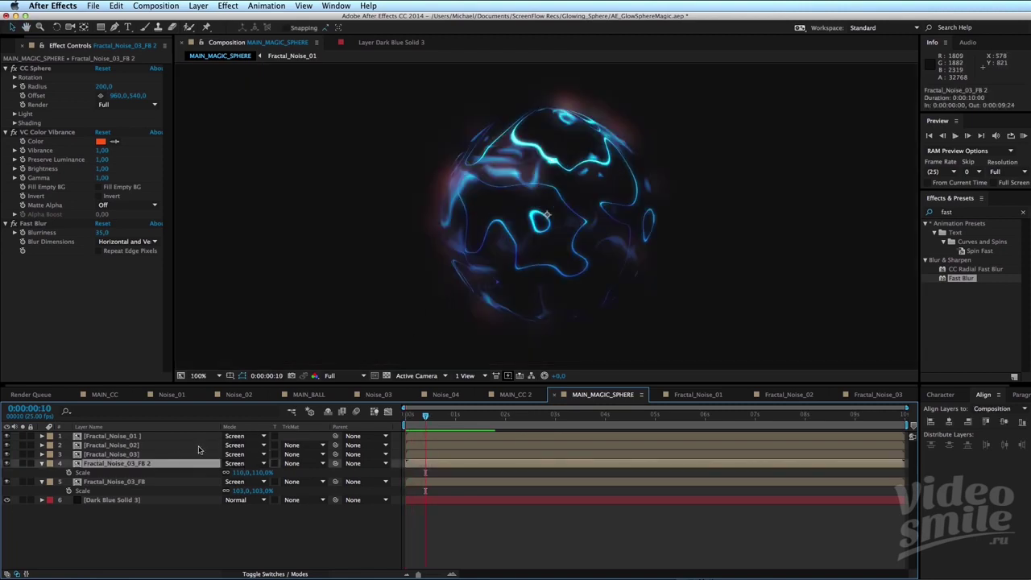
click(252, 465)
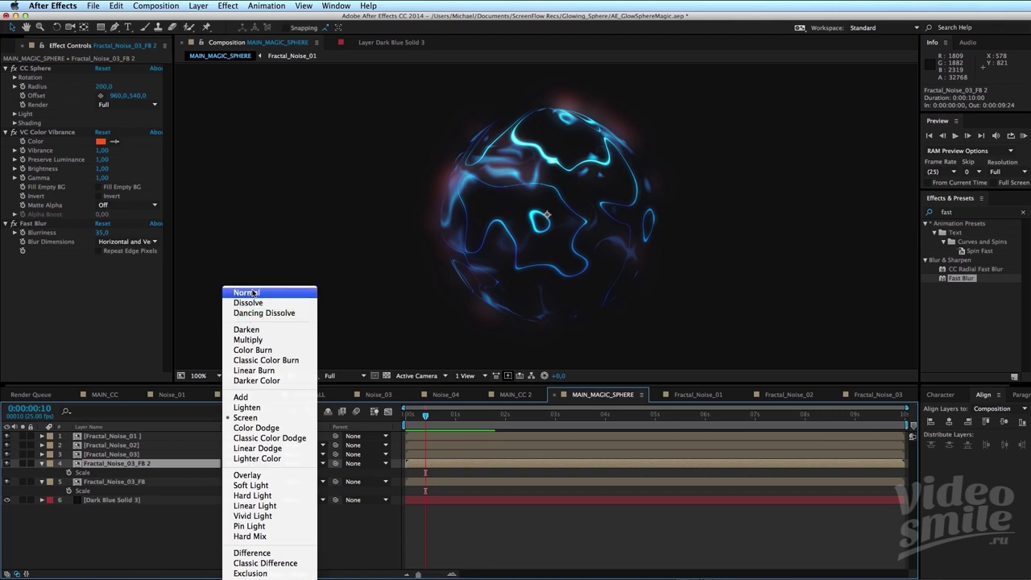
Try Normal, Multiply, Lighter Color, Overlay and Pin Light modes on the layer, previewing the result.
click(253, 292)
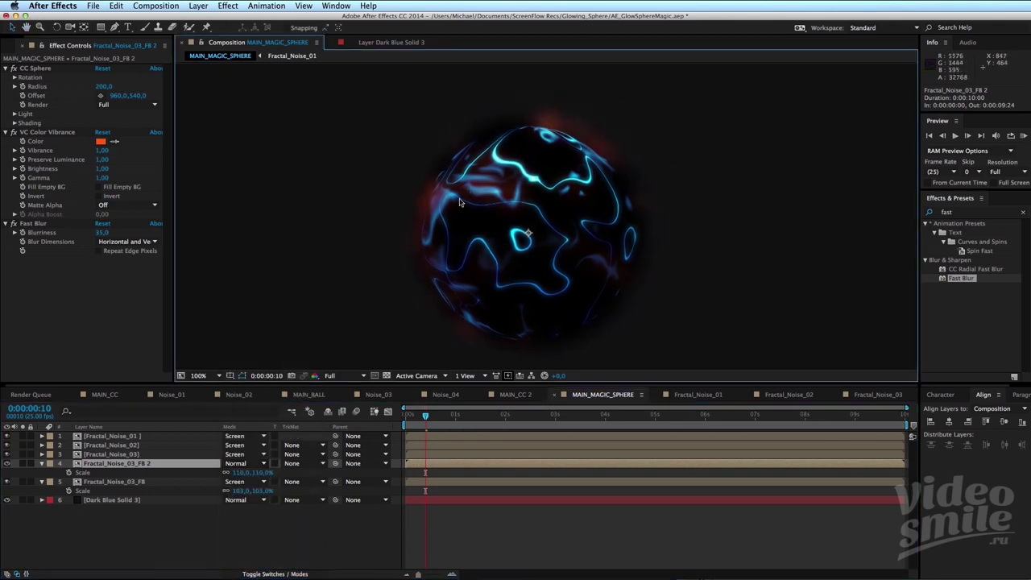
click(181, 466)
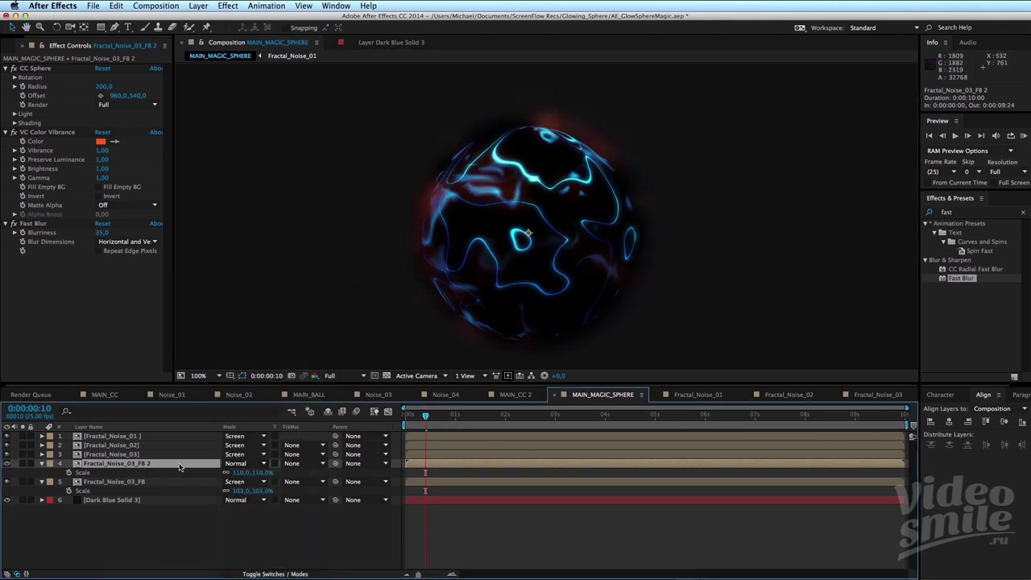
key(shift+equal)
key(shift+equal)
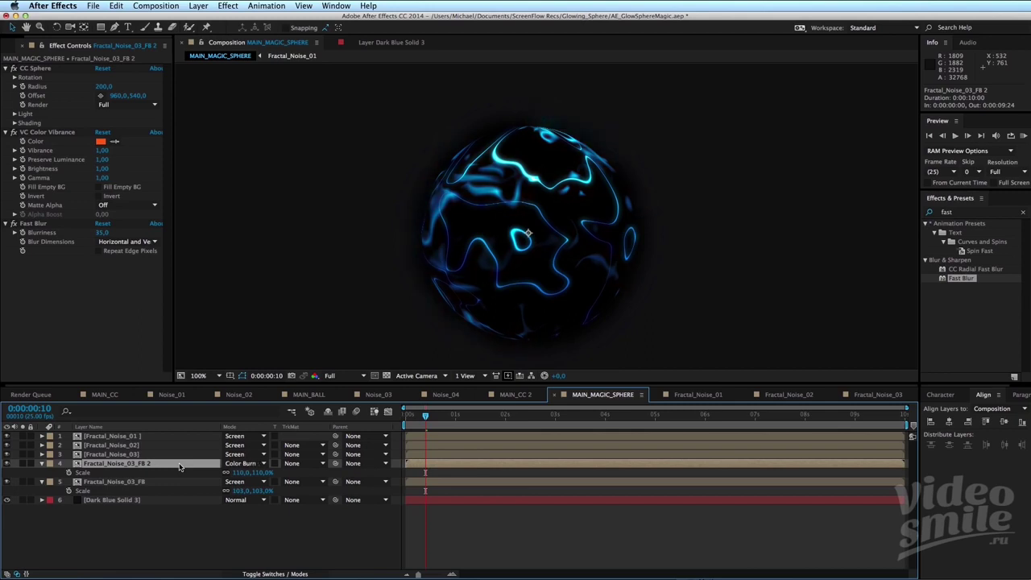
key(shift+equal)
key(shift+equal)
key(shift+equal)
key(shift+equal)
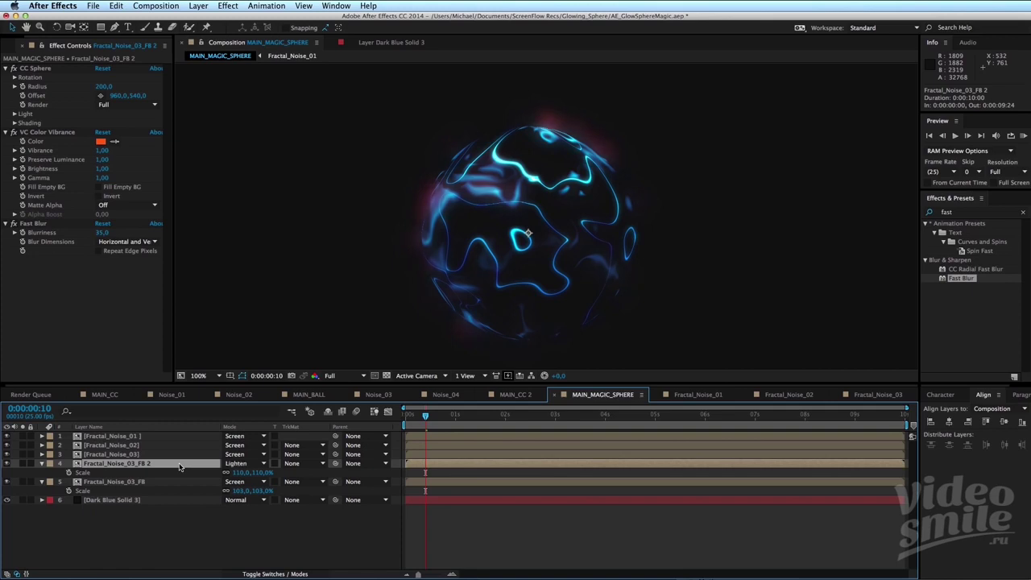
key(shift+equal)
key(shift+equal)
key(shift+equal)
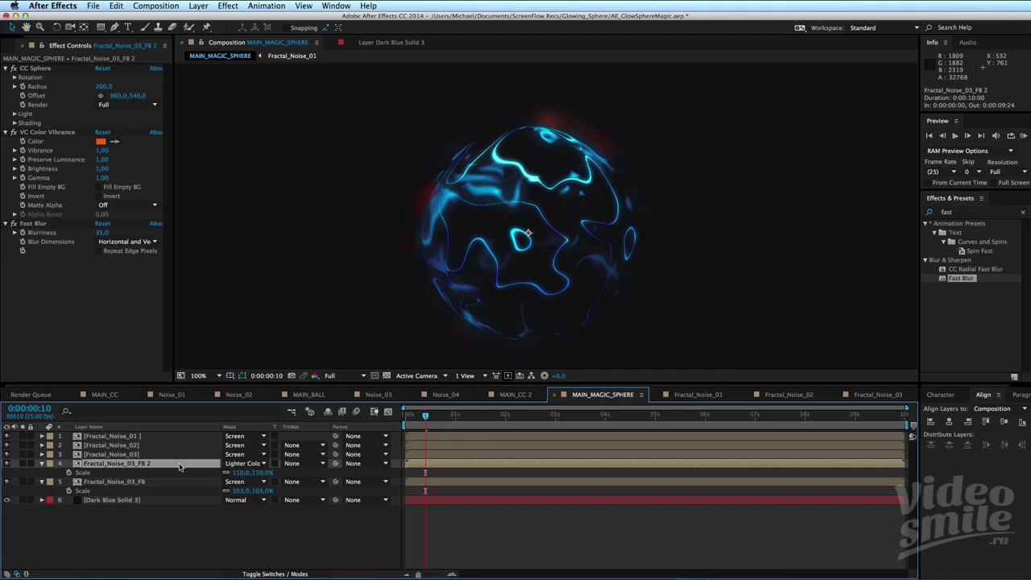
key(shift+equal)
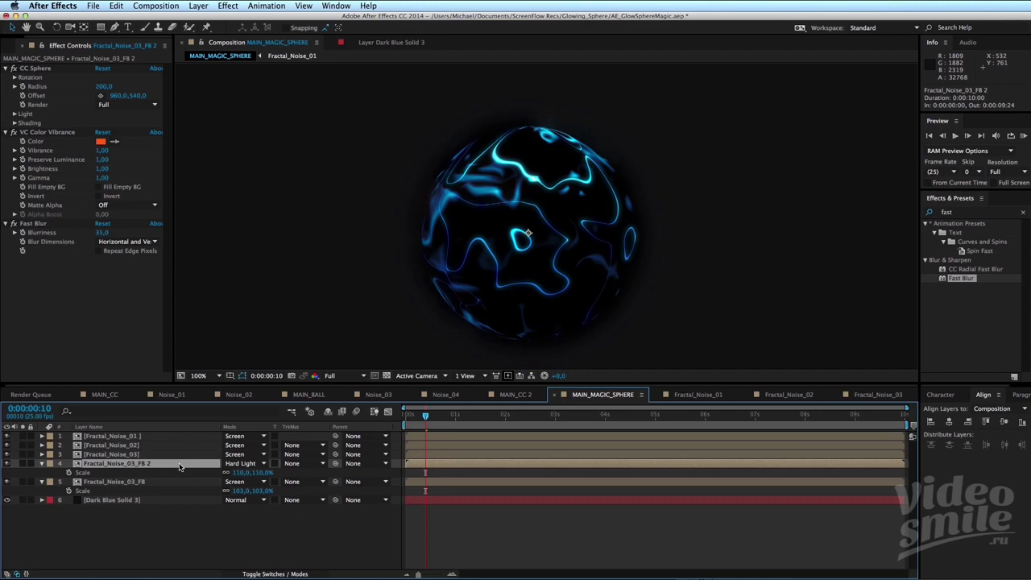
key(shift+equal)
key(shift+equal)
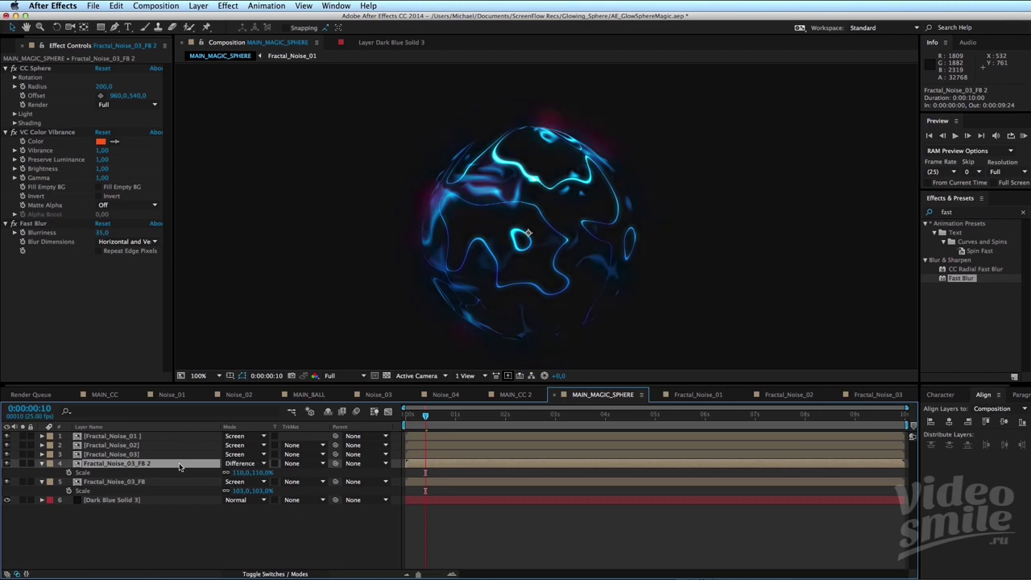
key(shift+minus)
key(shift+minus)
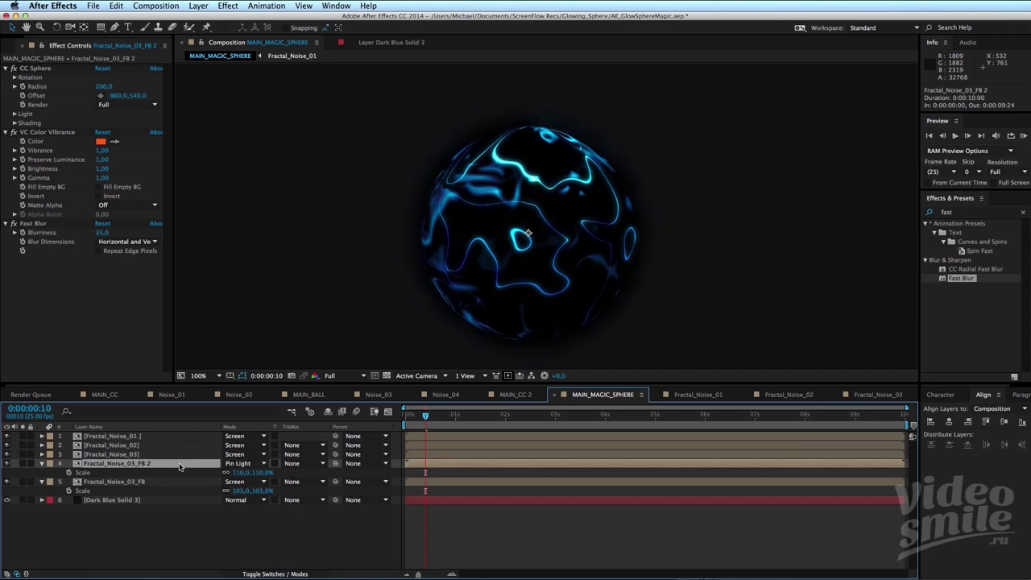
key(space)
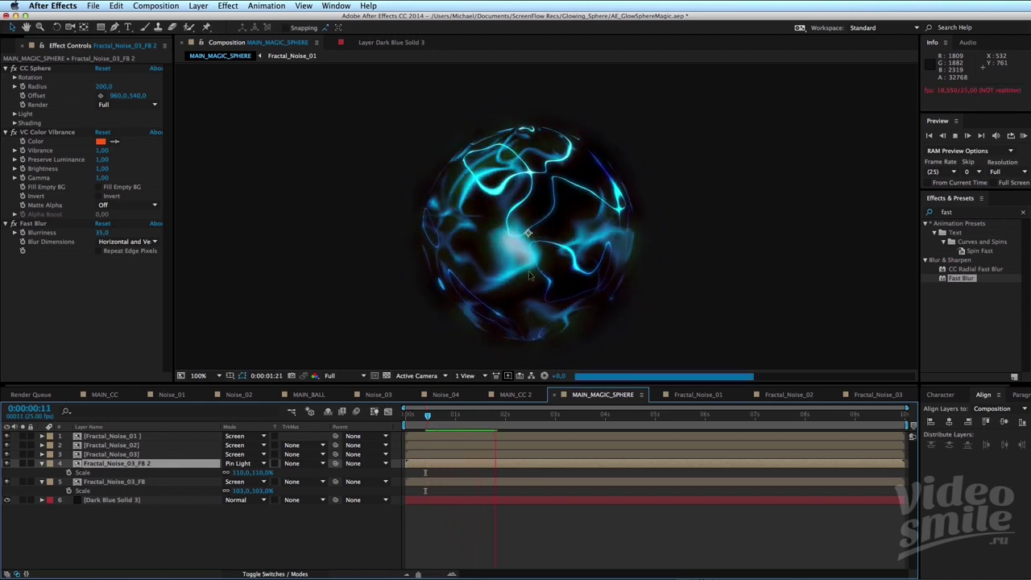
key(space)
Cycle on to the Hard Mix and Difference blend modes and replay the preview.
key(shift+equal)
key(shift+equal)
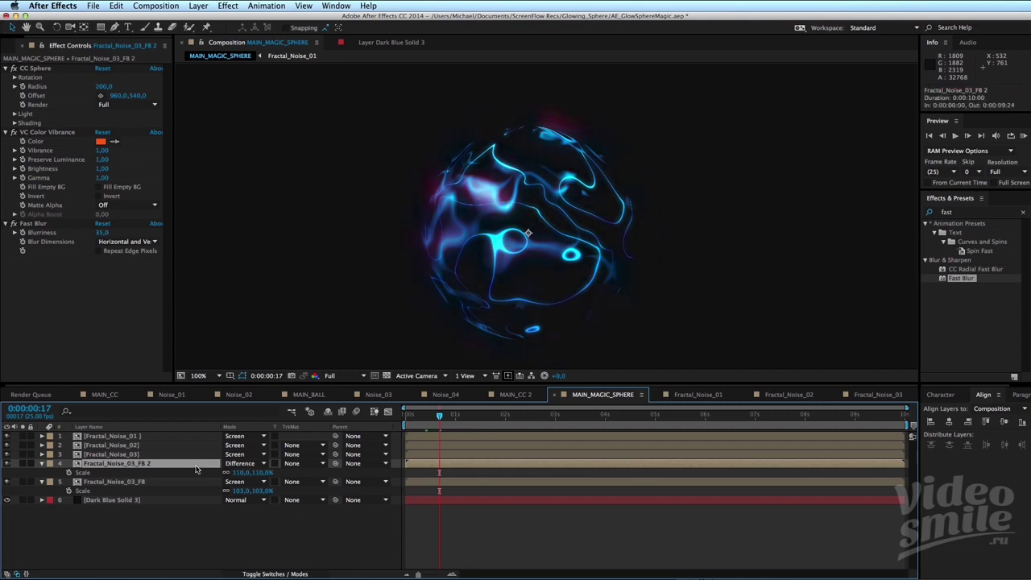
key(space)
key(space)
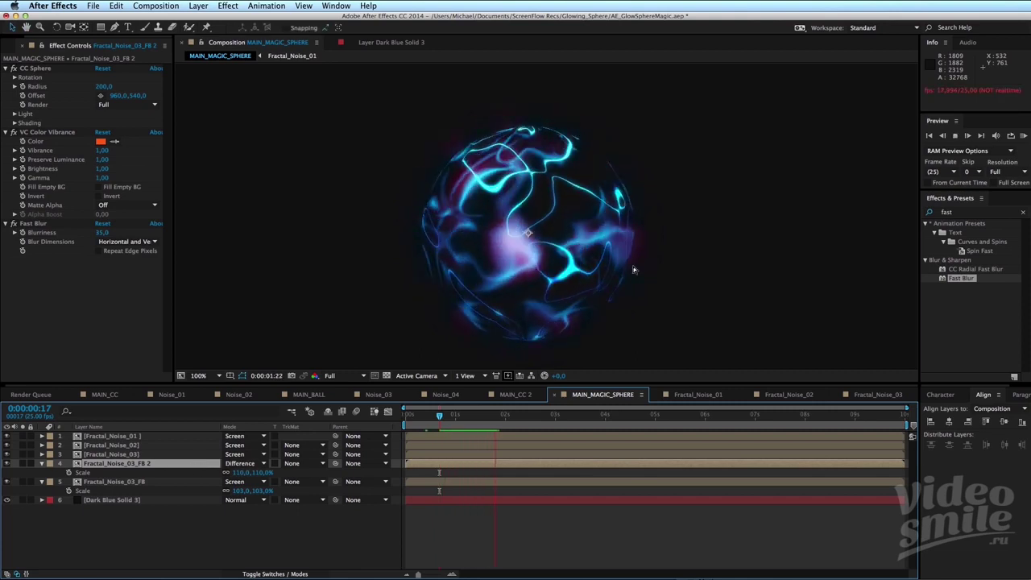
key(Home)
key(comma)
key(space)
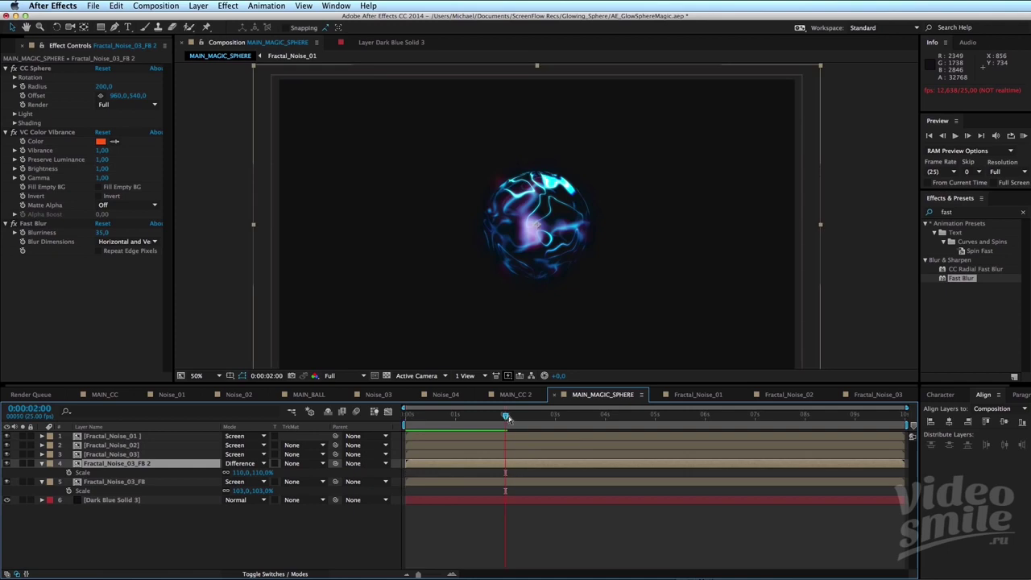
key(space)
key(space)
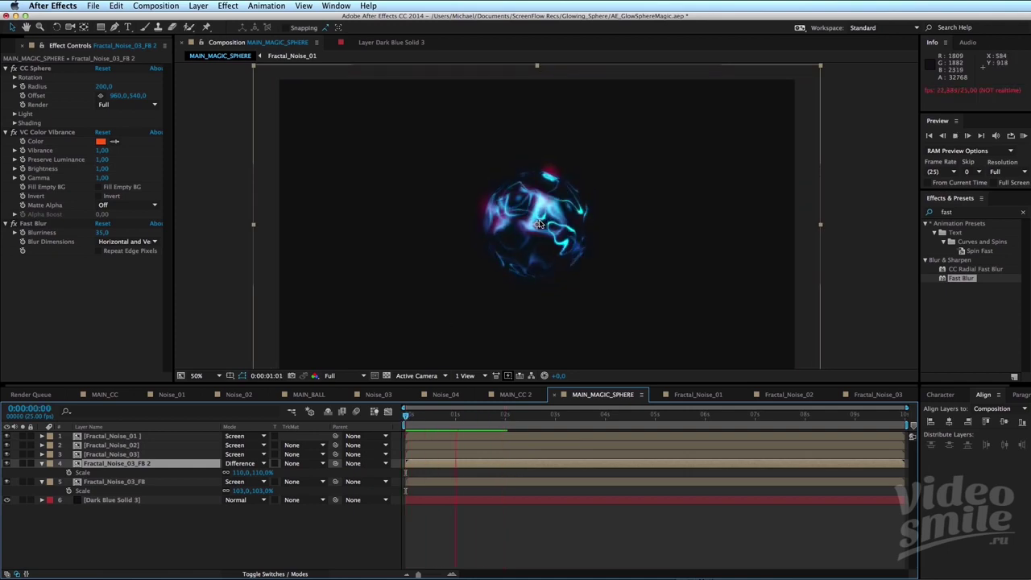
Set the layer's blend mode back to Screen and preview the clean render.
click(245, 464)
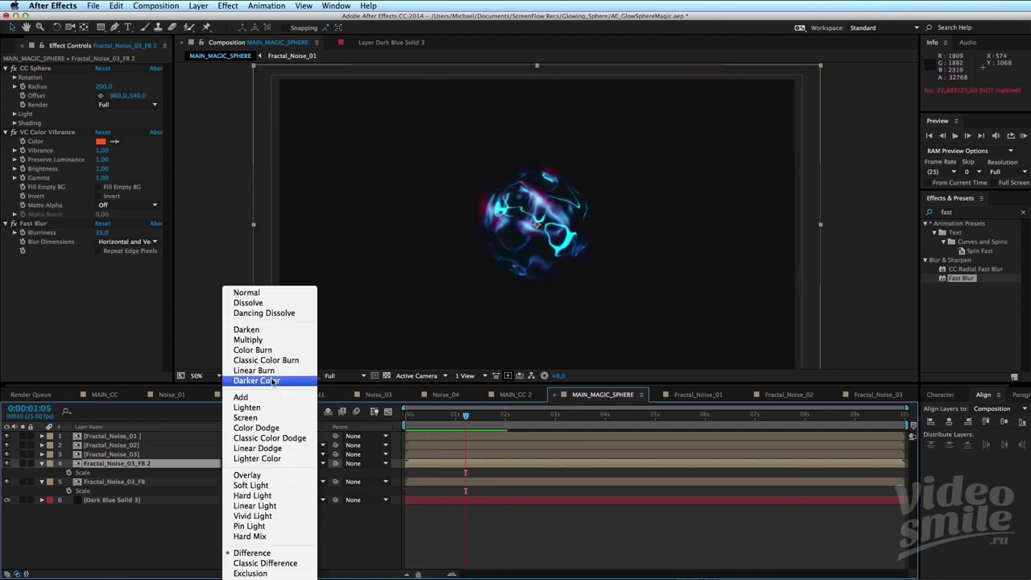
click(272, 419)
click(511, 537)
key(space)
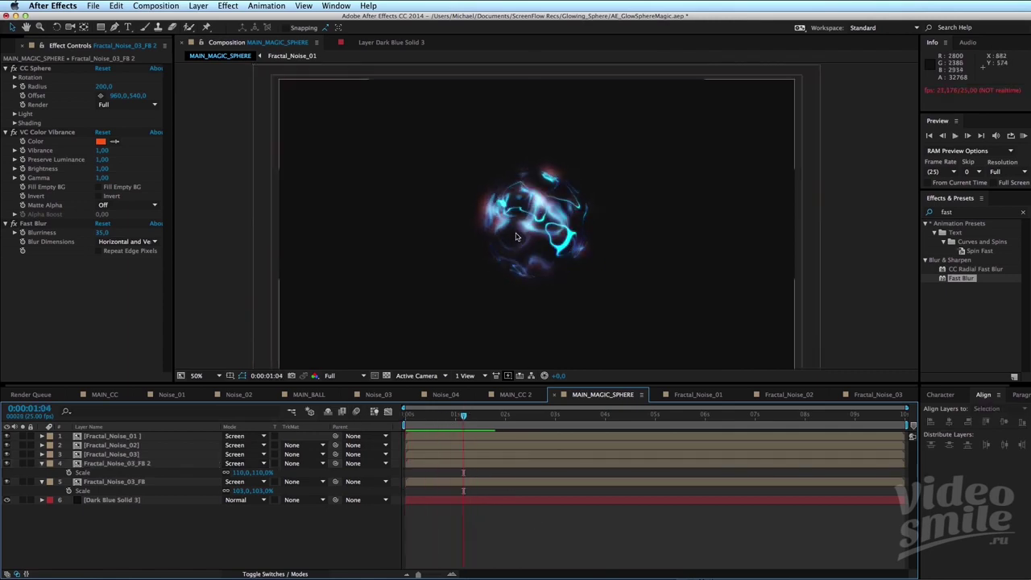
key(slash)
Collapse the Fractal_Noise_03_FB 2 and Fractal_Noise_03_FB layer properties.
click(59, 466)
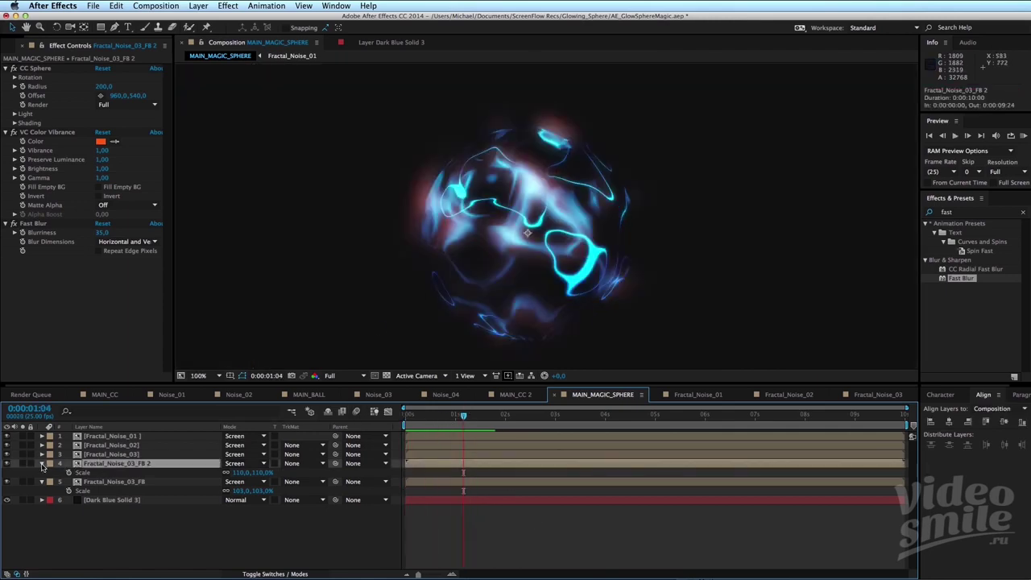
click(42, 464)
click(42, 472)
click(173, 518)
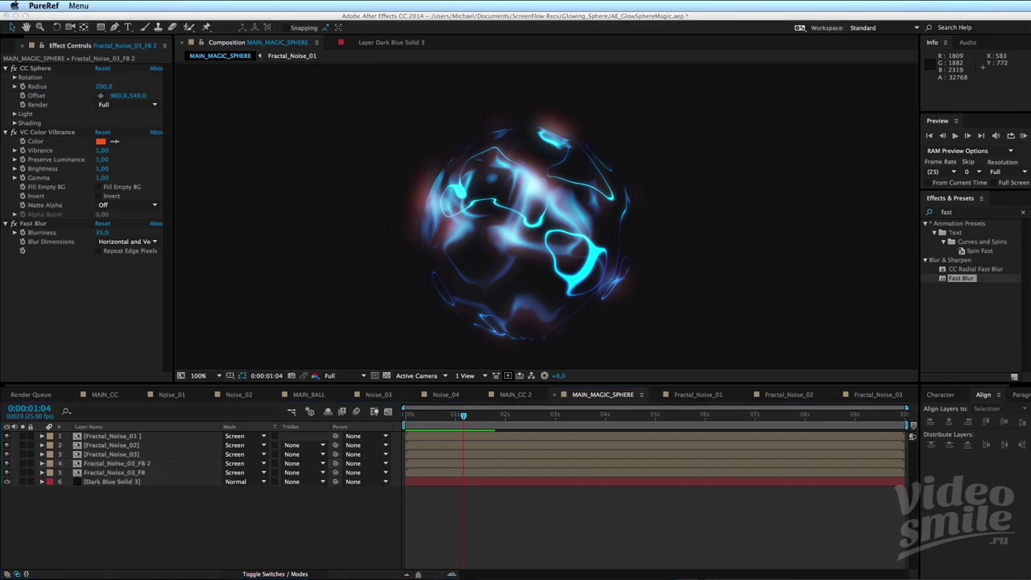
Duplicate the Fractal_Noise_02 comp in the Project panel and open the copy, Fractal_Noise_04.
click(510, 532)
click(3, 47)
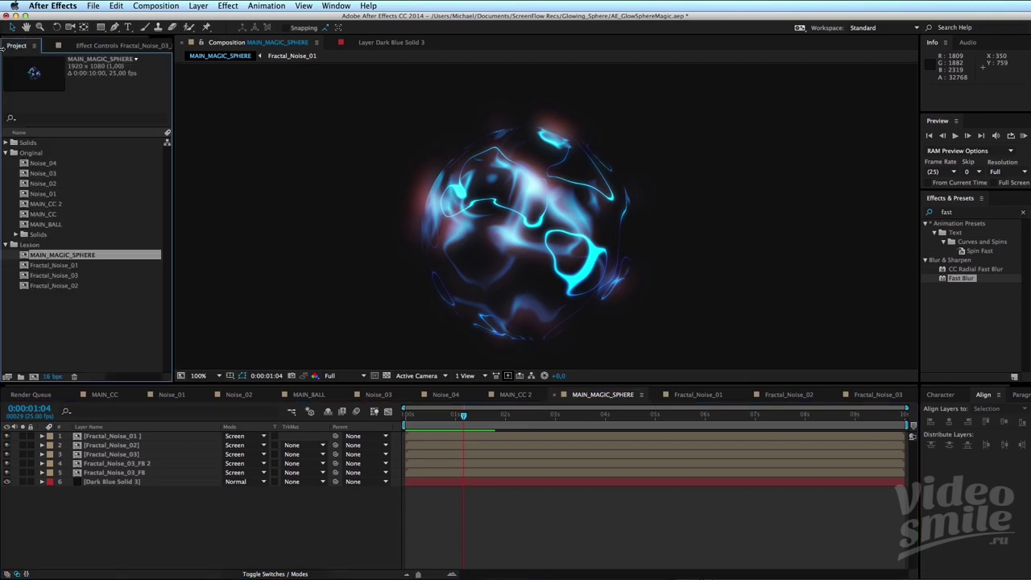
click(51, 331)
click(32, 286)
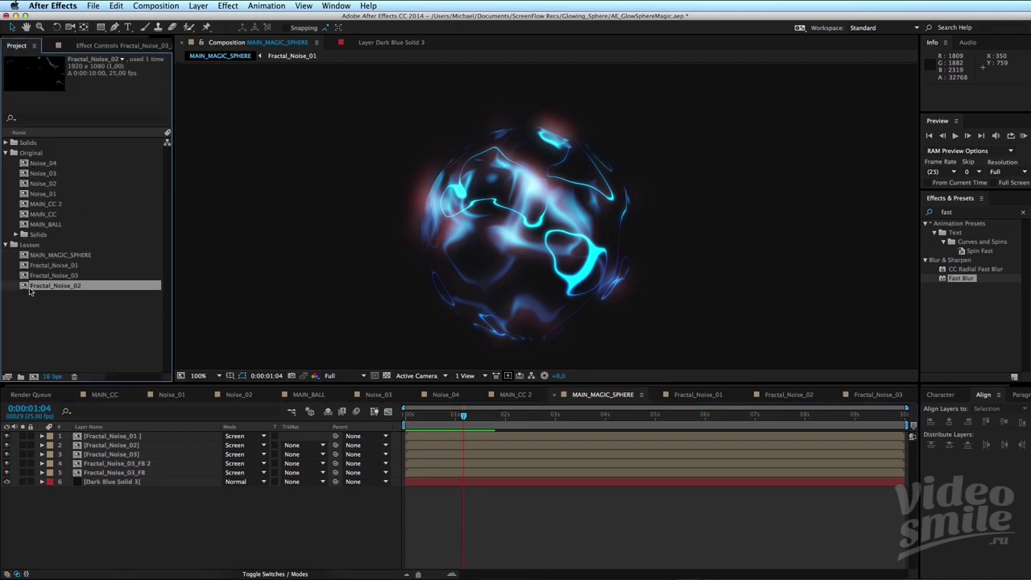
key(ctrl+d)
double_click(81, 277)
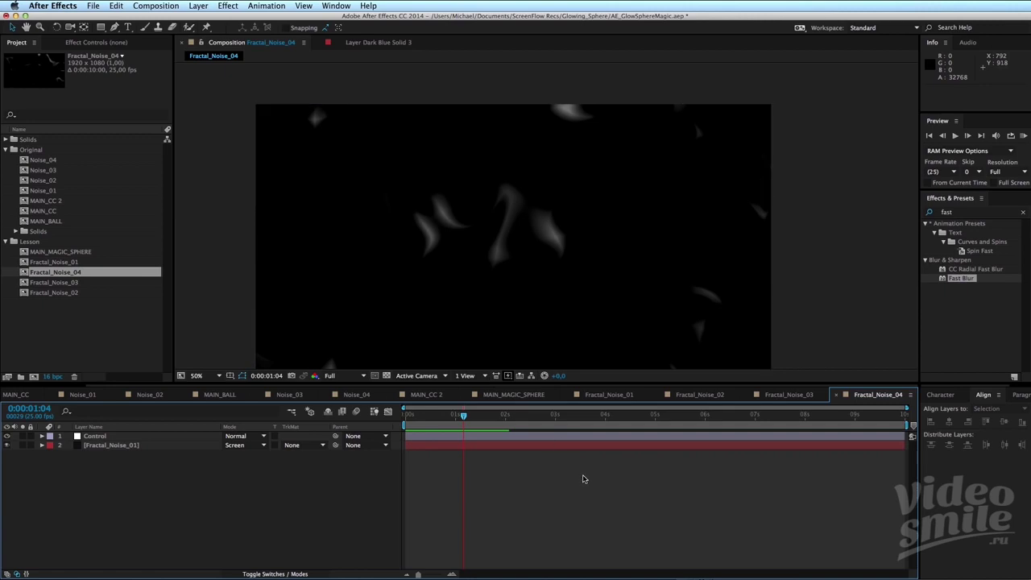
Rename Fractal_Noise_04 to Fractal_Noise_CORE in its Composition Settings.
key(ctrl+k)
drag(536, 148, 541, 155)
click(612, 169)
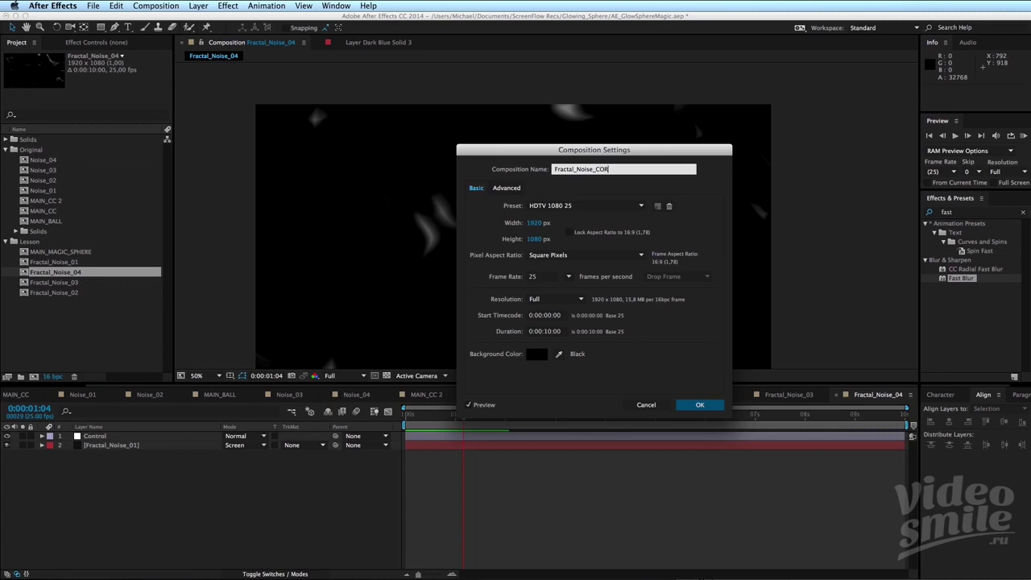
drag(598, 149, 642, 127)
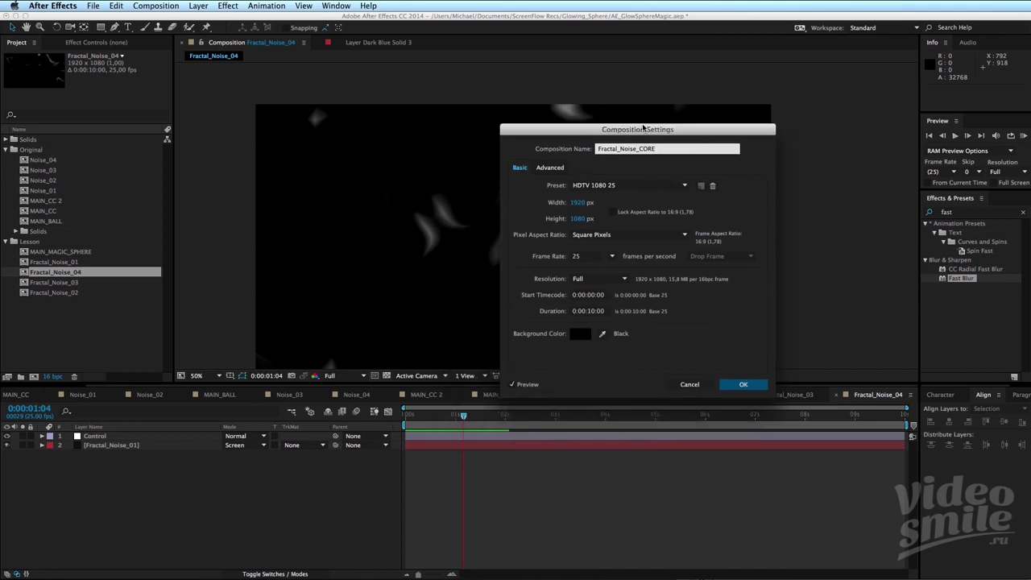
Confirm the Fractal_Noise_CORE name and switch Fractal_Noise_01's Noise Type to Soft Linear.
click(724, 384)
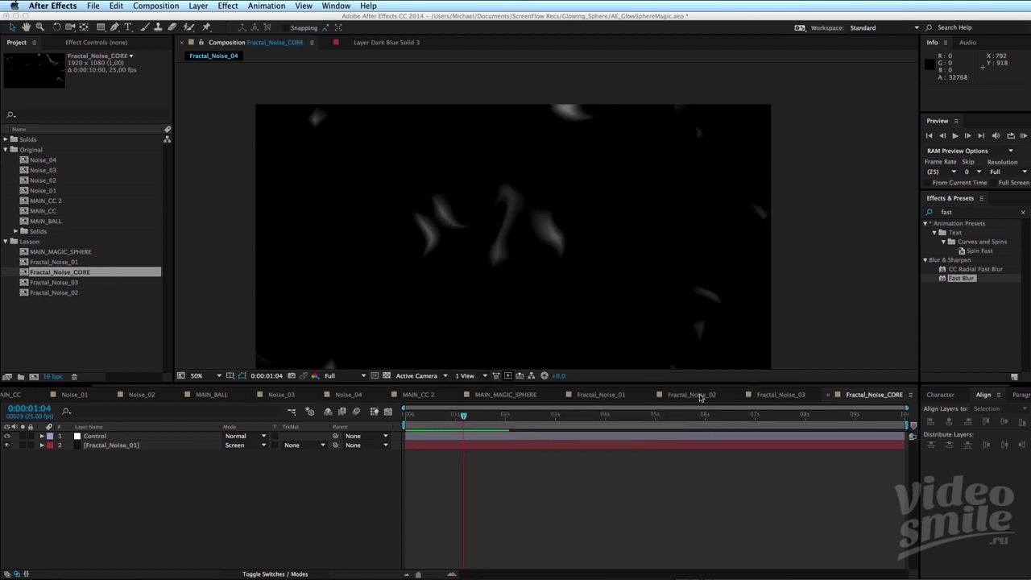
click(461, 446)
click(103, 46)
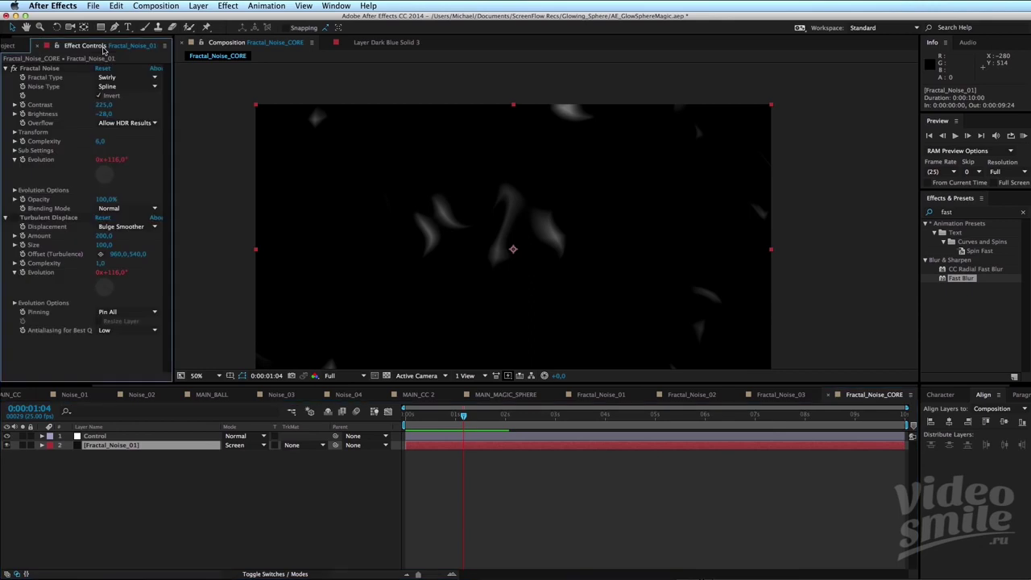
click(26, 71)
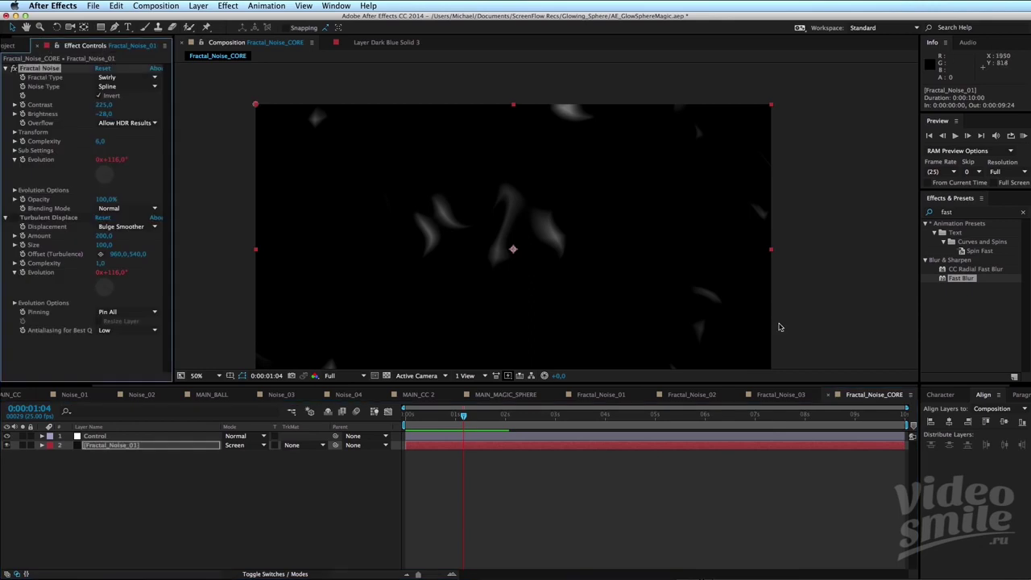
click(123, 78)
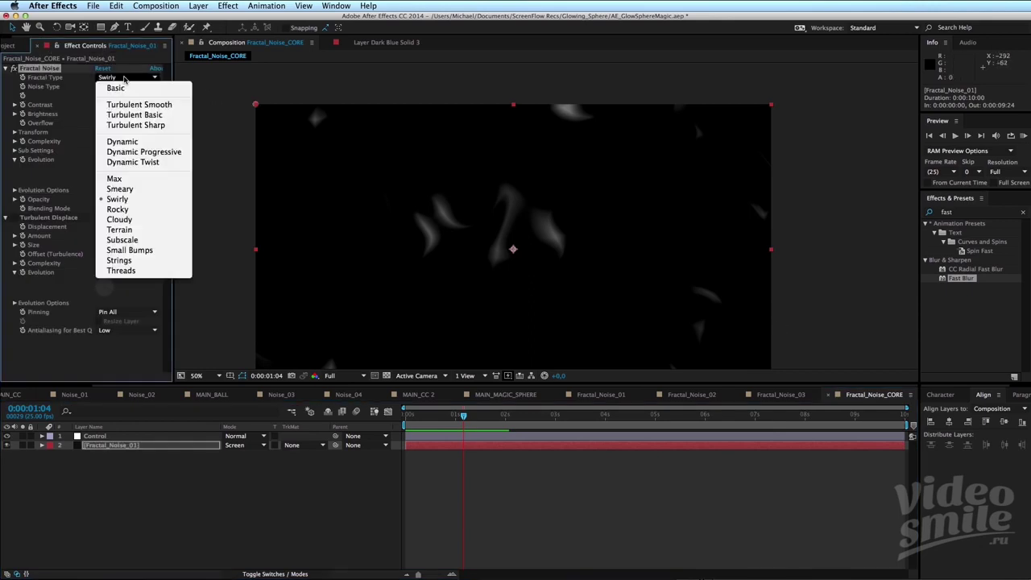
click(65, 95)
click(125, 86)
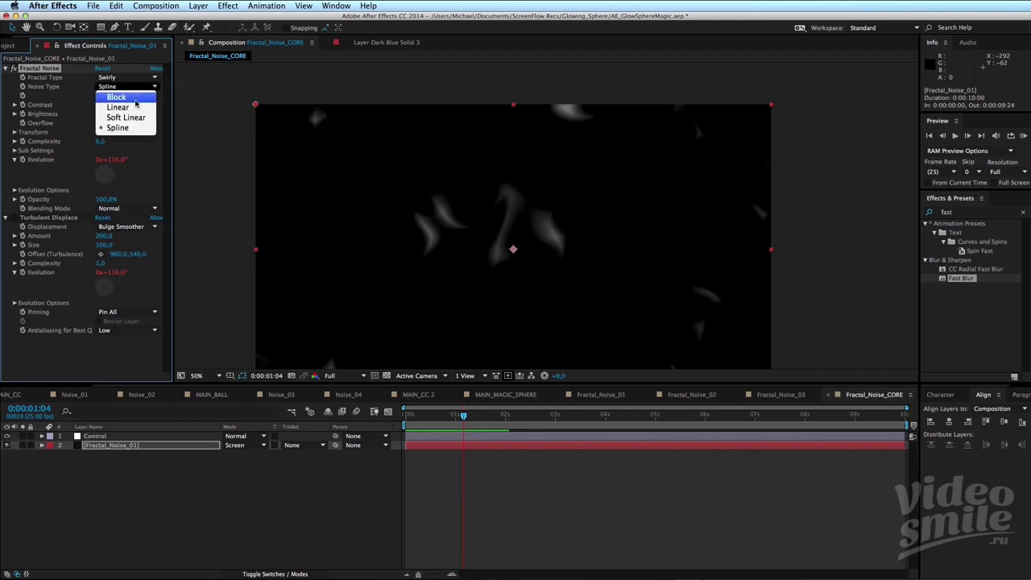
click(126, 117)
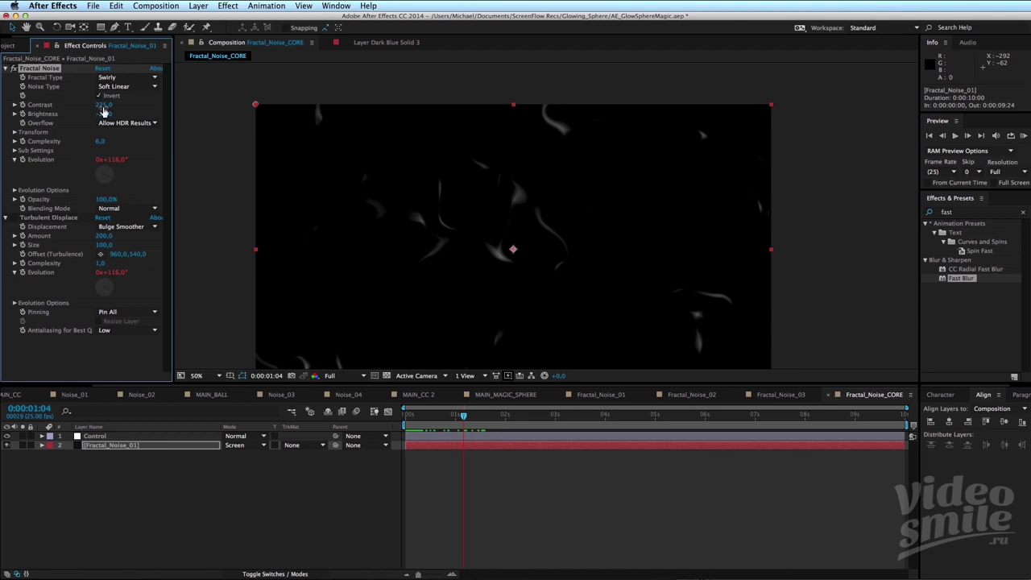
Set the Fractal Noise Contrast to 150 and Brightness to about -32.
mouse_move(105, 109)
mouse_down()
mouse_move(98, 119)
mouse_move(91, 105)
mouse_move(101, 117)
mouse_up()
click(105, 106)
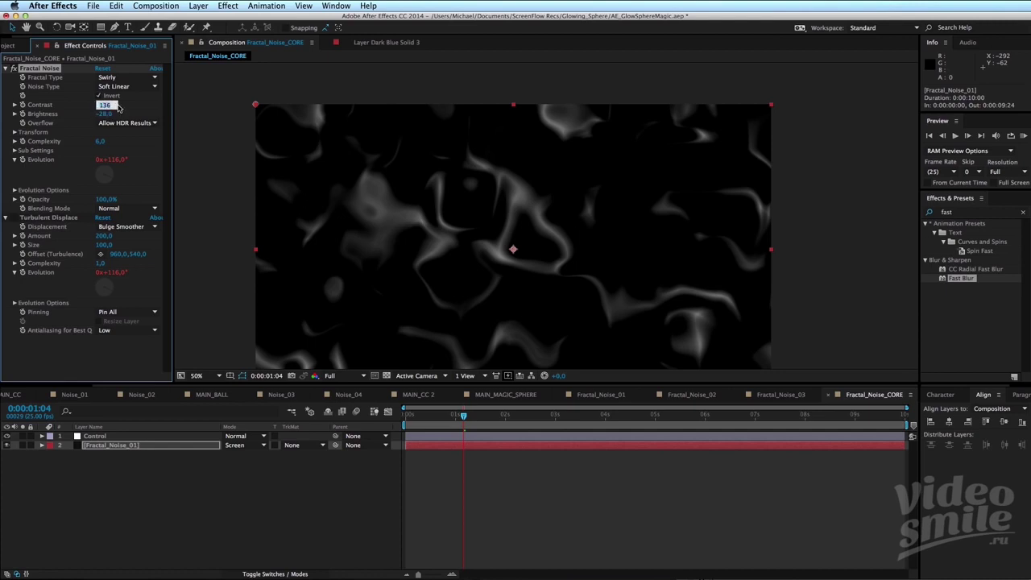
text(0)
key(Return)
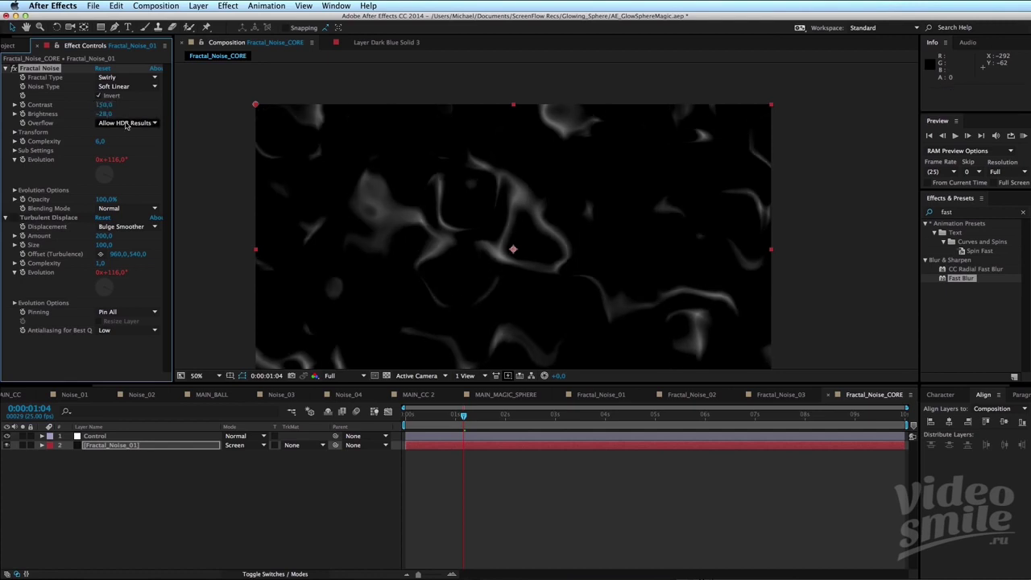
drag(103, 116, 103, 117)
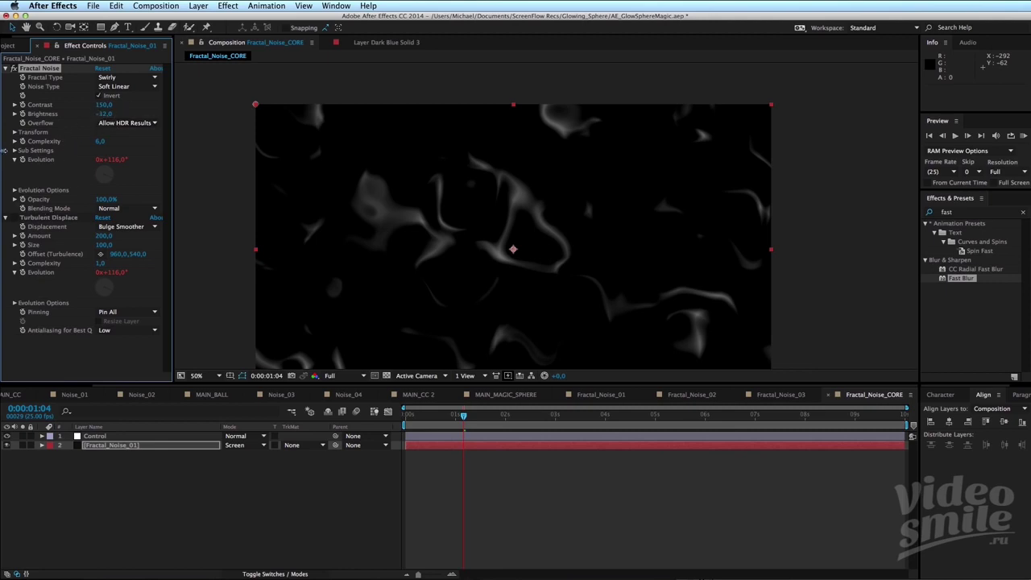
Lower the noise Transform Scale to 80 and play the animation from the start.
click(14, 132)
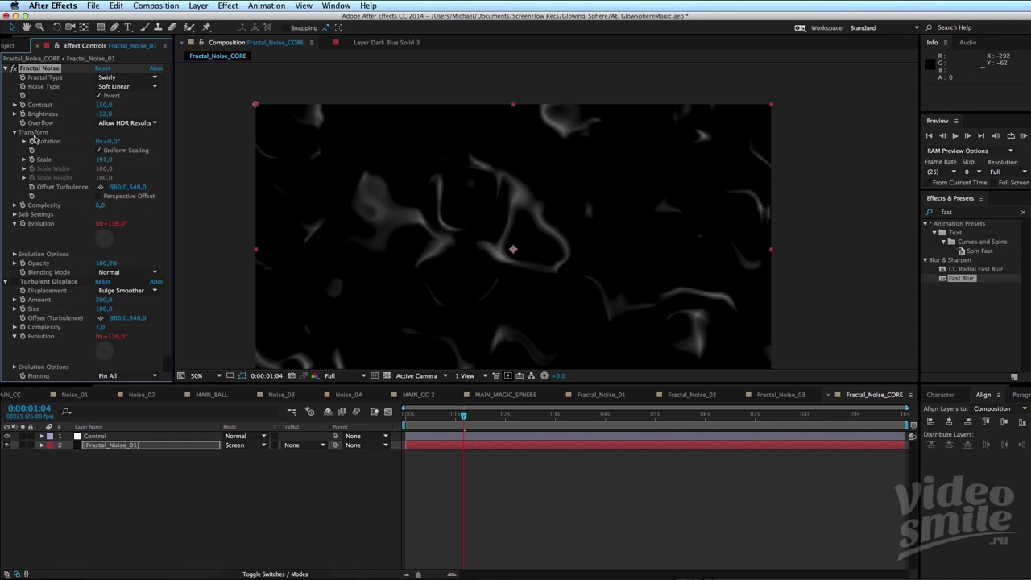
drag(104, 165, 98, 160)
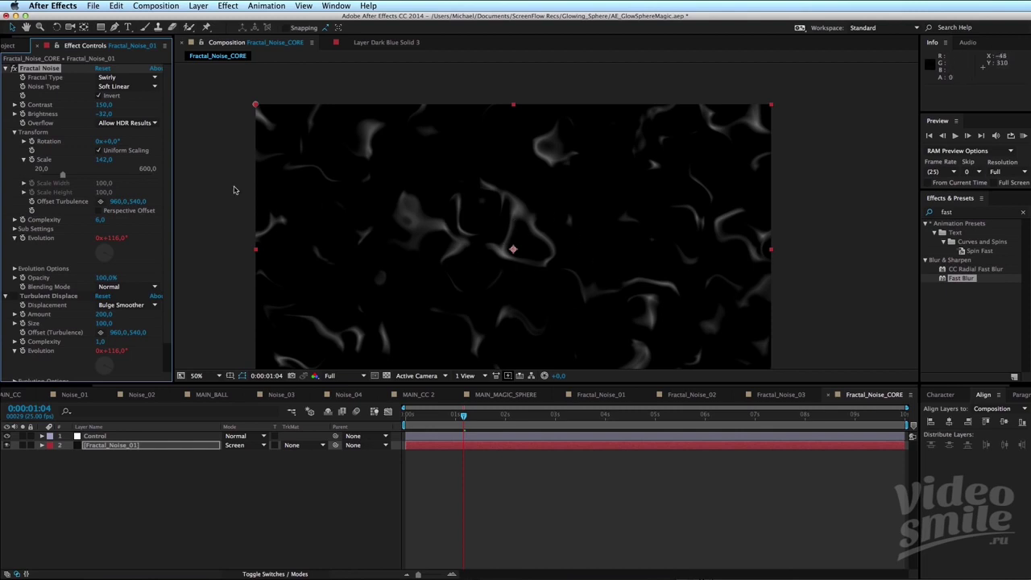
drag(103, 166, 103, 170)
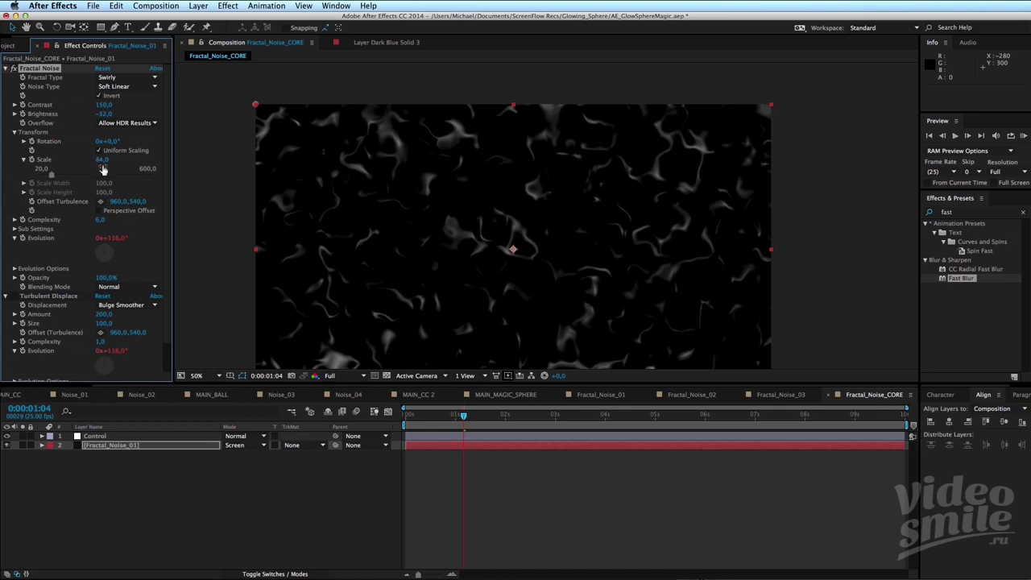
click(103, 161)
text(0)
key(Return)
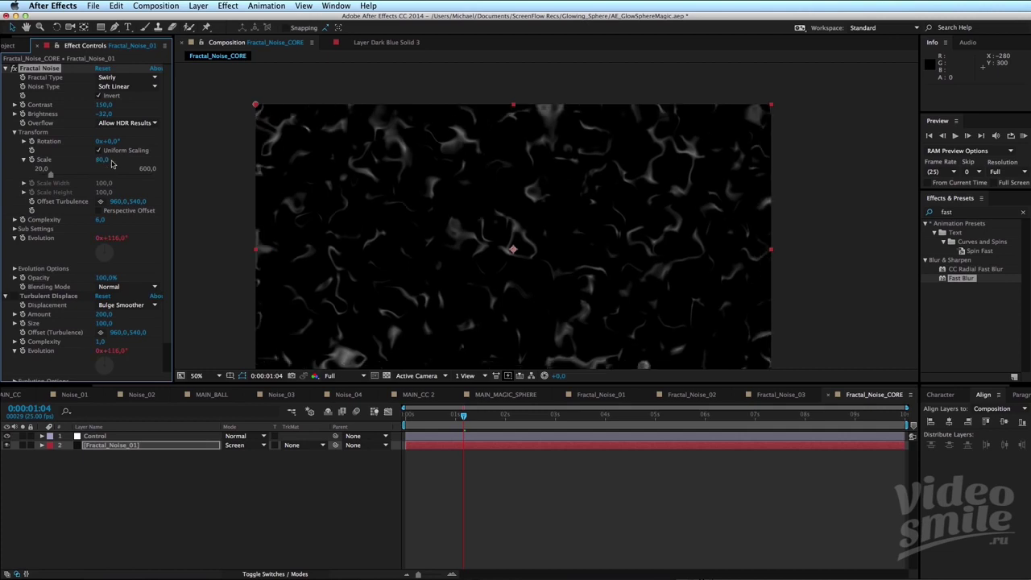
drag(458, 424, 396, 414)
key(space)
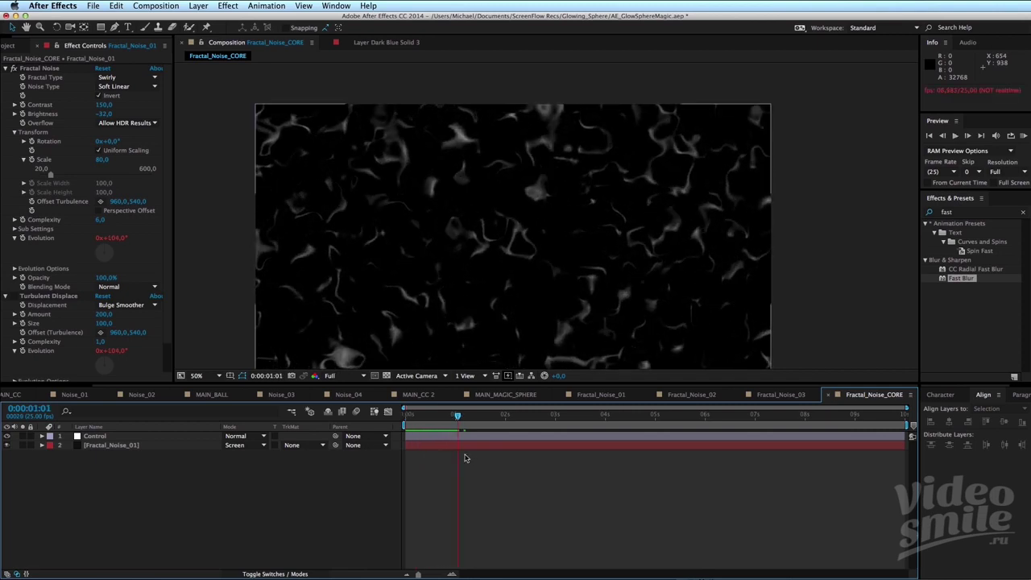
Set the Control layer's Velocity Slider to 200 and preview the faster noise.
click(149, 438)
key(space)
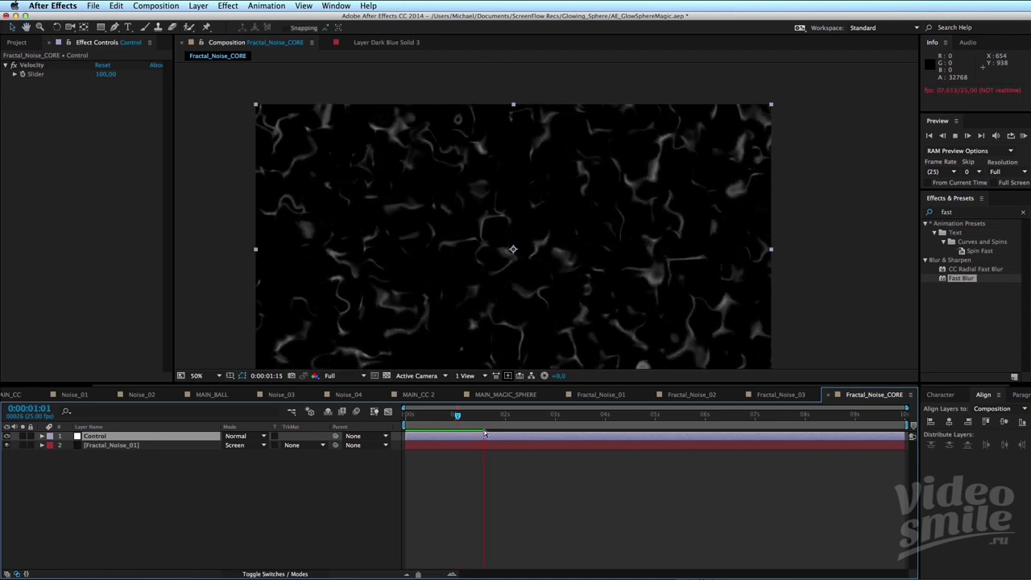
scroll(497, 220, up, 2)
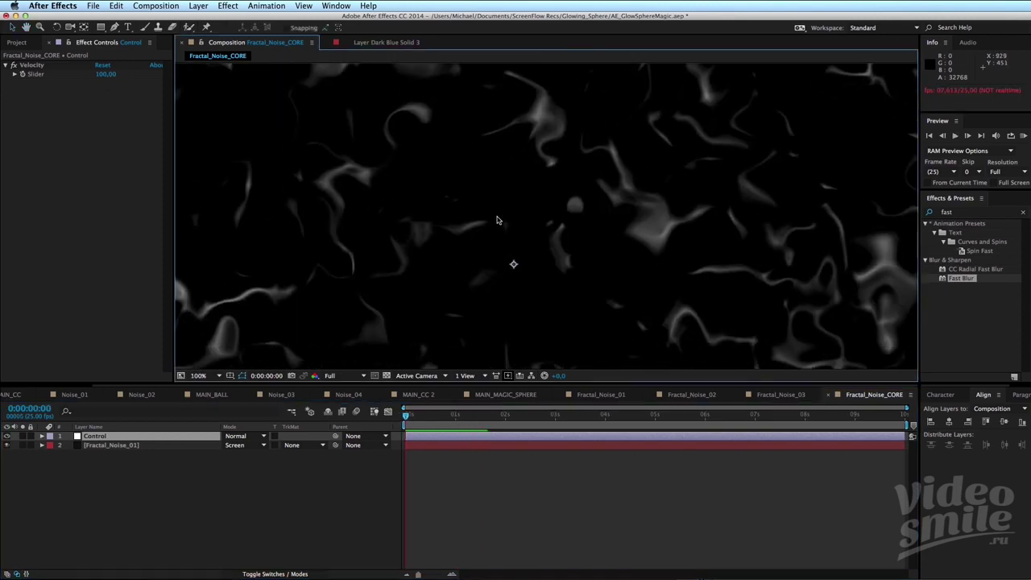
click(109, 103)
scroll(563, 258, up, 3)
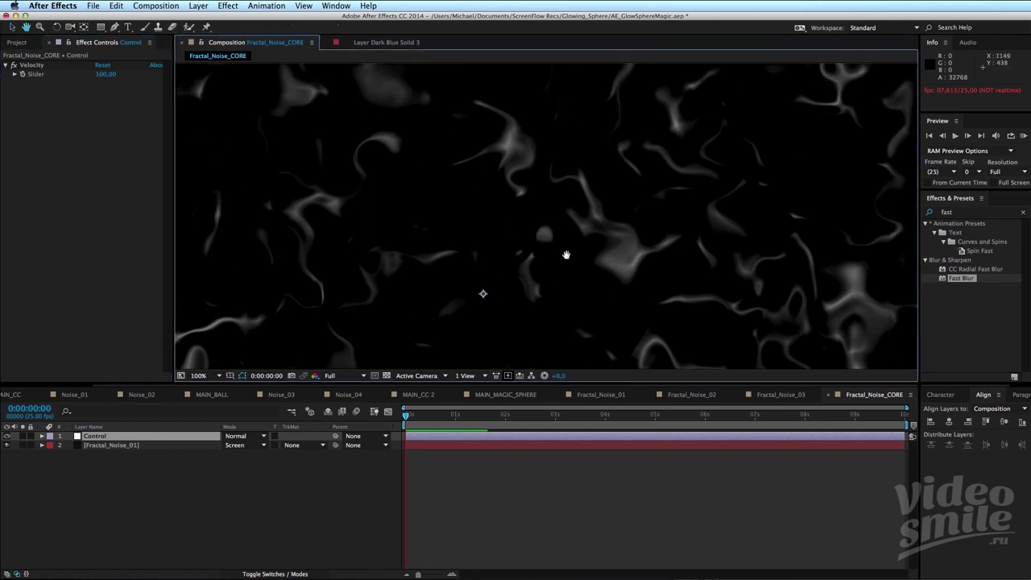
click(105, 75)
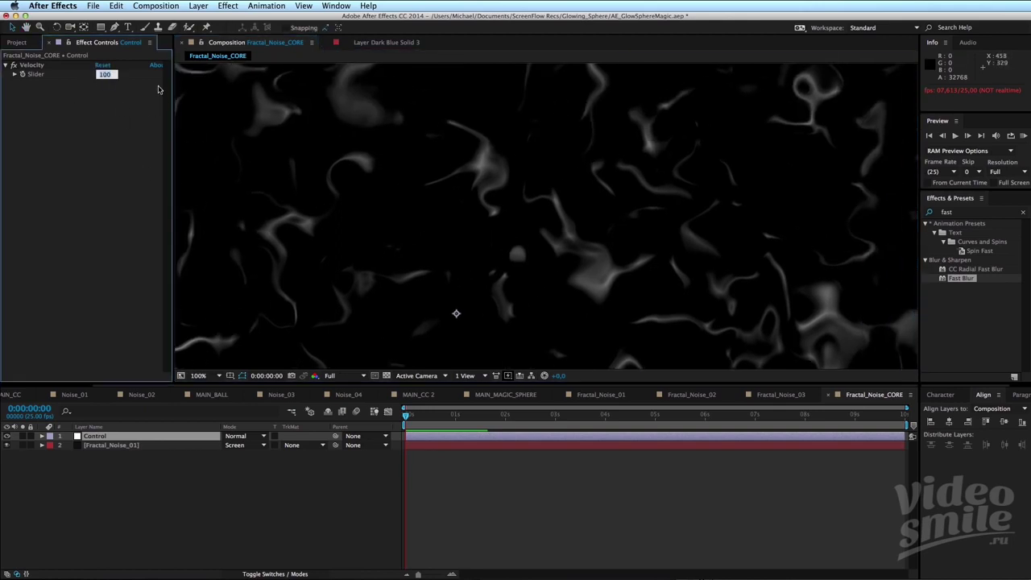
text(20)
key(Return)
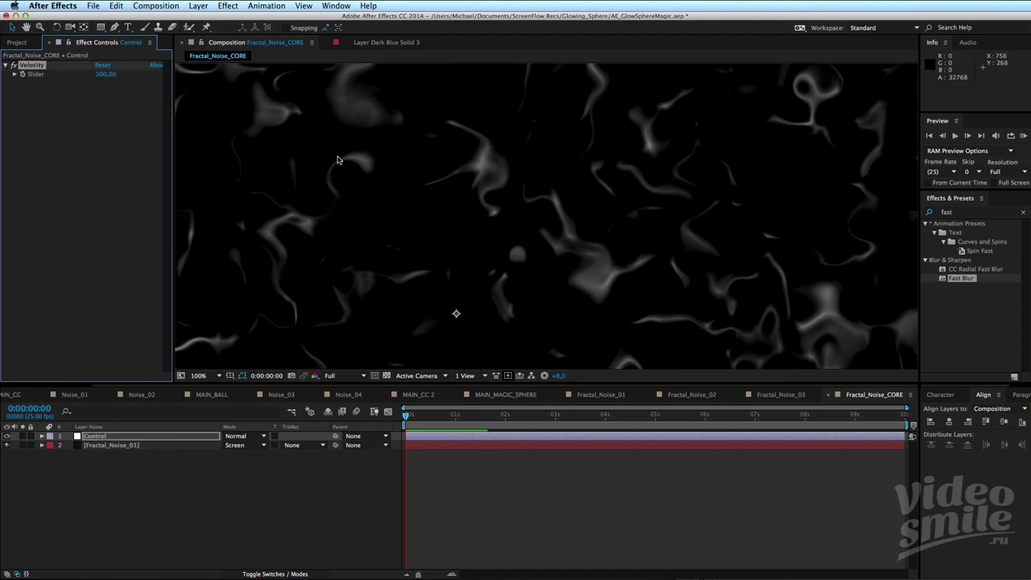
scroll(515, 159, down, 2)
scroll(515, 159, down, 2)
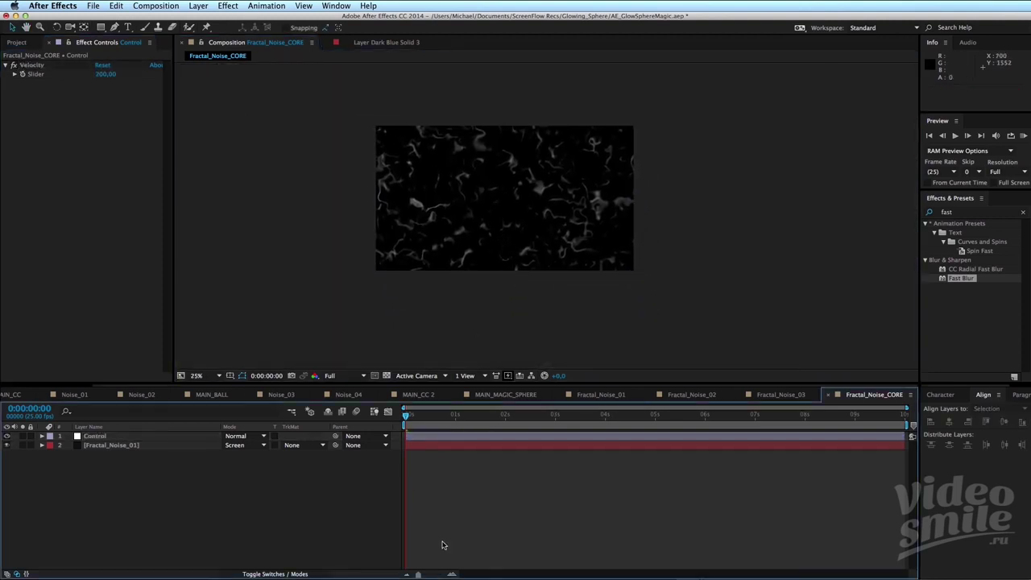
key(space)
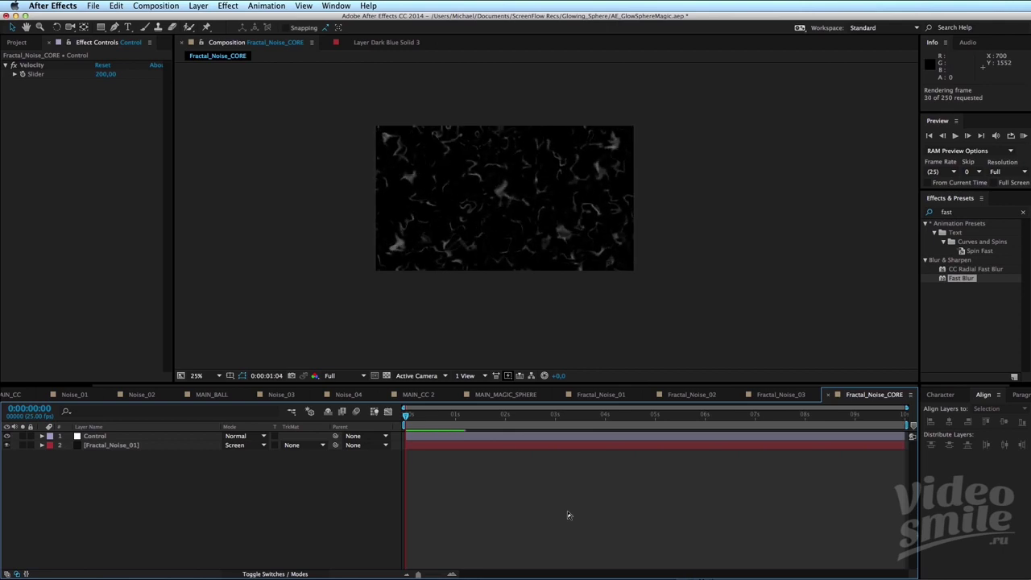
key(space)
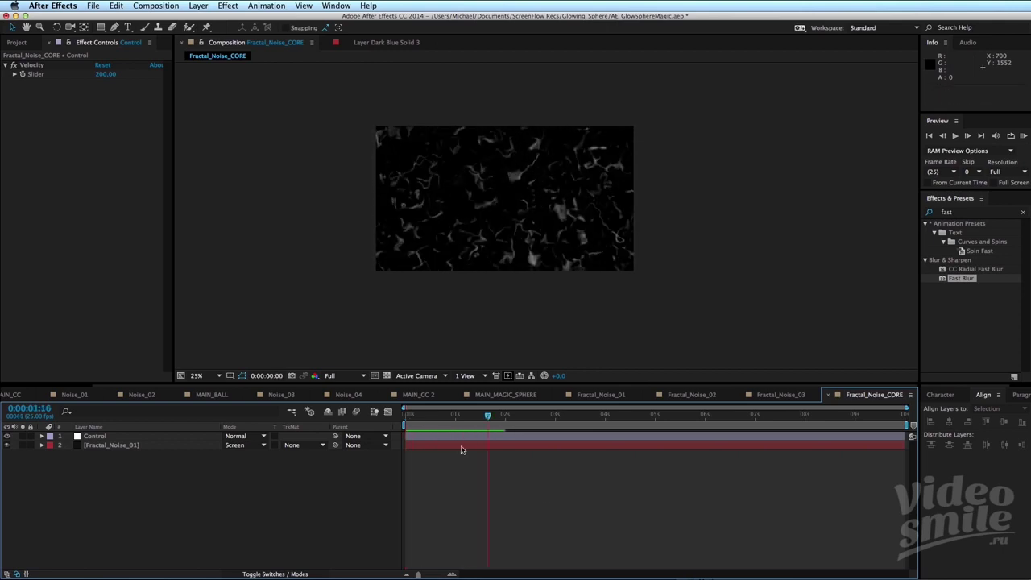
Open the MAIN_MAGIC_SPHERE composition from the Project panel and play it.
scroll(477, 172, up, 2)
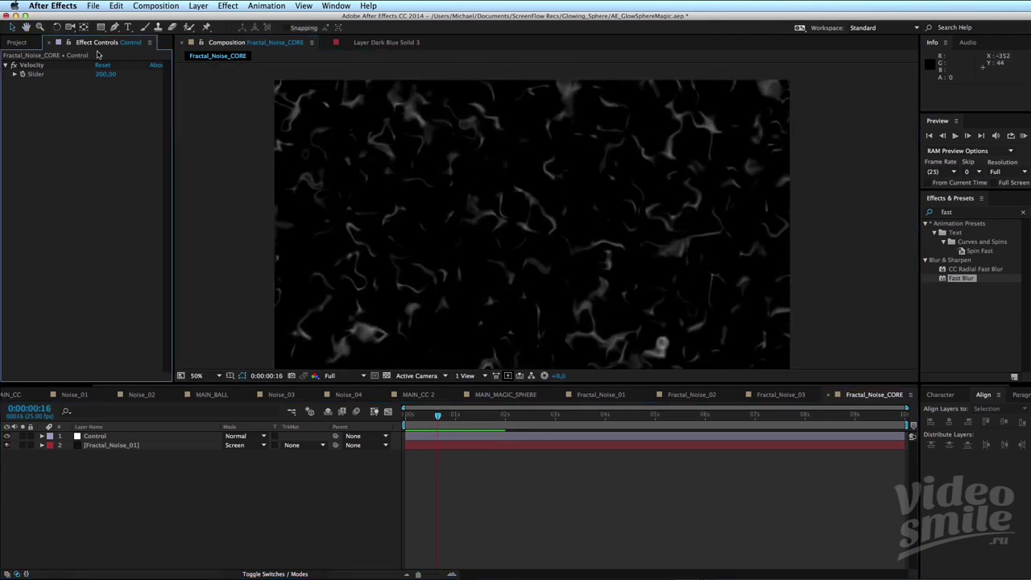
click(19, 42)
double_click(78, 252)
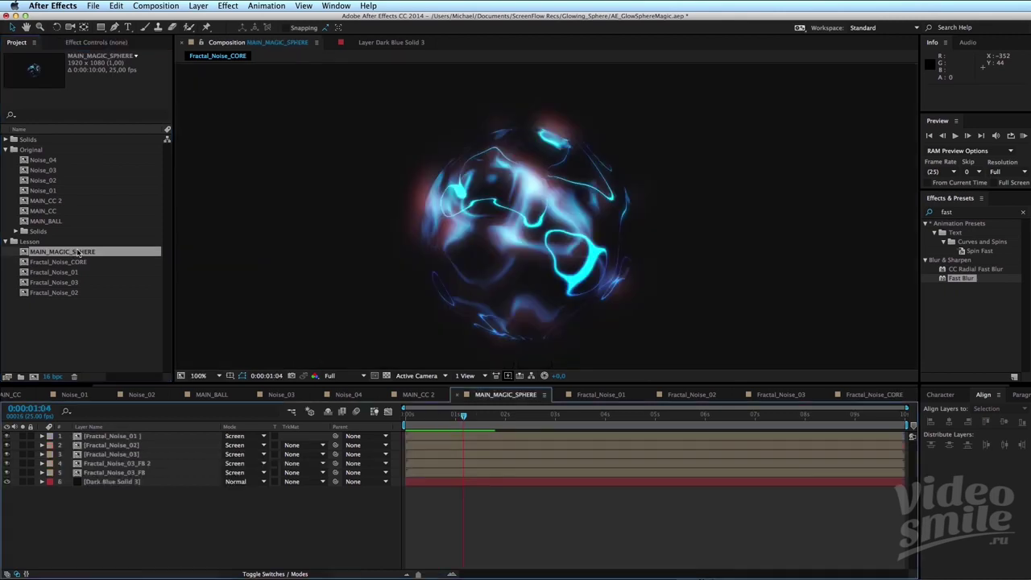
key(space)
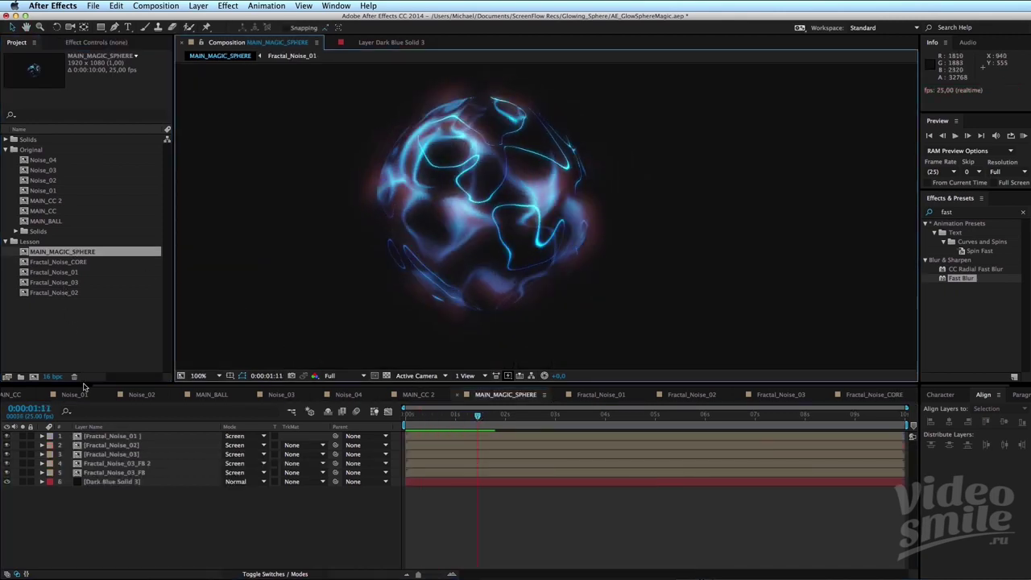
Add the Fractal_Noise_CORE comp to the timeline above Dark Blue Solid 3.
click(78, 262)
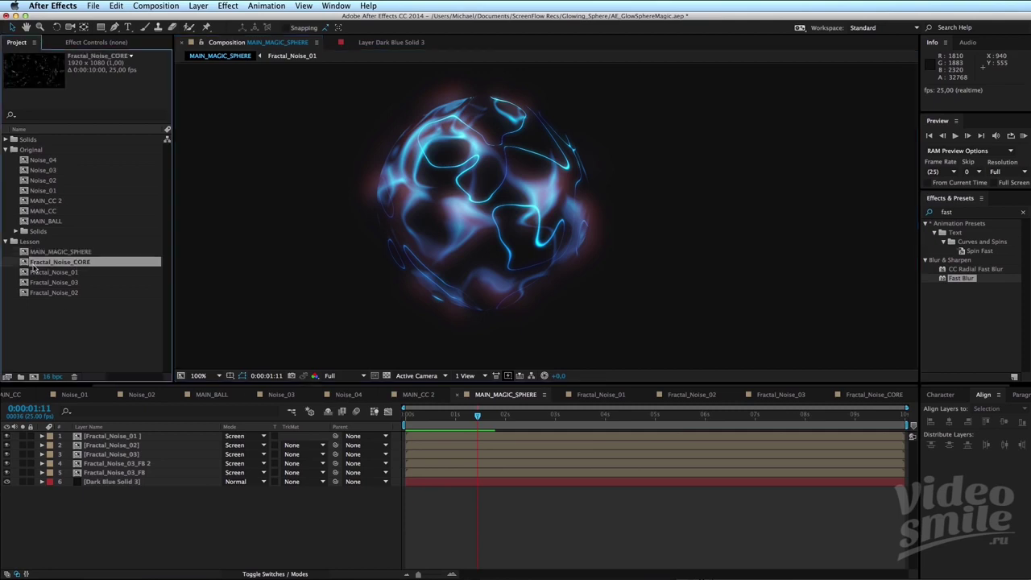
drag(75, 264, 143, 479)
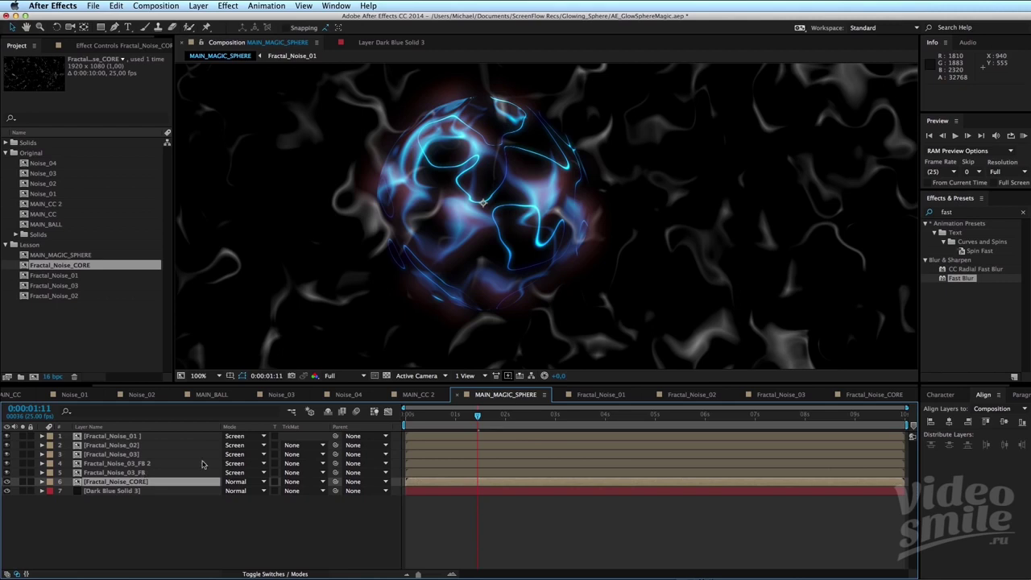
key(super+Tab)
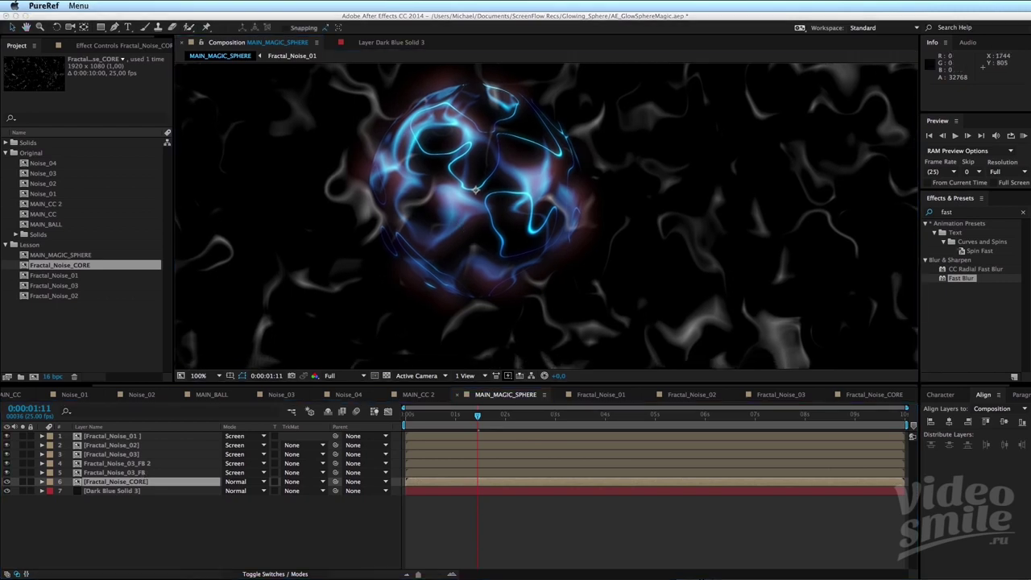
click(217, 524)
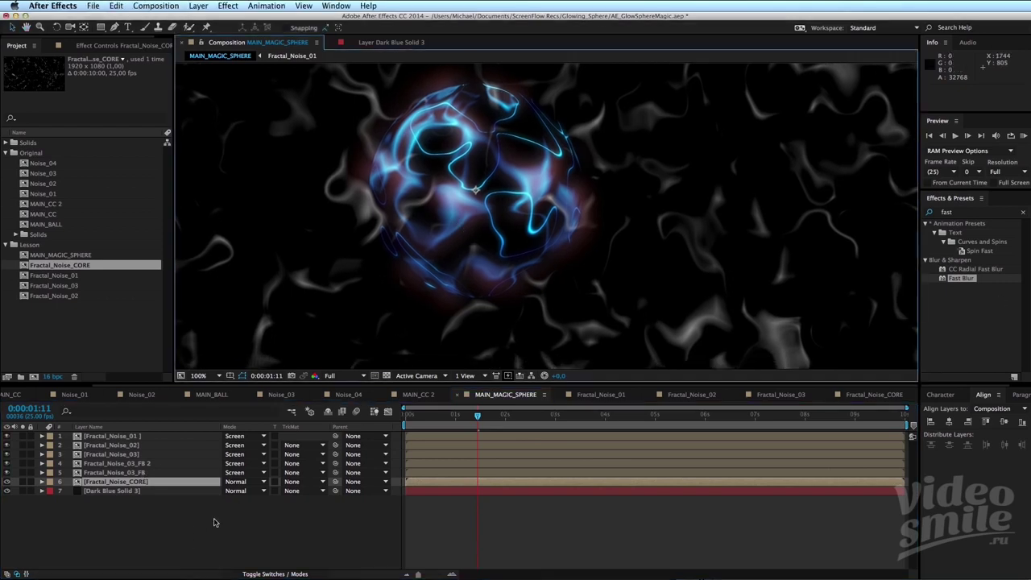
click(130, 481)
Copy CC Sphere and VC Color Vibrance from Fractal_Noise_03_FB 2 and paste them onto the CORE layer.
click(139, 465)
click(94, 46)
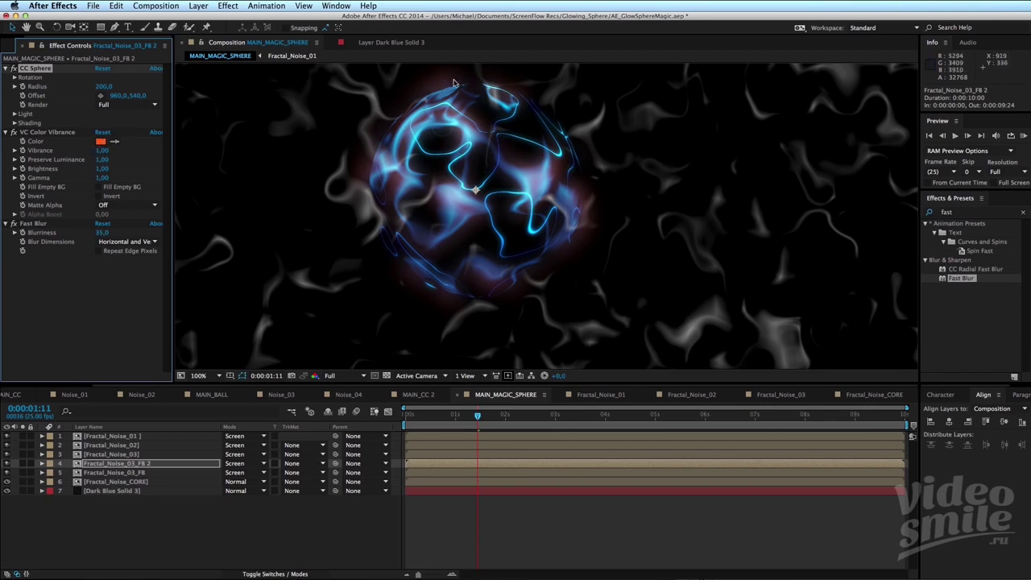
click(52, 133)
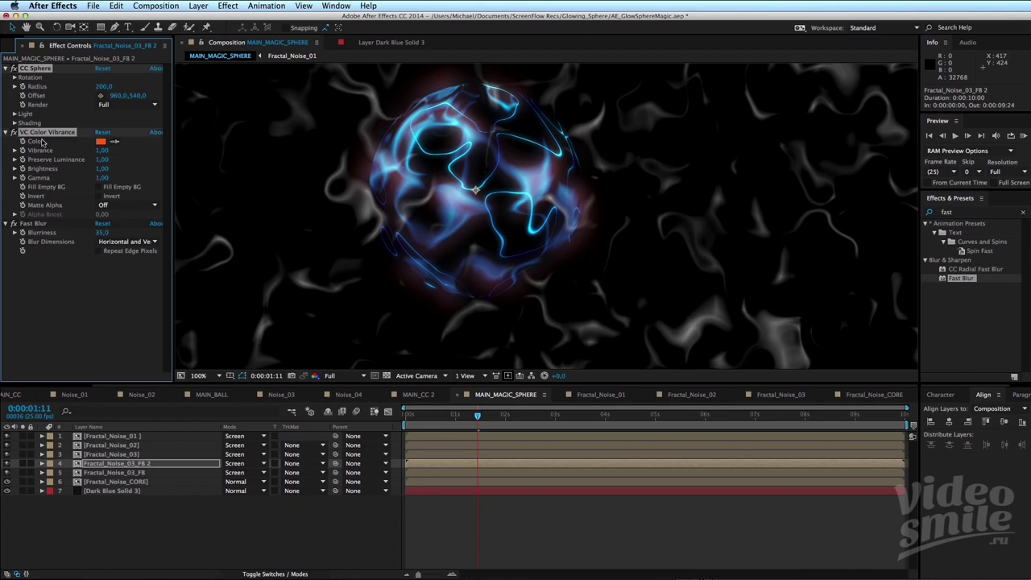
click(136, 483)
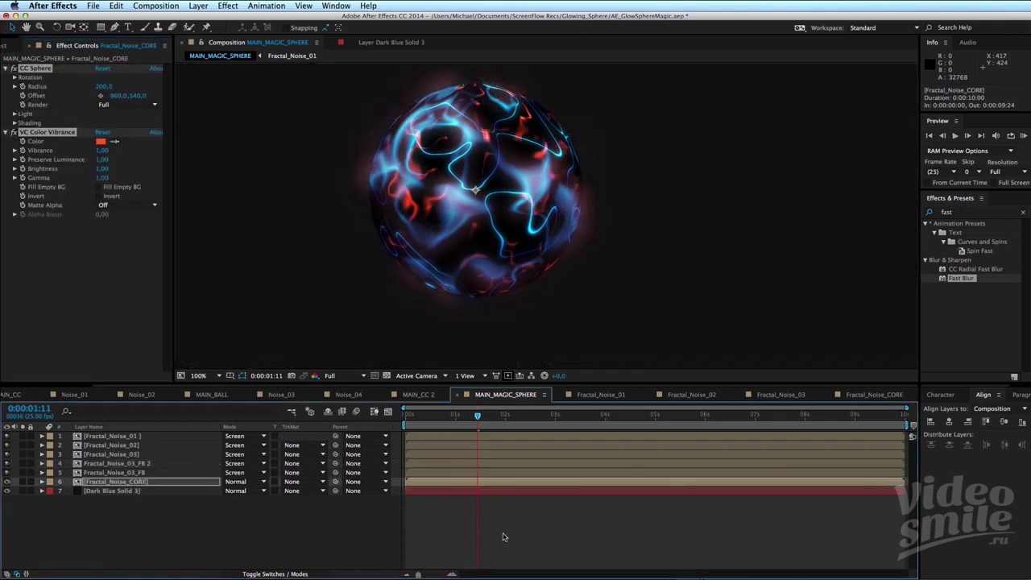
click(501, 539)
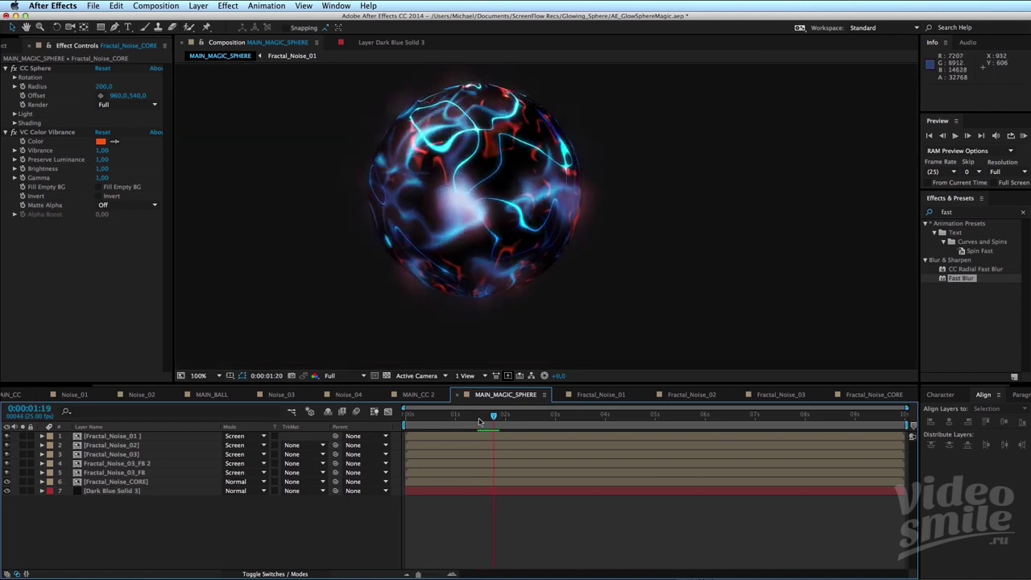
Set Fractal_Noise_CORE's blend mode to Screen and replay from the beginning.
click(239, 482)
click(246, 417)
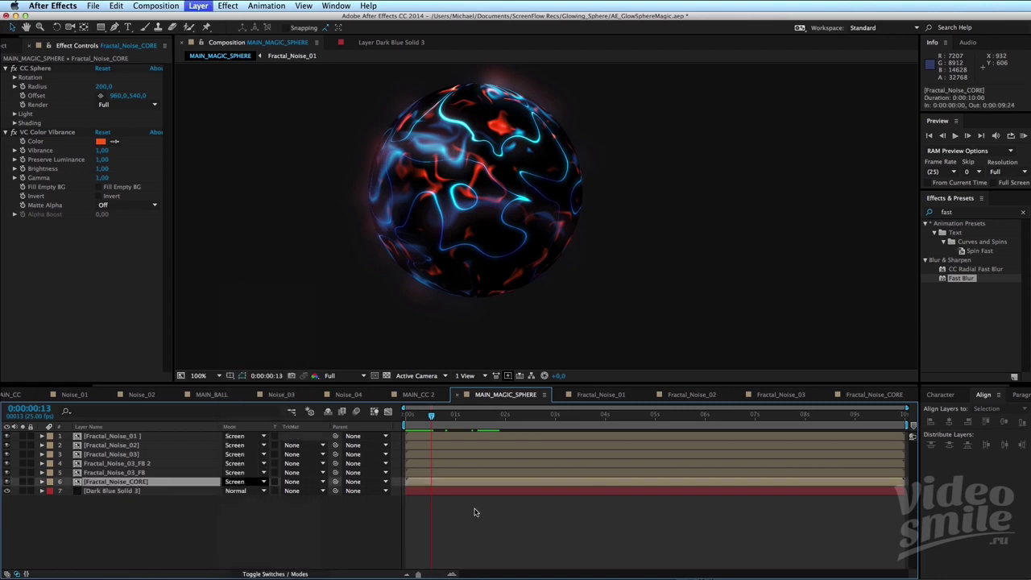
key(comma)
key(comma)
key(comma)
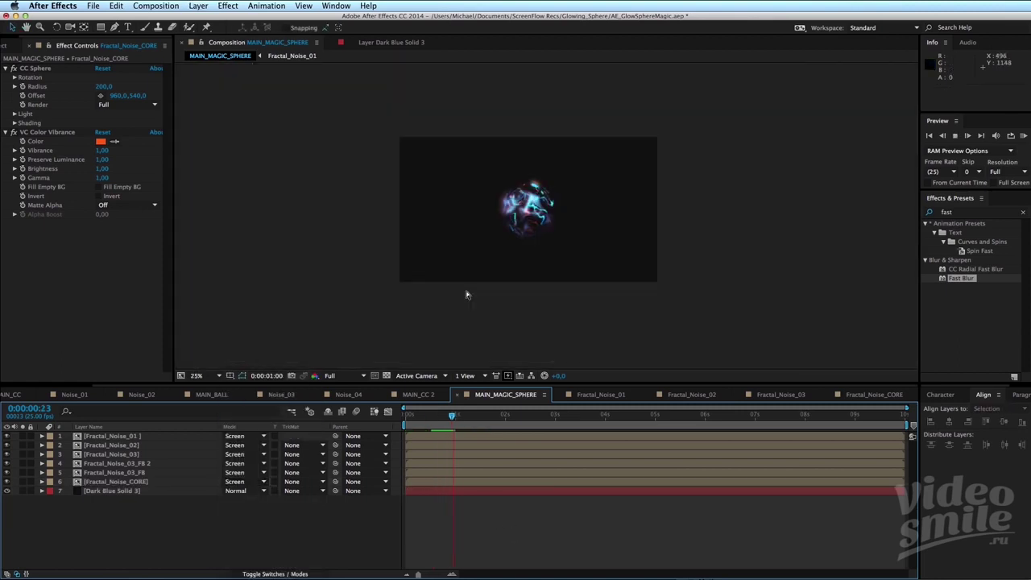
key(period)
key(period)
key(period)
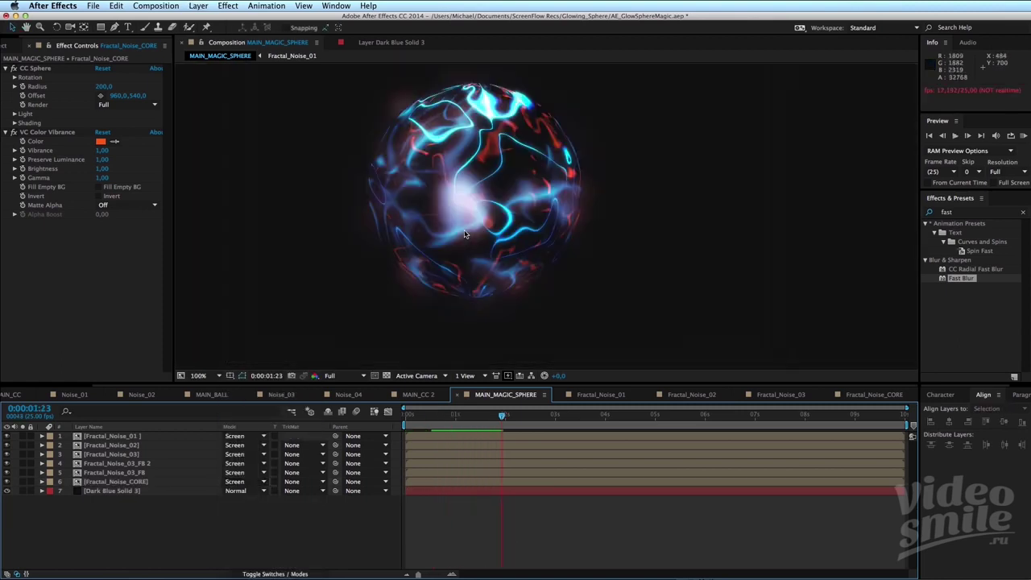
click(407, 414)
Apply Fast Blur to Fractal_Noise_03_FB 2, then try a core sphere Radius of 80 and undo it.
drag(961, 278, 121, 464)
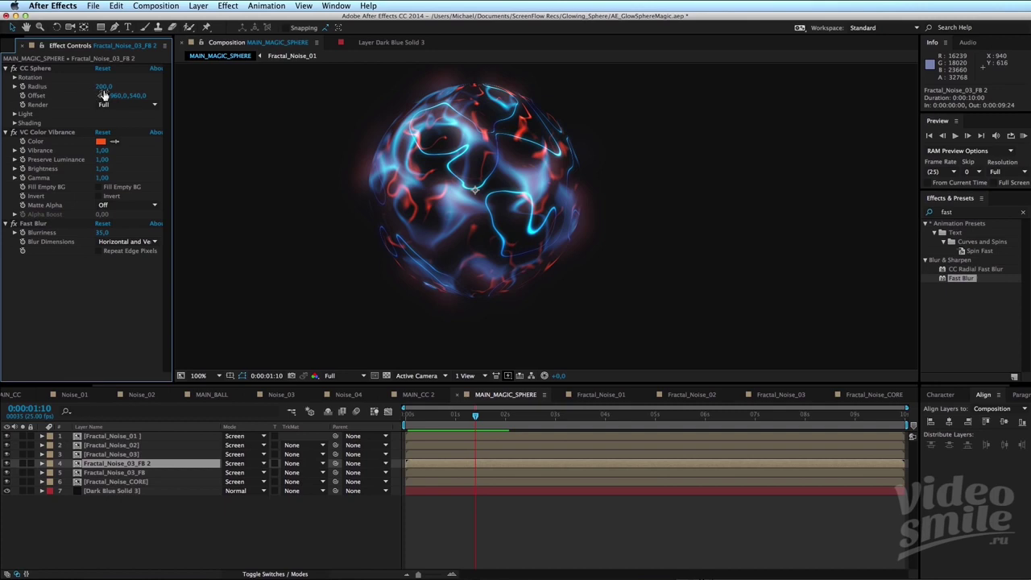
click(135, 481)
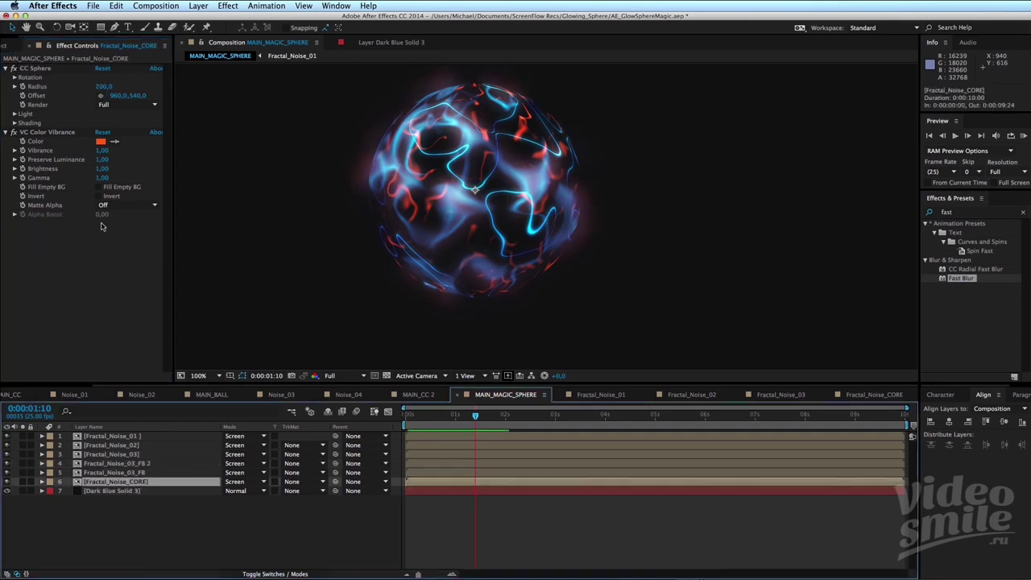
drag(105, 87, 53, 96)
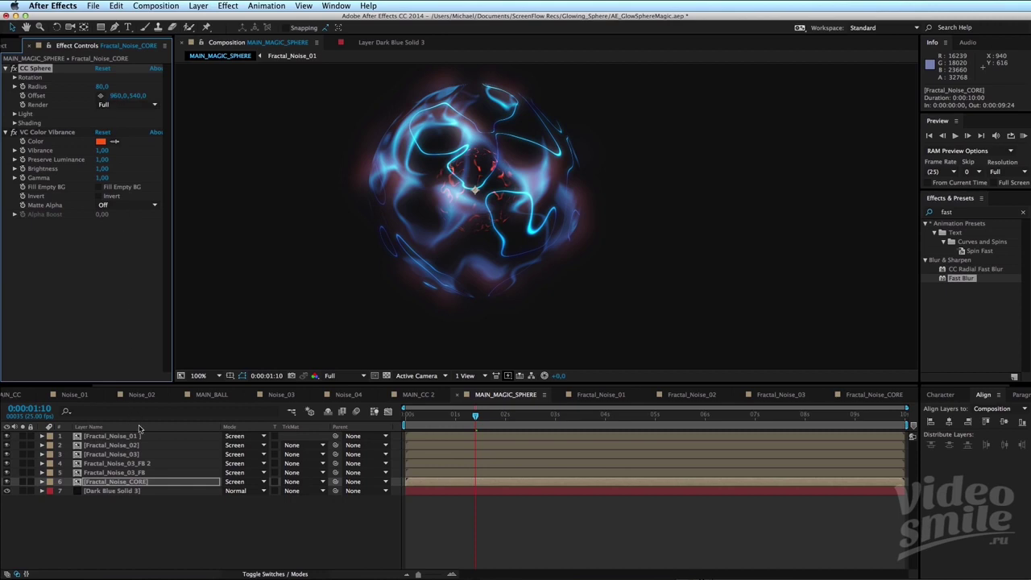
key(super+z)
key(s)
click(246, 497)
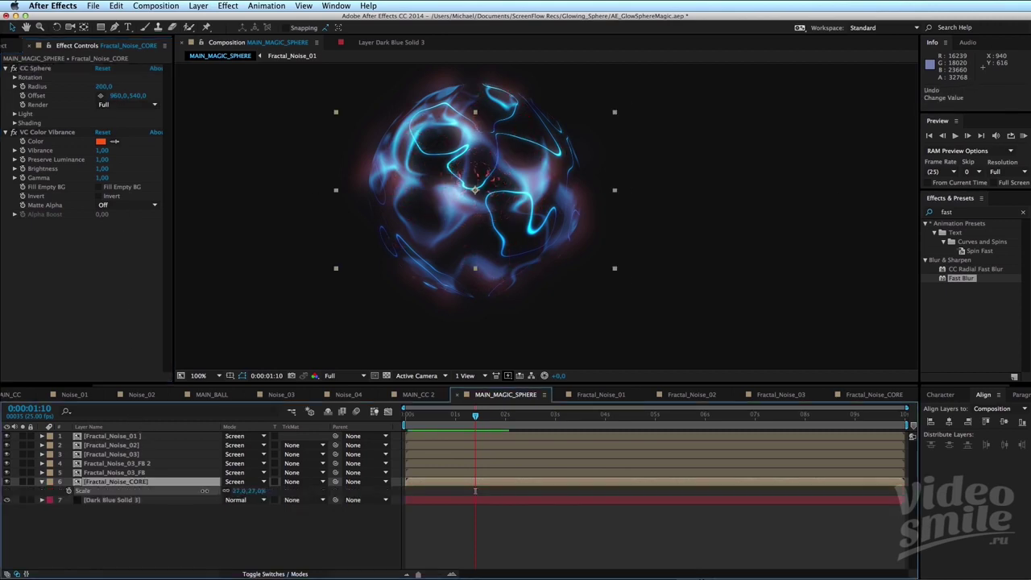
click(6, 45)
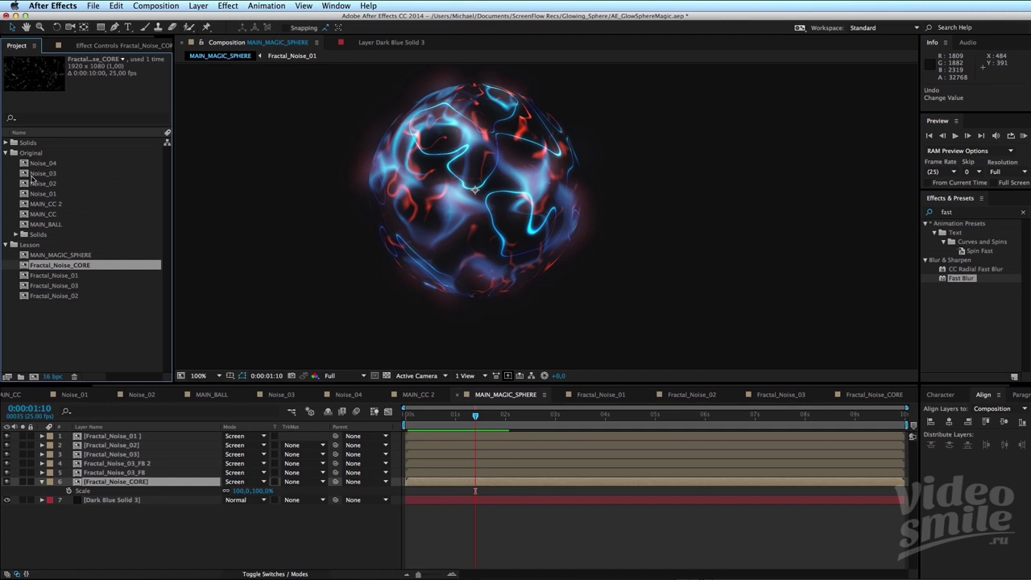
click(55, 206)
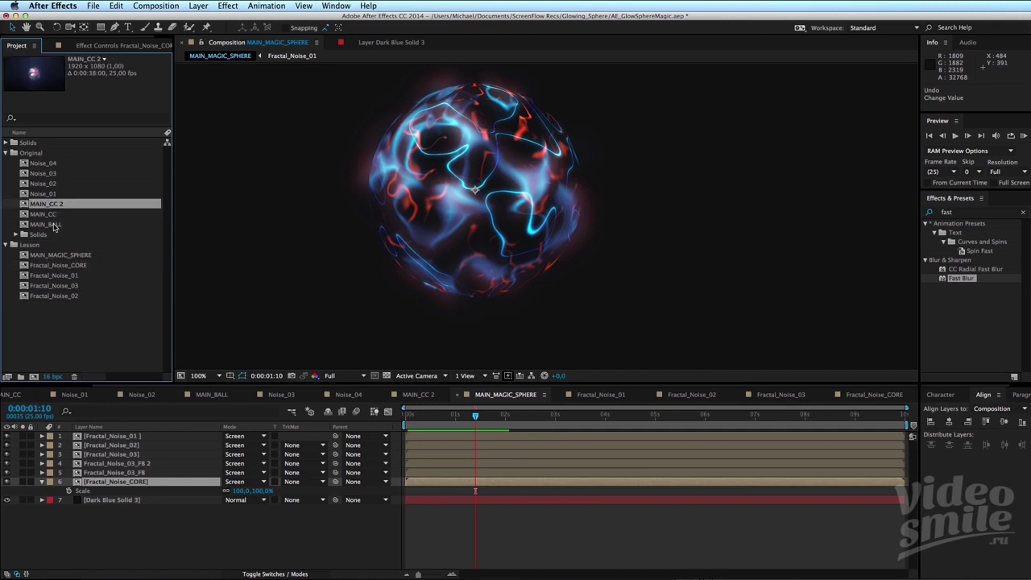
double_click(54, 225)
click(121, 490)
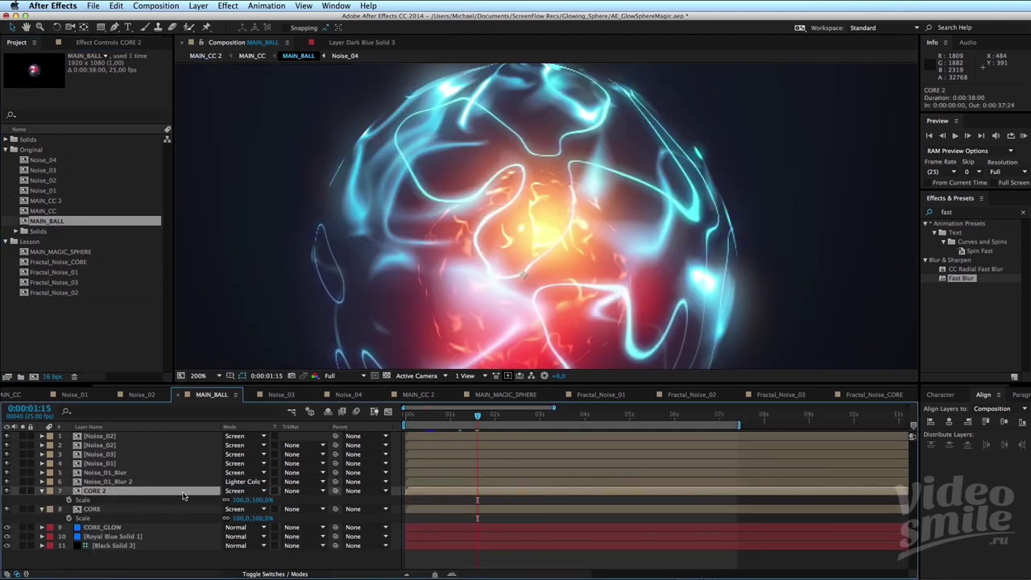
click(87, 43)
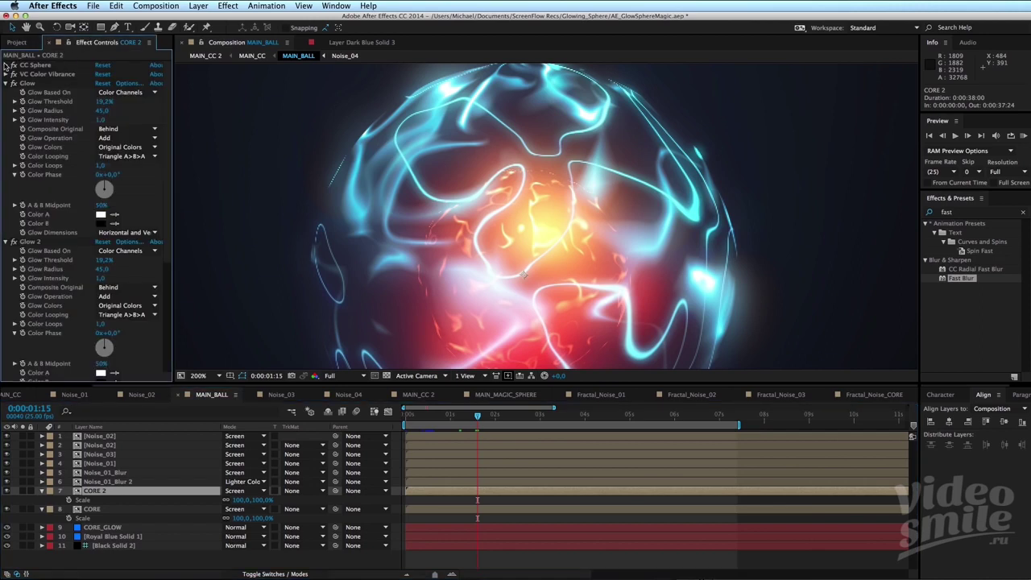
click(7, 65)
click(41, 68)
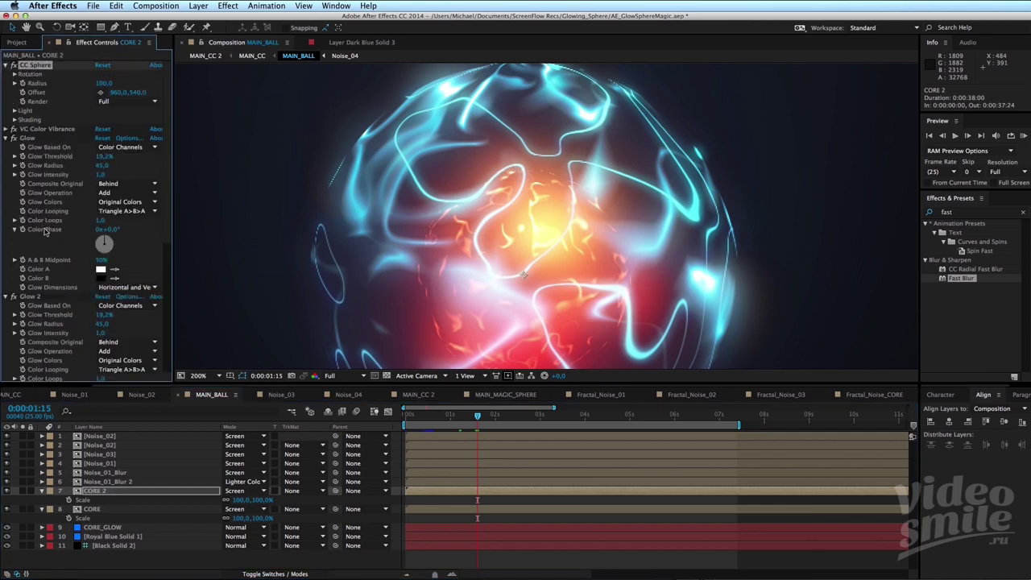
click(100, 509)
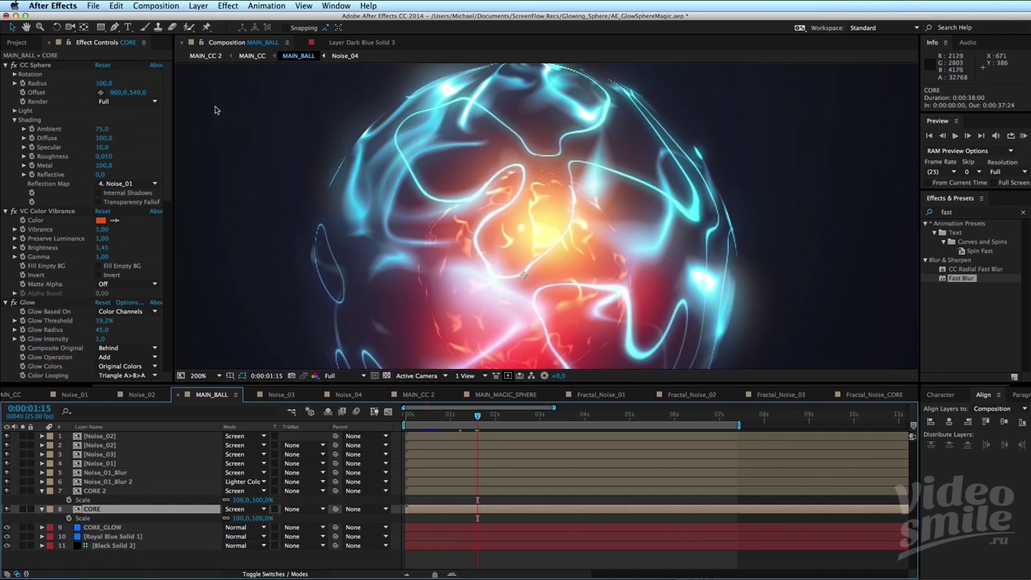
click(23, 43)
double_click(60, 252)
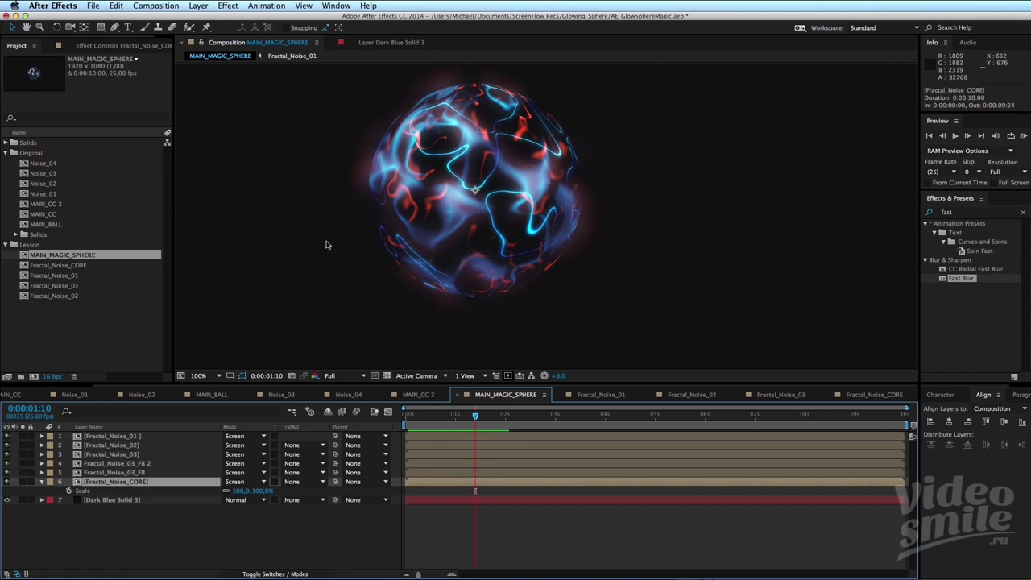
Set Fractal_Noise_CORE's CC Sphere Radius to 100.
scroll(437, 179, up, 2)
click(80, 46)
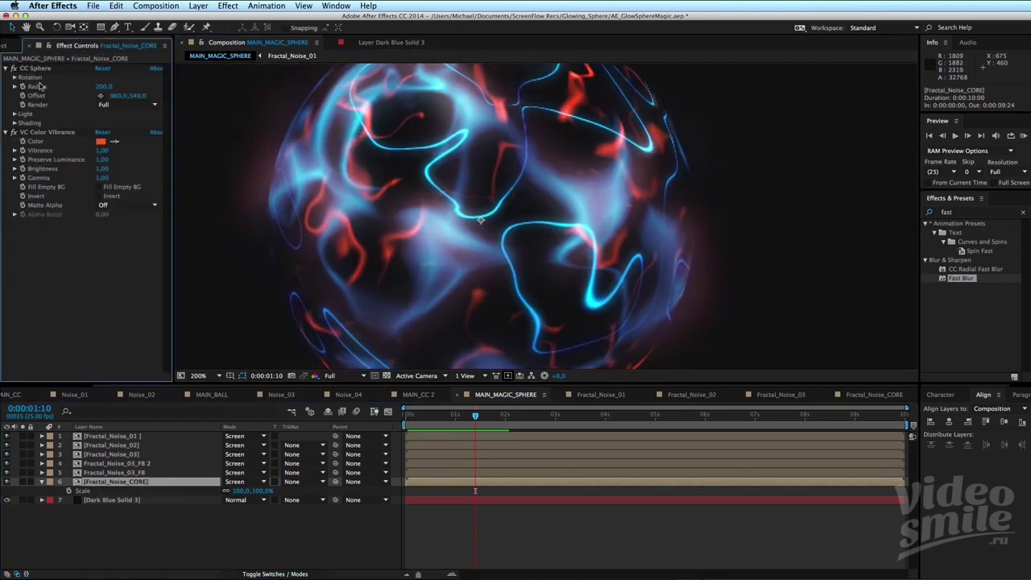
click(103, 86)
text(19)
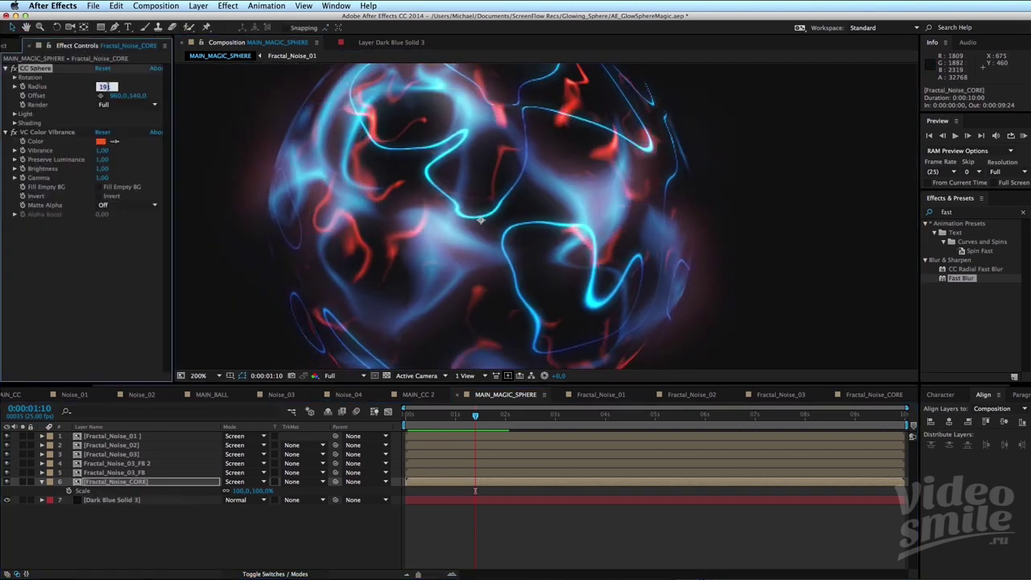
text(00)
key(Return)
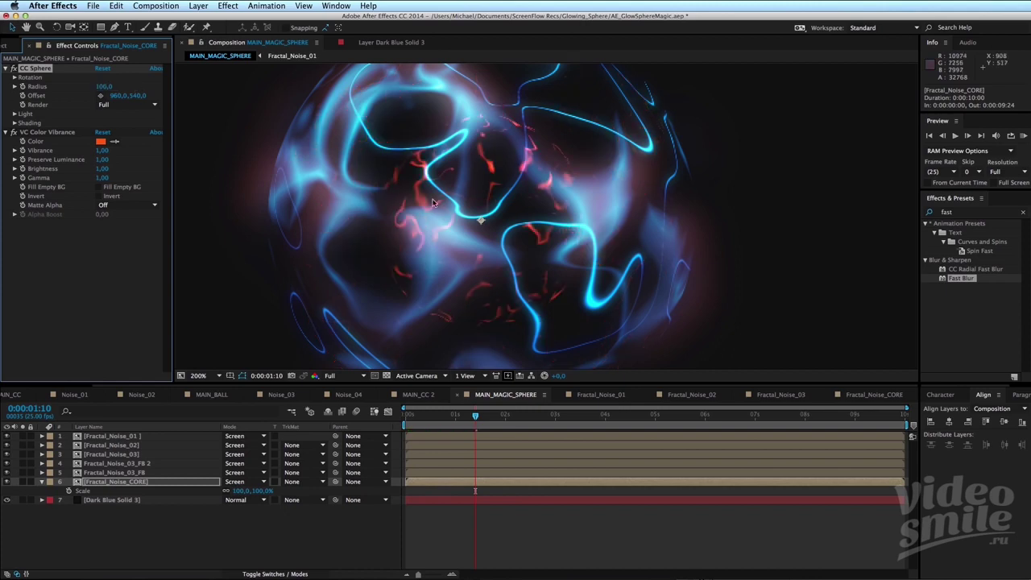
Preview the smaller red inner core from the first frame.
key(comma)
key(space)
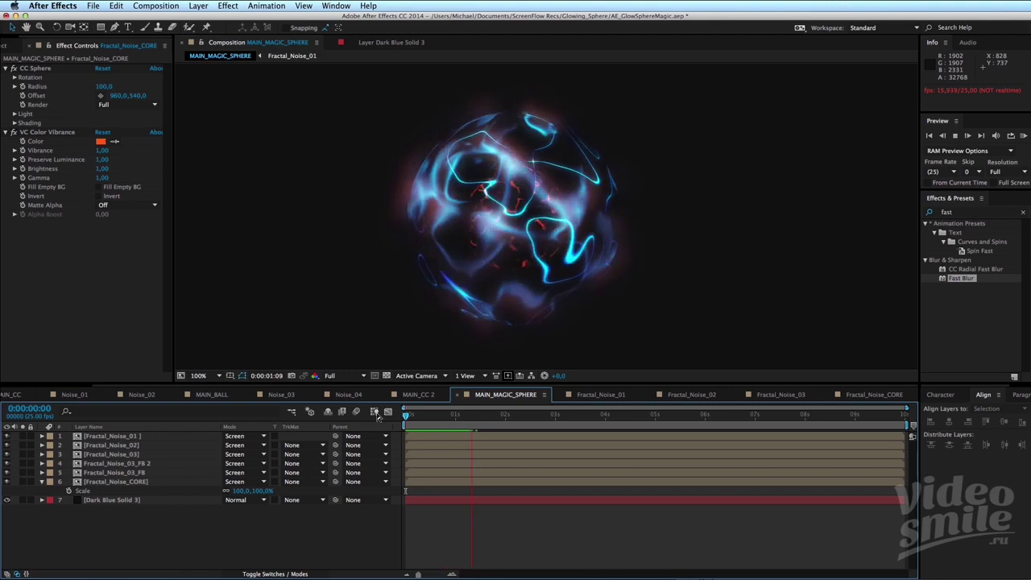
key(space)
drag(416, 421, 402, 416)
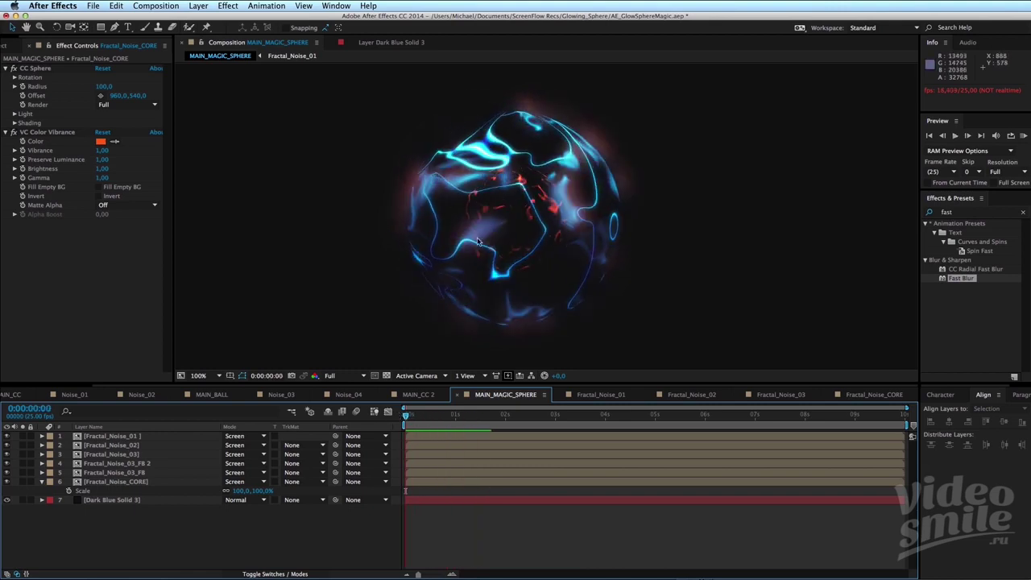
scroll(518, 234, up, 1)
key(space)
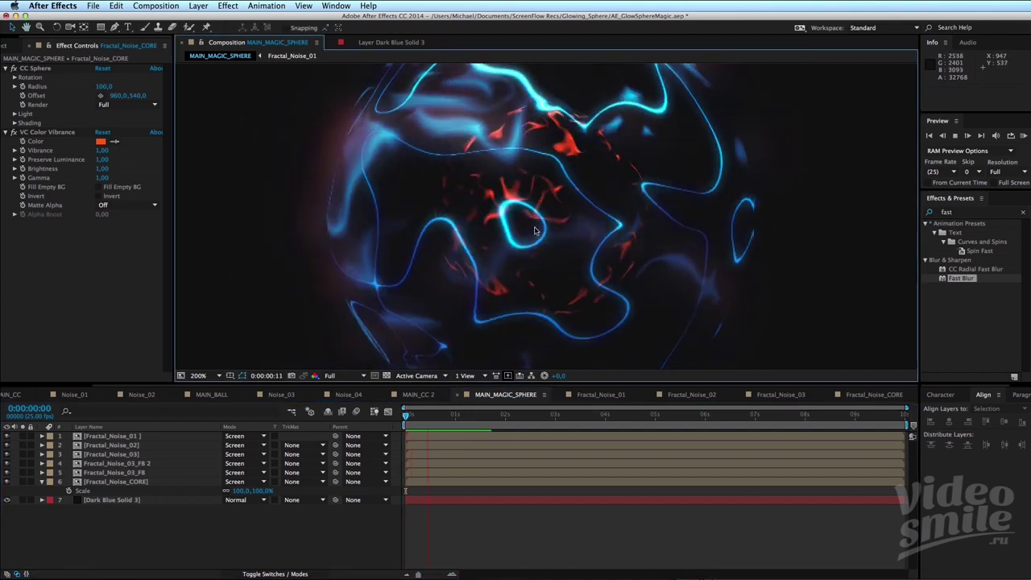
scroll(505, 212, down, 1)
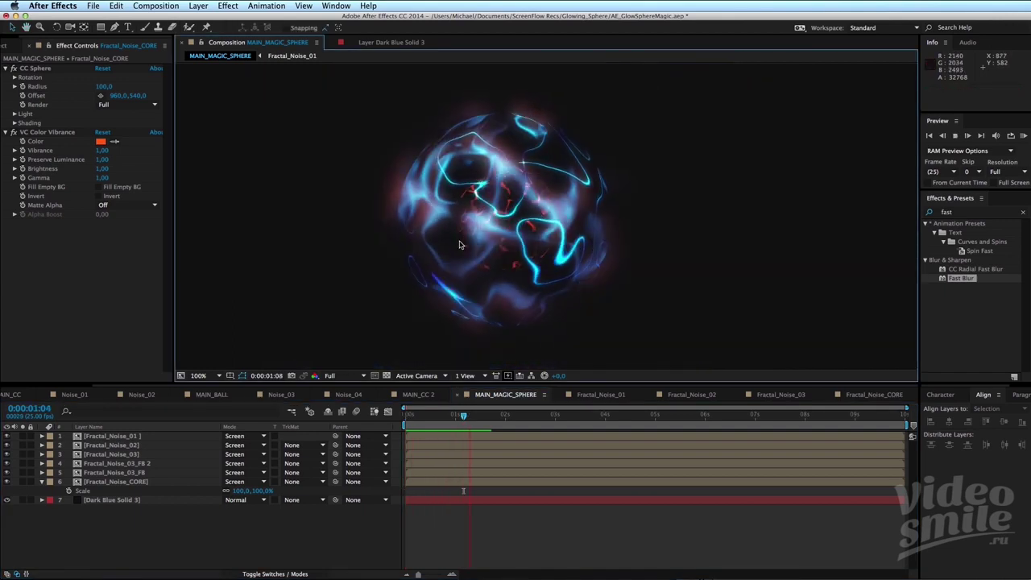
key(space)
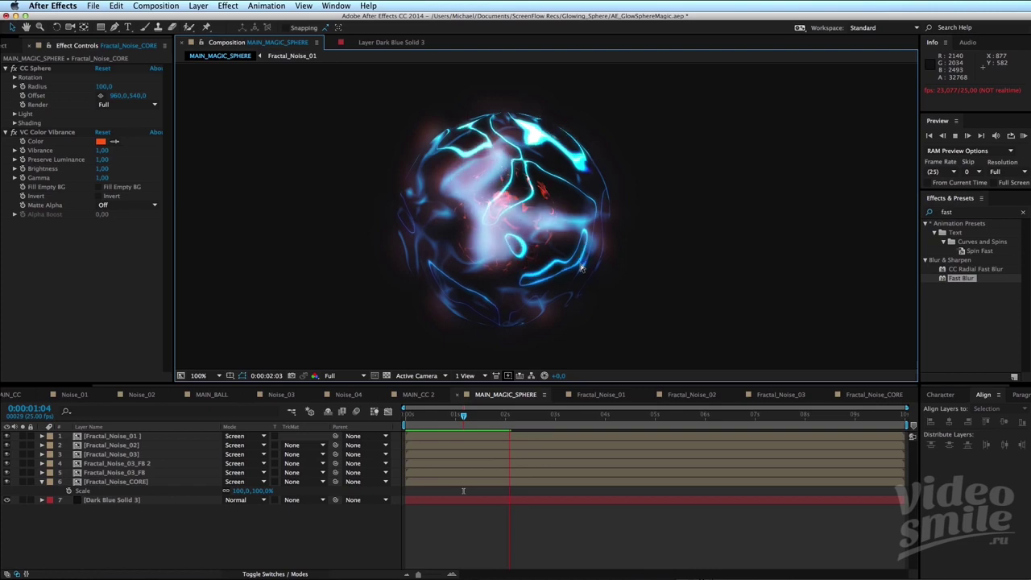
key(super+Tab)
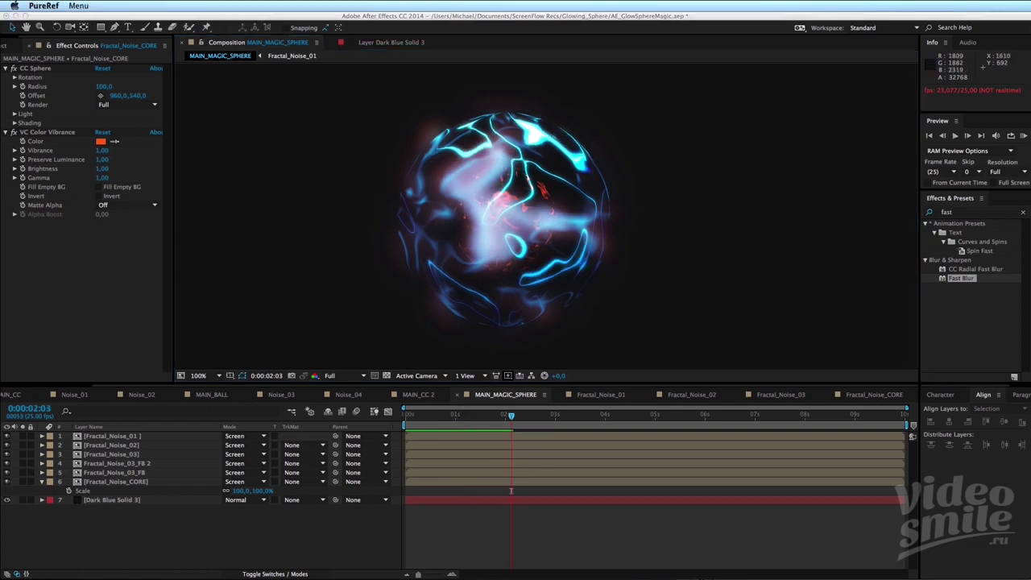
click(964, 318)
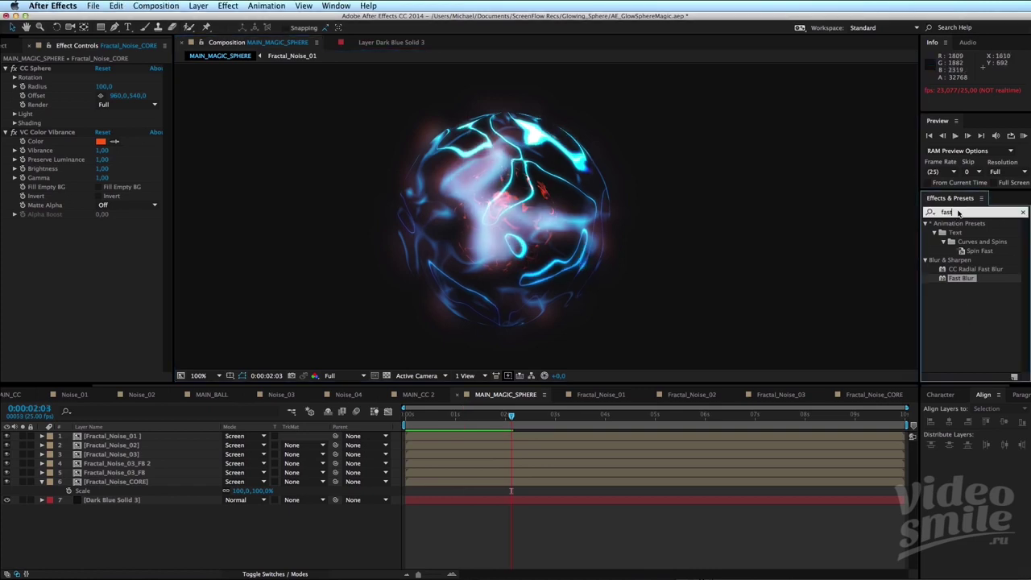
Search for 'glow' and apply the Glow effect to the Fractal_Noise_CORE layer.
double_click(958, 211)
text(glow)
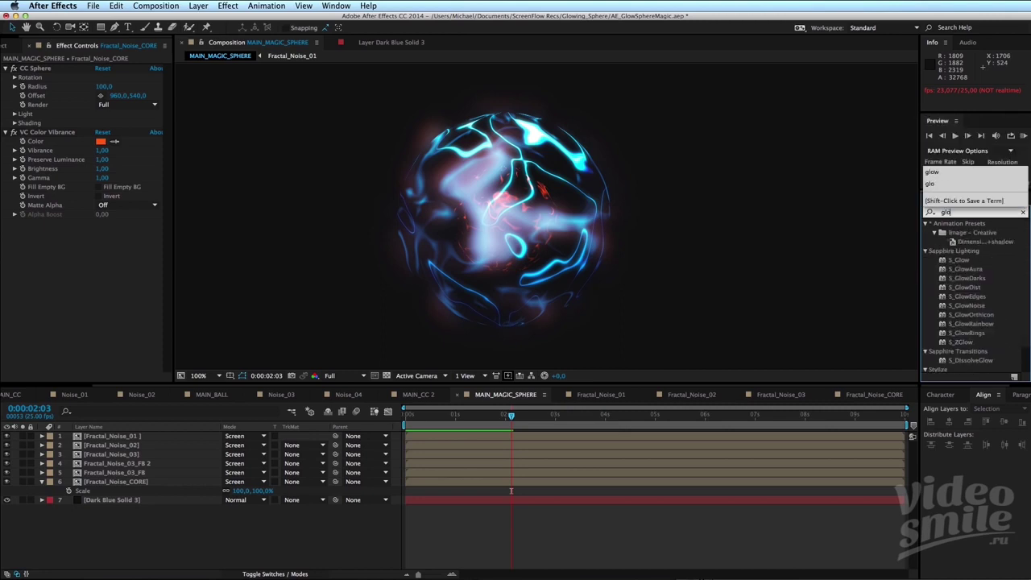
scroll(967, 296, down, 2)
mouse_move(956, 348)
mouse_down()
mouse_move(147, 468)
mouse_move(146, 482)
mouse_up()
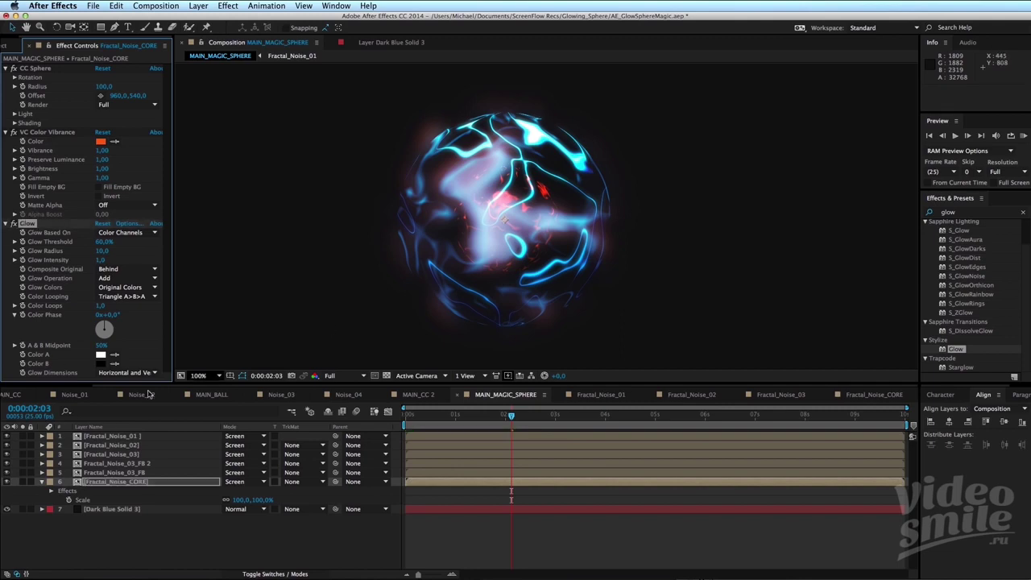
Solo the core layer, preview it, and scrub the Glow Threshold to brighten the core.
click(24, 484)
click(22, 481)
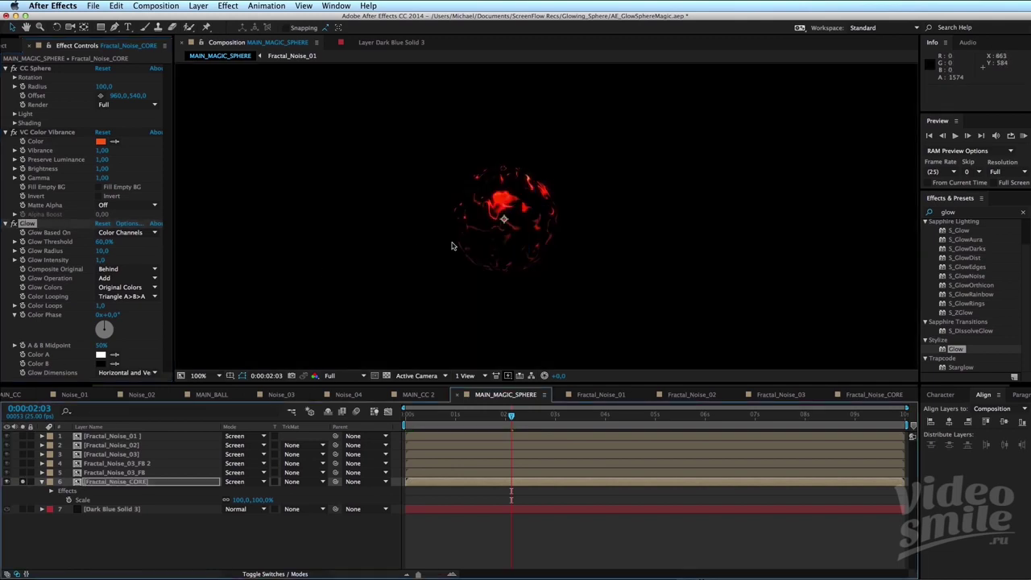
scroll(454, 247, up, 1)
key(space)
scroll(556, 223, down, 1)
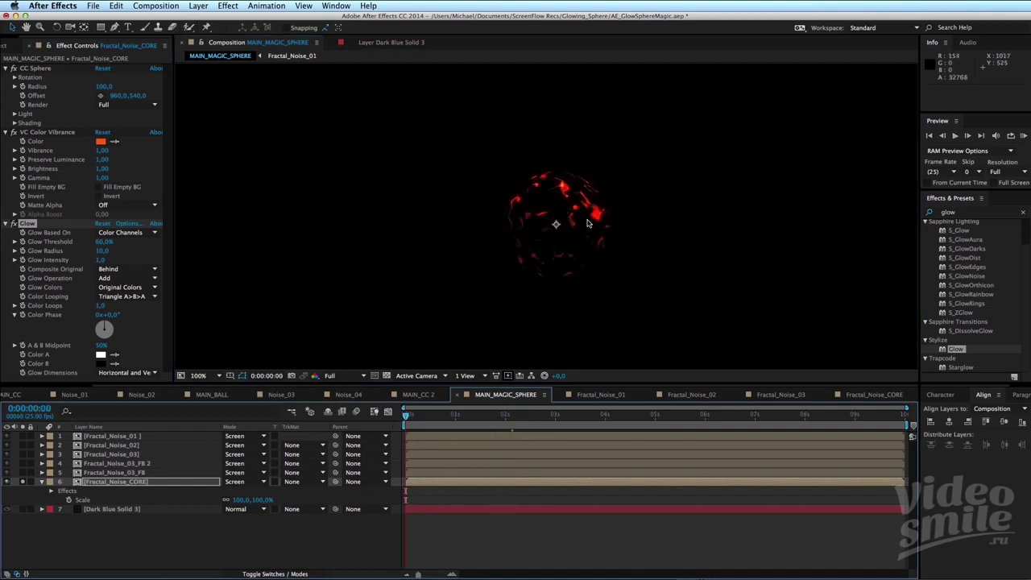
scroll(548, 221, up, 1)
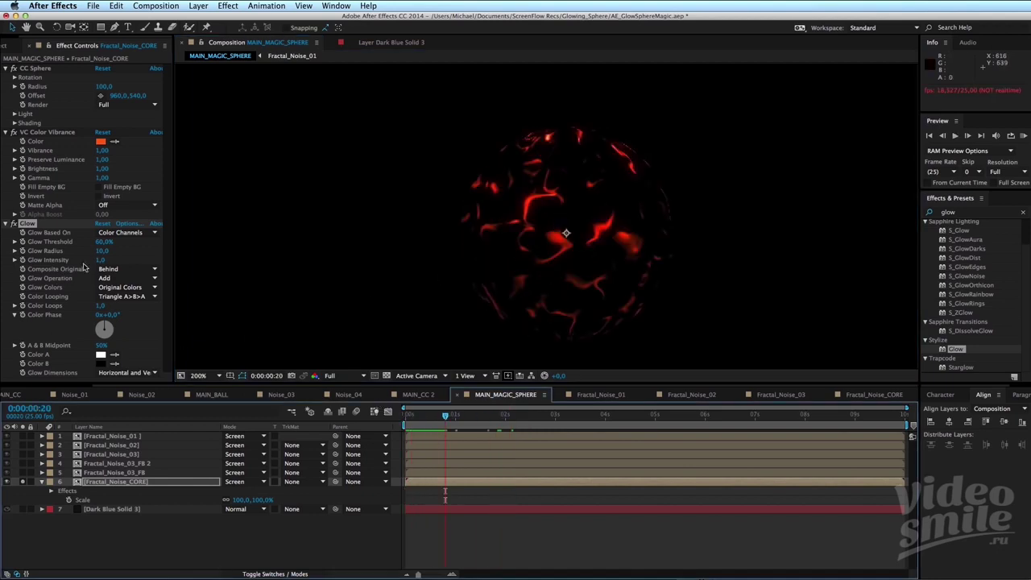
mouse_move(100, 243)
mouse_down()
mouse_move(81, 242)
mouse_move(284, 235)
mouse_up()
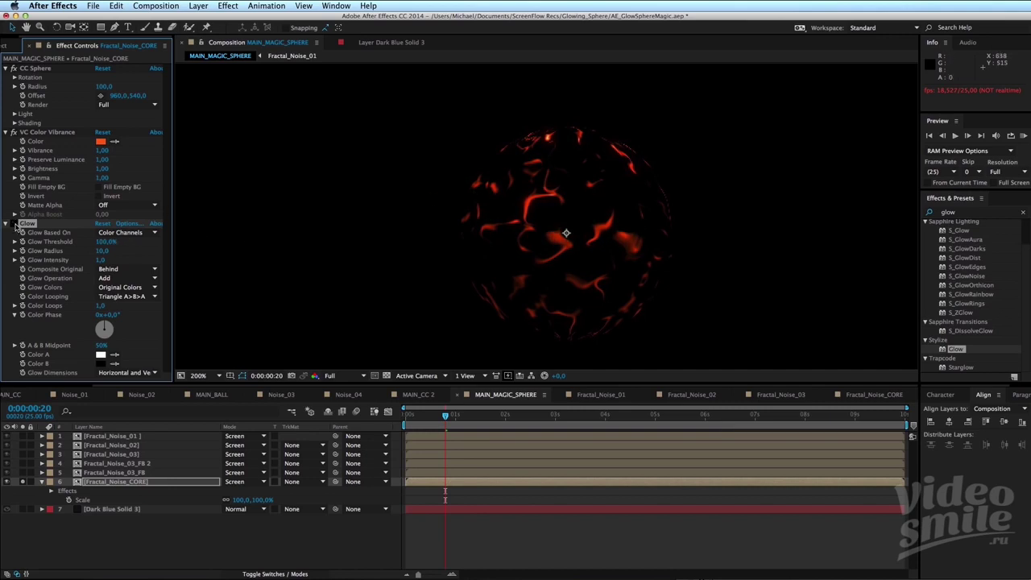
Set the Fractal_Noise_CORE Glow Threshold to 20%.
drag(110, 248, 3, 248)
drag(100, 241, 77, 242)
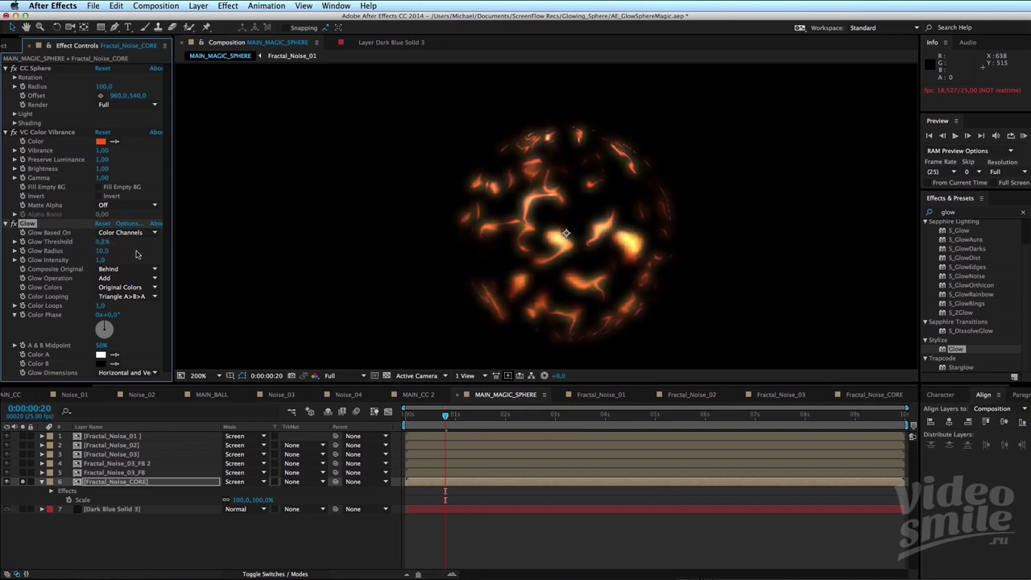
scroll(555, 222, up, 2)
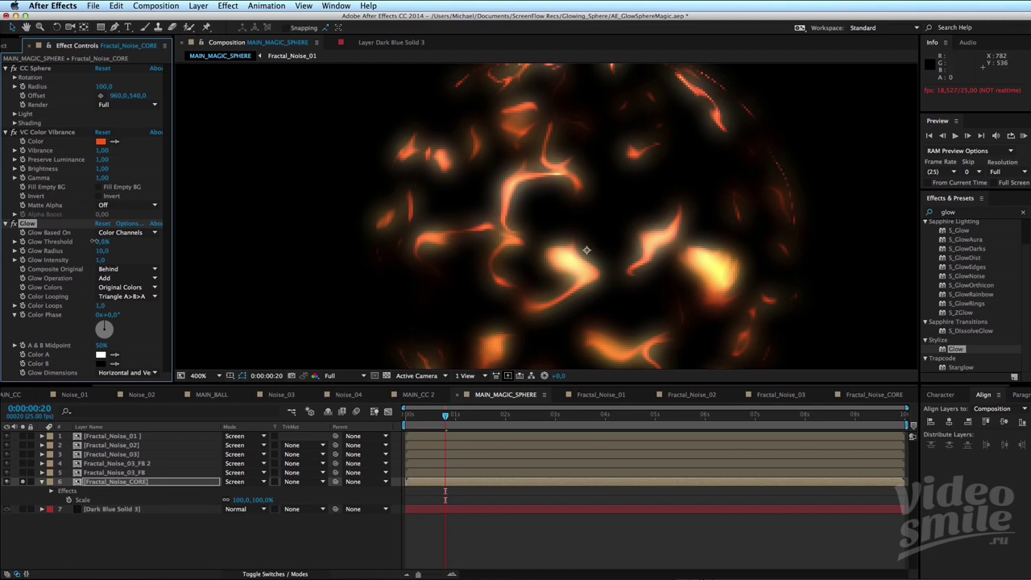
drag(70, 240, 75, 241)
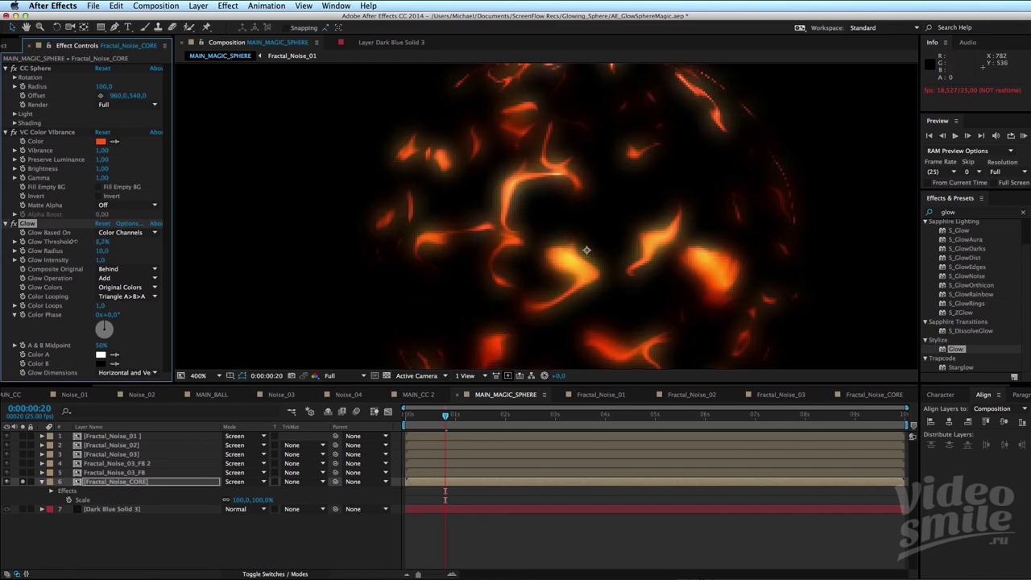
click(100, 242)
text(100)
key(Return)
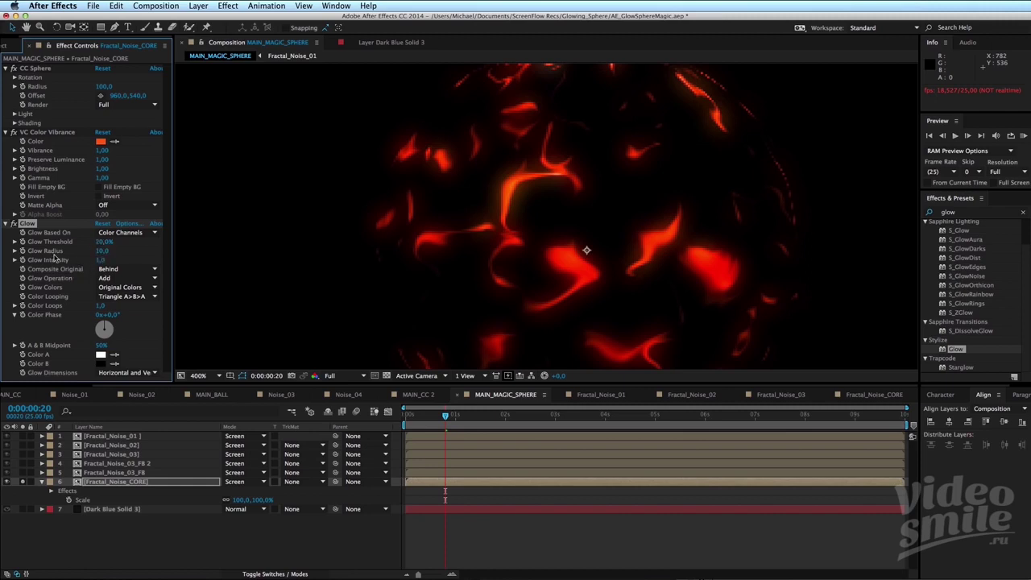
Widen the Glow Radius from 17 up to 120.
click(74, 261)
click(102, 250)
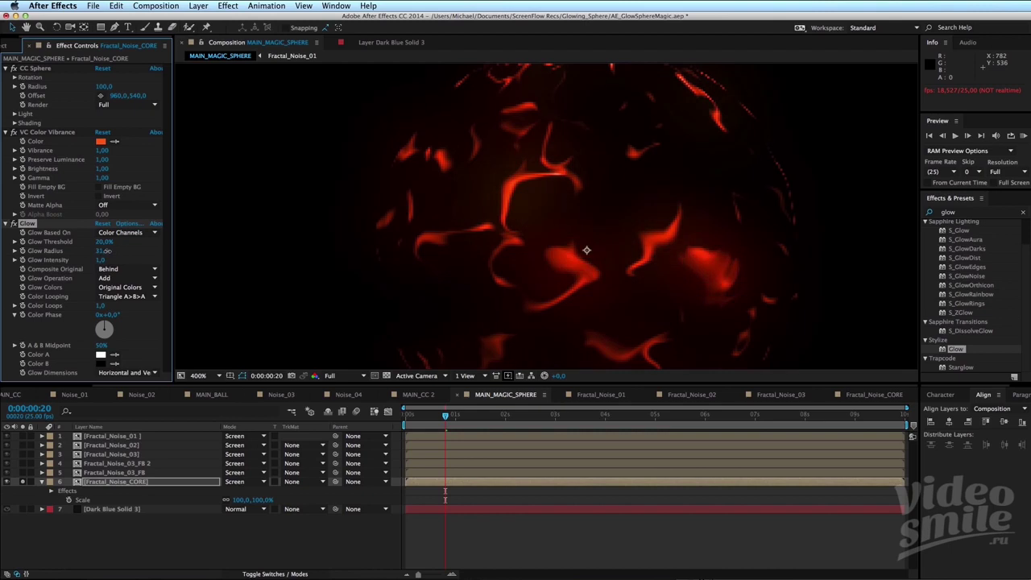
drag(113, 257, 118, 253)
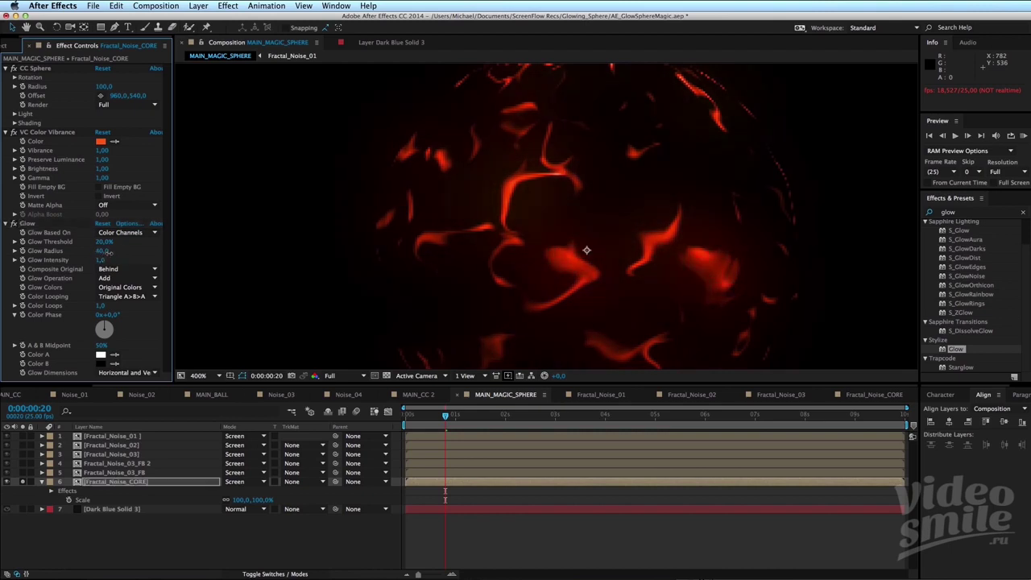
scroll(546, 237, down, 4)
scroll(534, 234, up, 4)
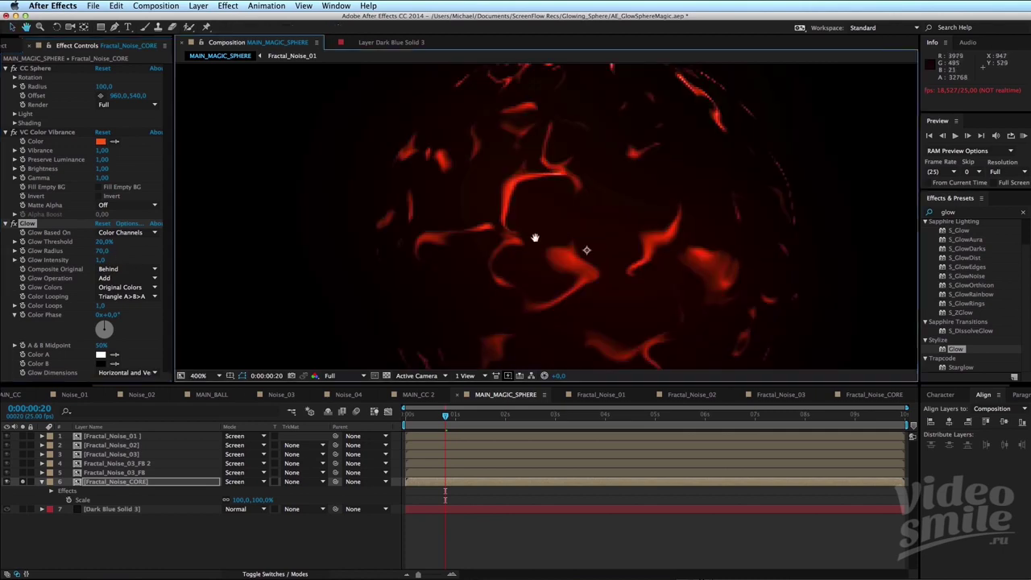
drag(102, 254, 126, 250)
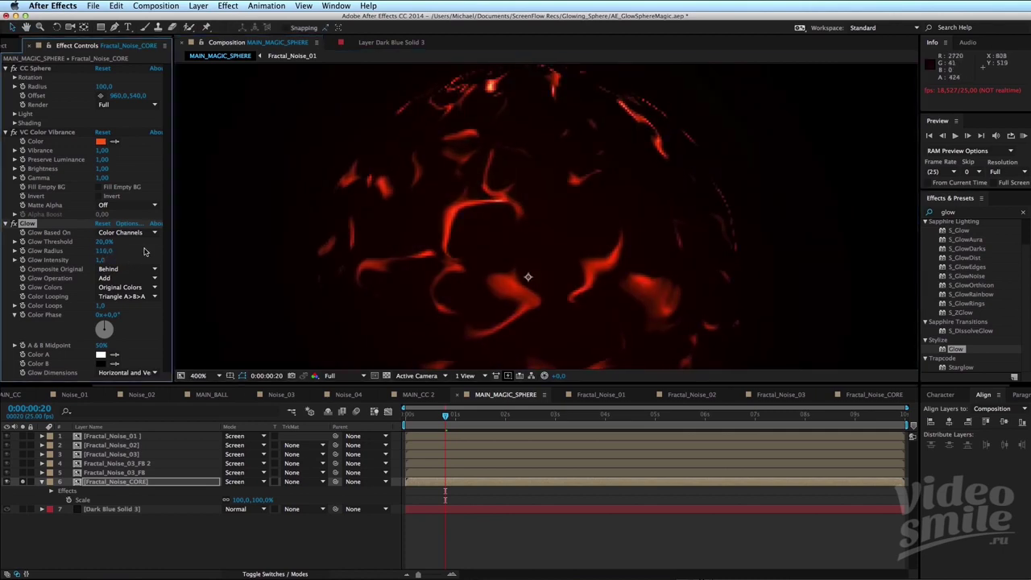
click(104, 253)
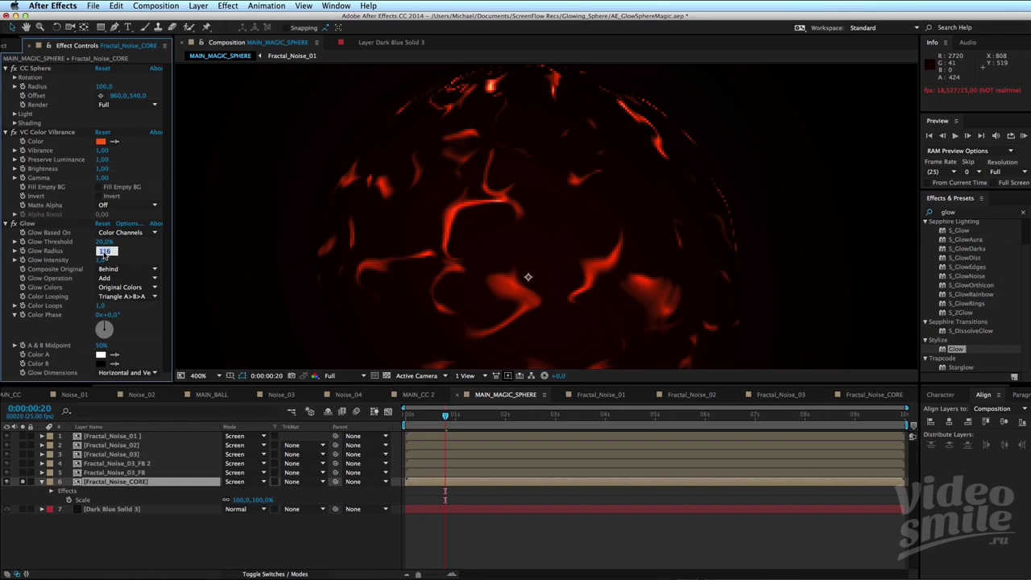
text(120)
key(Return)
Set Glow Intensity to 0.7, comparing the sphere against the PureRef reference board.
key(comma)
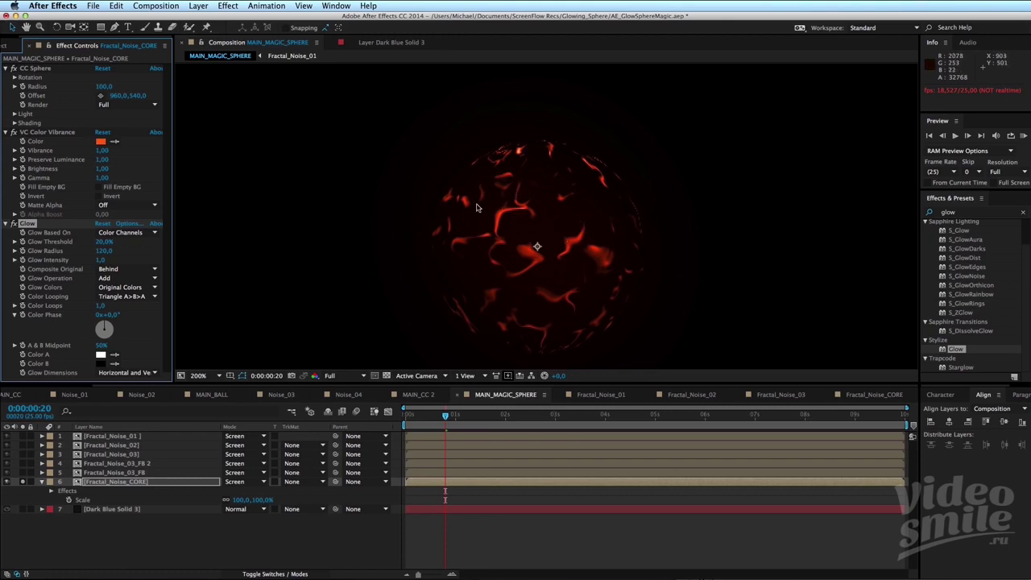
drag(529, 246, 513, 209)
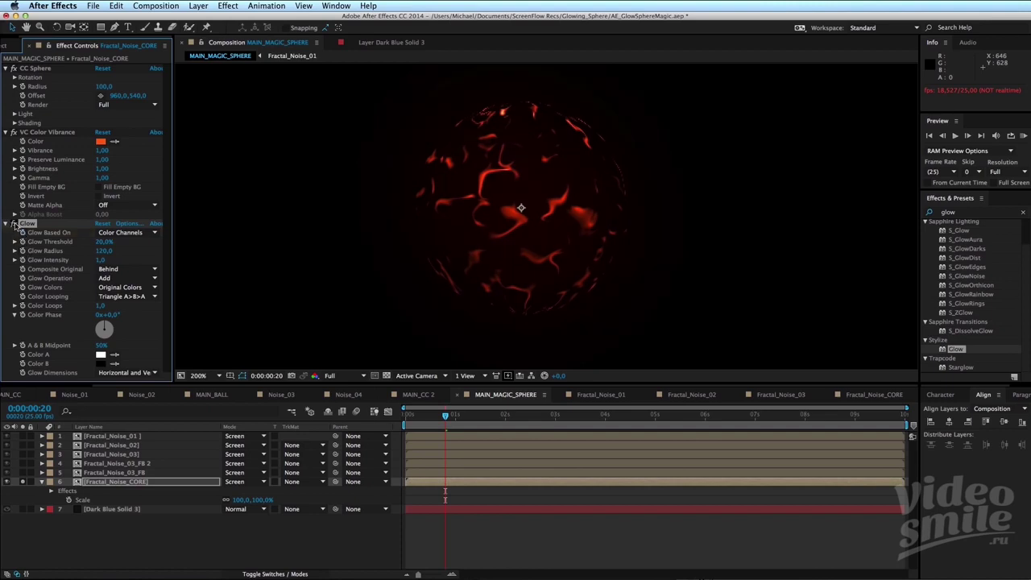
click(7, 224)
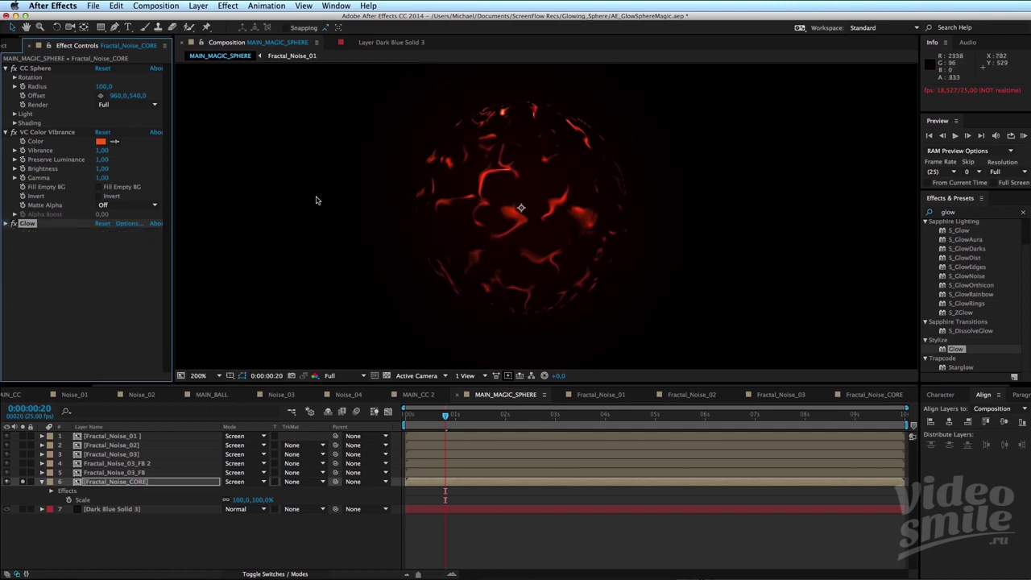
click(6, 226)
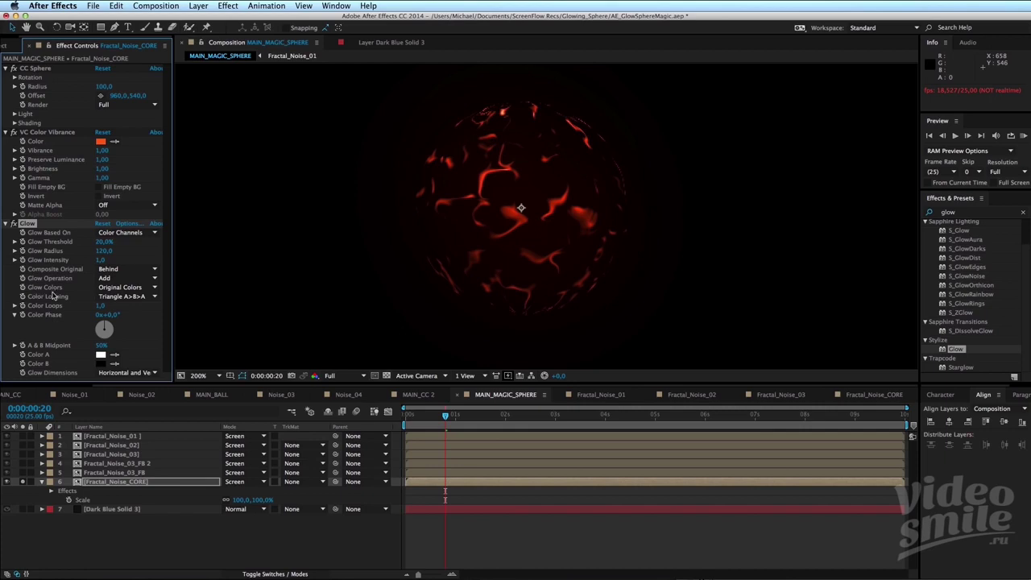
key(super+Tab)
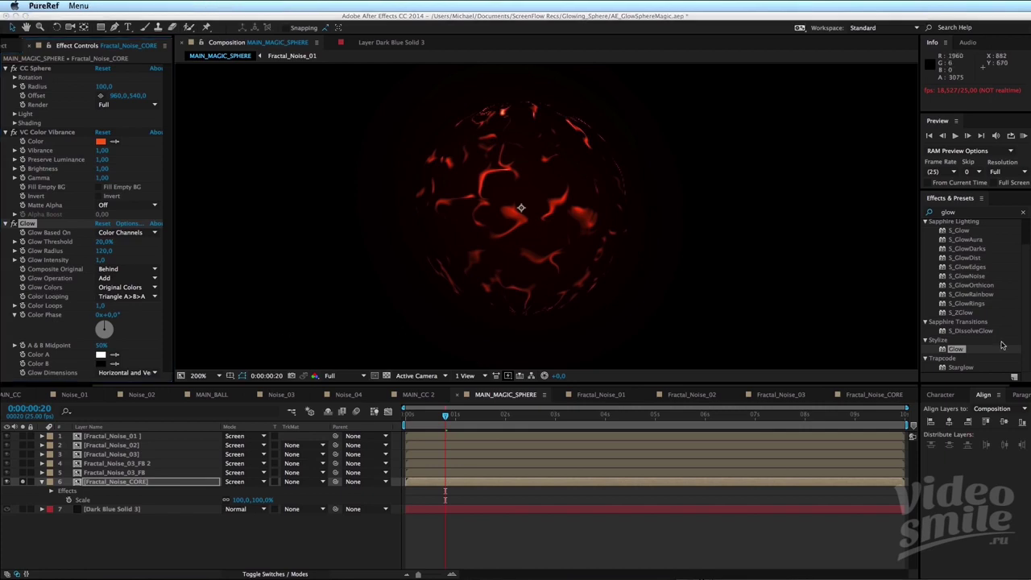
click(134, 255)
click(100, 260)
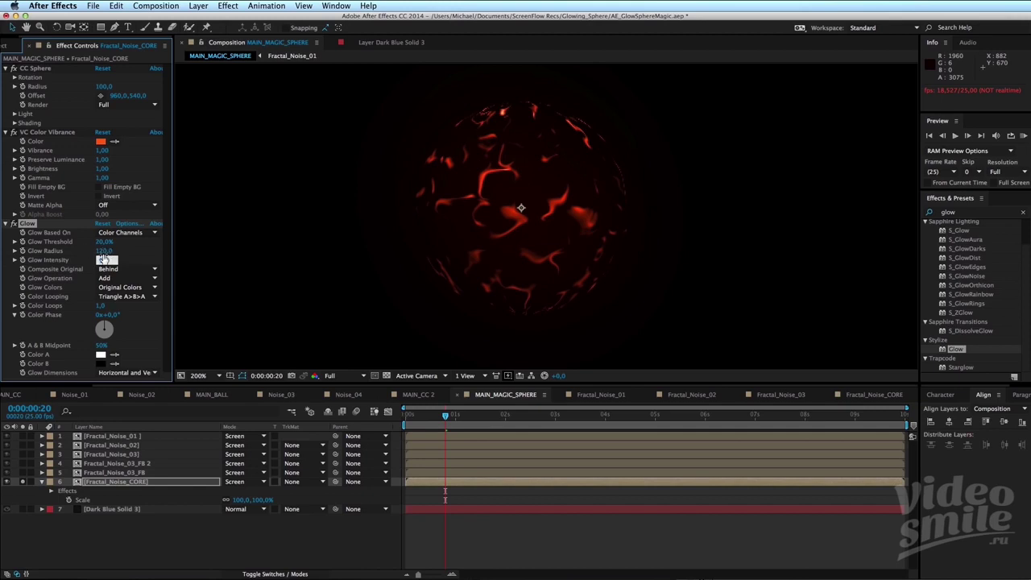
text(0,7)
key(Return)
key(super+Tab)
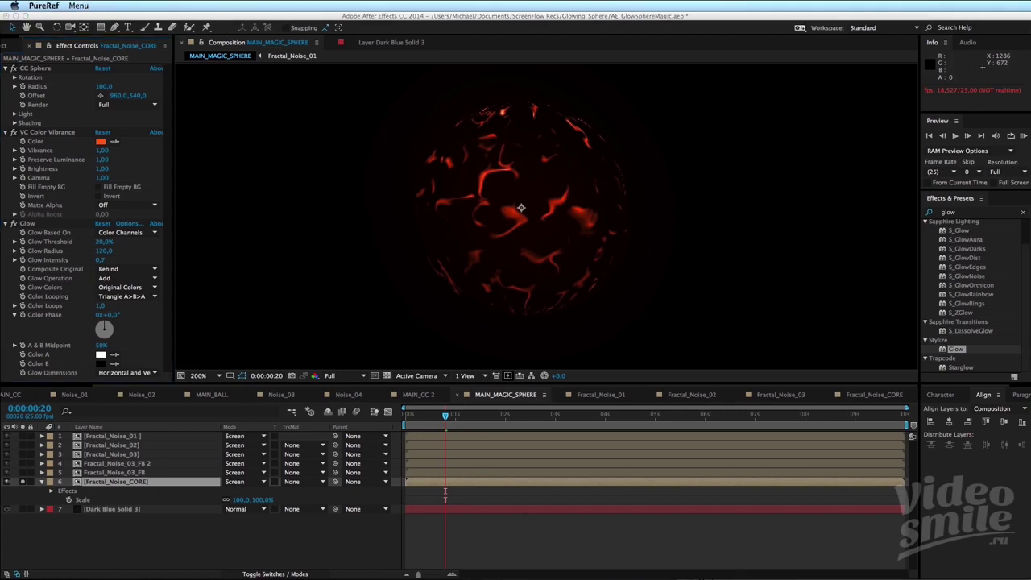
click(132, 258)
click(30, 227)
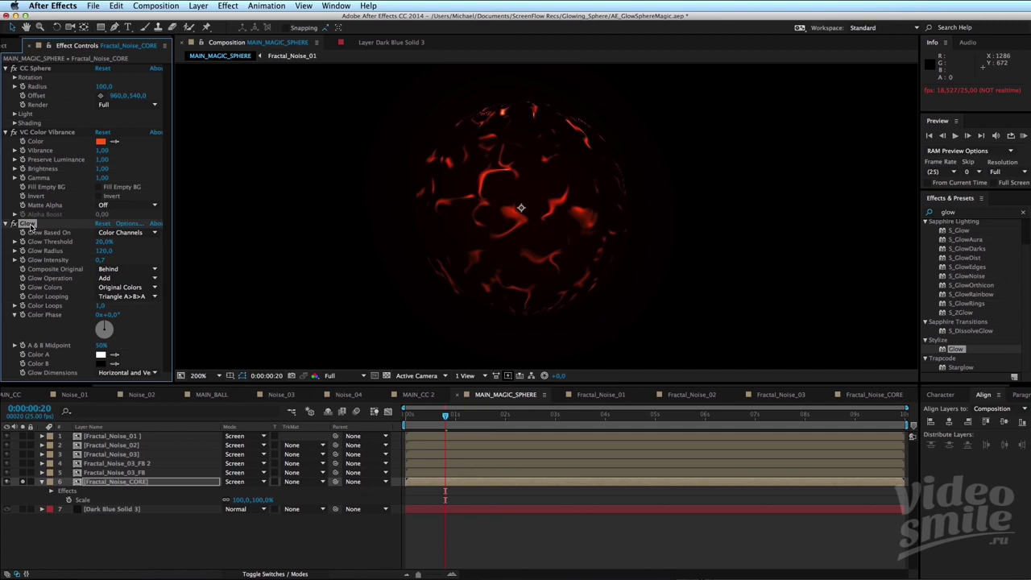
Duplicate the Glow effect to stack extra Glow copies on Fractal_Noise_CORE.
key(super+d)
key(super+d)
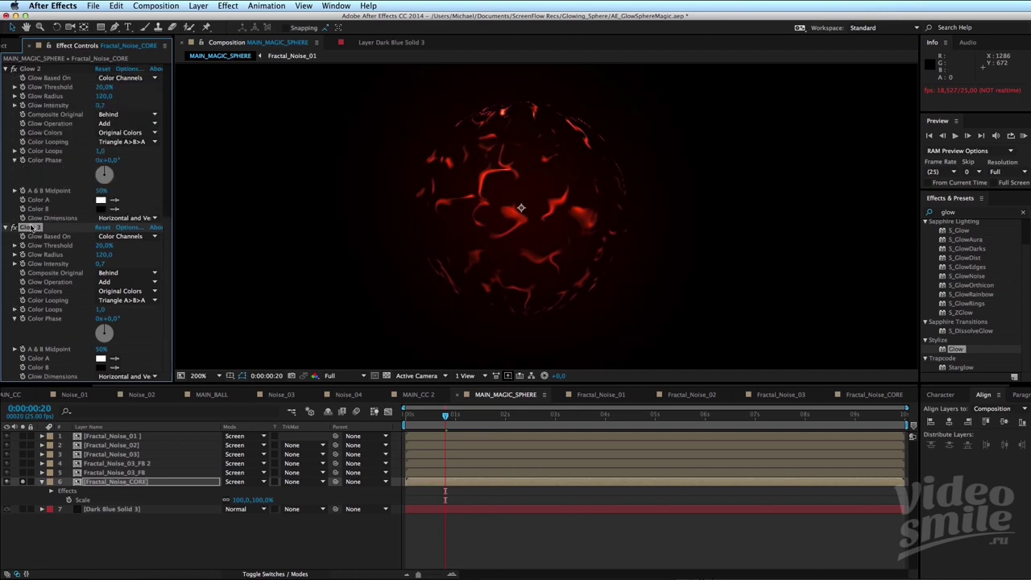
scroll(435, 306, down, 3)
scroll(24, 200, up, 4)
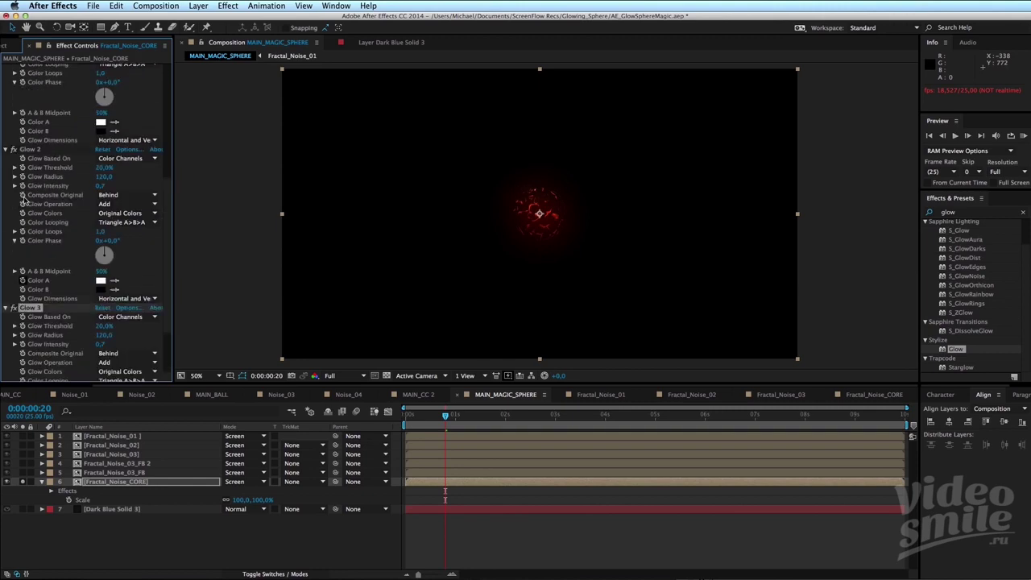
scroll(28, 200, down, 2)
scroll(30, 202, down, 2)
scroll(47, 264, down, 1)
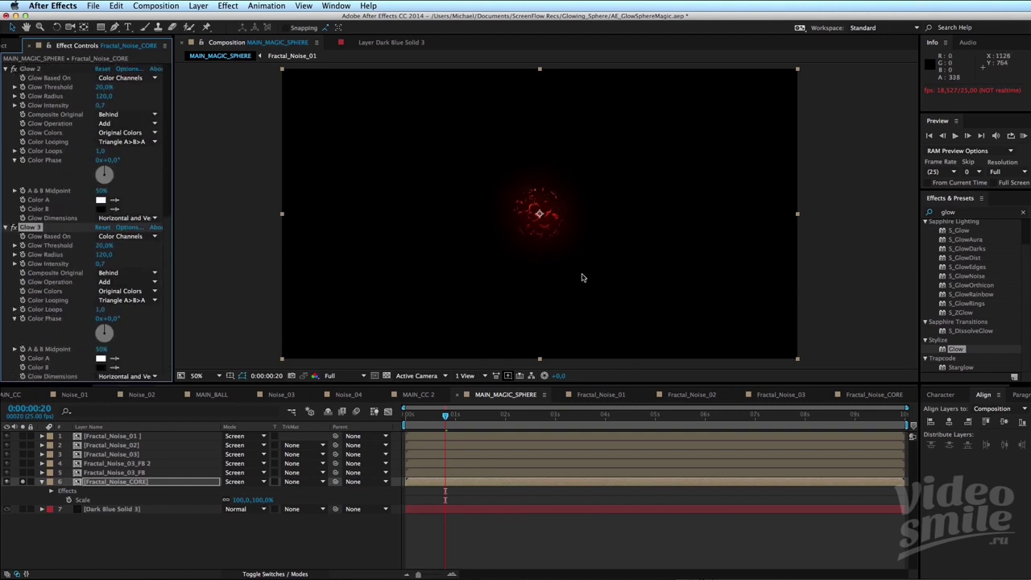
scroll(545, 274, up, 5)
Jump to the start of the timeline and briefly preview the animation.
key(Home)
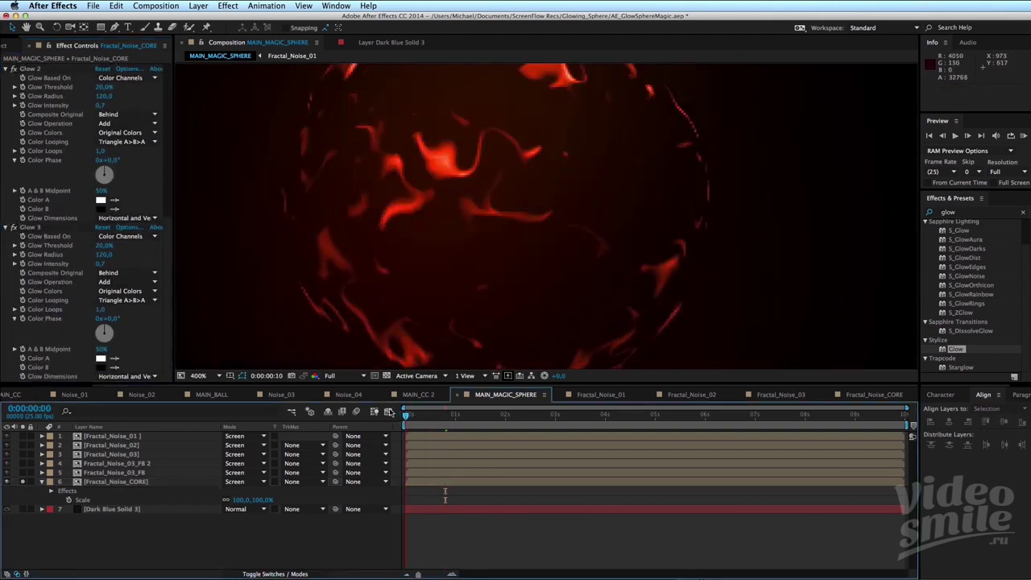
scroll(454, 291, down, 2)
scroll(453, 291, down, 1)
key(space)
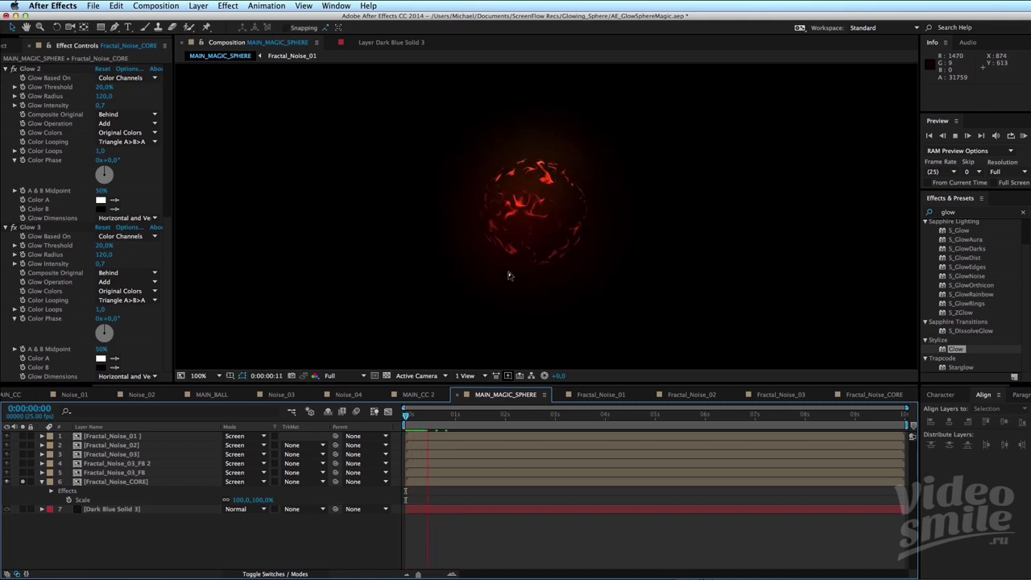
key(space)
scroll(8, 242, up, 5)
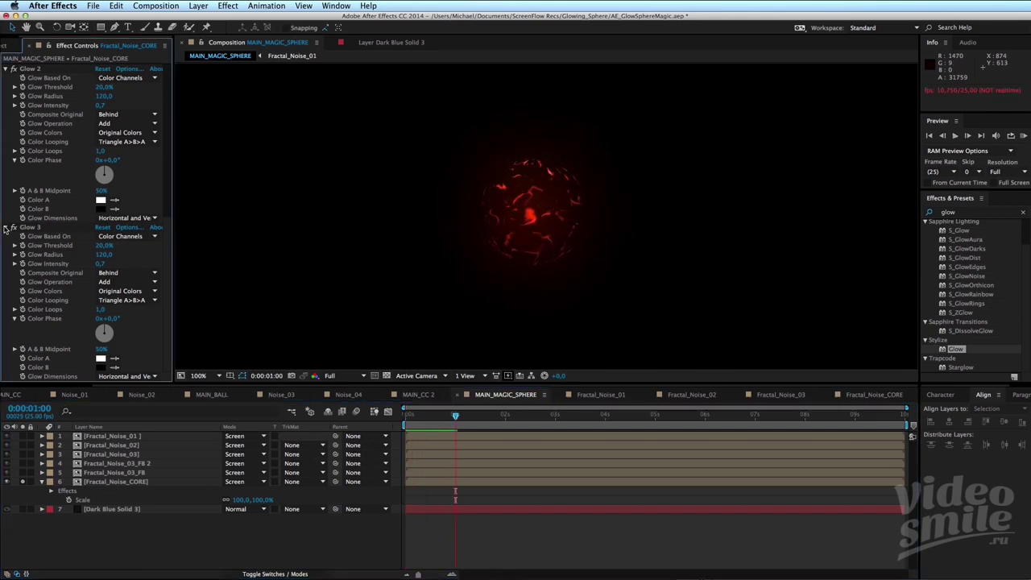
scroll(4, 227, up, 5)
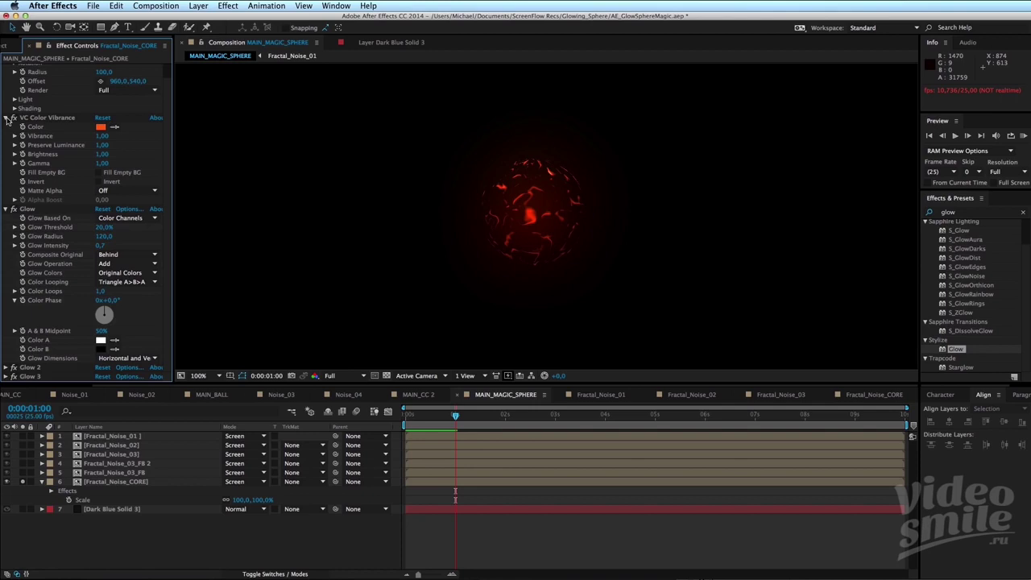
Collapse VC Color Vibrance, CC Sphere and Glow, then toggle Glow 2 and Glow 3 to compare.
click(5, 119)
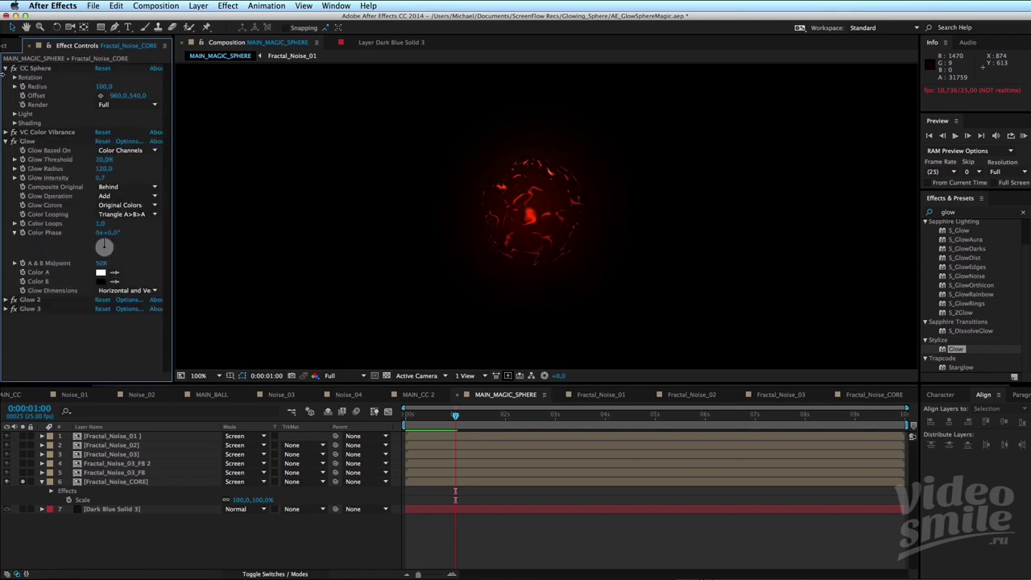
click(5, 69)
click(4, 87)
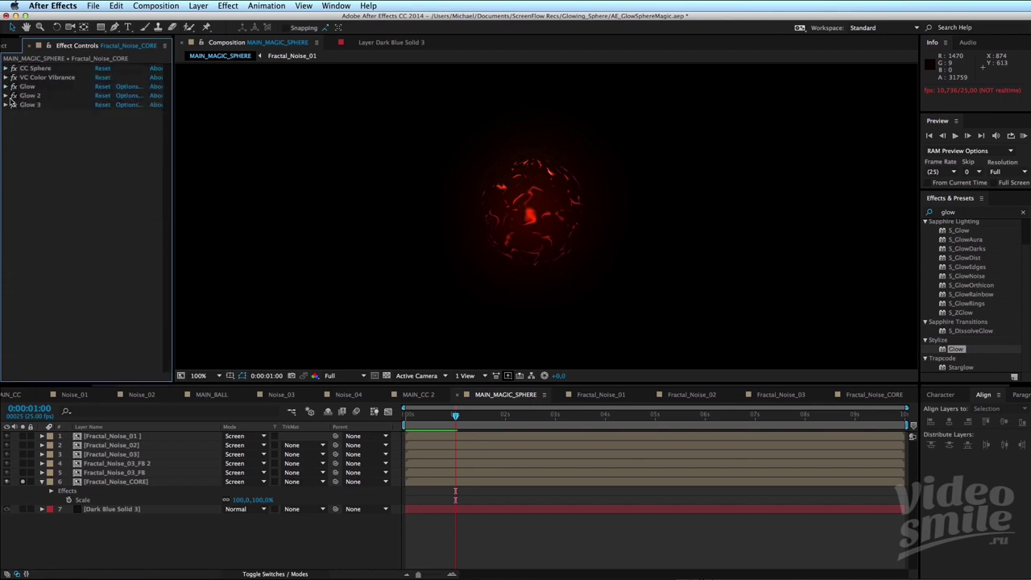
click(12, 95)
click(13, 105)
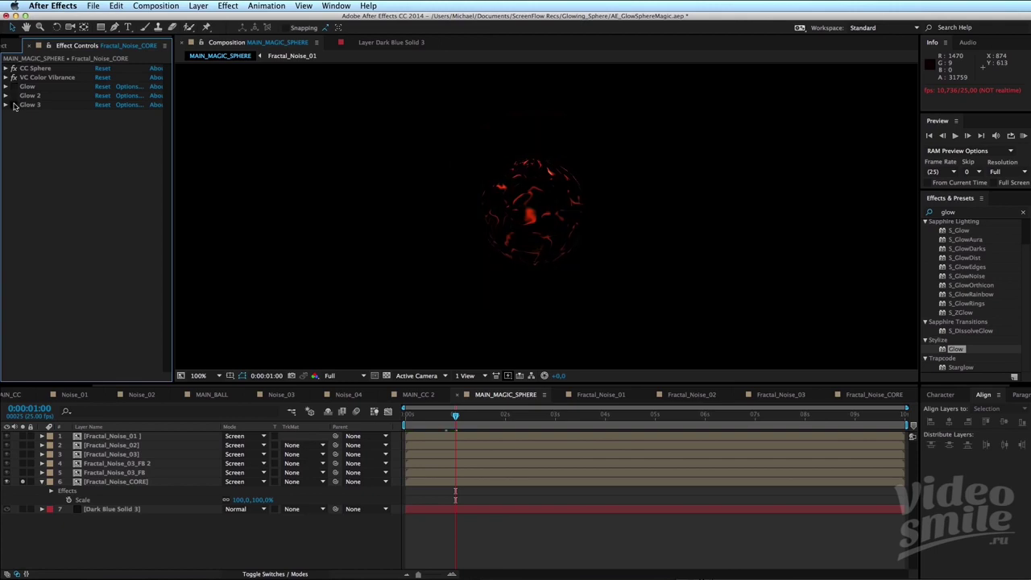
click(13, 105)
click(13, 95)
click(13, 86)
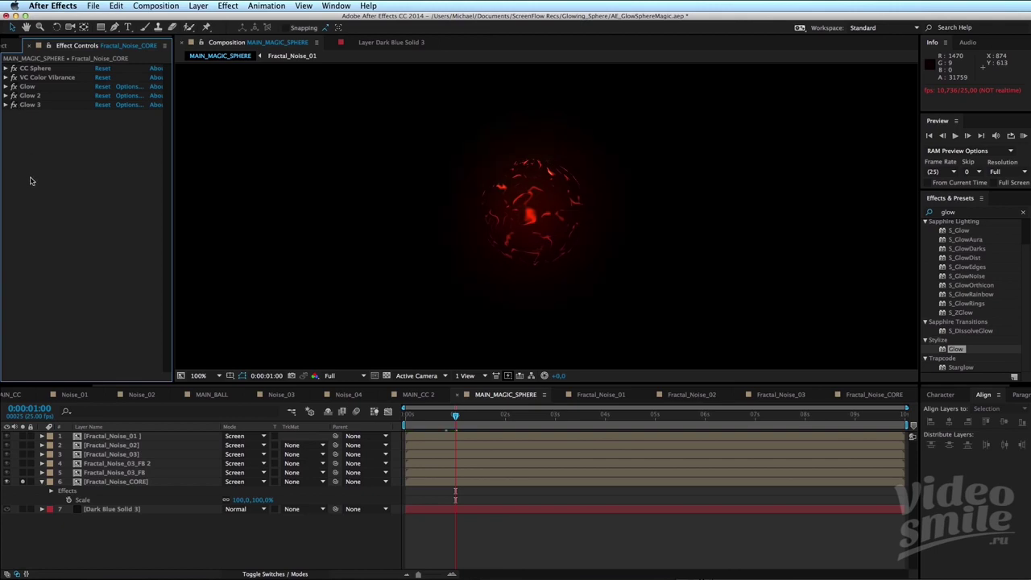
key(period)
key(space)
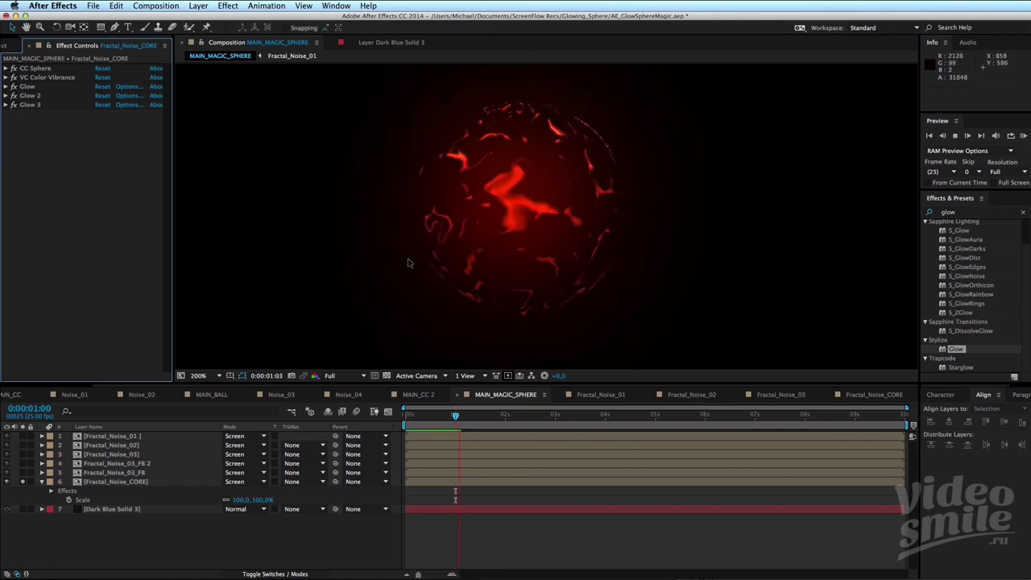
Set the intensity of the first Glow and Glow 2 to 1.0.
click(6, 86)
click(101, 123)
text(1)
key(Return)
click(6, 245)
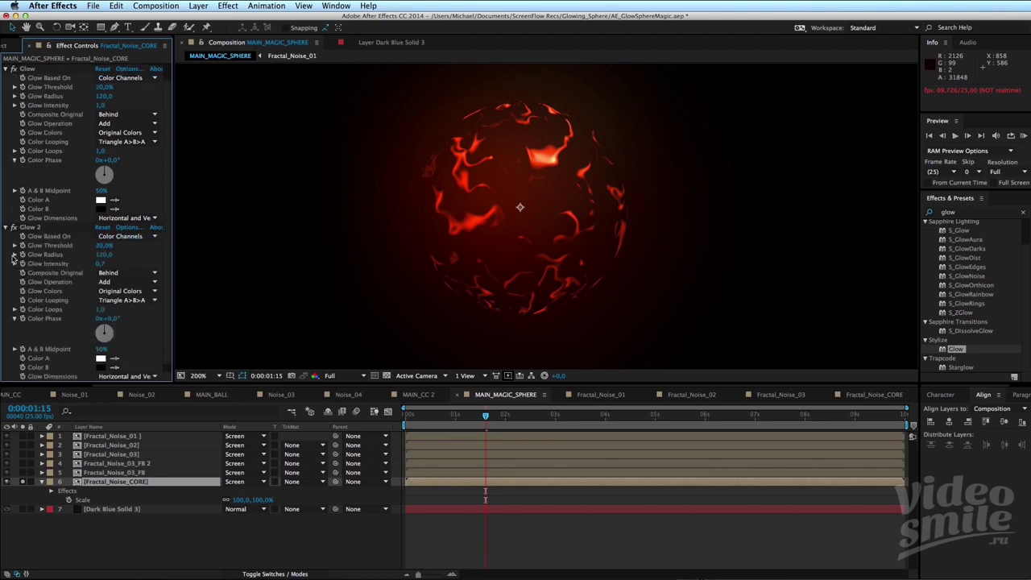
text(1)
key(Return)
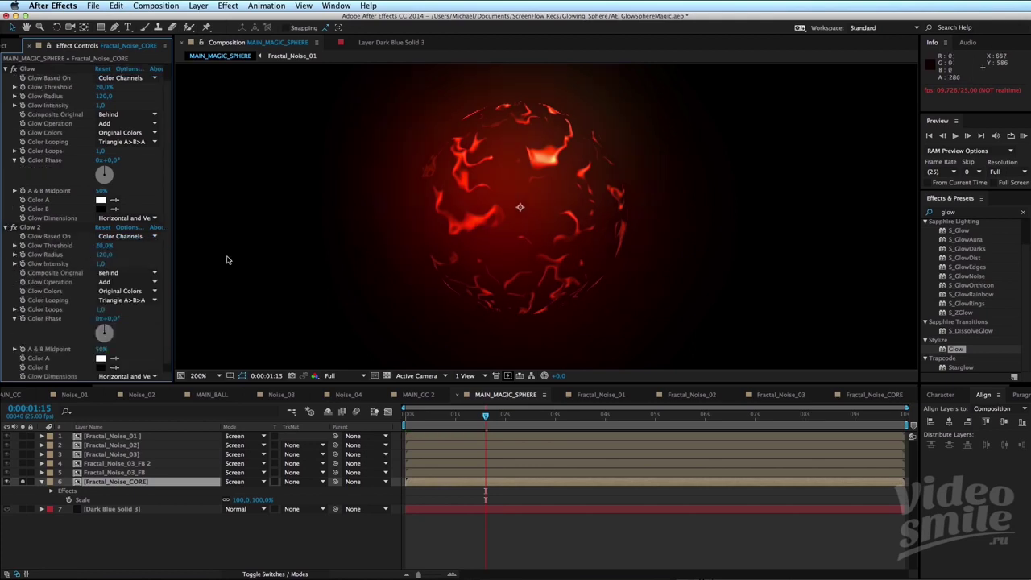
Collapse the Glows, return to frame 0 and RAM preview the sphere with numpad 0.
scroll(452, 288, down, 4)
click(5, 228)
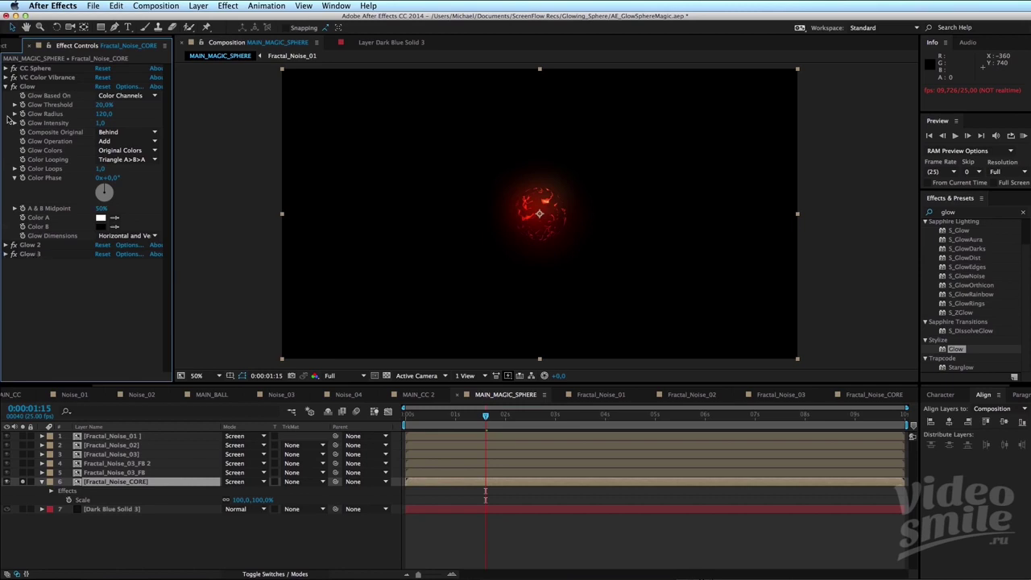
click(5, 86)
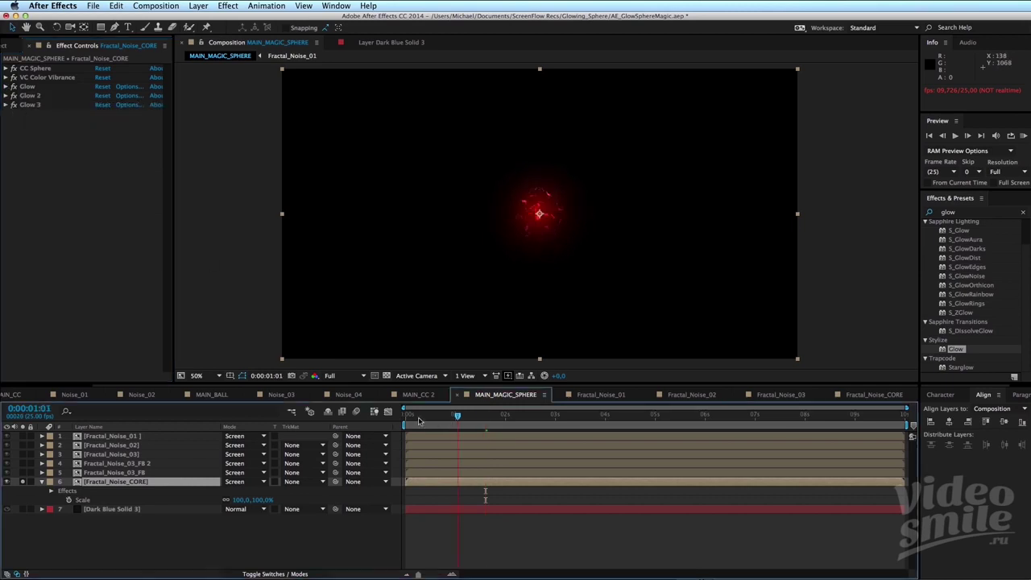
key(Home)
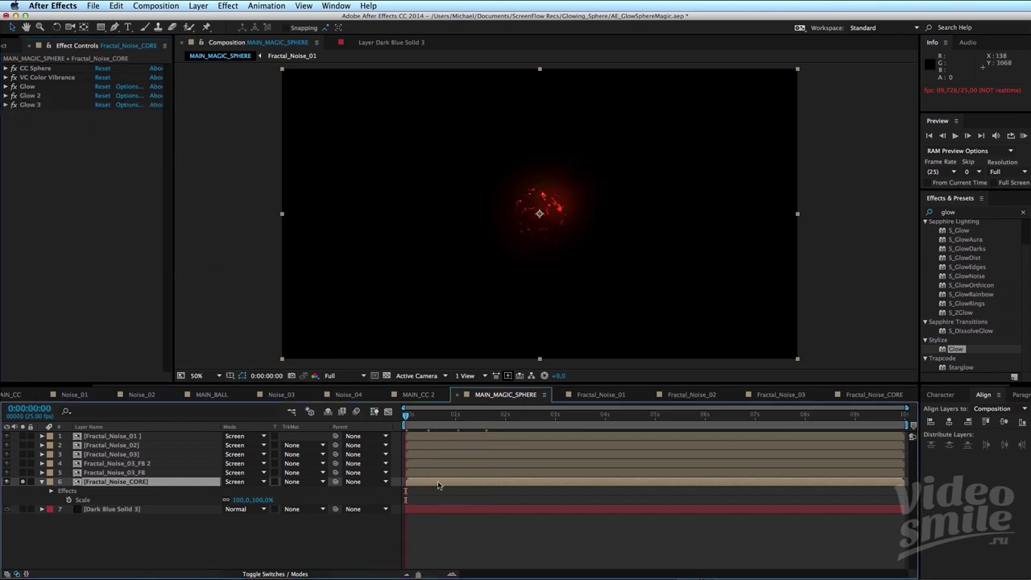
click(477, 313)
scroll(490, 249, up, 2)
key(KP_0)
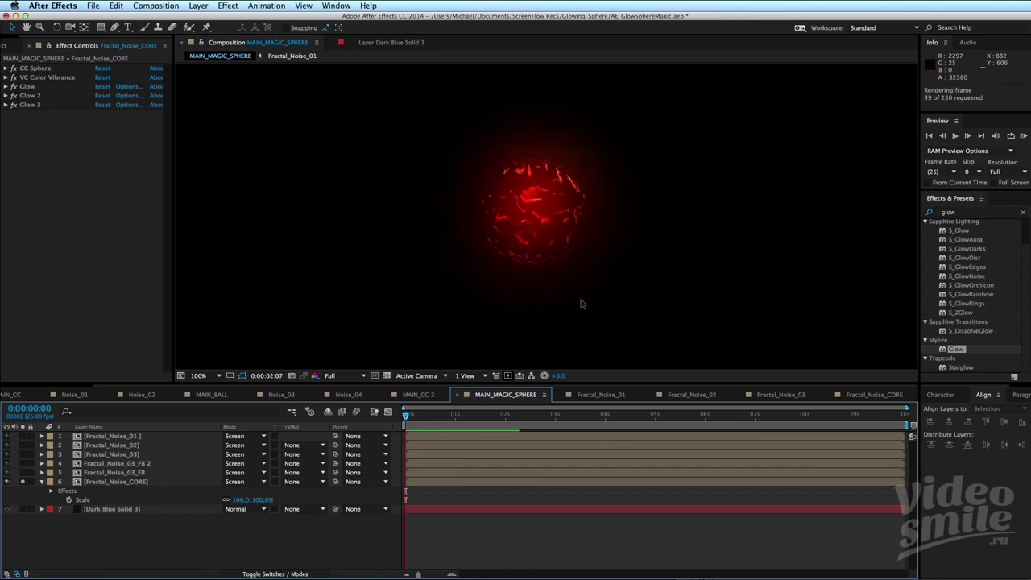
key(super+Tab)
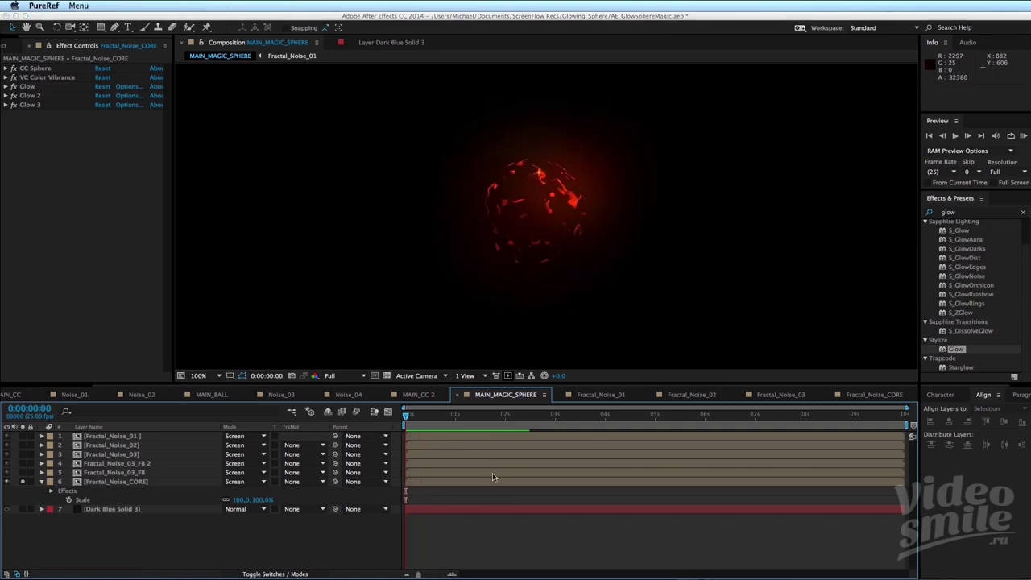
mouse_move(417, 422)
mouse_down()
mouse_move(433, 417)
mouse_move(403, 422)
mouse_up()
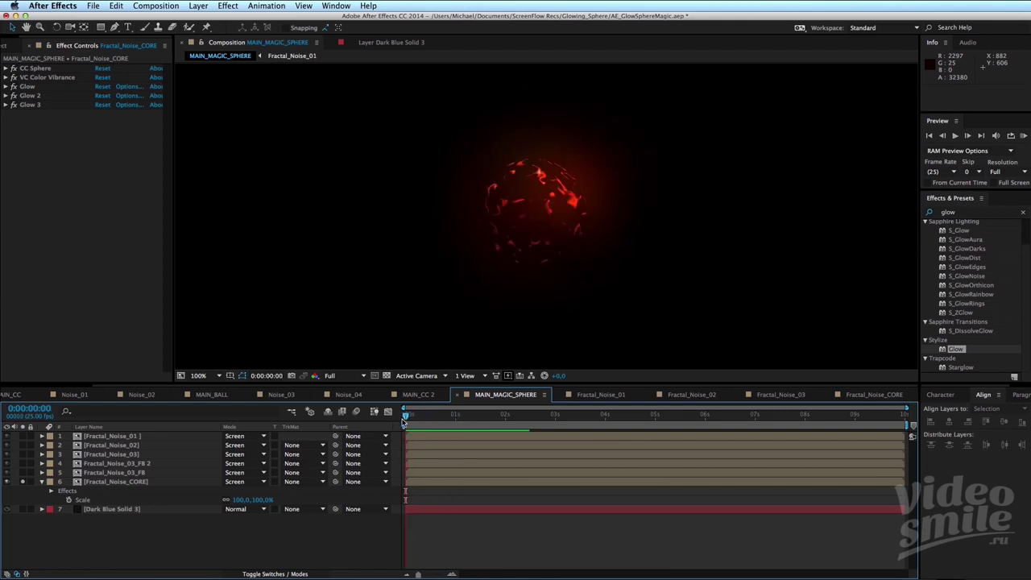
Select Fractal_Noise_CORE and try lowering the first Glow's radius to 100.
click(134, 484)
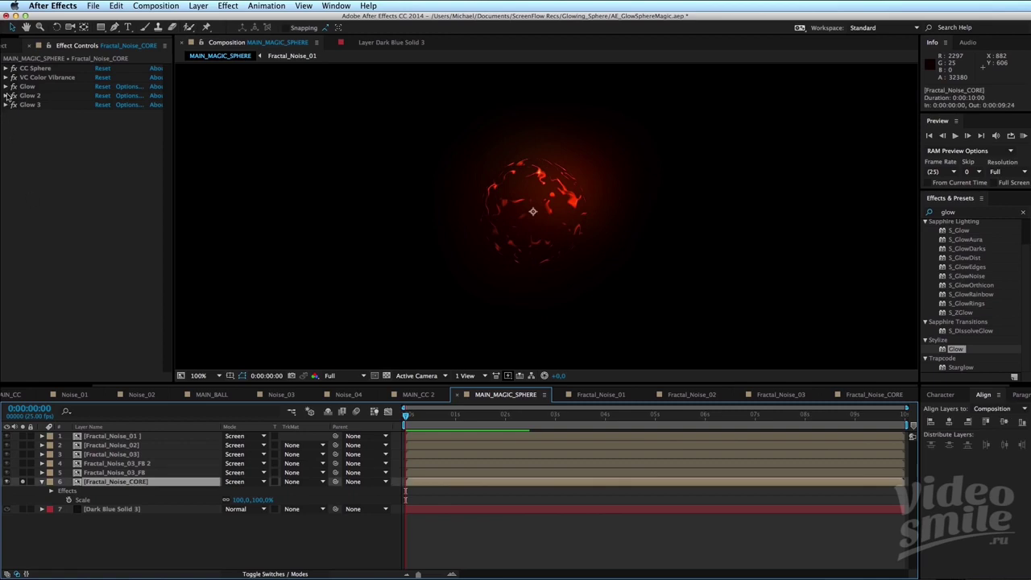
click(6, 86)
click(5, 245)
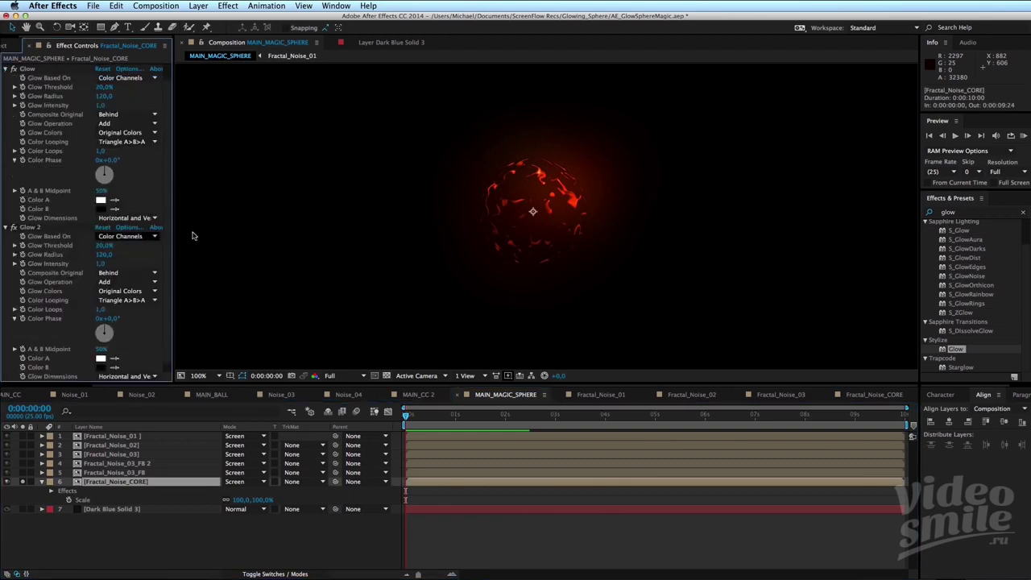
drag(100, 114, 83, 113)
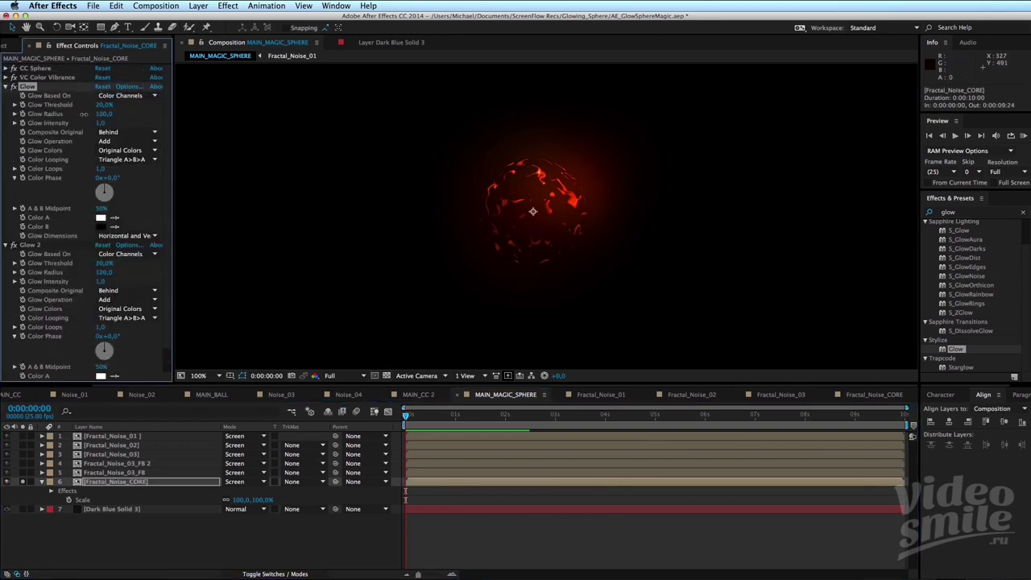
click(5, 86)
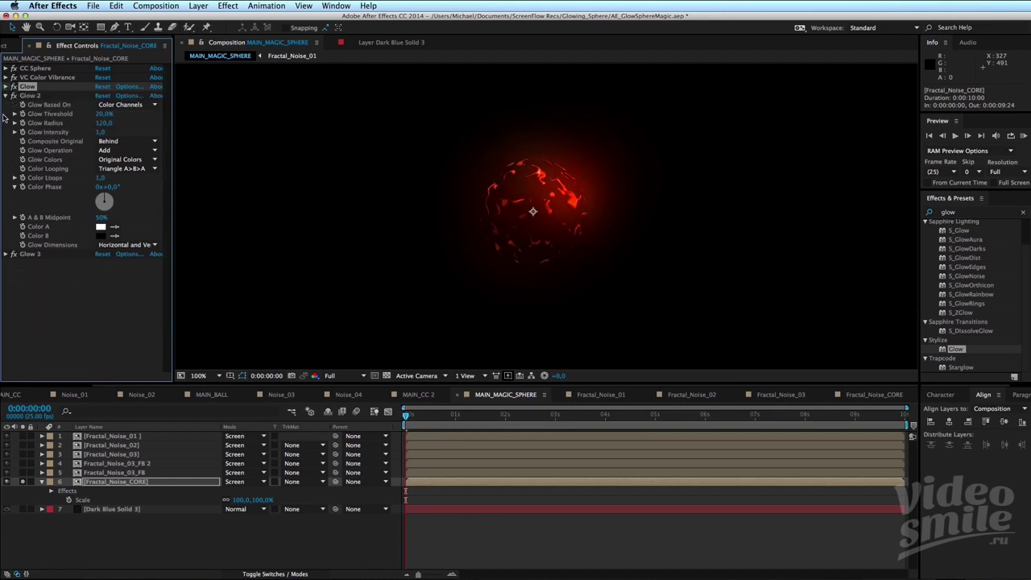
click(6, 95)
key(period)
Try a 145 radius, settle the first Glow on 42, and re-enable Glow 2.
click(5, 86)
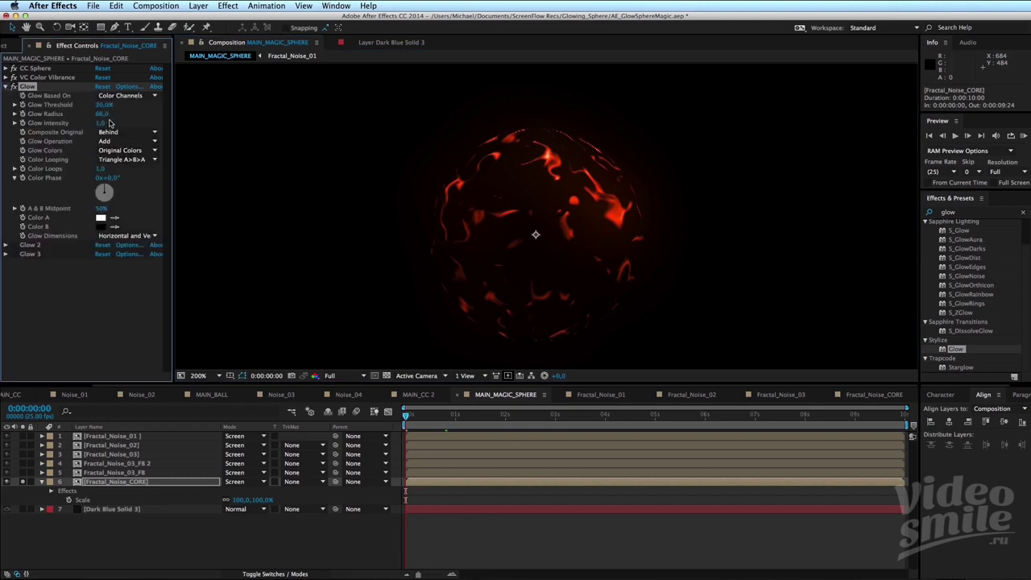
drag(102, 116, 136, 116)
key(period)
key(period)
key(period)
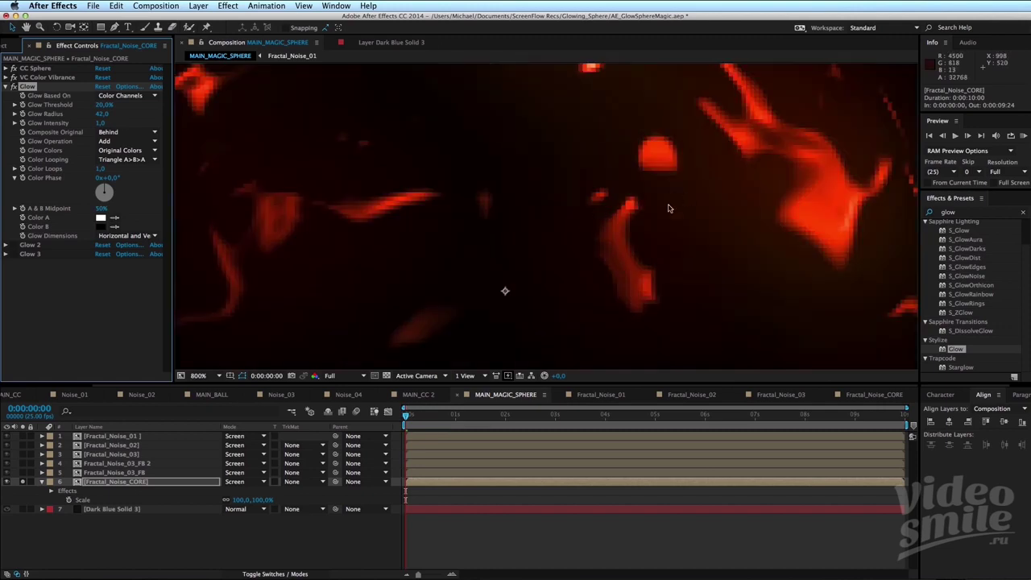
scroll(621, 215, down, 1)
scroll(624, 227, down, 1)
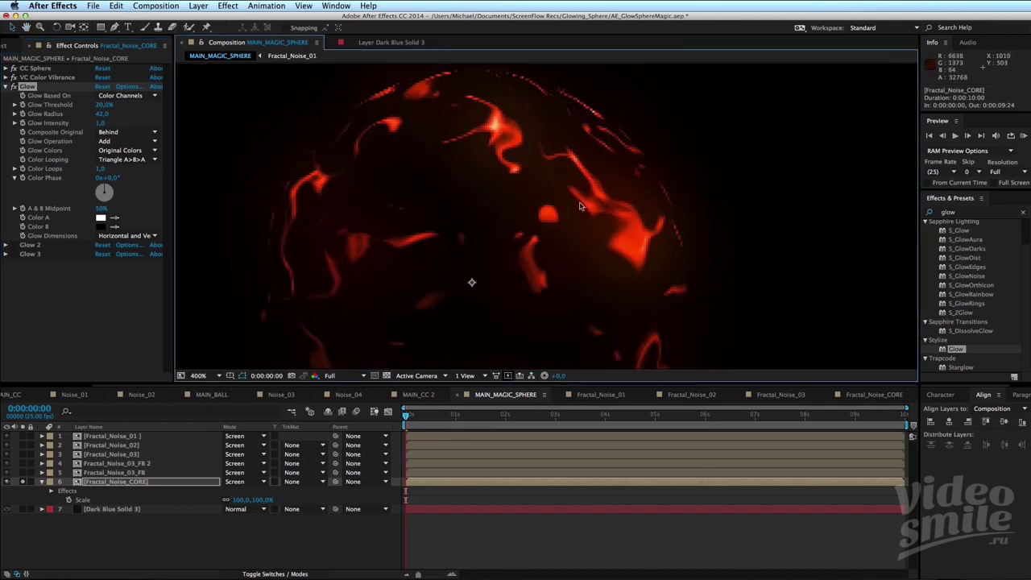
click(101, 114)
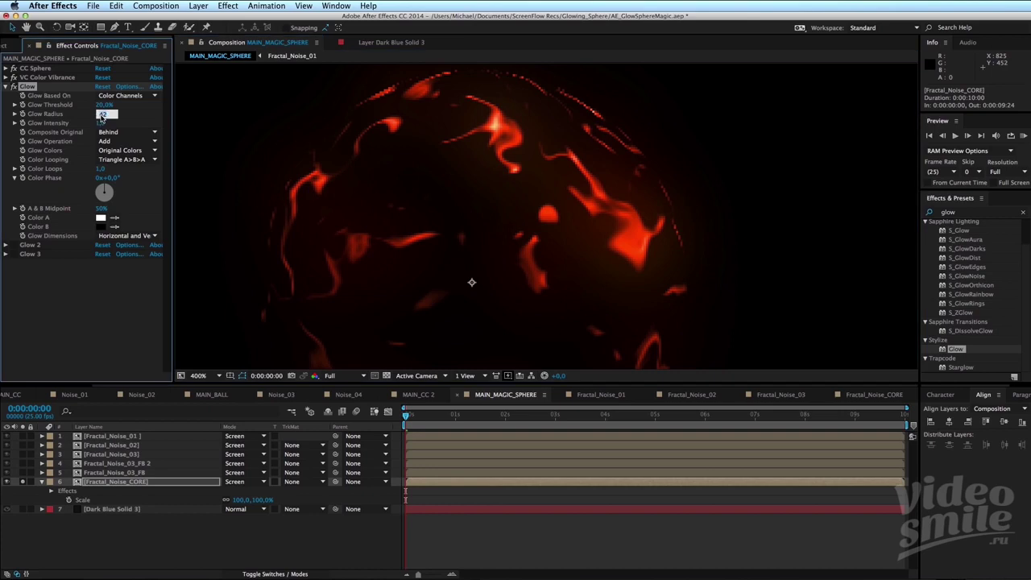
text(45)
key(Return)
click(6, 86)
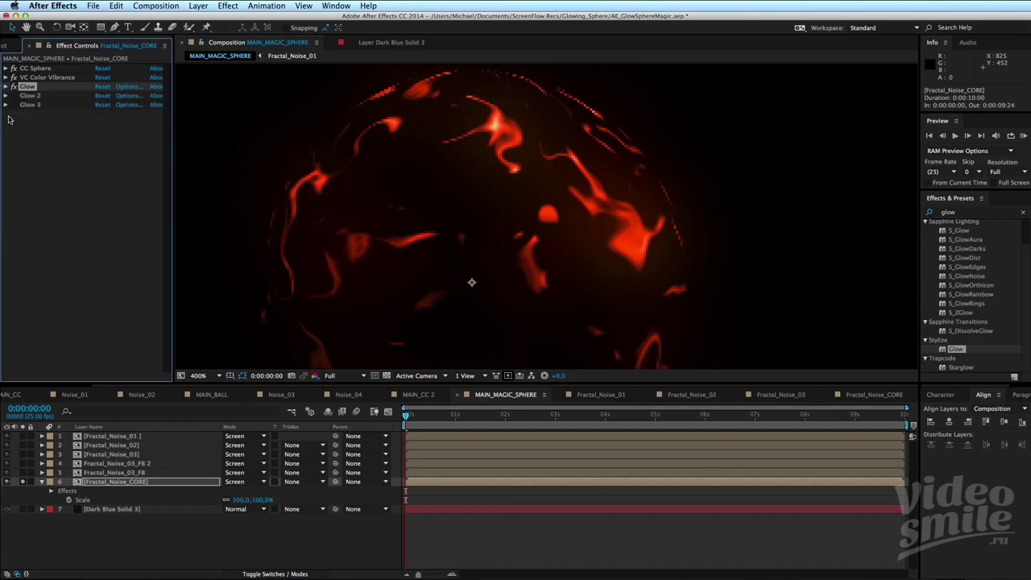
click(14, 95)
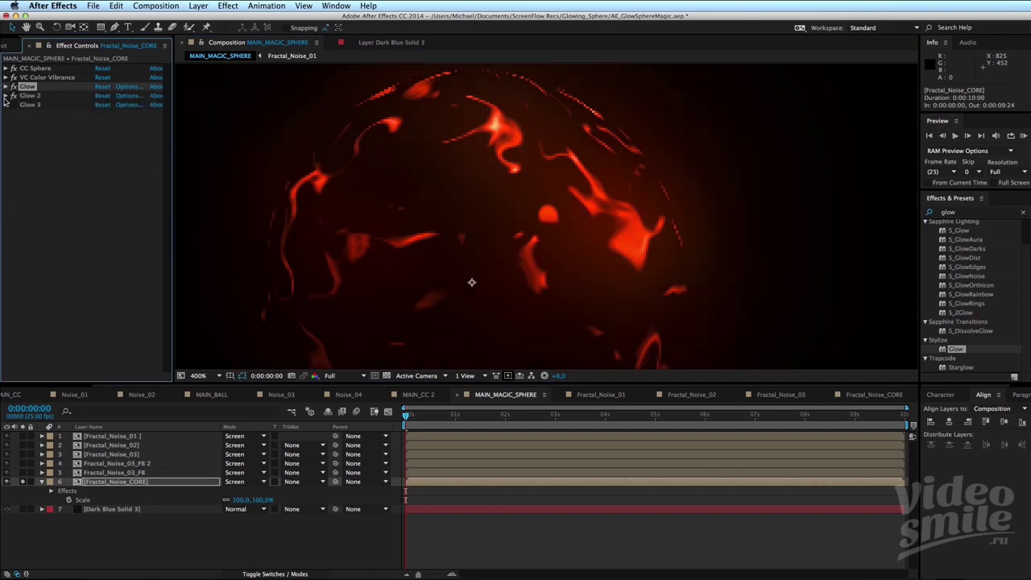
click(6, 96)
Shrink Glow 2's radius to about 4 and preview the result.
mouse_move(92, 124)
mouse_down()
mouse_move(60, 129)
mouse_move(87, 126)
mouse_up()
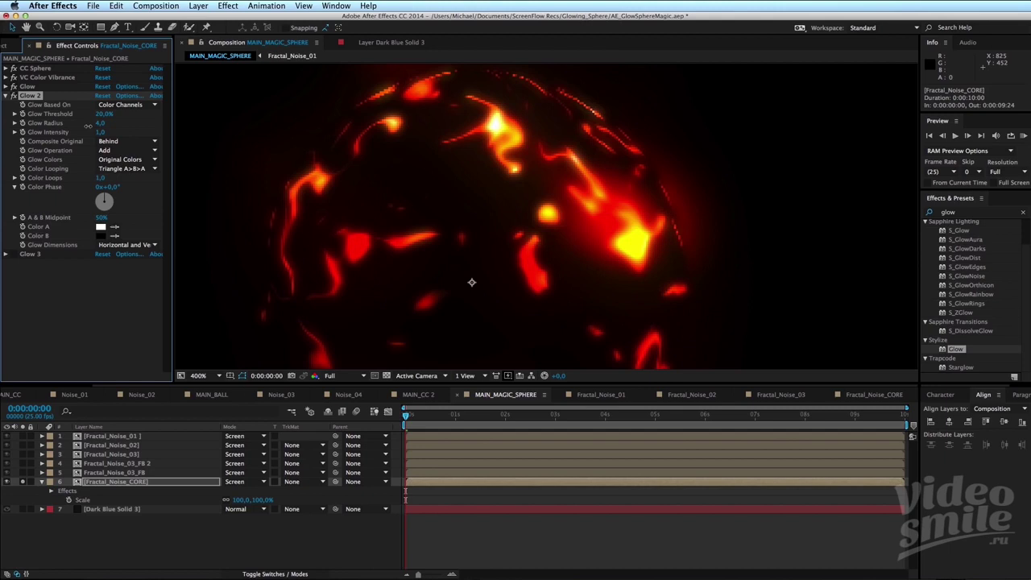
scroll(472, 282, down, 4)
key(space)
scroll(523, 241, up, 2)
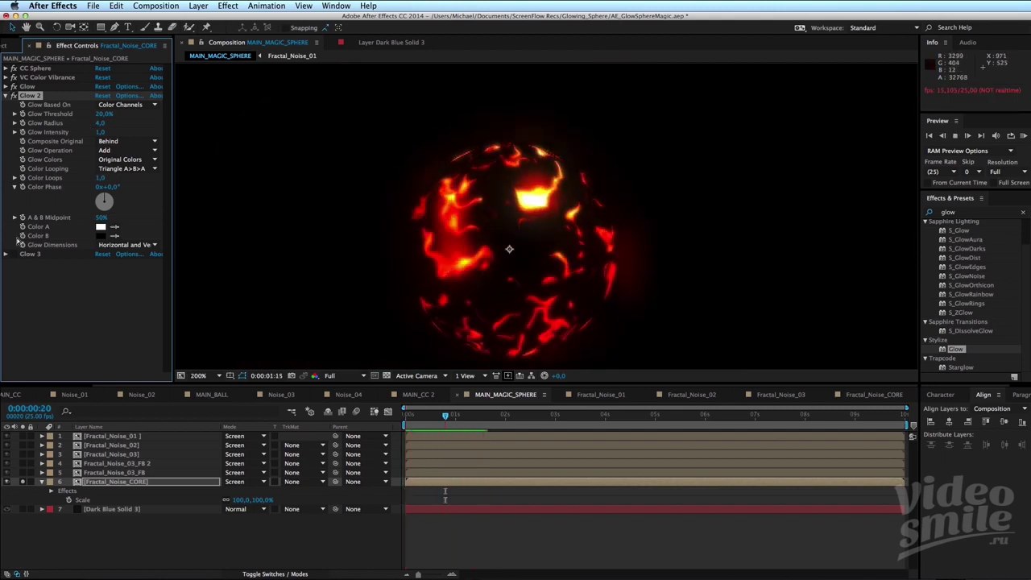
key(comma)
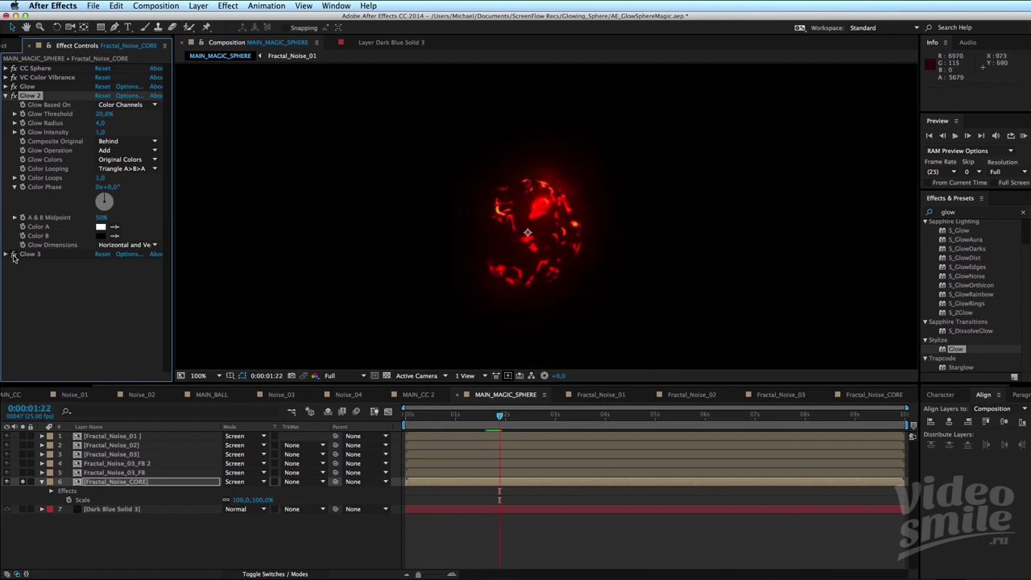
scroll(500, 255, up, 1)
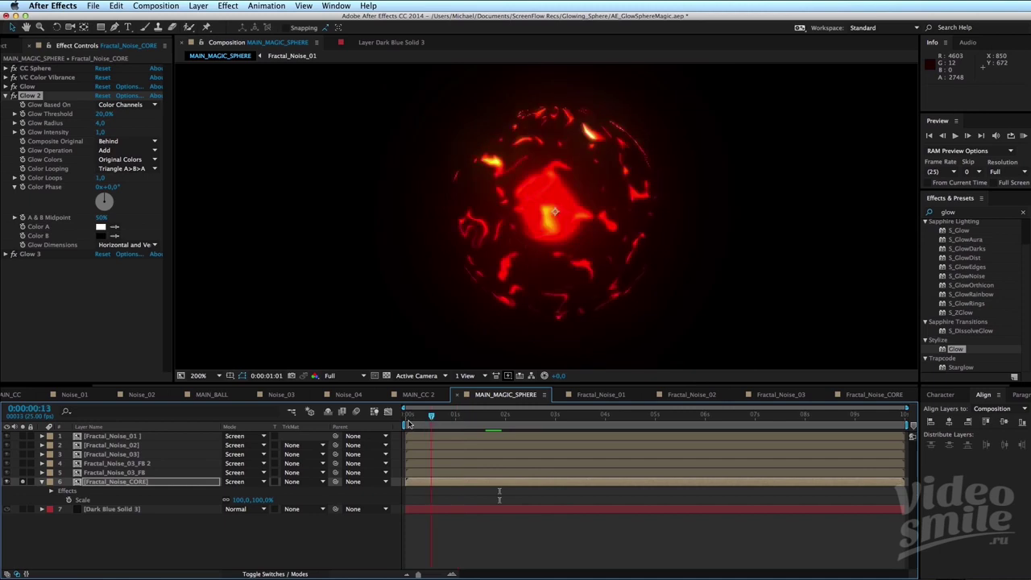
Replay from the start, then raise Glow 2's radius to 22.
click(29, 255)
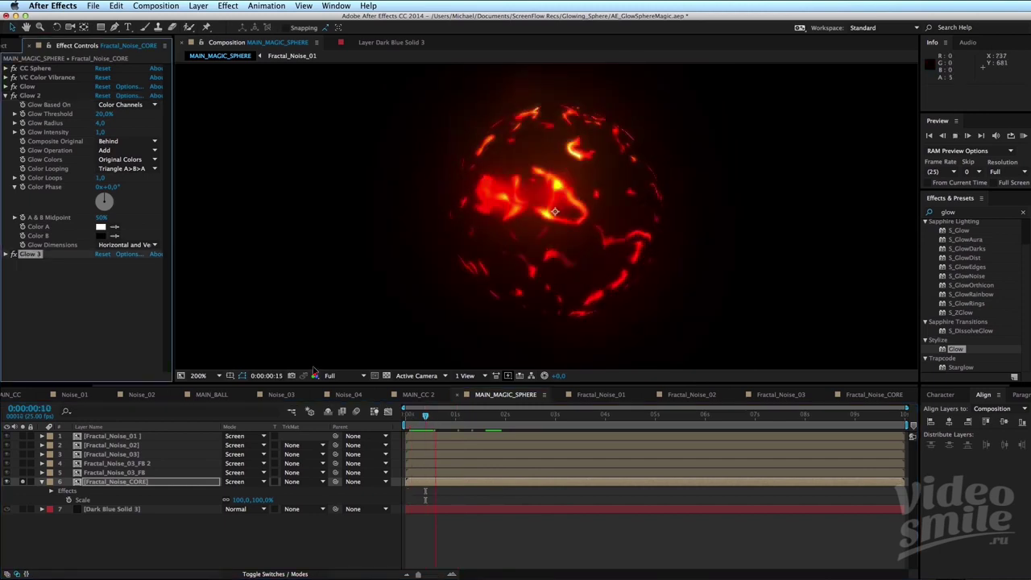
click(408, 414)
key(space)
scroll(408, 258, down, 1)
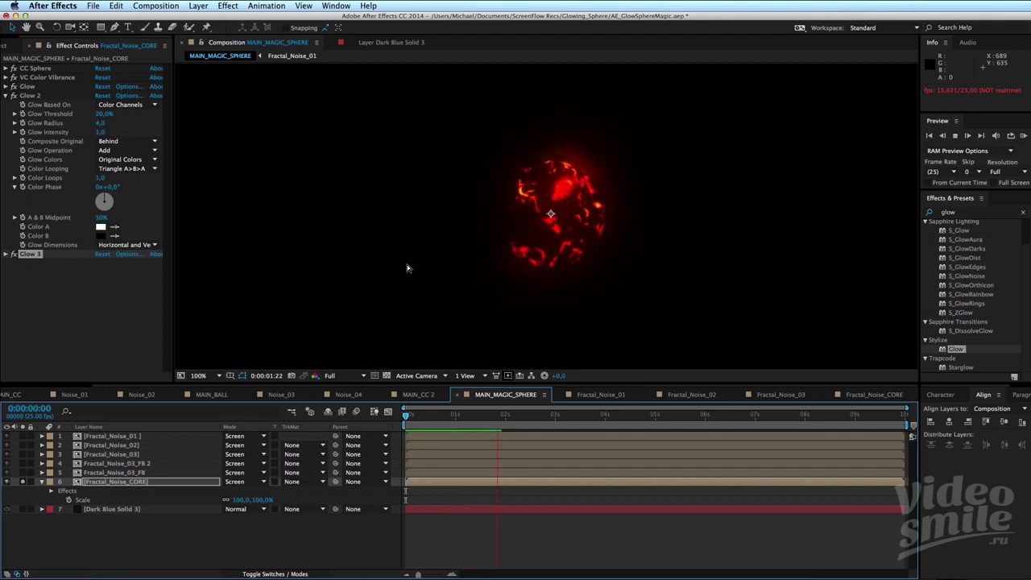
scroll(515, 210, up, 1)
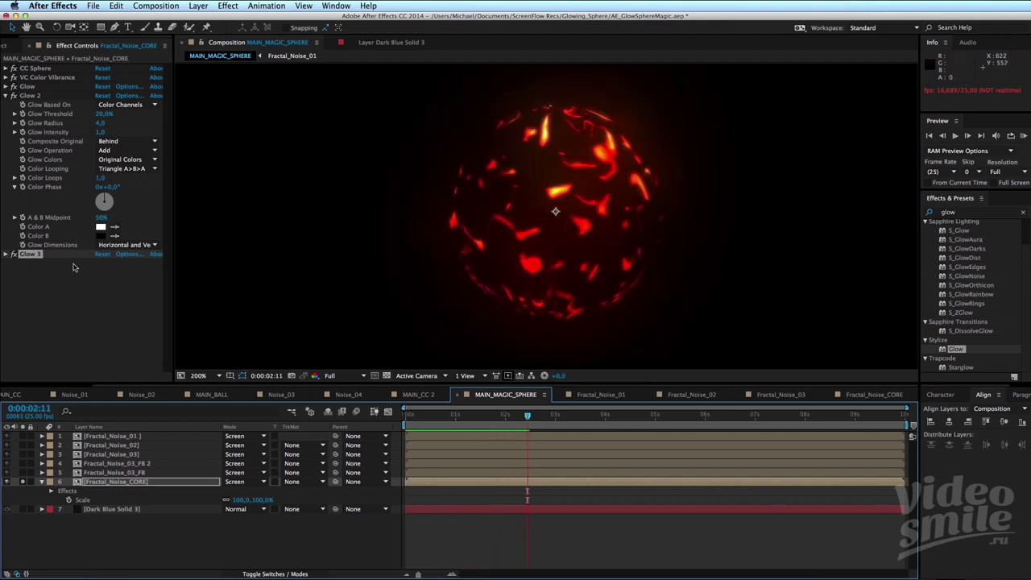
click(88, 307)
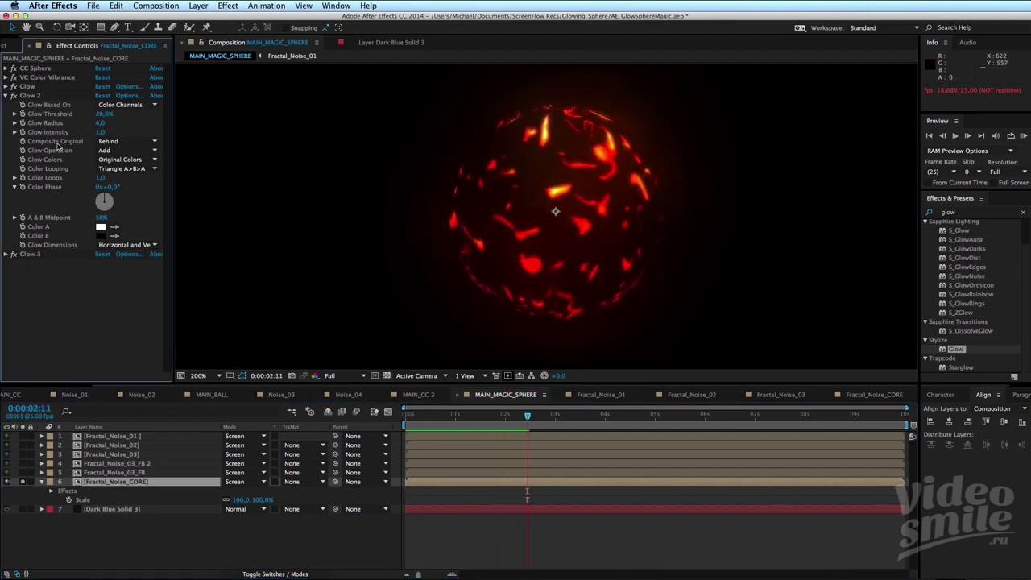
drag(100, 125, 91, 119)
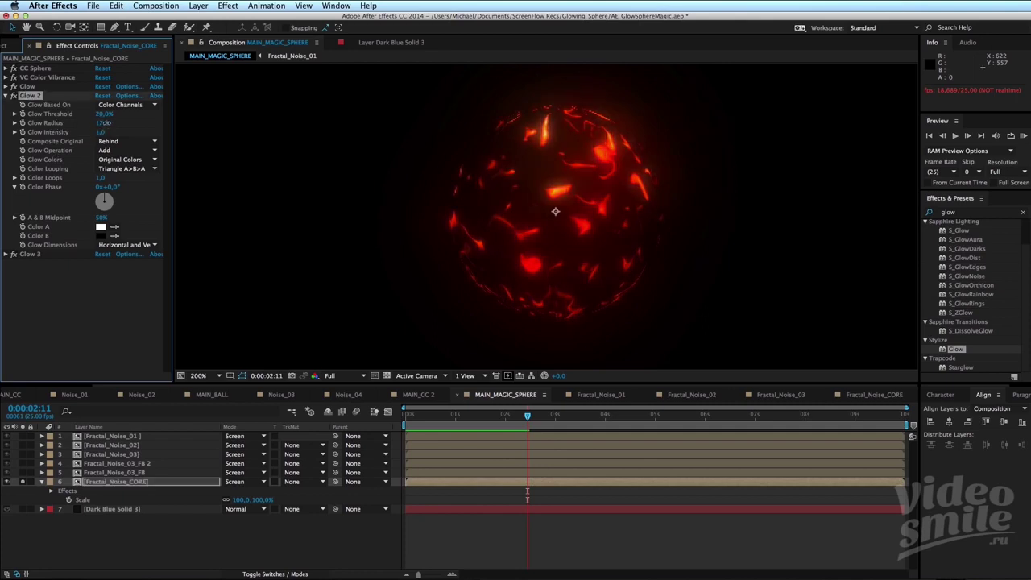
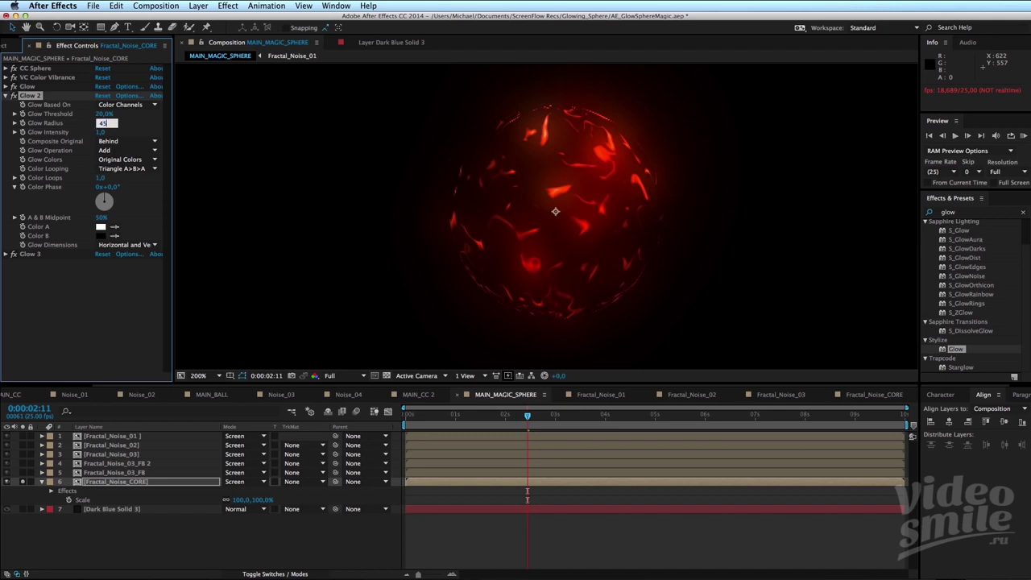
Expand the Glow 3 settings on Fractal_Noise_CORE and preview the core's stacked glow at 100%.
key(comma)
key(space)
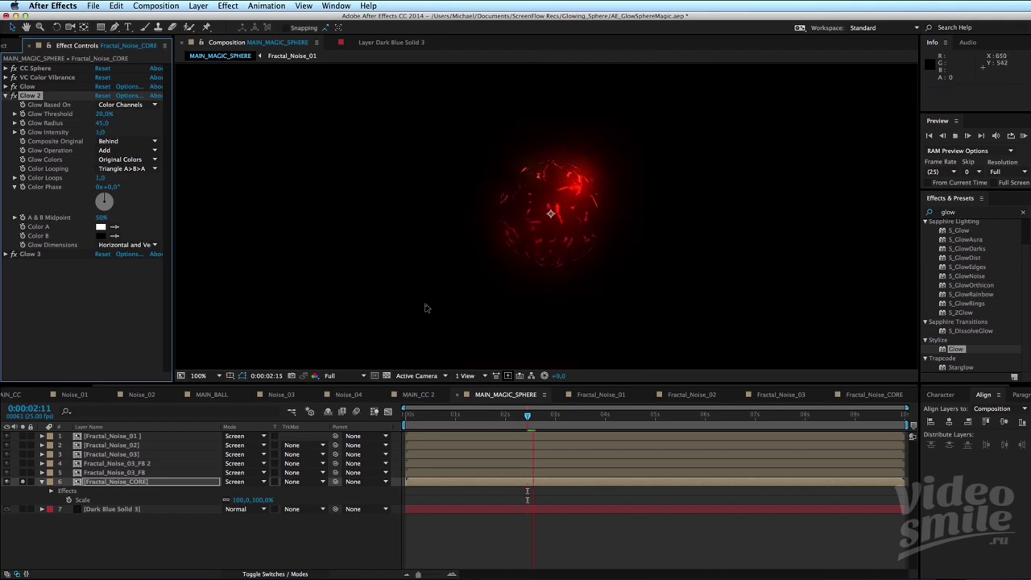
click(6, 254)
key(space)
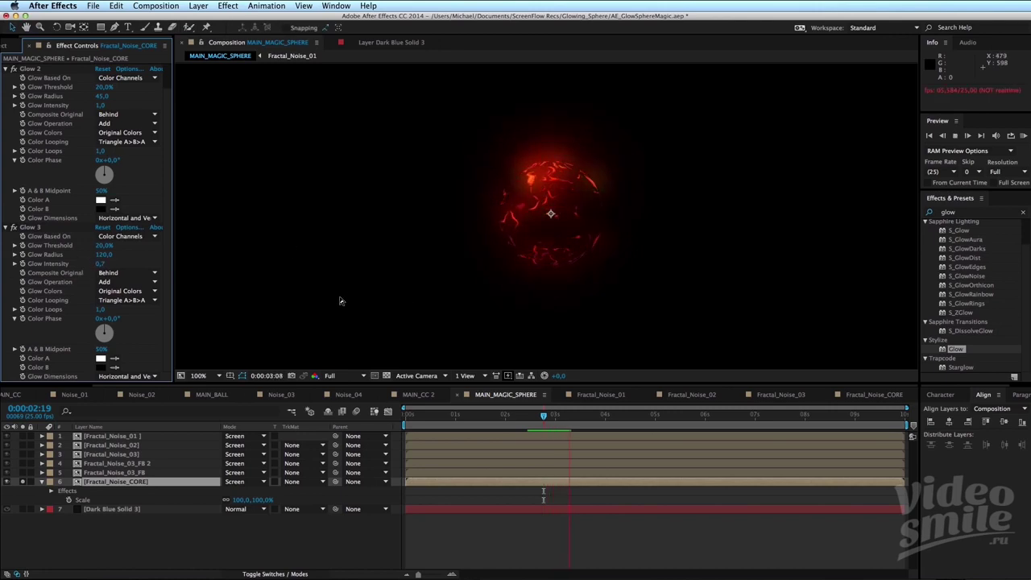
key(space)
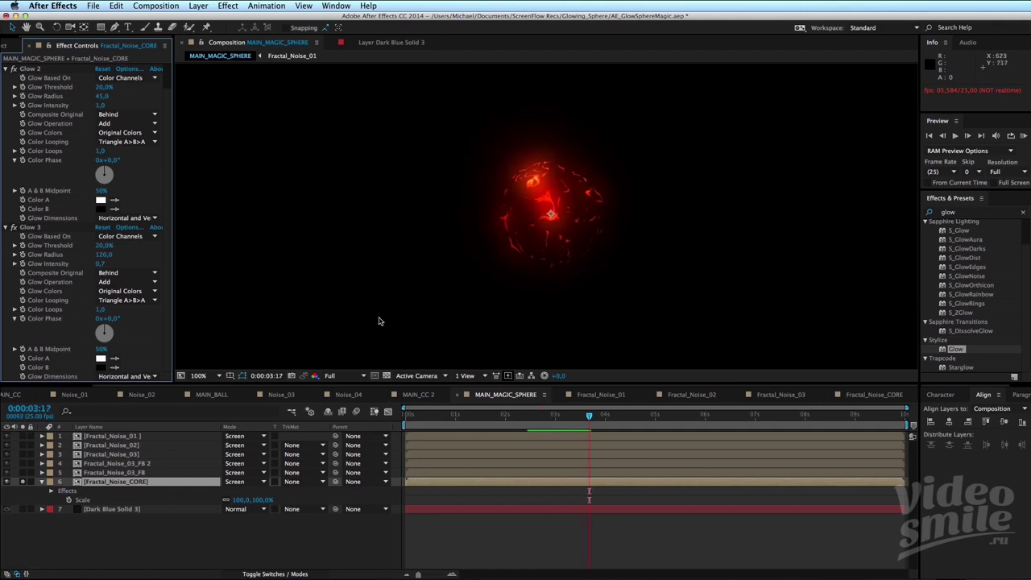
key(Home)
Collapse the Glow 3 and Glow 2 settings and unsolo Fractal_Noise_CORE to show all layers.
click(6, 228)
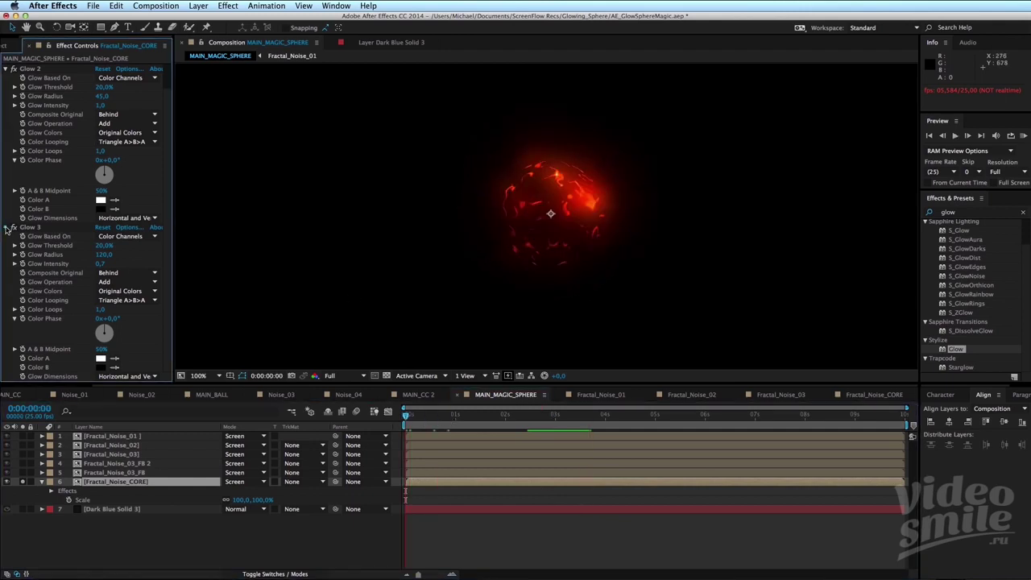
click(6, 95)
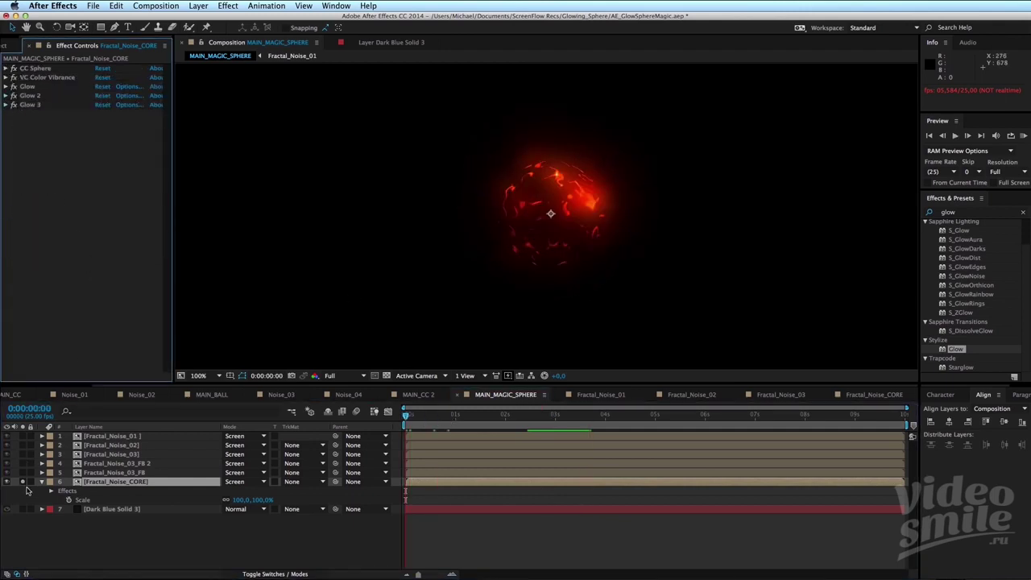
click(23, 482)
Preview the full frame, then delete the Dark Blue Solid 3 background layer.
key(comma)
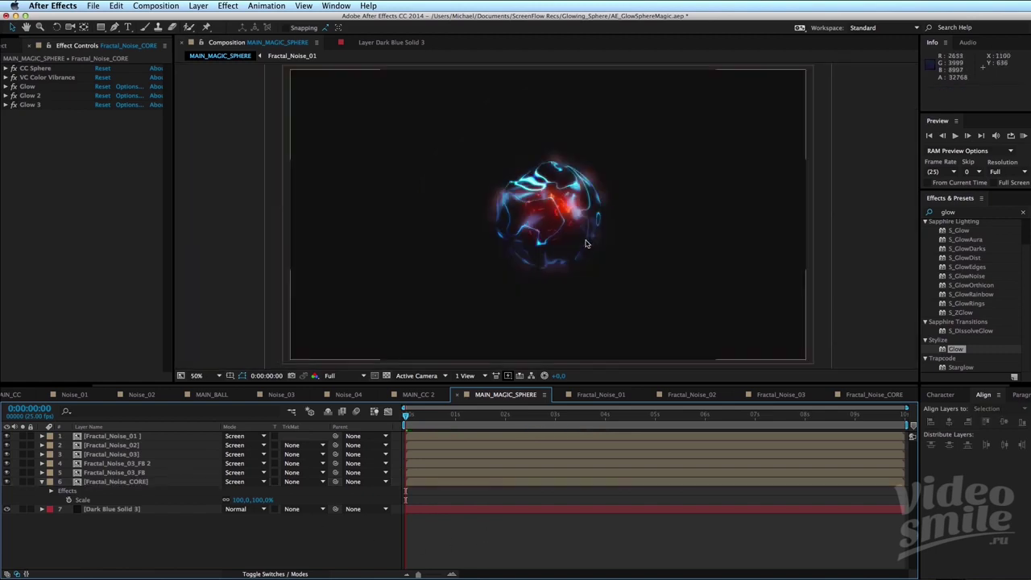
key(space)
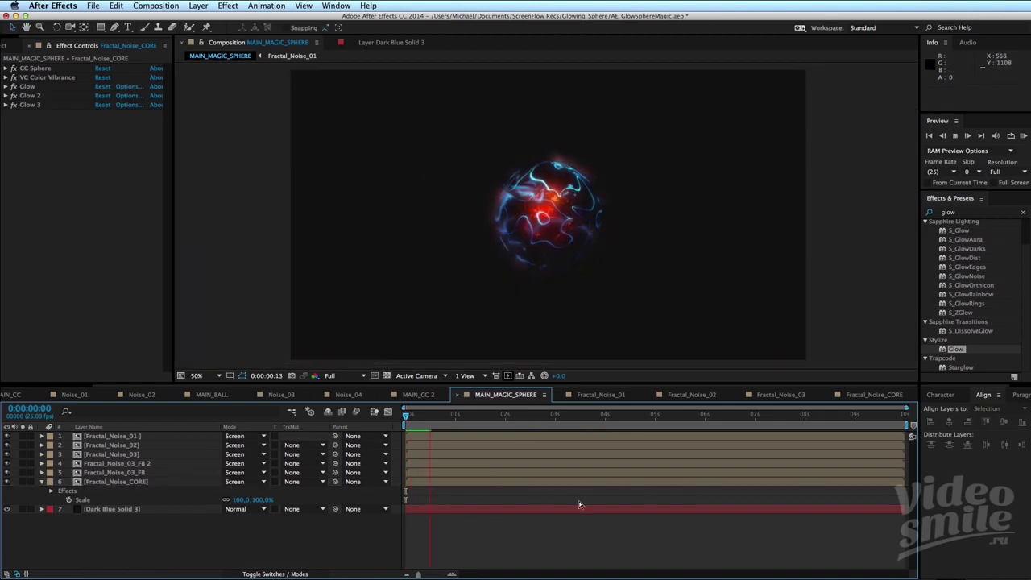
key(space)
click(131, 508)
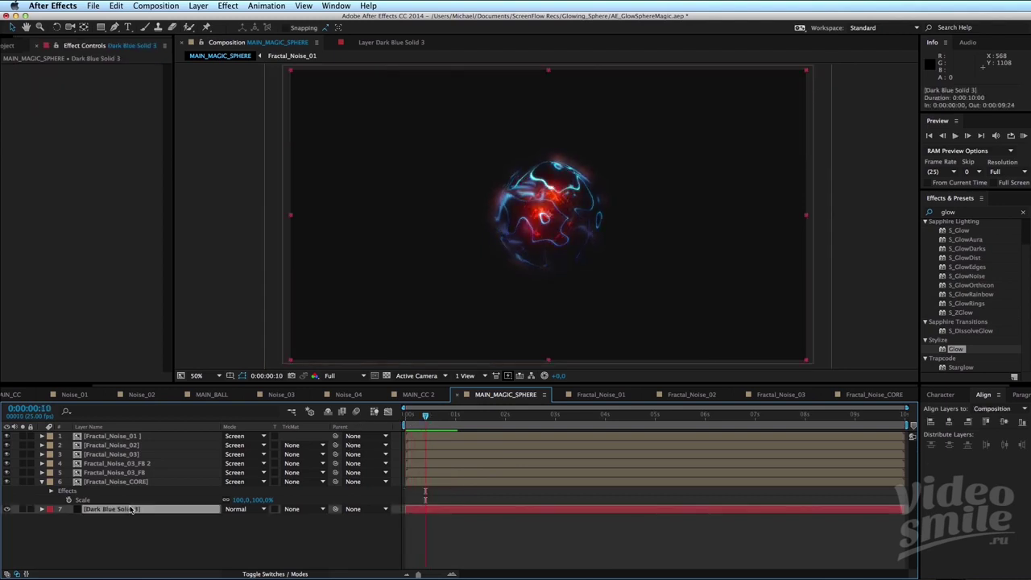
key(Delete)
Preview the sphere on black at 100% and select Fractal_Noise_CORE.
key(space)
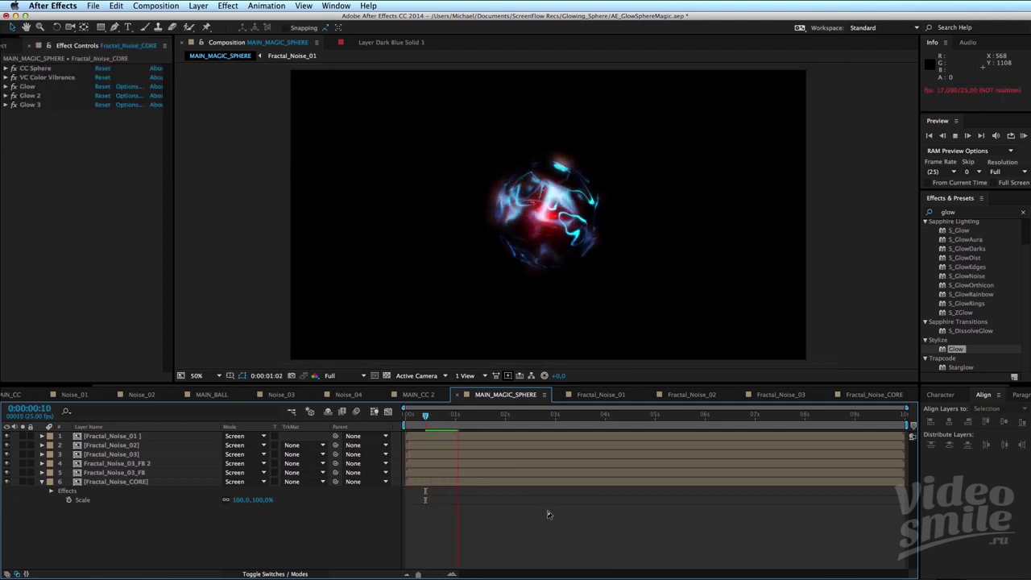
key(slash)
key(space)
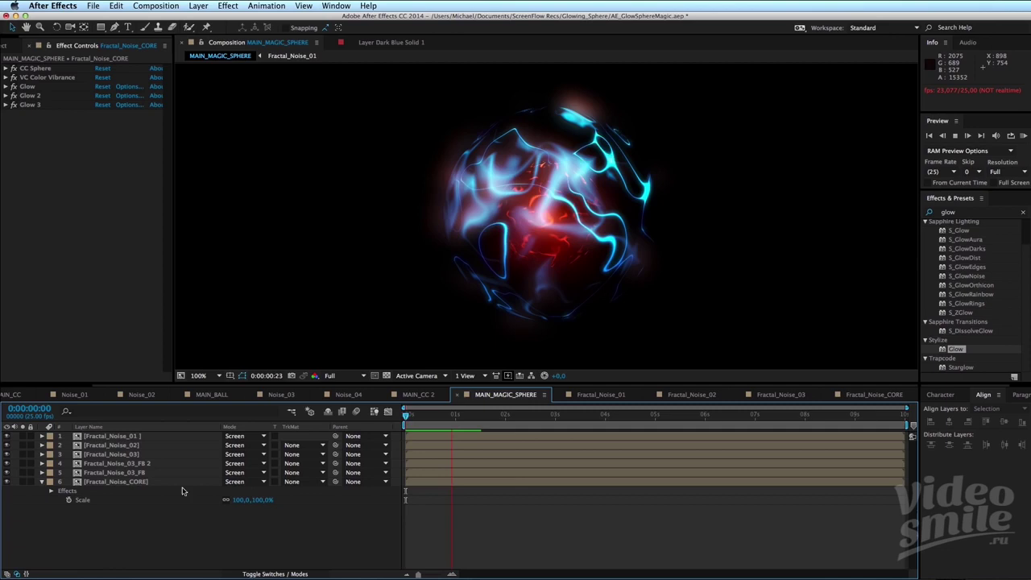
click(139, 483)
Duplicate Fractal_Noise_CORE and preview the doubled core from the start.
key(super+d)
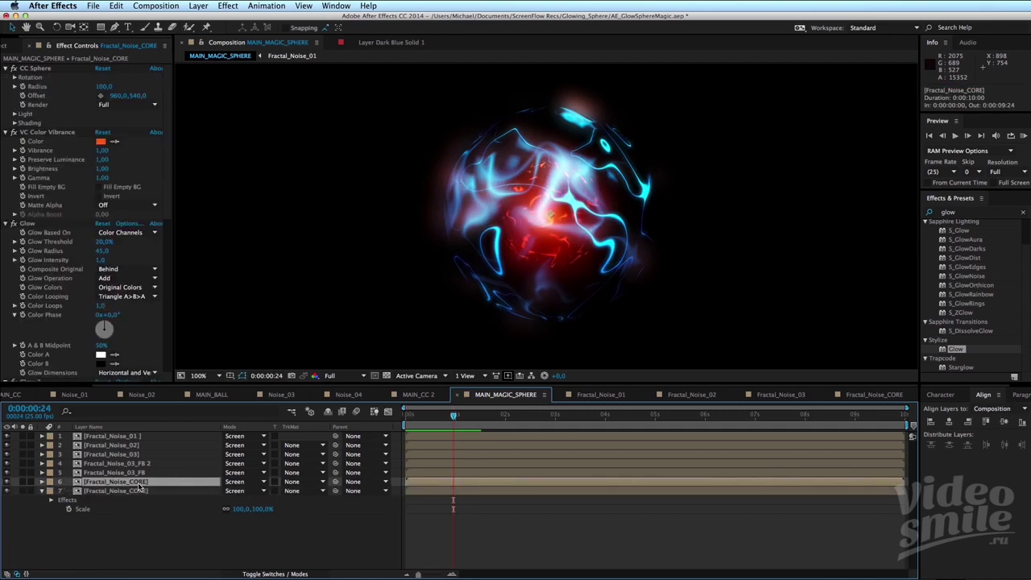
key(Home)
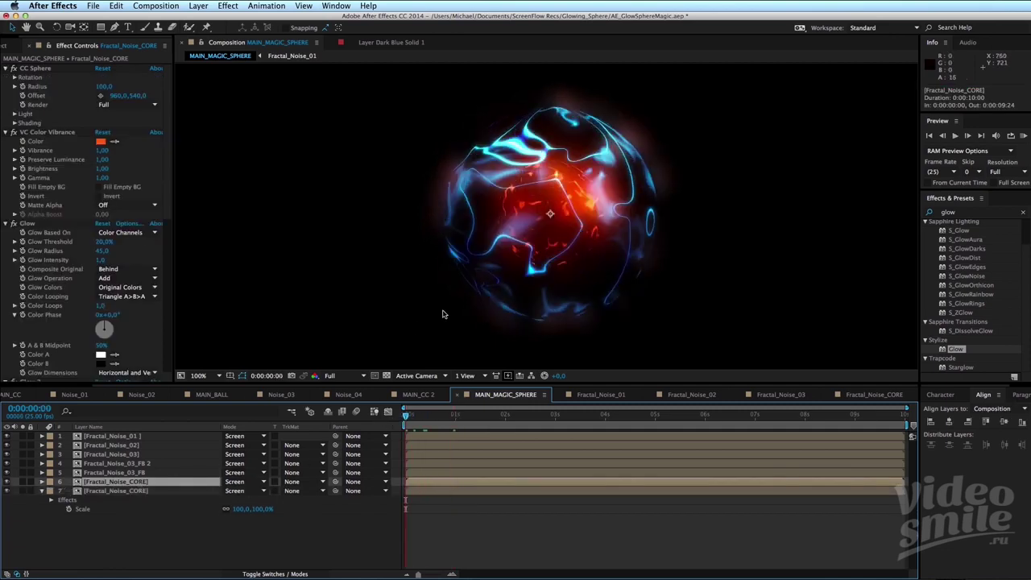
key(comma)
key(space)
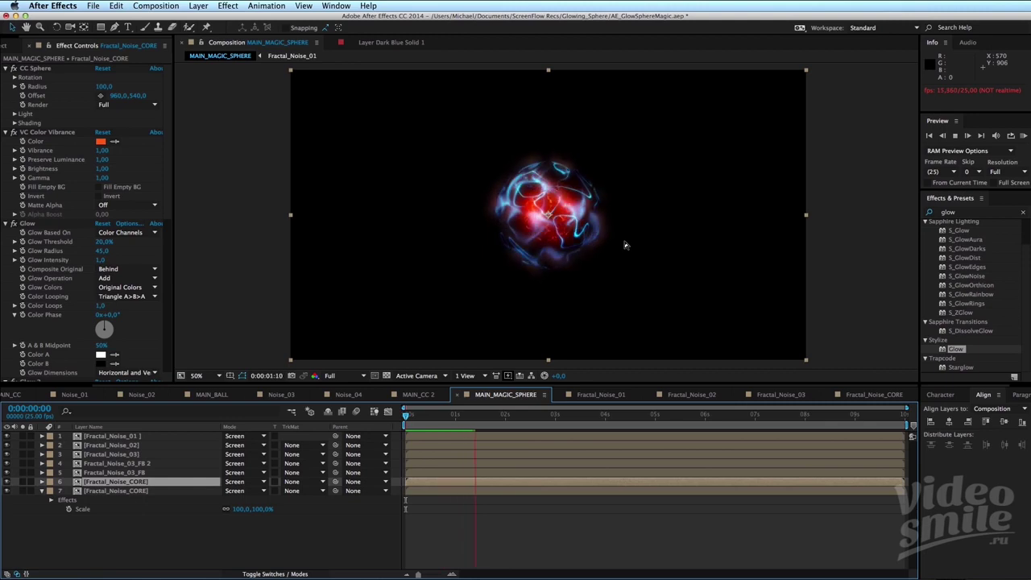
Try Add blending on layer 6, then undo back to Screen.
click(238, 481)
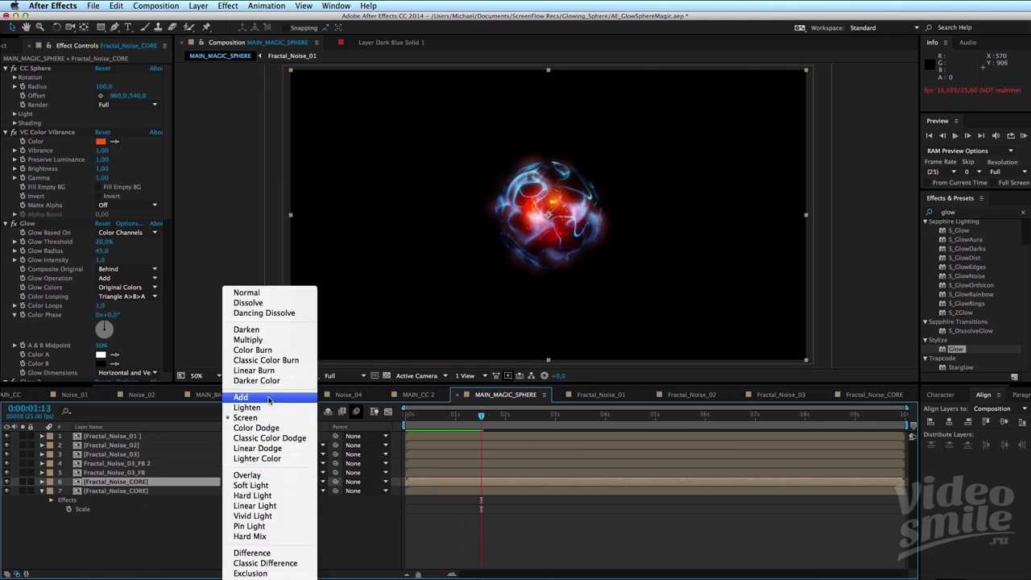
click(240, 396)
key(period)
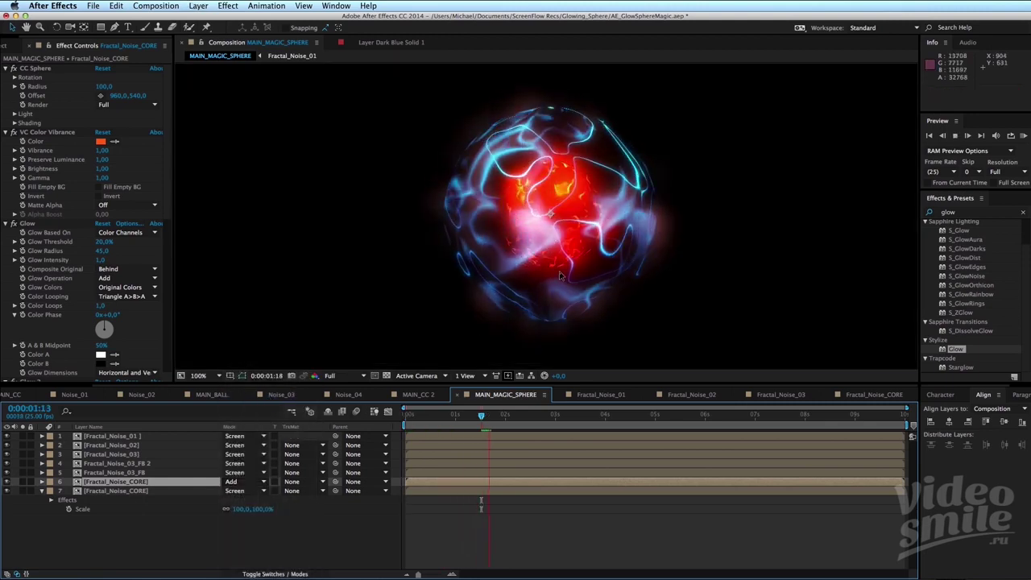
key(space)
key(ctrl+z)
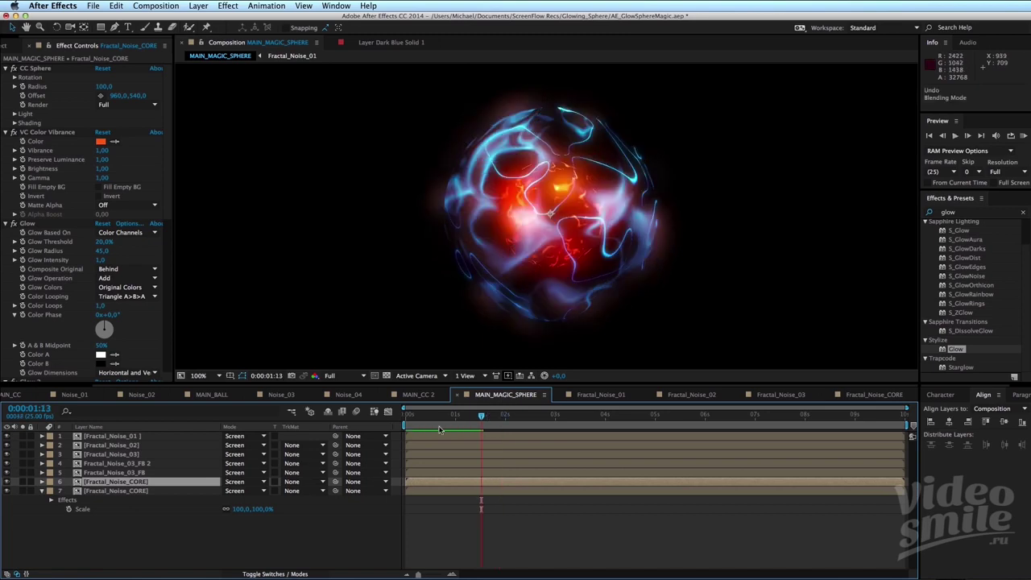
key(Home)
key(comma)
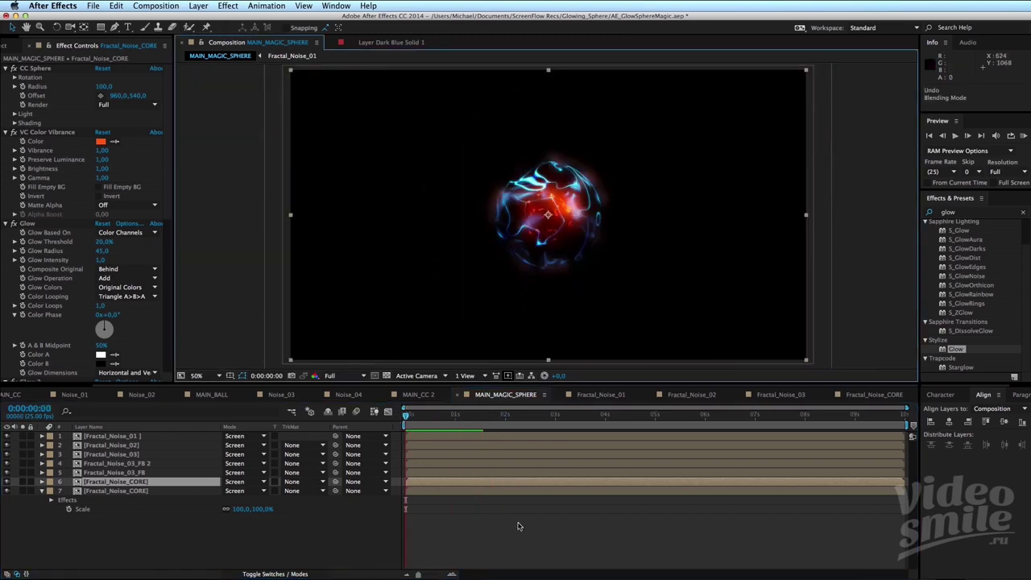
Preview the result, bring up the Project panel and move the time to frame 0:00:00:08.
click(518, 526)
key(space)
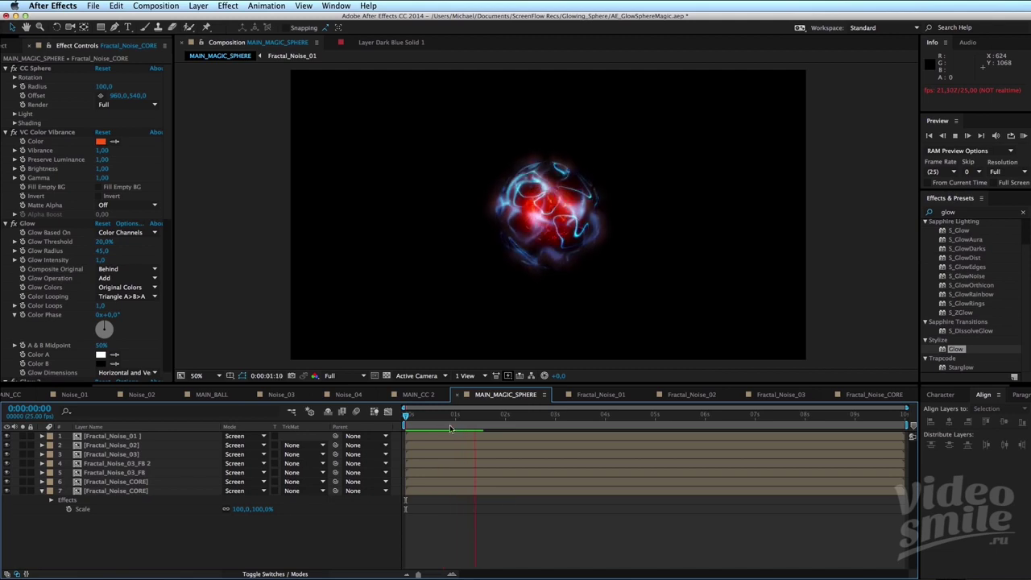
click(407, 418)
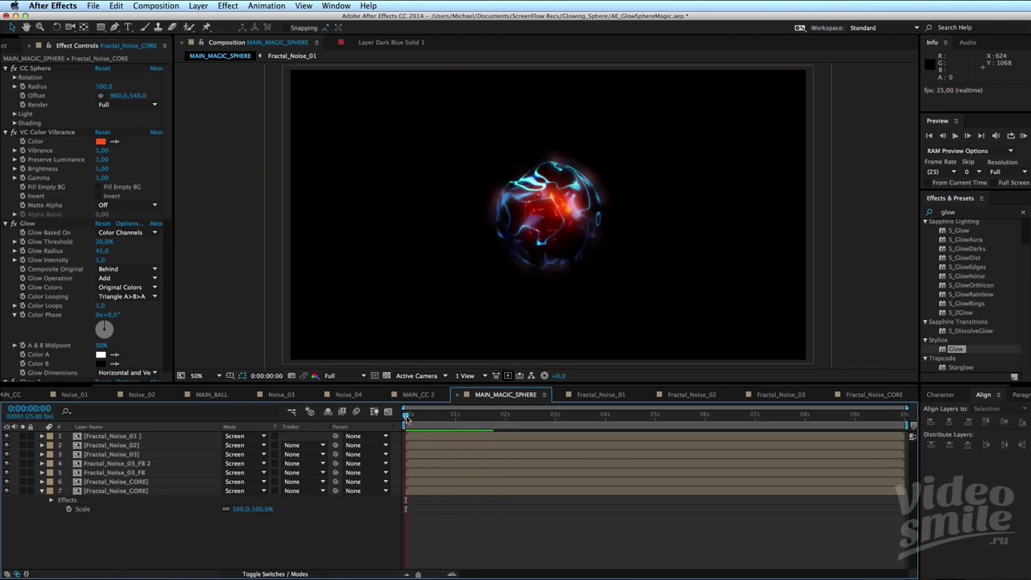
key(ctrl+0)
drag(407, 418, 421, 418)
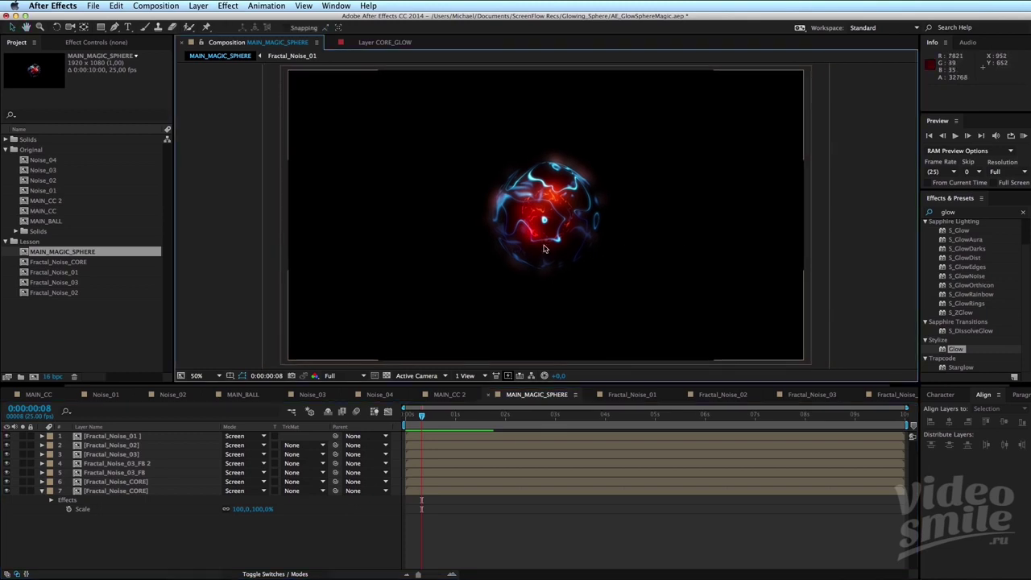
Preview the sphere animation from frame 0:00:00:21 at 100% zoom.
click(447, 418)
key(KP_0)
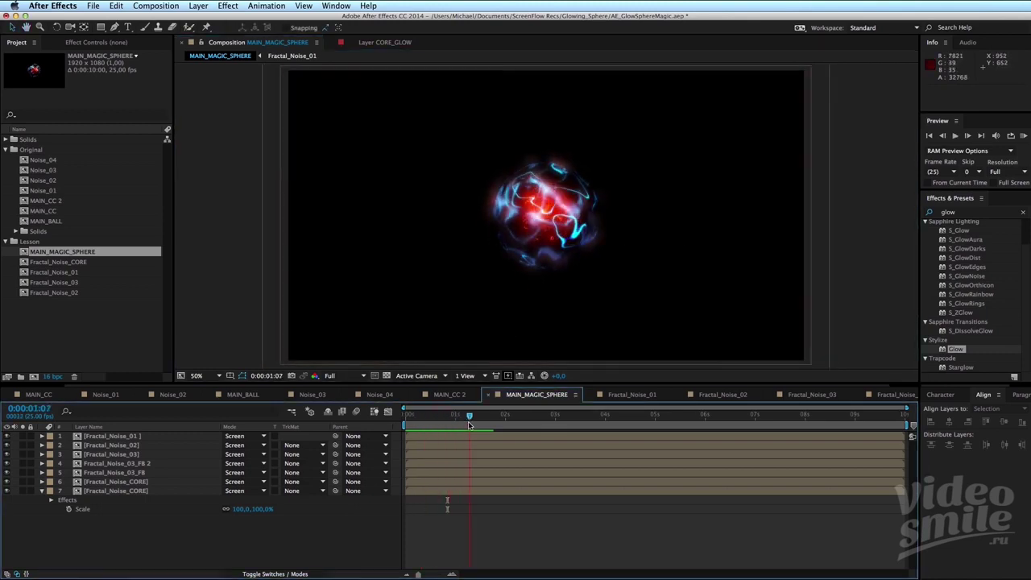
key(space)
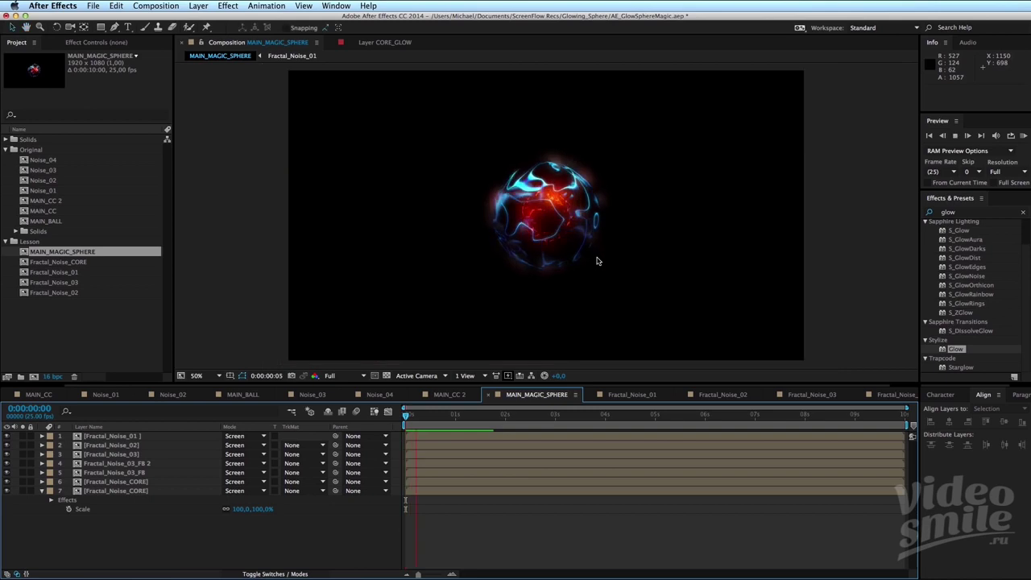
key(slash)
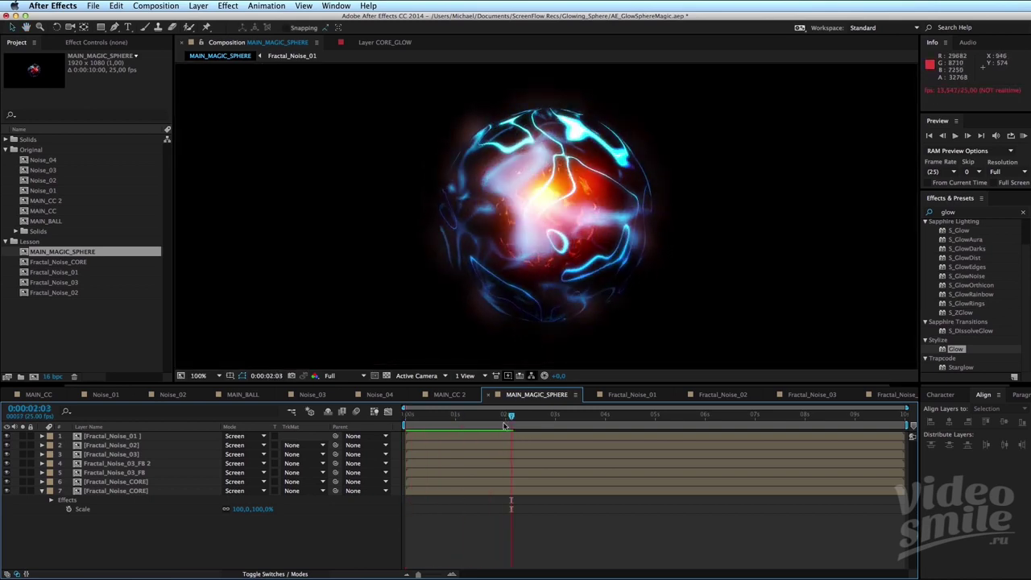
key(space)
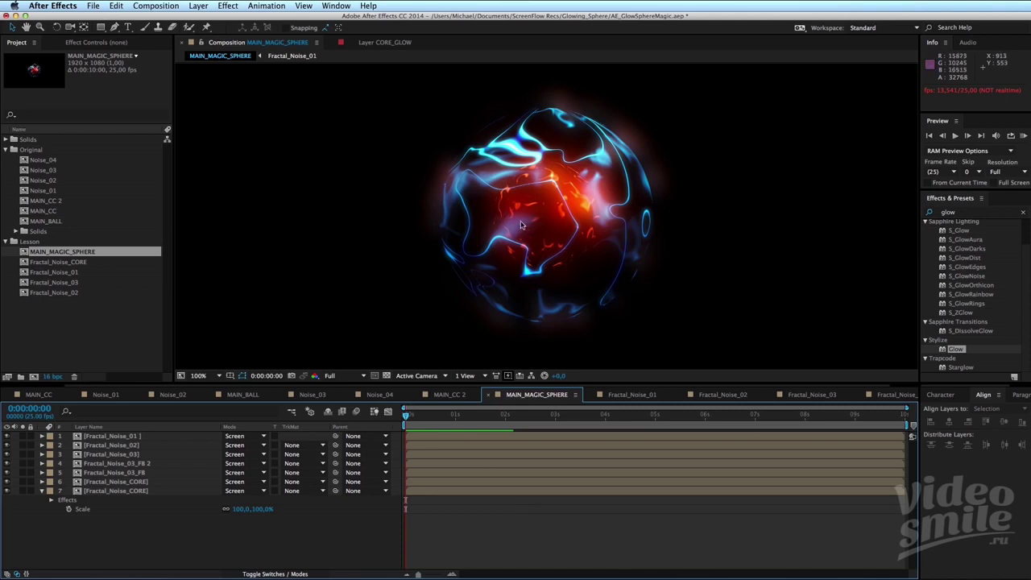
Collapse layer 7's properties and pan the view to recentre the sphere.
click(42, 491)
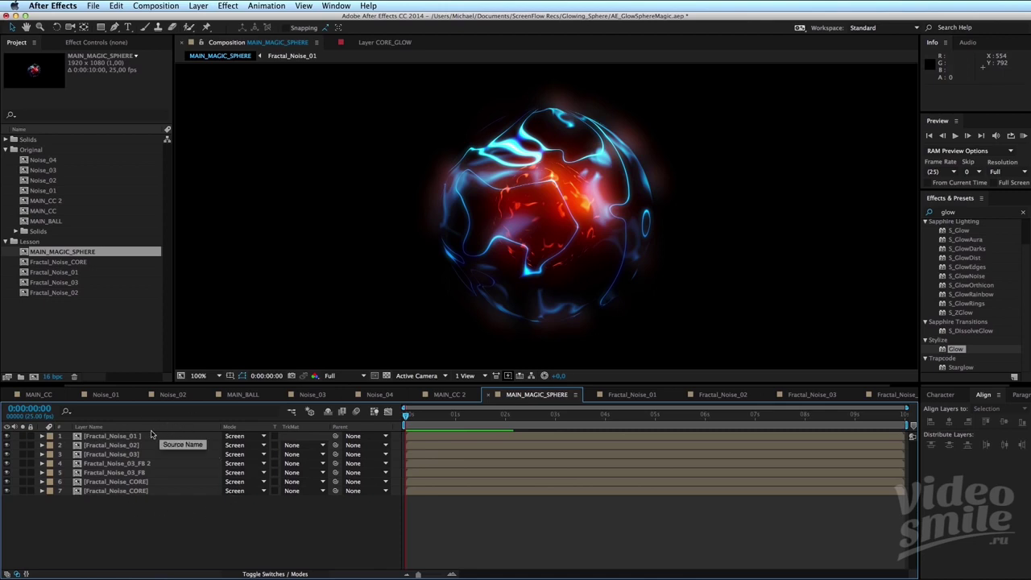
drag(541, 192, 523, 211)
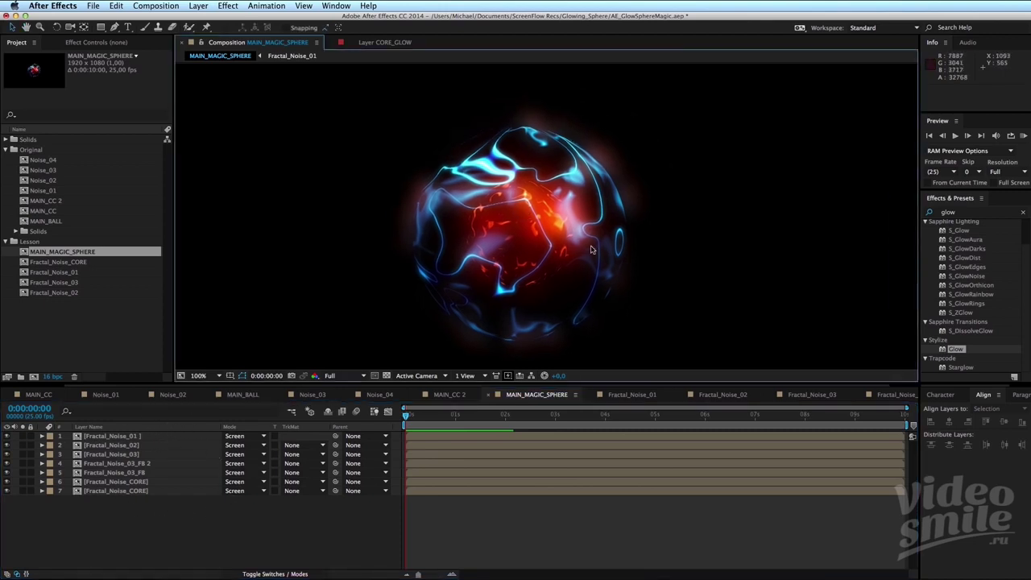
drag(604, 239, 613, 227)
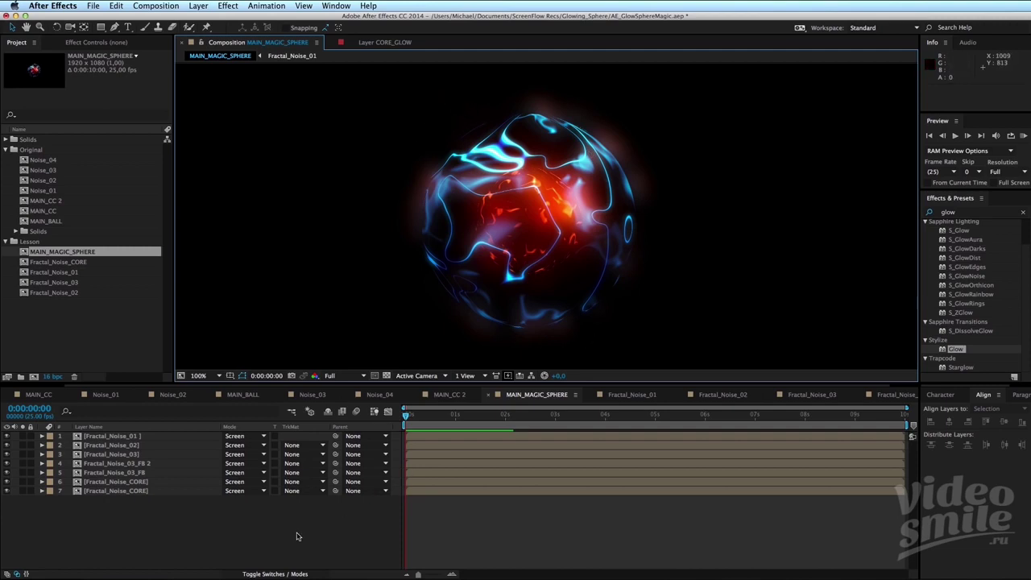
drag(469, 297, 496, 288)
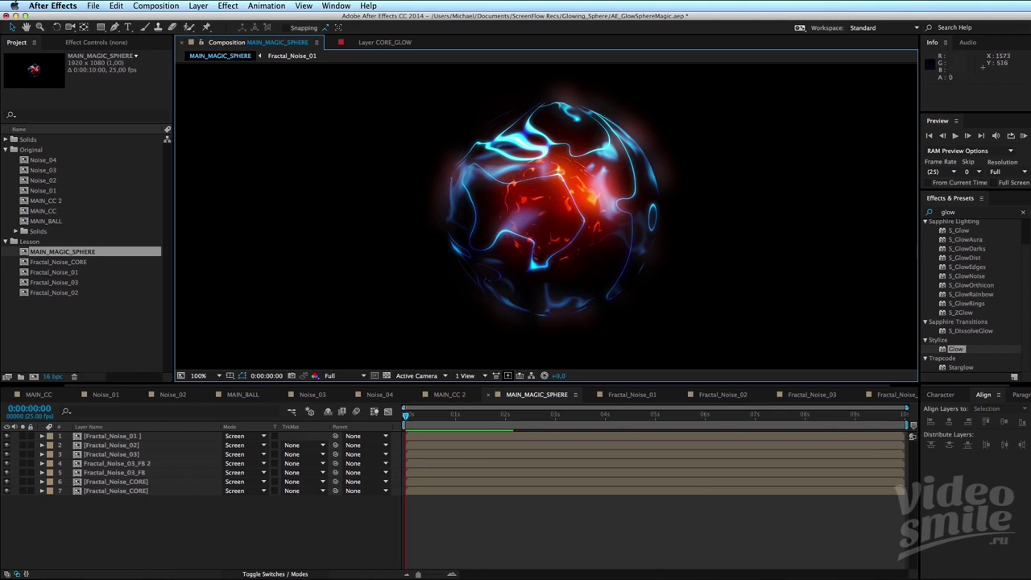
Check the PureRef reference, then start a new solid layer with Ctrl+Y.
key(super+Tab)
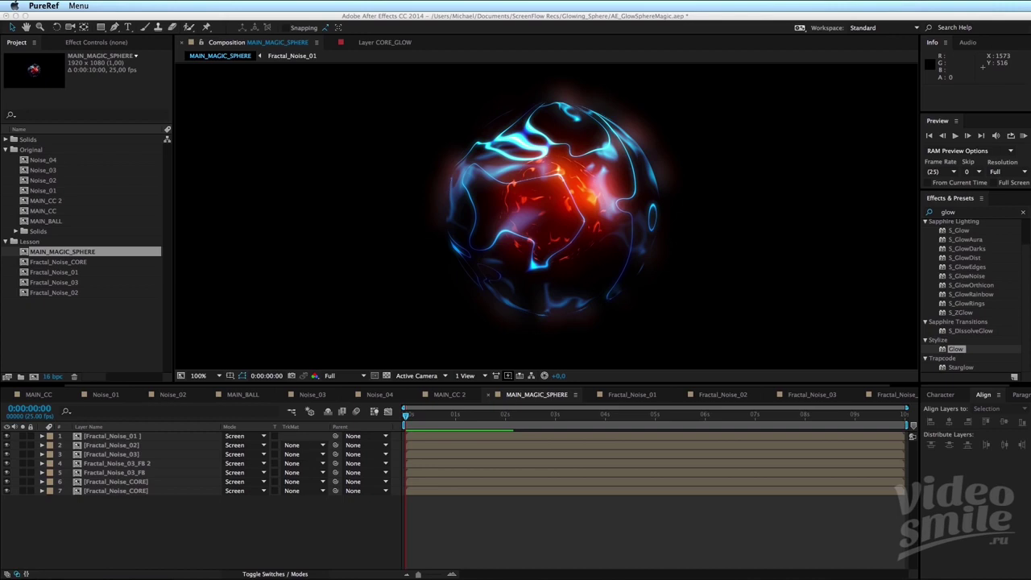
key(super+Tab)
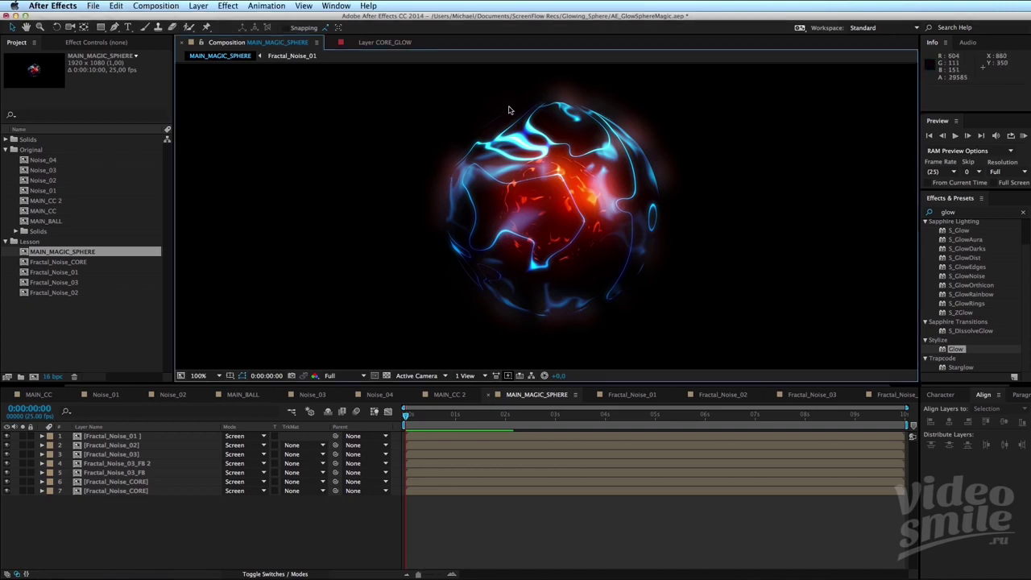
click(171, 527)
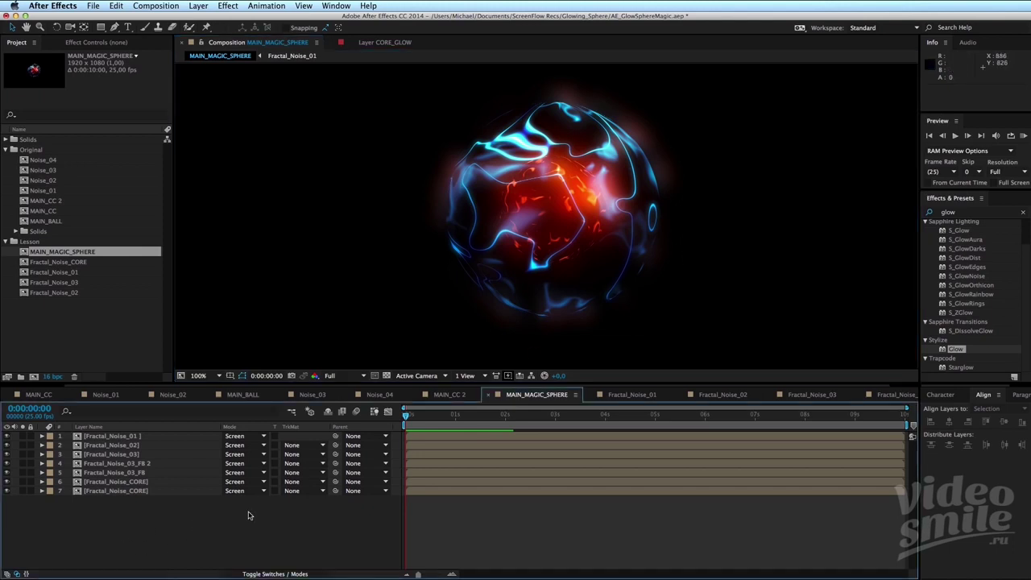
key(ctrl+y)
Create Blue Solid 1 in saturated blue (2400FF), then hide it to see the sphere.
drag(609, 195, 600, 182)
click(602, 359)
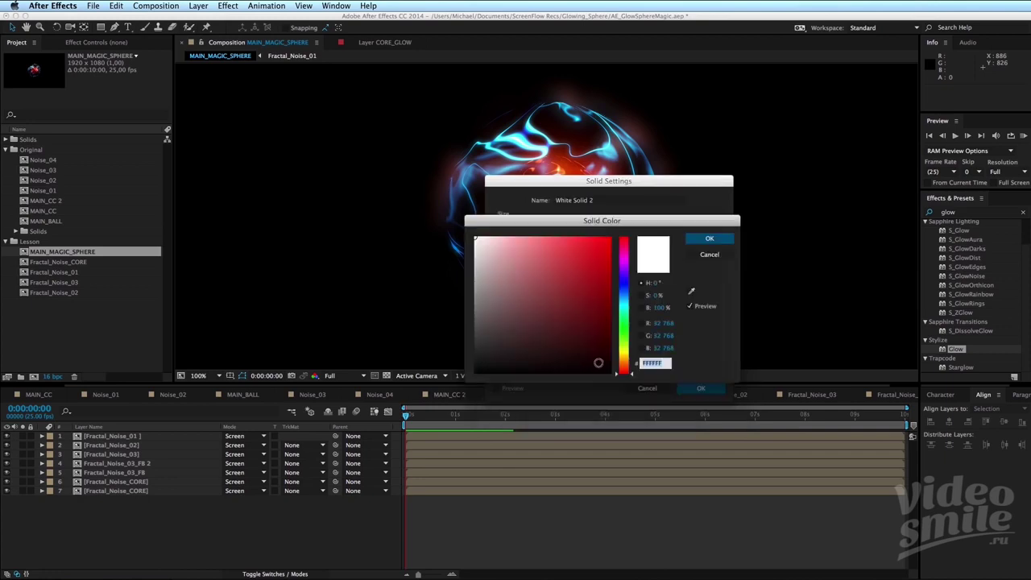
click(625, 277)
click(605, 245)
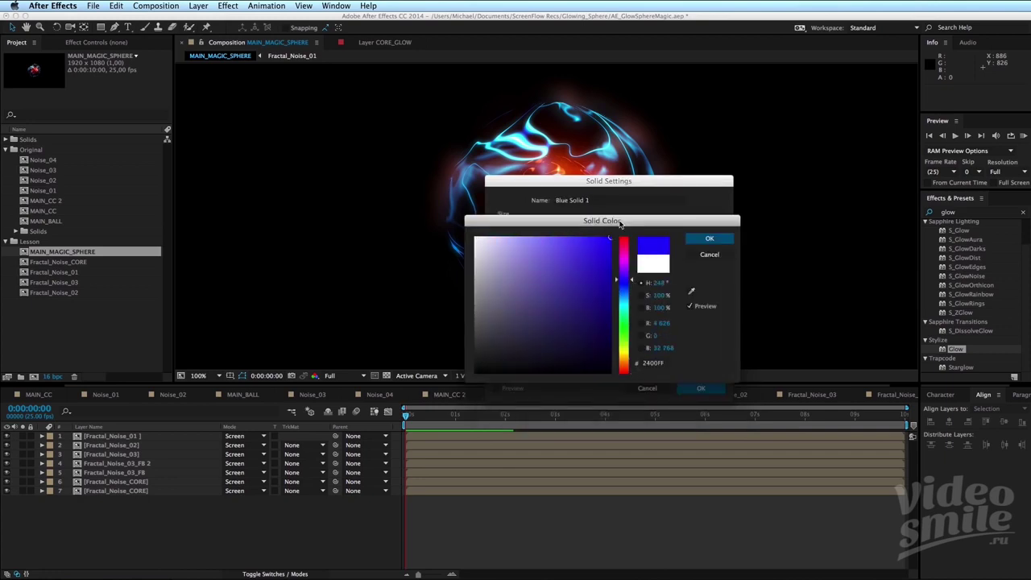
click(710, 239)
click(694, 387)
scroll(542, 169, down, 2)
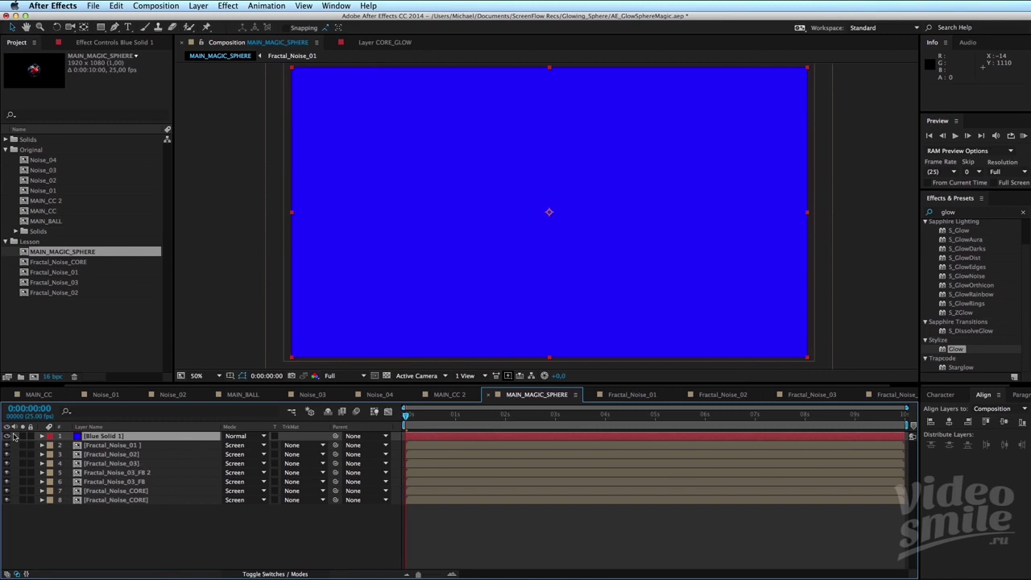
click(7, 436)
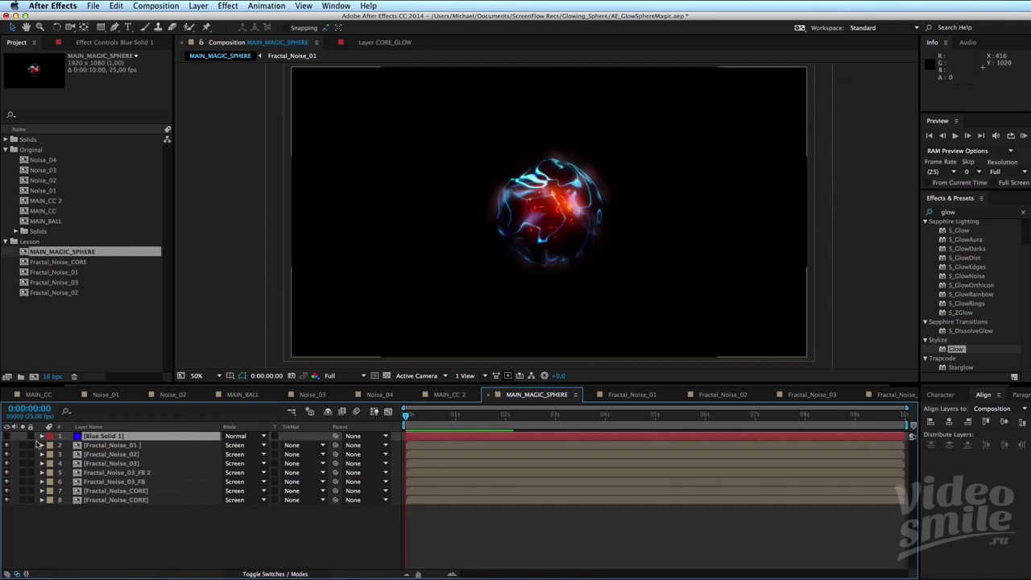
Show Blue Solid 1 and drop its opacity to 0%.
click(7, 435)
key(t)
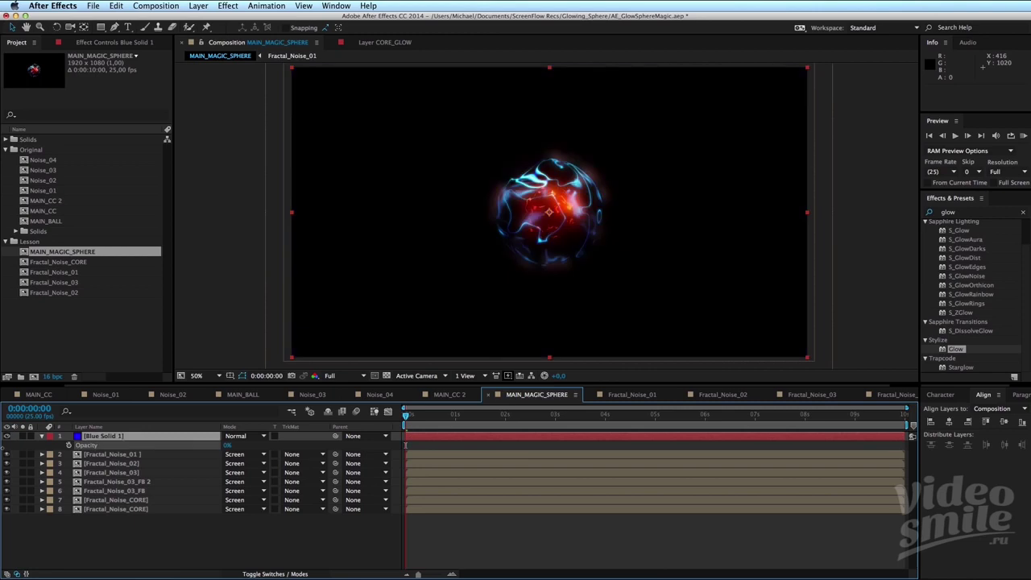
drag(227, 448, 153, 448)
scroll(552, 208, up, 2)
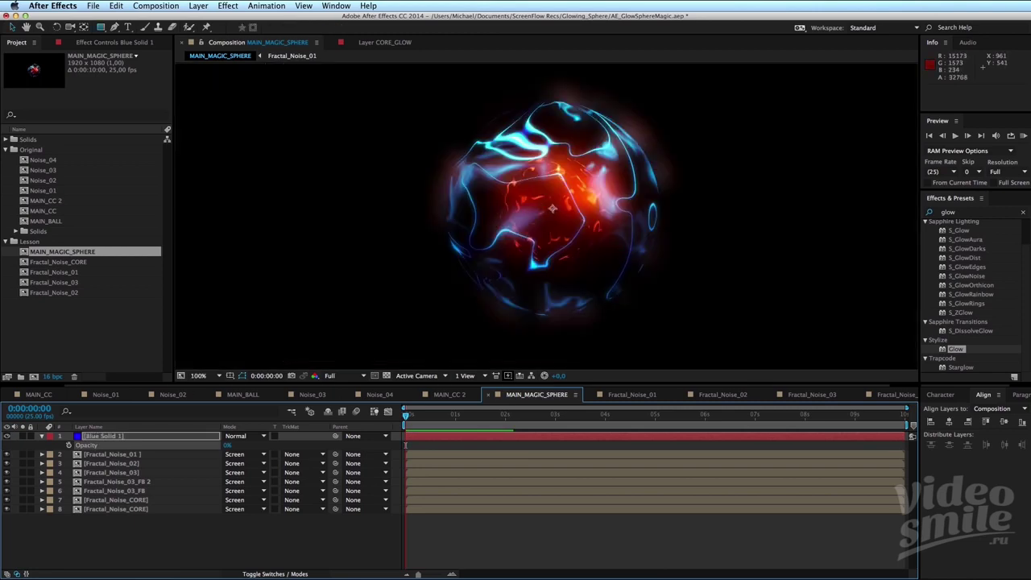
Draw an elliptical mask on Blue Solid 1 fitted to the sphere's outline.
drag(553, 207, 553, 208)
key(ctrl+z)
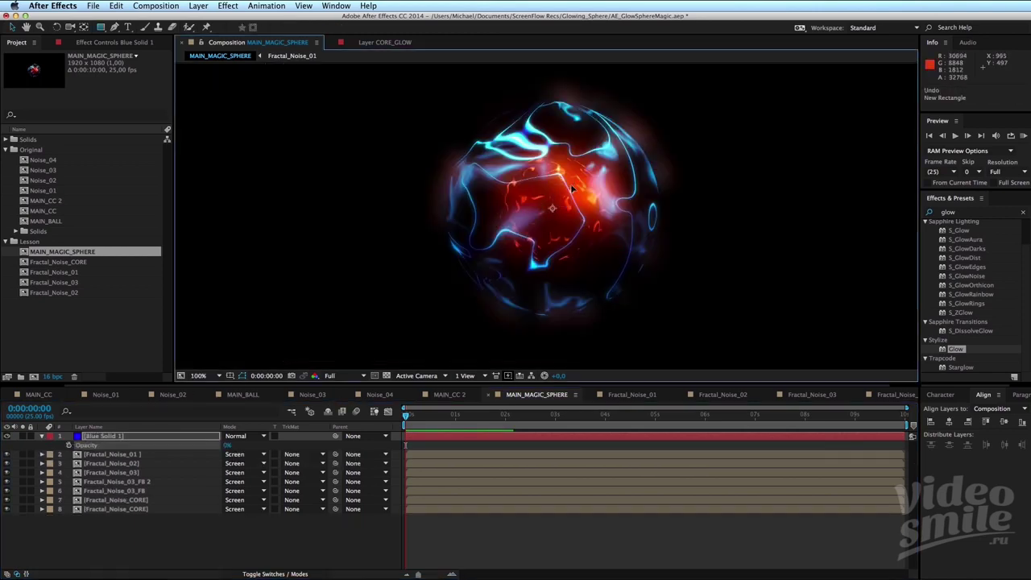
key(q)
drag(552, 207, 645, 101)
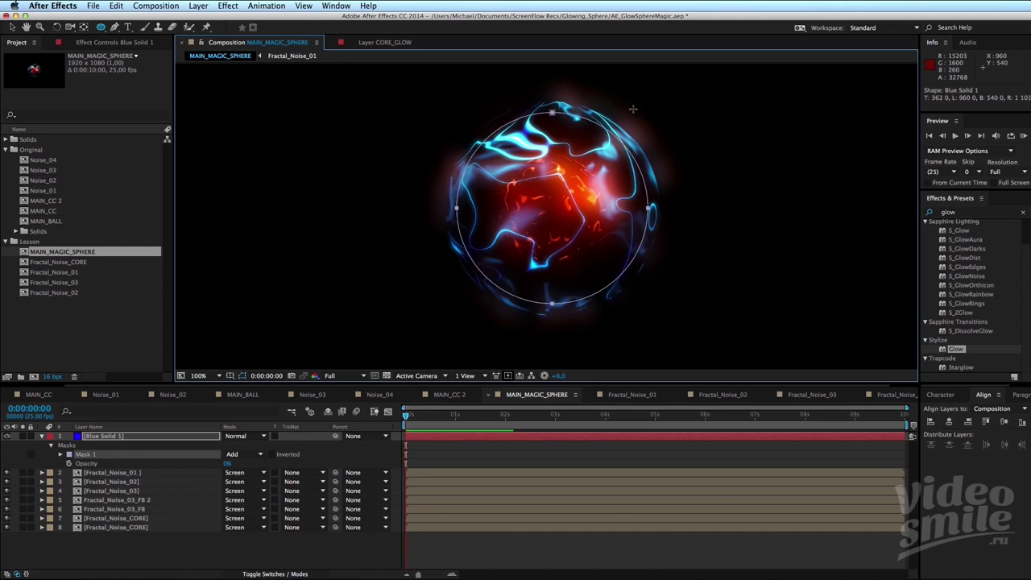
drag(642, 100, 642, 101)
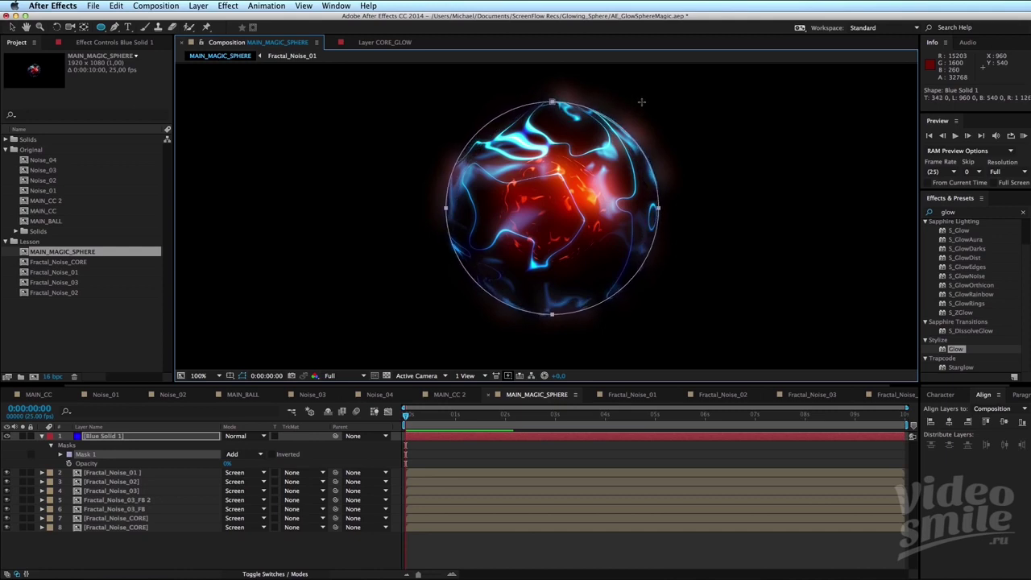
Raise Blue Solid 1's opacity back to 100% and reselect the layer.
click(103, 436)
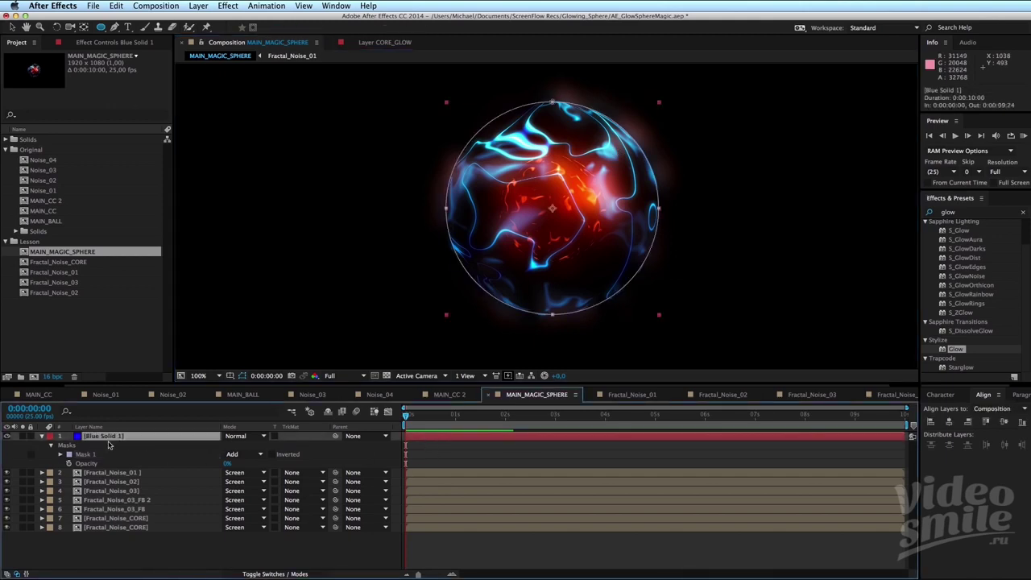
key(t)
drag(230, 446, 354, 435)
click(482, 536)
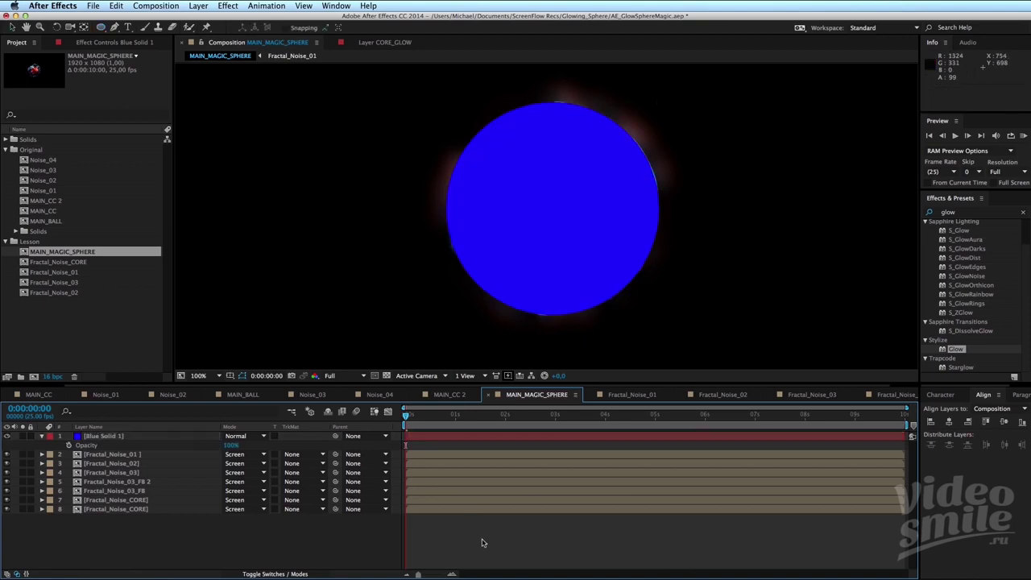
click(475, 440)
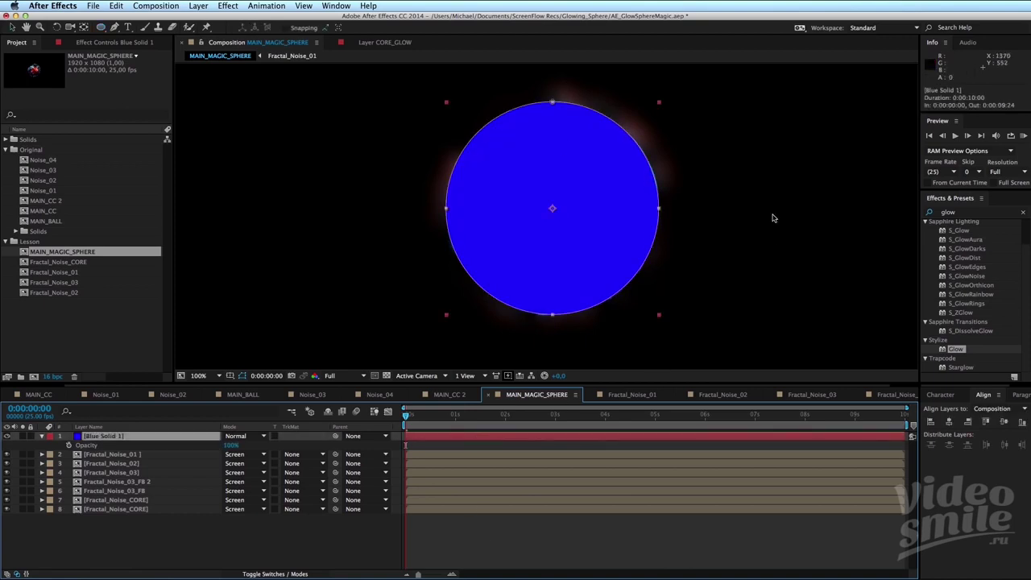
click(964, 212)
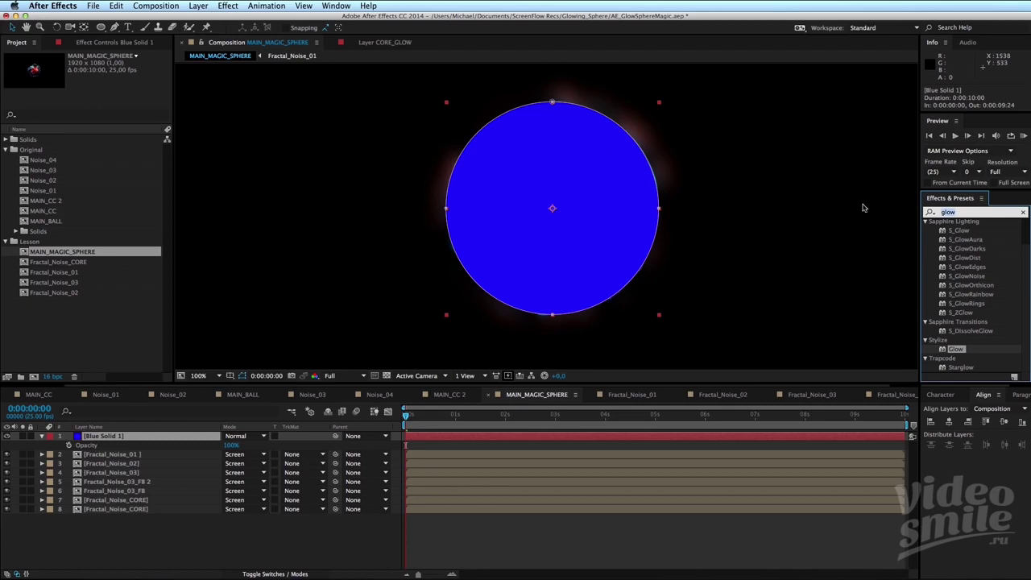
Apply Gradient Ramp to Blue Solid 1 and set its Ramp Shape to Radial.
text(gradient)
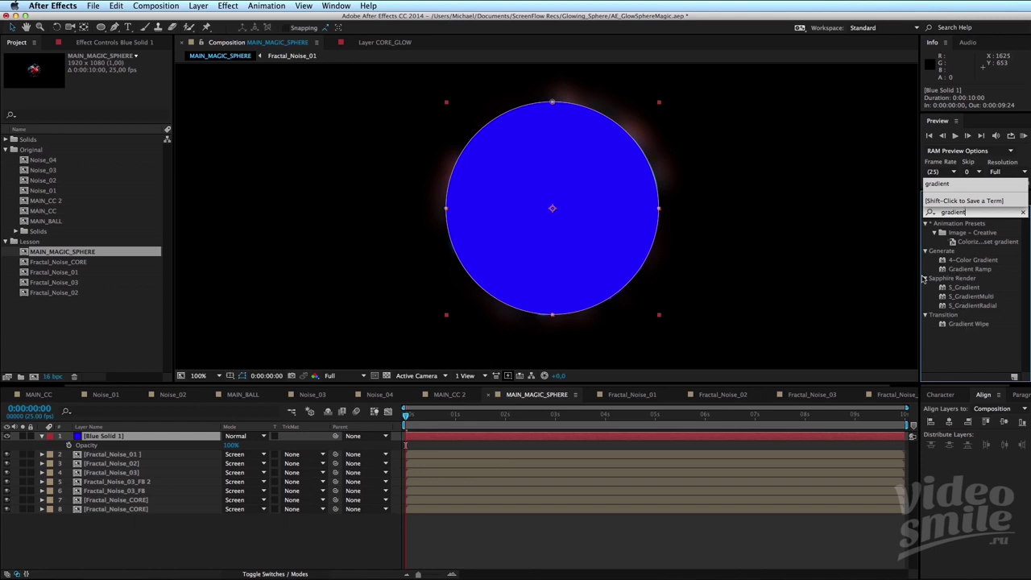
drag(970, 269, 451, 440)
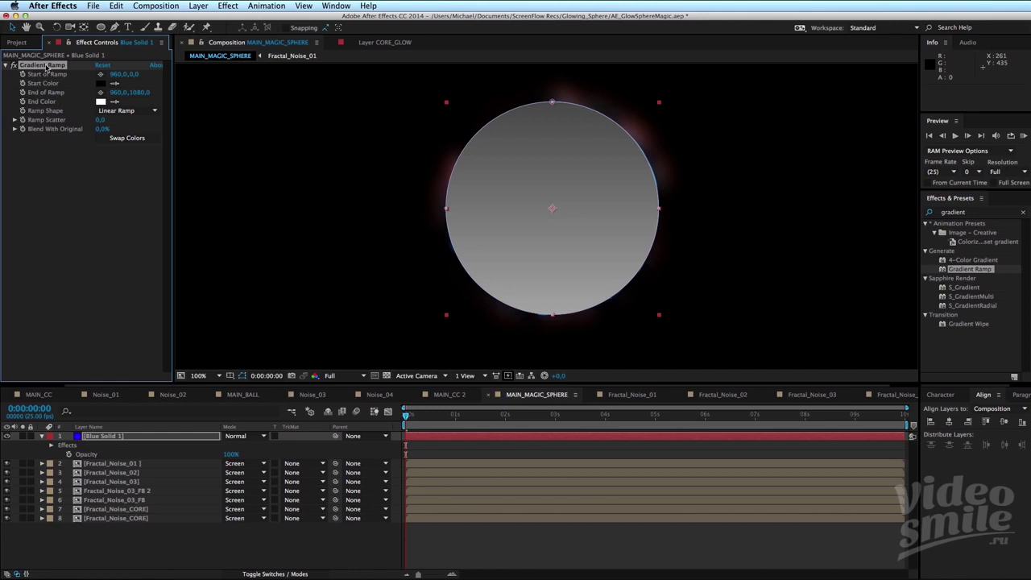
click(113, 112)
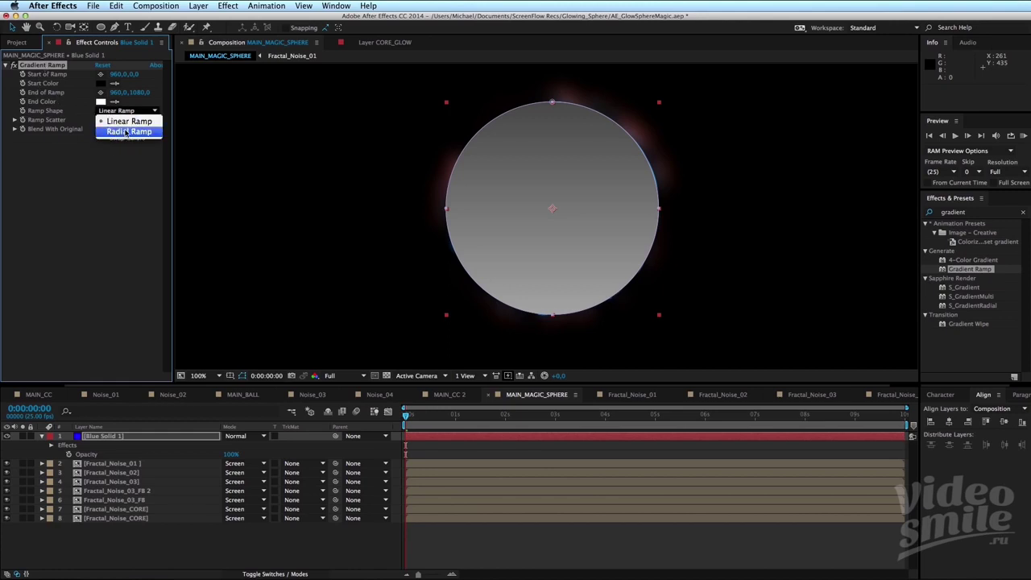
click(125, 133)
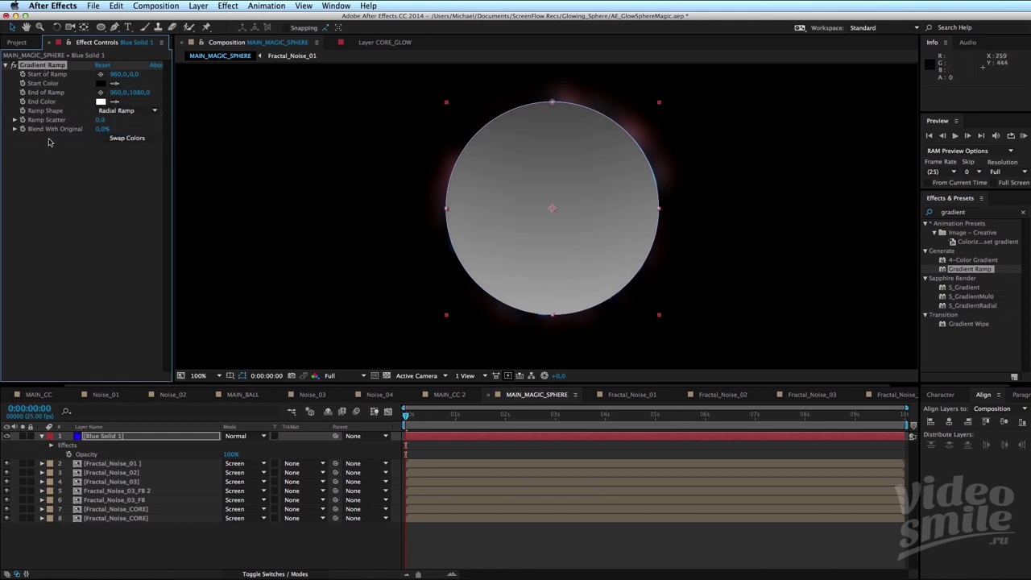
Place the ramp start at the sphere's centre and the end below it, then swap colours.
key(comma)
key(comma)
key(comma)
drag(548, 286, 548, 219)
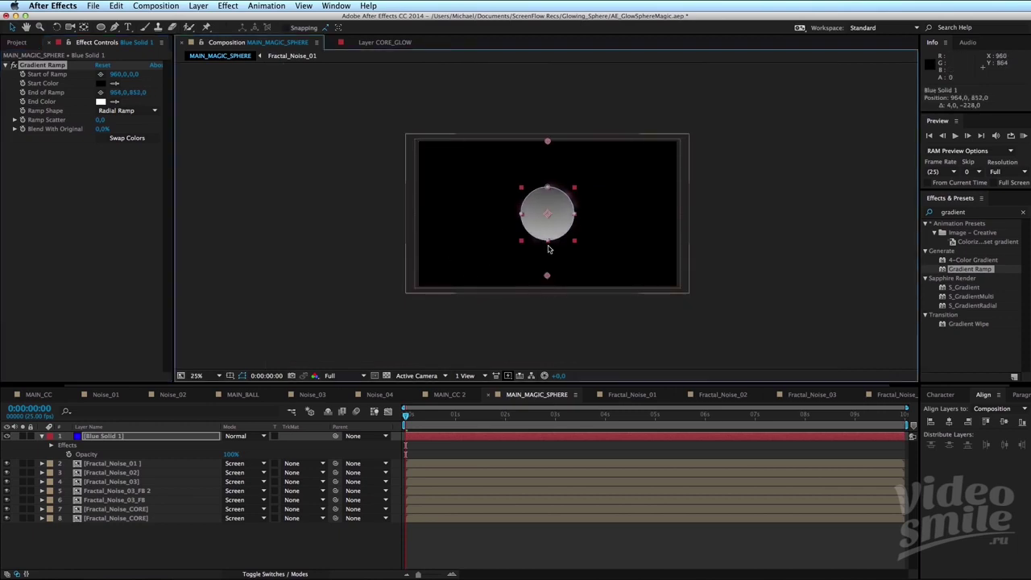
drag(543, 174, 553, 260)
key(period)
drag(545, 199, 548, 212)
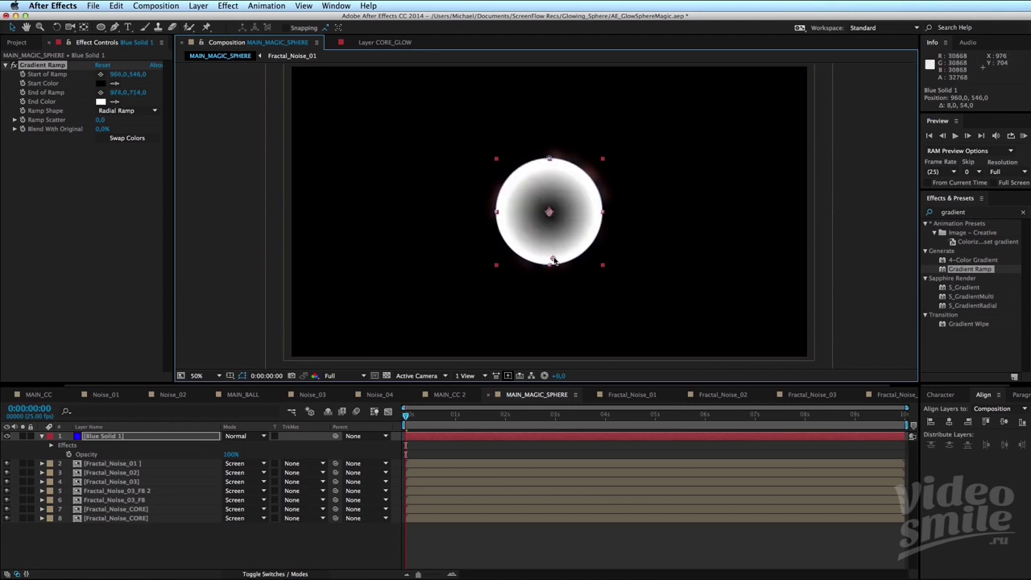
drag(552, 260, 549, 270)
click(126, 137)
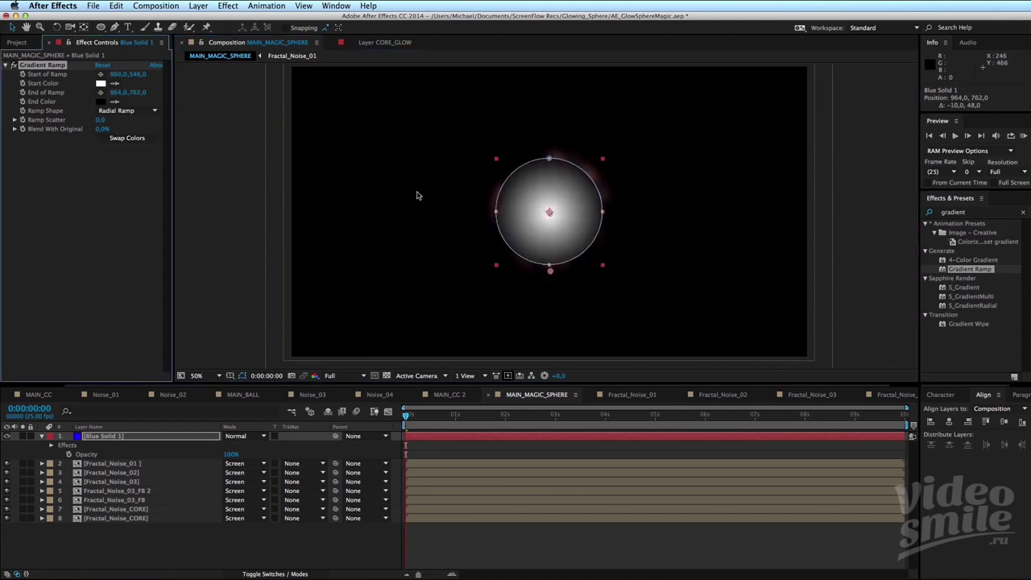
Fine-tune the ramp points to start at 962,542 and end at 954,822.
drag(550, 214, 551, 211)
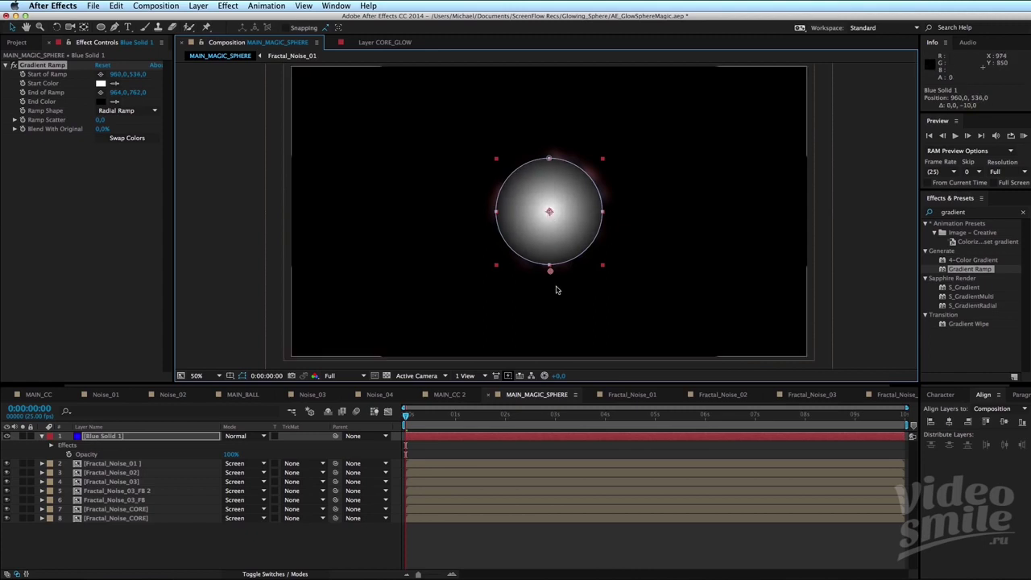
drag(550, 274, 551, 277)
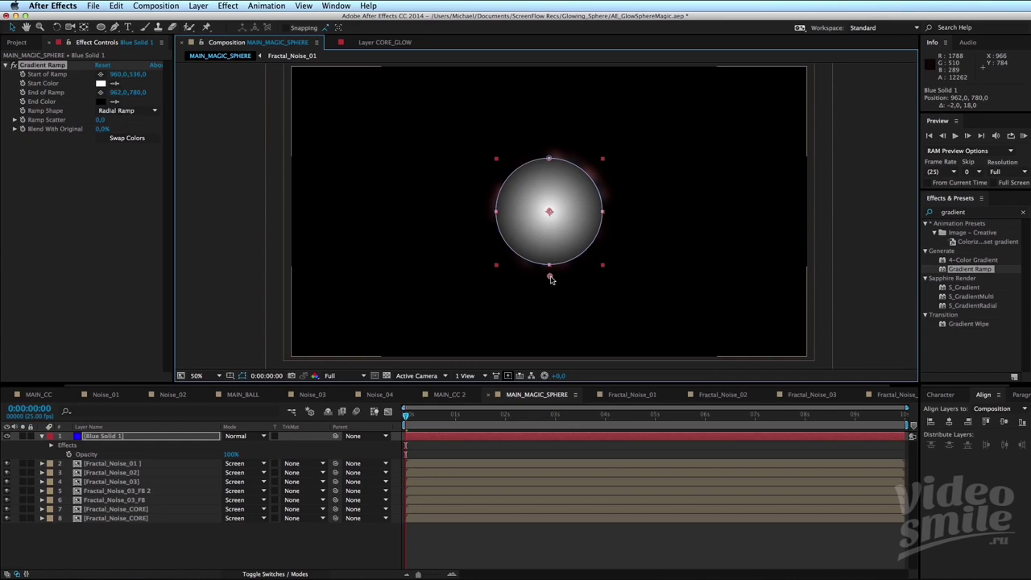
drag(551, 279, 547, 290)
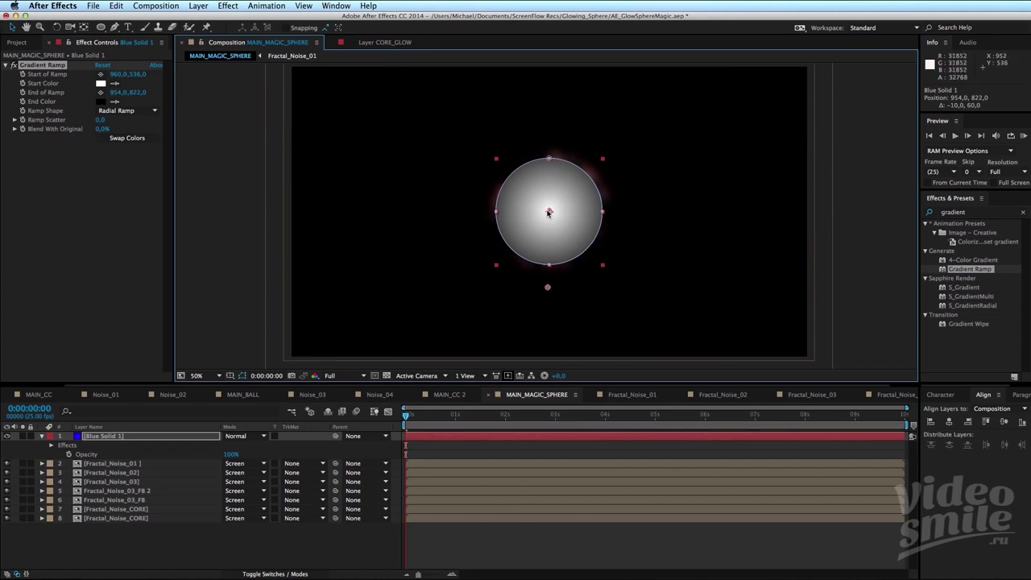
drag(549, 212, 548, 215)
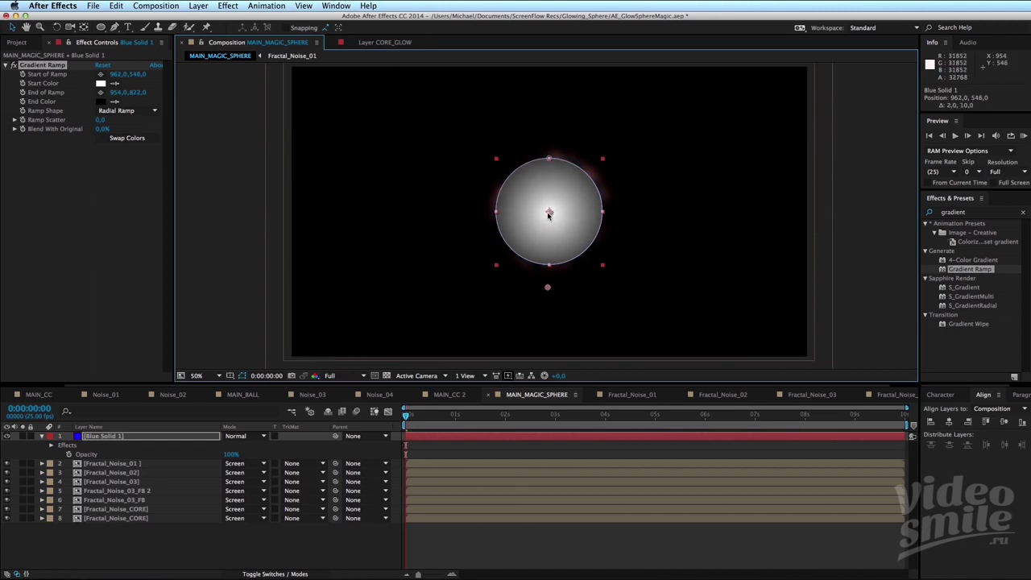
key(slash)
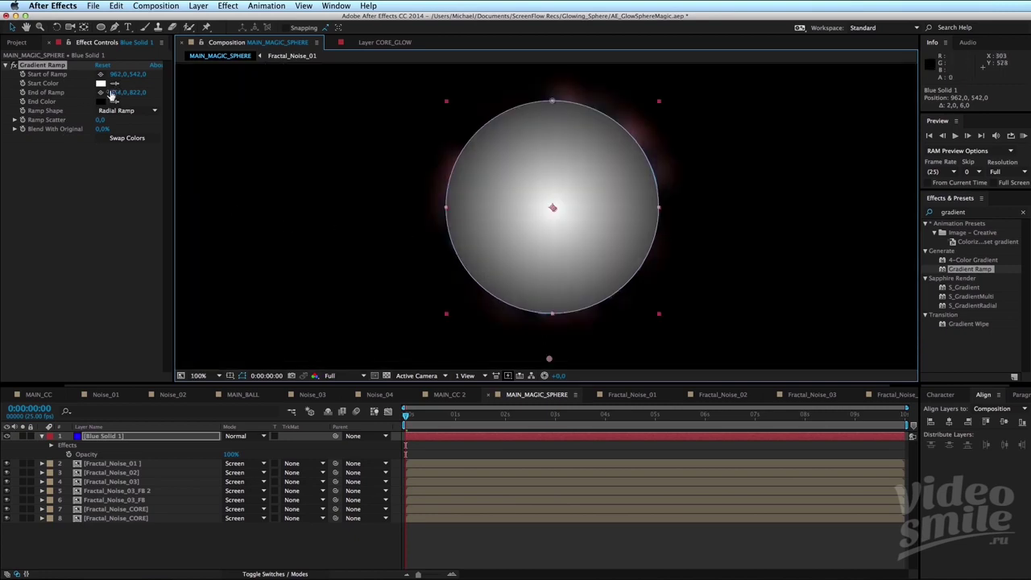
Set the gradient's start colour to a light cyan-blue.
click(100, 83)
mouse_move(570, 221)
mouse_down()
mouse_move(544, 221)
mouse_move(536, 238)
mouse_up()
click(598, 291)
click(558, 239)
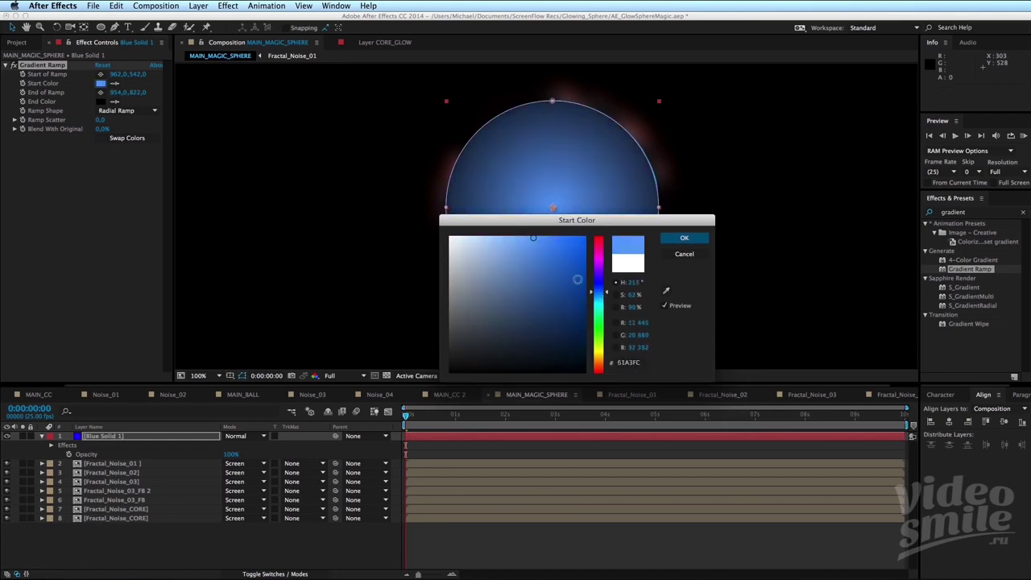
drag(598, 301, 600, 296)
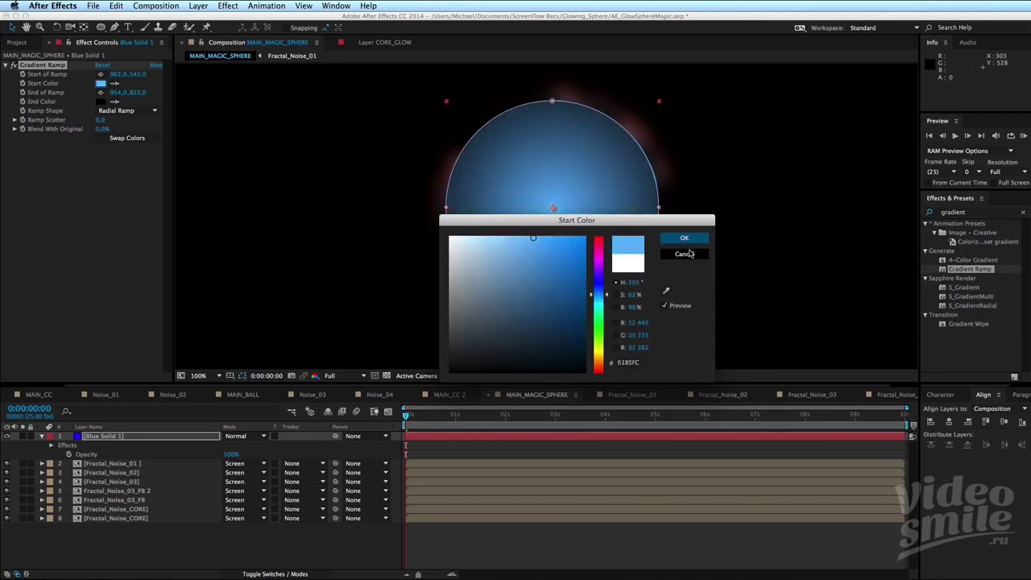
click(684, 237)
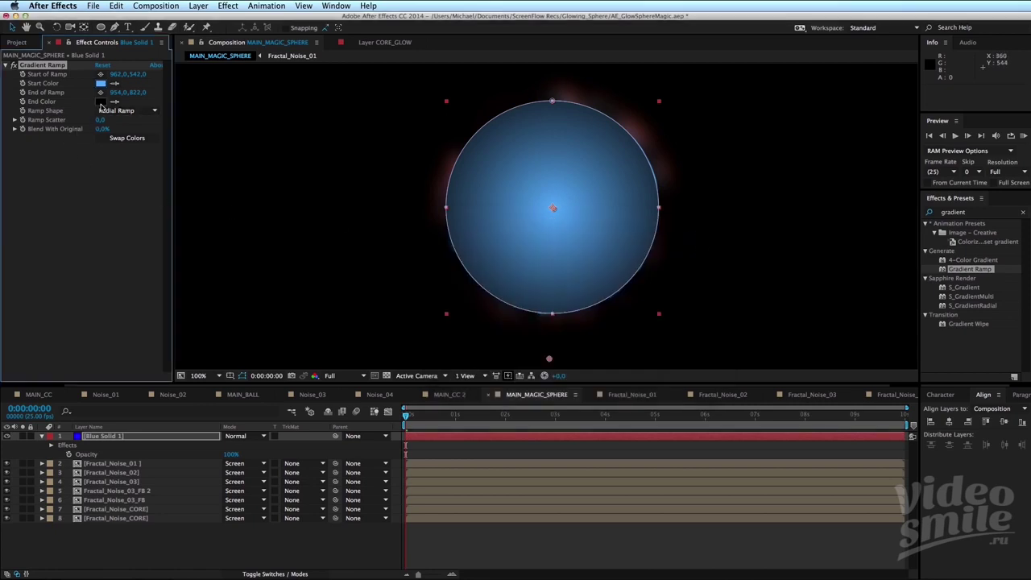
Set the gradient's end colour to magenta (A02F54).
click(100, 101)
click(602, 276)
mouse_move(602, 277)
mouse_down()
mouse_move(605, 263)
mouse_move(500, 246)
mouse_move(538, 299)
mouse_move(546, 289)
mouse_up()
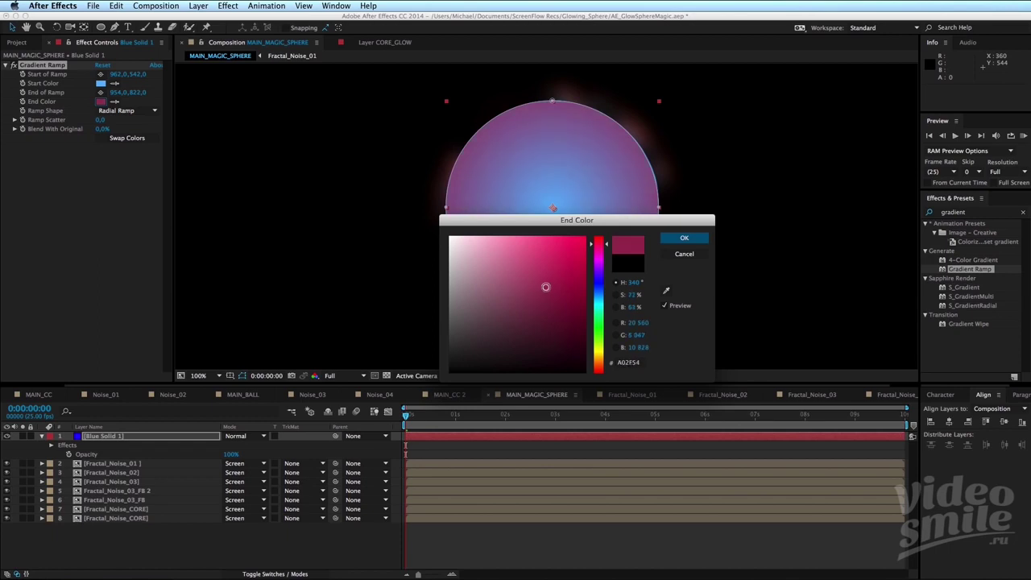
click(676, 240)
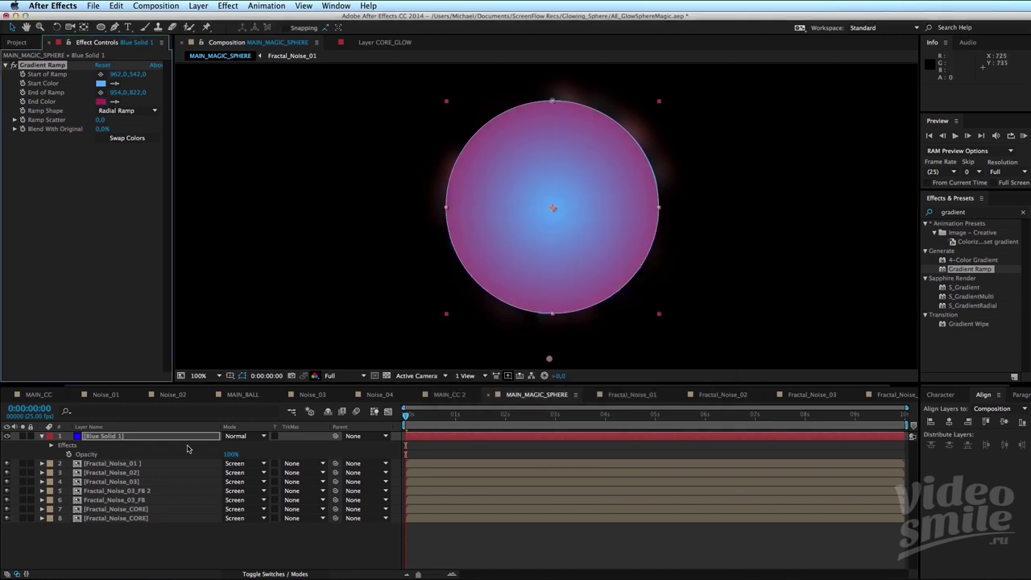
click(256, 435)
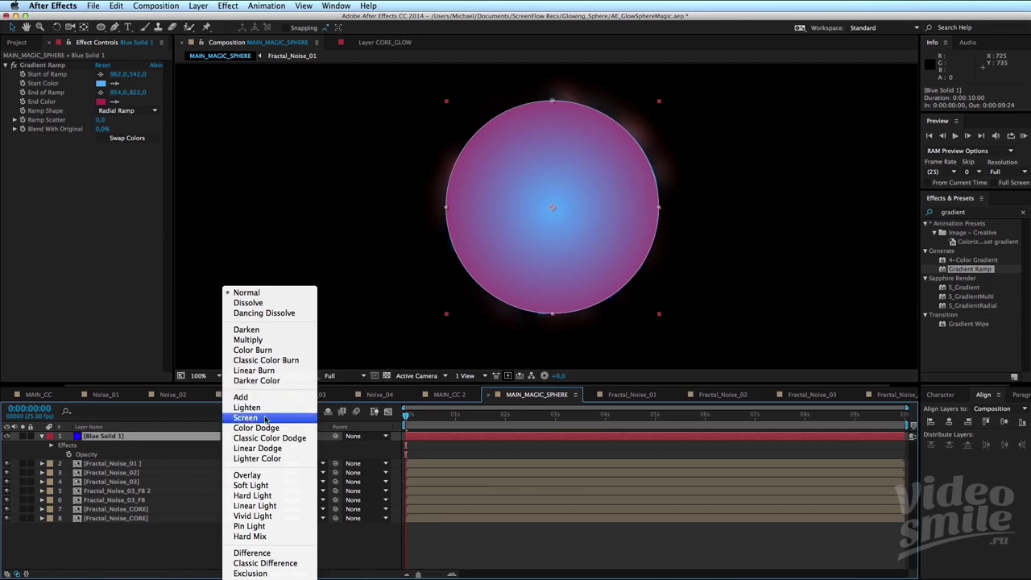
Set Blue Solid 1 to Screen mode and move it to the bottom of the stack.
click(265, 419)
key(comma)
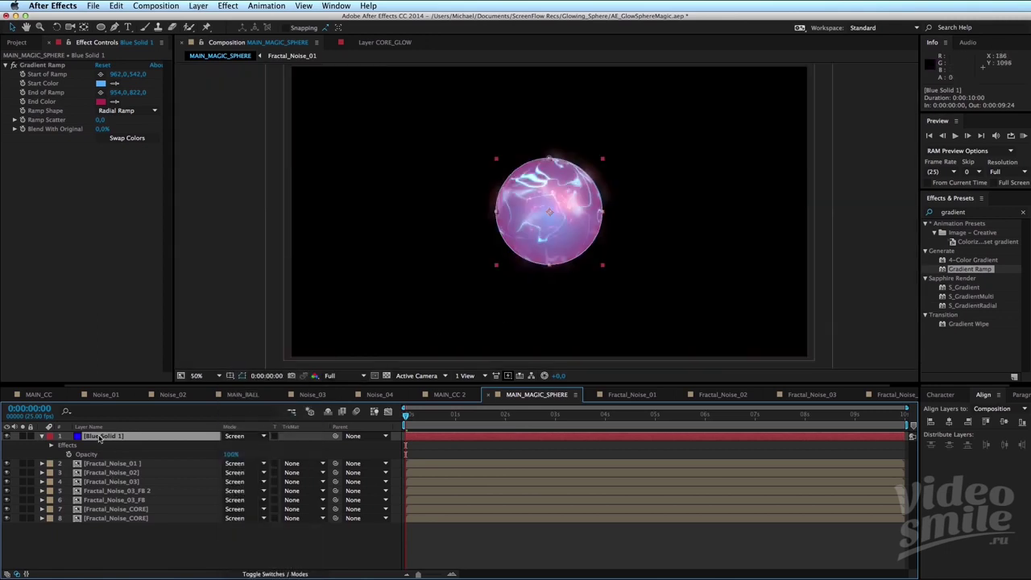
drag(99, 437, 107, 525)
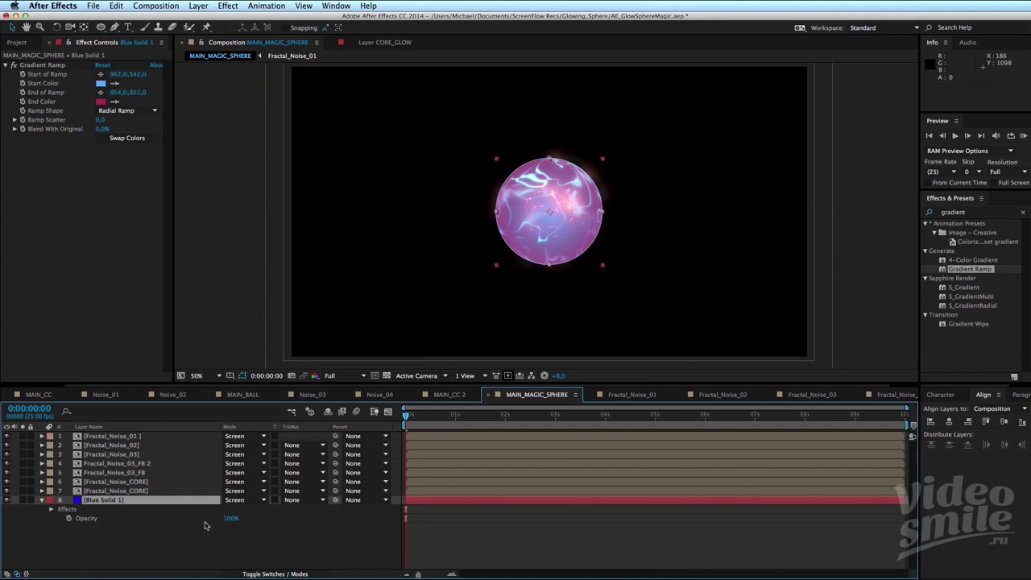
key(period)
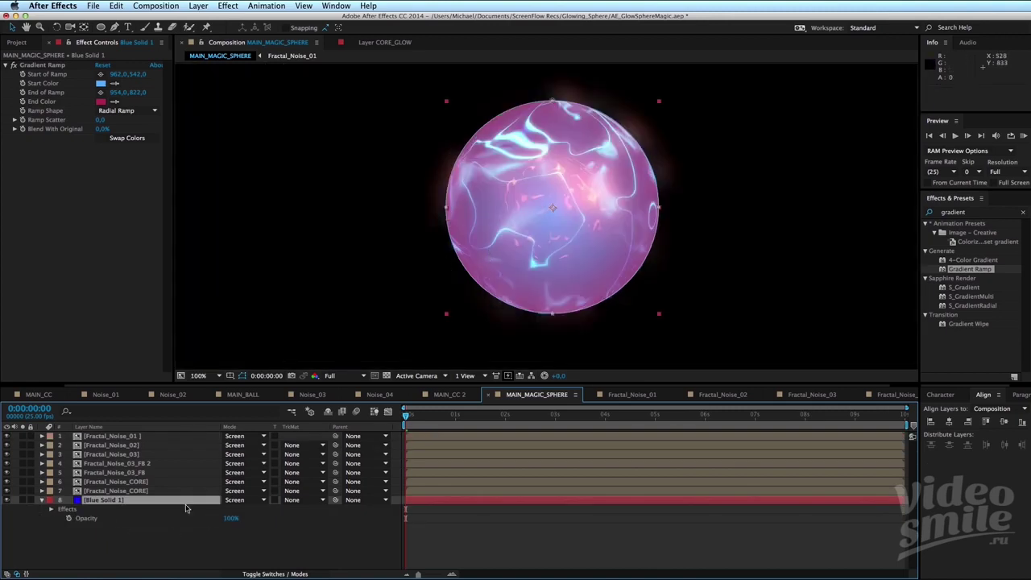
Feather Blue Solid 1's mask to 70 px and start lowering its opacity.
key(m)
key(m)
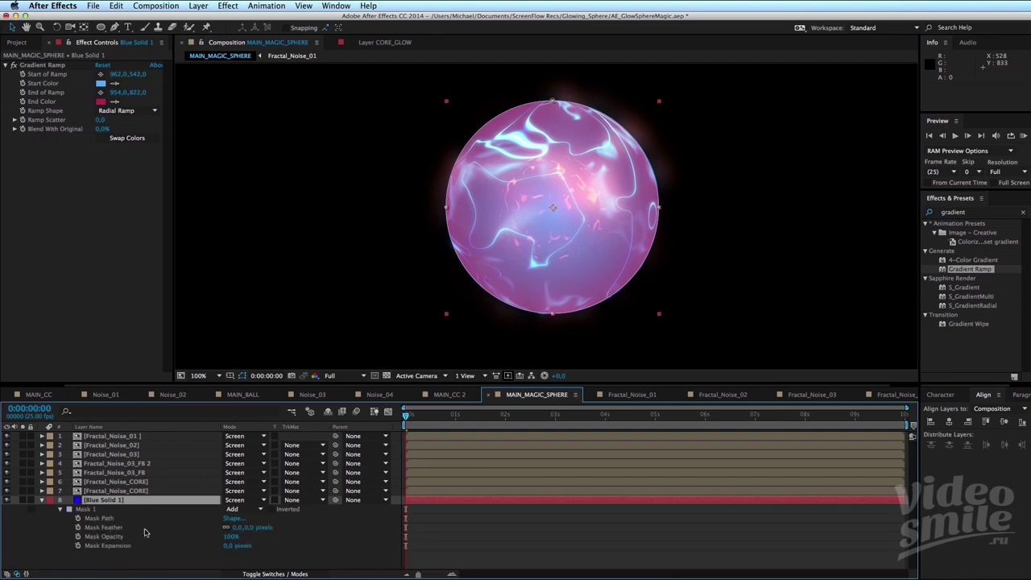
drag(238, 528, 342, 532)
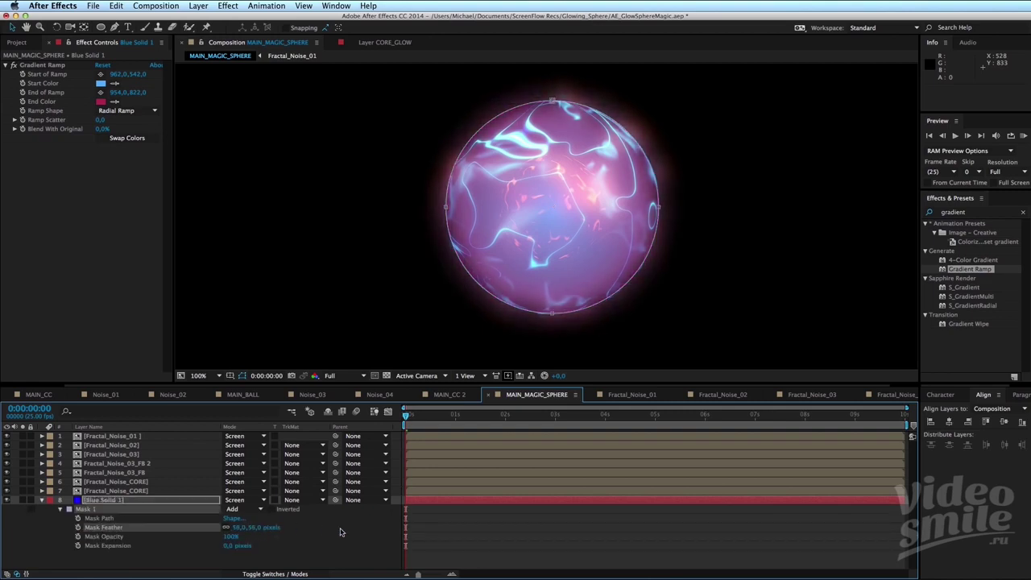
drag(243, 535, 249, 537)
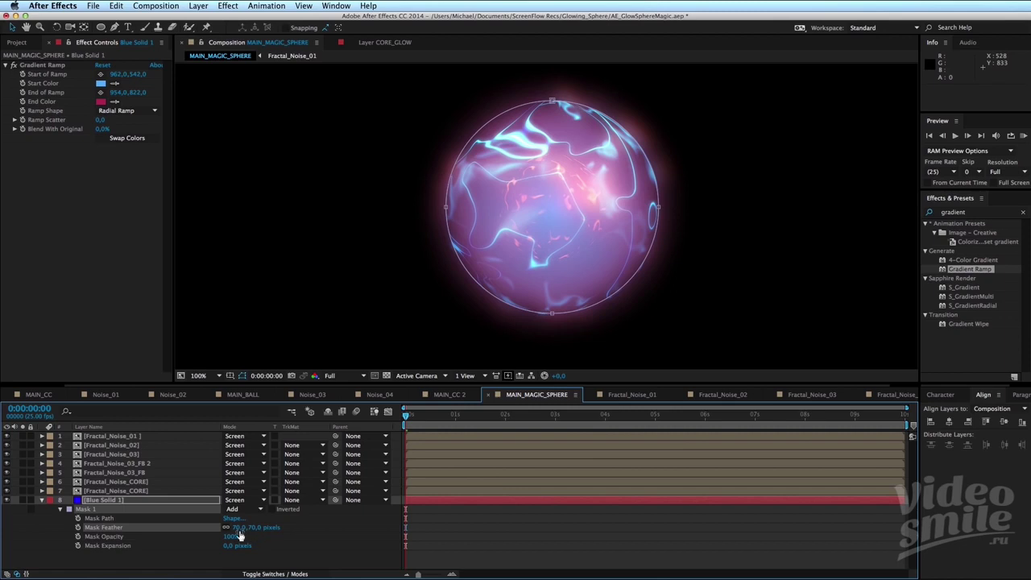
click(131, 501)
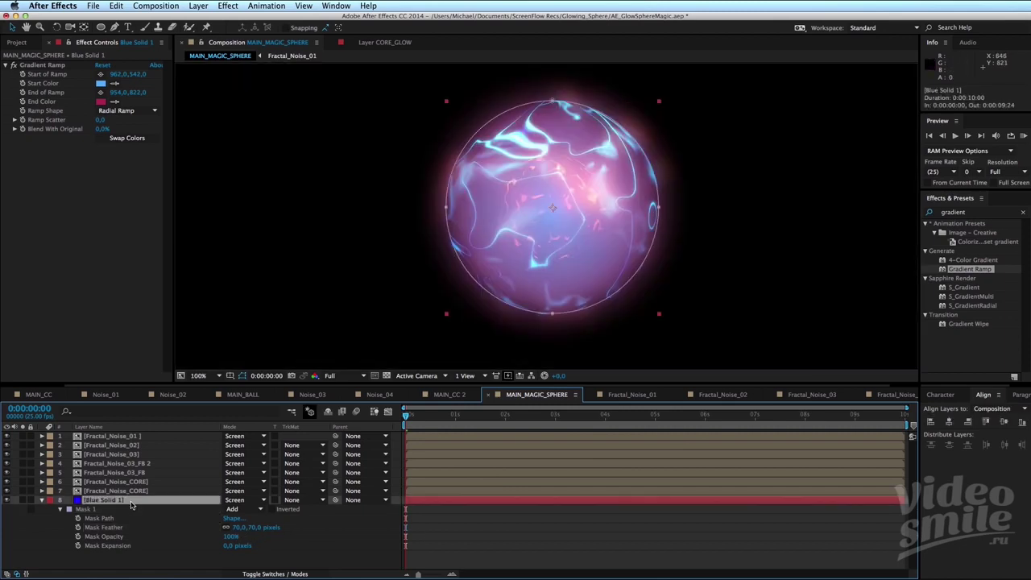
key(t)
key(space)
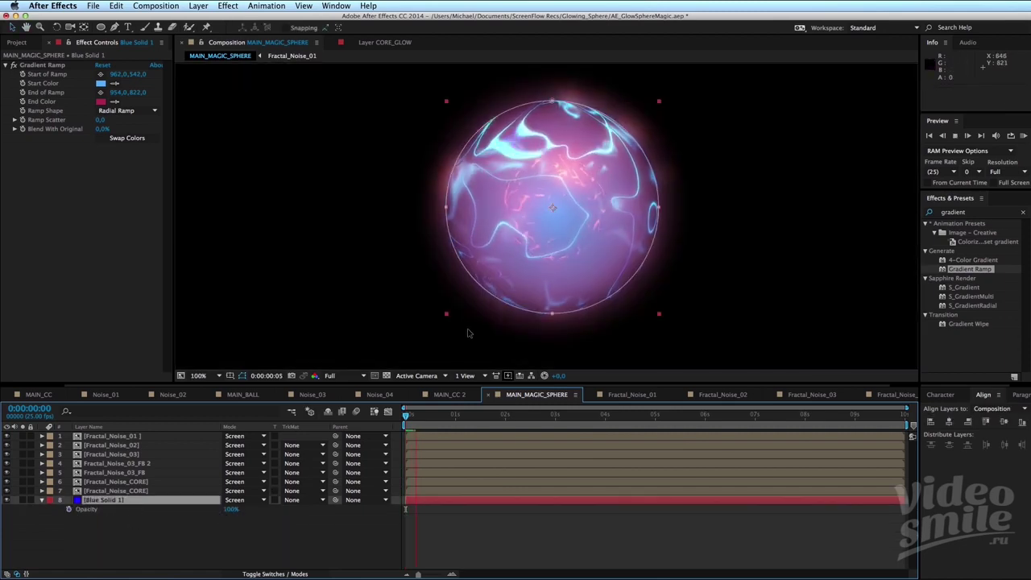
drag(230, 514, 228, 515)
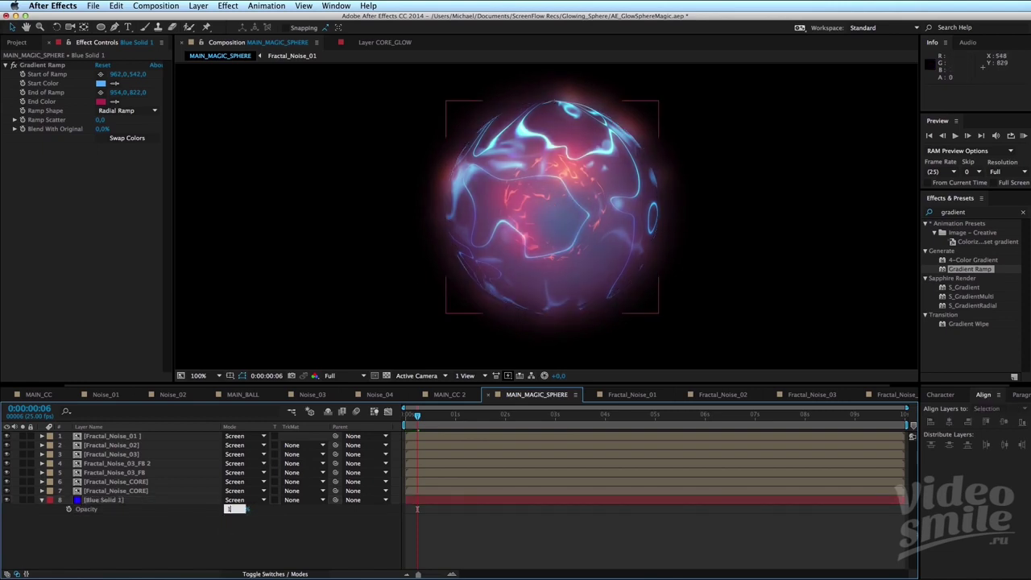
Confirm the lowered opacity and toggle Blue Solid 1 on and off to compare the tint.
text(0)
key(Return)
click(141, 552)
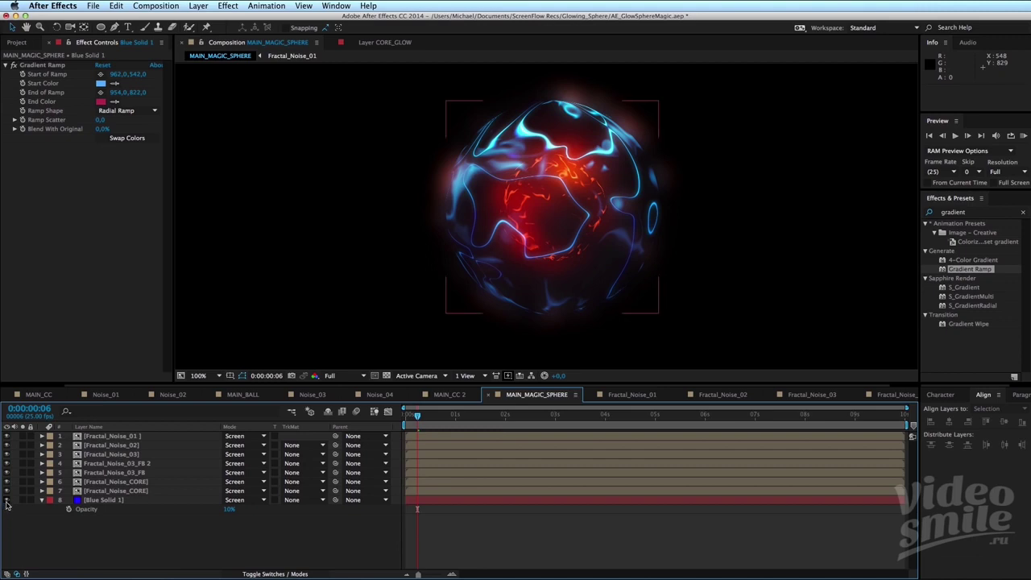
click(7, 503)
click(7, 500)
click(7, 500)
click(7, 500)
click(6, 500)
click(7, 500)
scroll(545, 311, down, 3)
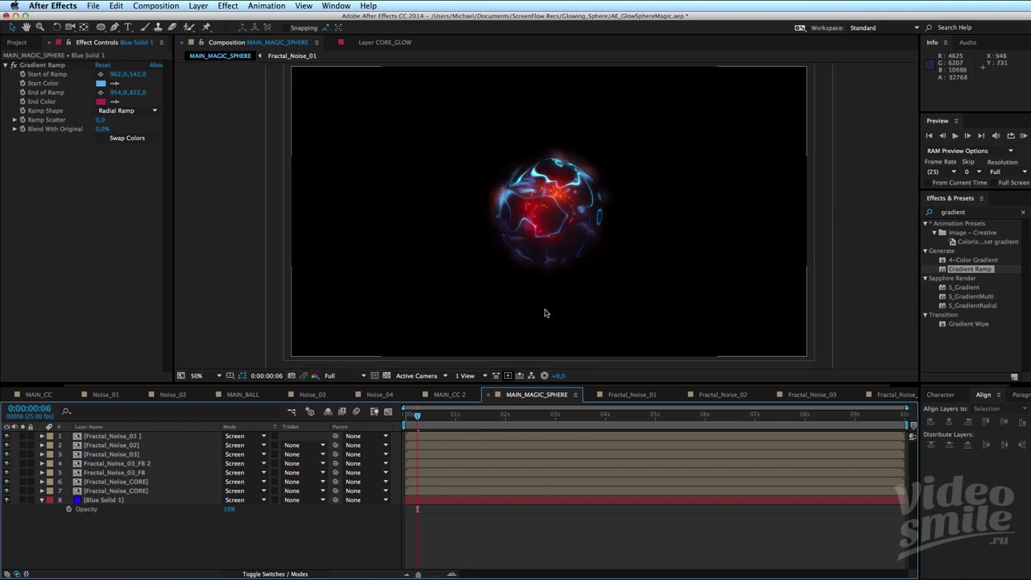
scroll(545, 311, up, 3)
key(space)
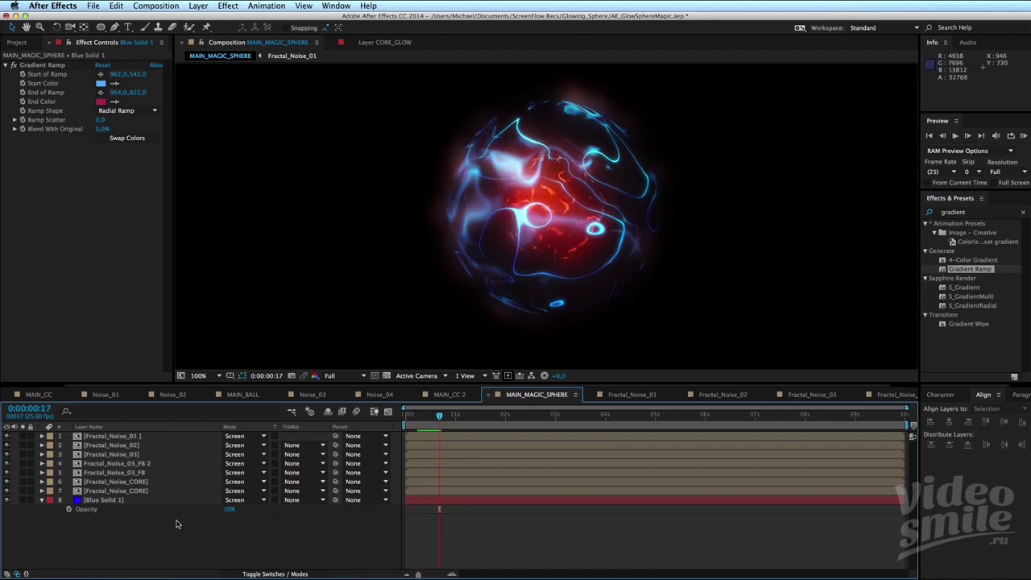
Recheck the gradient end colour and set Blue Solid 1's opacity to 15%.
click(167, 500)
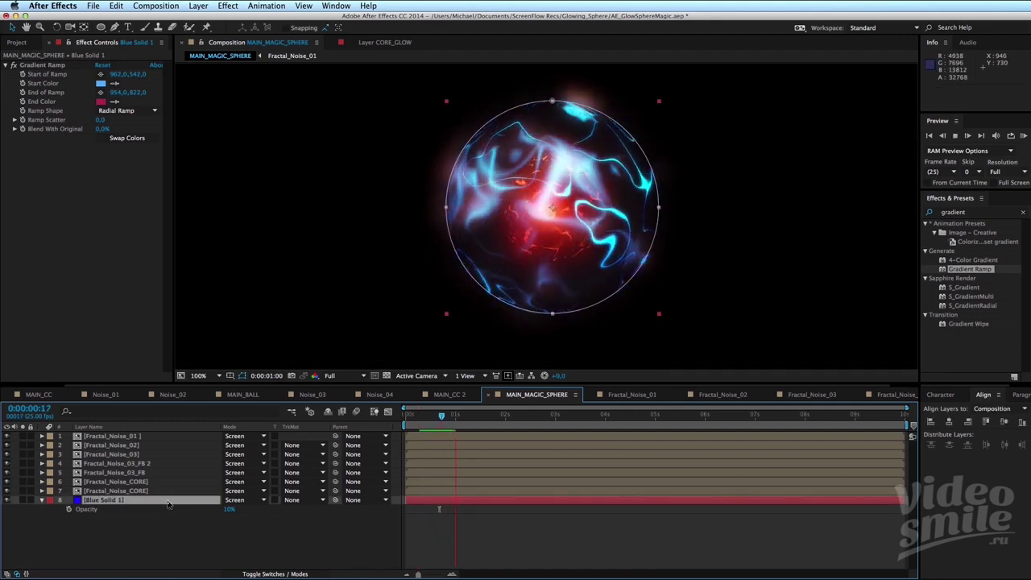
click(101, 102)
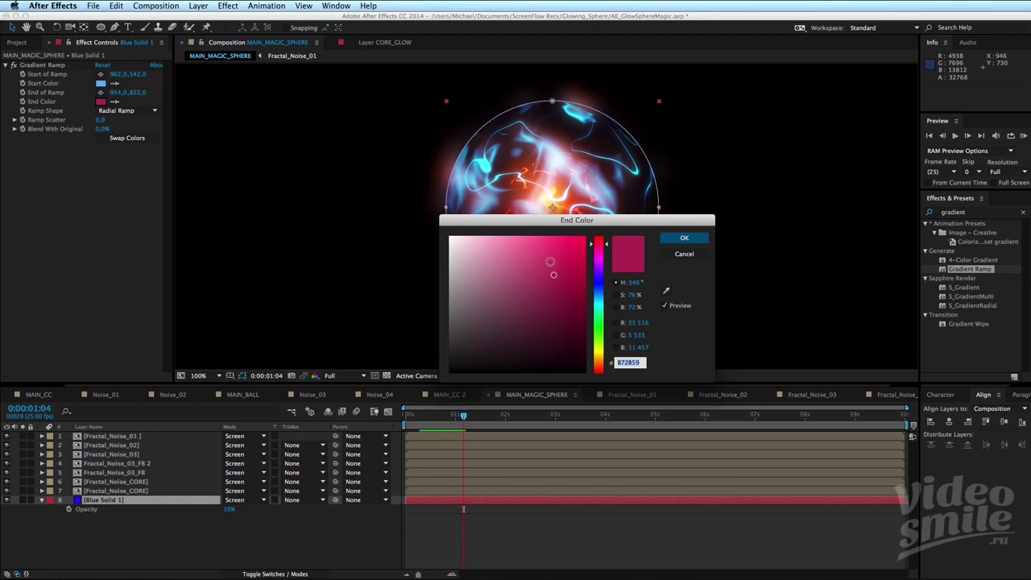
click(684, 238)
click(226, 512)
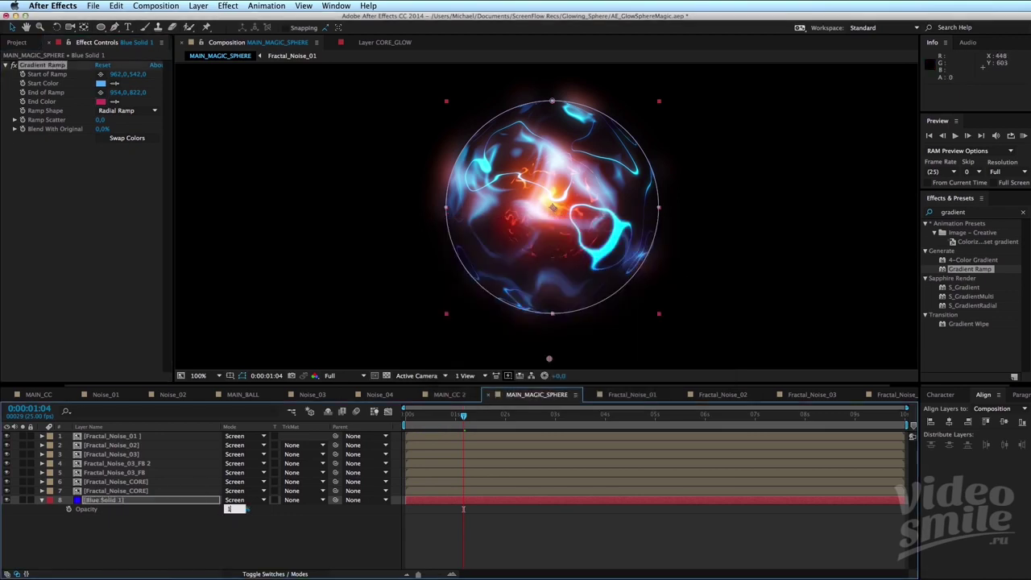
text(5)
key(Return)
key(comma)
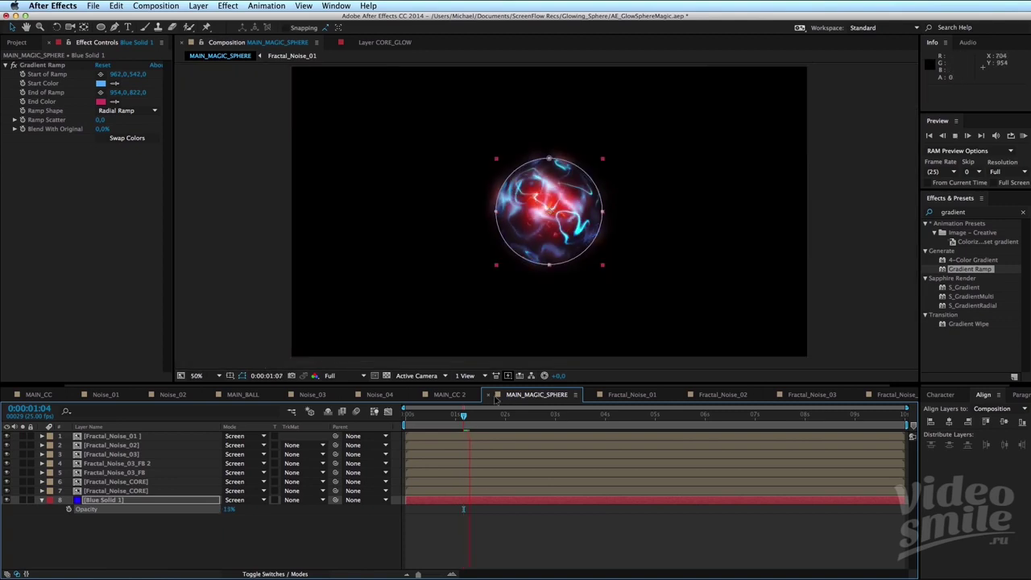
click(515, 534)
Preview the tinted sphere, compare with the PureRef reference, and duplicate Blue Solid 1.
key(space)
key(period)
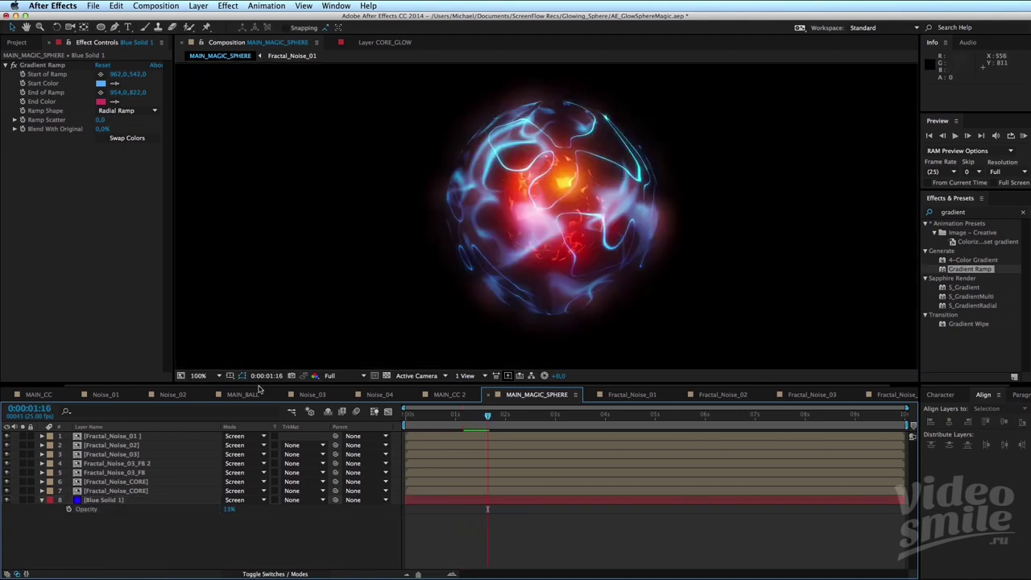
click(7, 501)
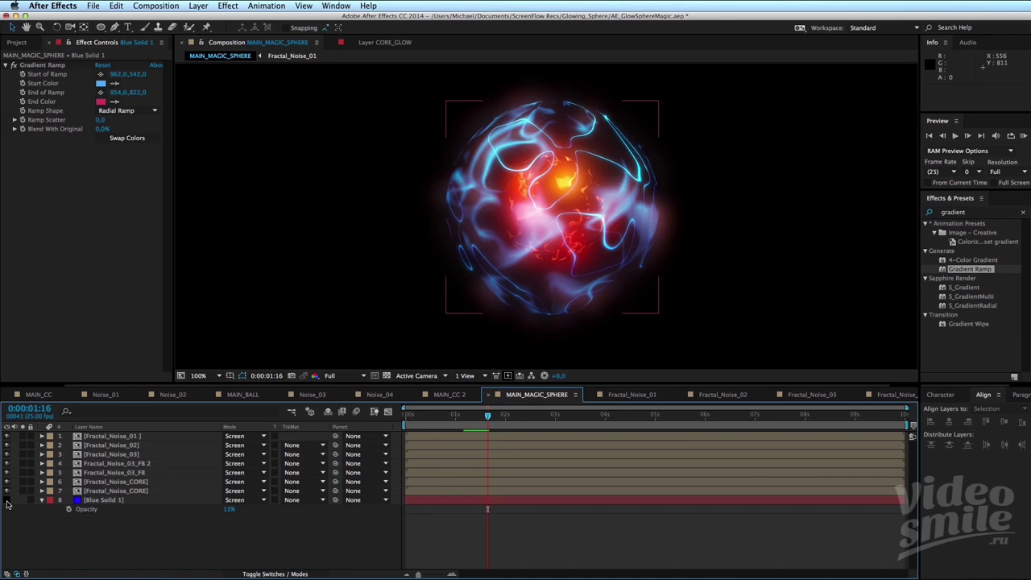
key(period)
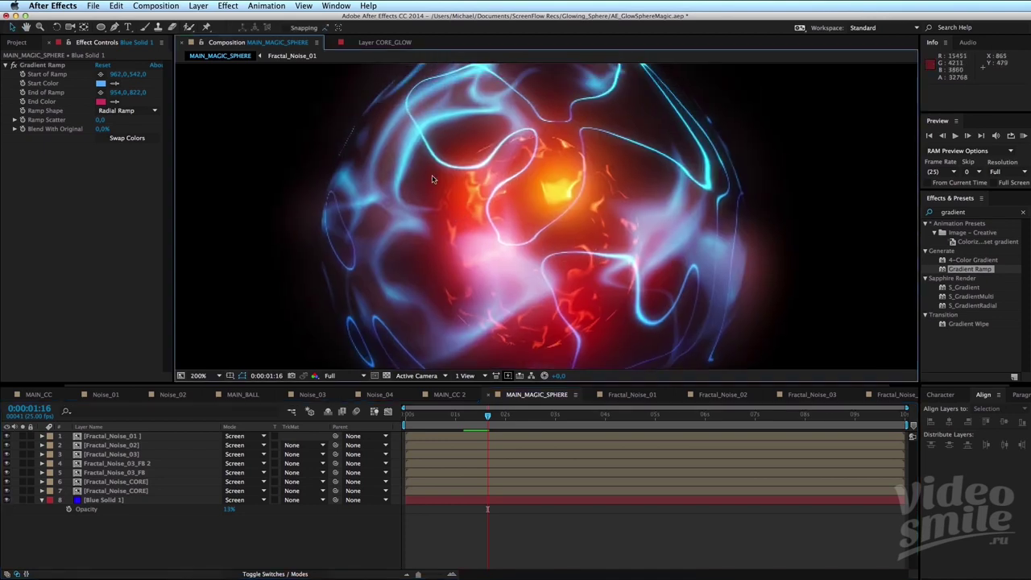
key(comma)
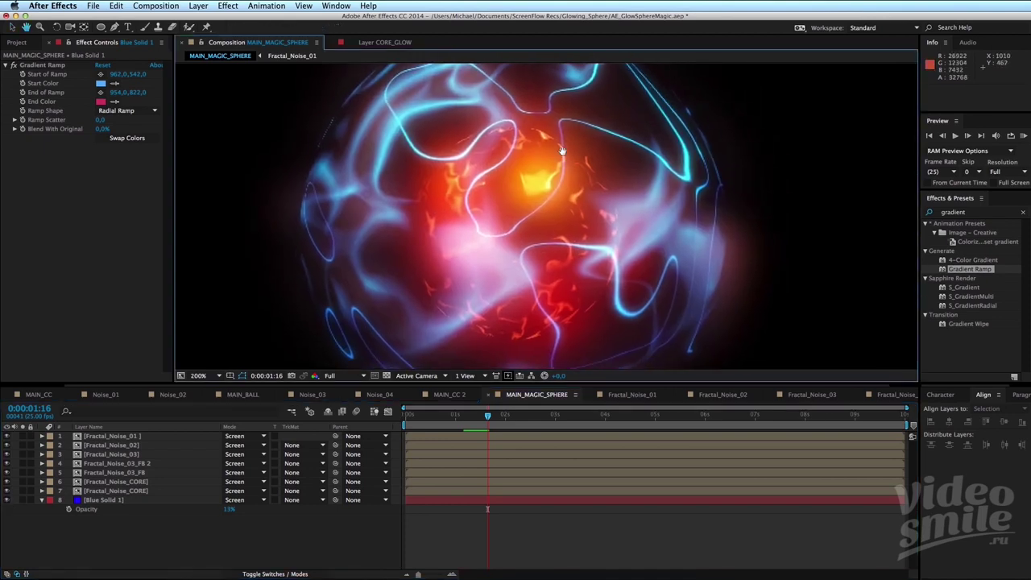
click(143, 500)
drag(546, 224, 529, 203)
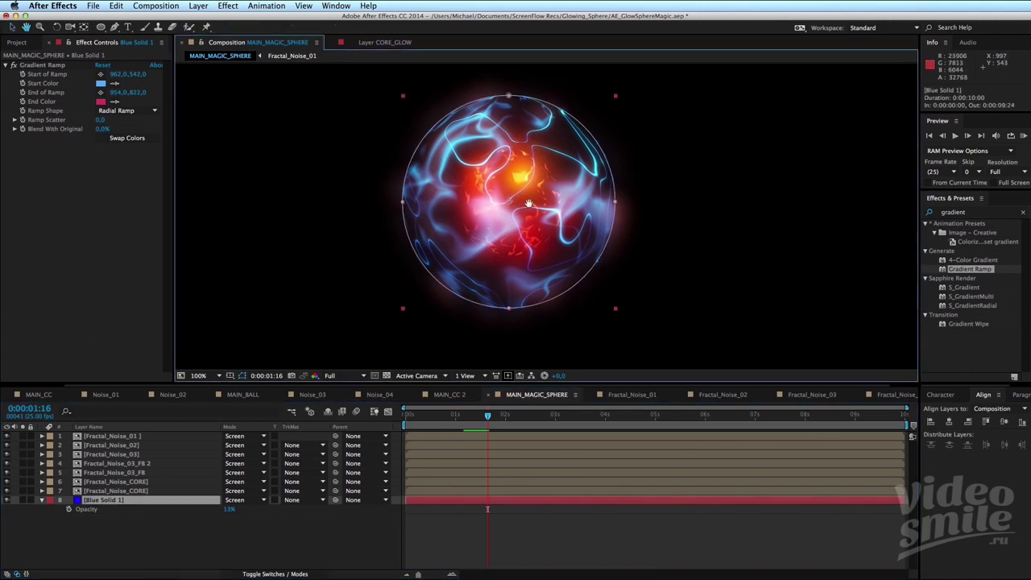
key(super+Tab)
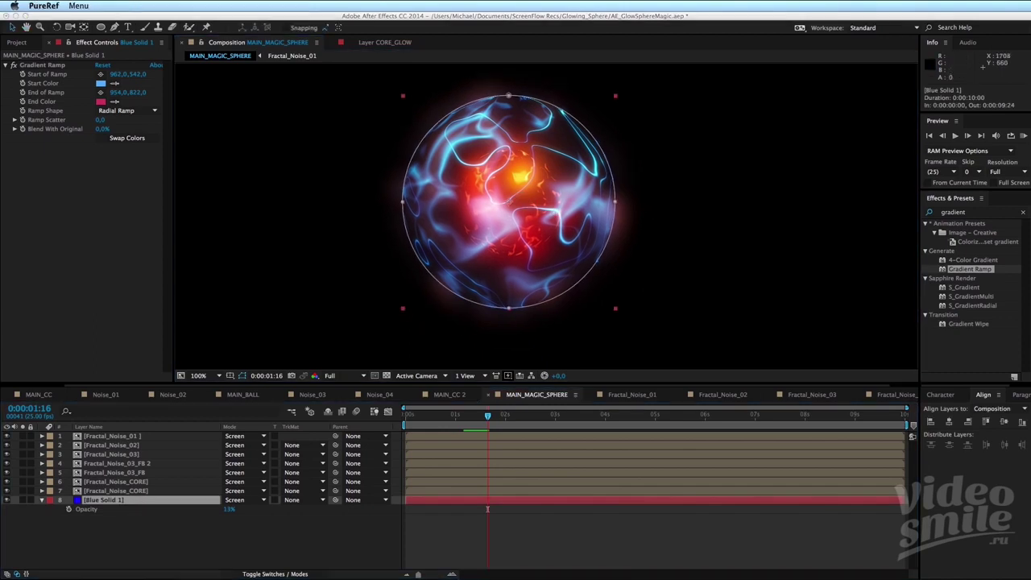
key(super+Tab)
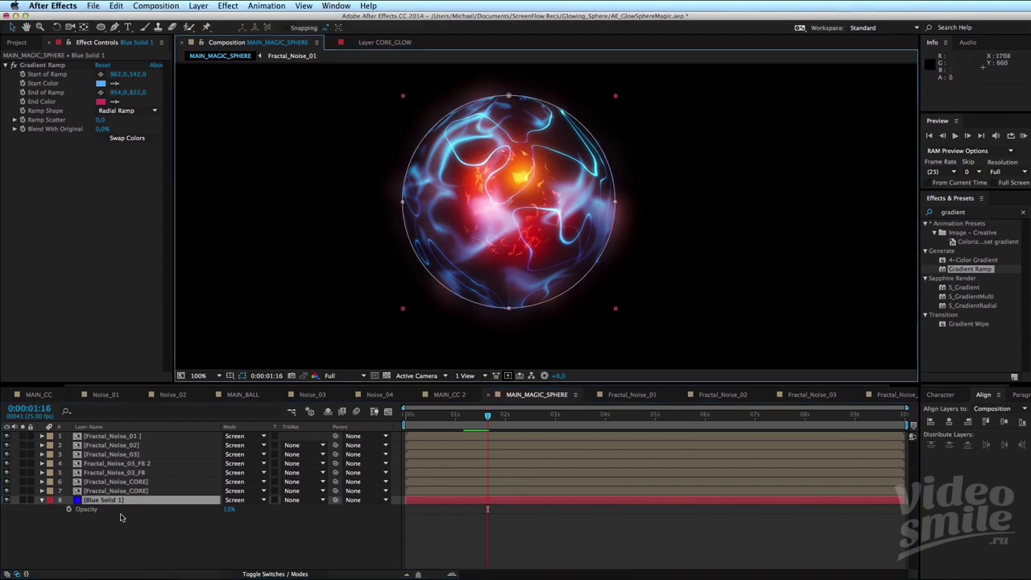
key(ctrl+d)
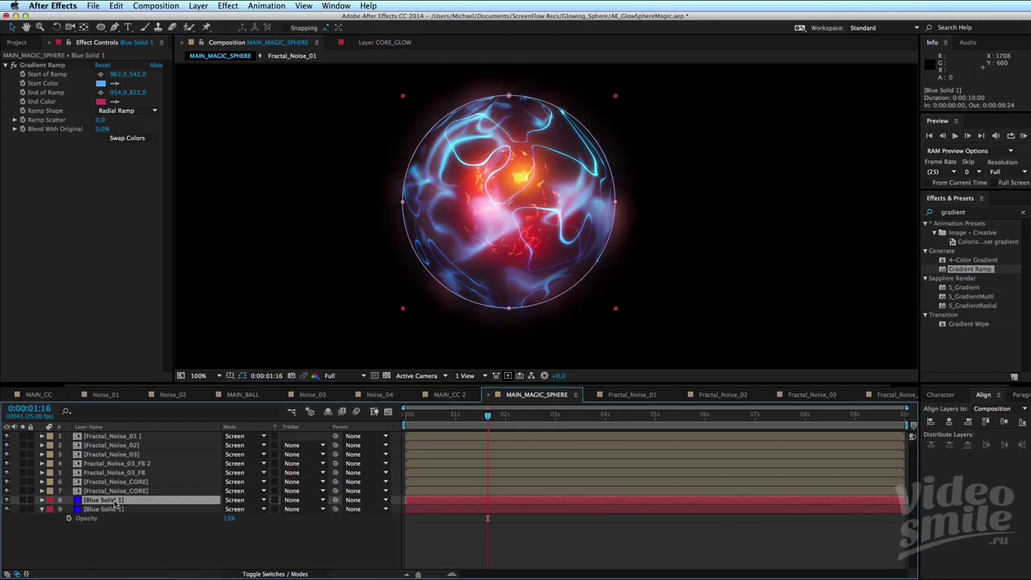
Delete the Gradient Ramp from one Blue Solid 1 copy and move that plain copy below the other.
click(44, 65)
key(Delete)
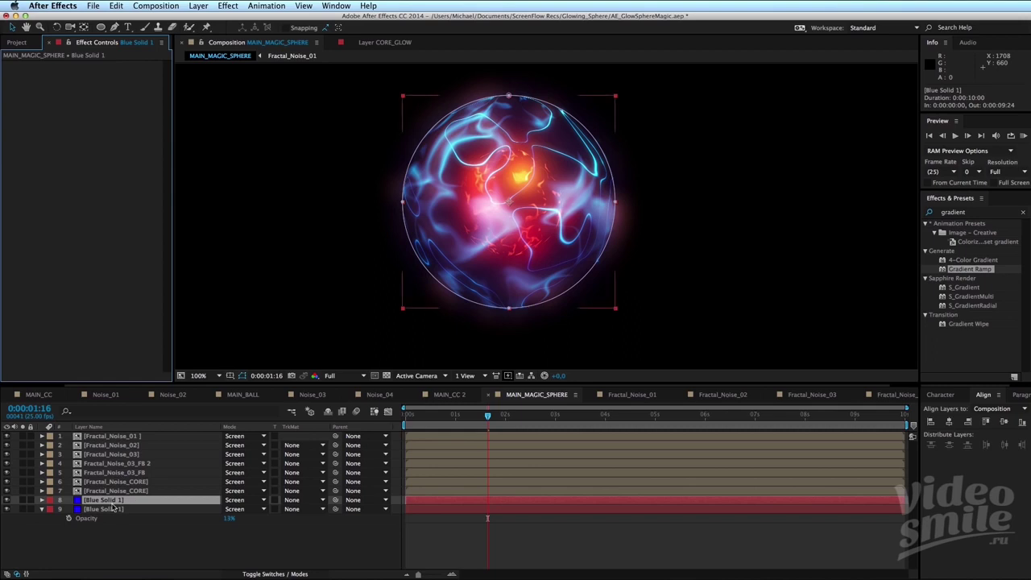
drag(113, 500, 121, 523)
key(super+Tab)
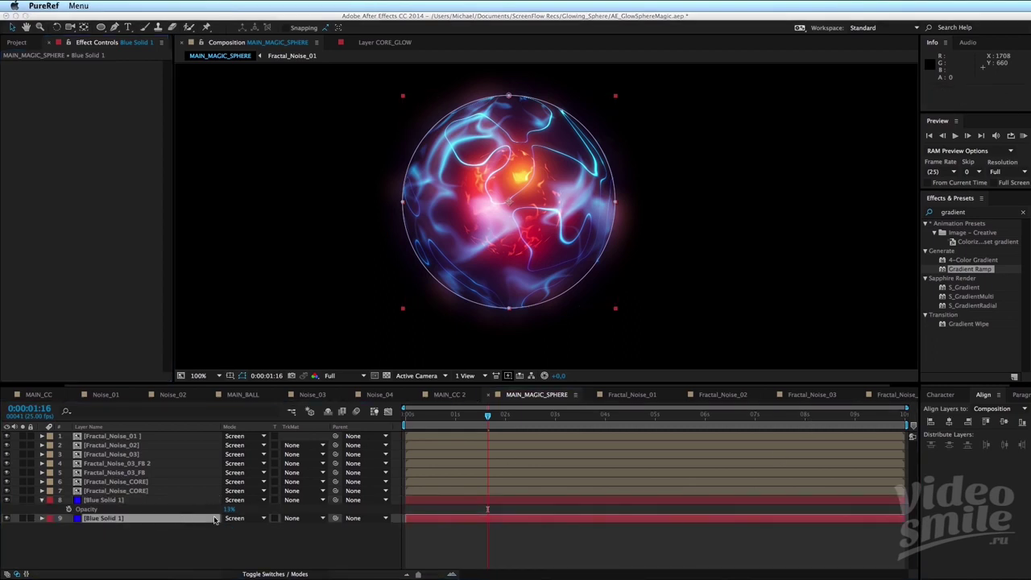
key(super+Tab)
Set the upper Blue Solid 1 (layer 8) to Normal blending at 12% opacity.
click(105, 500)
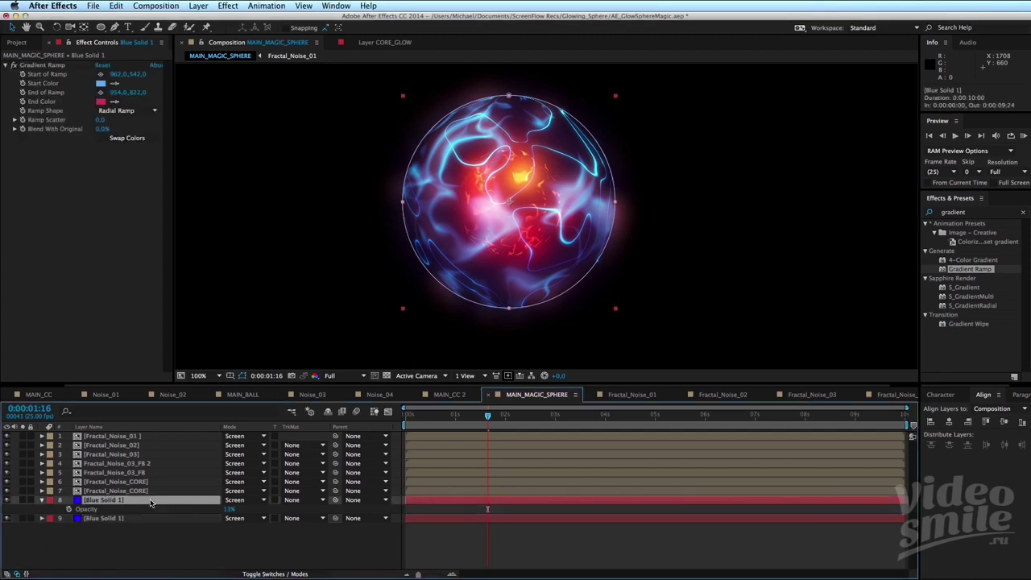
click(241, 499)
click(261, 293)
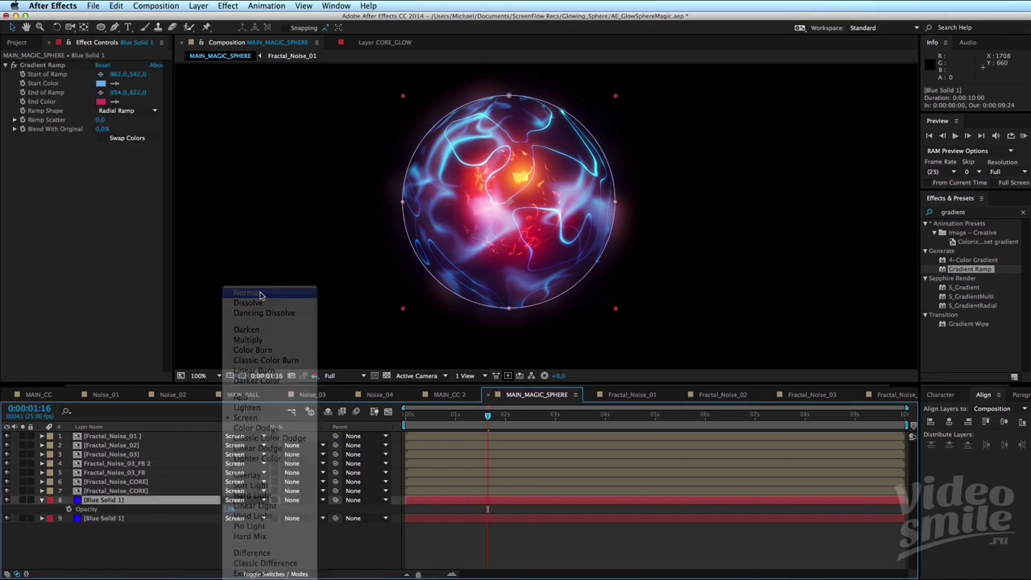
click(230, 547)
click(230, 510)
key(Return)
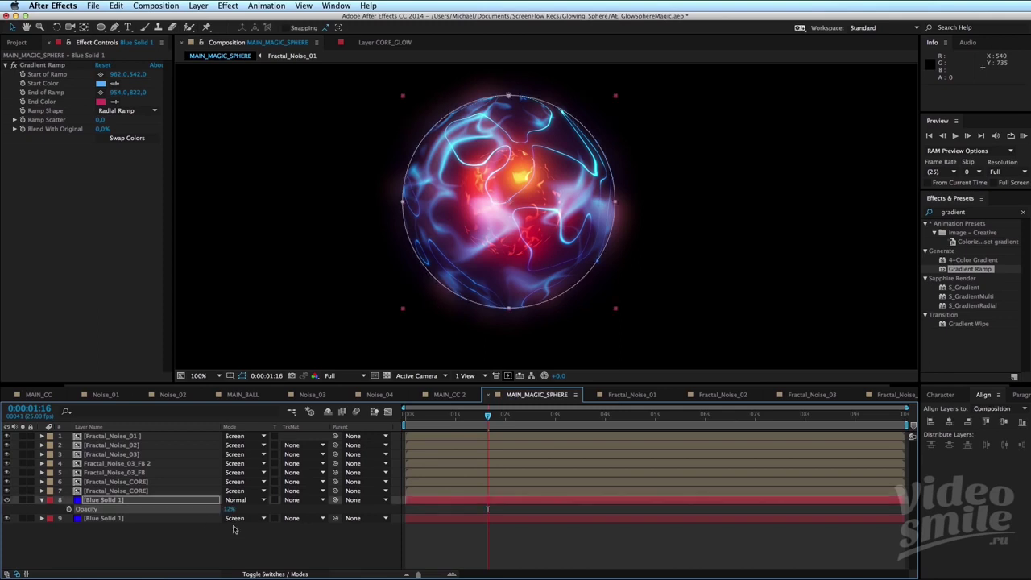
Solo the lower Blue Solid 1 at 50% zoom, raise its opacity to 100%, and search effects for 'fill'.
click(233, 519)
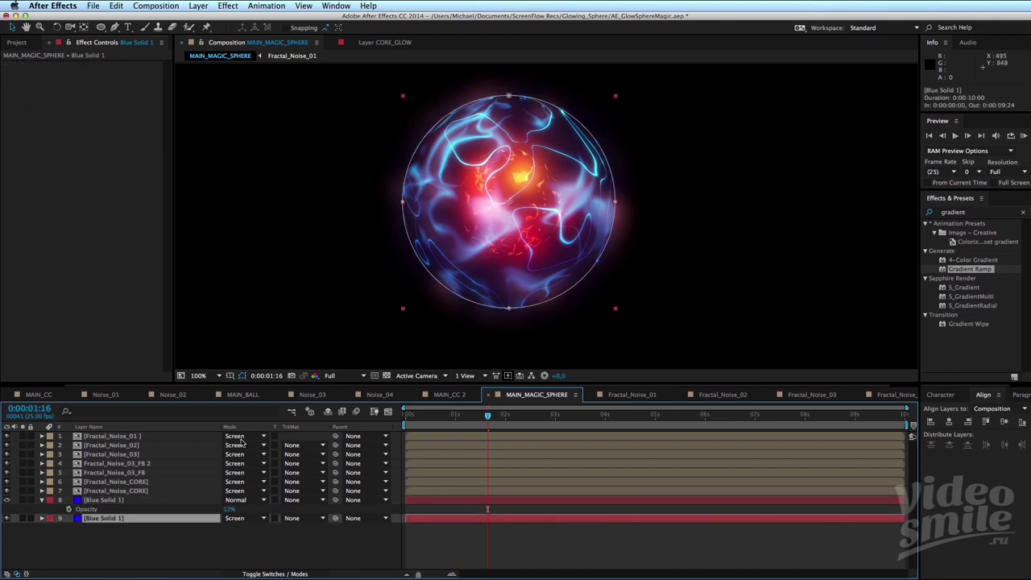
click(22, 518)
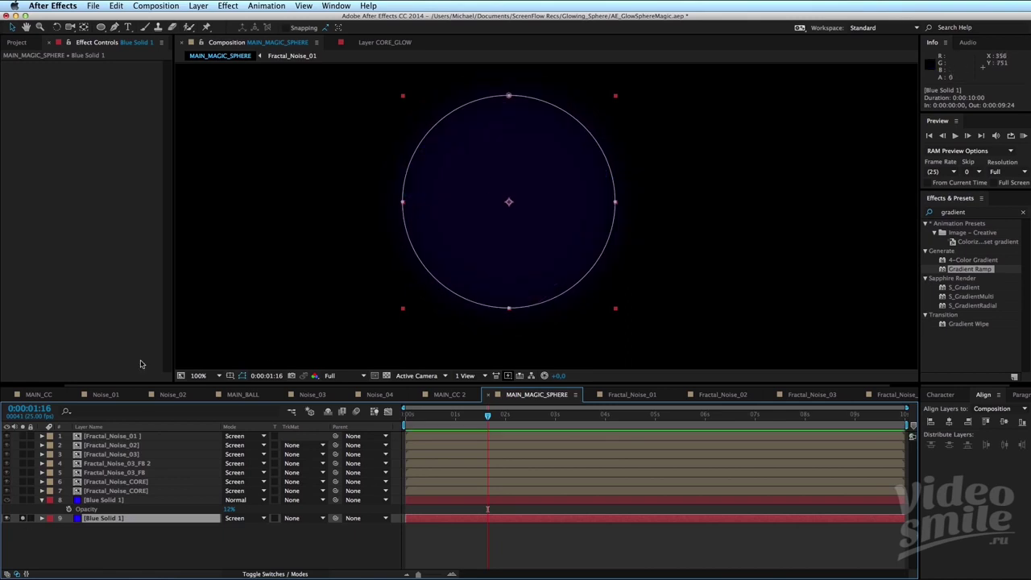
key(comma)
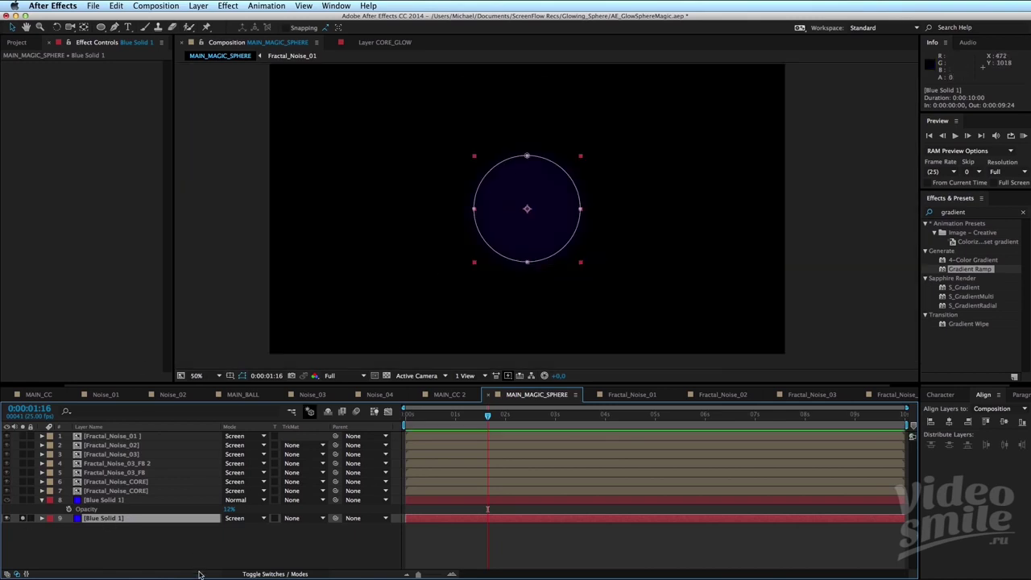
drag(226, 527, 296, 524)
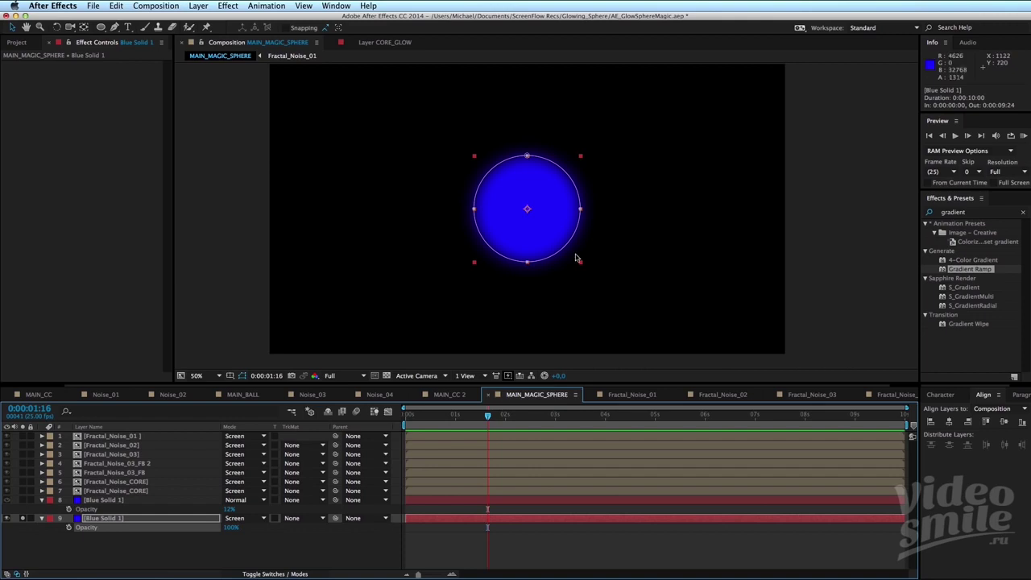
click(965, 212)
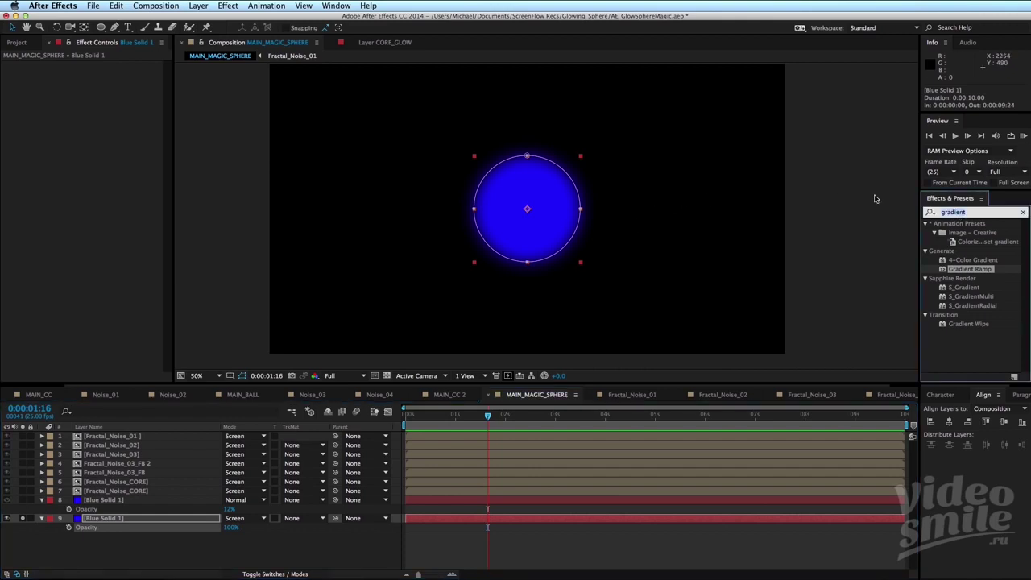
text(fill)
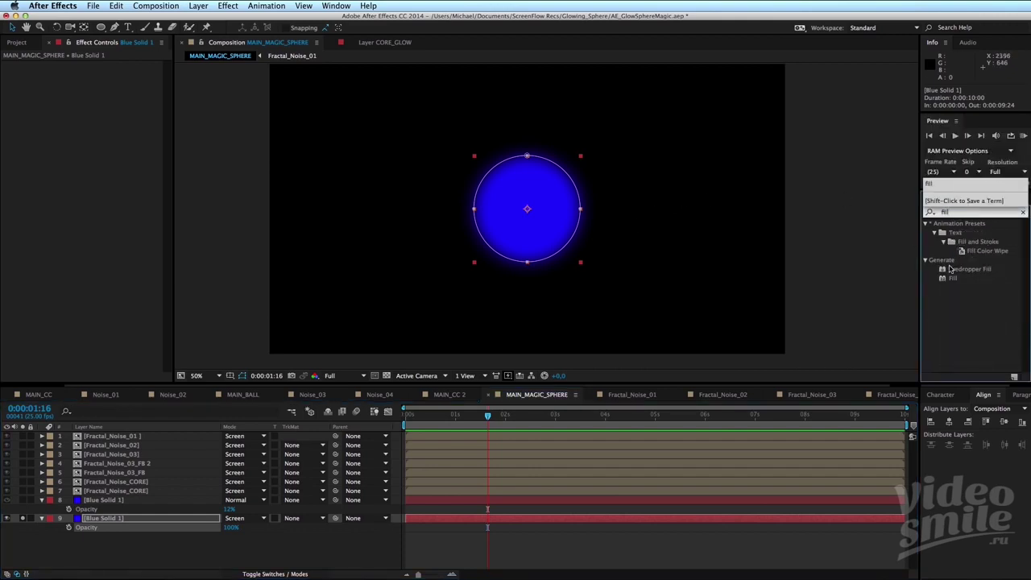
Apply a blue-violet (5635FD) Fill to the lower Blue Solid 1 and turn its Solo off.
drag(952, 282, 485, 519)
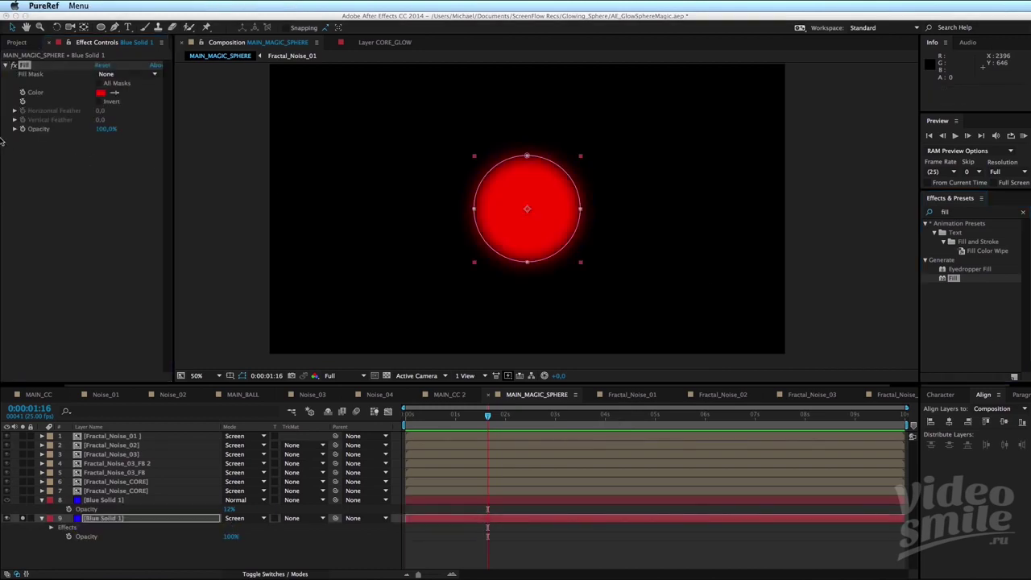
click(78, 79)
click(100, 93)
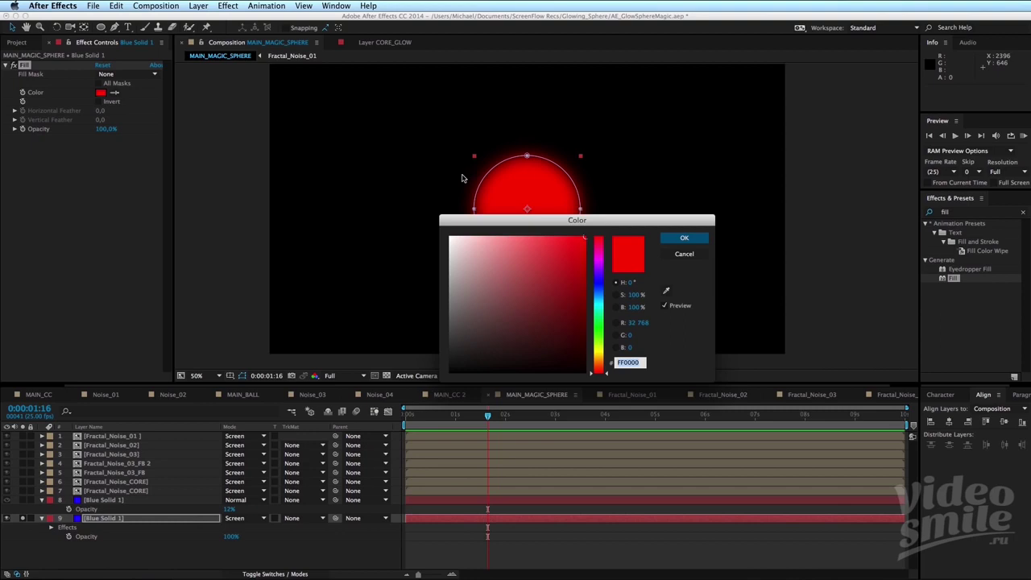
drag(587, 223, 720, 242)
drag(730, 281, 737, 301)
click(677, 267)
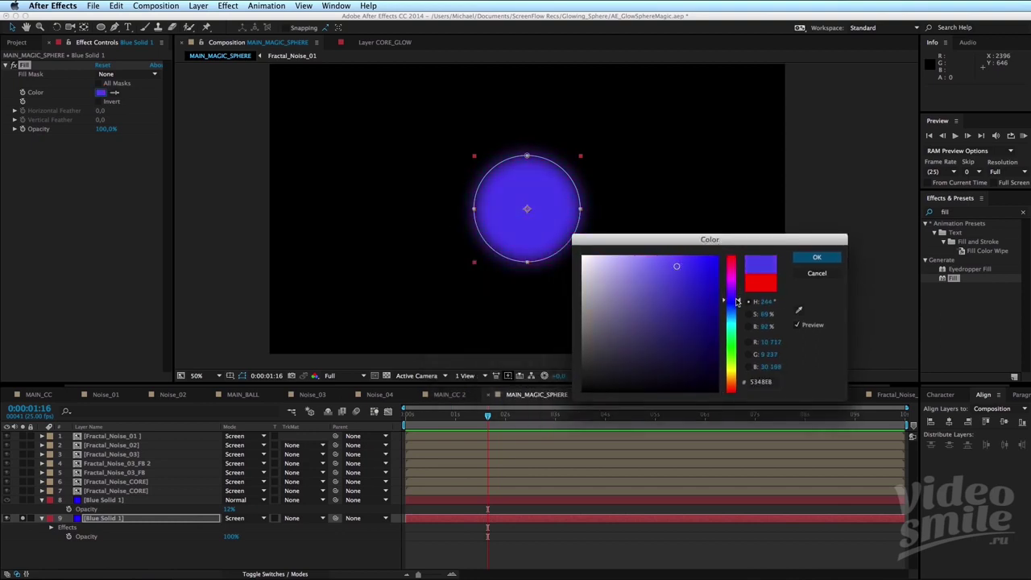
click(690, 264)
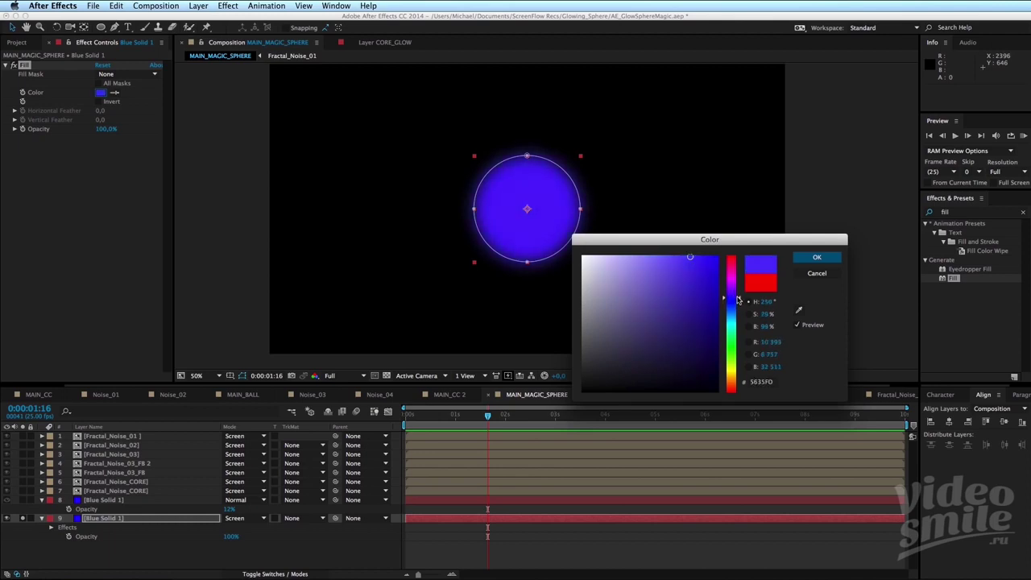
click(816, 258)
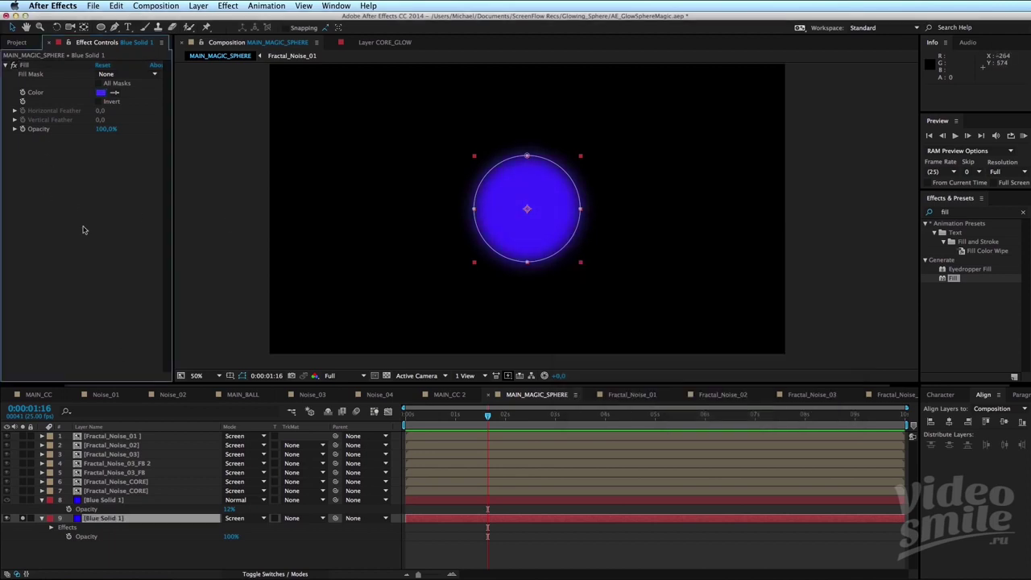
click(22, 518)
scroll(559, 271, down, 2)
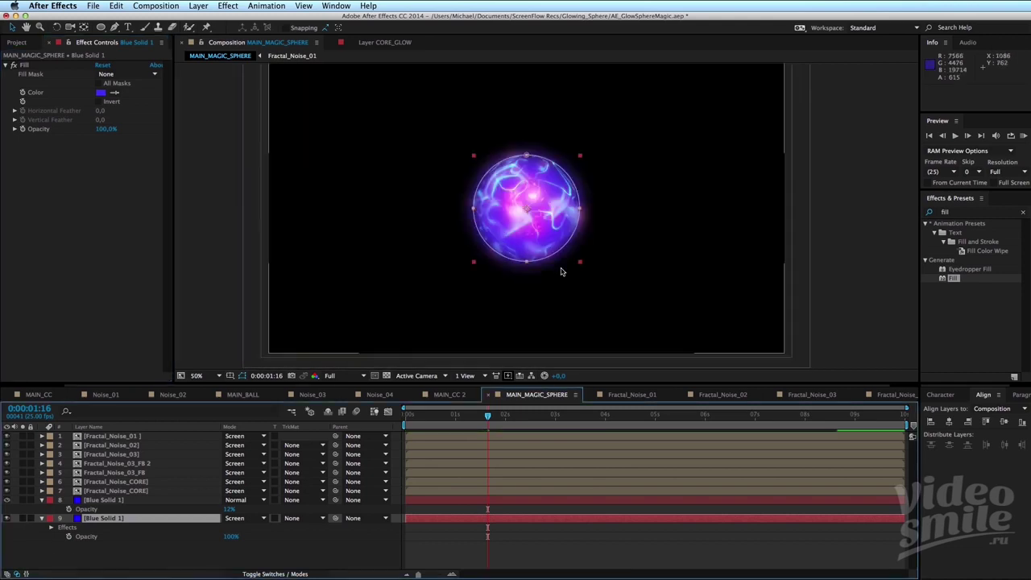
Preview the sphere animation and park the current time at 0:24.
scroll(561, 272, up, 4)
scroll(640, 253, down, 2)
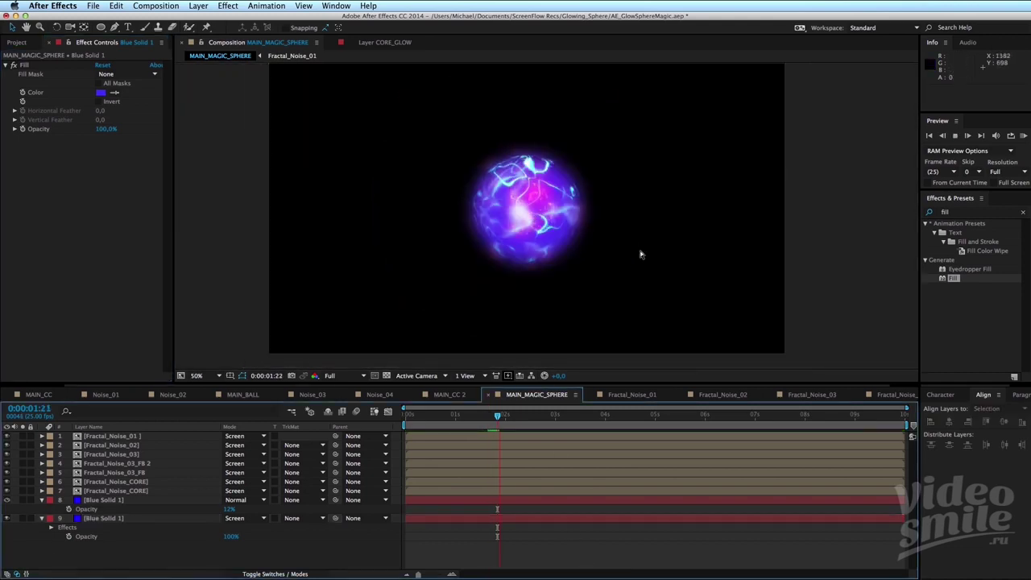
click(501, 416)
key(KP_0)
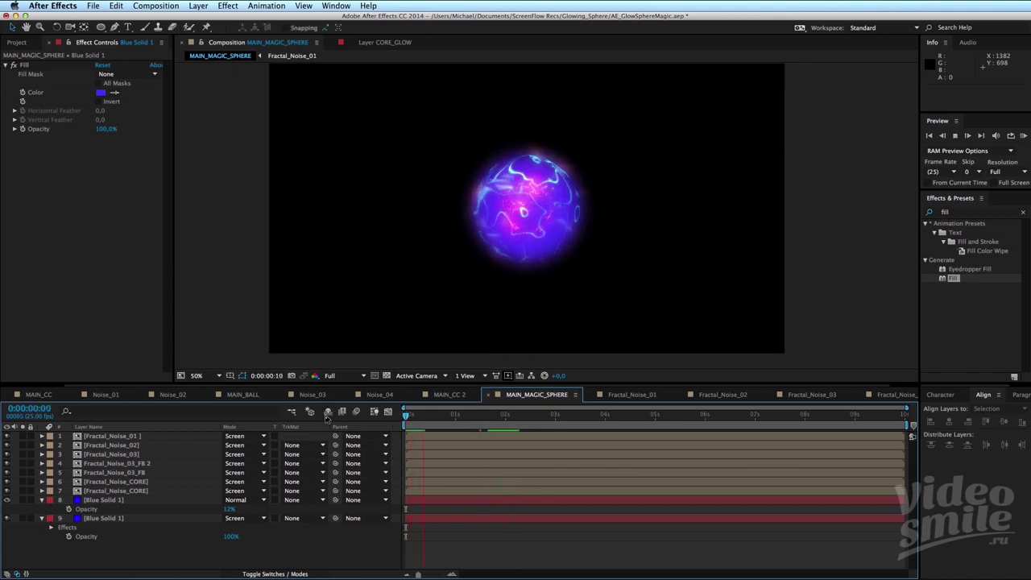
click(575, 257)
key(period)
key(space)
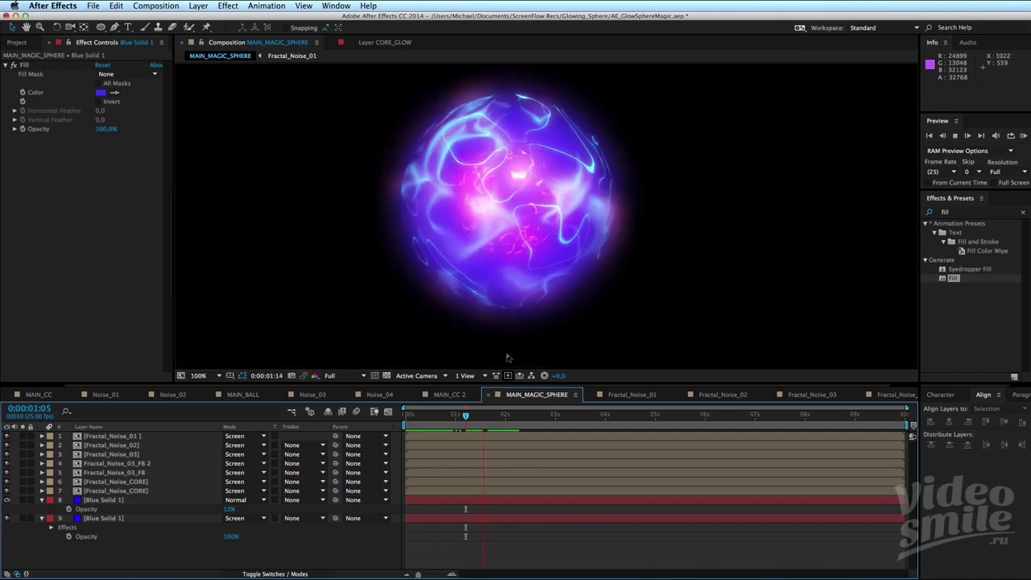
click(475, 425)
drag(475, 425, 453, 425)
Set layer 9 Blue Solid 1 to Normal blending at 20% opacity.
click(135, 519)
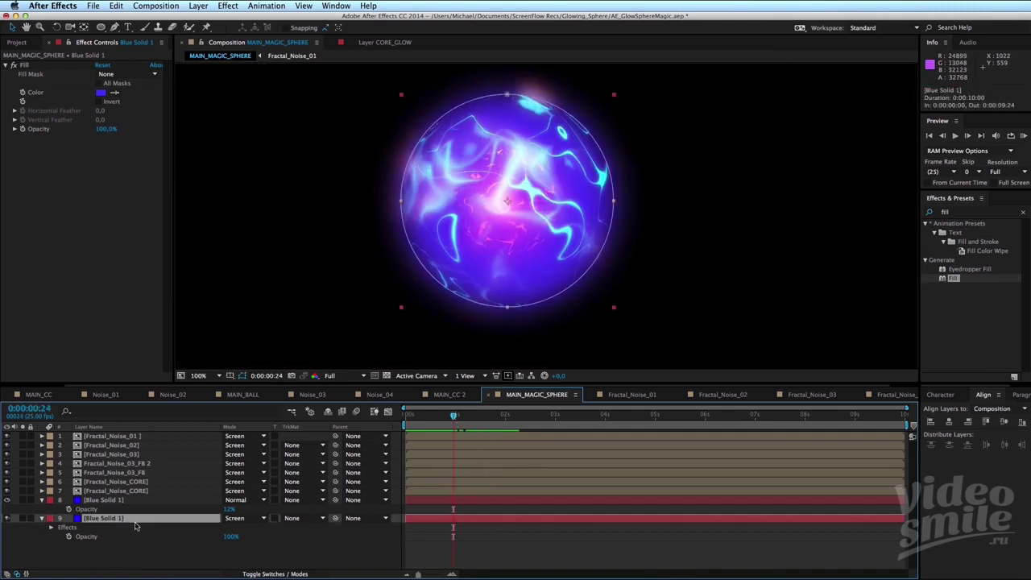
click(232, 518)
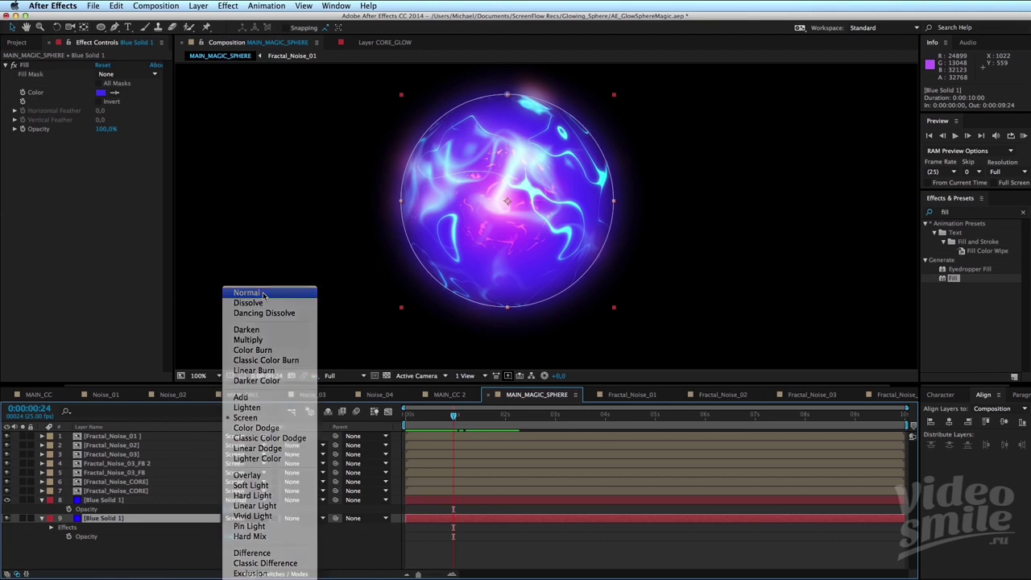
click(237, 288)
drag(231, 537, 208, 541)
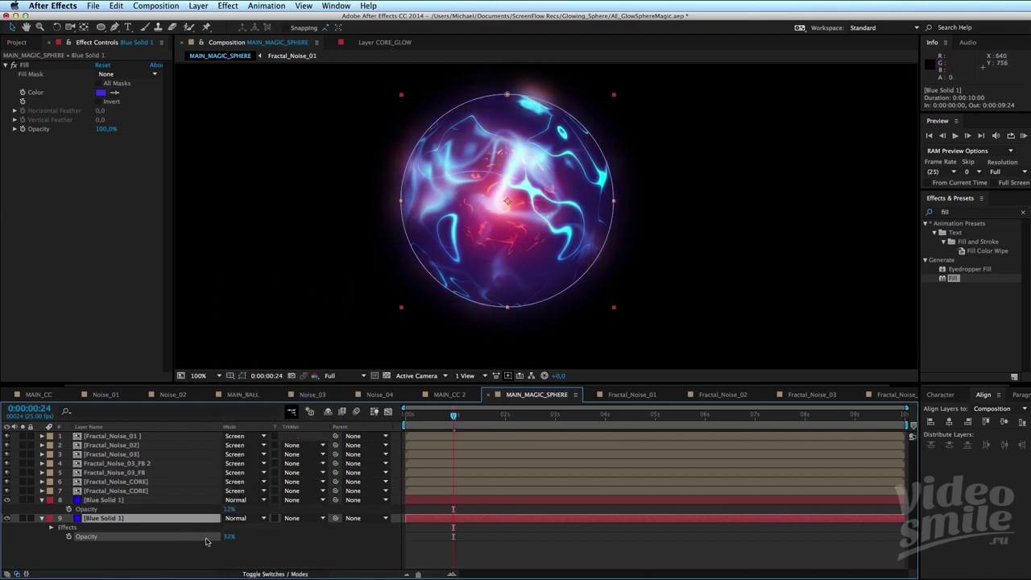
click(229, 537)
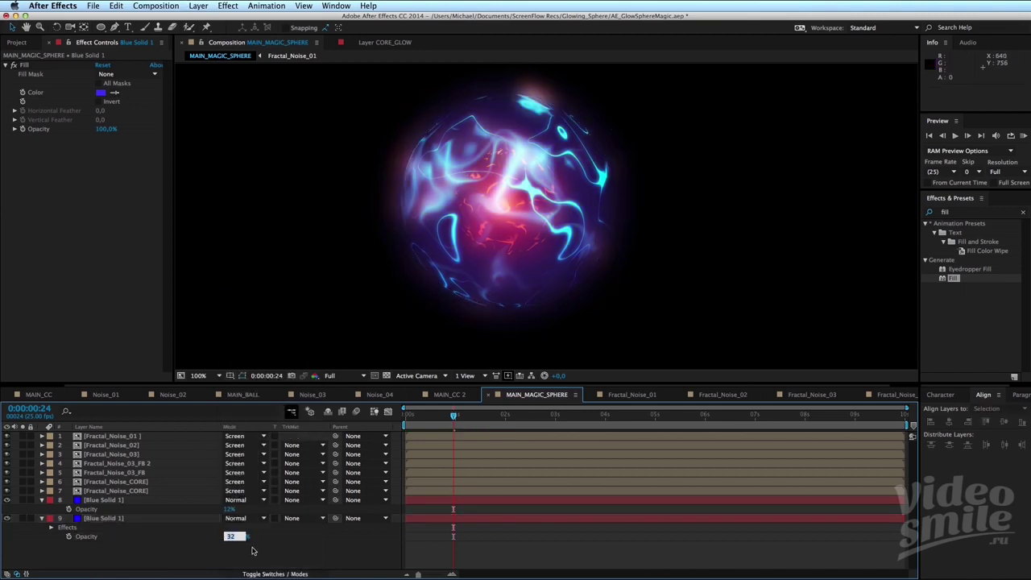
text(20)
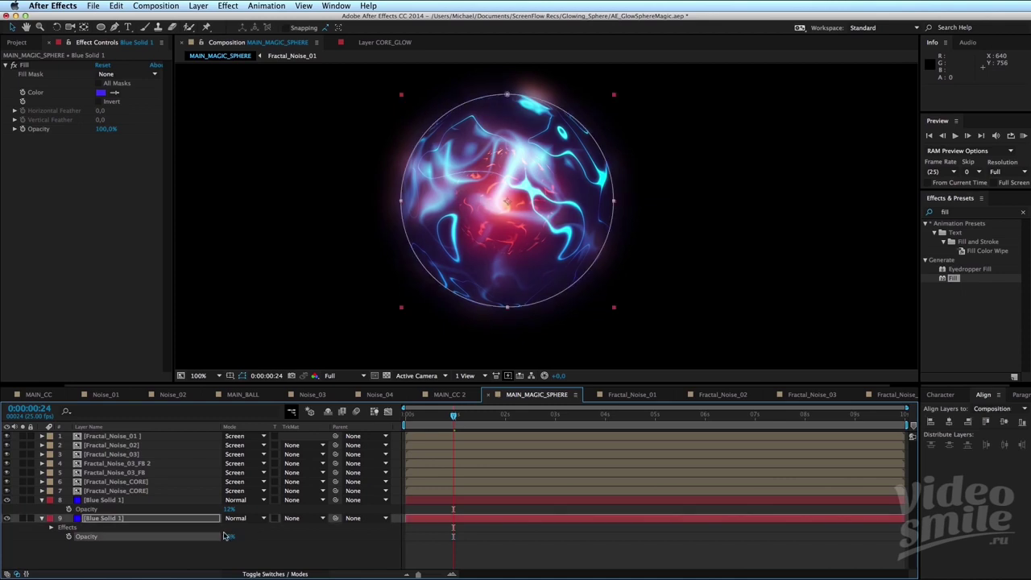
key(Return)
Solo layer 9 and scale it up to 133%.
click(129, 520)
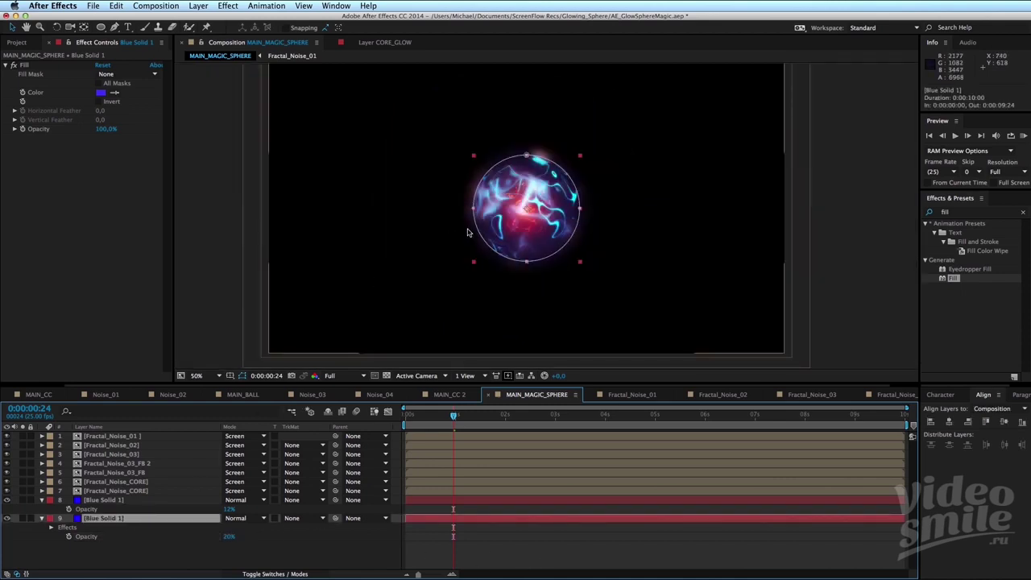
click(23, 519)
key(s)
drag(239, 526, 266, 526)
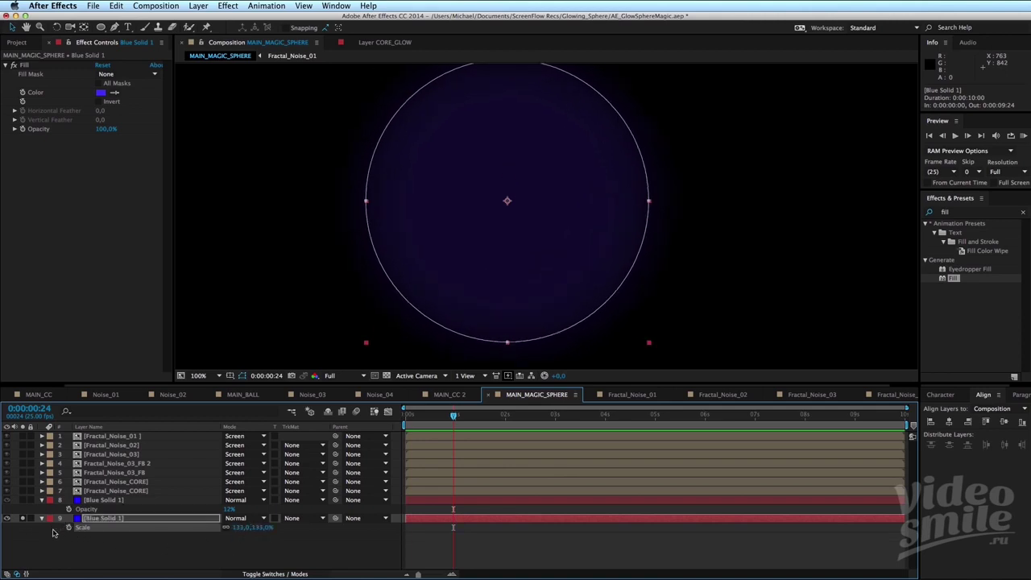
Turn Solo off and raise the lower Blue Solid 1's mask feather to 150 pixels.
click(25, 520)
click(122, 553)
scroll(529, 306, down, 2)
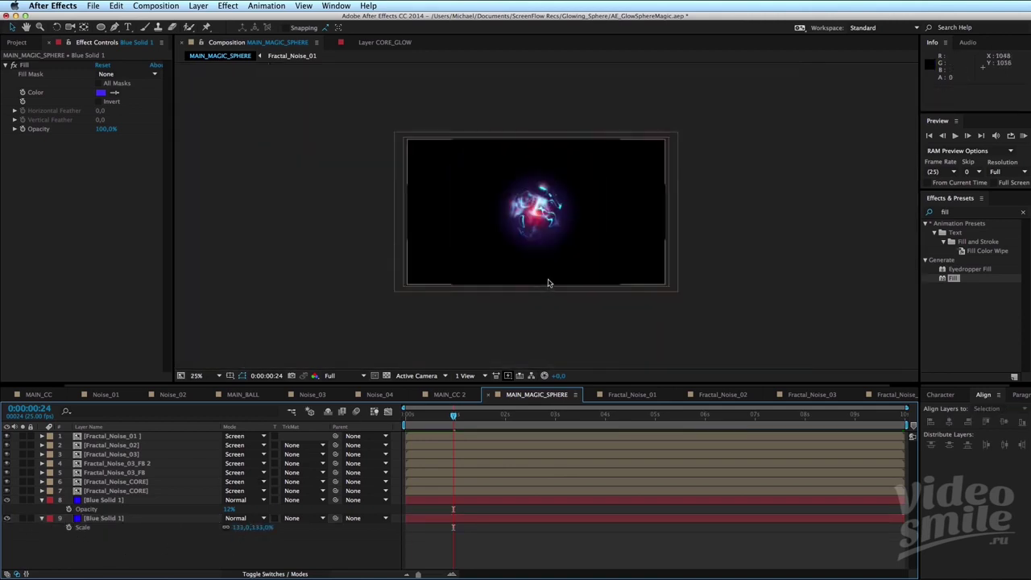
scroll(529, 241, up, 2)
scroll(529, 242, up, 1)
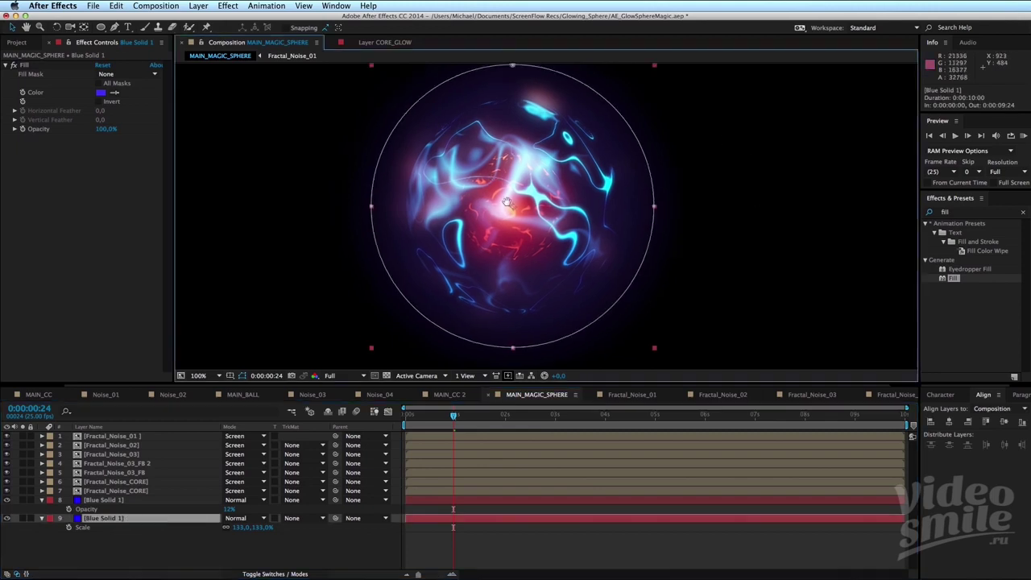
scroll(469, 147, down, 1)
scroll(418, 177, down, 2)
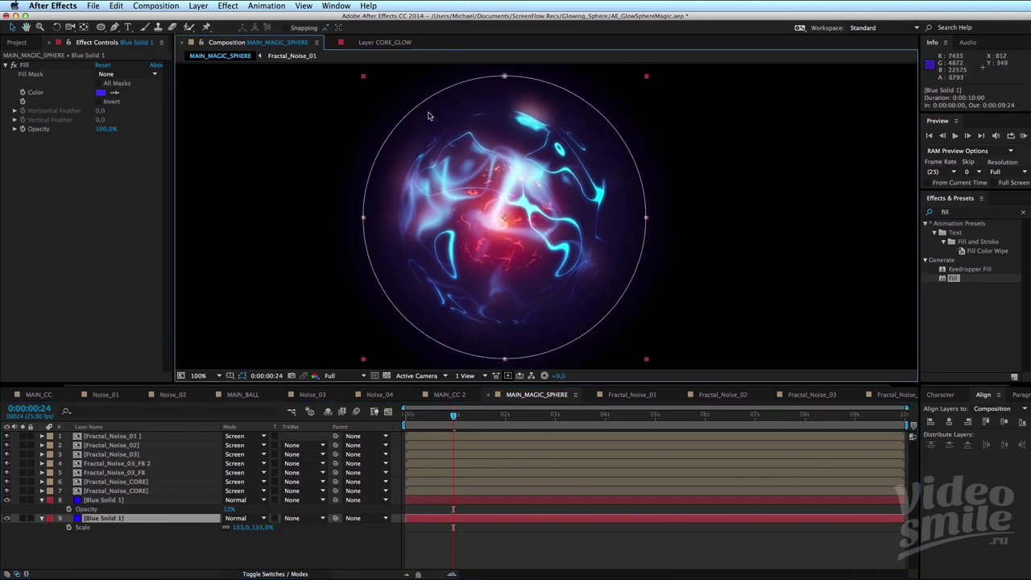
scroll(585, 107, down, 2)
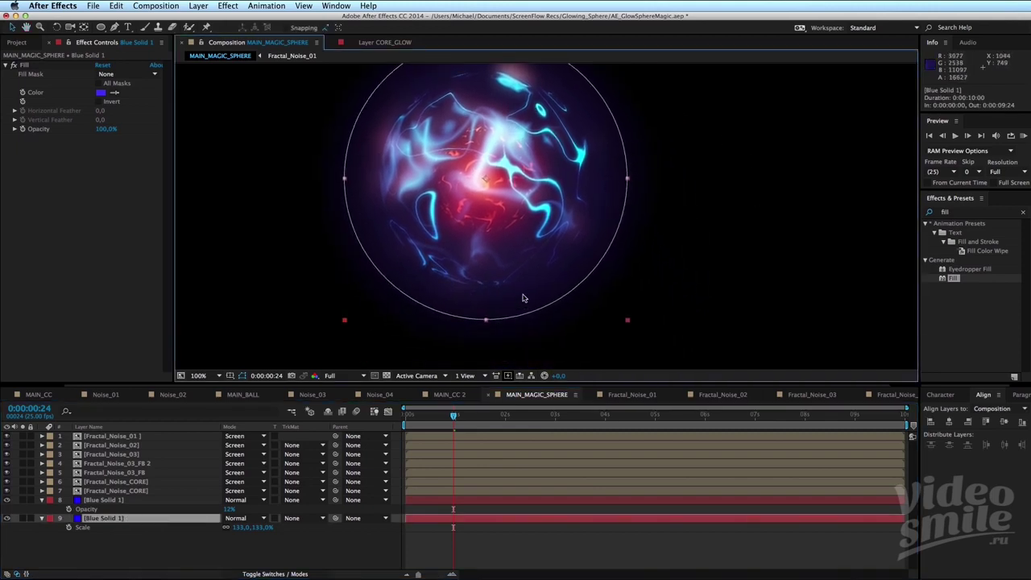
key(m)
key(m)
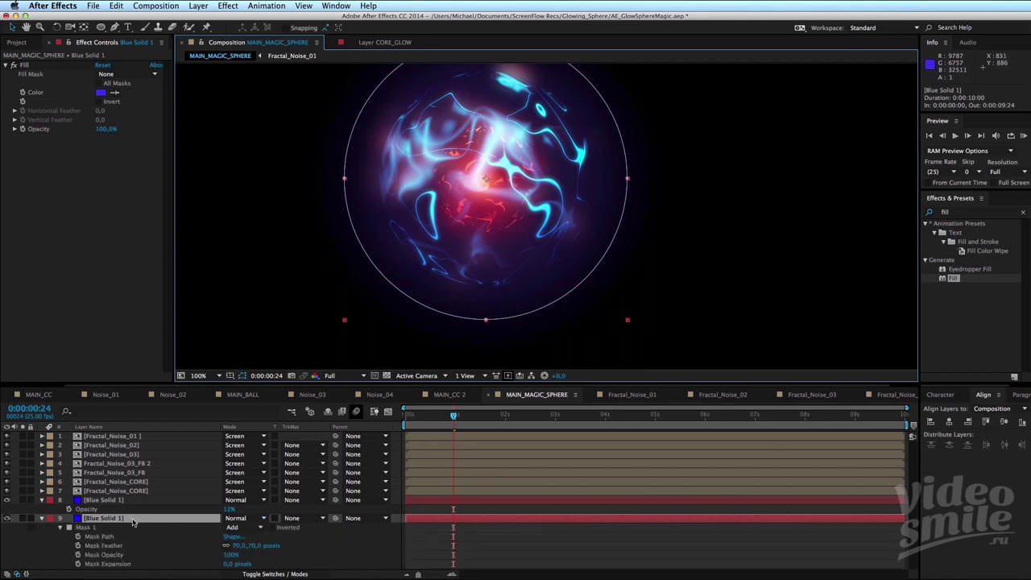
drag(241, 545, 256, 545)
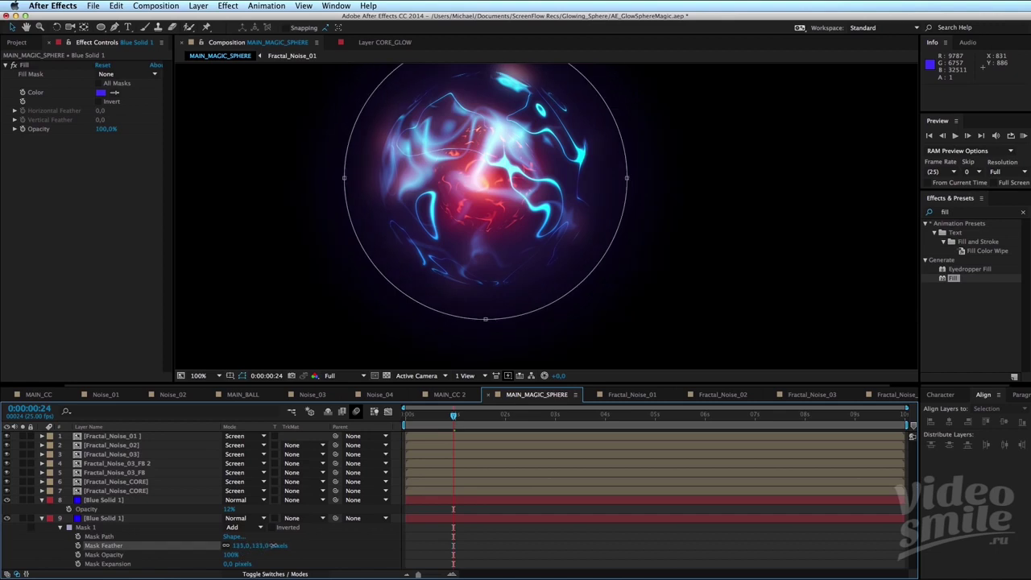
click(242, 545)
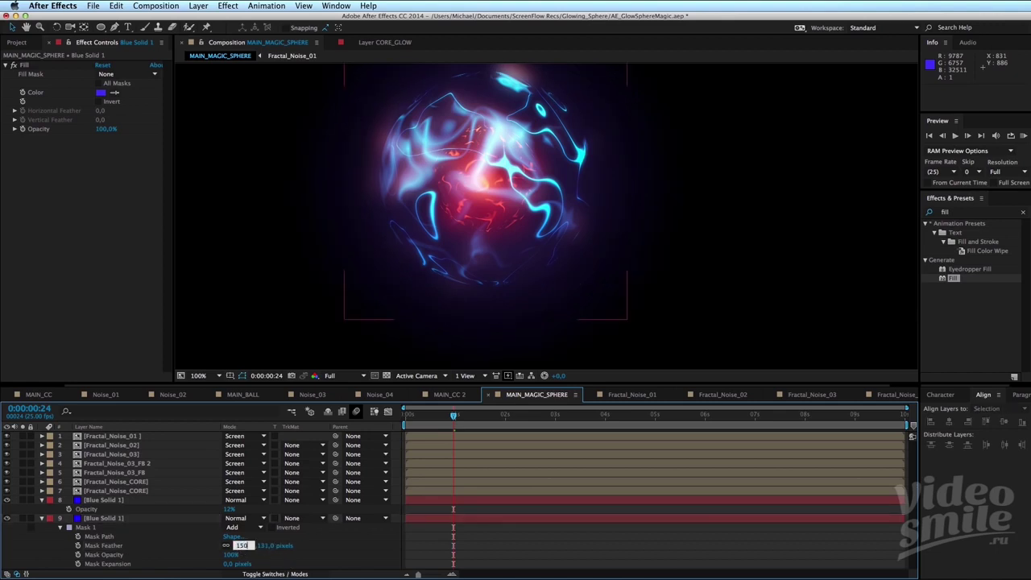
key(Return)
Deselect the layer and RAM-preview the sphere animation at half size.
click(463, 542)
key(space)
scroll(632, 177, down, 2)
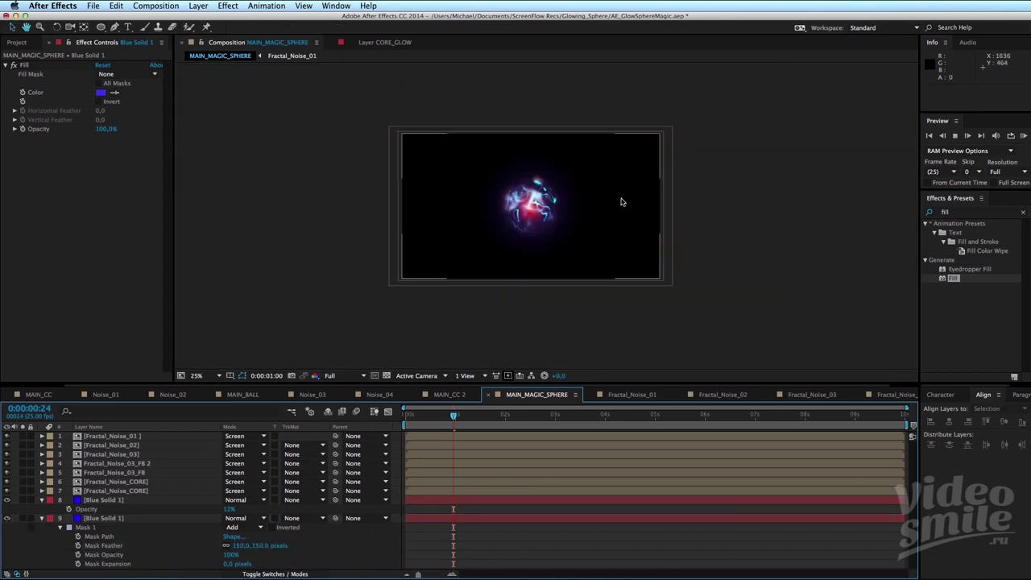
key(KP_0)
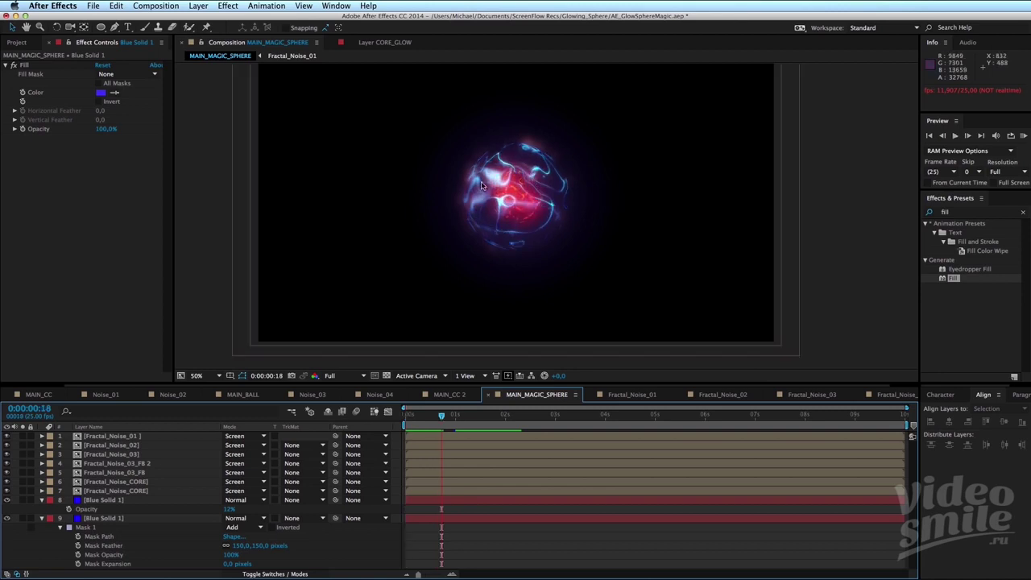
scroll(515, 258, up, 2)
Scale the lower Blue Solid 1 up to about 148% and set its opacity to 15%.
click(42, 517)
click(42, 501)
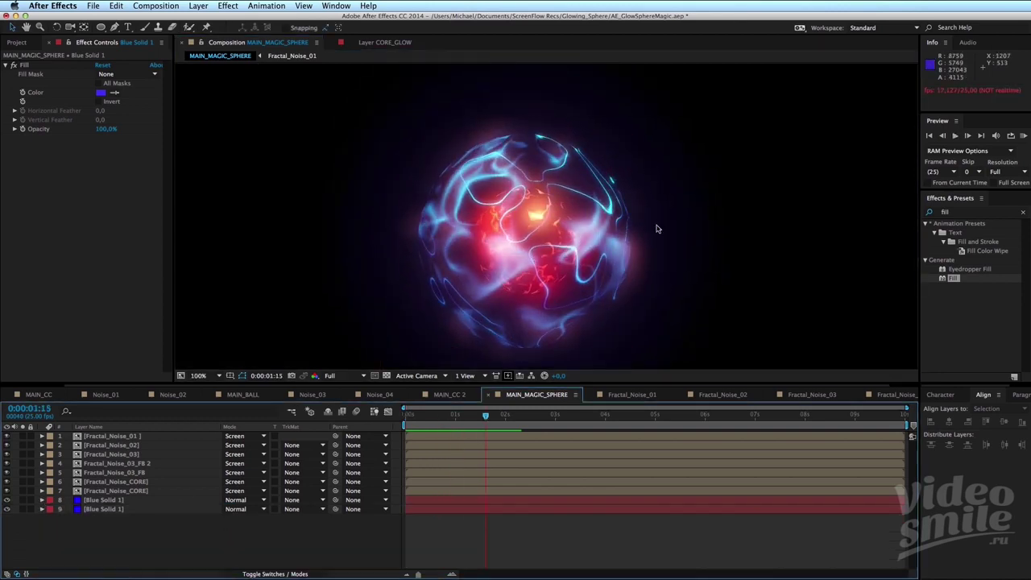
drag(525, 318, 505, 262)
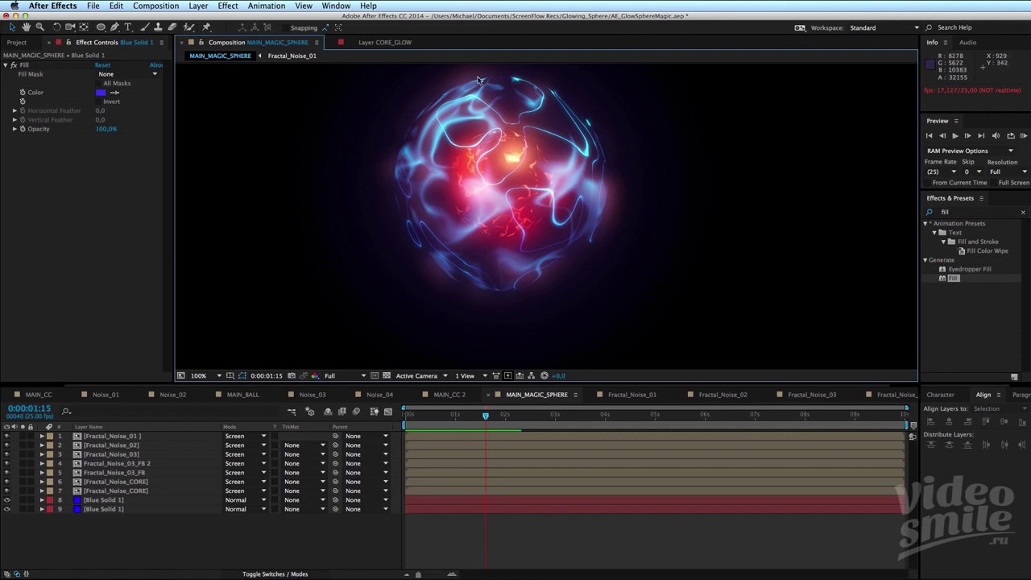
click(121, 512)
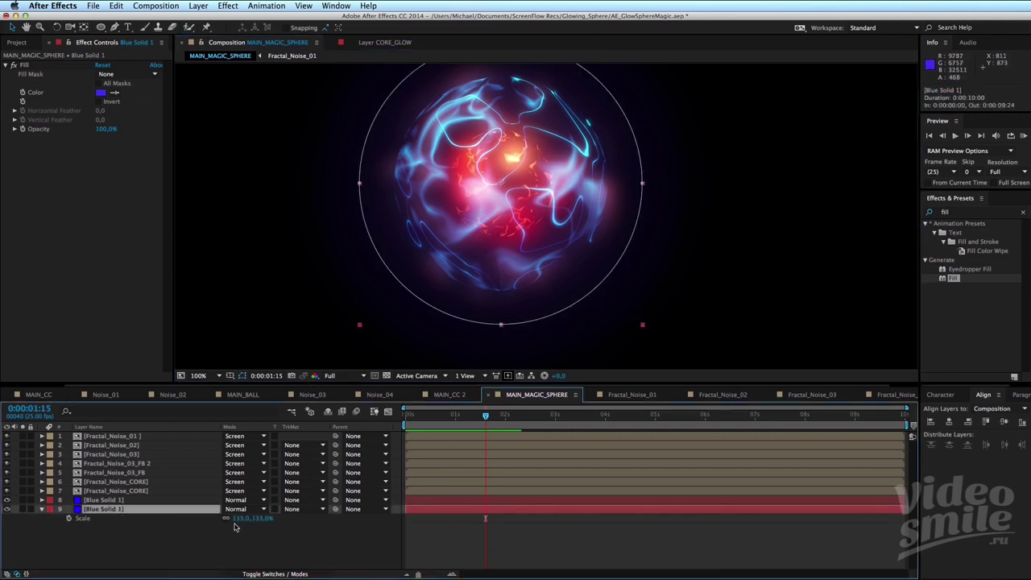
drag(252, 518, 160, 518)
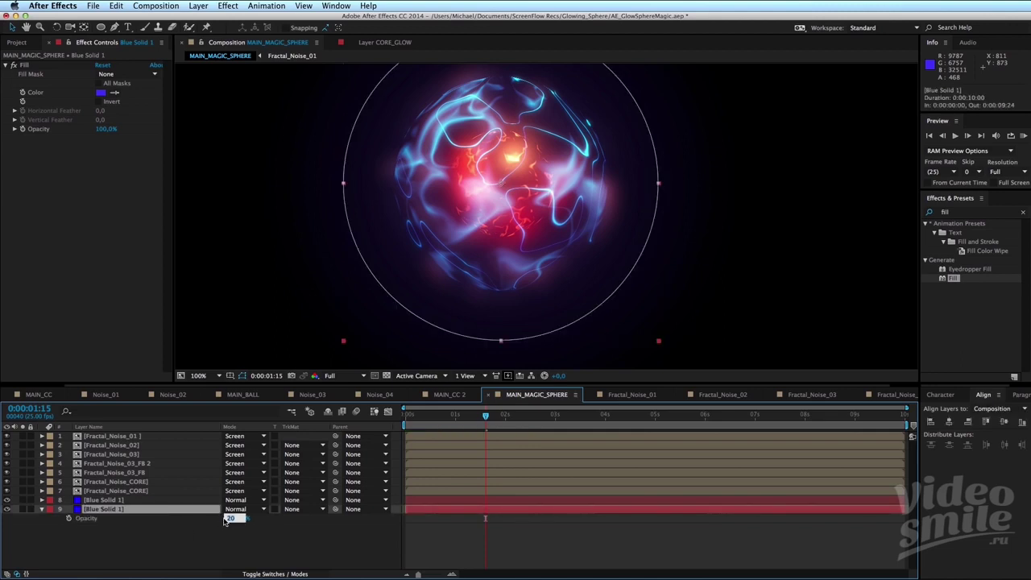
text(15)
key(Return)
click(259, 535)
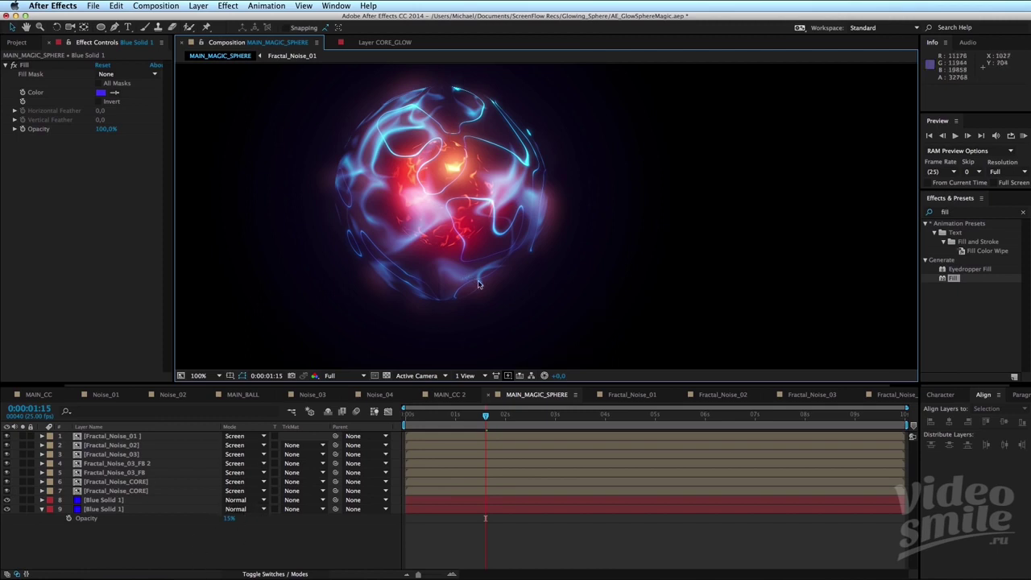
Preview the widened violet glow at half size, then return to full-size view.
key(comma)
key(comma)
key(KP_0)
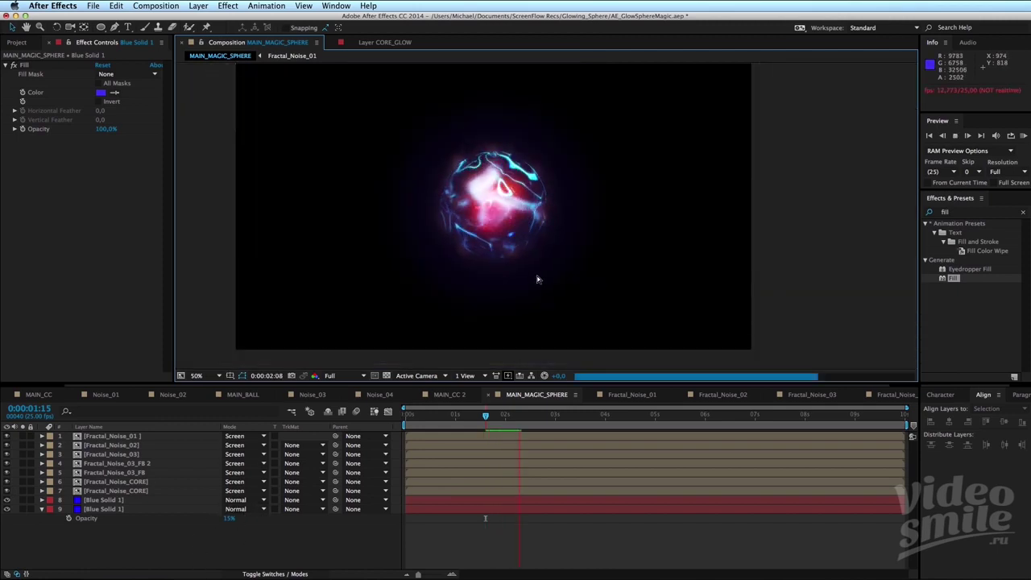
click(417, 144)
key(period)
key(period)
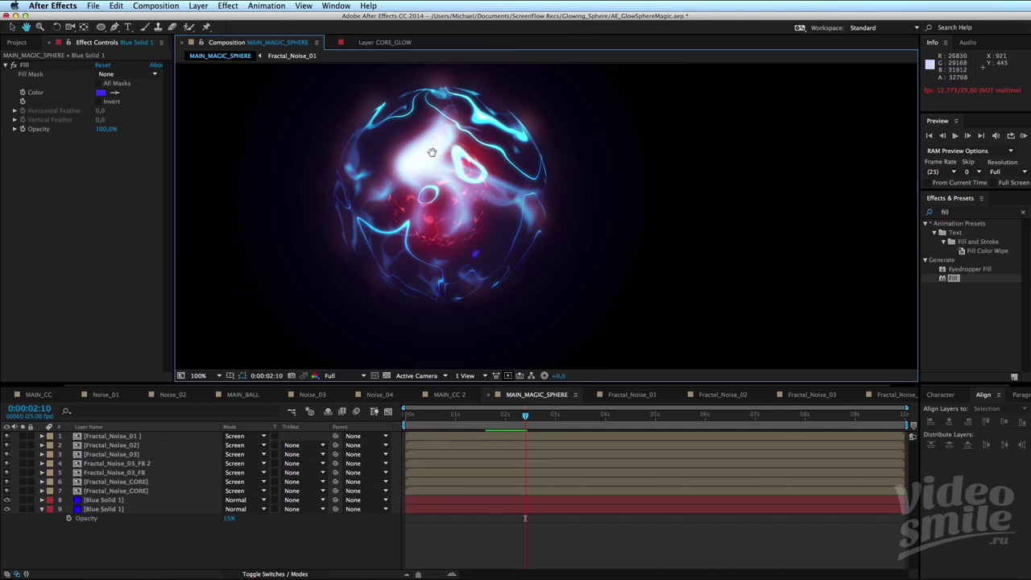
click(145, 464)
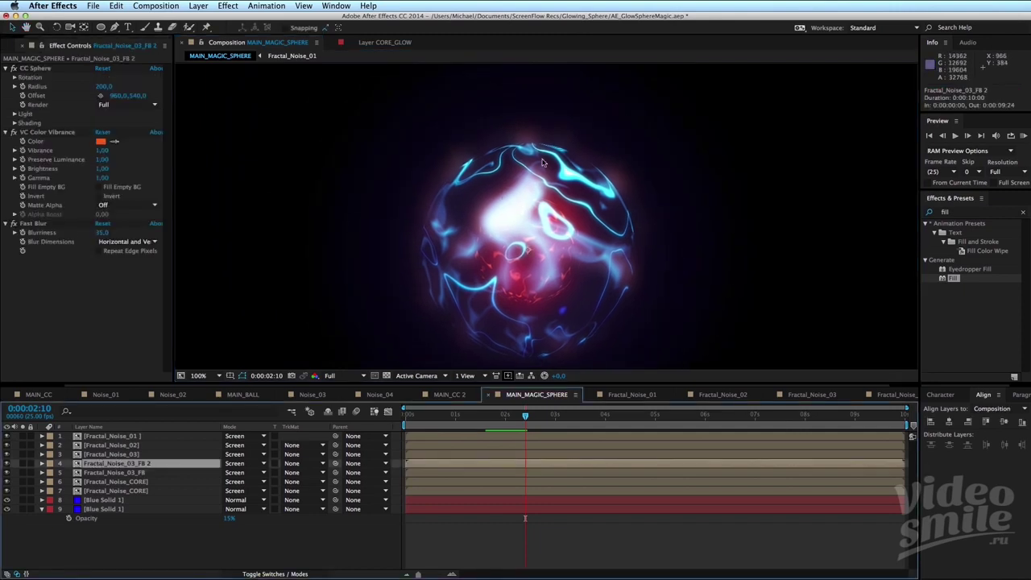
Cycle Fractal_Noise_03_FB 2 through blend modes like Classic Color Dodge and Soft Light, previewing the result.
key(period)
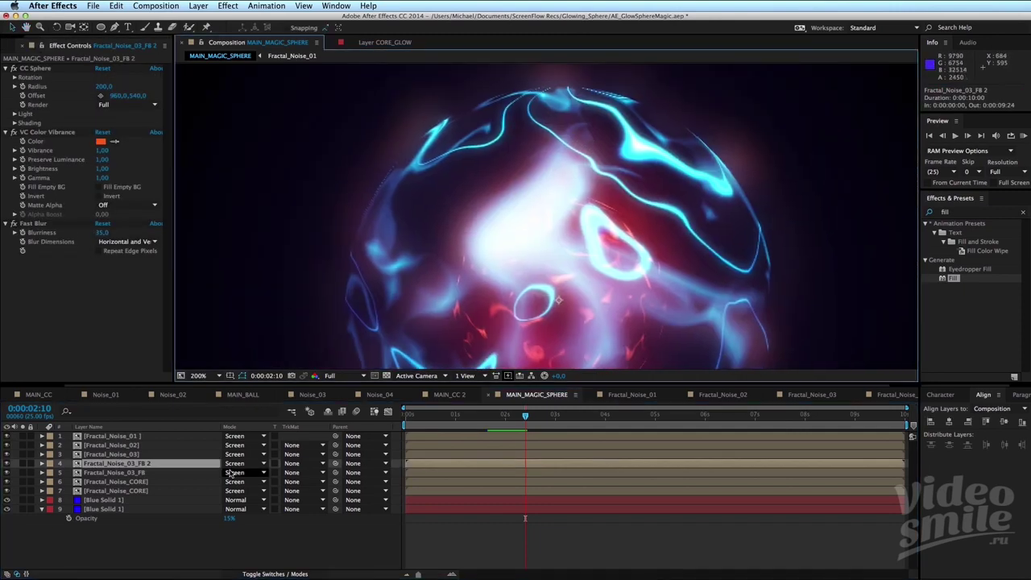
key(t)
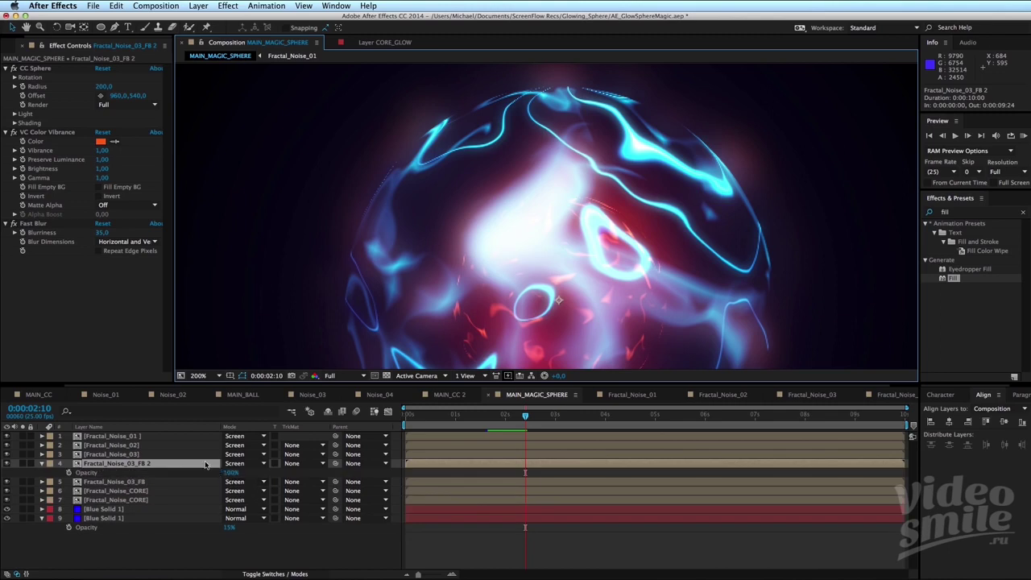
key(comma)
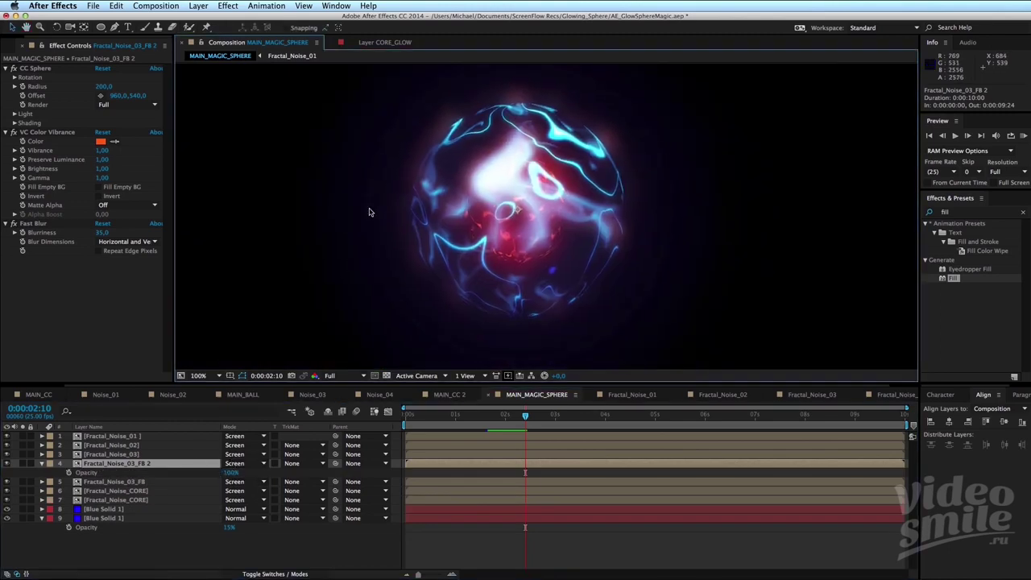
key(shift+equal)
key(shift+equal)
key(shift+equal)
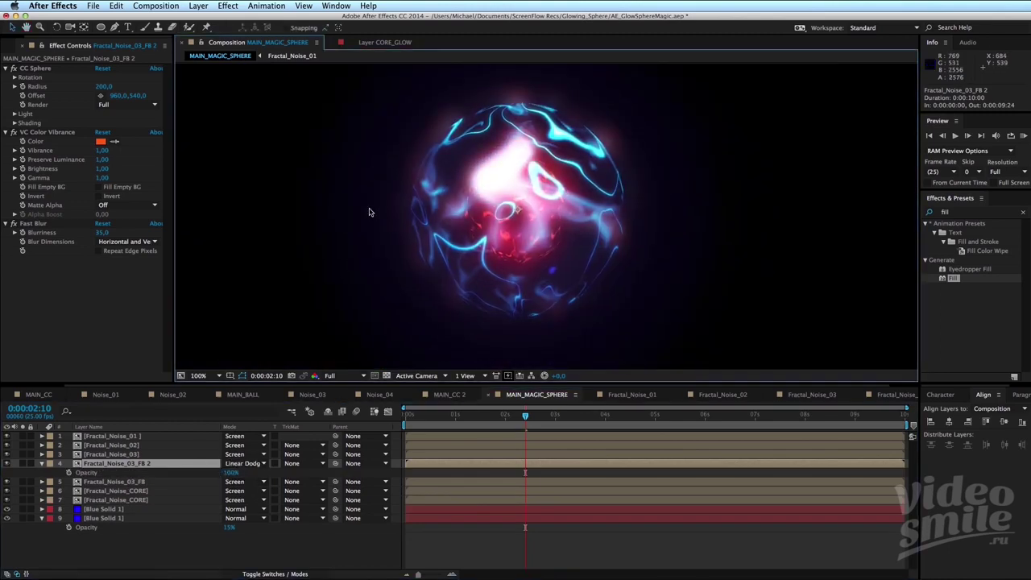
key(shift+equal)
key(shift+equal)
key(shift+equal)
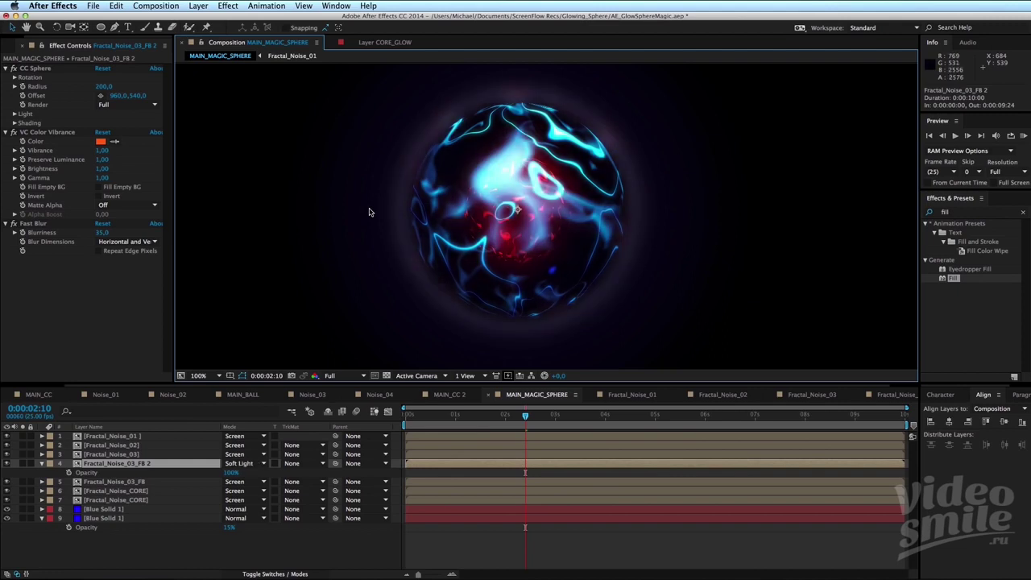
key(shift+equal)
key(shift+equal)
key(shift+equal)
key(shift+equal)
key(shift+equal)
key(shift+equal)
key(shift+equal)
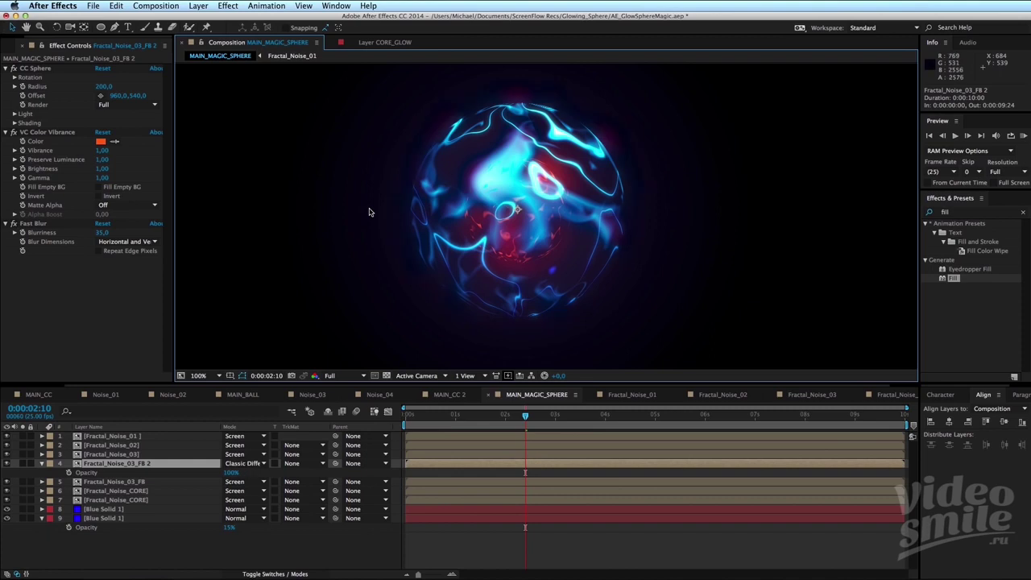
key(comma)
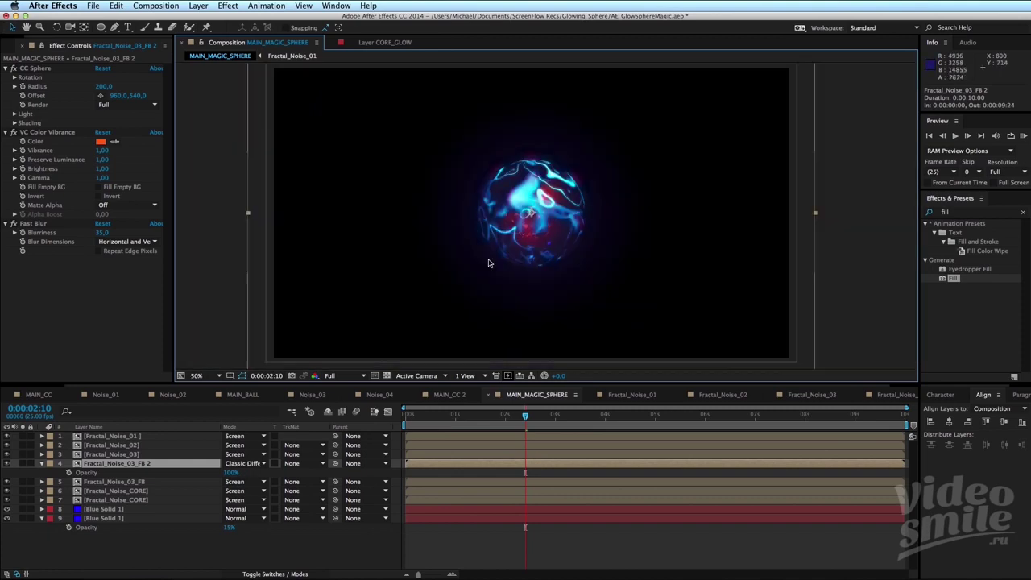
key(KP_0)
drag(447, 417, 474, 423)
key(space)
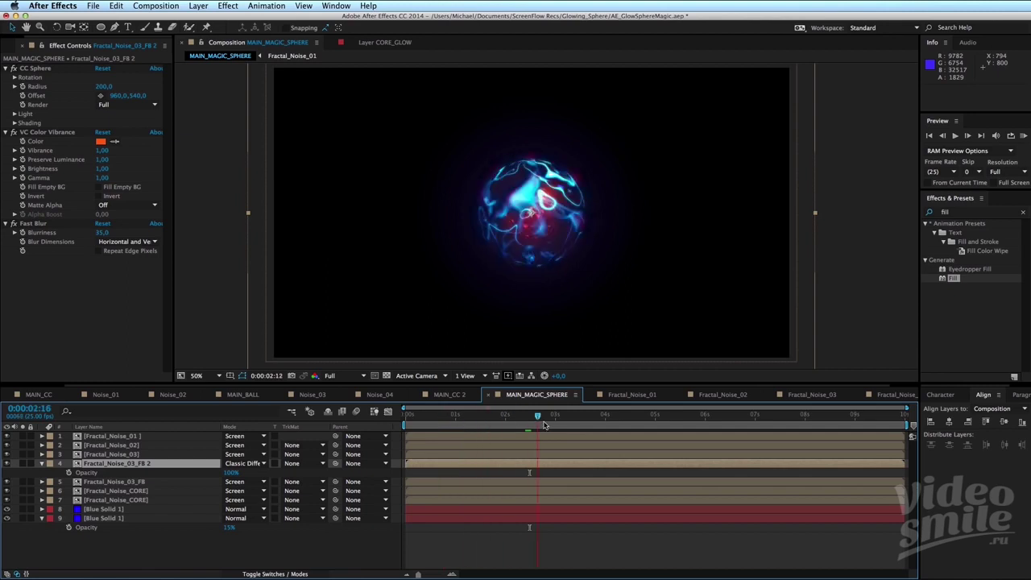
key(period)
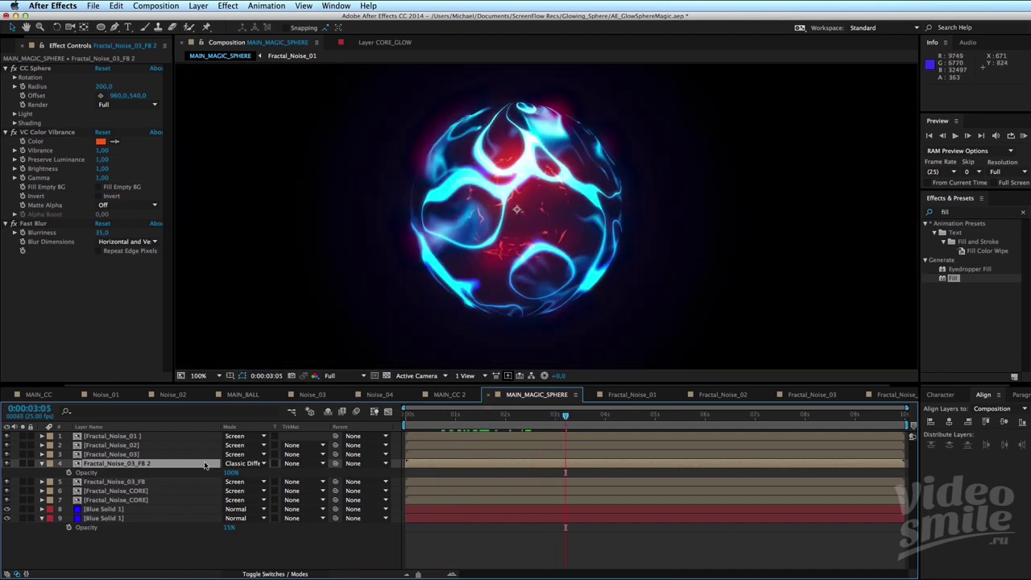
Try Exclusion, Subtract, Divide, Color and Saturation blend modes on the layer and preview.
click(202, 468)
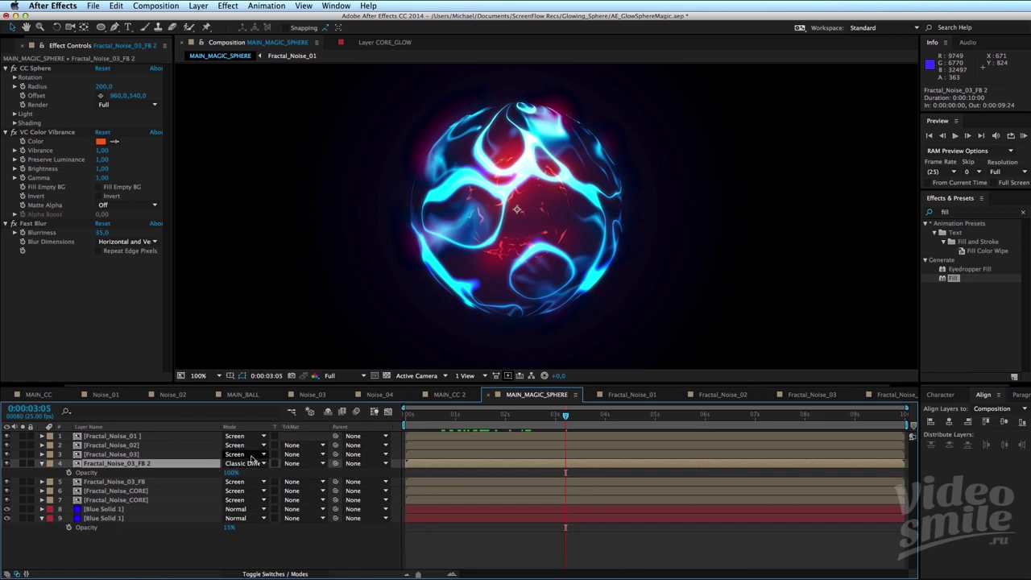
key(shift+equal)
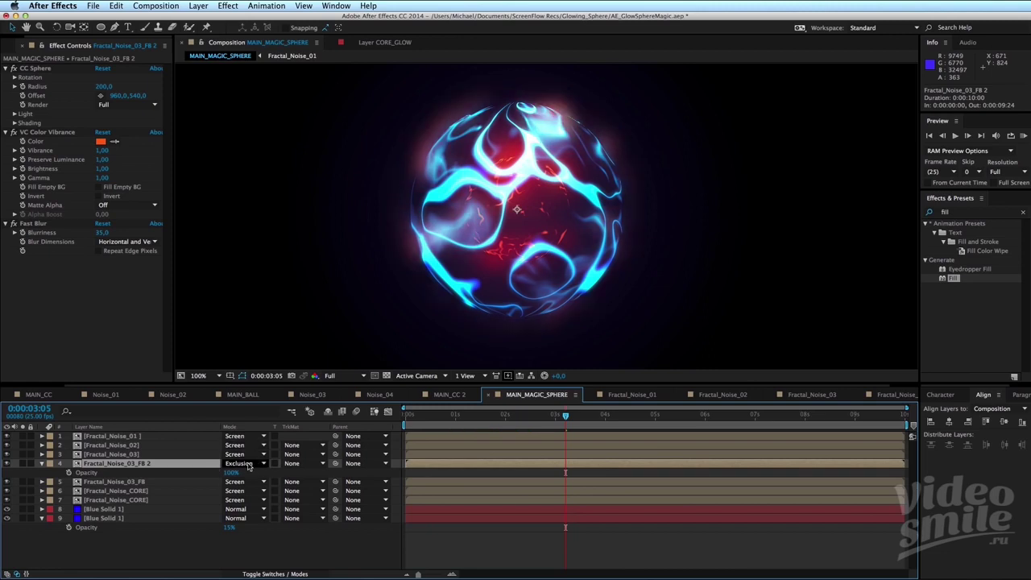
key(shift+equal)
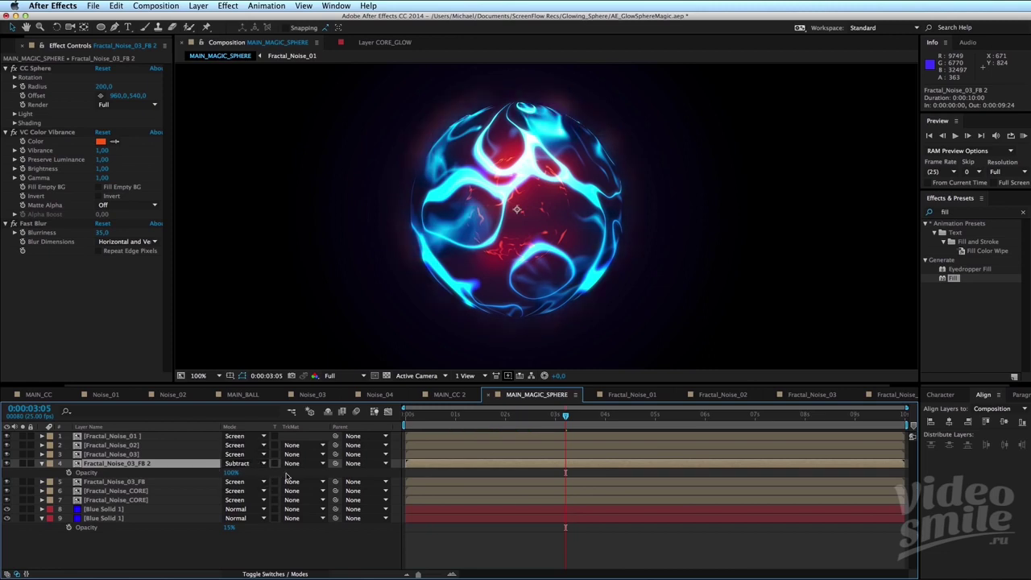
key(shift+equal)
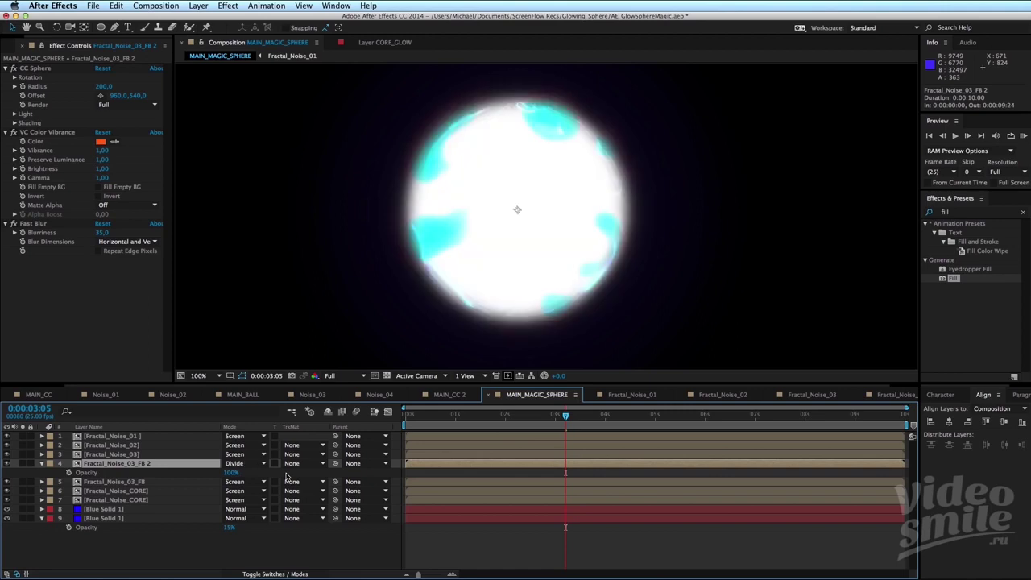
key(shift+equal)
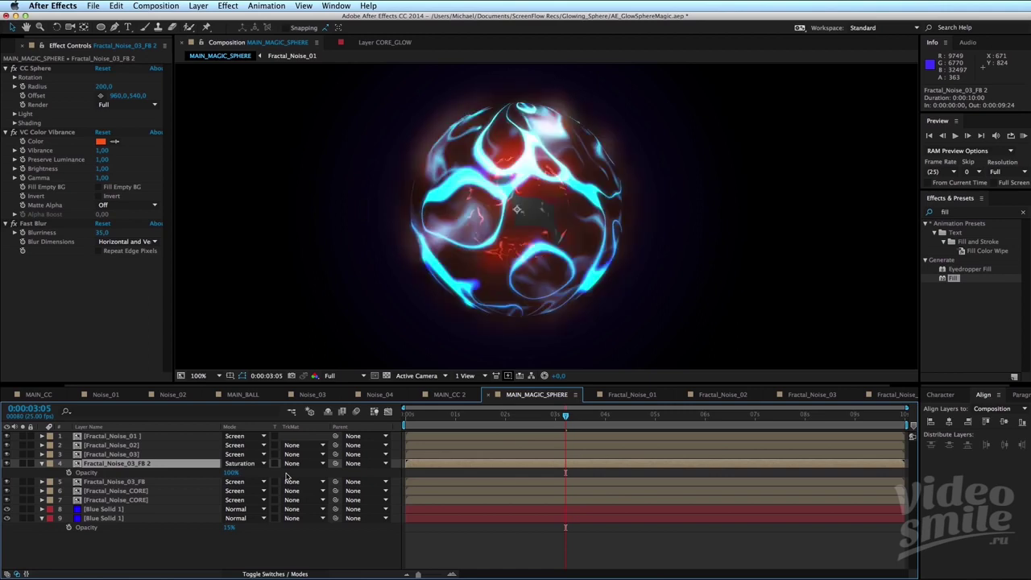
key(shift+equal)
key(shift+minus)
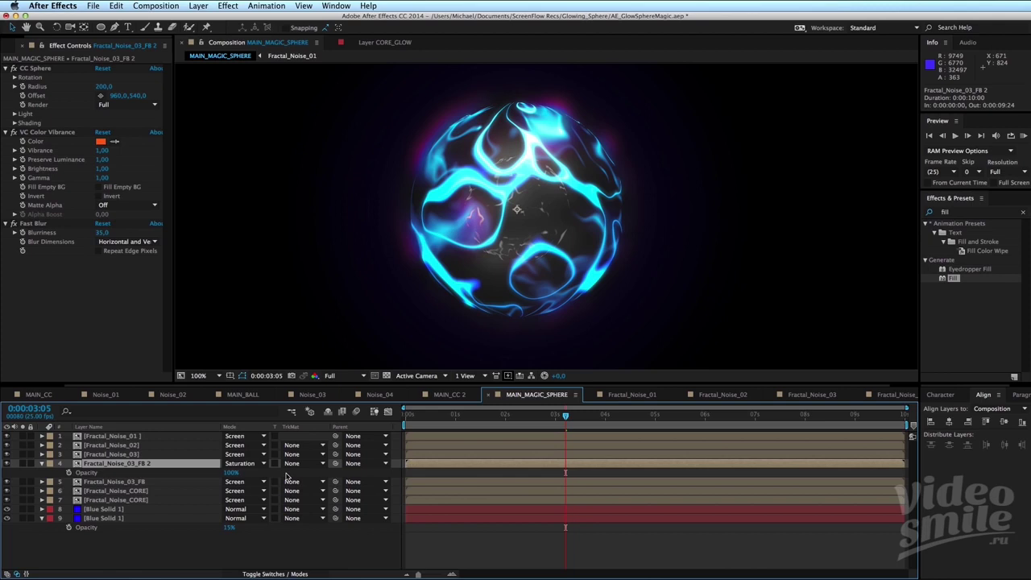
key(comma)
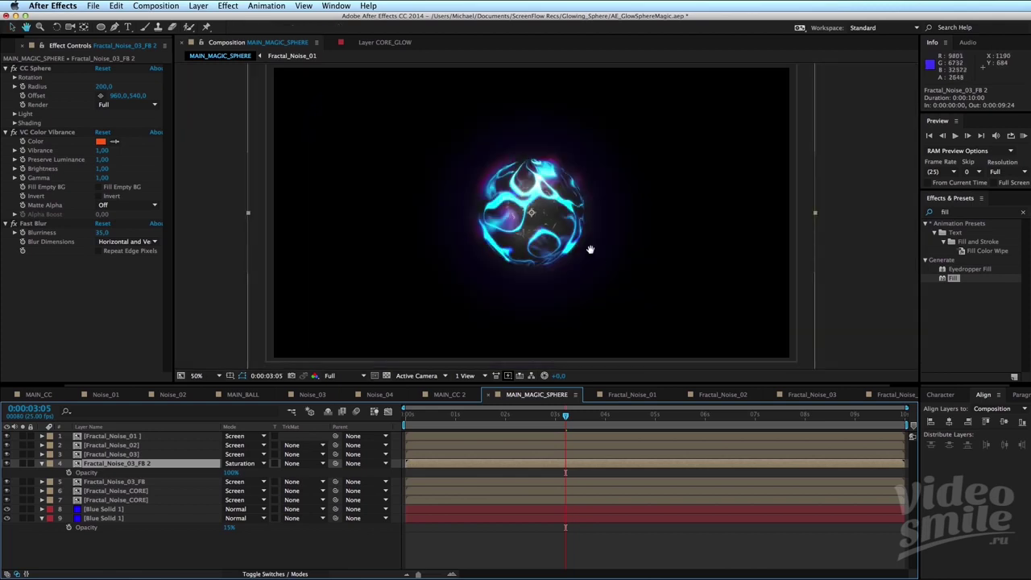
key(space)
key(space)
key(space)
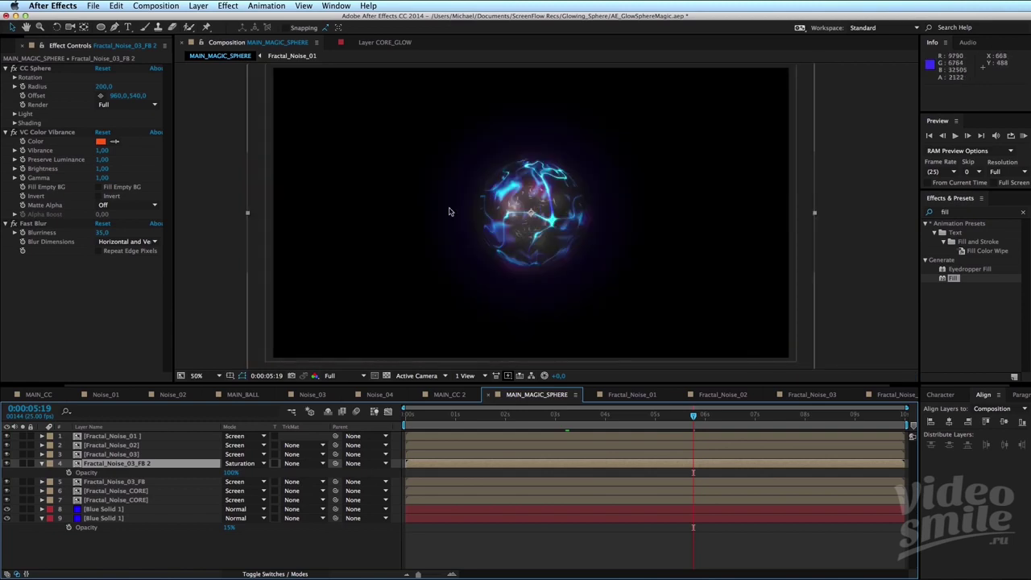
key(period)
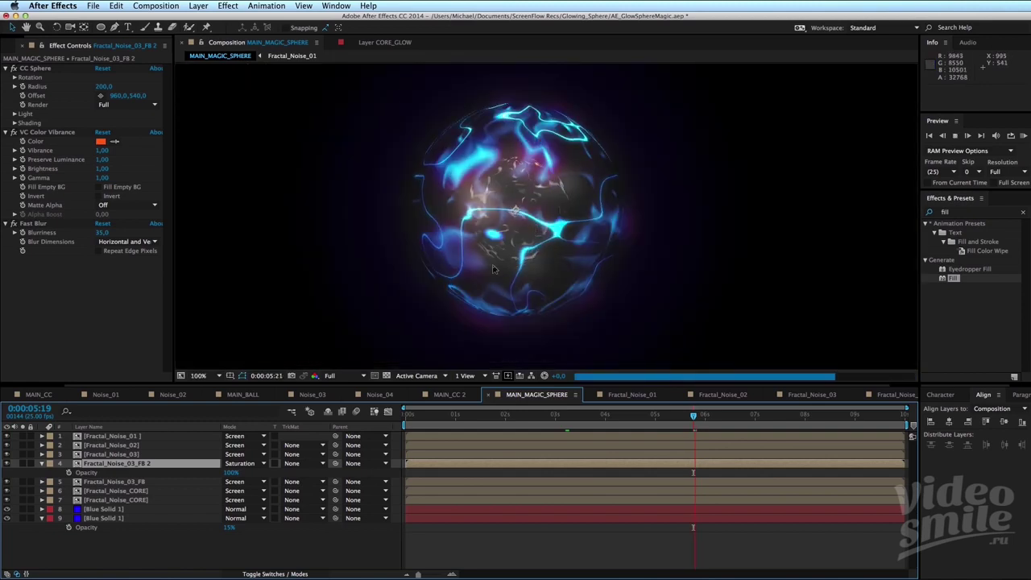
Set Fractal_Noise_03_FB 2 to Difference, briefly try Screen, then revert to Difference.
click(246, 463)
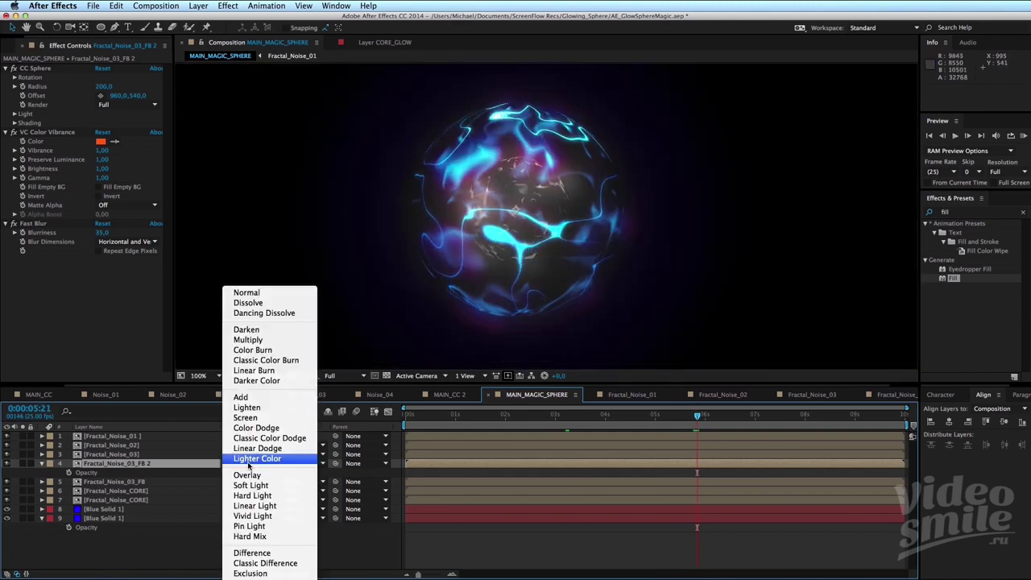
click(290, 552)
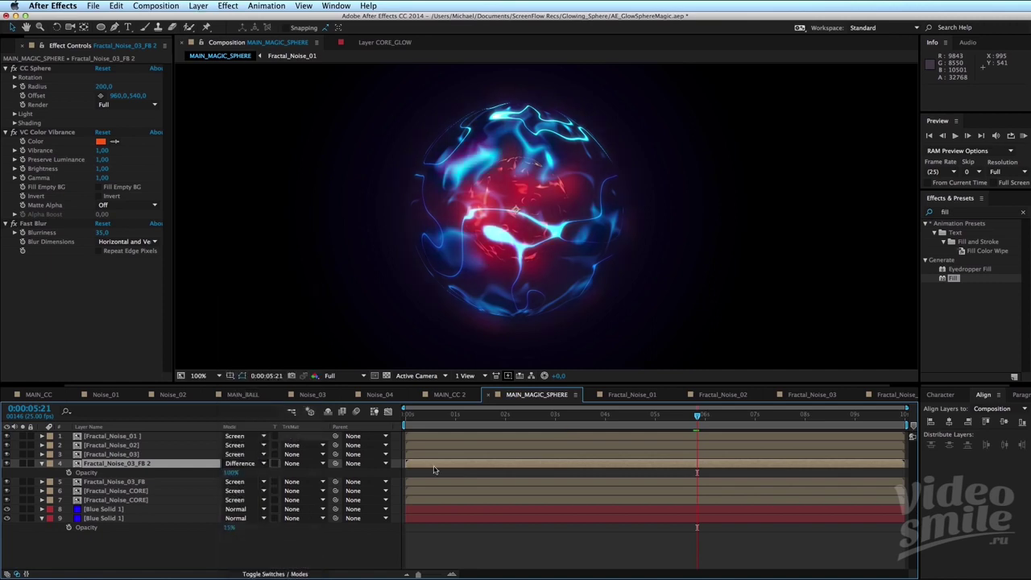
key(comma)
key(Home)
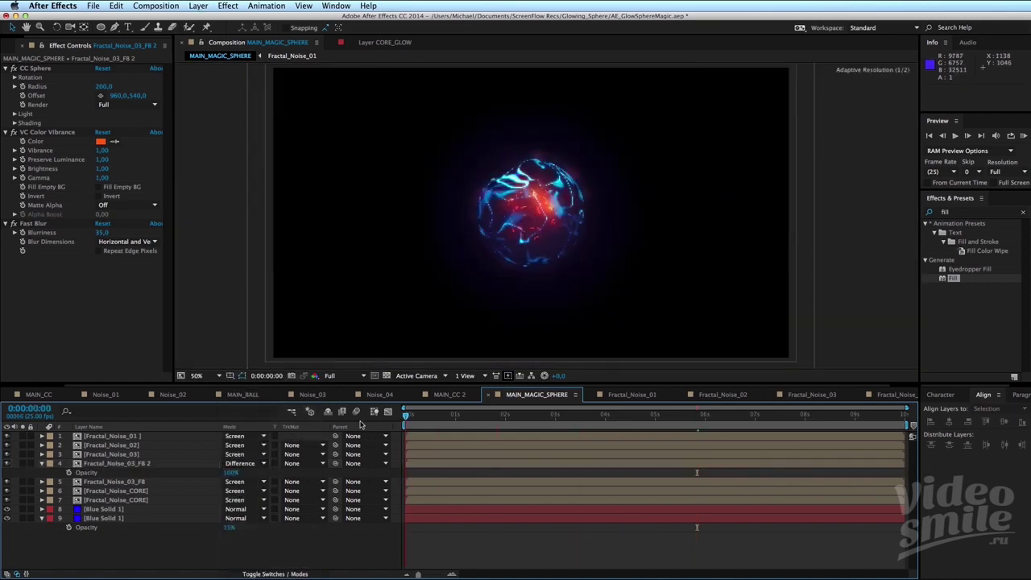
click(240, 463)
click(273, 419)
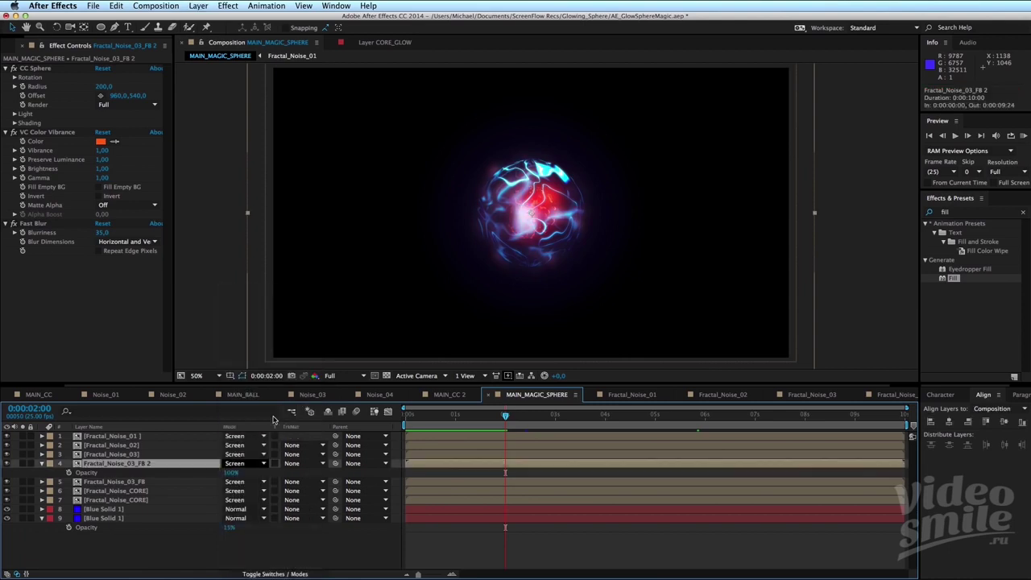
key(super+z)
Lower Fractal_Noise_03_FB 2's opacity to 50% and preview the softer sphere.
key(period)
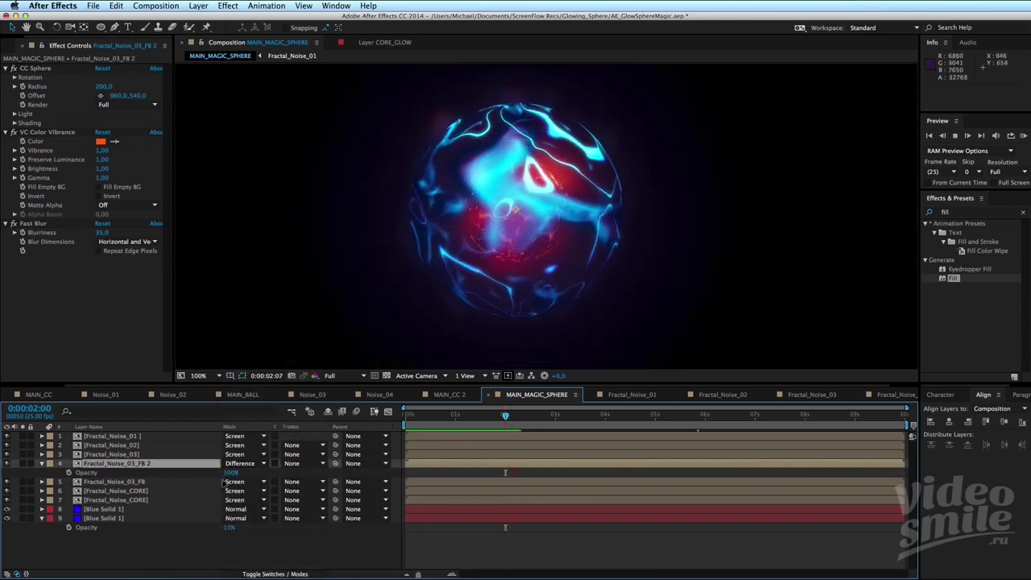
click(231, 473)
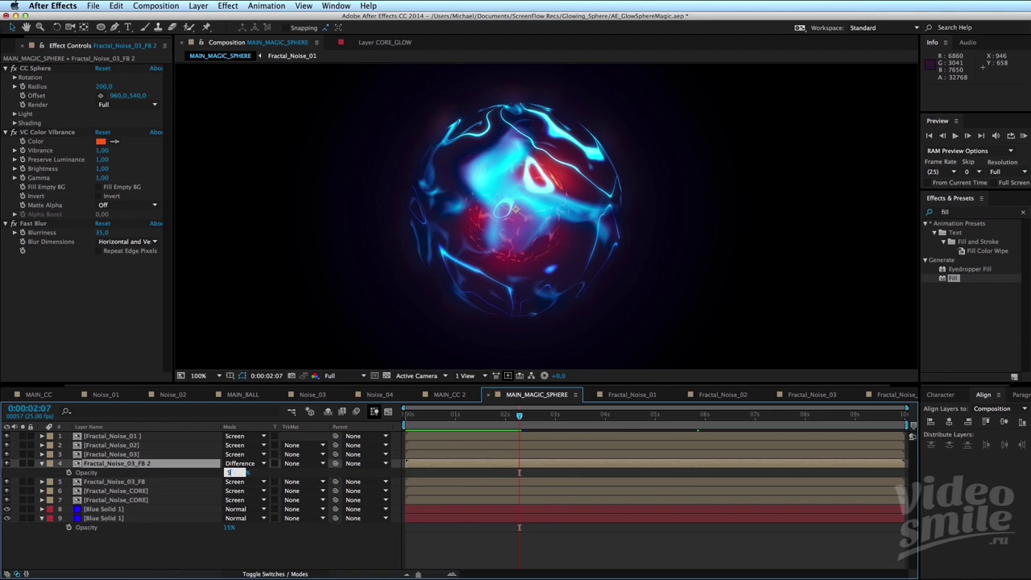
text(50)
key(Return)
key(comma)
key(space)
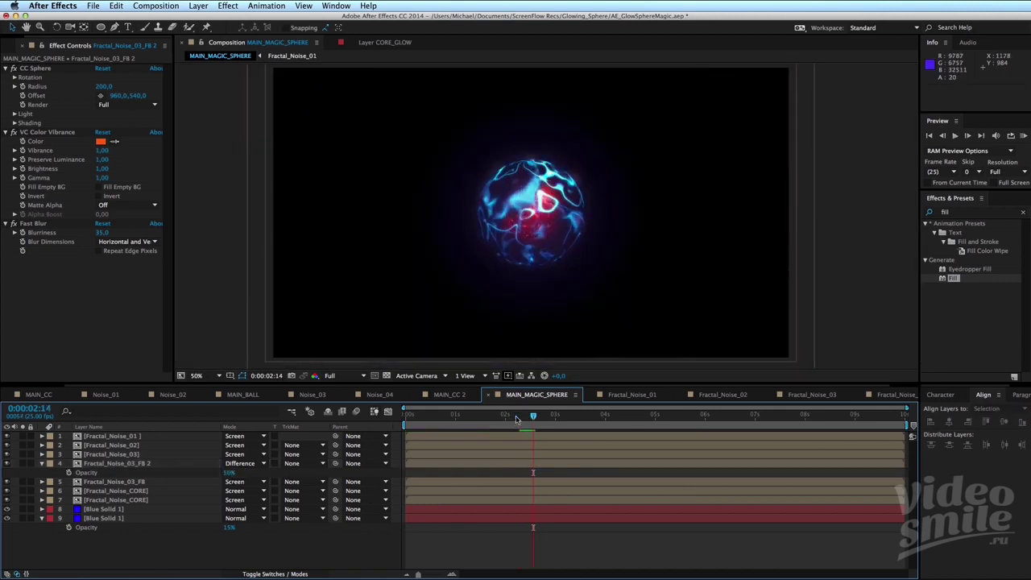
key(Home)
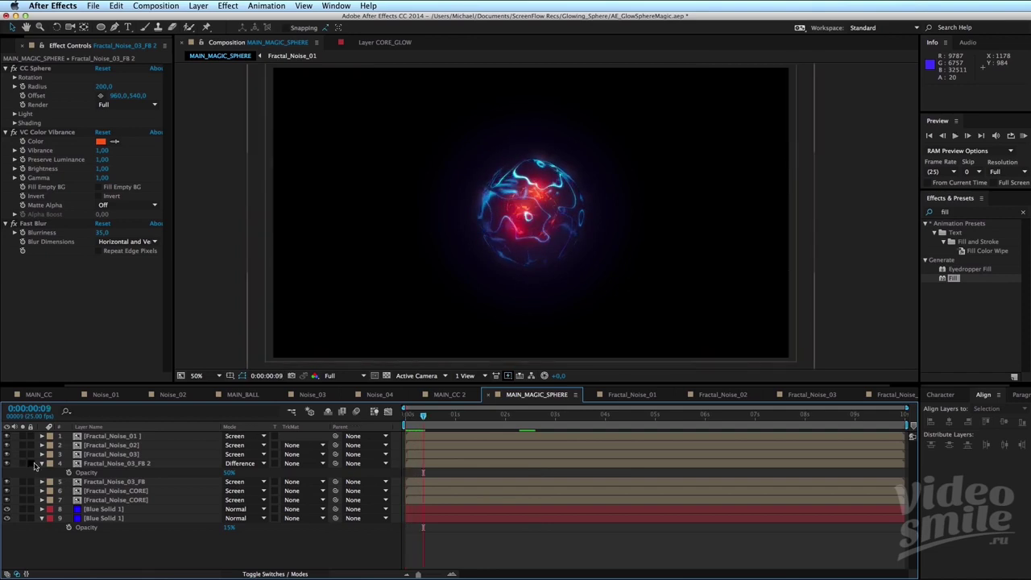
Zoom to 200% and inspect Fractal_Noise_CORE's Glow 3 and VC Color Vibrance effects.
click(43, 465)
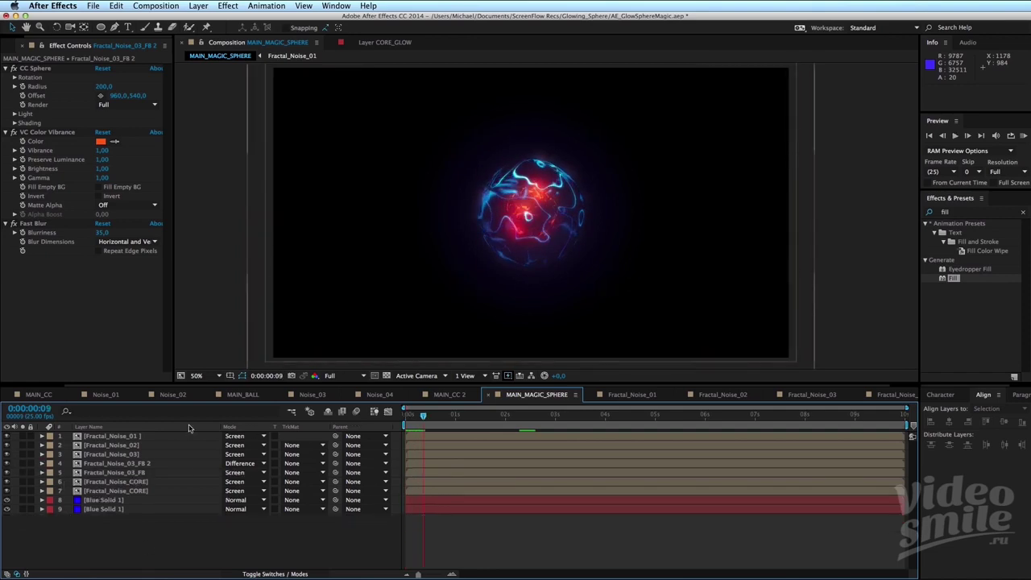
key(period)
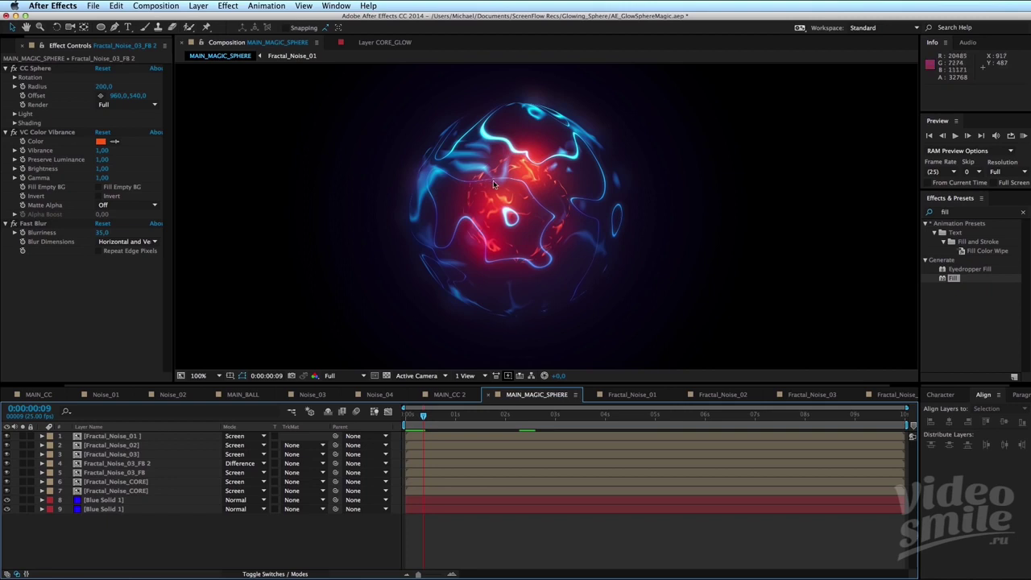
key(period)
key(v)
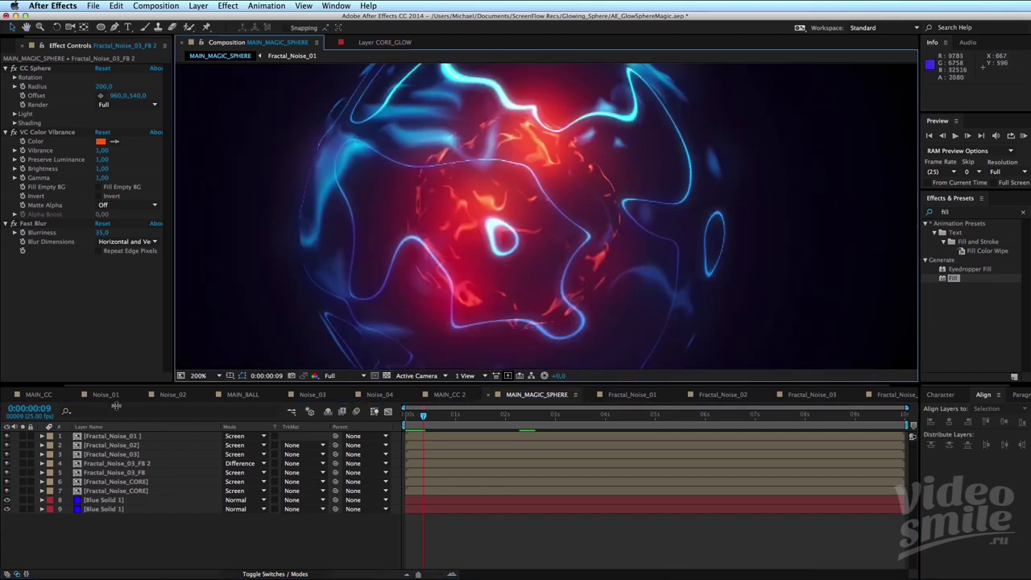
click(125, 482)
click(135, 491)
click(11, 114)
click(6, 105)
click(6, 104)
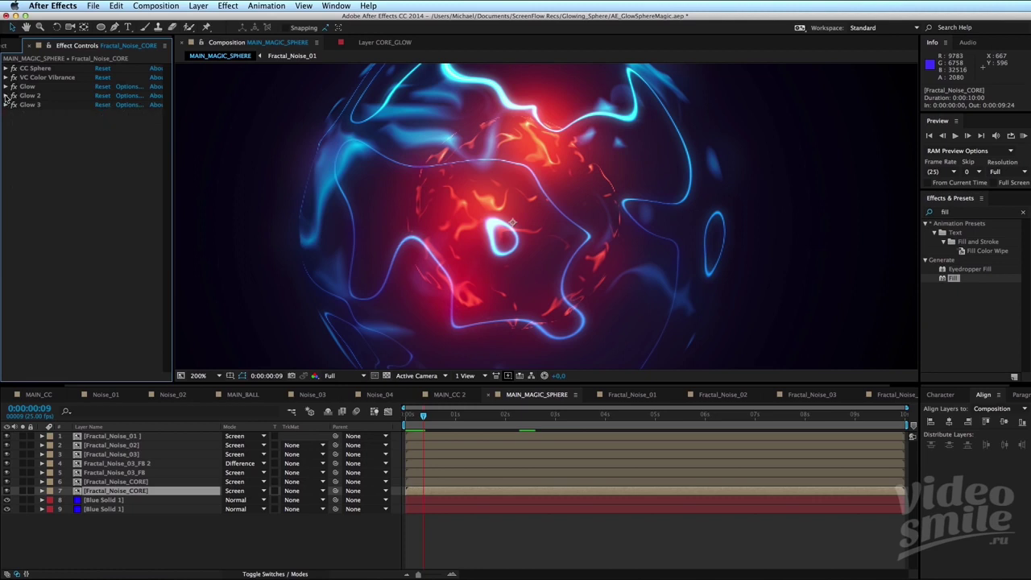
click(22, 77)
click(6, 77)
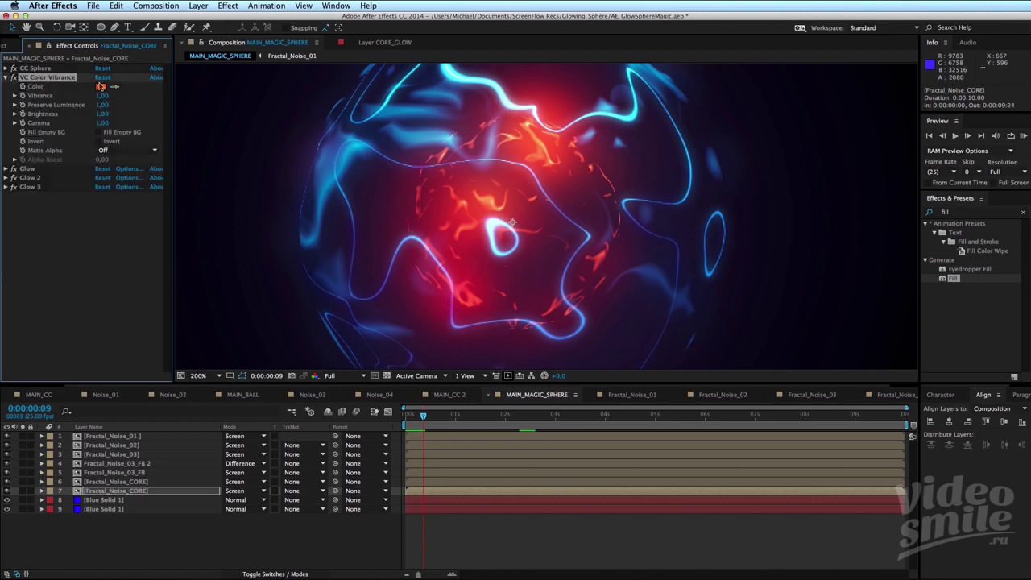
Zoom back out, preview the animation, and add a new adjustment layer with Ctrl+Alt+Y.
click(142, 481)
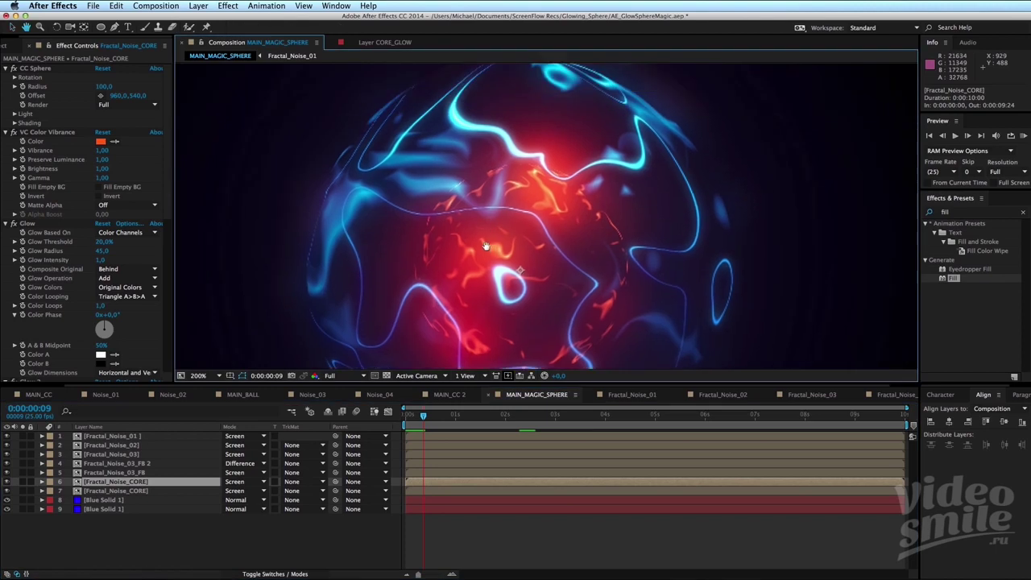
key(comma)
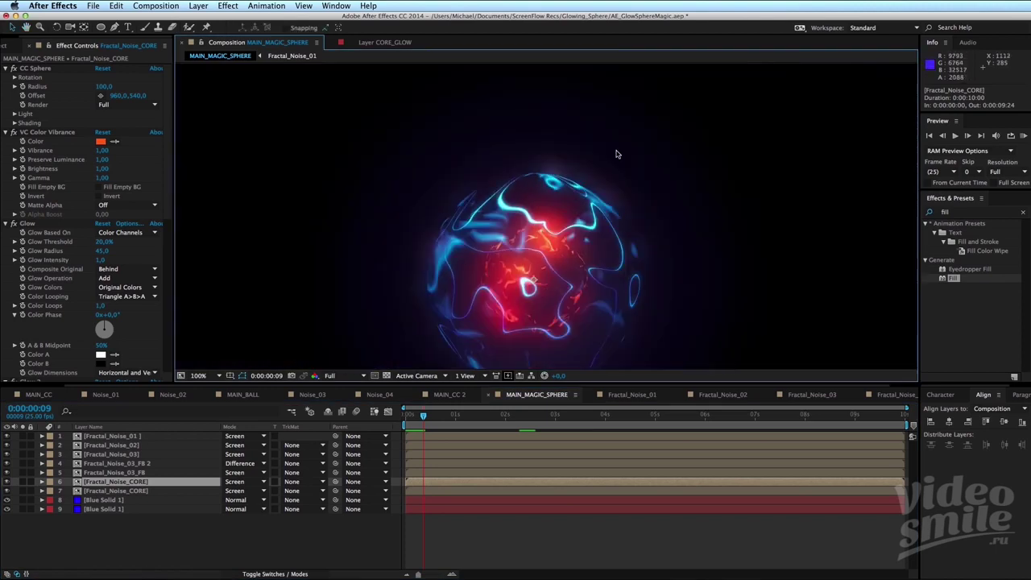
key(comma)
key(space)
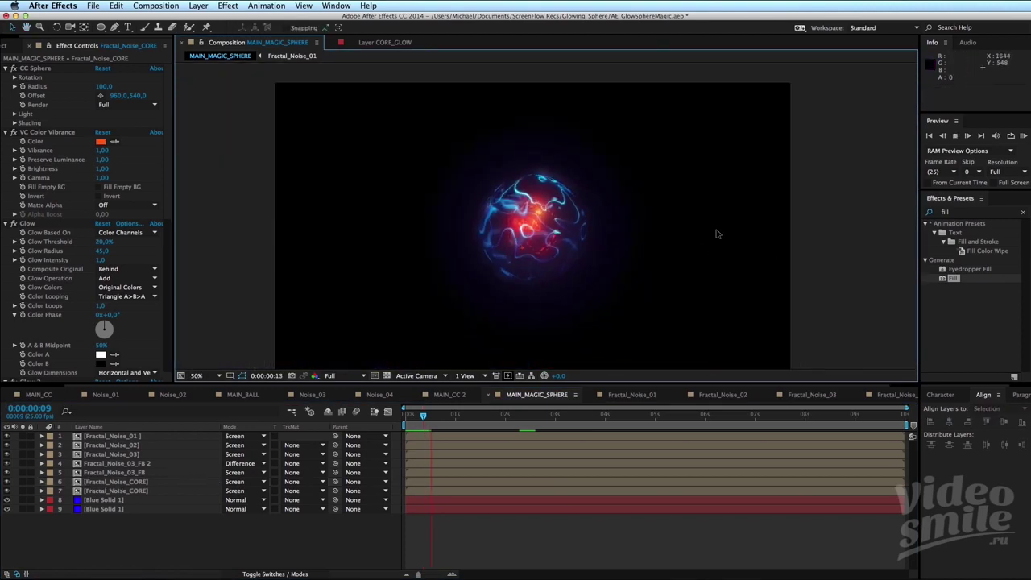
key(space)
click(197, 529)
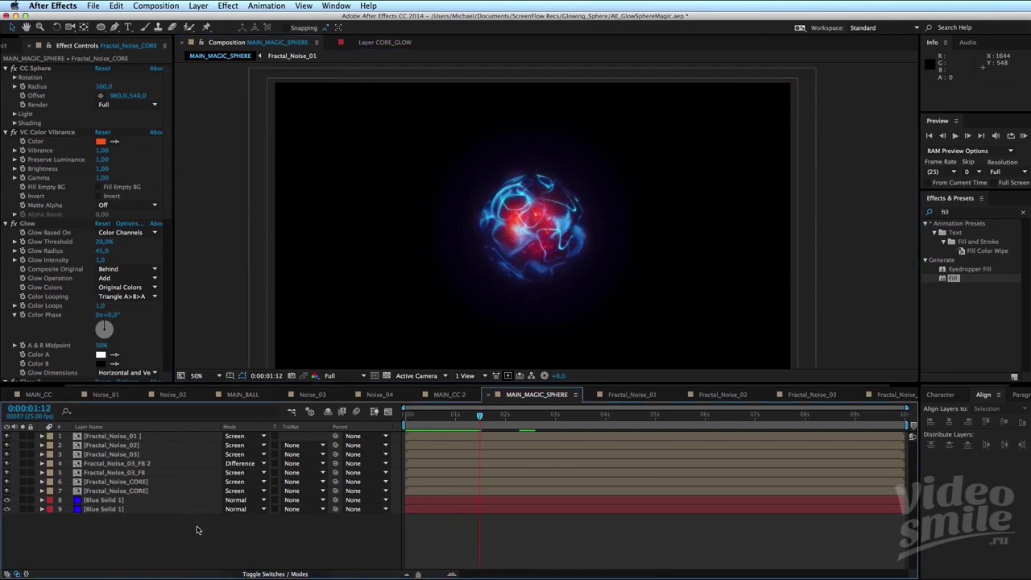
key(ctrl+alt+y)
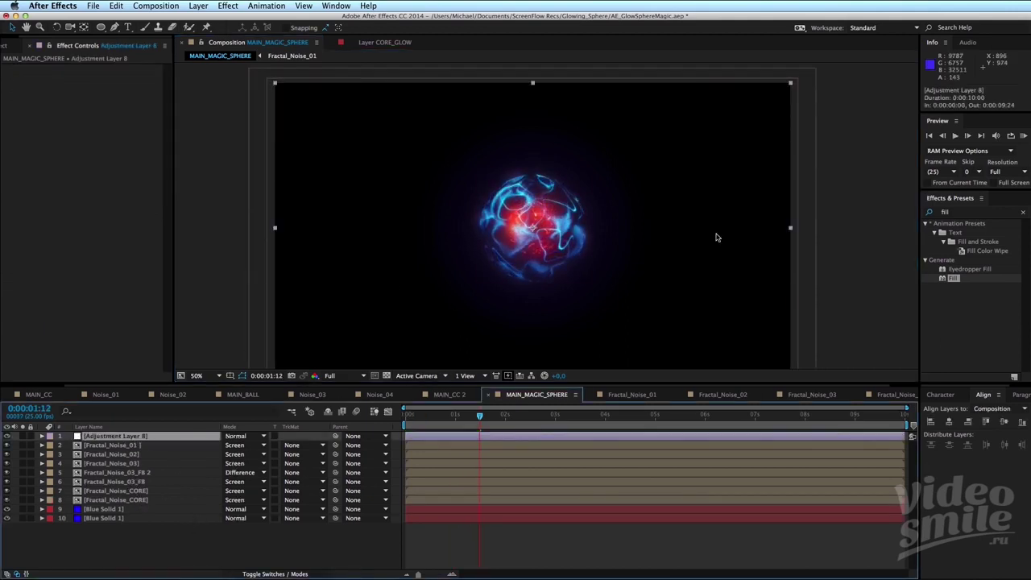
Find Color Control in Effects & Presets and apply it to Adjustment Layer 8.
click(946, 213)
click(929, 213)
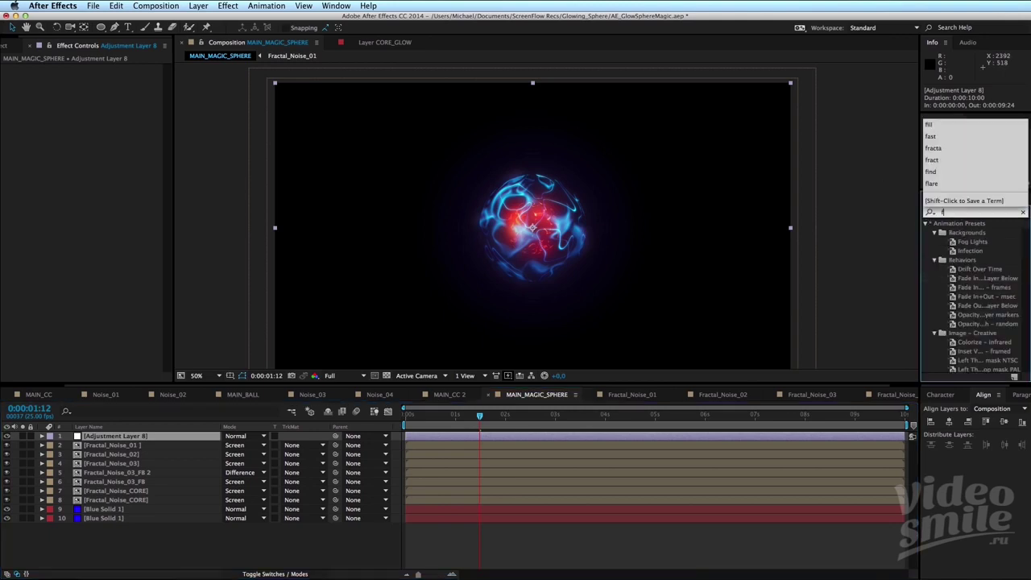
click(957, 279)
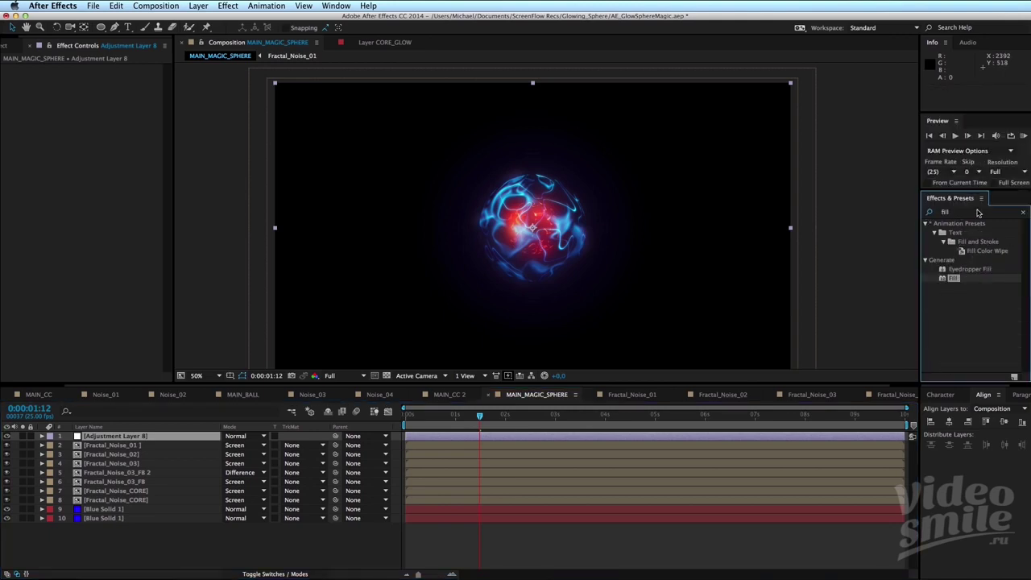
click(978, 213)
text(color)
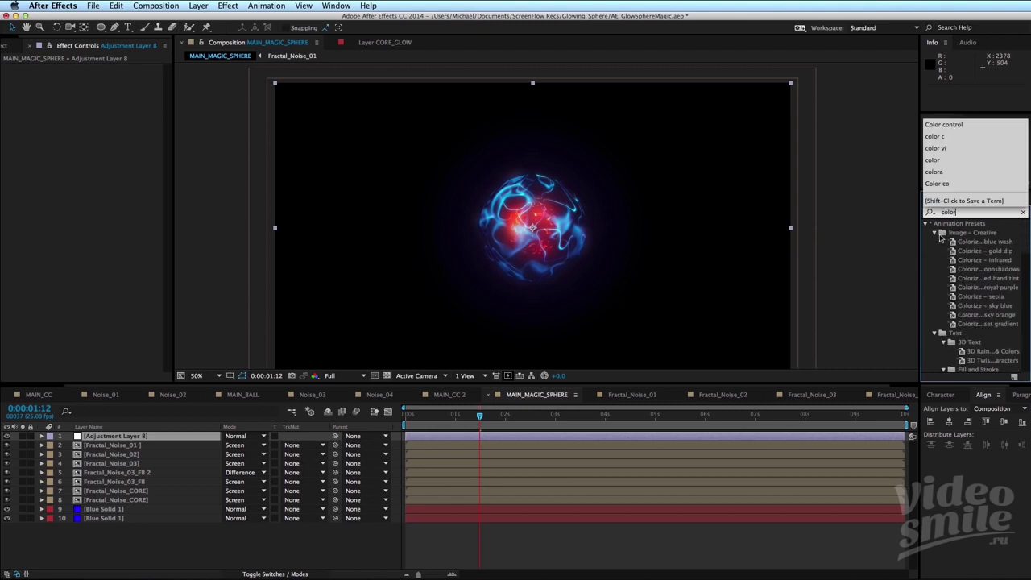
scroll(959, 293, down, 10)
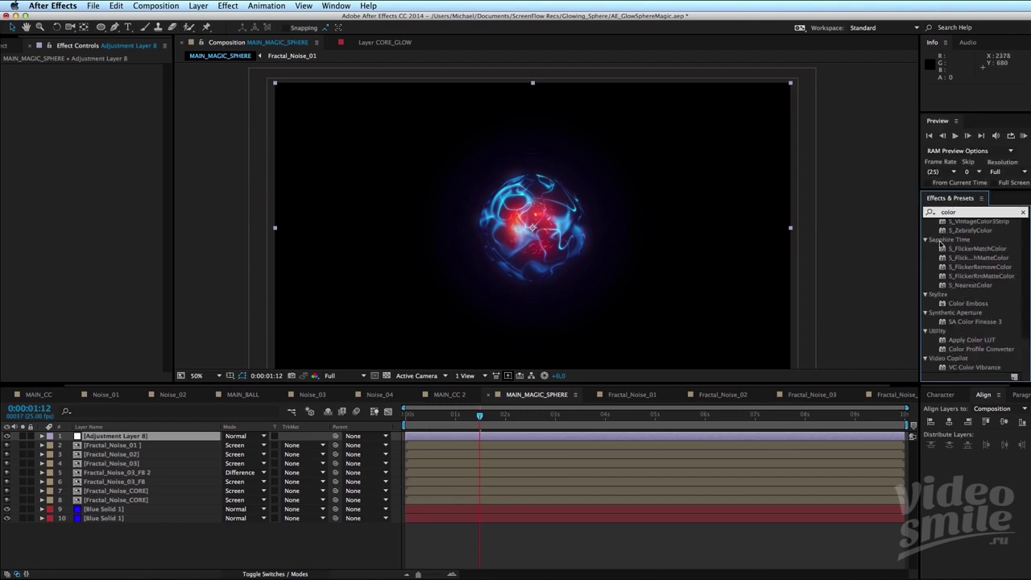
text(c)
drag(967, 269, 569, 436)
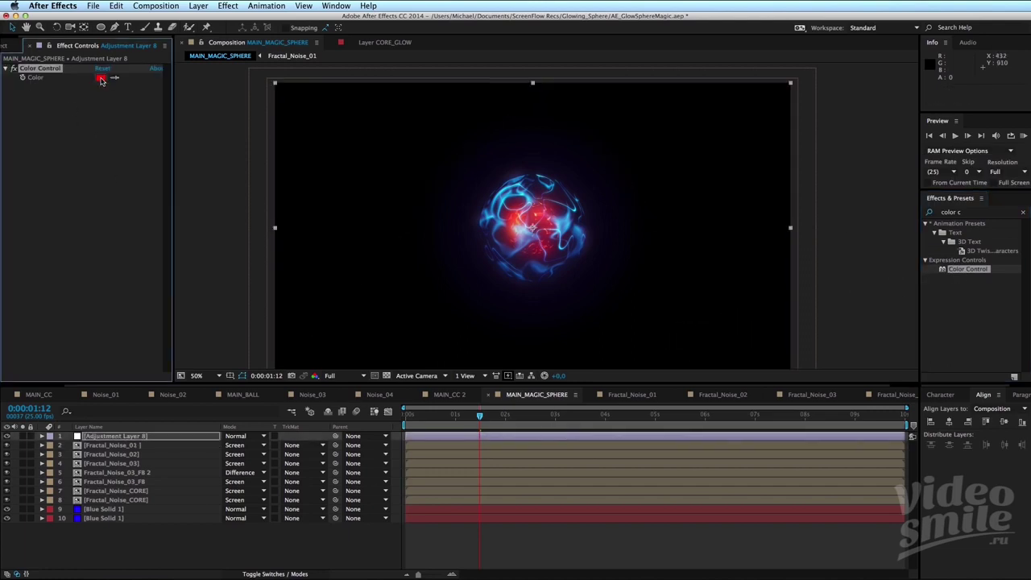
Set the Color Control colour to orange-red F15C23.
click(100, 78)
drag(731, 387, 732, 384)
click(703, 296)
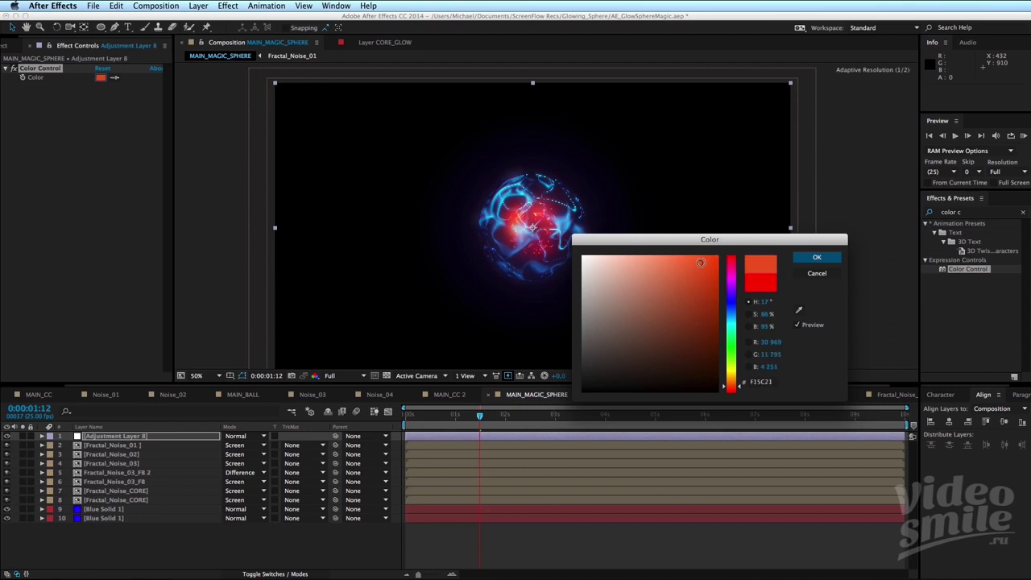
click(816, 257)
key(slash)
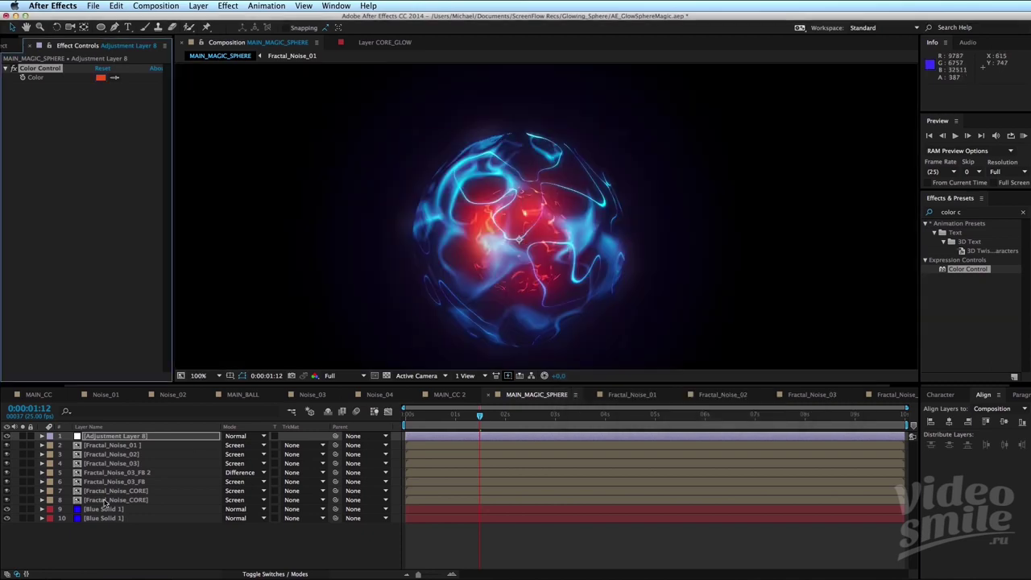
click(113, 499)
Expand the upper Fractal_Noise_CORE layer to reveal its VC Color Vibrance properties.
click(35, 95)
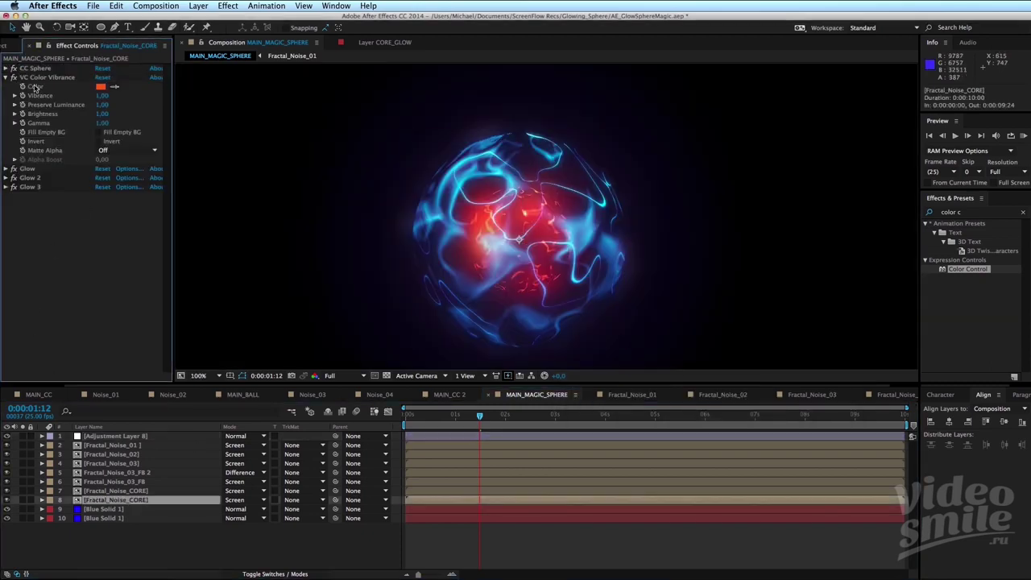
click(121, 436)
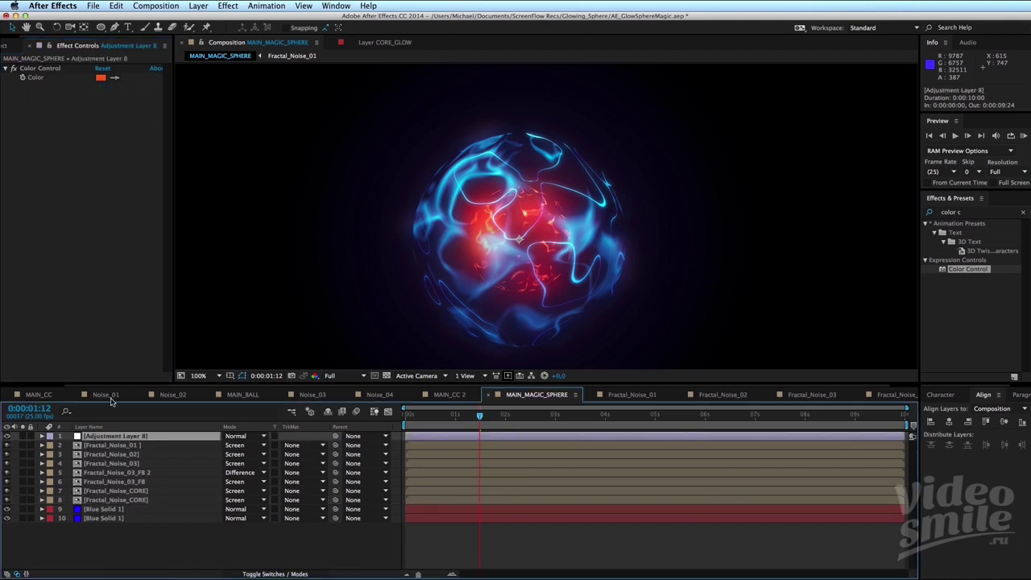
click(49, 46)
click(144, 481)
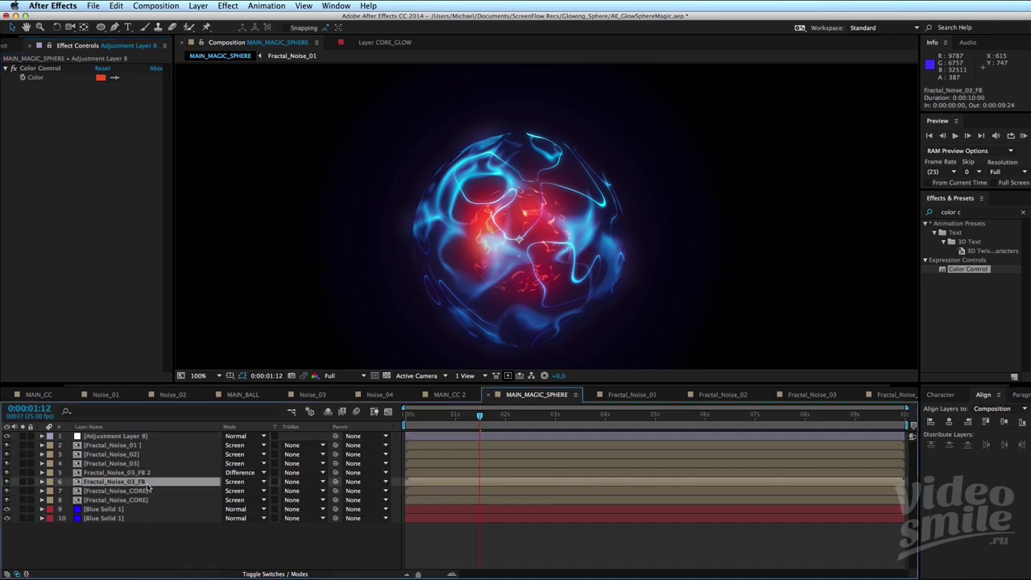
click(140, 491)
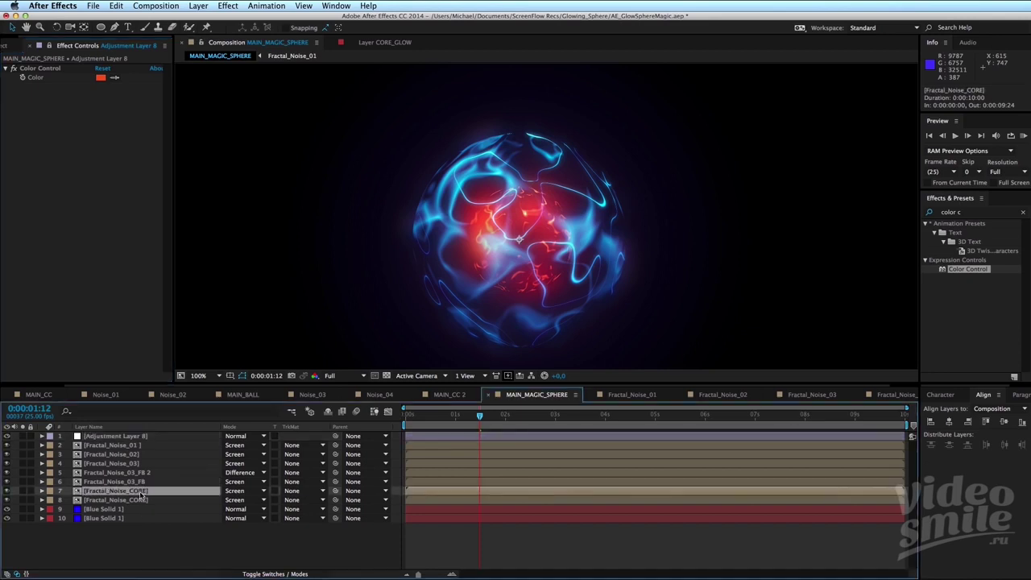
click(42, 491)
click(50, 500)
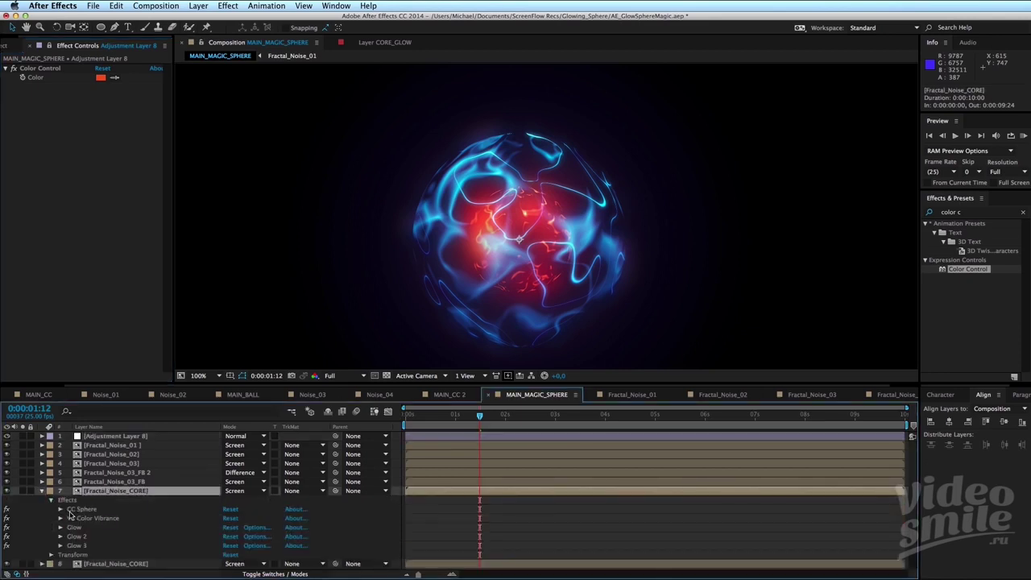
click(88, 520)
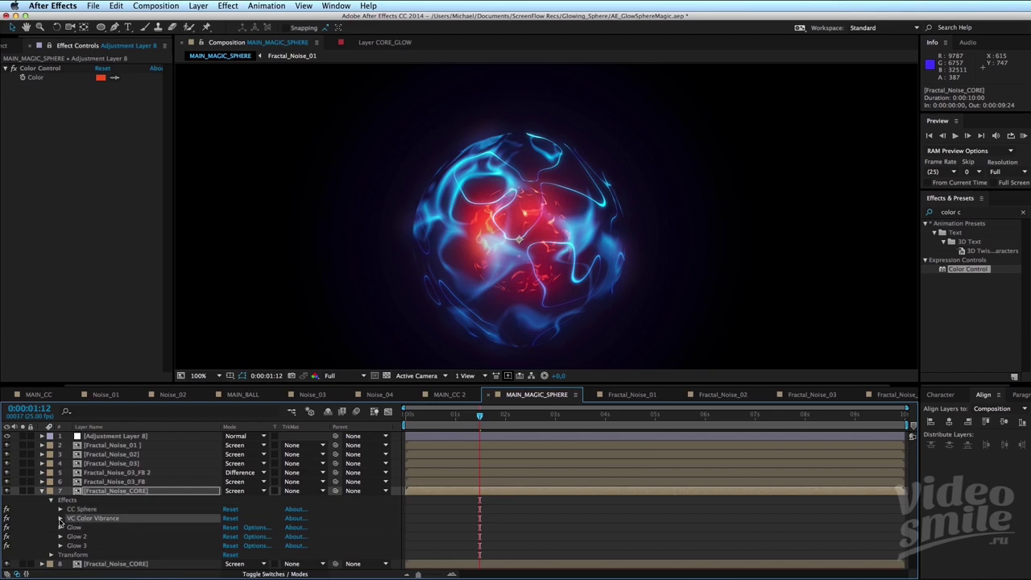
click(60, 519)
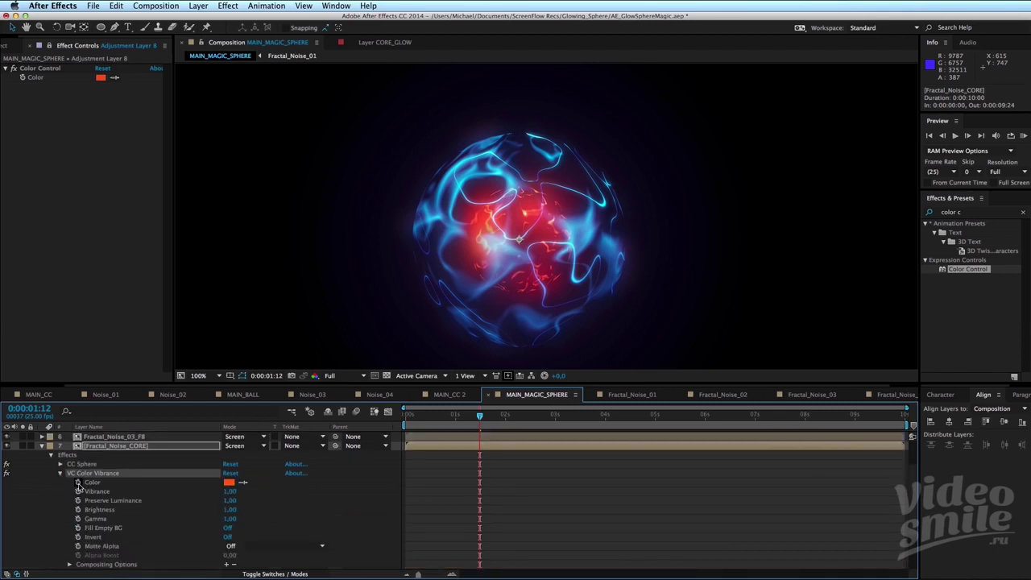
Pick-whip the VC Color Vibrance Color expression to the Color Control colour.
alt+click(79, 482)
drag(252, 492, 37, 80)
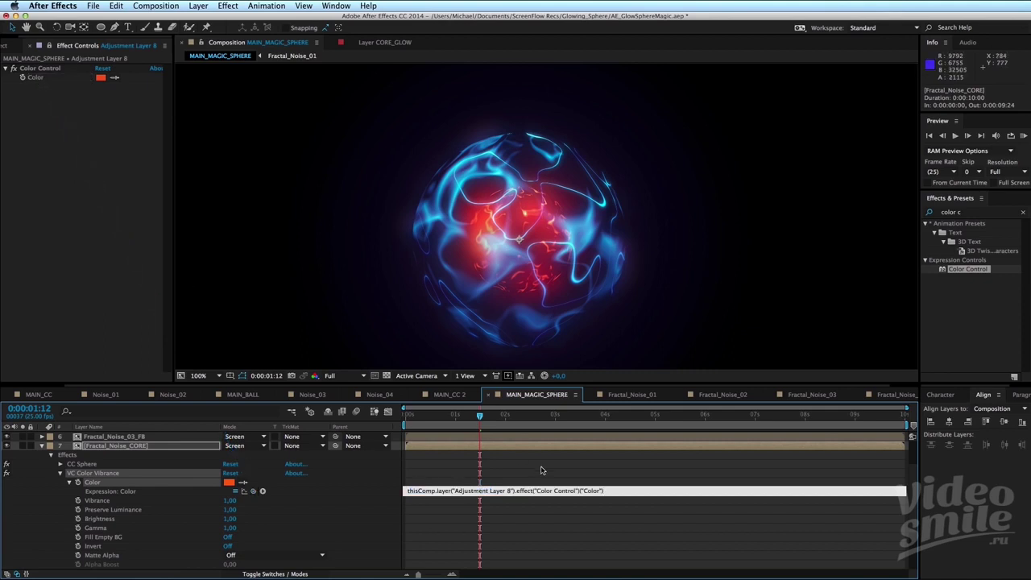
click(432, 261)
key(period)
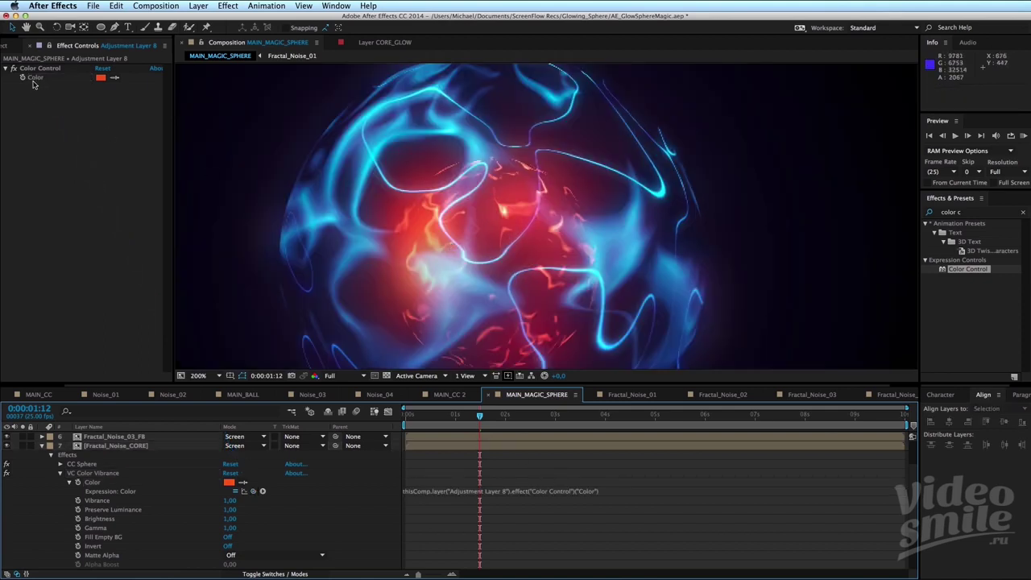
Undo the colour-link expression and collapse the Color Vibrance properties.
key(ctrl+z)
key(Return)
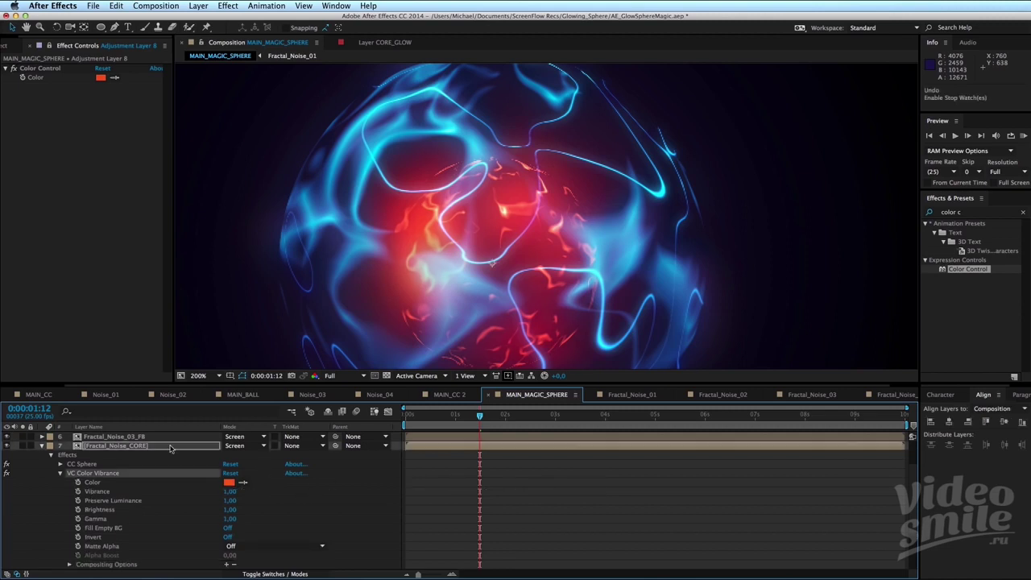
click(58, 473)
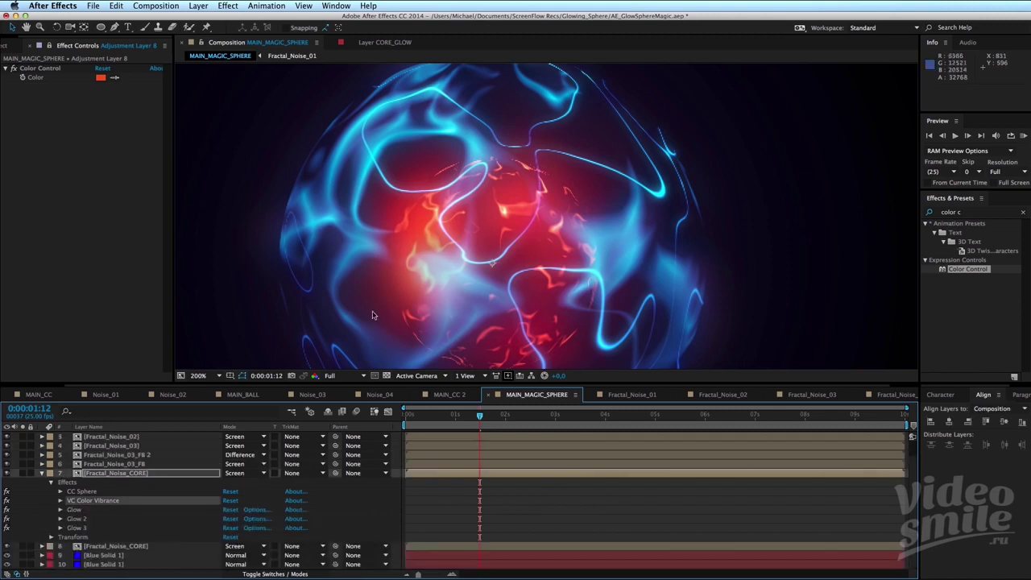
key(comma)
key(comma)
key(comma)
Nest MAIN_MAGIC_SPHERE in a new composition named MAIN_MAGIC_SPHERE_CC.
click(41, 475)
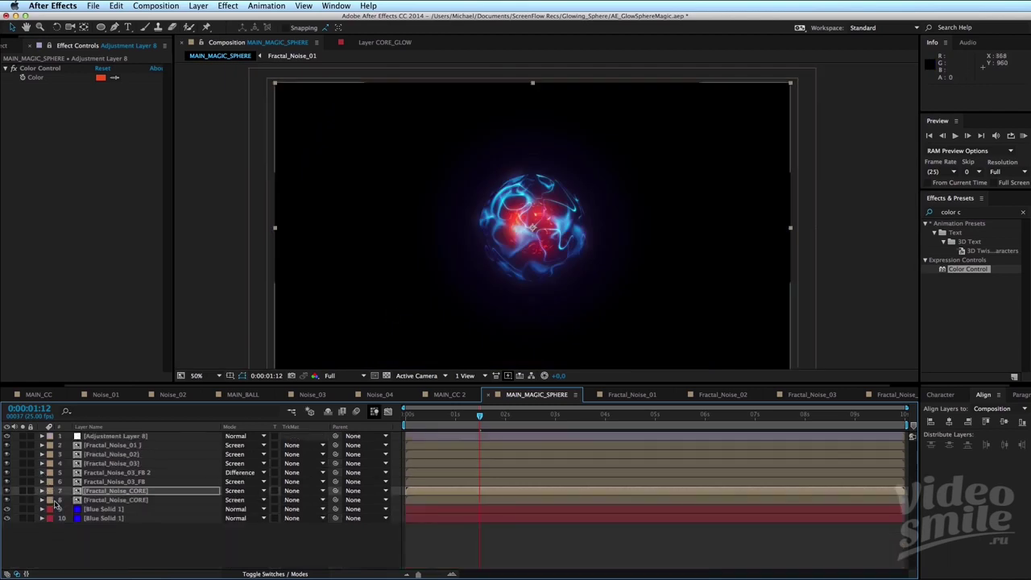
click(5, 48)
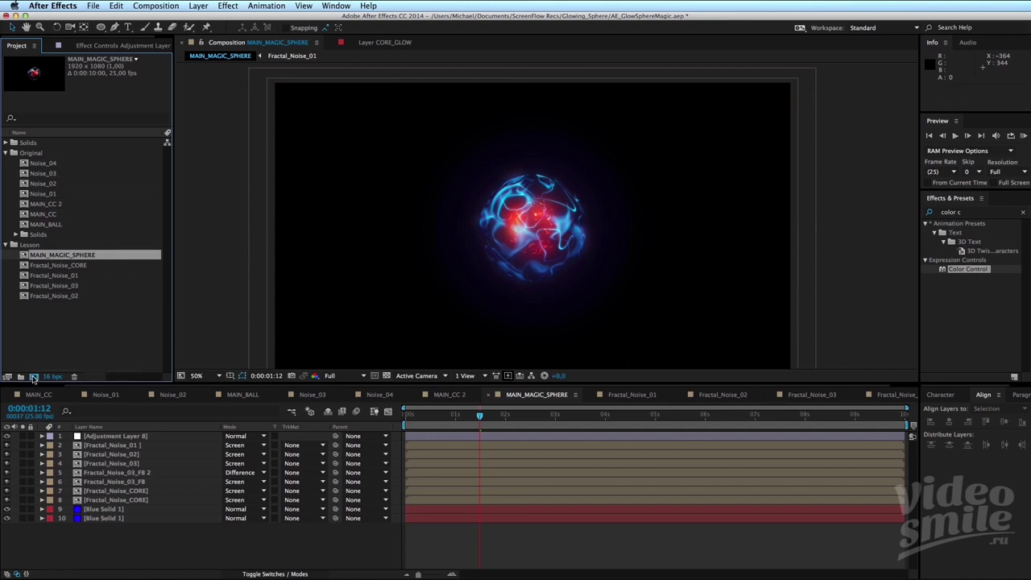
drag(61, 259, 34, 376)
key(super+k)
text(MAIN_MAGIC_SPHERE_CC)
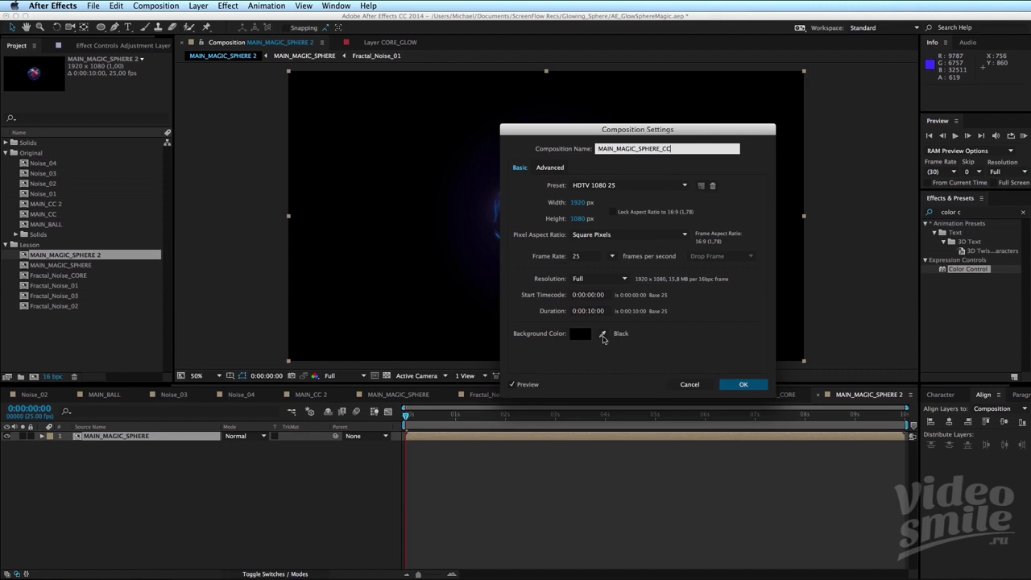
click(745, 386)
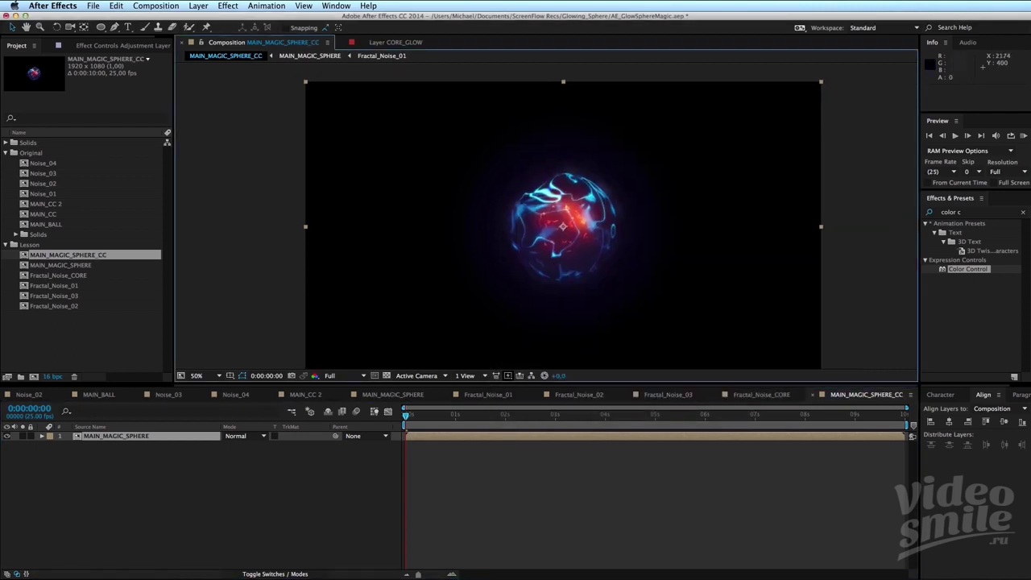
key(super+Tab)
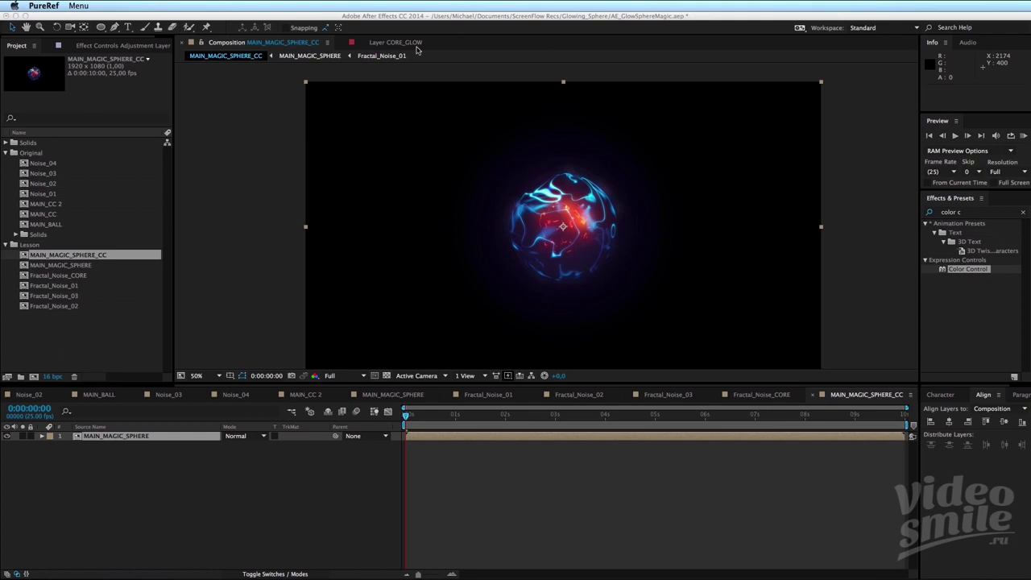
key(super+Tab)
Add a comp-size solid named BG_GRADIENT and send it beneath the sphere layer.
click(129, 465)
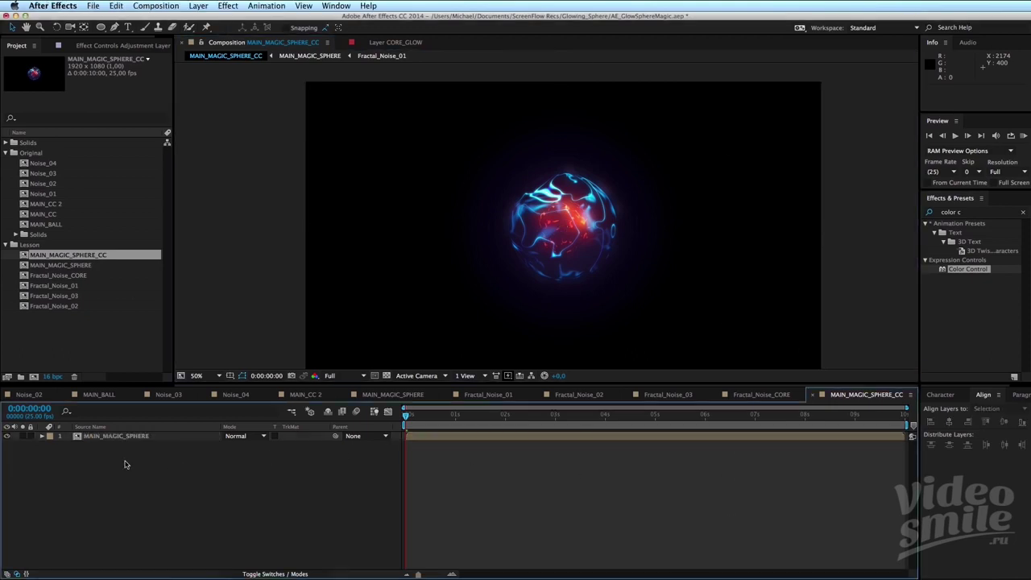
right_click(149, 472)
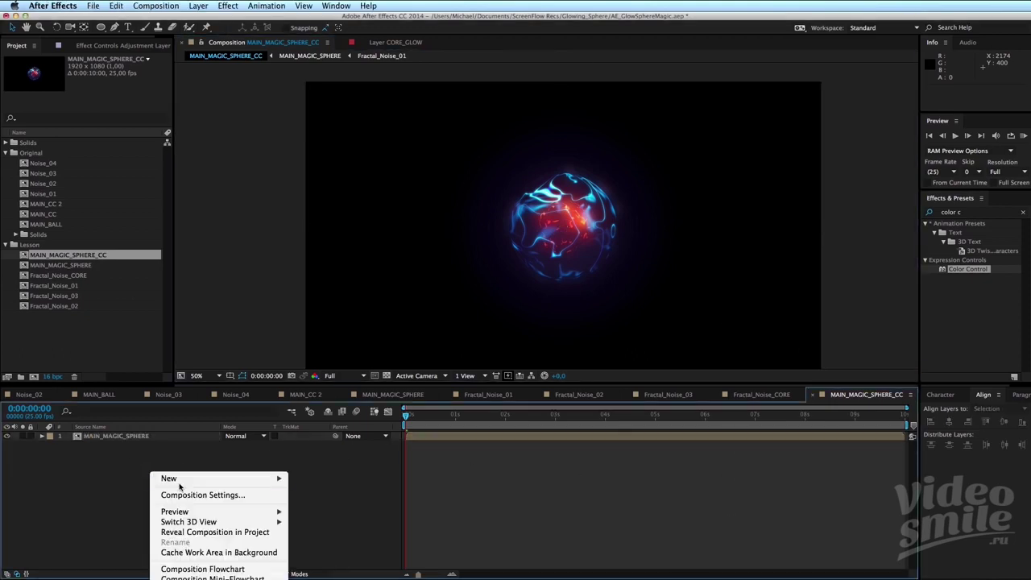
mouse_move(183, 479)
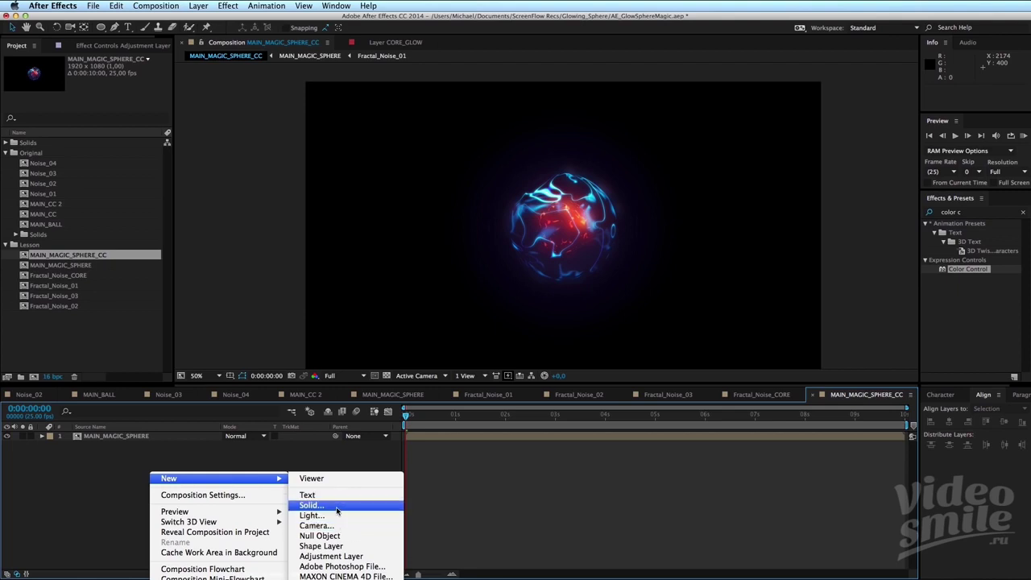
click(334, 507)
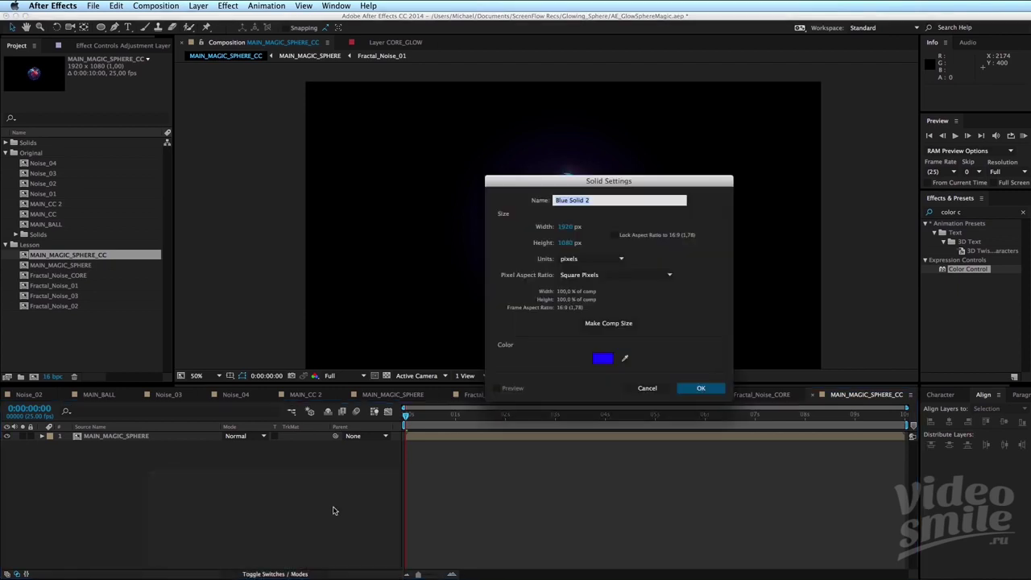
click(620, 327)
click(603, 200)
text(BG_GRADIENT)
click(701, 390)
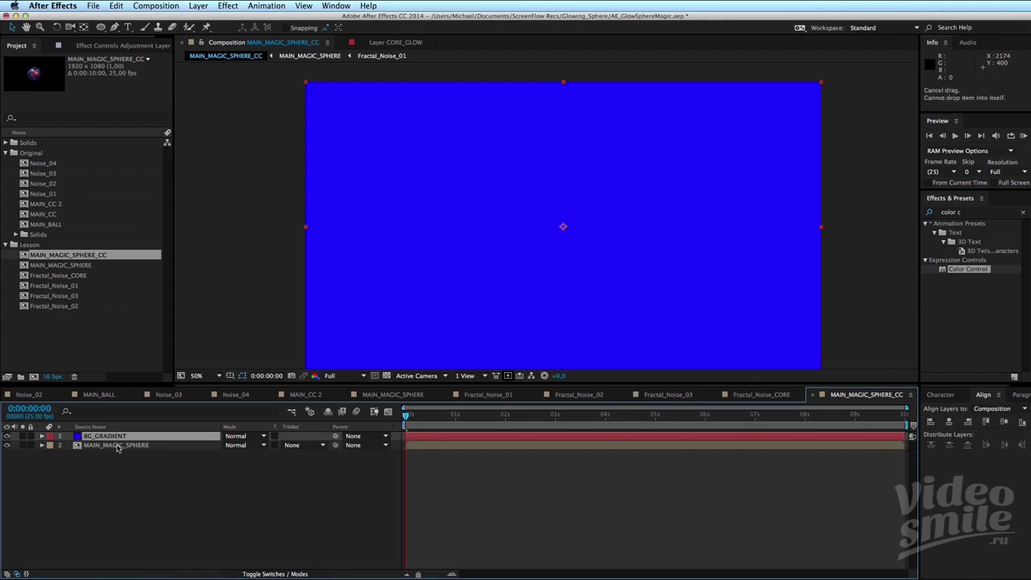
key(ctrl+shift+bracketleft)
Apply Gradient Ramp to BG_GRADIENT with swapped colours and a Radial Ramp shape.
click(970, 212)
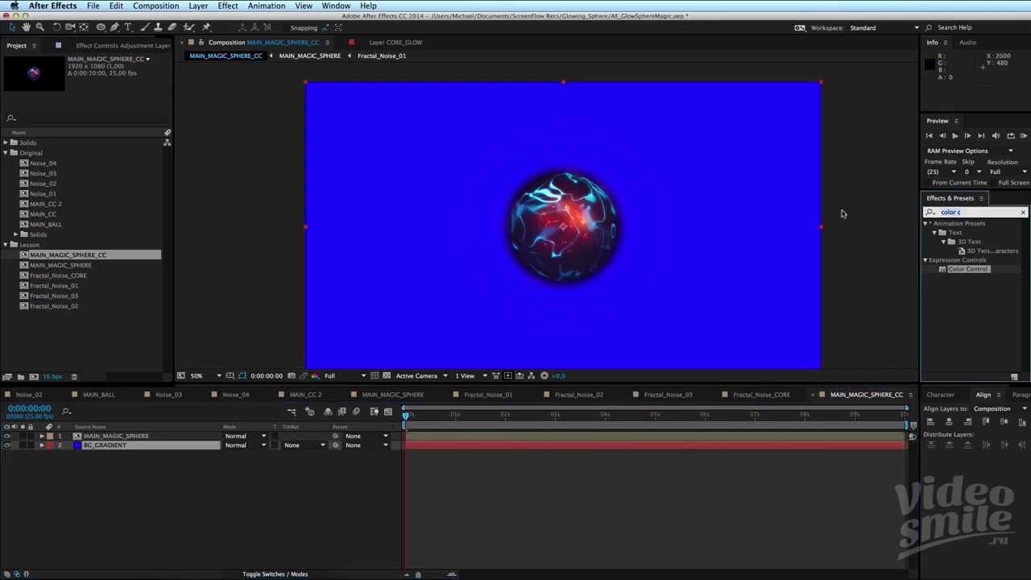
text(gradi)
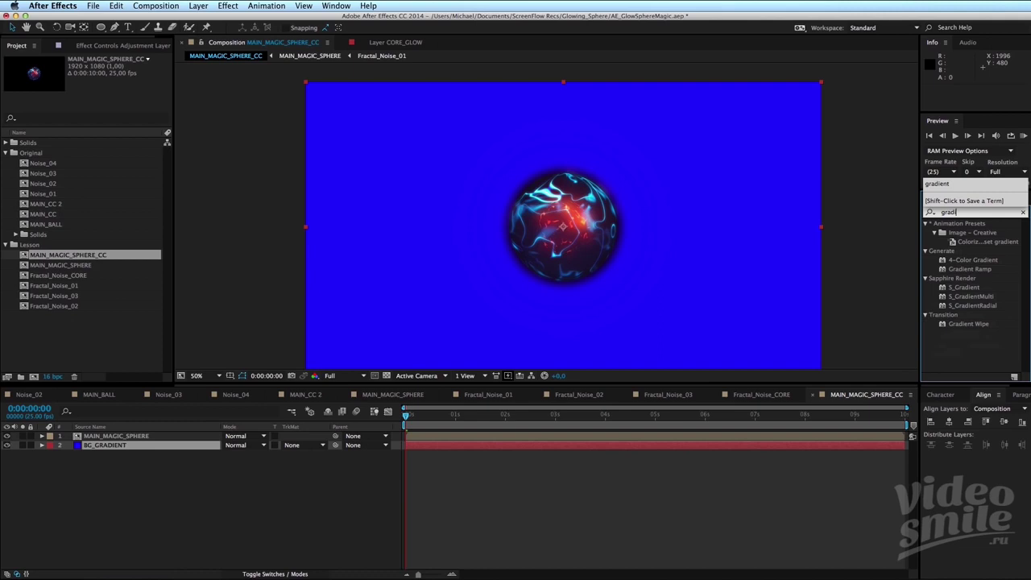
double_click(970, 269)
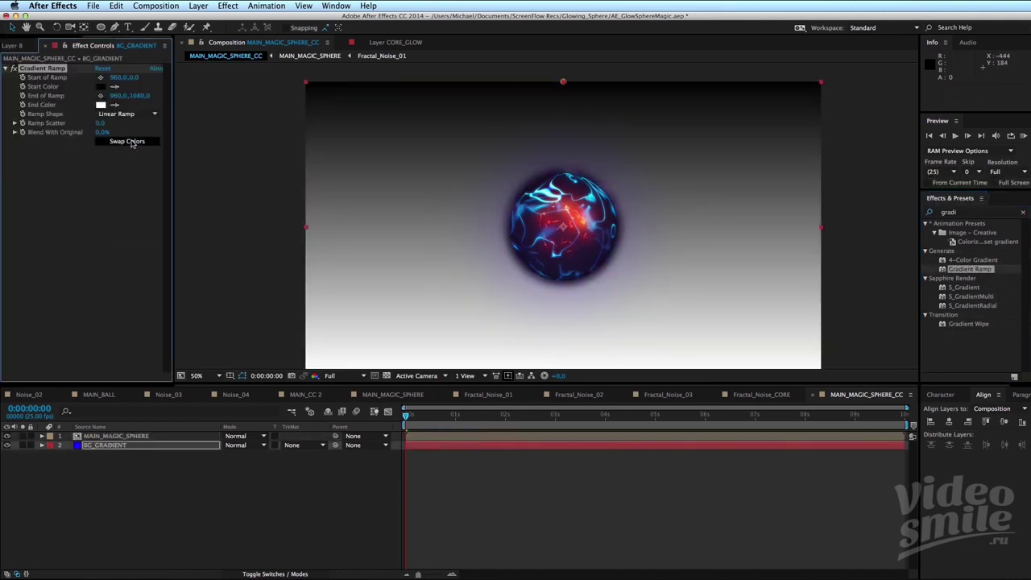
click(127, 141)
click(121, 113)
click(128, 135)
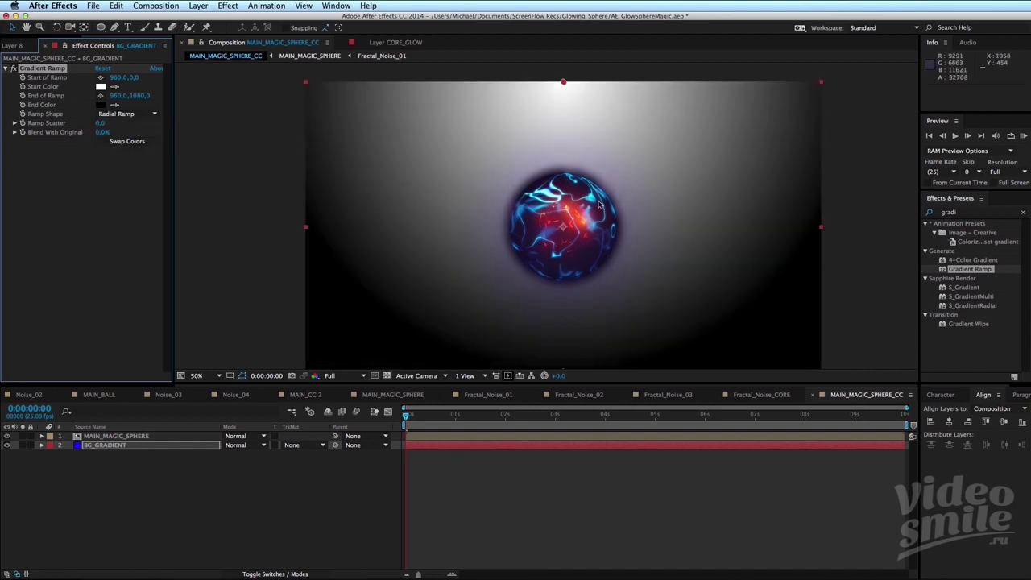
Place the ramp end under the sphere at 960,746 and the start above frame at 944,-318.
drag(563, 371, 563, 280)
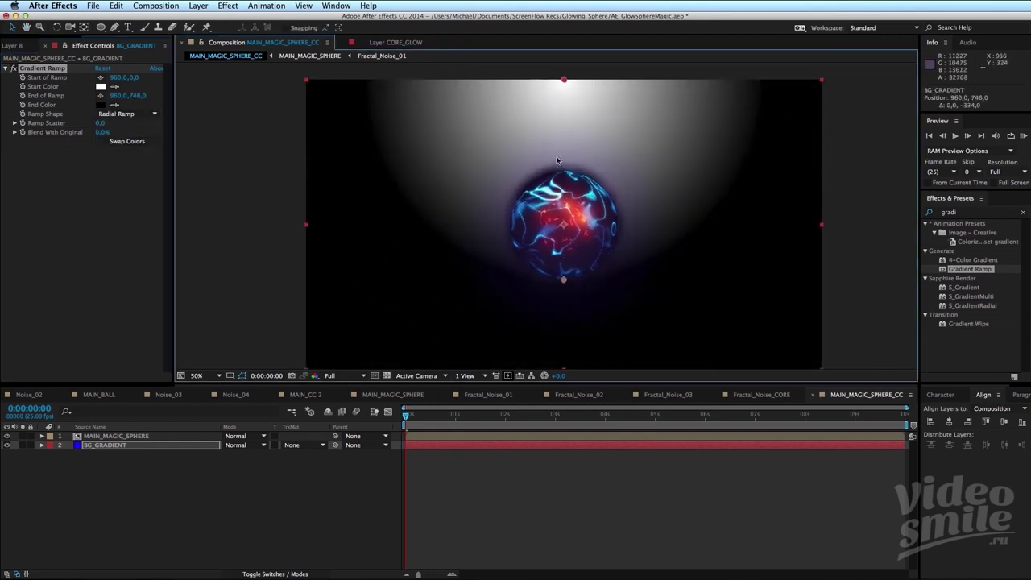
drag(564, 79, 563, 33)
scroll(571, 129, up, 3)
drag(545, 127, 547, 77)
scroll(535, 145, down, 2)
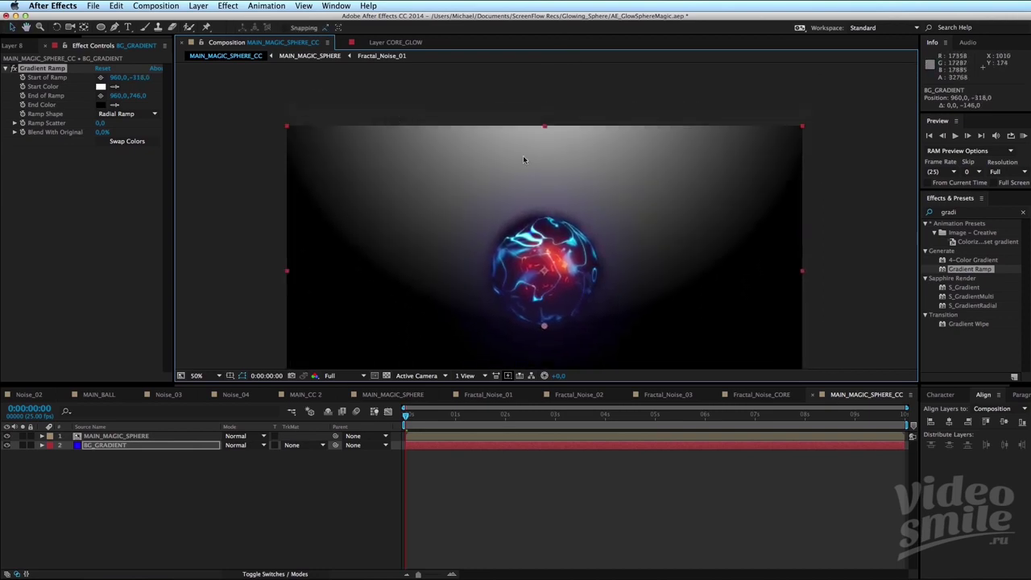
key(comma)
key(comma)
drag(535, 144, 530, 144)
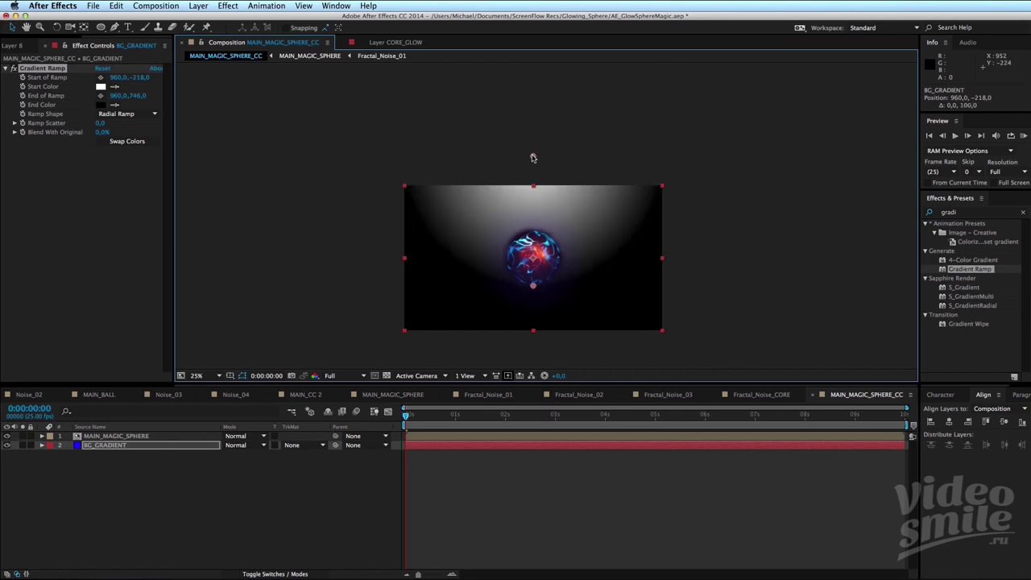
key(period)
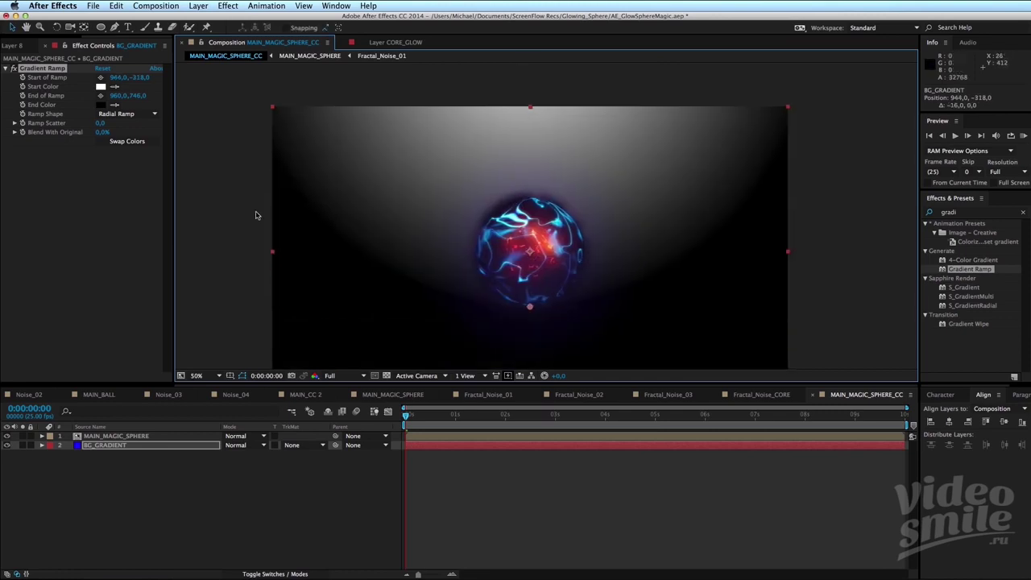
Set the Gradient Ramp Start Color to dark navy blue 283651.
click(100, 86)
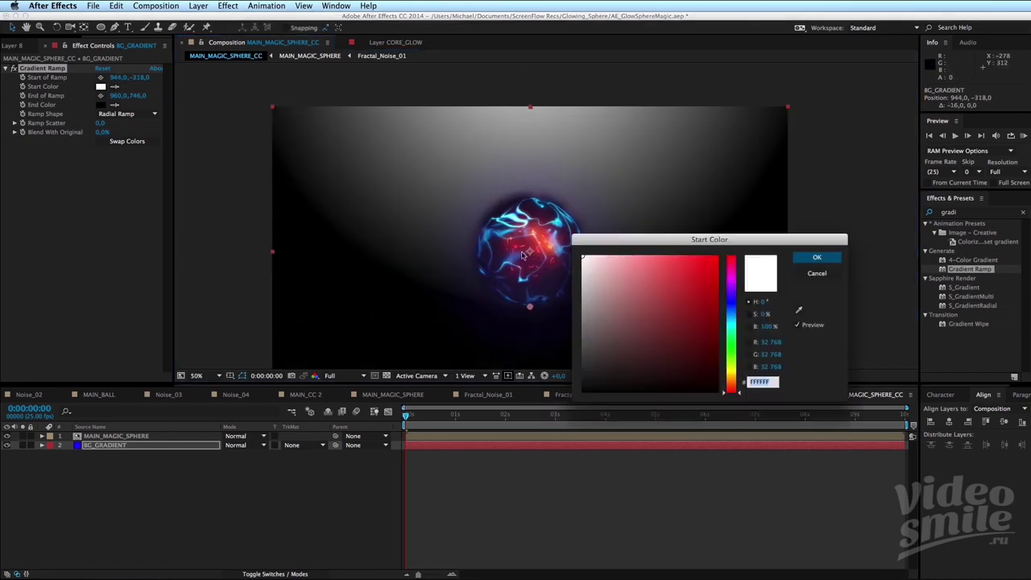
drag(737, 347, 732, 309)
mouse_move(681, 347)
mouse_down()
mouse_move(689, 364)
mouse_move(653, 352)
mouse_up()
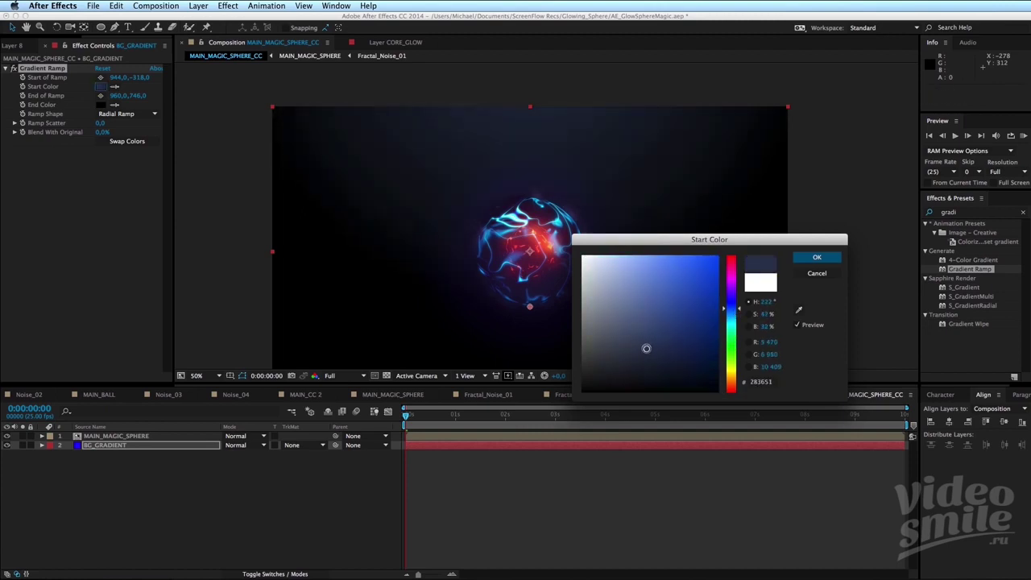
click(816, 257)
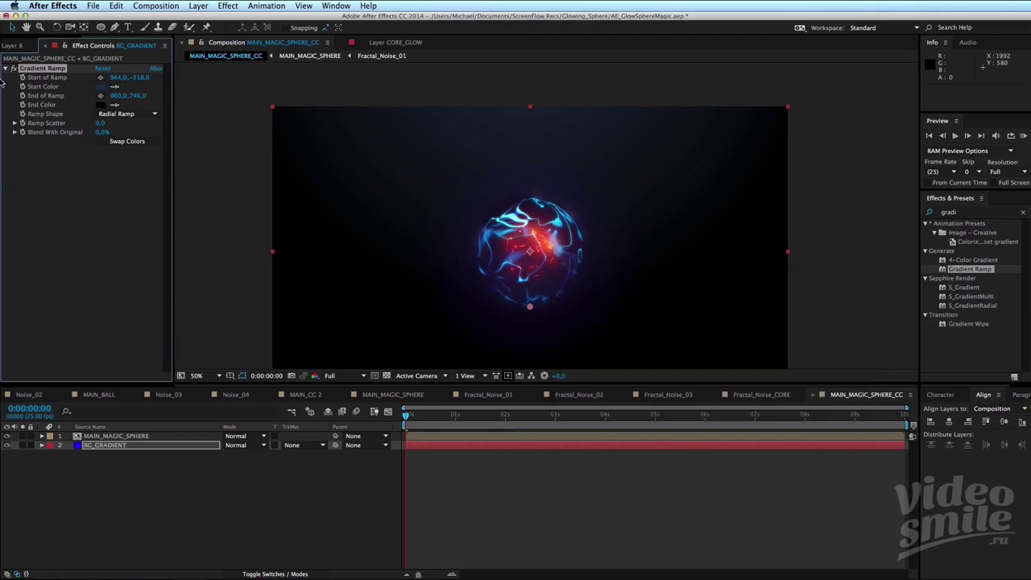
Set the Gradient Ramp End Color to near-black blue and preview the animation.
click(111, 106)
drag(736, 379, 735, 309)
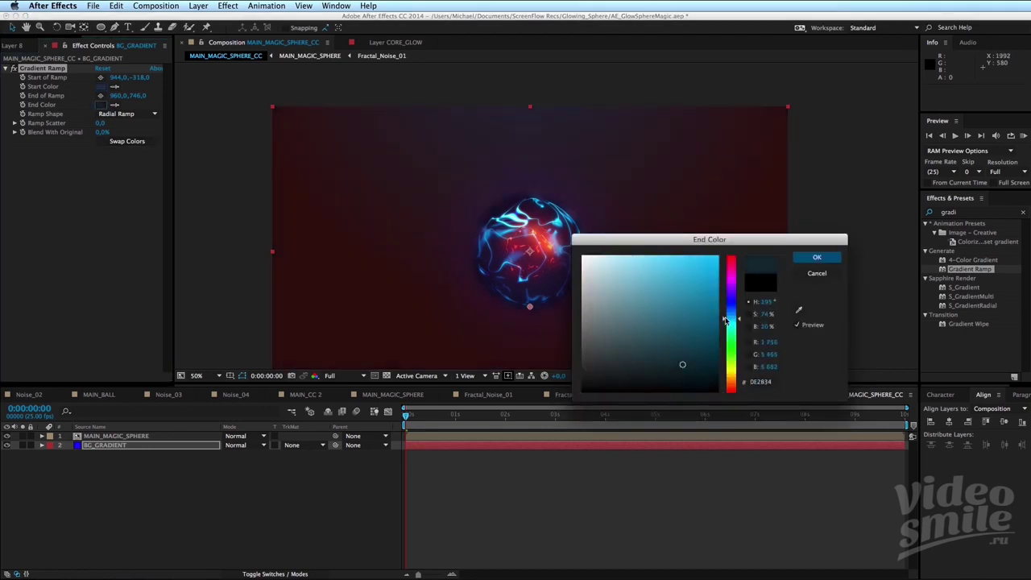
drag(698, 375, 702, 384)
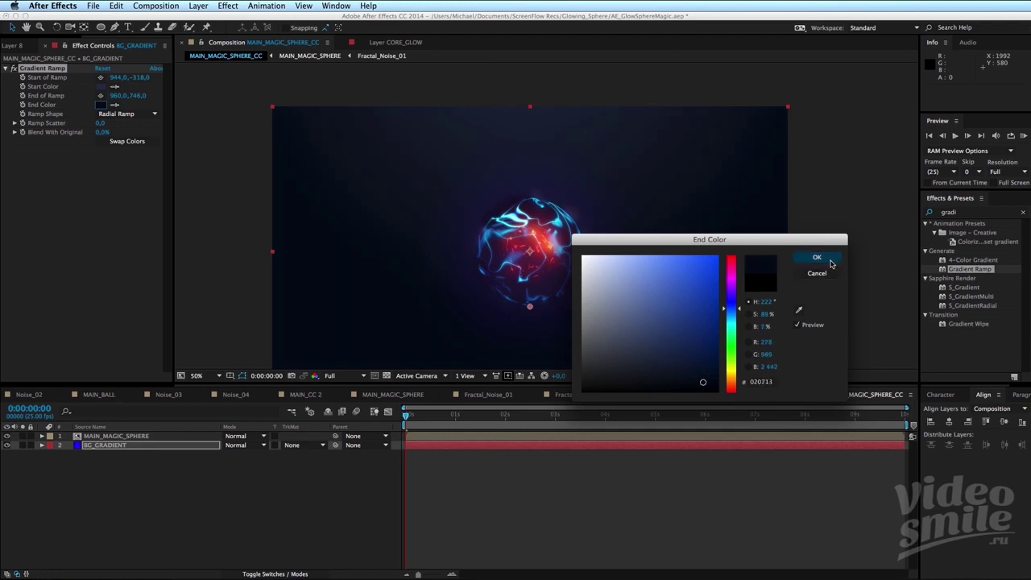
click(816, 257)
drag(524, 253, 524, 211)
click(524, 531)
key(space)
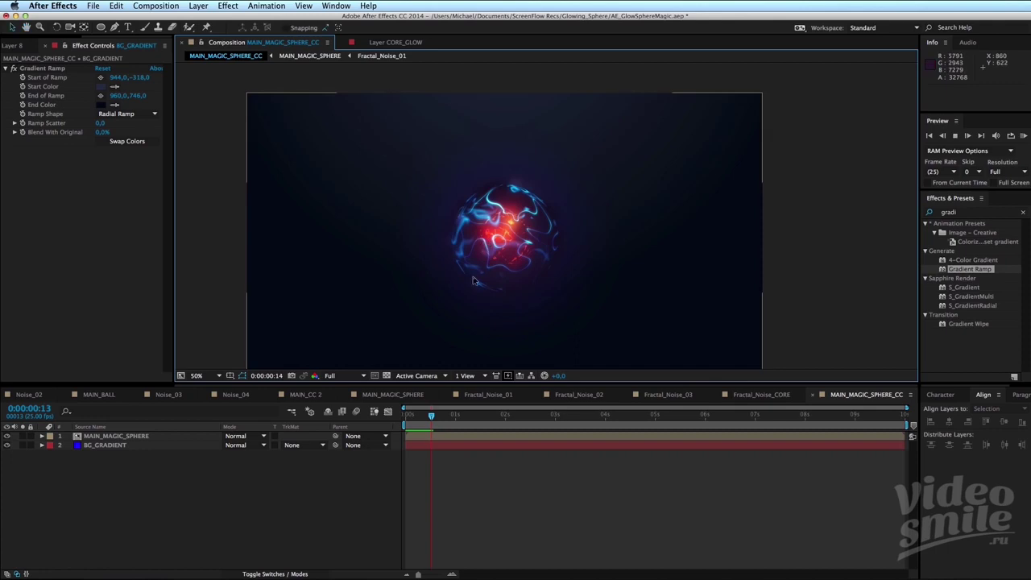
scroll(455, 173, up, 2)
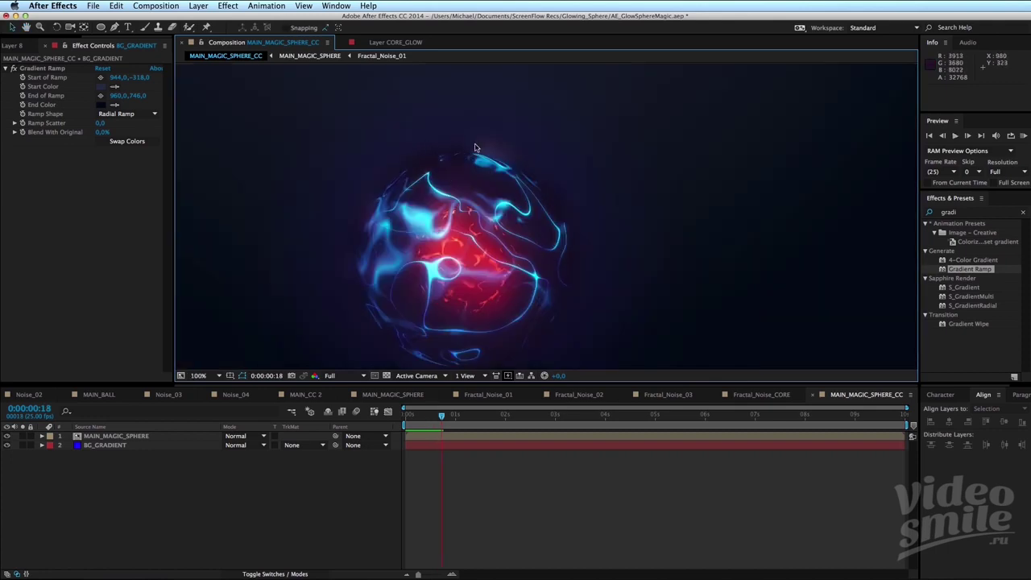
Set MAIN_MAGIC_SPHERE's blending mode to Screen over the background and play a preview.
click(259, 436)
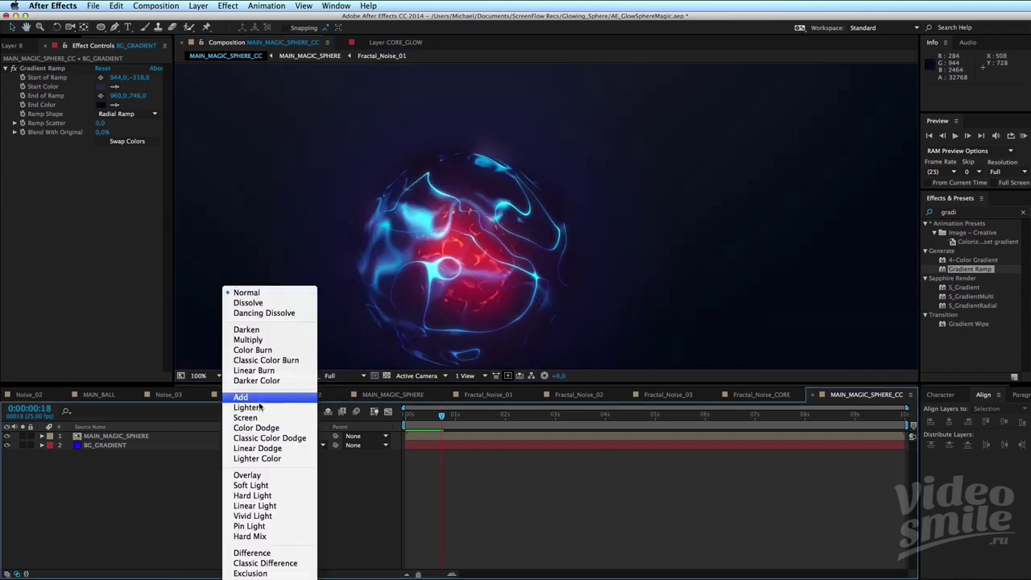
click(246, 417)
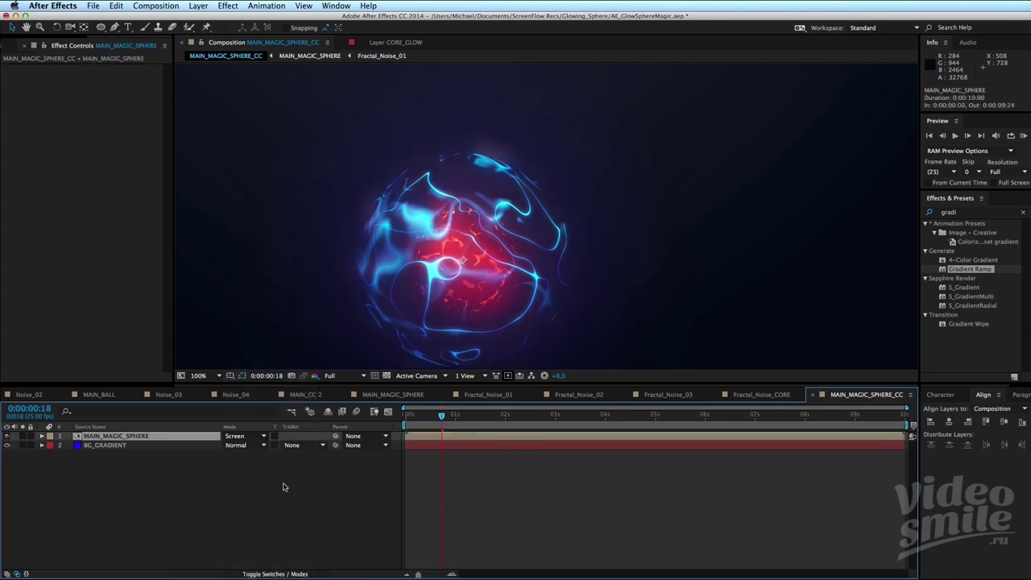
click(283, 486)
key(space)
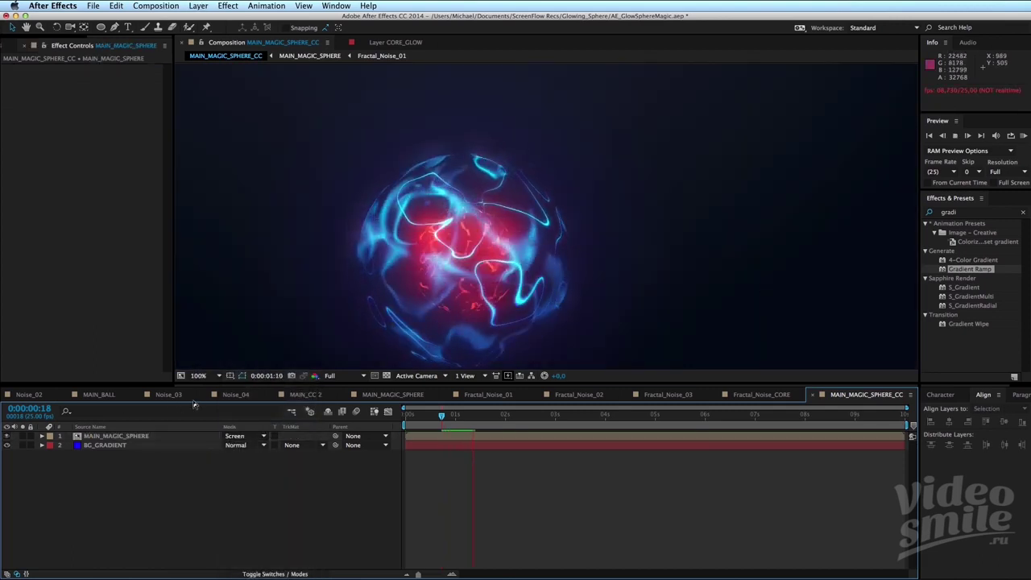
key(comma)
click(474, 439)
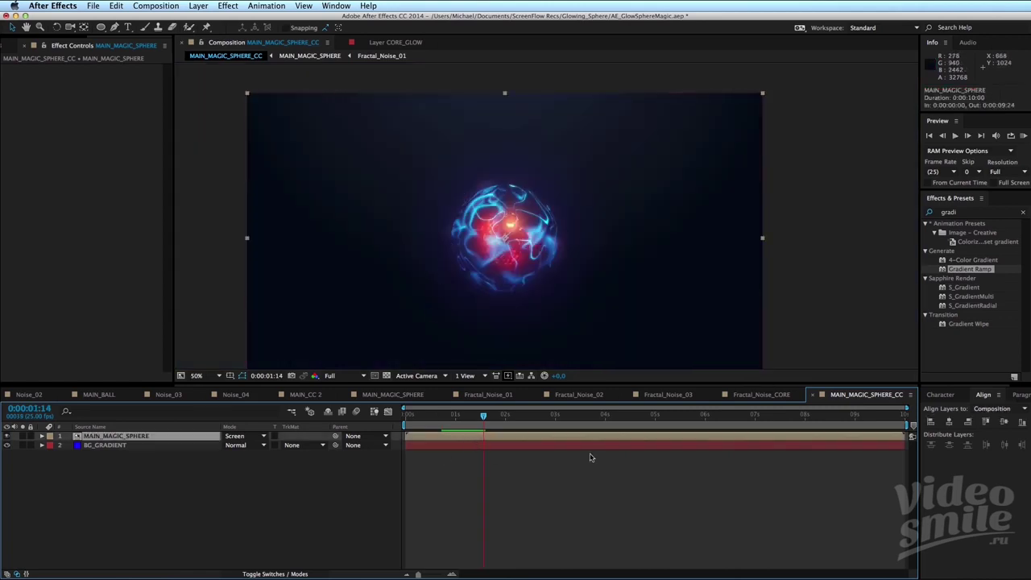
click(969, 213)
Search for Glow and apply it to the MAIN_MAGIC_SPHERE layer.
double_click(965, 213)
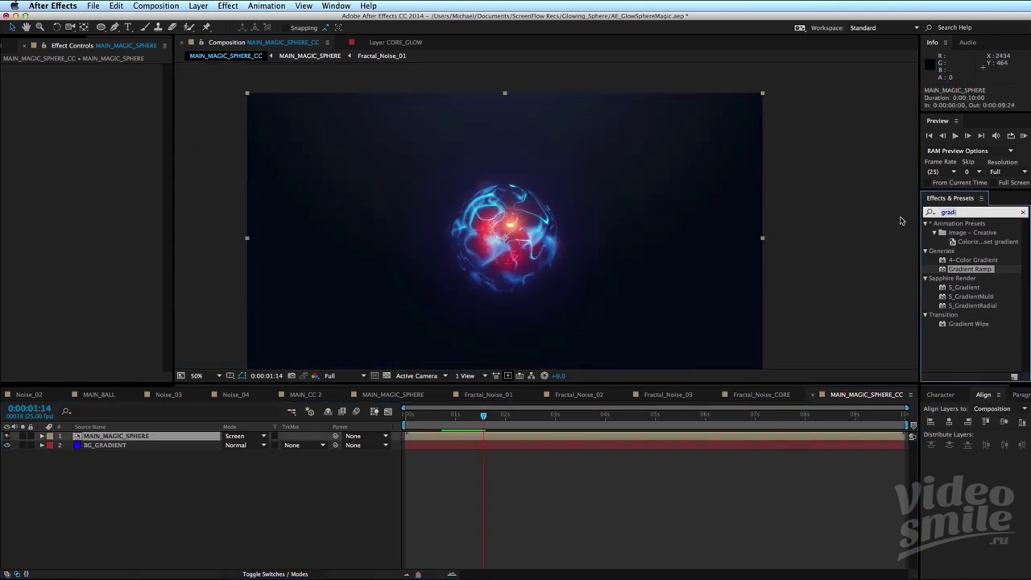
text(glow)
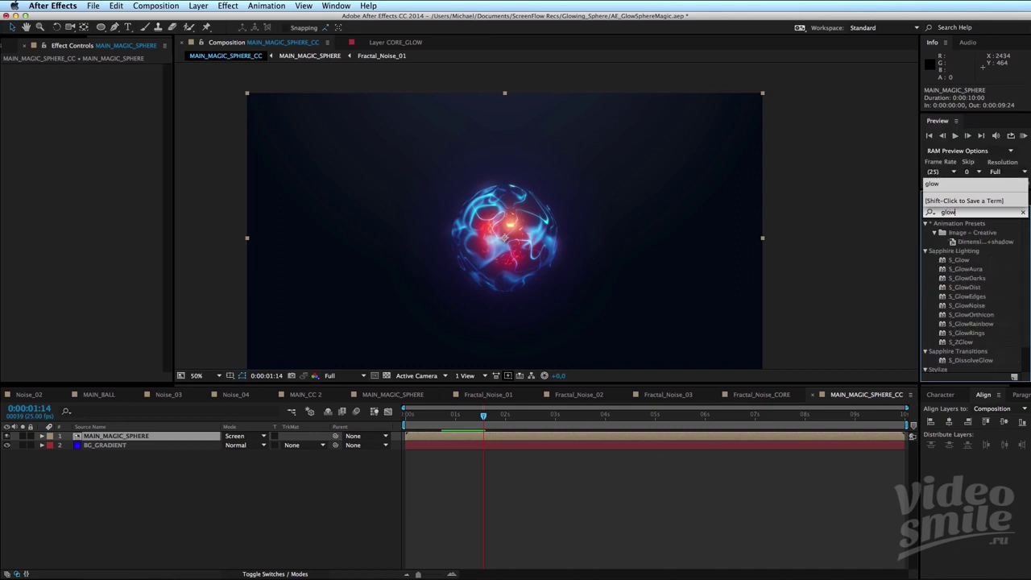
drag(955, 348, 483, 436)
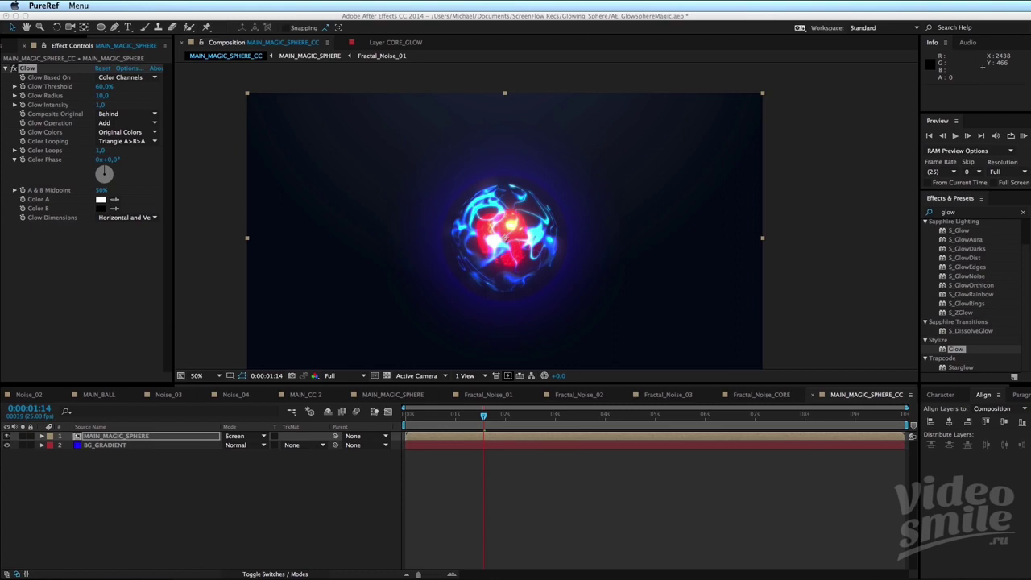
key(period)
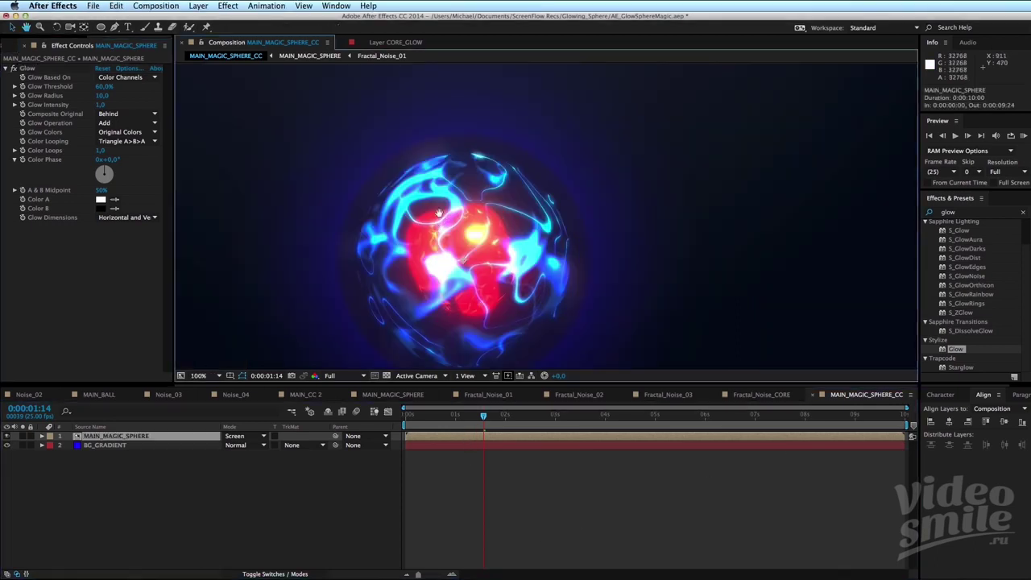
drag(439, 213, 468, 169)
Set the Glow Threshold to 10% and Glow Radius to 90.
mouse_move(103, 86)
mouse_down()
mouse_move(81, 86)
mouse_move(97, 91)
mouse_up()
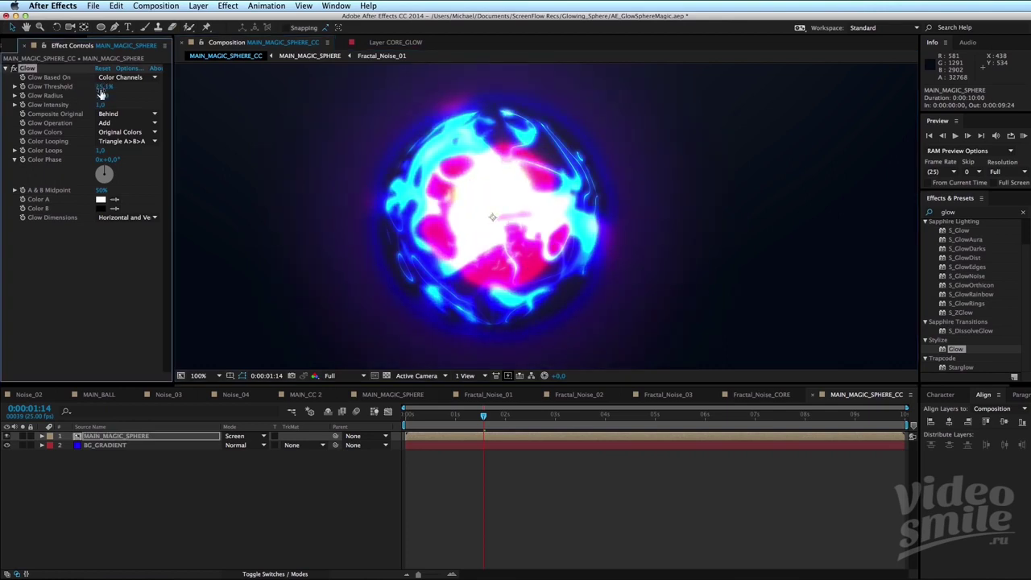
click(104, 89)
text(10)
key(Return)
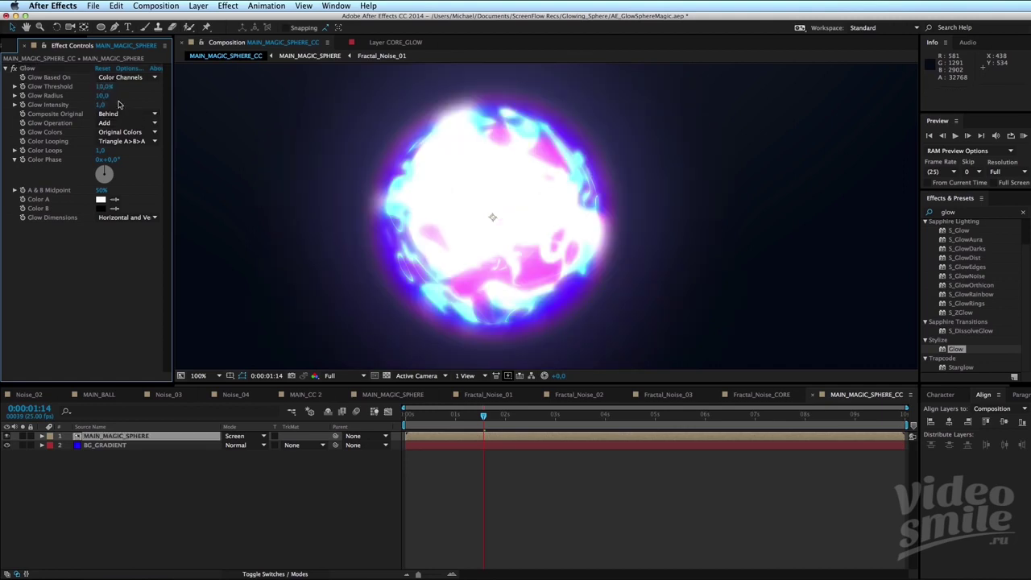
drag(113, 95, 141, 93)
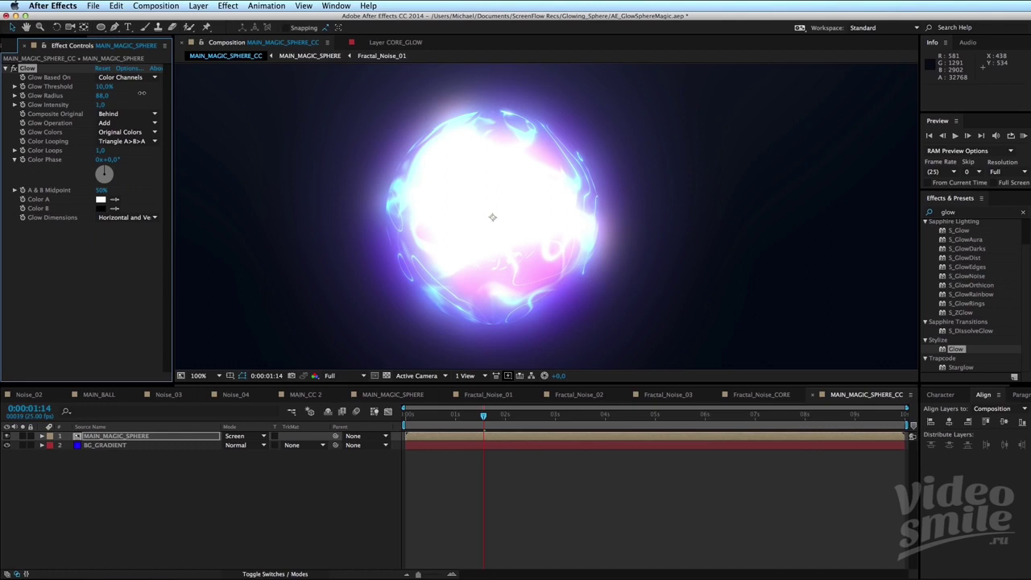
drag(511, 212, 506, 227)
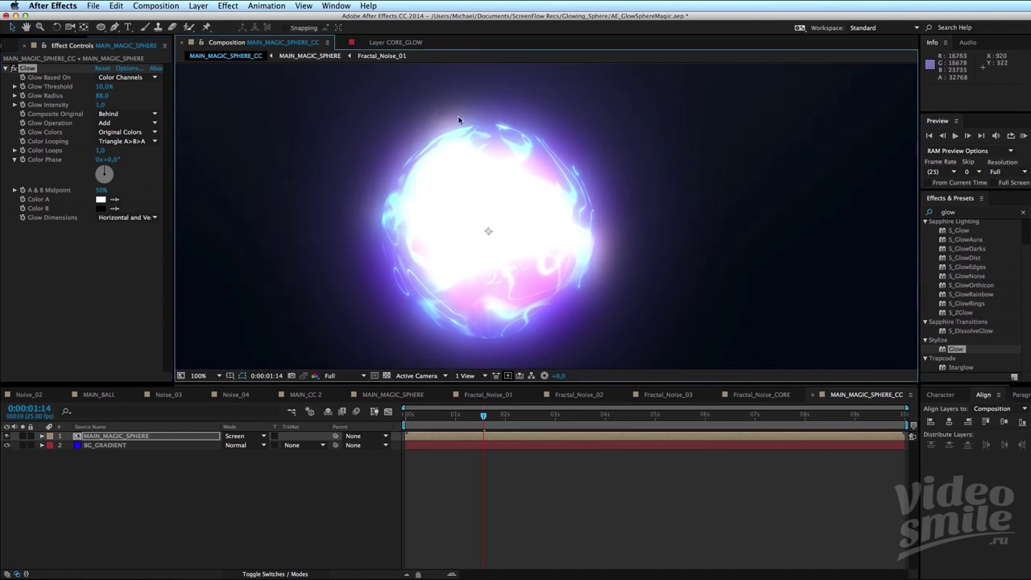
click(101, 95)
text(0)
key(Return)
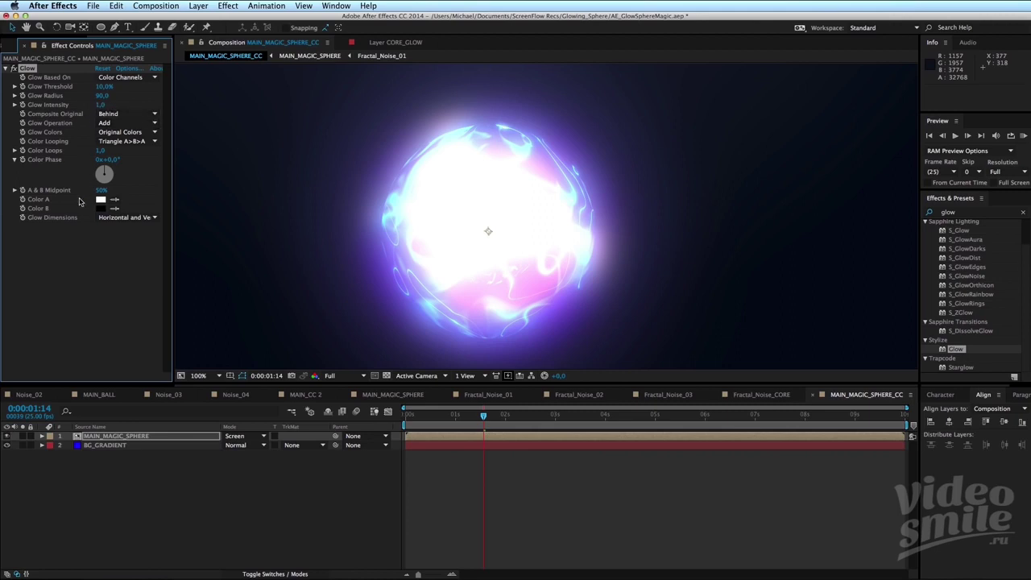
Switch Glow Colors to A & B Colors and bring up the Color A picker.
click(139, 133)
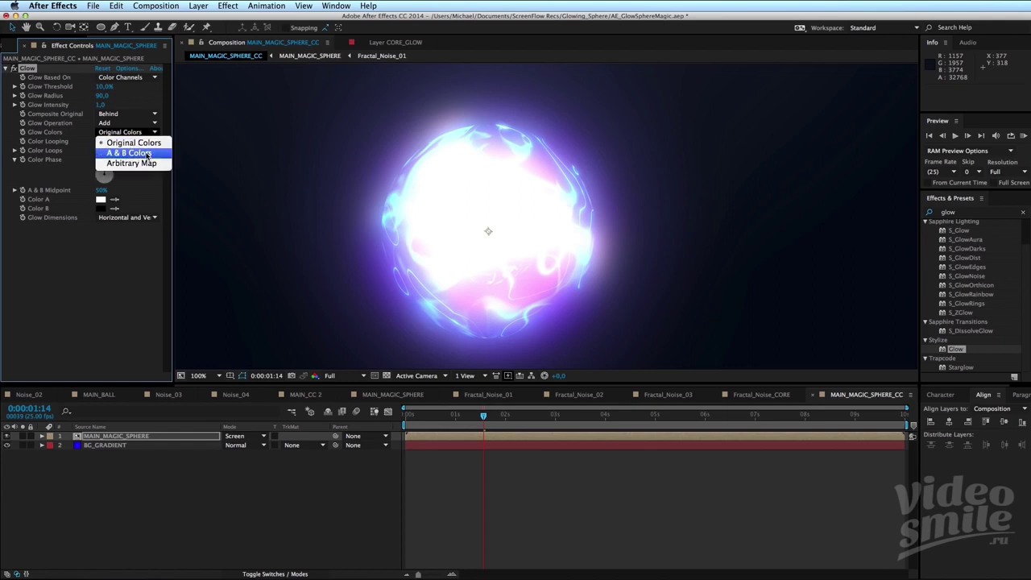
click(148, 154)
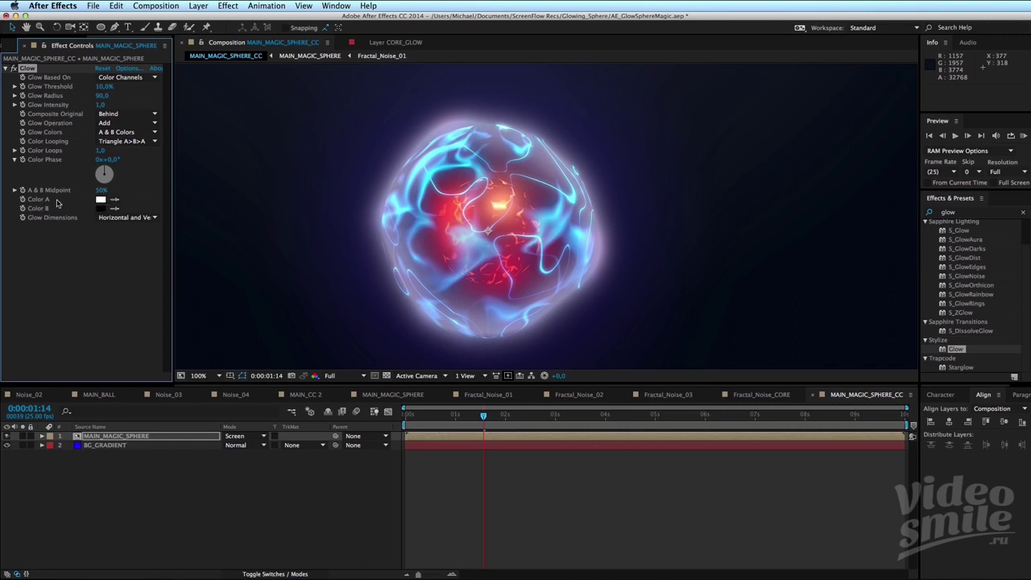
click(102, 200)
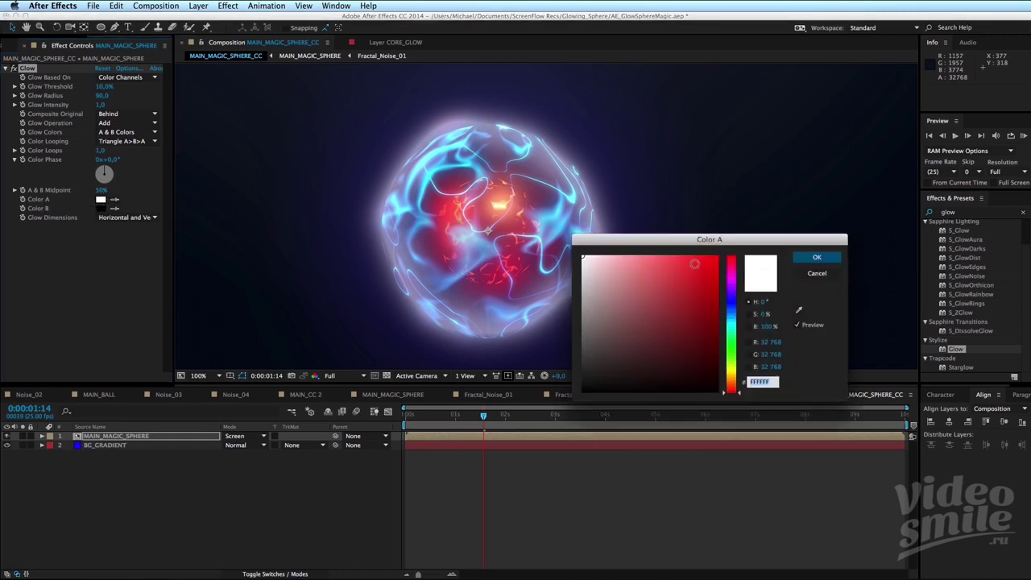
Set the Glow's Color A to pale peach FFE5C9.
drag(708, 239, 754, 218)
click(779, 368)
drag(779, 367, 779, 362)
click(668, 230)
drag(664, 227, 656, 219)
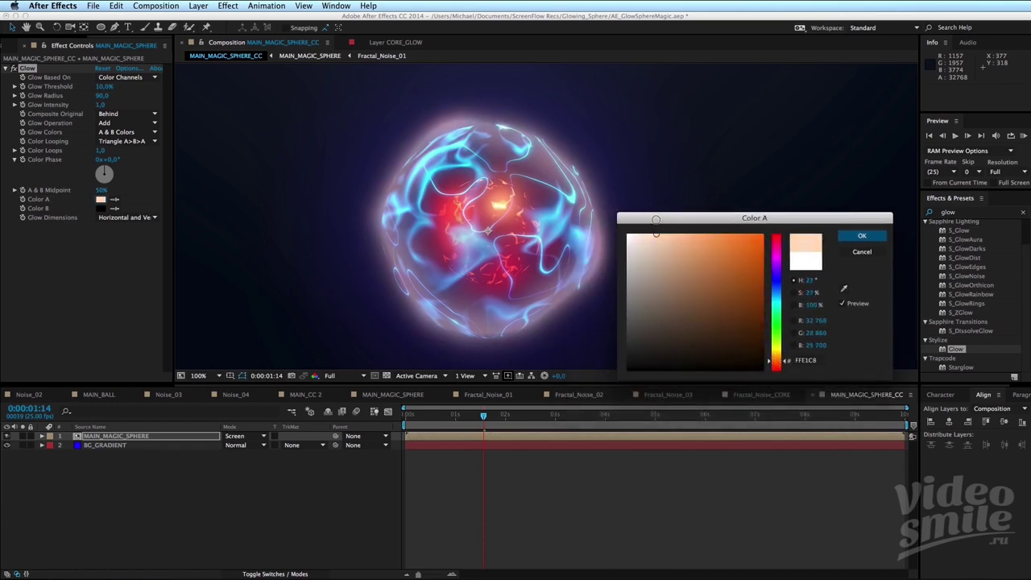
click(778, 249)
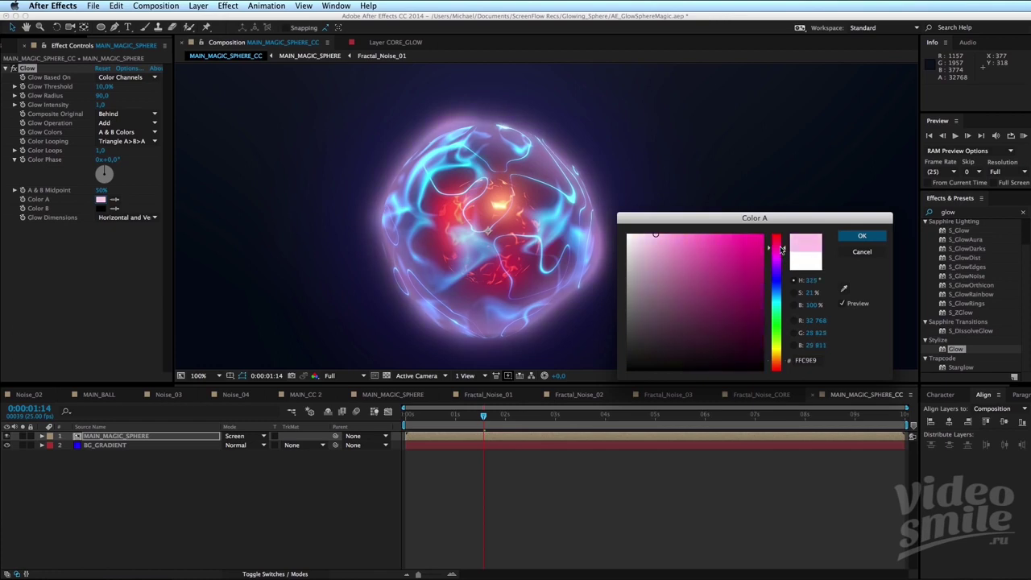
drag(780, 272, 780, 362)
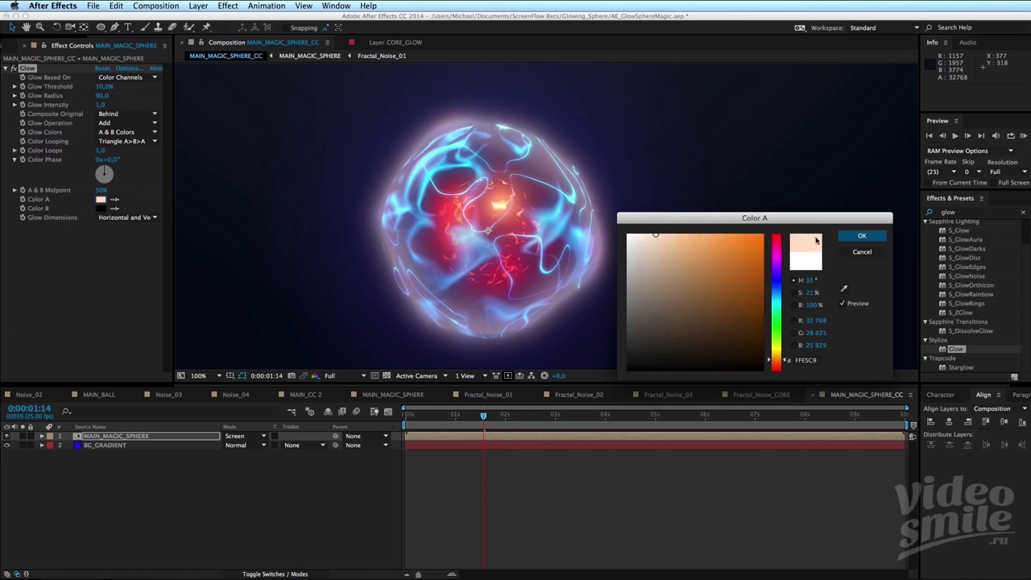
click(861, 236)
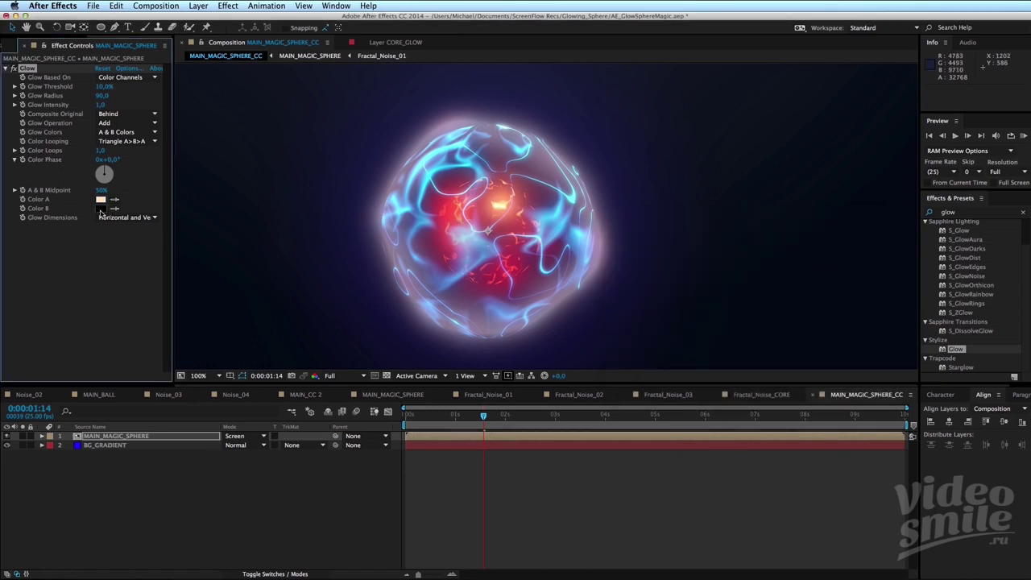
Set the Glow's Color B to bright cyan-blue 1AC1FF.
click(101, 210)
drag(782, 312, 780, 296)
click(753, 232)
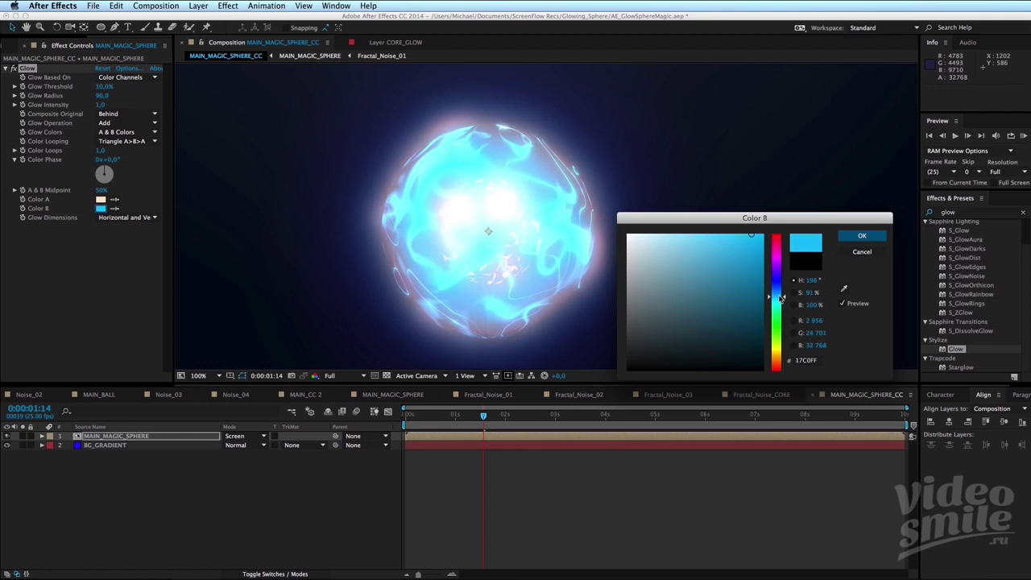
drag(758, 235, 764, 229)
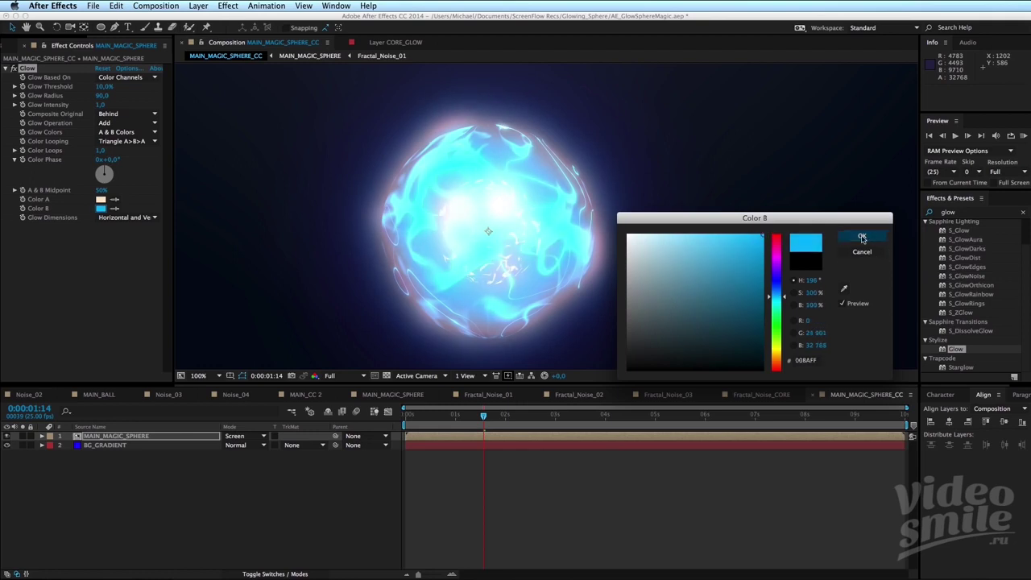
click(750, 236)
drag(751, 236, 749, 232)
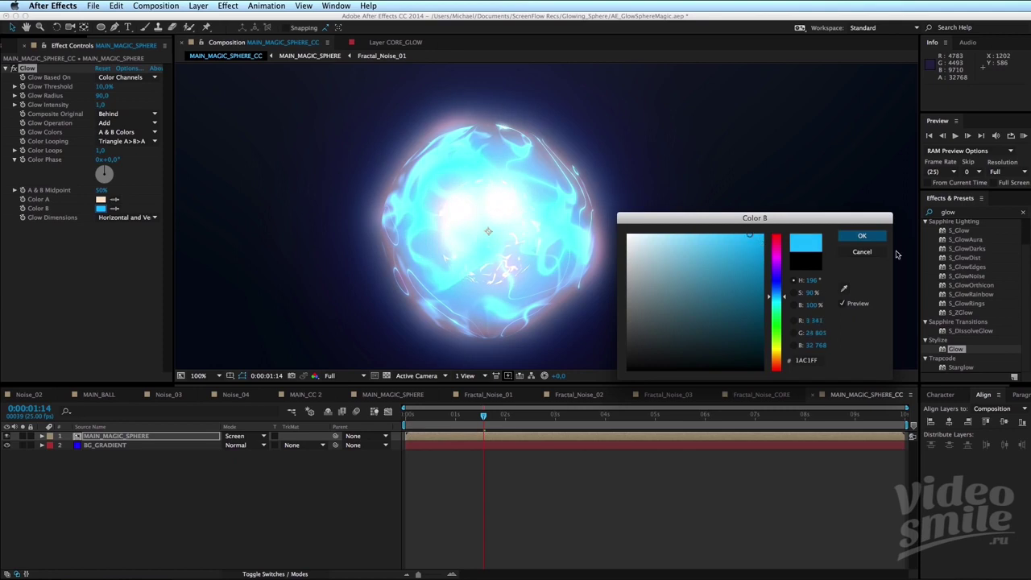
click(862, 235)
key(comma)
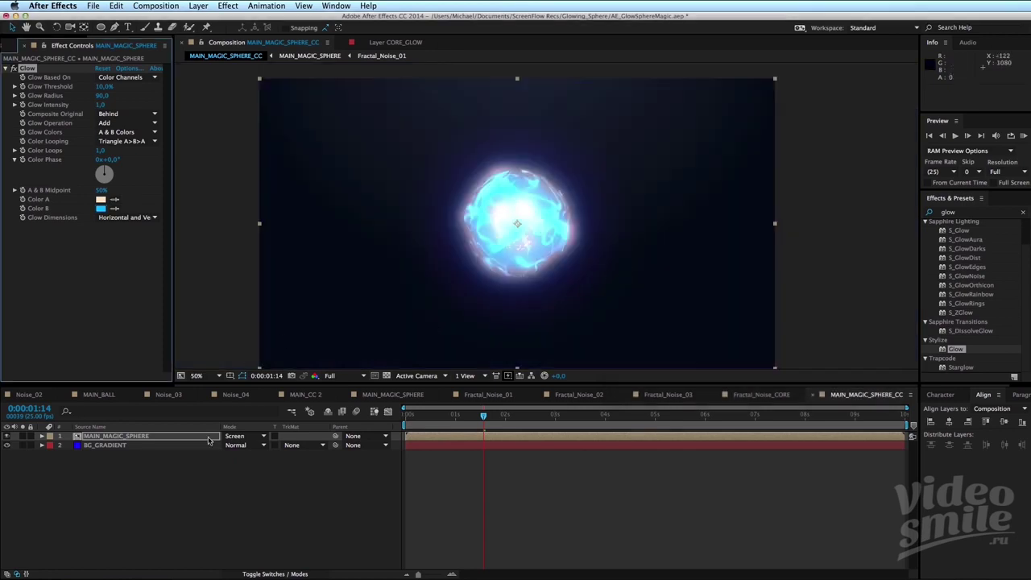
Compare the sphere layer in Normal mode, then restore Screen blending.
click(242, 436)
click(242, 295)
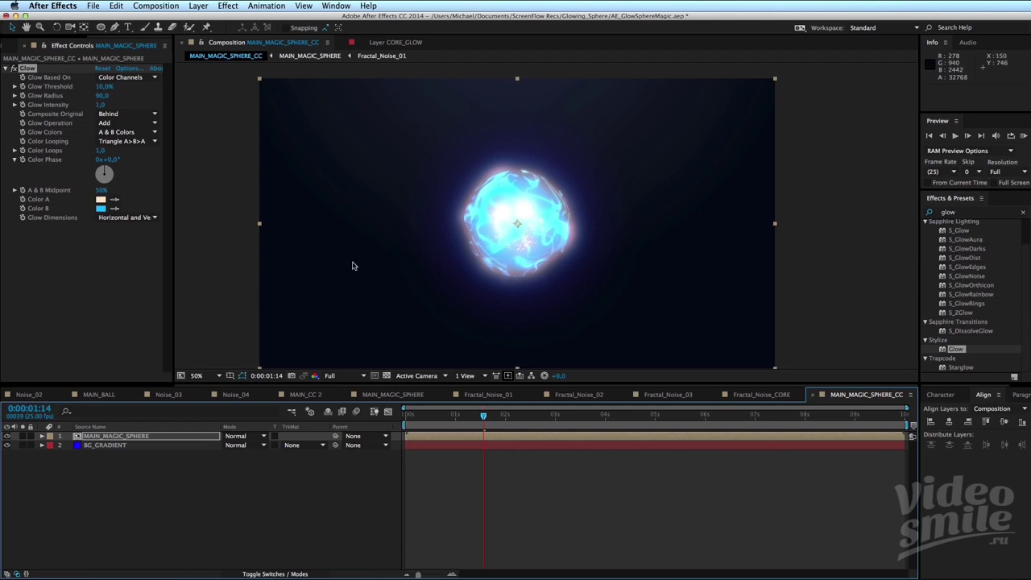
key(ctrl+z)
key(period)
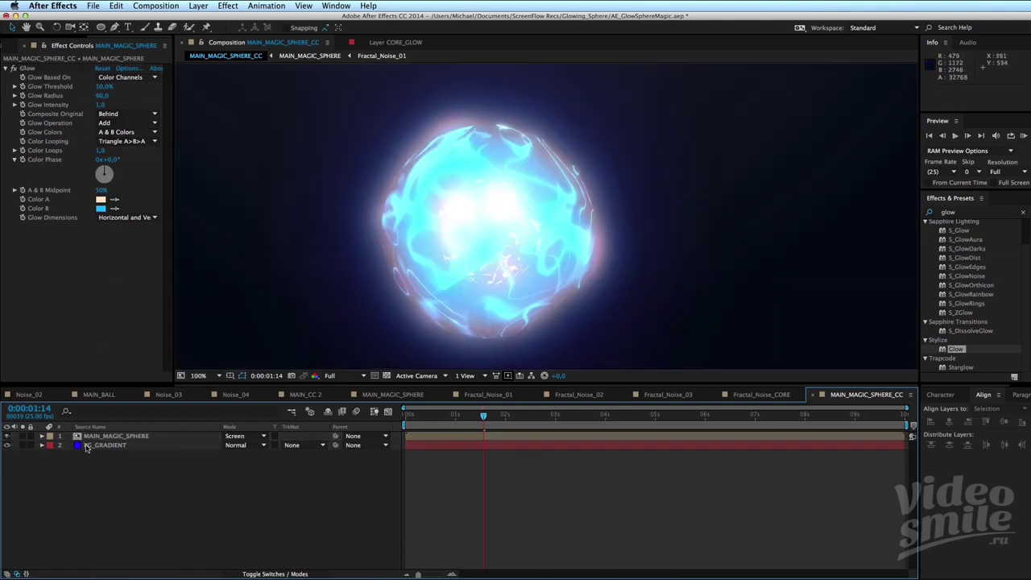
Lower the Glow's Effect Opacity in its Compositing Options so the core shows through.
click(118, 436)
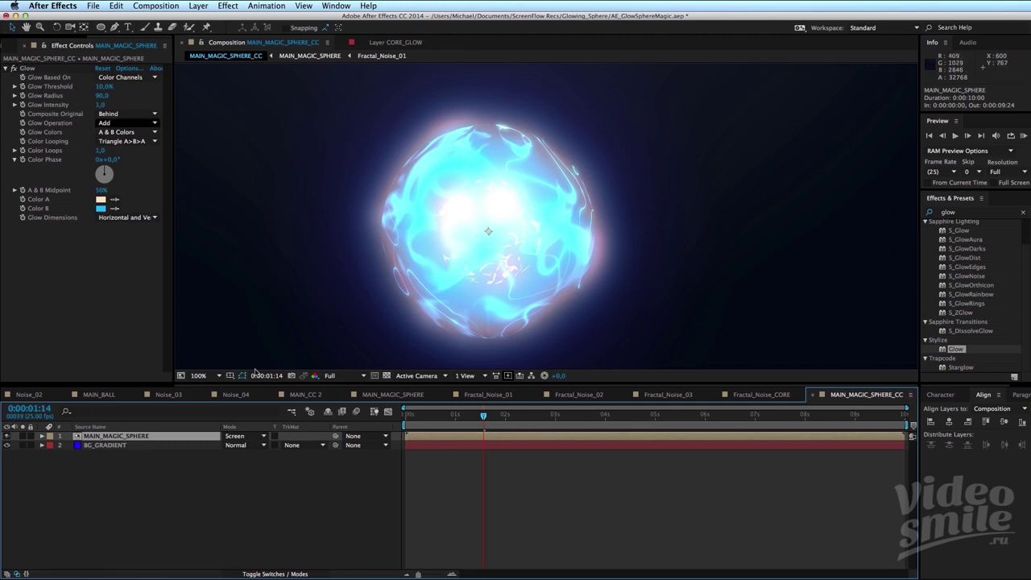
click(41, 437)
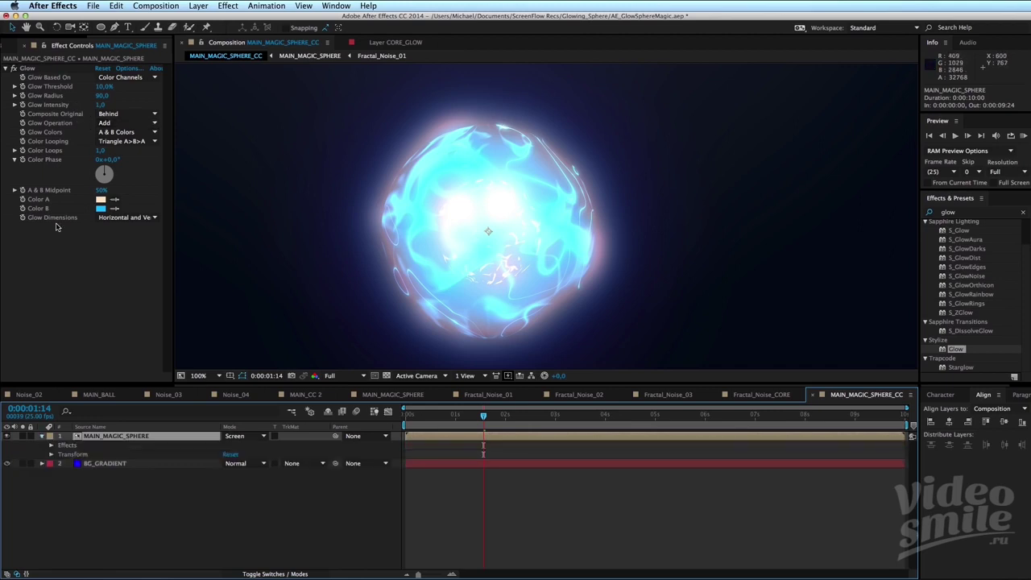
click(50, 445)
click(60, 454)
scroll(69, 467, down, 3)
click(68, 546)
drag(232, 550, 184, 550)
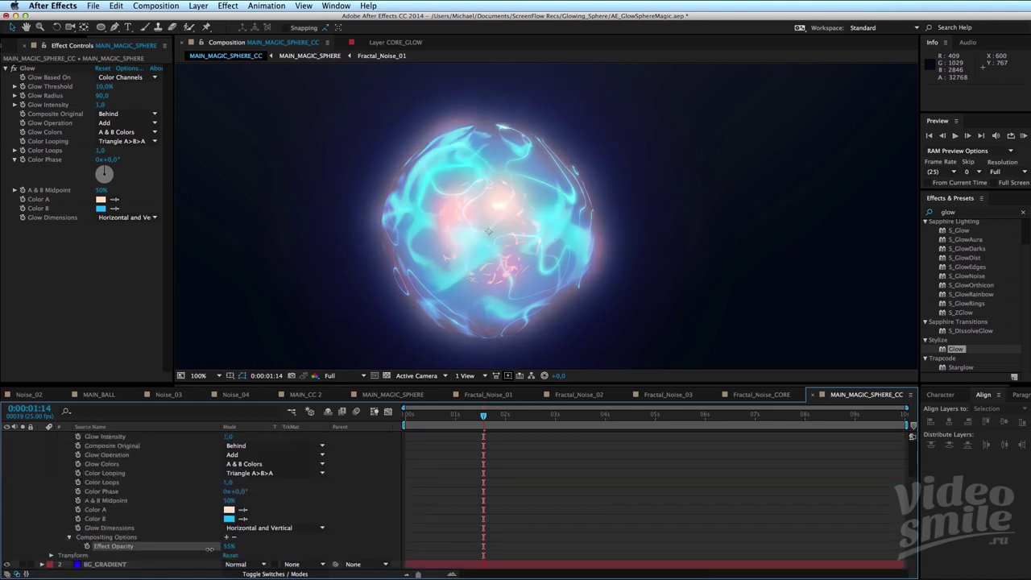
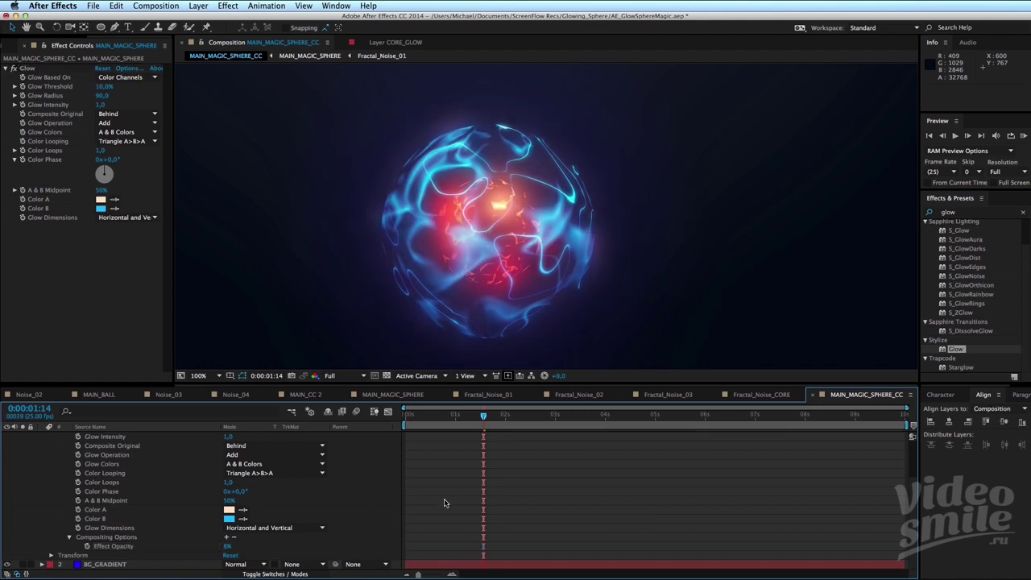
Toggle the Glow effect off and on to compare the sphere with and without it.
scroll(79, 495, up, 3)
click(17, 69)
click(16, 69)
click(16, 69)
click(16, 70)
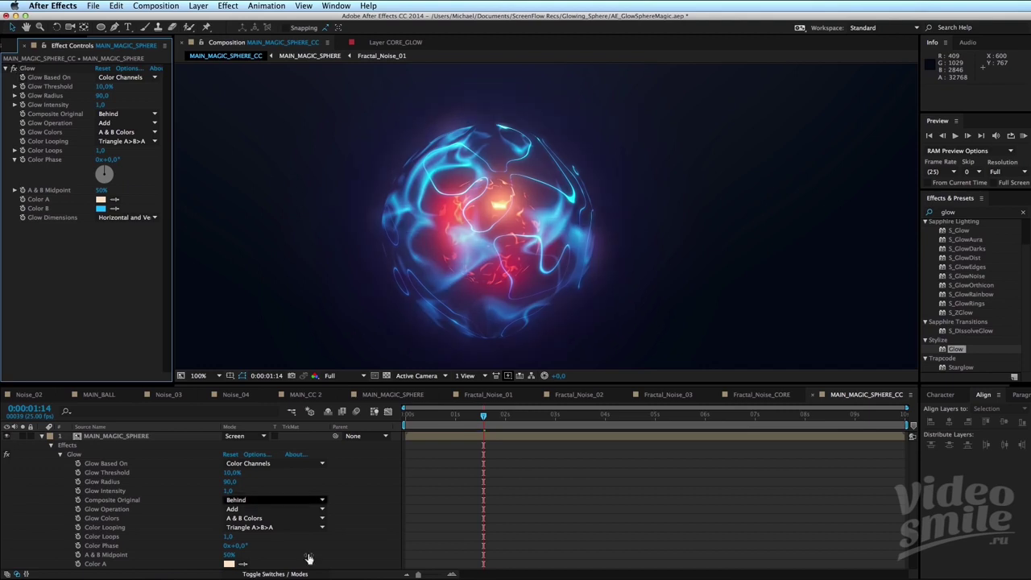
Set the Glow Compositing Options Effect Opacity to 10%.
scroll(272, 547, down, 3)
click(103, 537)
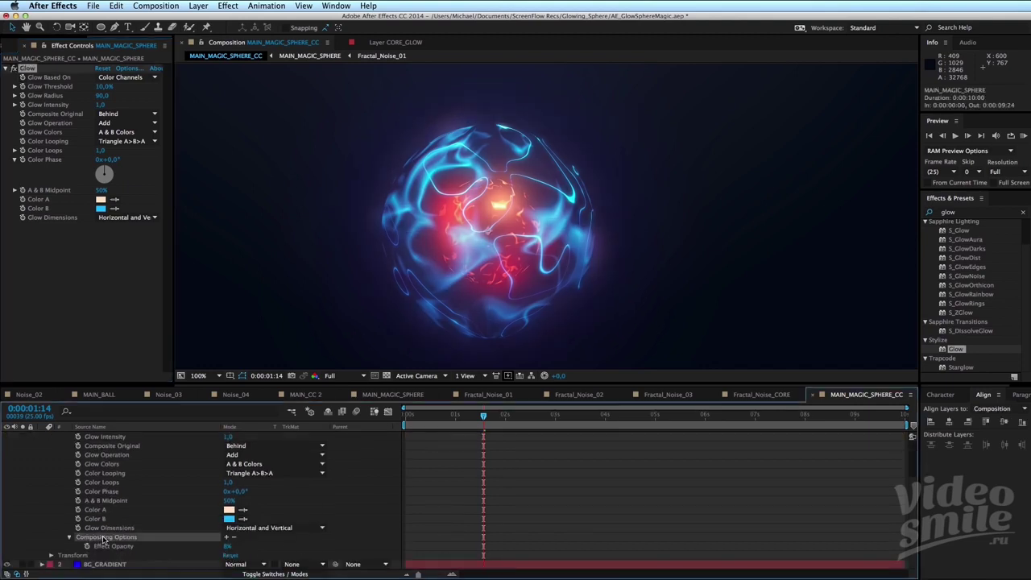
click(68, 538)
click(69, 537)
click(251, 552)
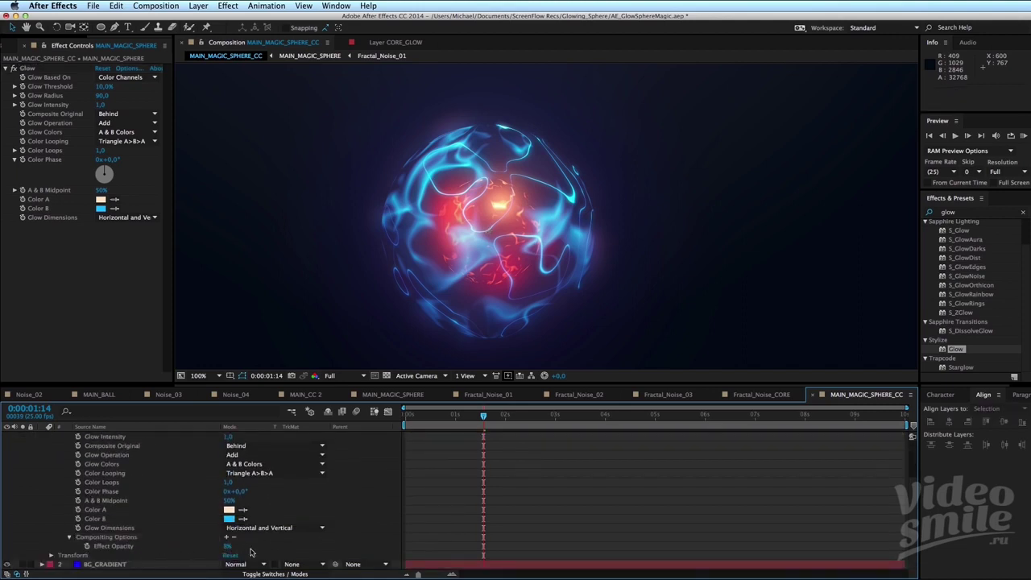
click(232, 546)
text(10)
key(Return)
Compare the 10% Glow on and off at different viewer zoom levels.
key(comma)
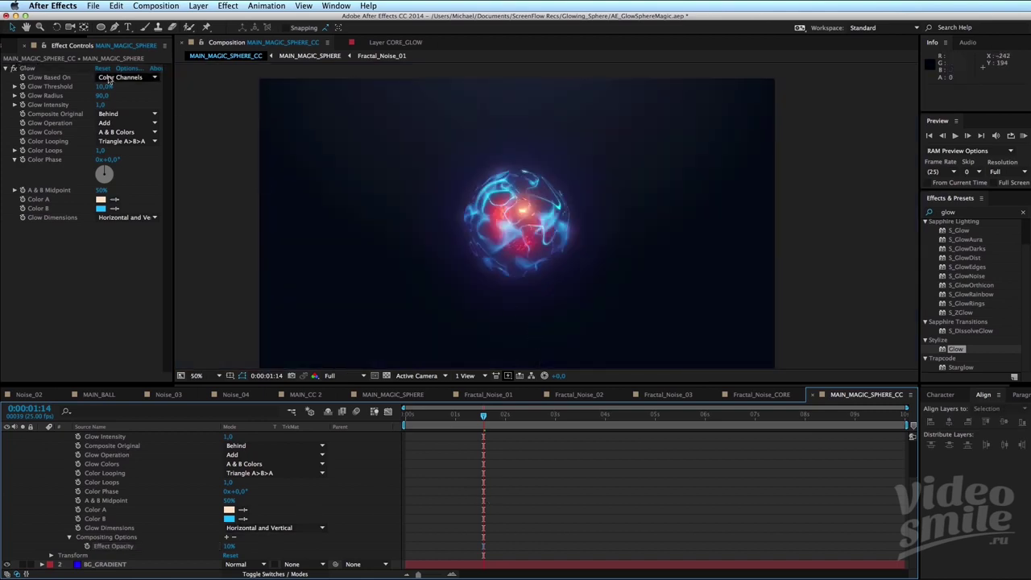
click(13, 70)
click(13, 69)
click(13, 70)
click(13, 71)
key(comma)
key(slash)
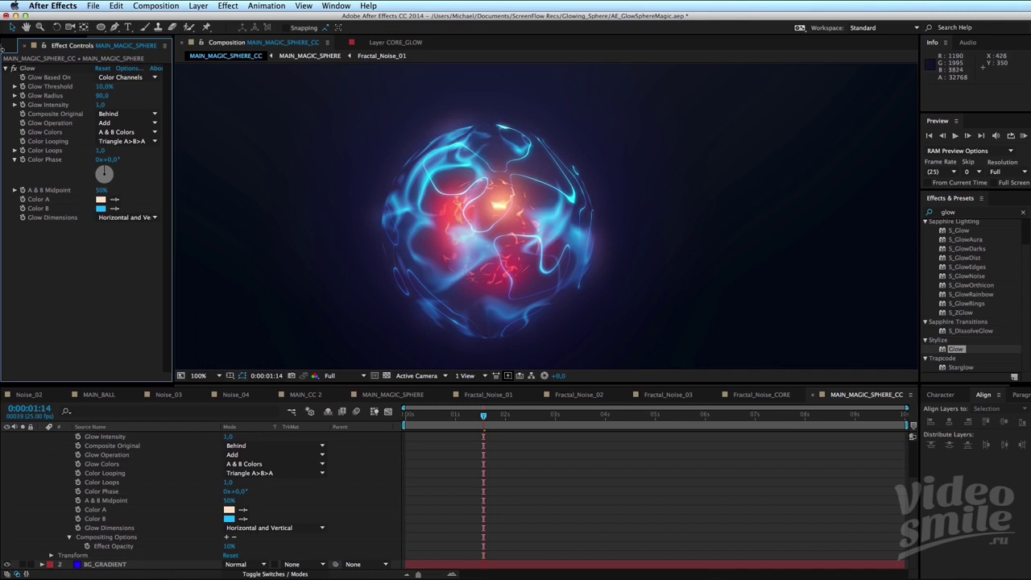
click(13, 69)
click(13, 70)
click(13, 69)
click(13, 69)
Collapse the Glow settings and the sphere layer's effect properties.
click(5, 69)
scroll(103, 445, up, 3)
click(42, 435)
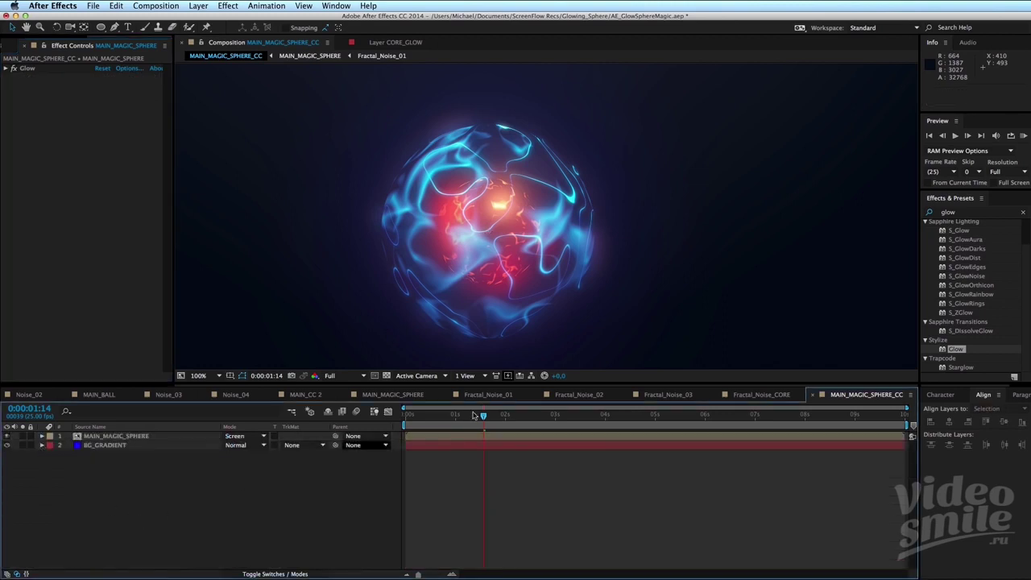
Search 'cc gla', drag CC Glass onto the sphere in the viewer, and preview it.
key(Home)
click(978, 211)
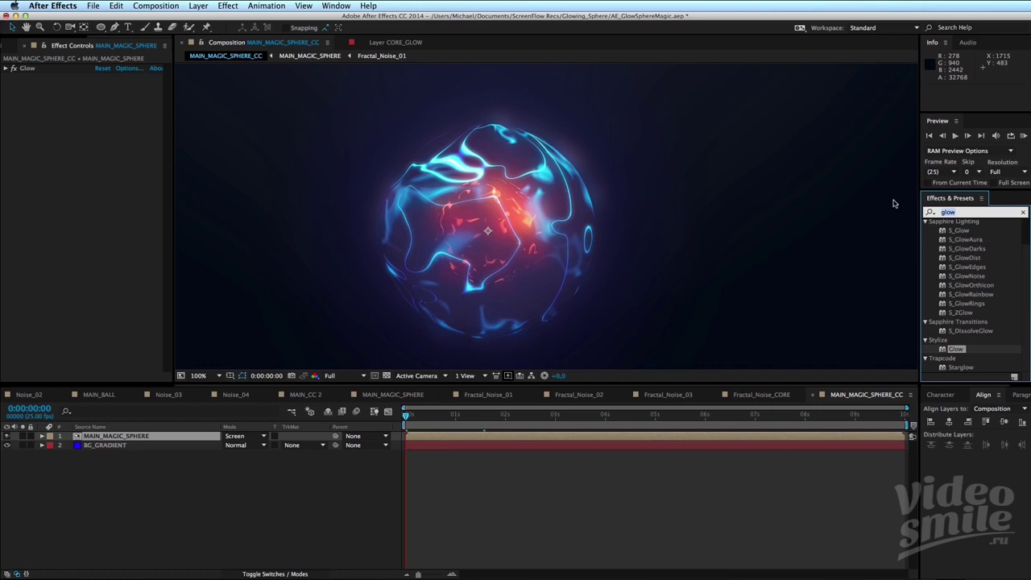
text(cc gla)
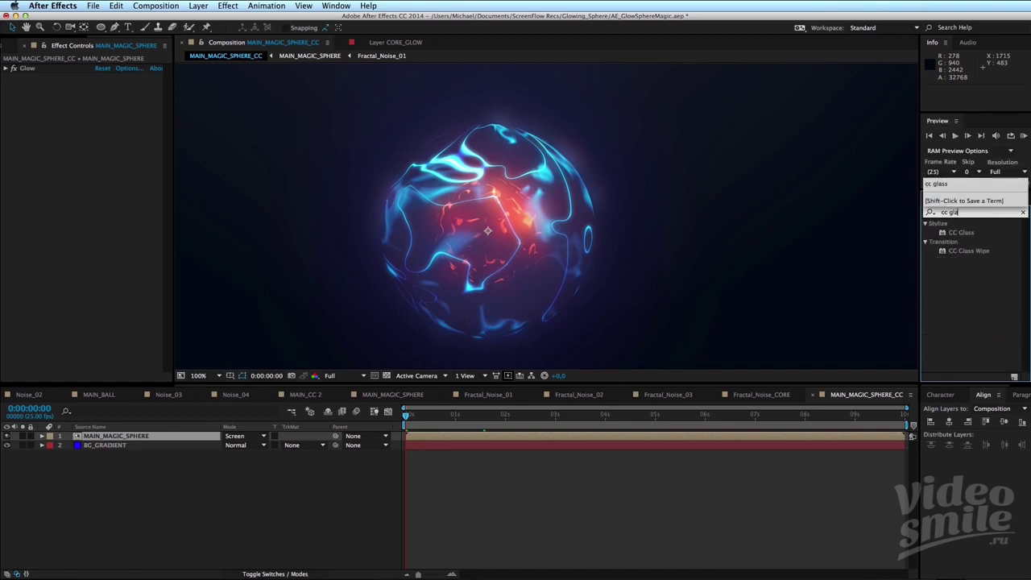
click(970, 256)
click(958, 235)
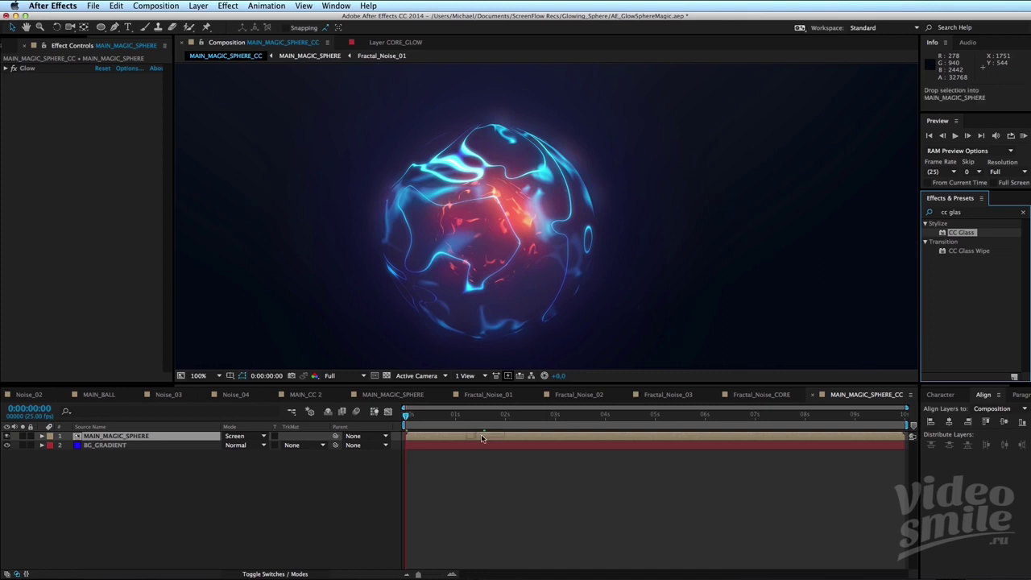
drag(952, 235, 487, 231)
key(KP_0)
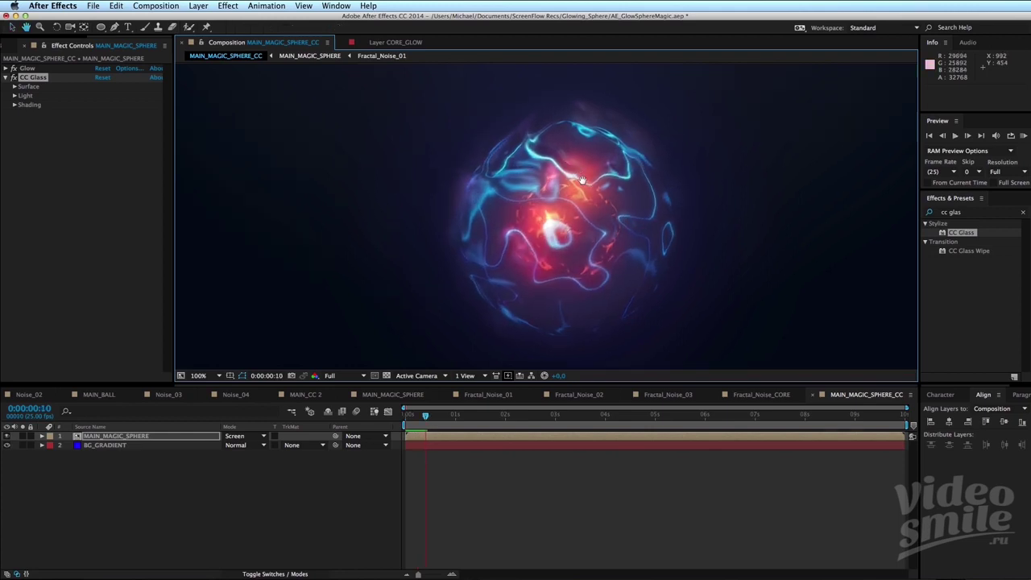
scroll(625, 99, up, 1)
scroll(625, 99, up, 2)
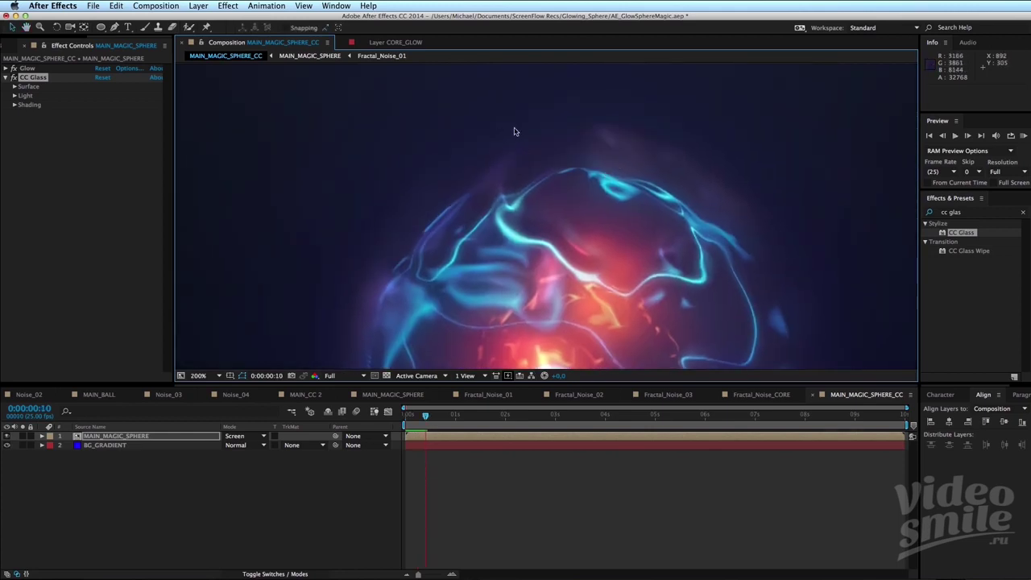
scroll(610, 164, up, 2)
scroll(626, 170, down, 1)
key(space)
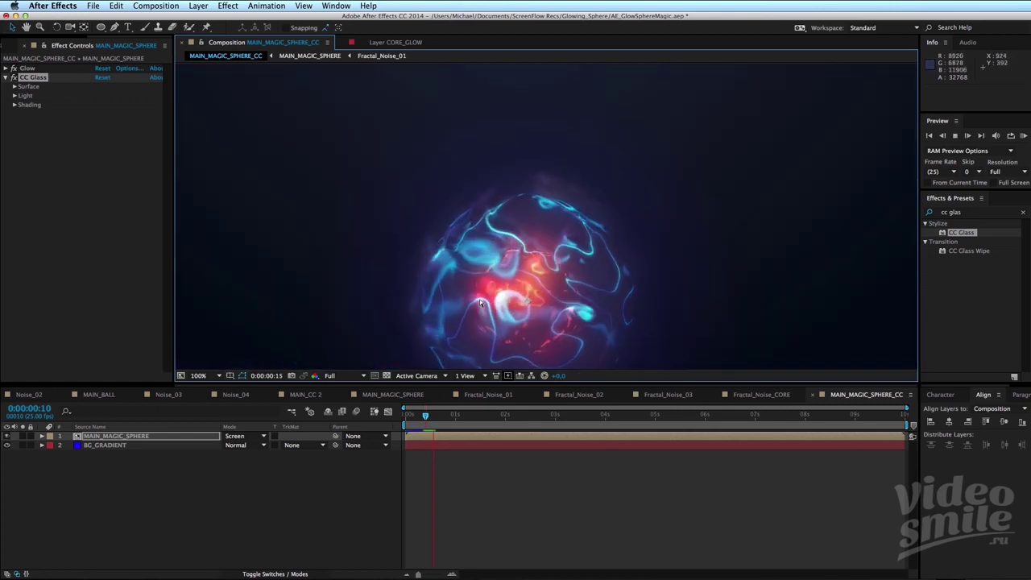
scroll(439, 197, up, 1)
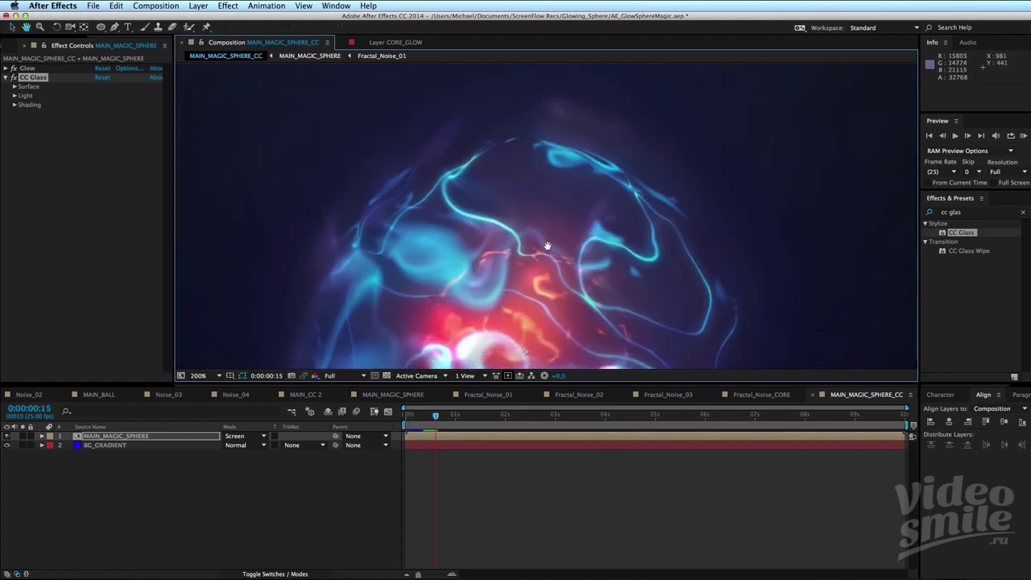
scroll(489, 251, up, 1)
scroll(457, 217, up, 1)
drag(458, 218, 466, 238)
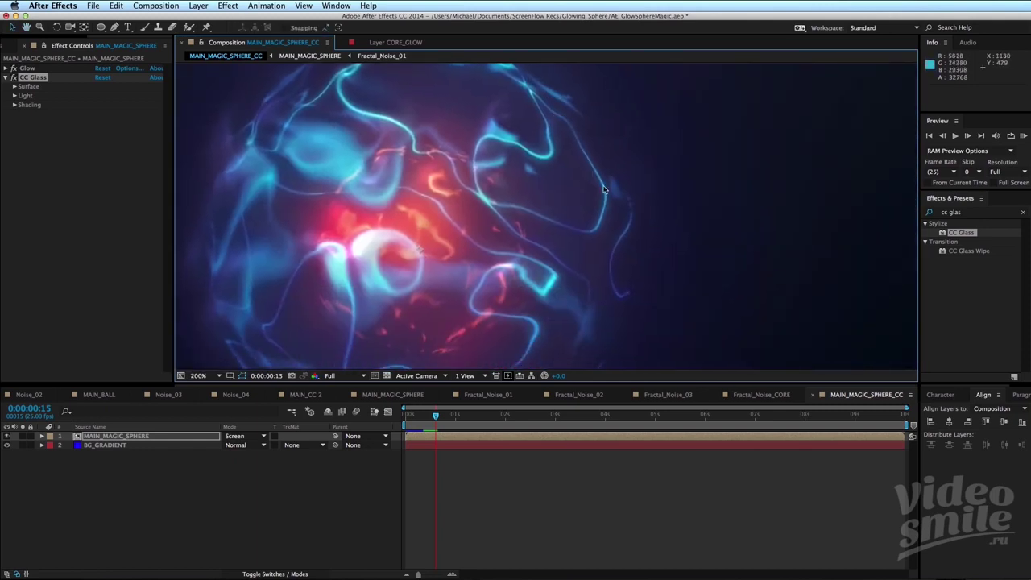
drag(630, 171, 529, 232)
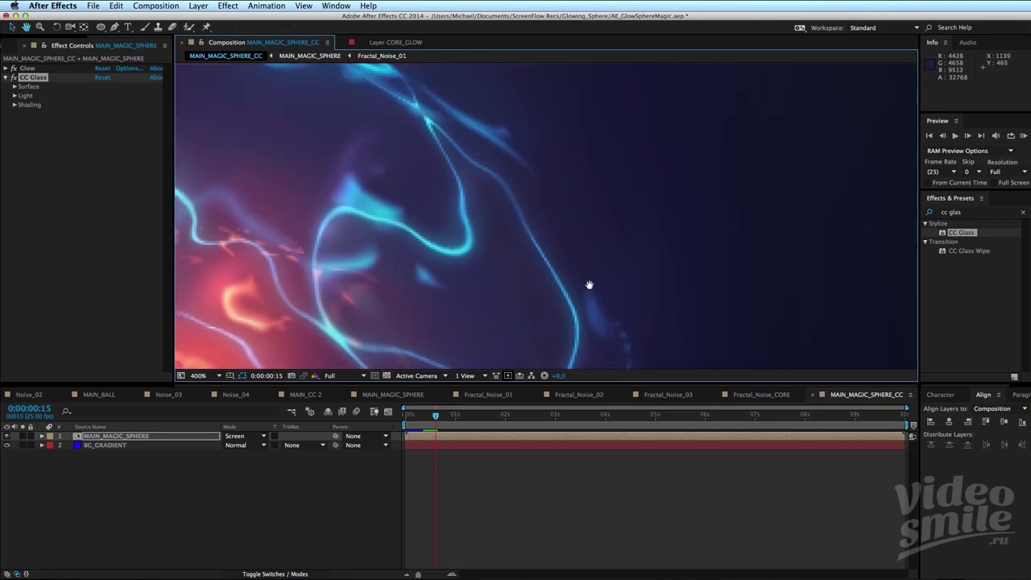
mouse_move(502, 141)
mouse_down()
mouse_move(533, 190)
mouse_move(550, 274)
mouse_up()
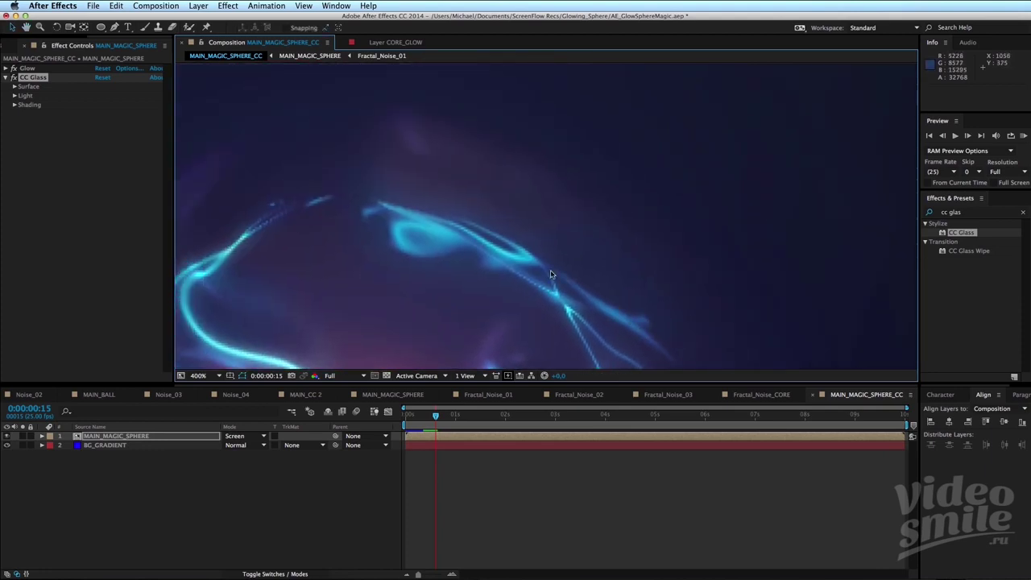
mouse_move(614, 296)
mouse_down()
mouse_move(702, 278)
mouse_move(747, 306)
mouse_up()
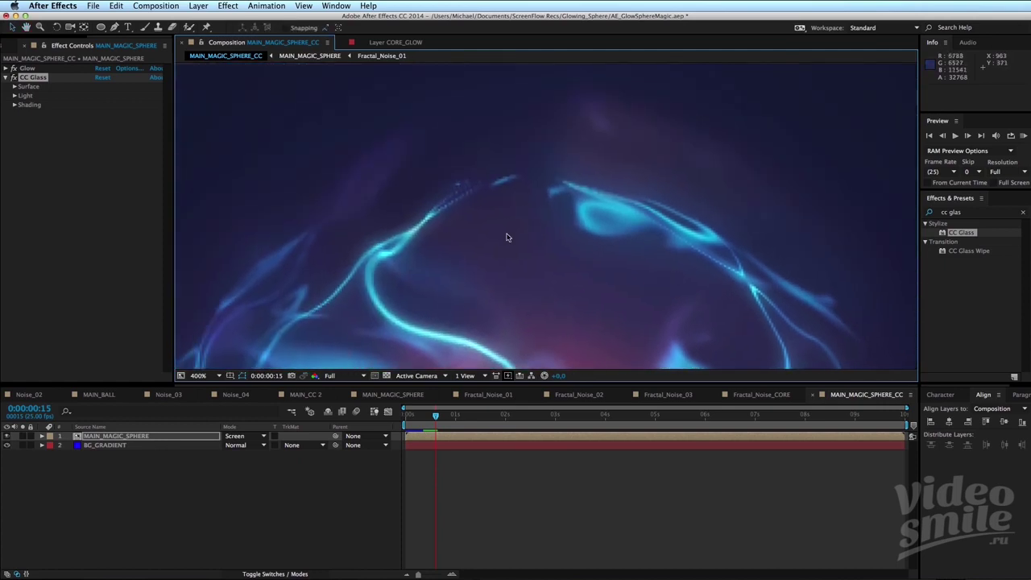
Set the CC Glass Softness to 5.0.
click(14, 87)
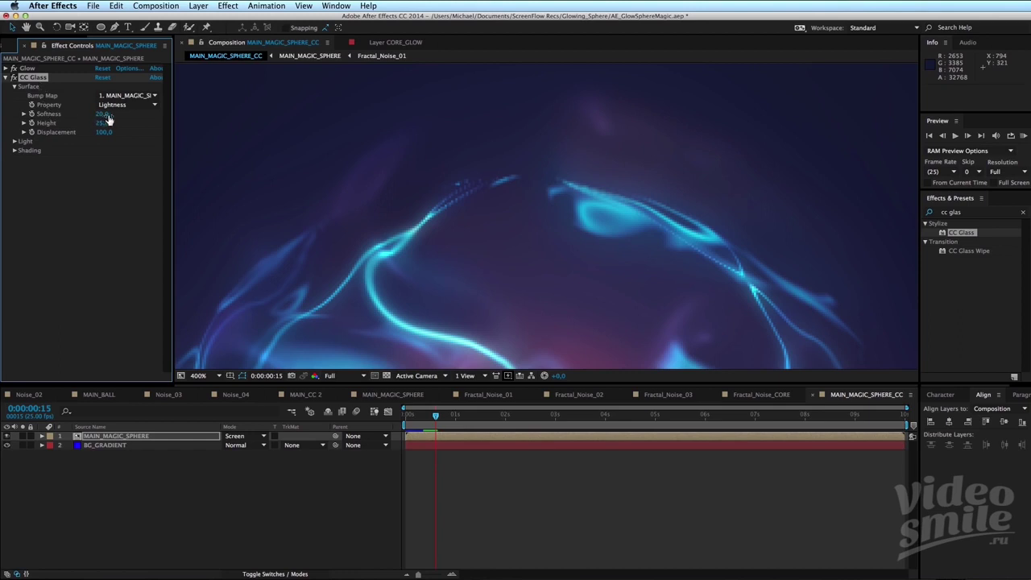
mouse_move(103, 117)
mouse_down()
mouse_move(129, 143)
mouse_move(121, 135)
mouse_move(138, 114)
mouse_up()
scroll(483, 155, down, 2)
scroll(483, 155, down, 2)
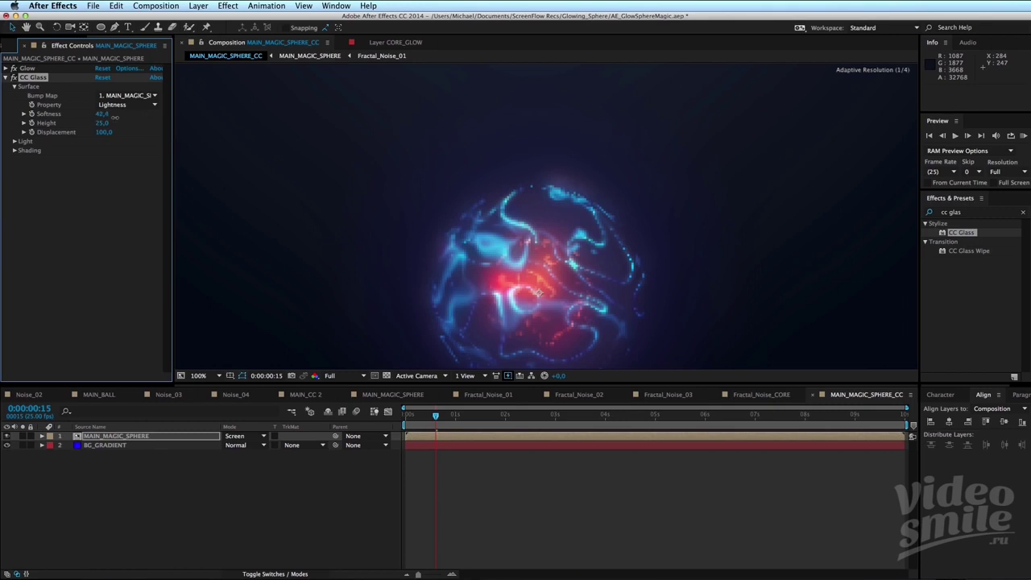
click(103, 118)
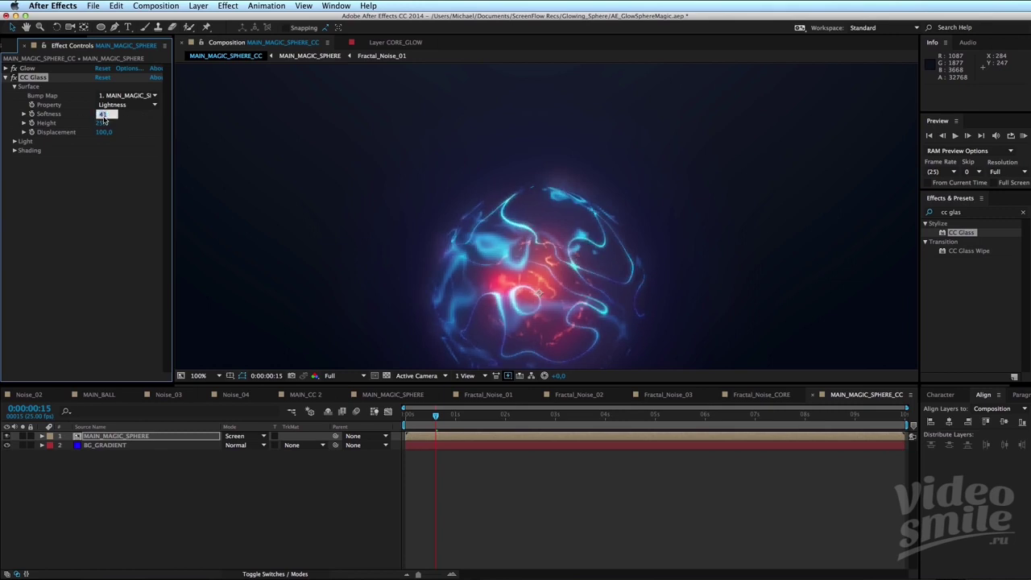
text(5)
key(Return)
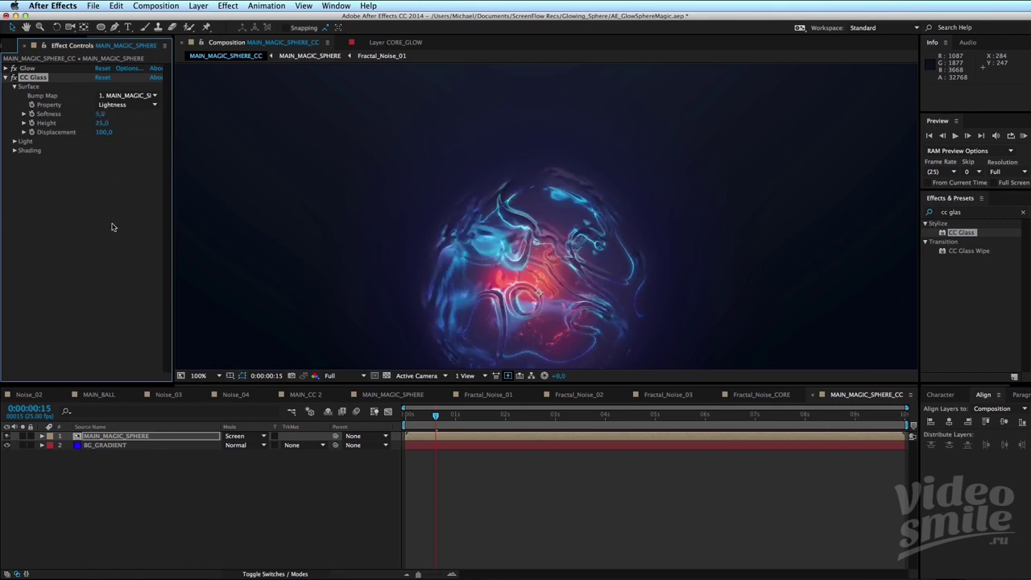
click(113, 227)
Raise CC Glass Height to 68.0 and preview the sphere, checking its upper part close up.
drag(102, 124, 151, 126)
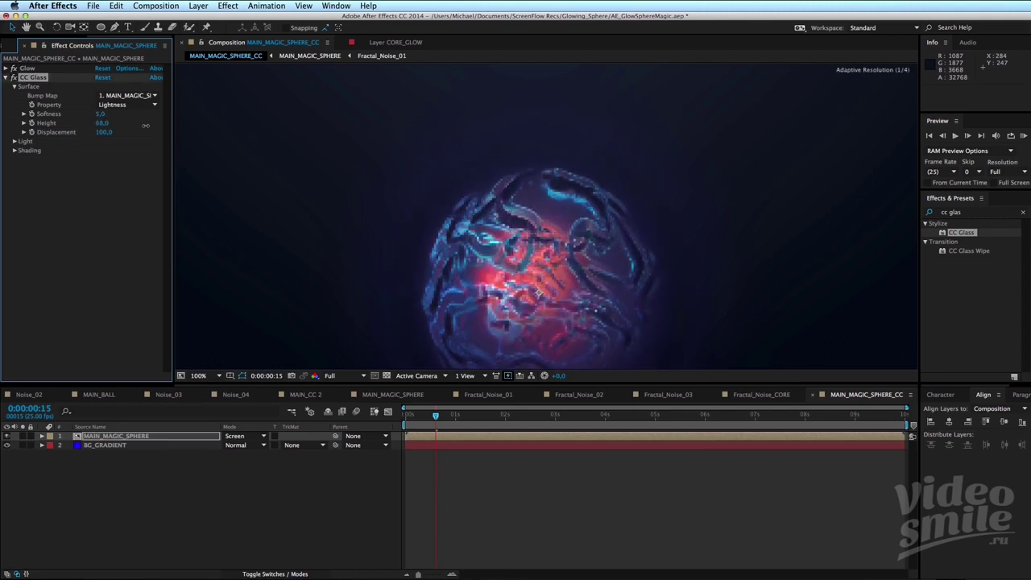
click(522, 545)
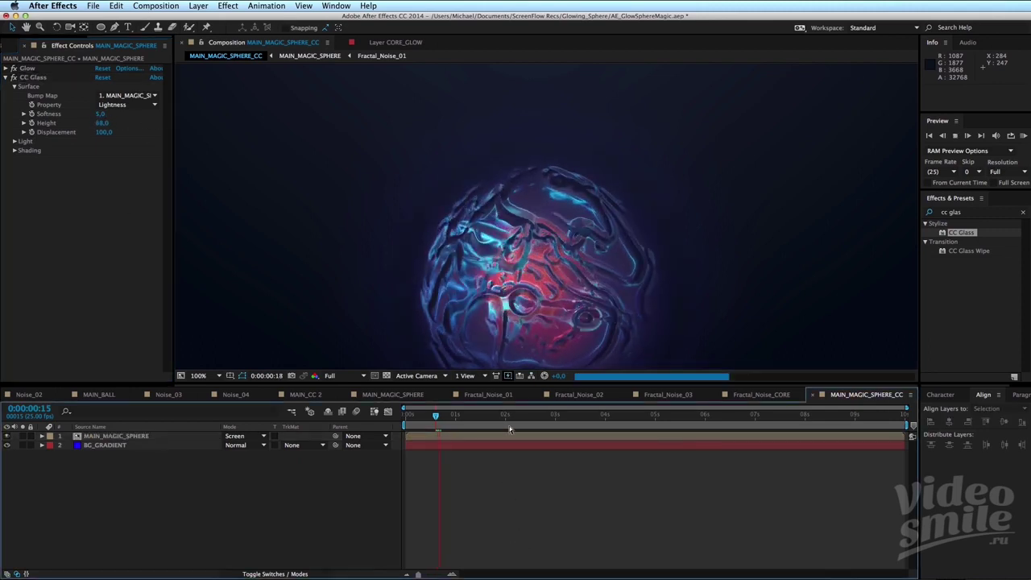
click(434, 417)
key(space)
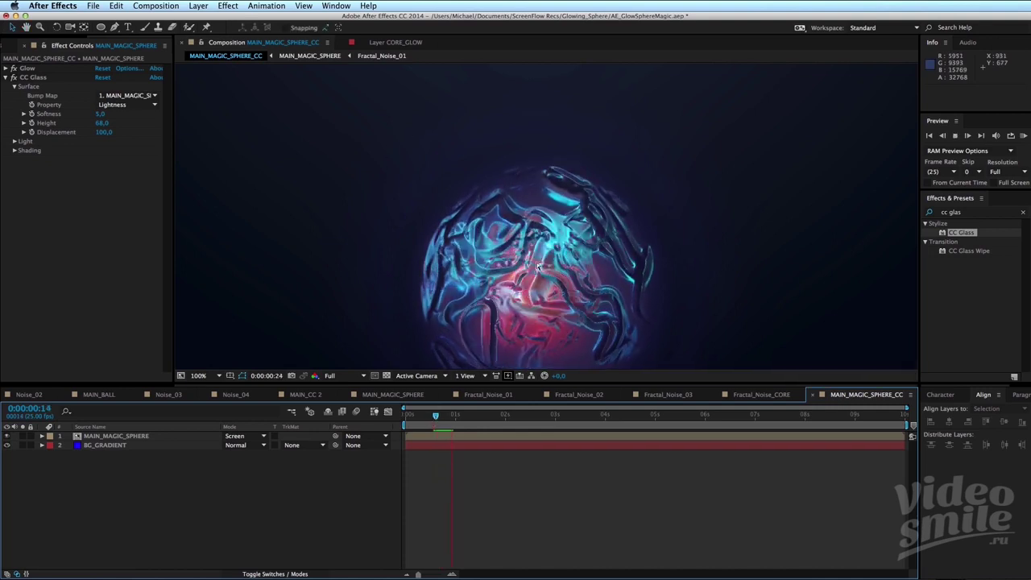
key(period)
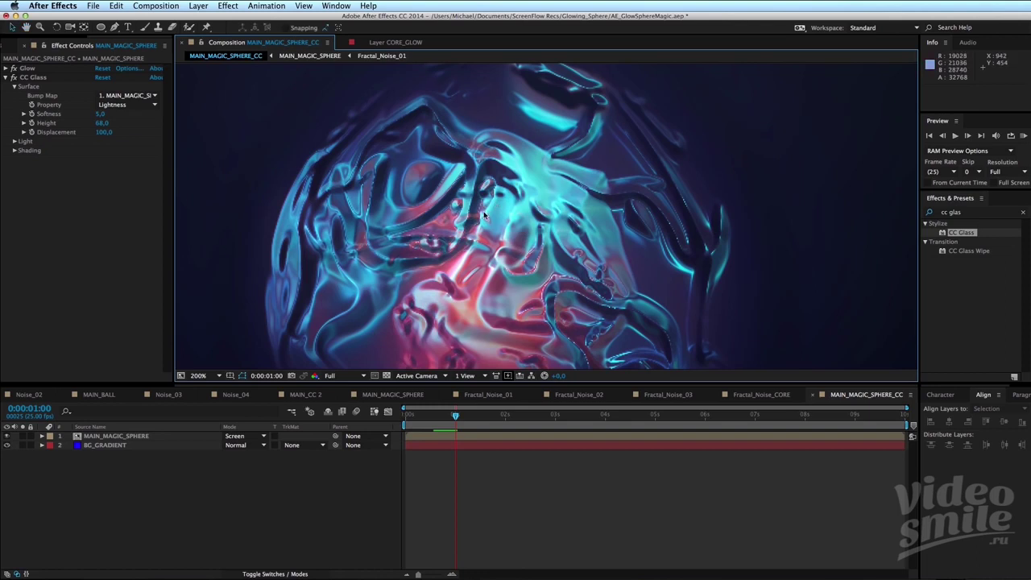
drag(553, 294, 518, 221)
key(comma)
key(space)
Inspect the glass distortion close up and replay the preview from 0:00:00:22.
key(period)
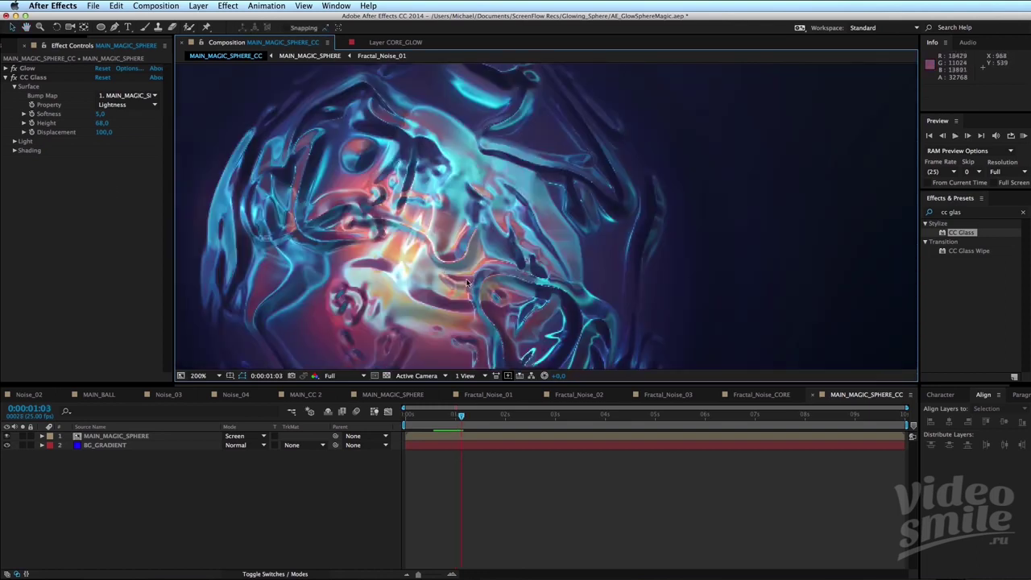
mouse_move(525, 247)
mouse_down()
mouse_move(425, 250)
mouse_move(471, 254)
mouse_up()
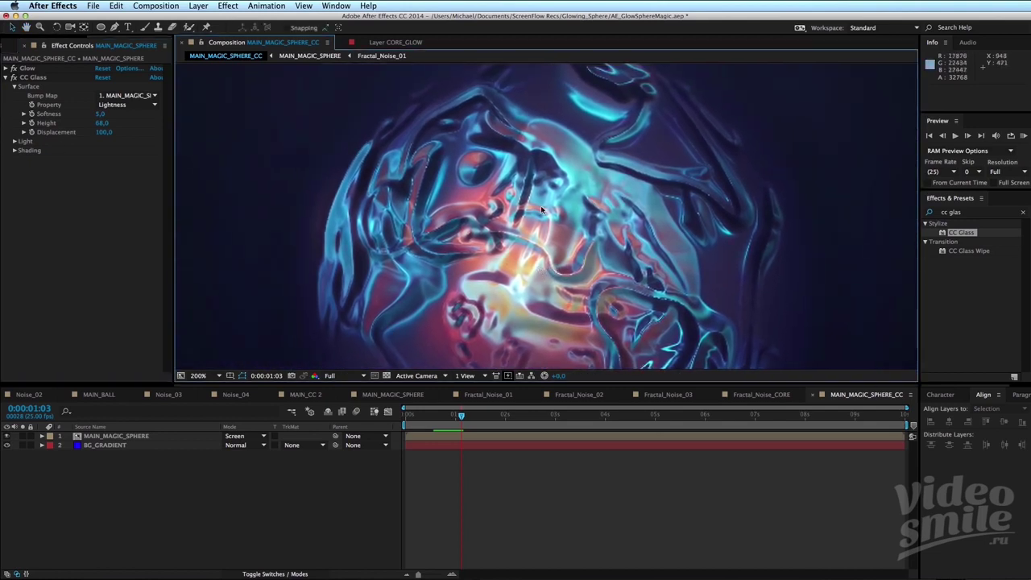
drag(367, 278, 447, 281)
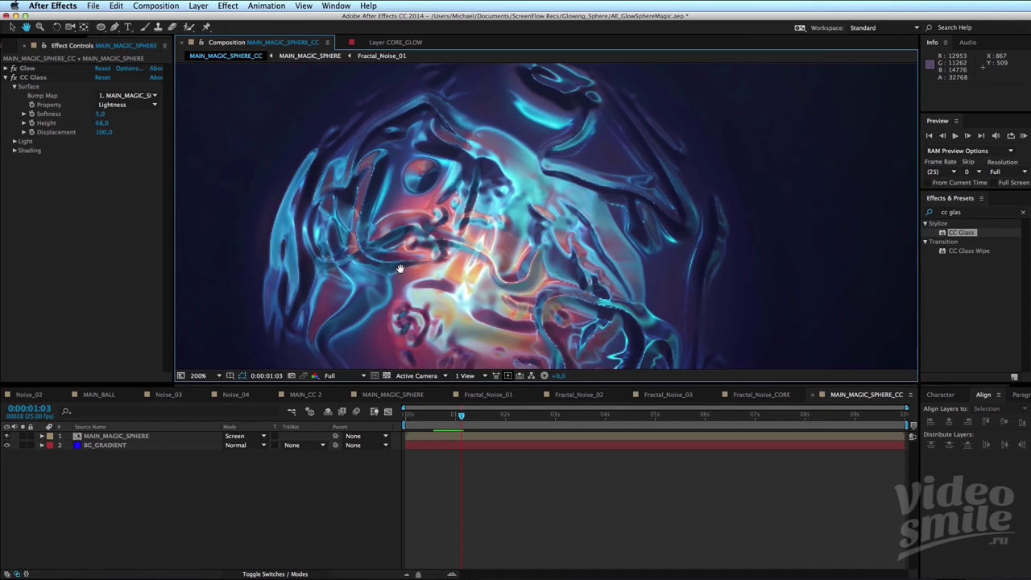
scroll(414, 255, down, 2)
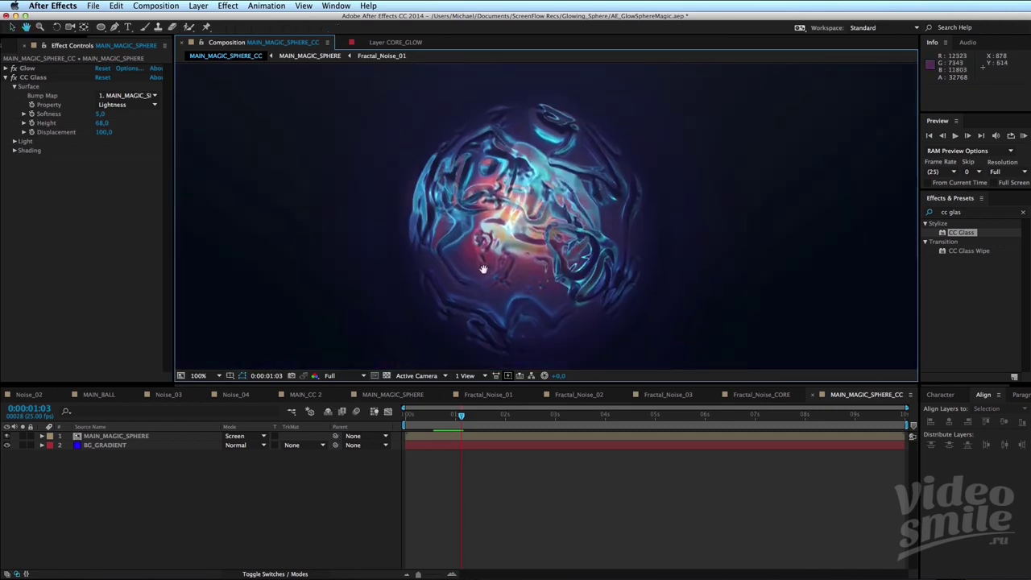
scroll(363, 258, up, 2)
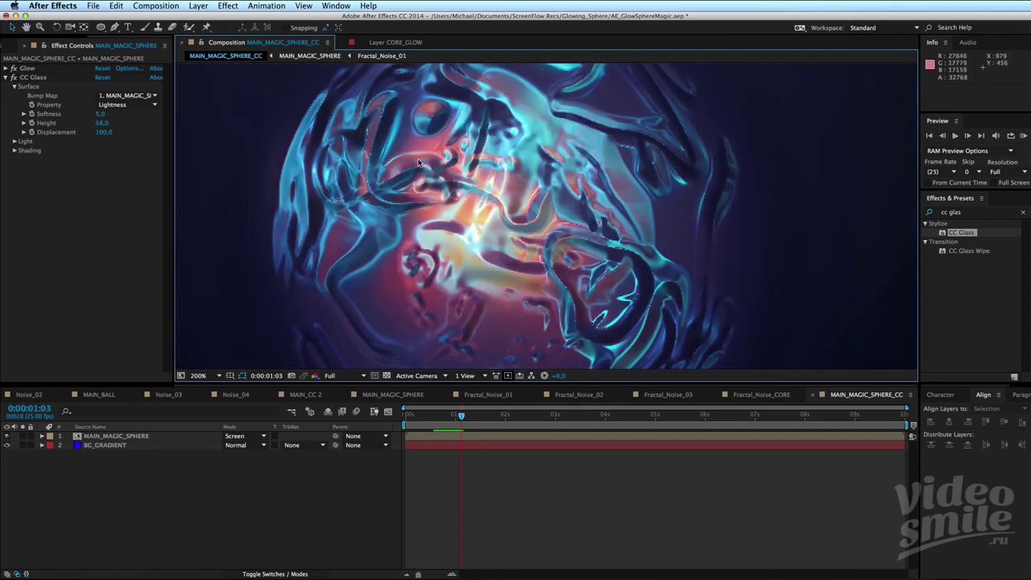
click(447, 416)
key(space)
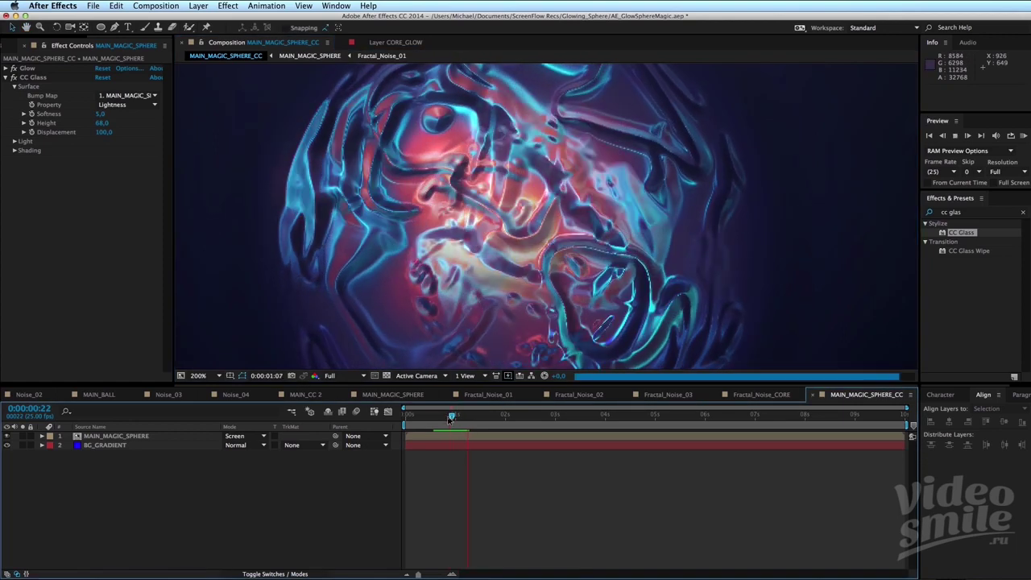
key(space)
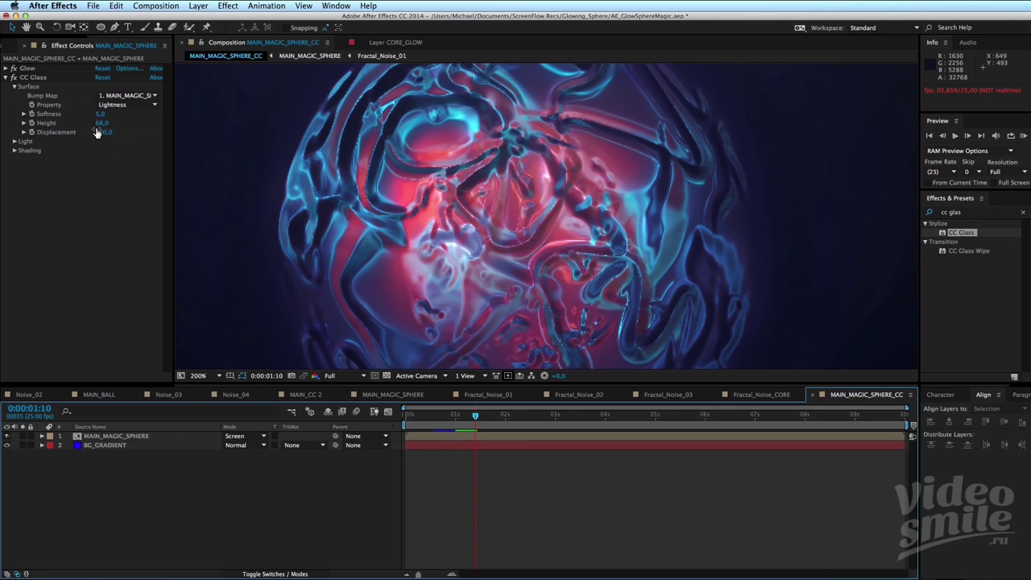
Raise the CC Glass Height to 100 and view the sphere zoomed out and in.
drag(102, 127, 137, 127)
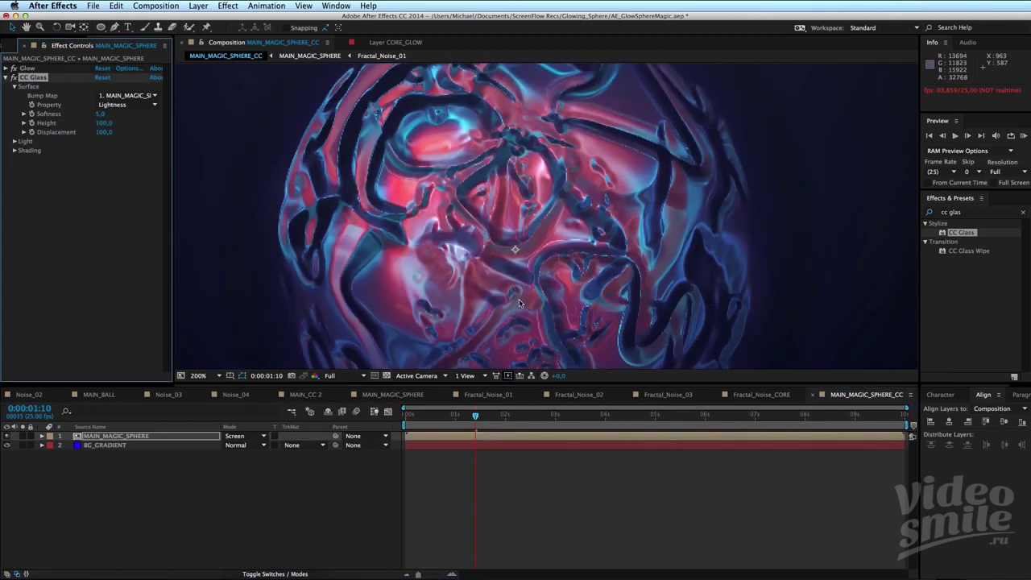
key(comma)
key(comma)
click(553, 508)
key(period)
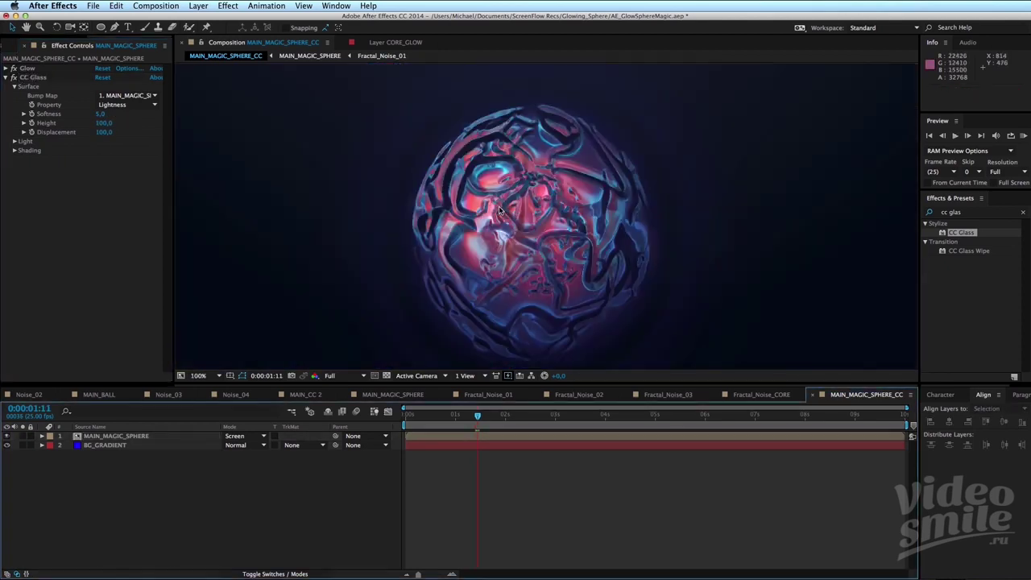
key(period)
Lower the CC Glass Height from about 50 down to 15, previewing along the way.
drag(105, 124, 94, 205)
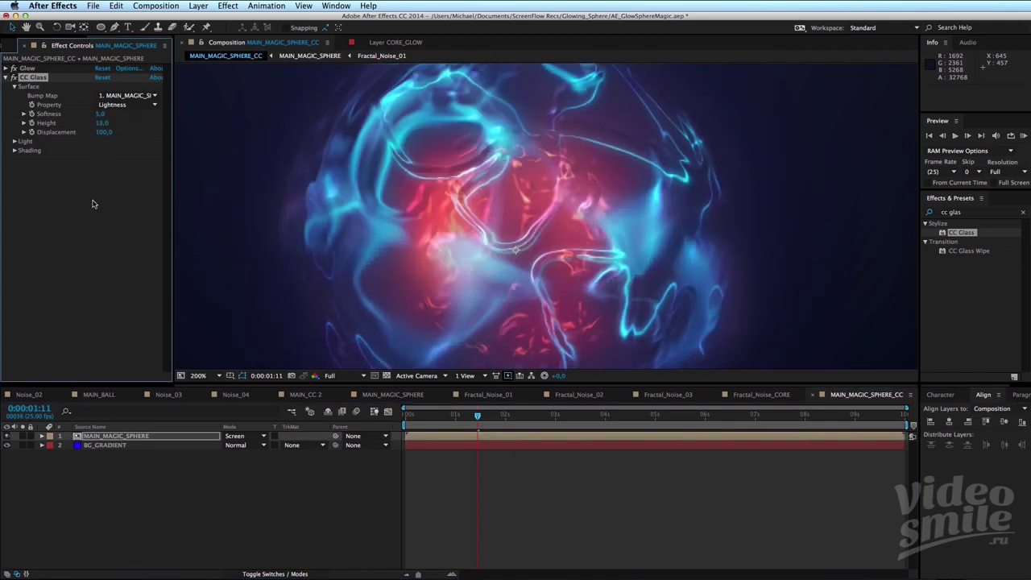
mouse_move(103, 131)
mouse_down()
mouse_move(118, 124)
mouse_move(97, 126)
mouse_up()
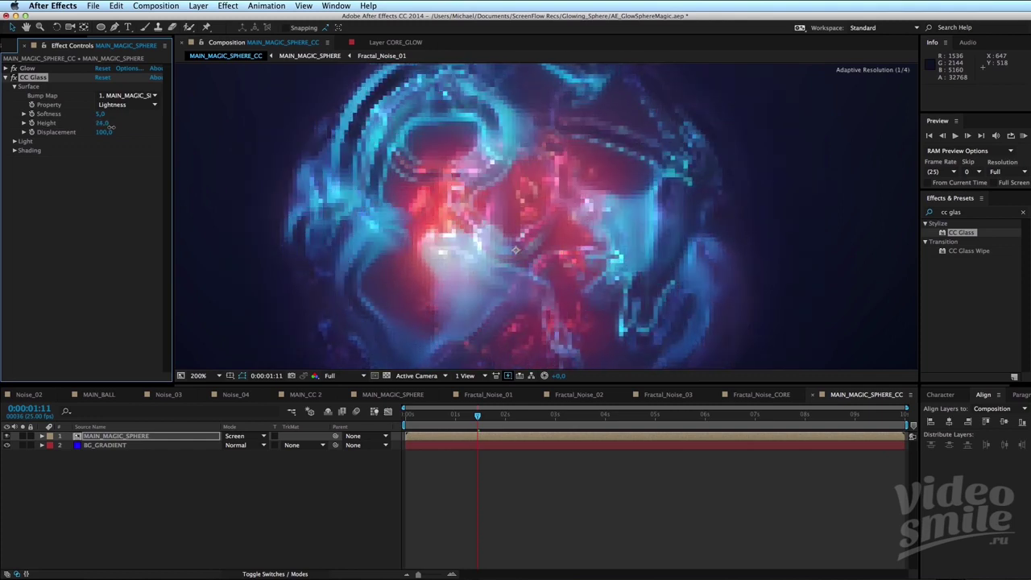
key(comma)
key(space)
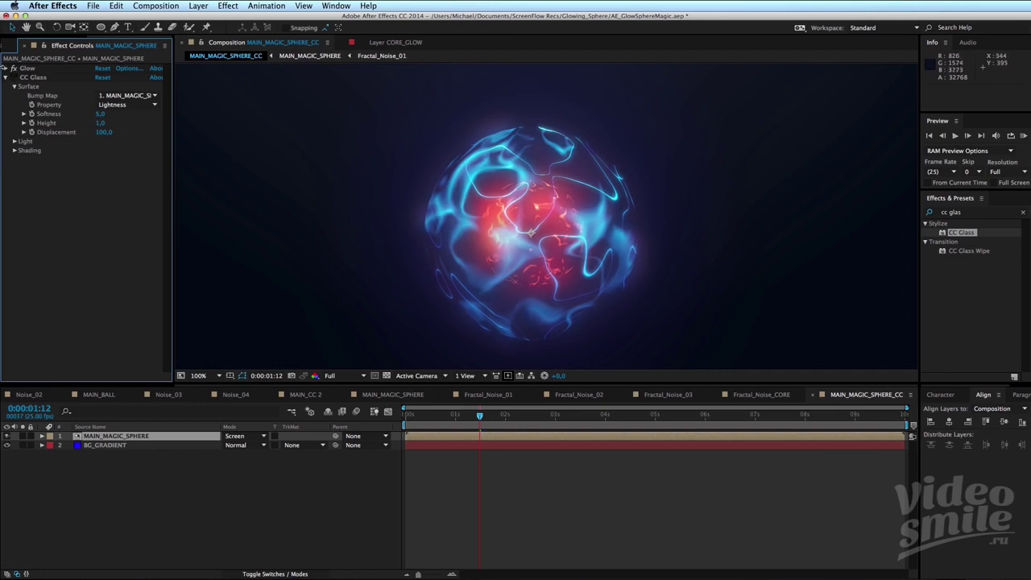
key(period)
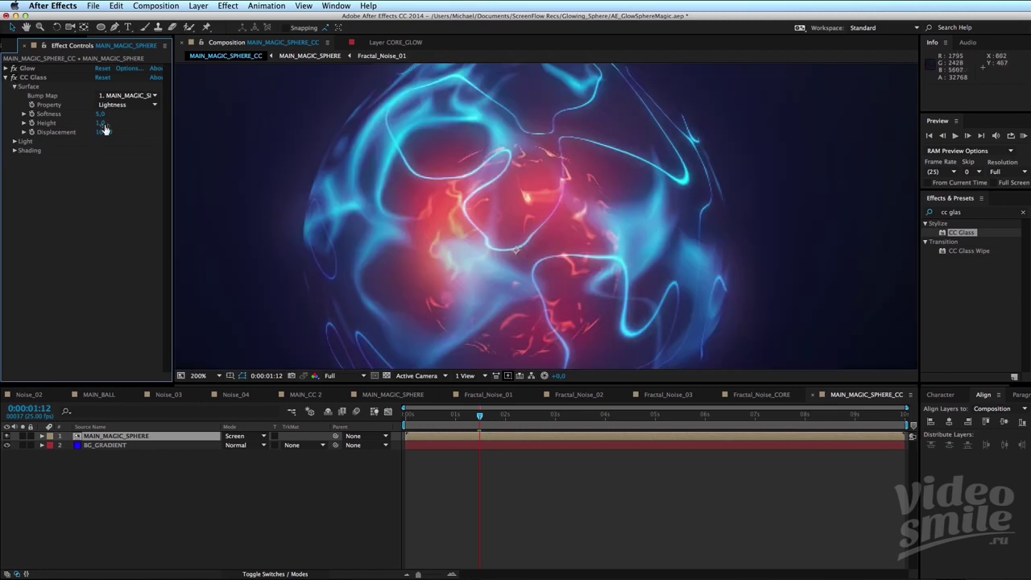
click(100, 123)
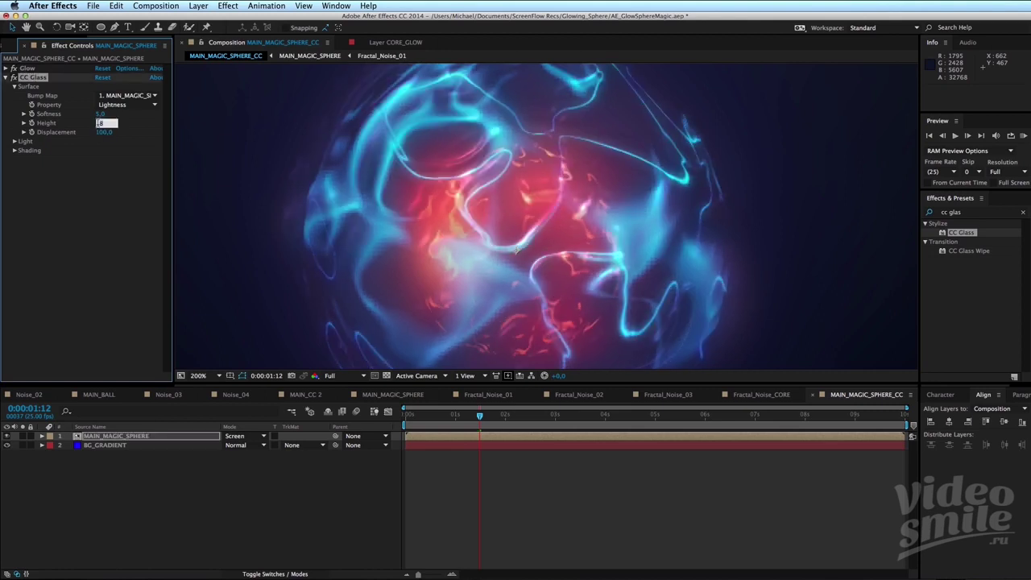
key(Return)
Raise the CC Glass Displacement to 300.
key(comma)
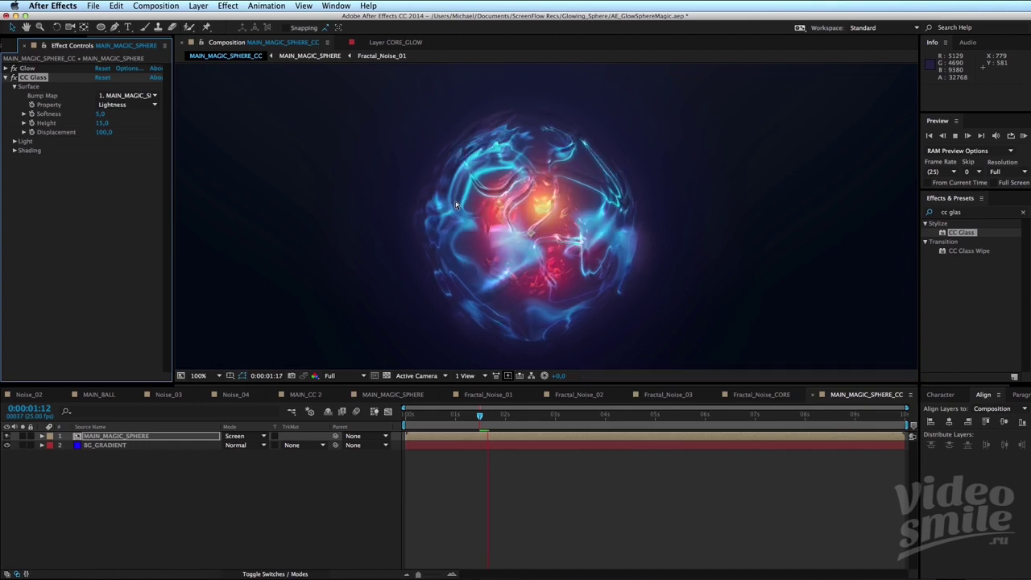
click(113, 113)
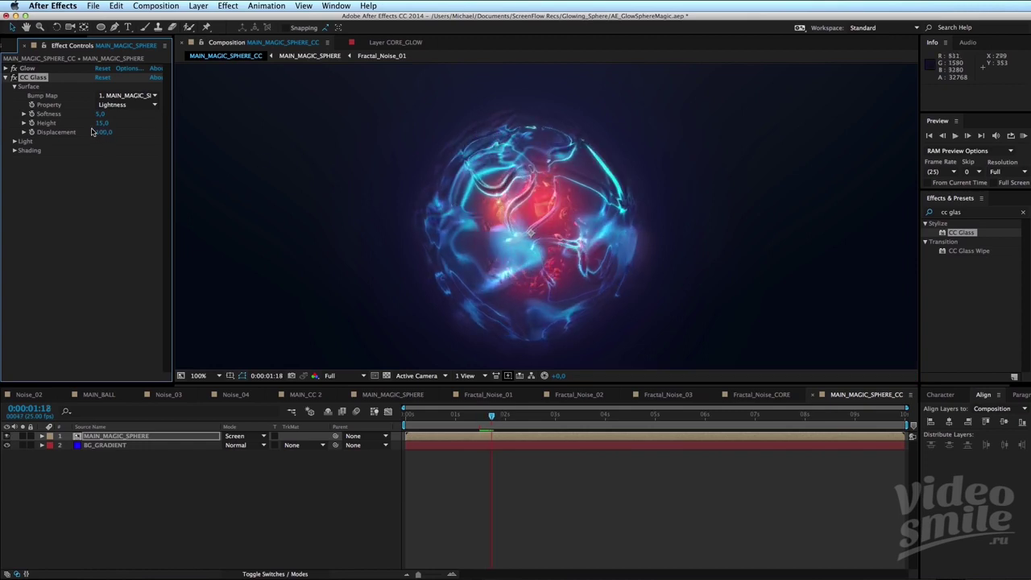
key(period)
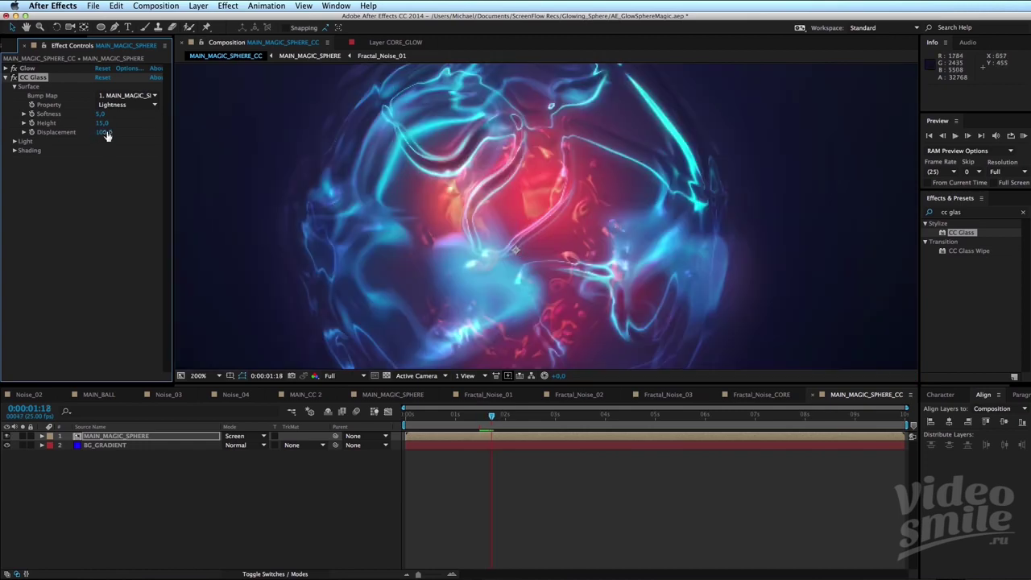
drag(104, 131, 141, 131)
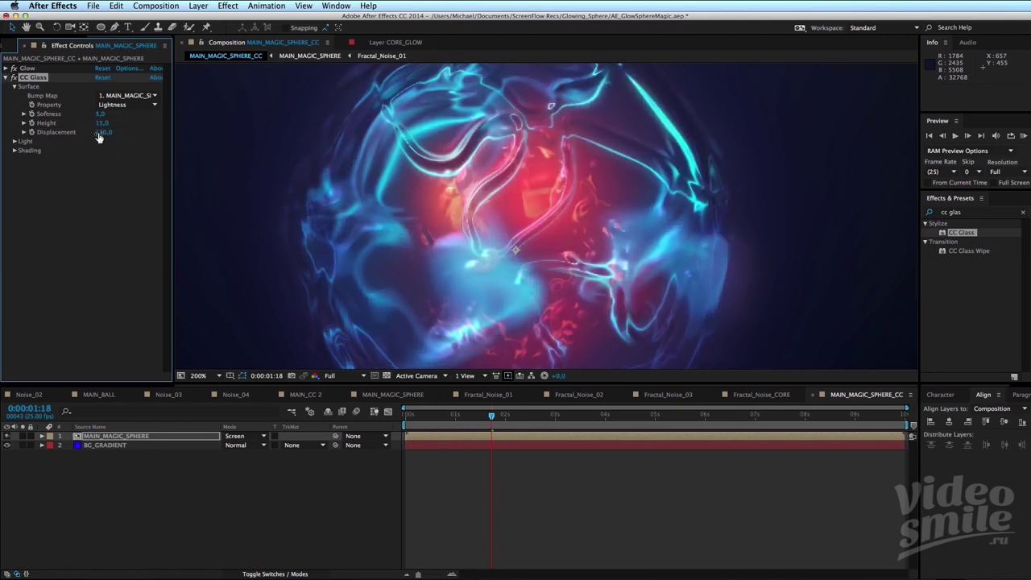
key(comma)
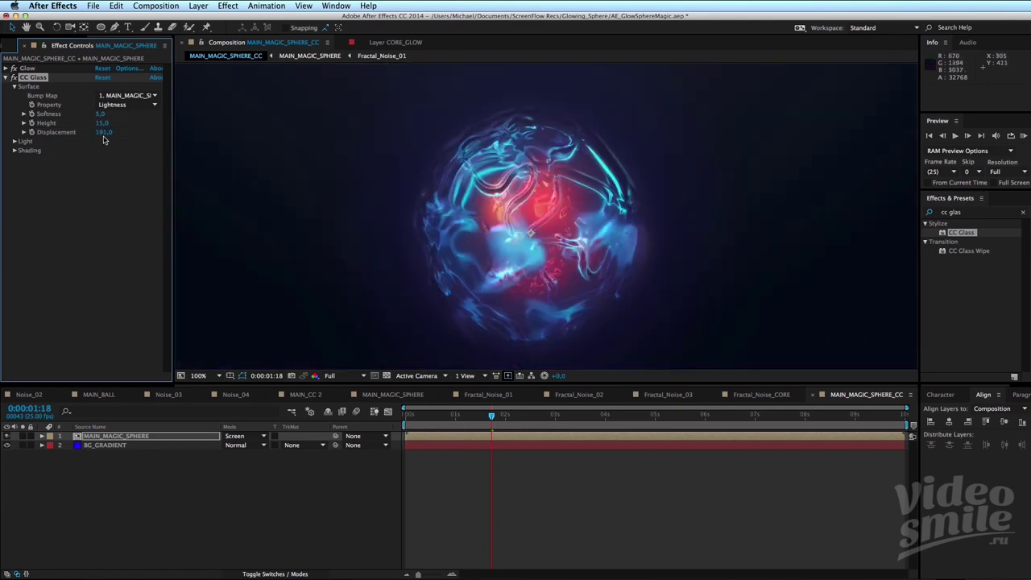
drag(104, 132, 133, 132)
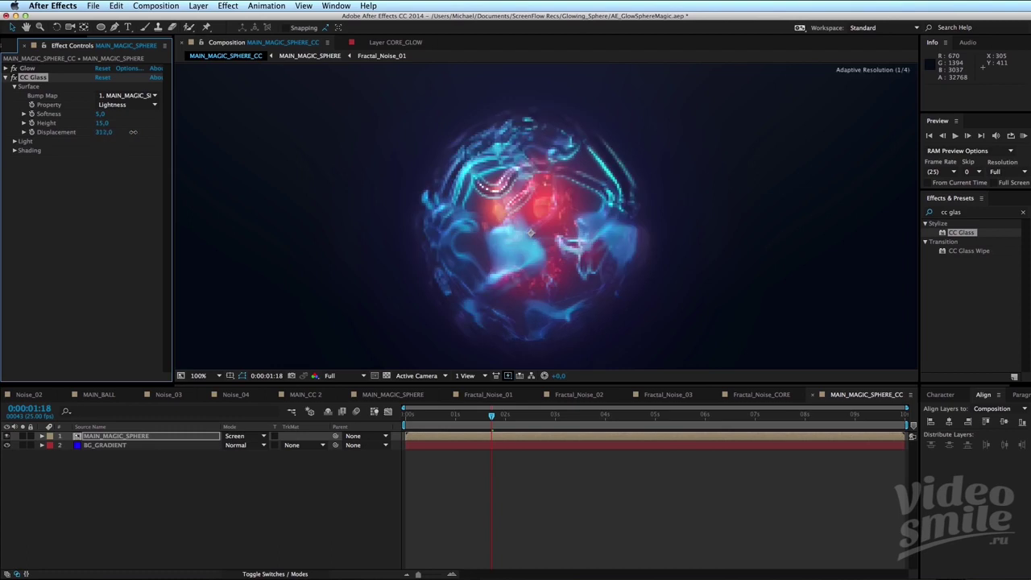
click(113, 229)
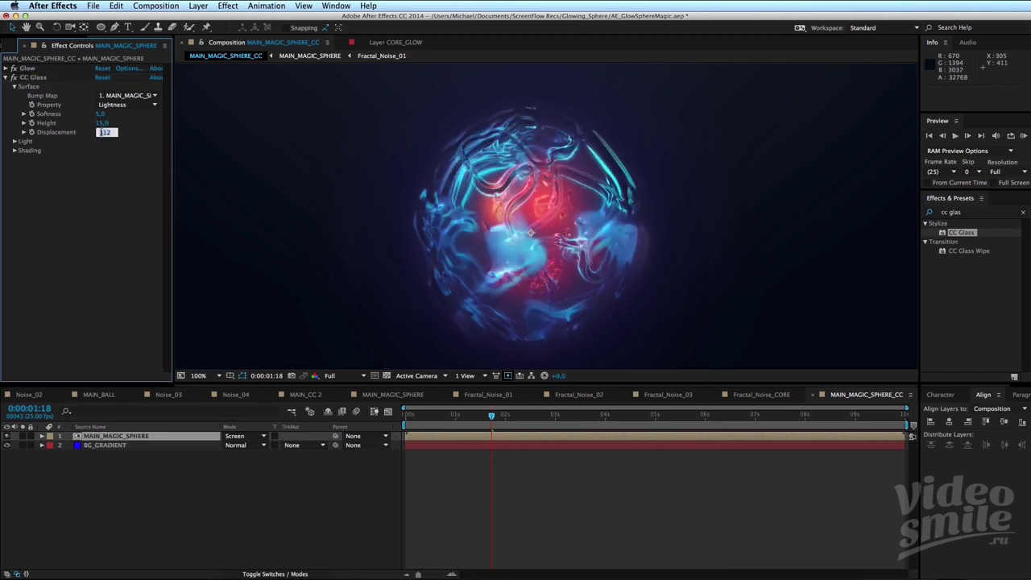
text(300)
key(Return)
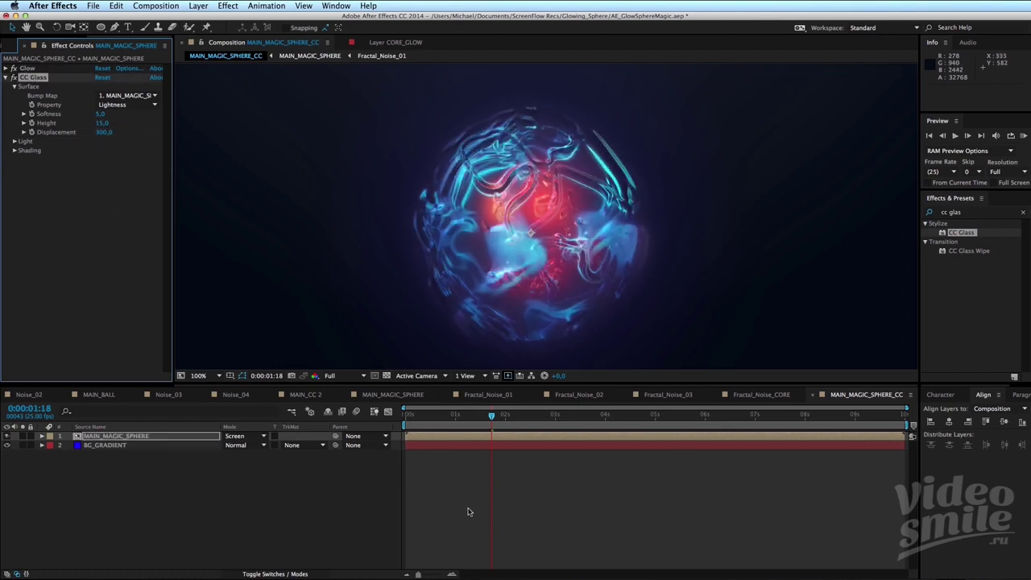
Preview the animation from the start of the composition.
click(468, 511)
drag(491, 414, 387, 407)
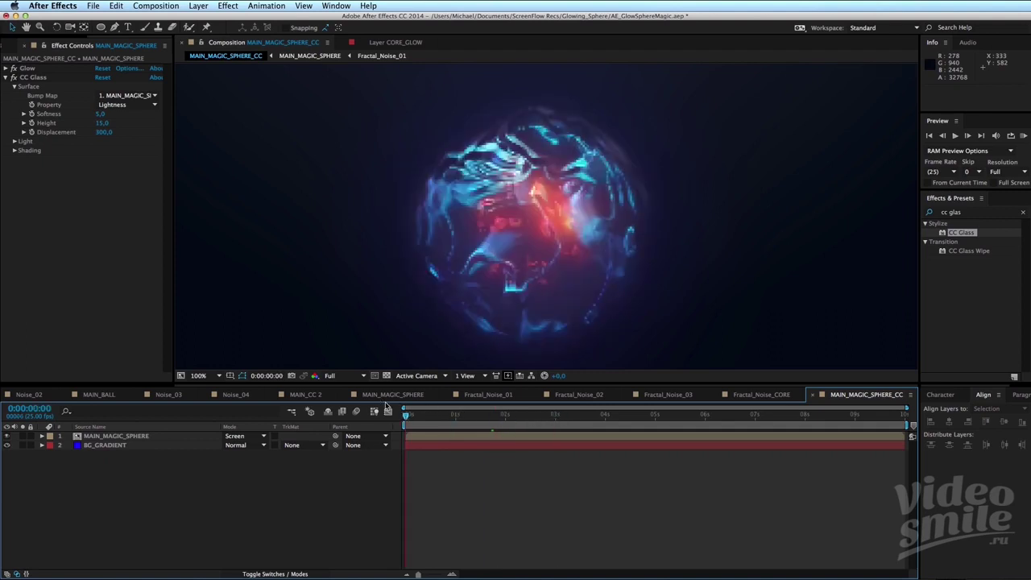
key(space)
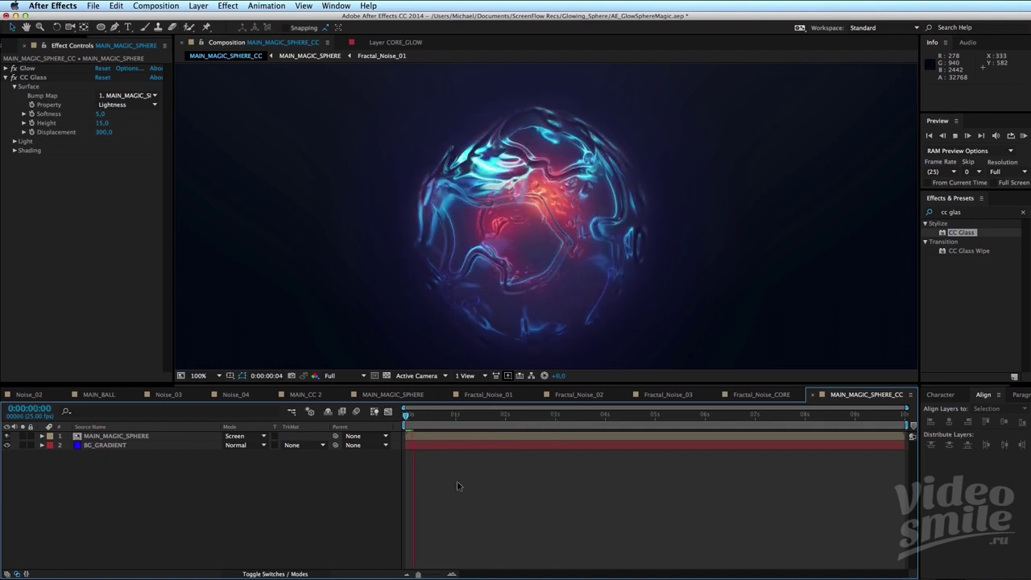
click(404, 417)
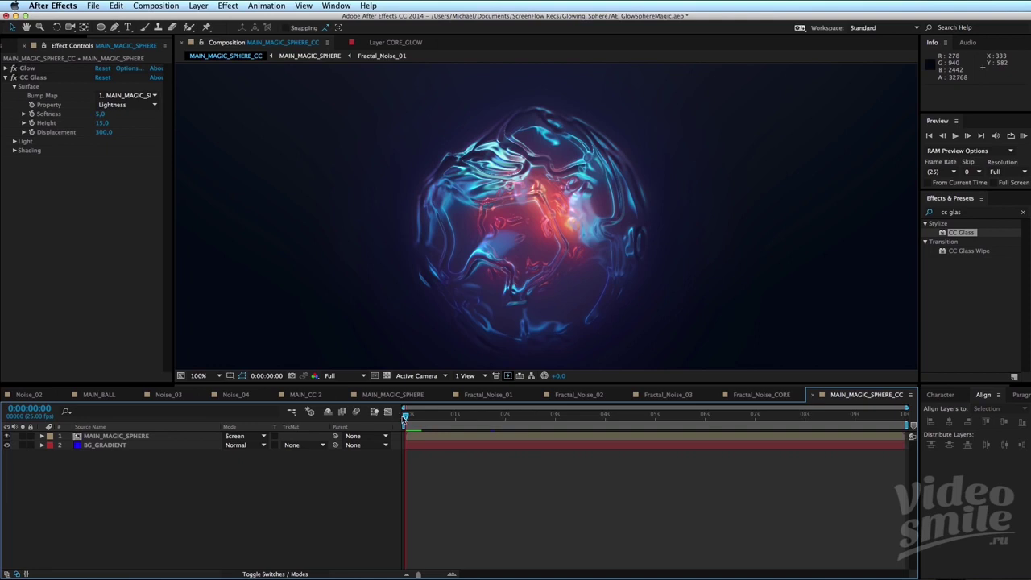
click(406, 436)
key(space)
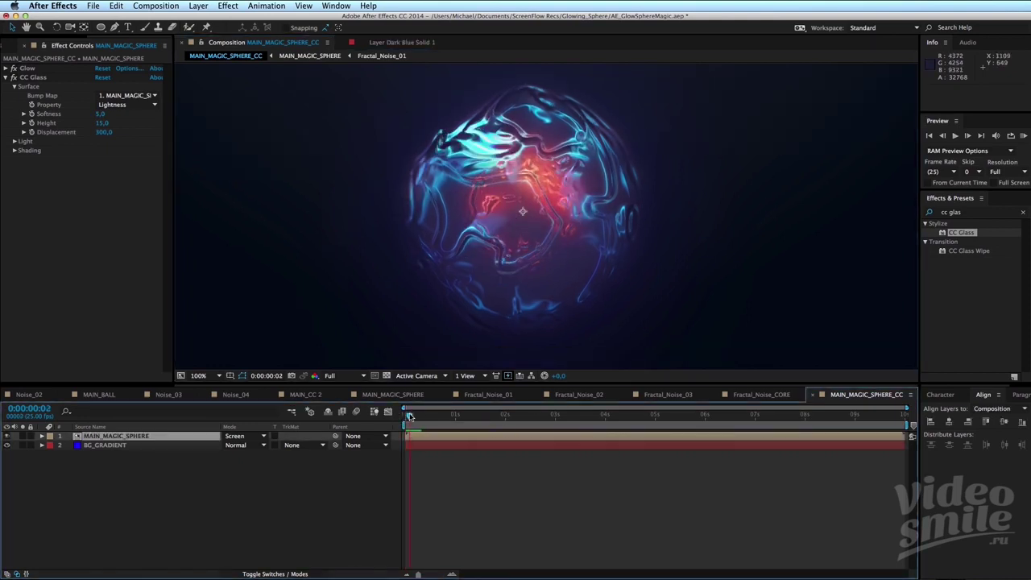
Lower the CC Glass Height to 10 at frame 0:00:00:02.
click(409, 416)
key(period)
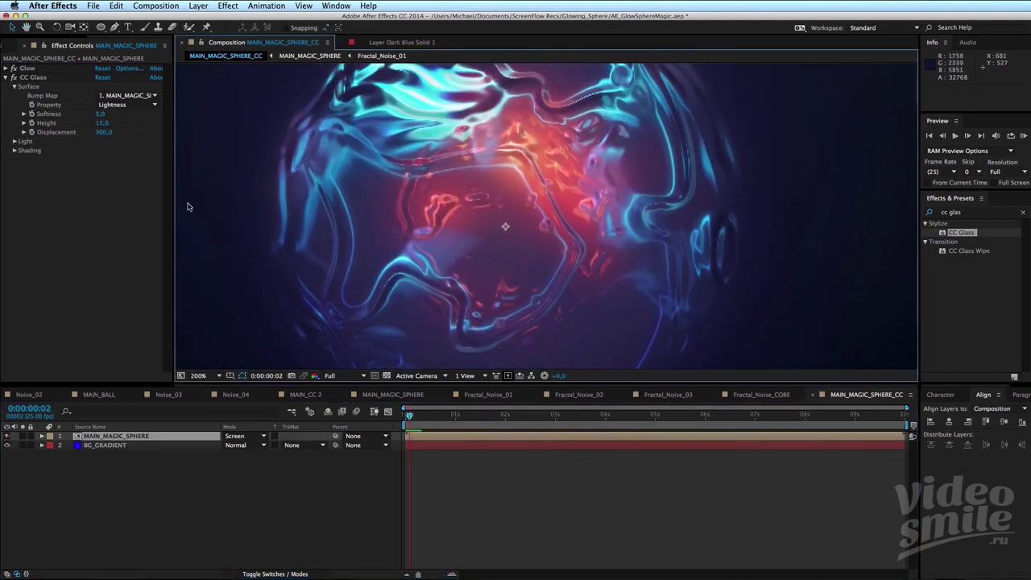
click(80, 141)
scroll(191, 155, up, 5)
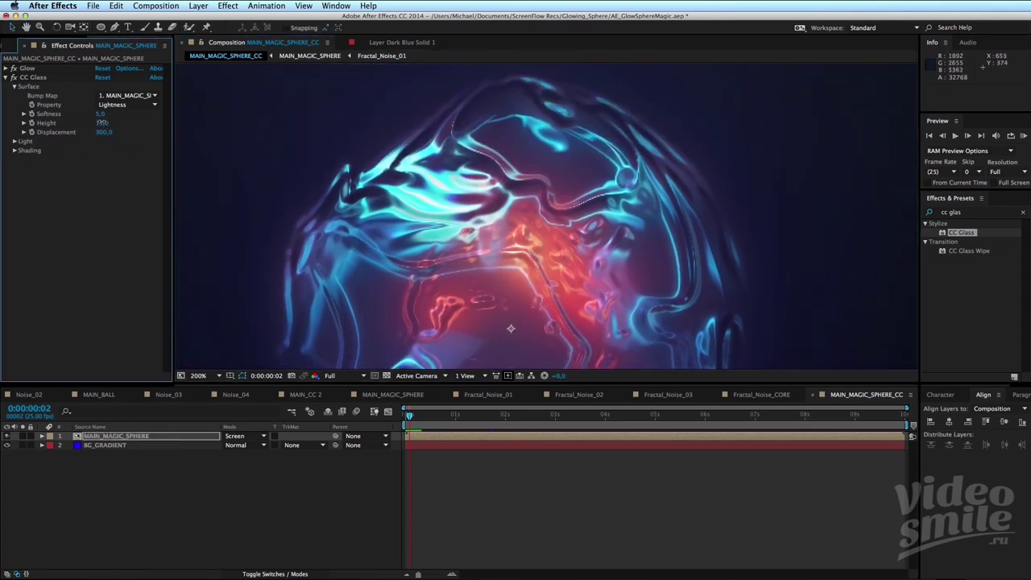
drag(103, 126, 116, 196)
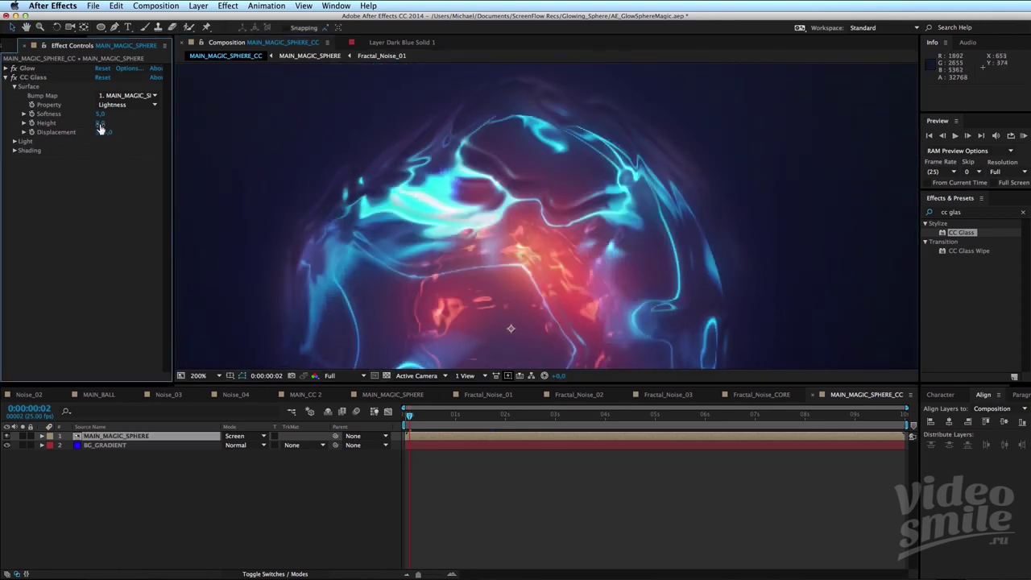
text(10)
key(Return)
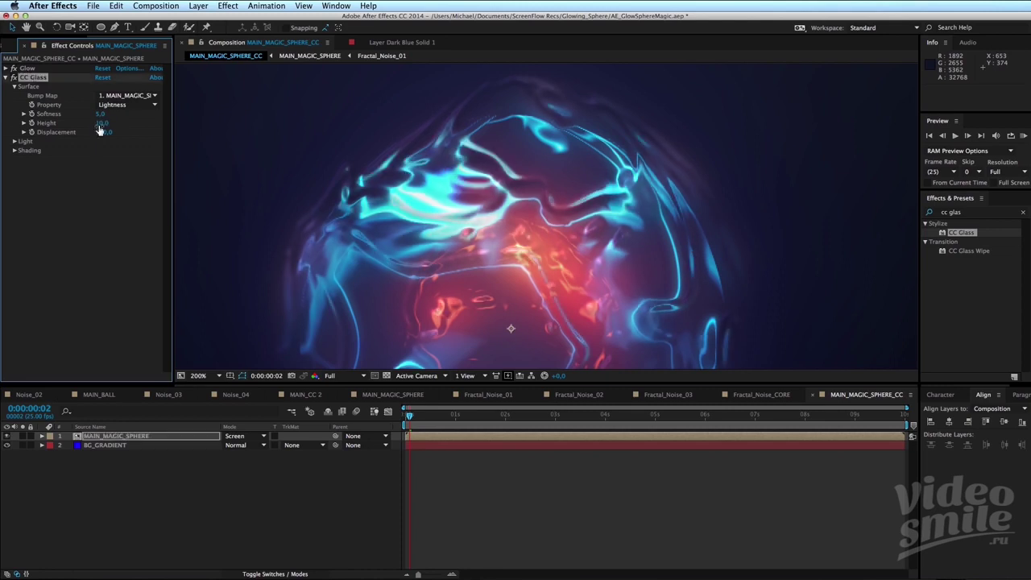
Reduce the Displacement to 50, then to 42.
drag(105, 132, 97, 132)
click(105, 132)
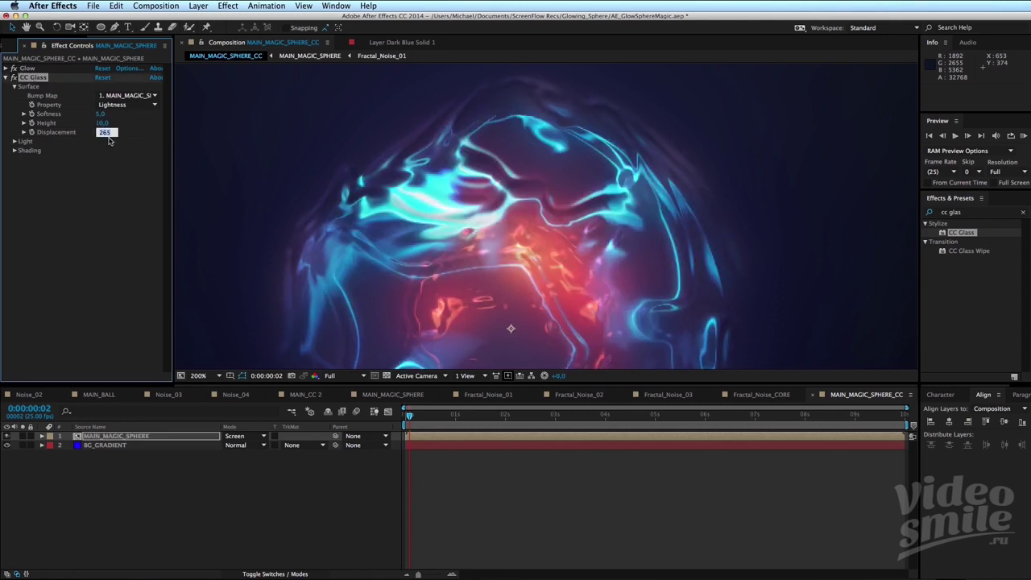
text(50)
key(Return)
click(103, 147)
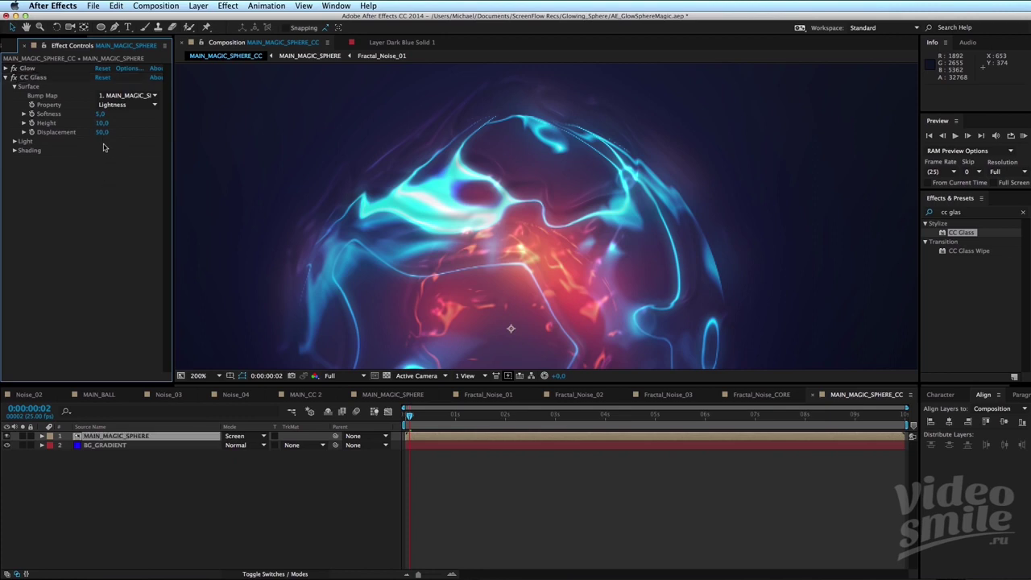
drag(100, 132, 116, 224)
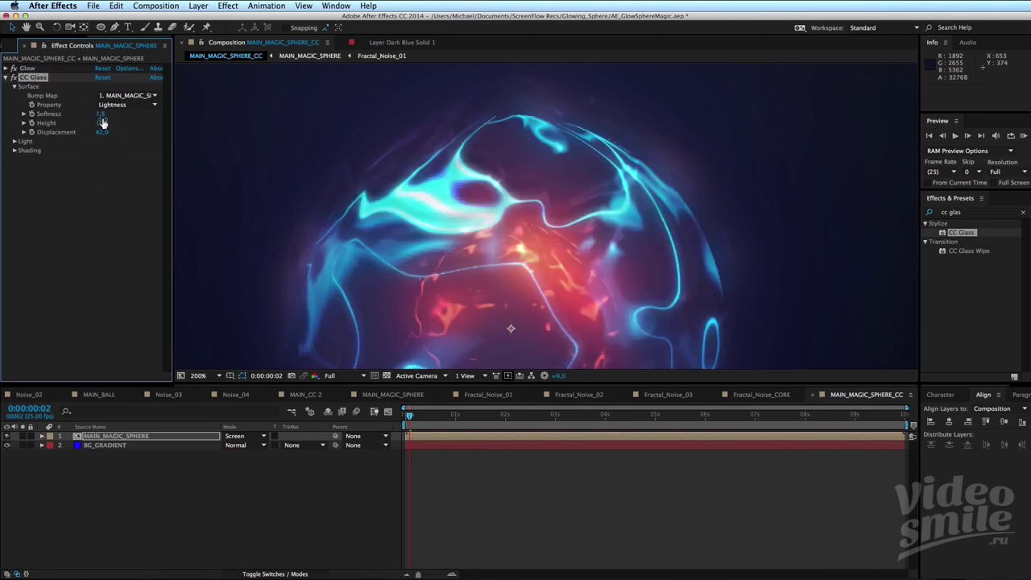
Set the CC Glass Softness to 35 and preview the whole sphere.
click(102, 153)
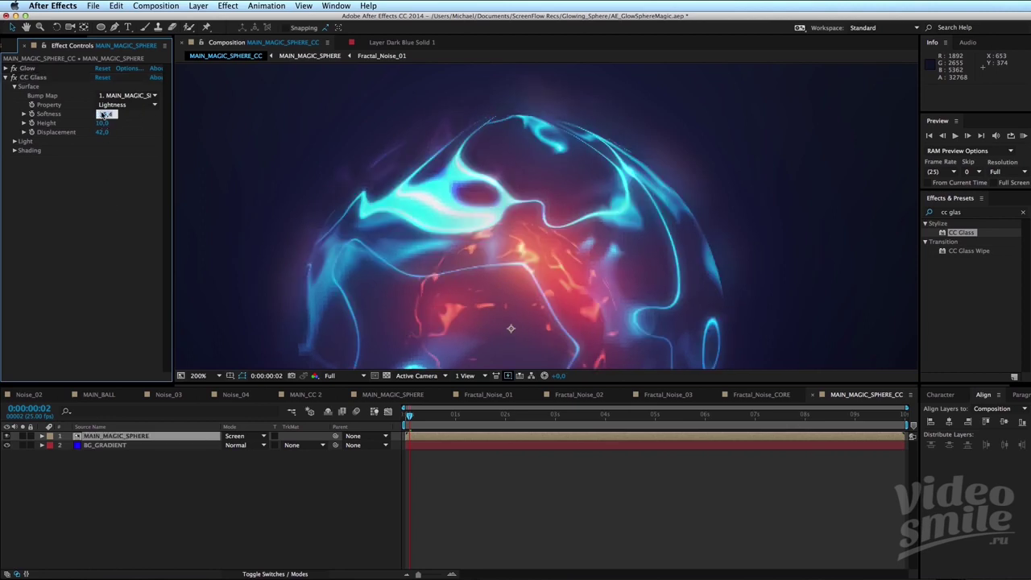
text(5)
key(Return)
key(comma)
key(space)
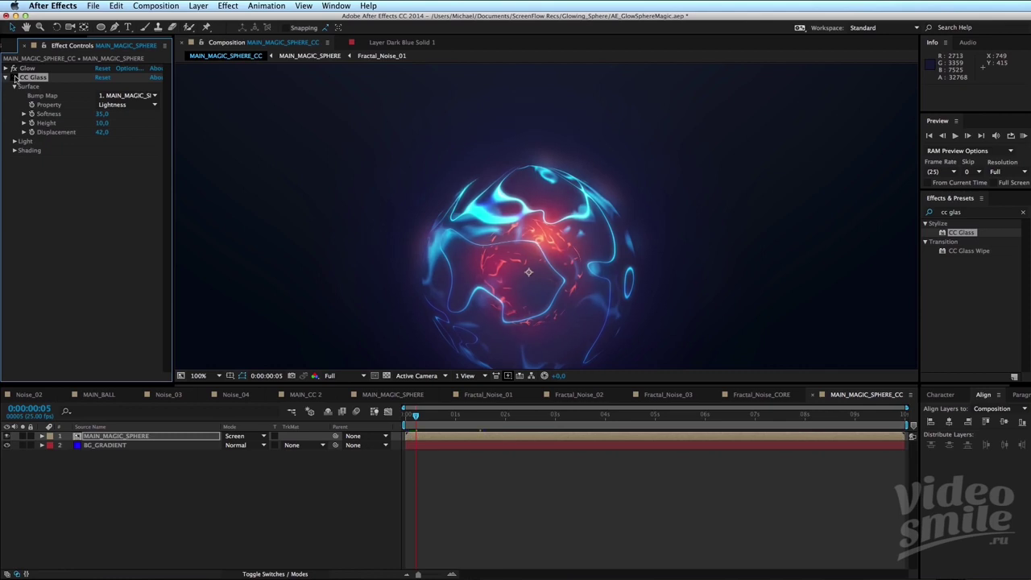
Raise the Displacement to about 318, then settle it at 283.
key(period)
drag(104, 134, 135, 132)
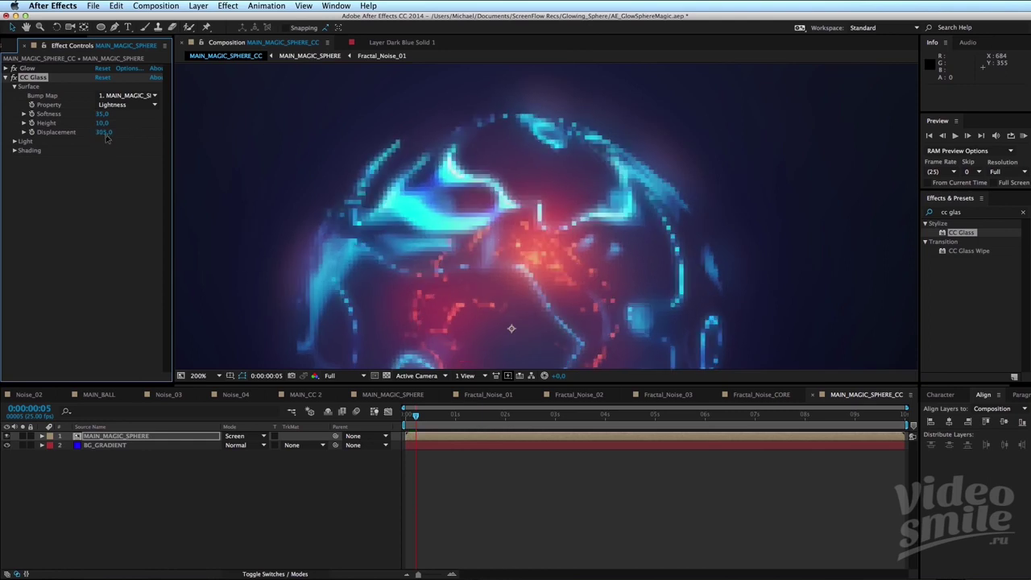
drag(106, 139, 94, 135)
key(comma)
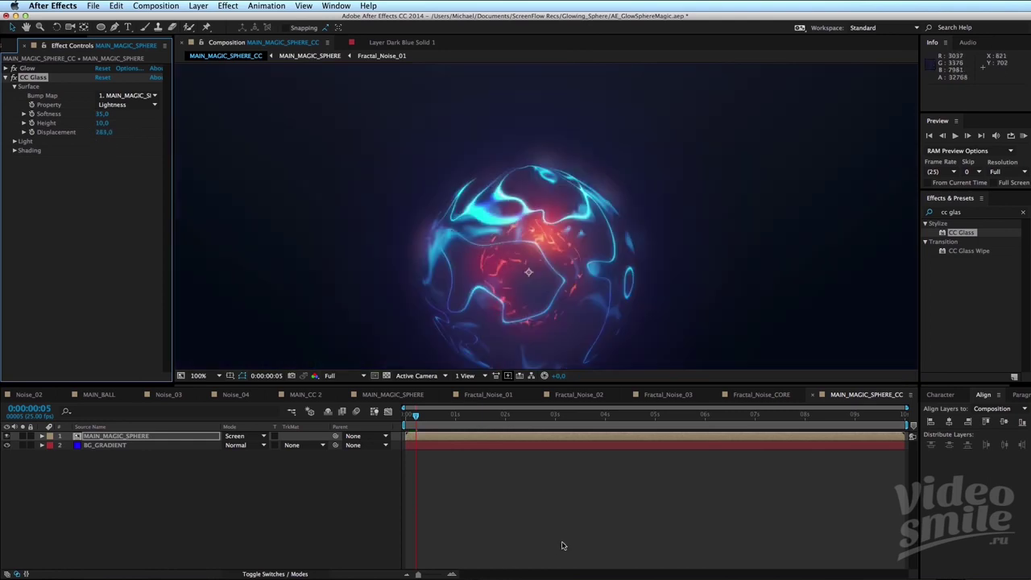
click(562, 546)
key(Page_Down)
key(Page_Down)
key(Page_Down)
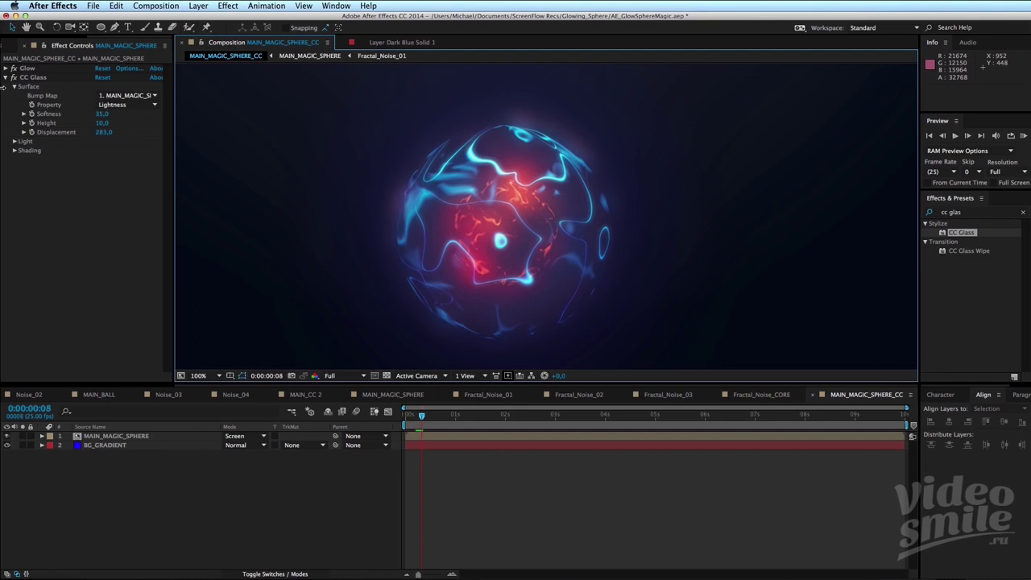
At 200% zoom, raise the glass Height to 15, then zoom back out.
click(14, 78)
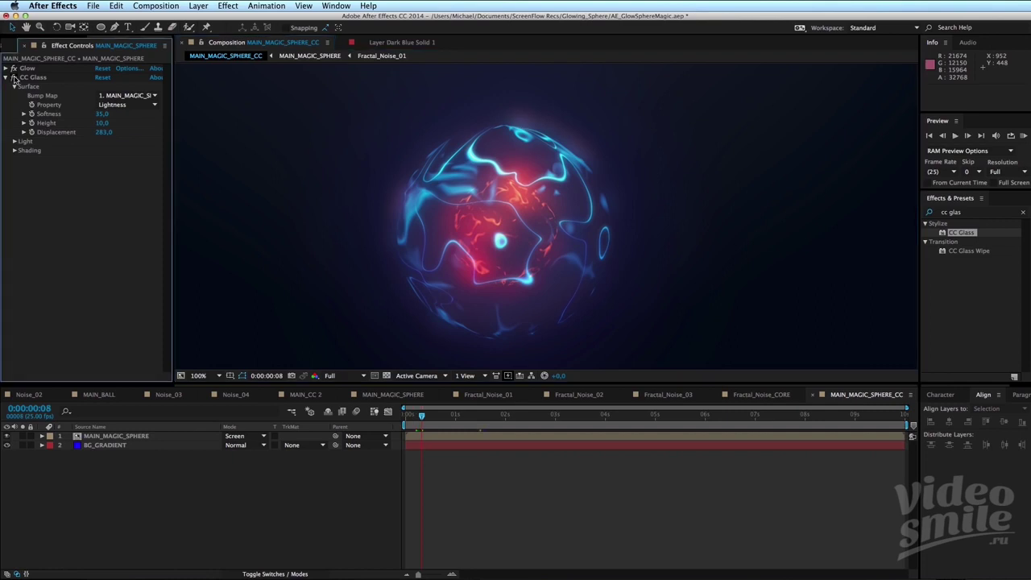
key(period)
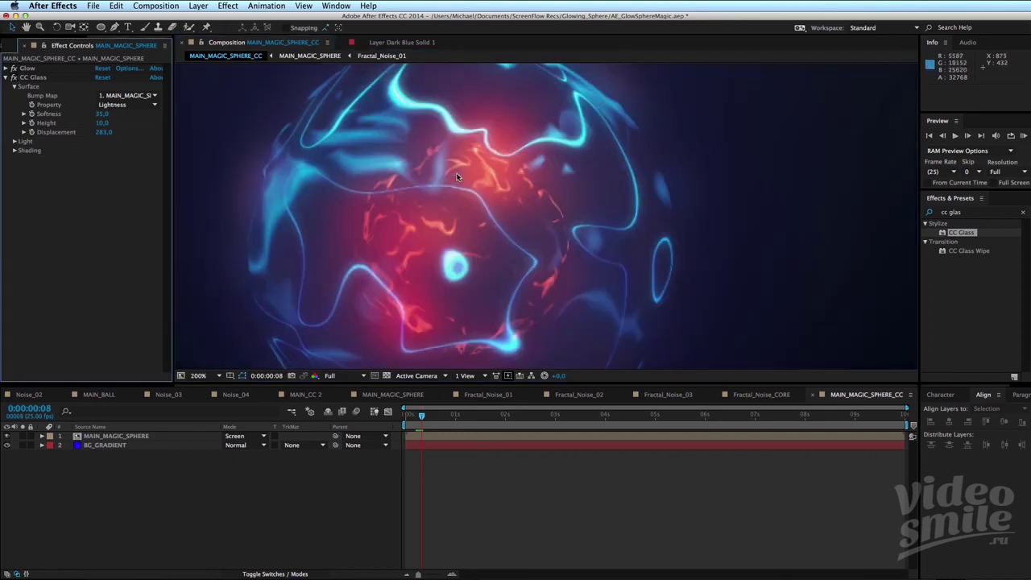
scroll(348, 108, up, 3)
drag(100, 125, 111, 129)
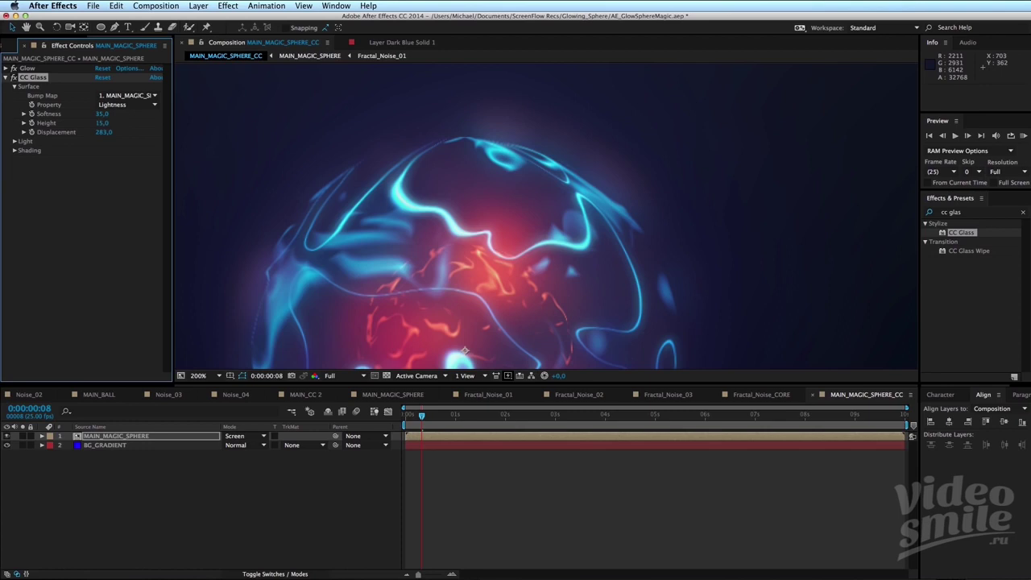
key(comma)
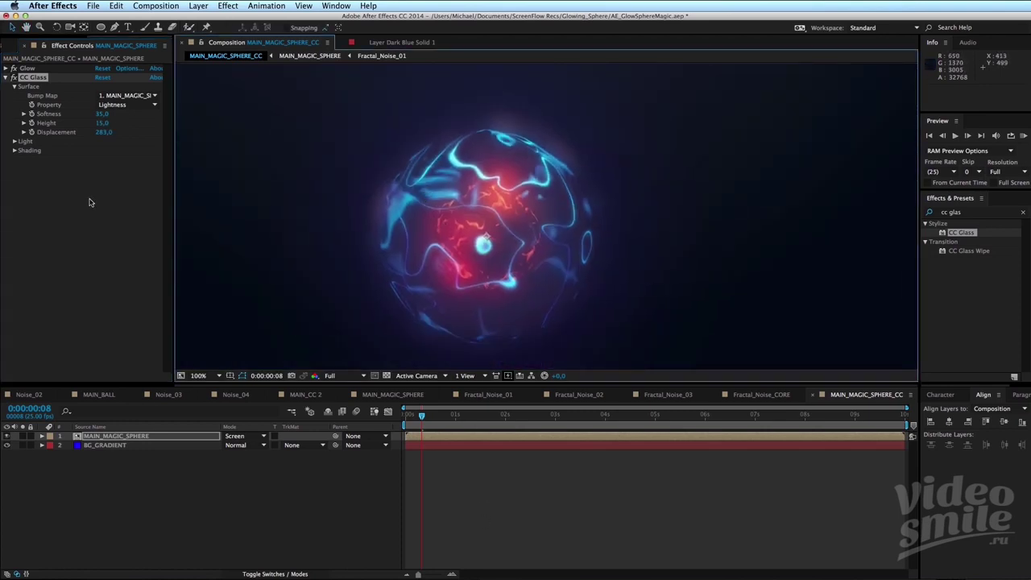
Compare the sphere with CC Glass off and on and preview the animation.
click(14, 78)
click(15, 77)
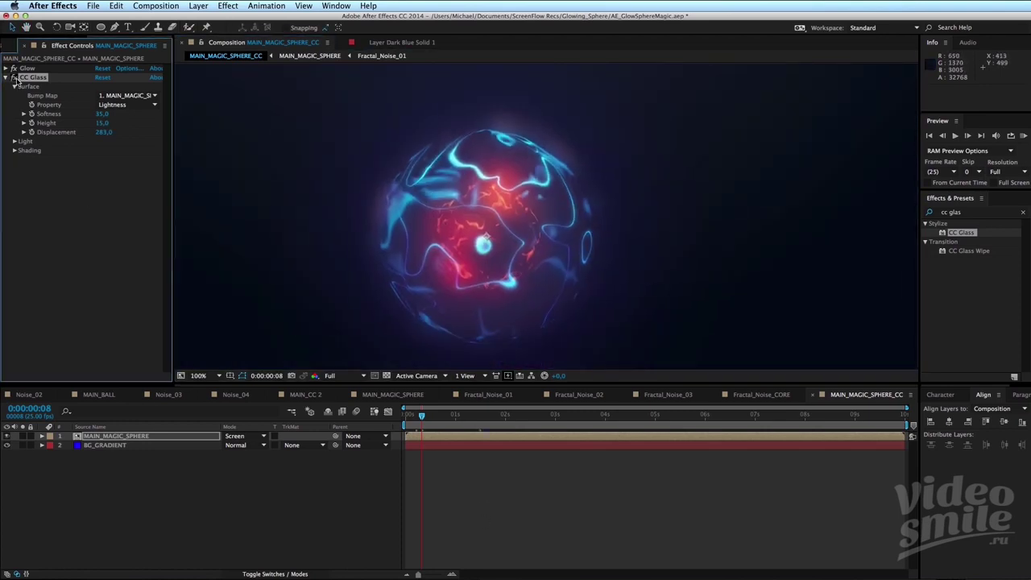
key(KP_0)
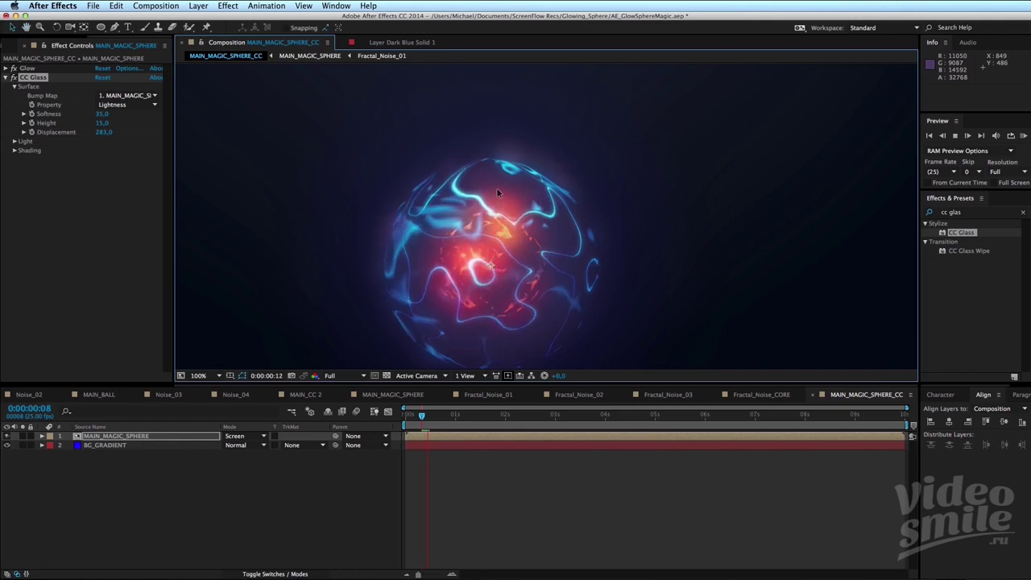
scroll(596, 242, up, 1)
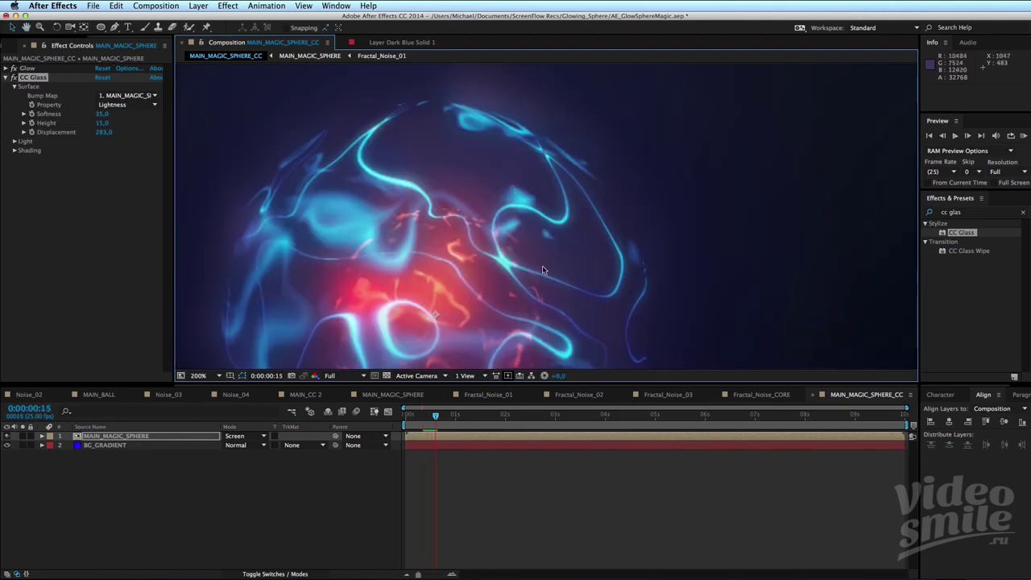
key(KP_0)
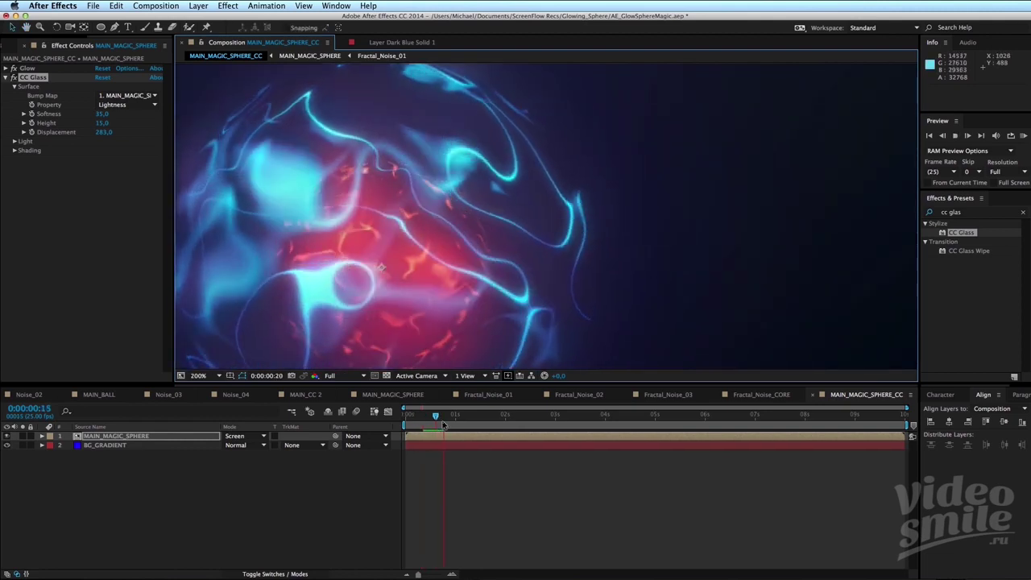
key(comma)
Set CC Glass Displacement to 300 and Softness to 15.
click(105, 132)
text(0)
key(Return)
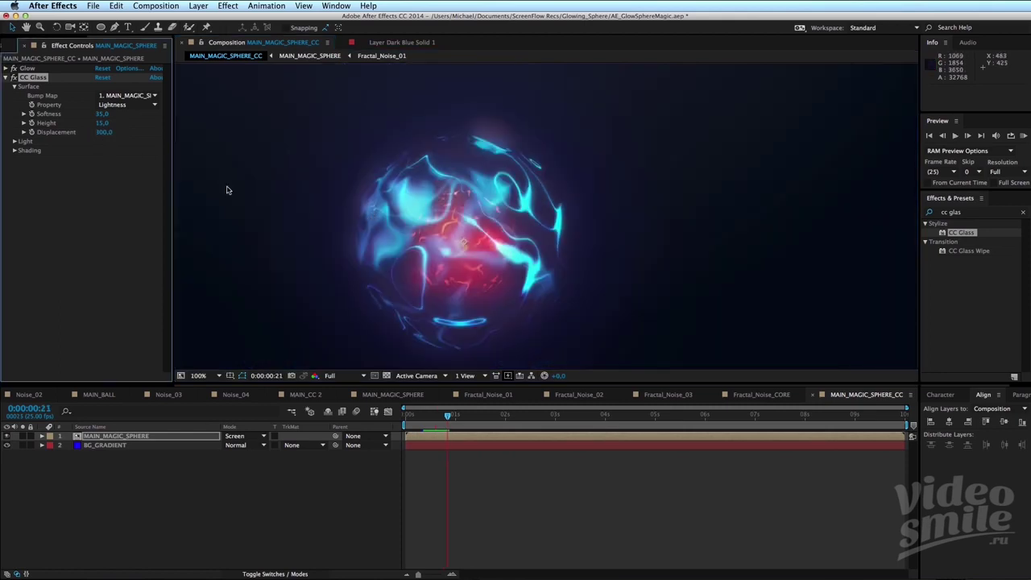
click(102, 114)
text(15)
key(Return)
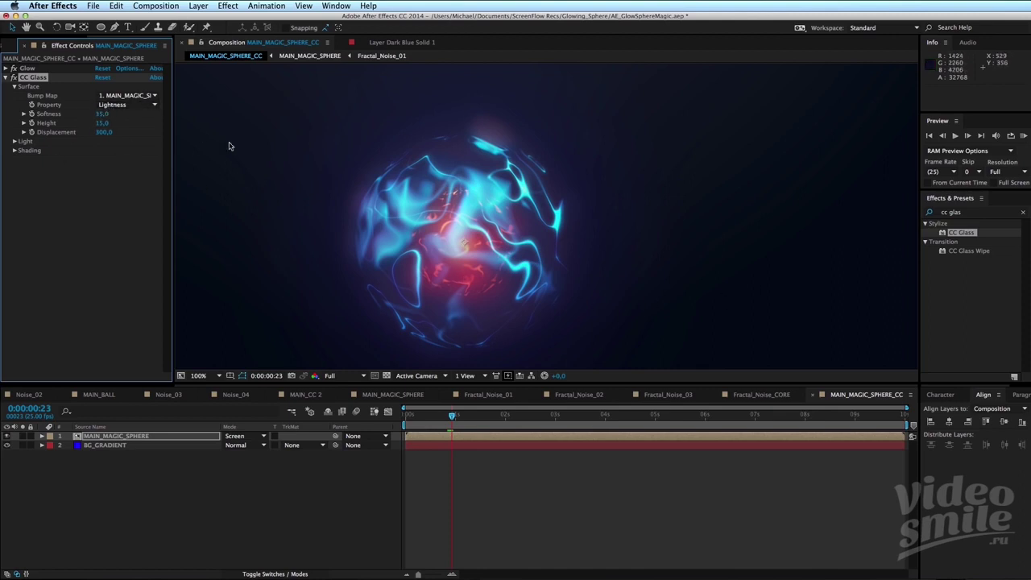
Preview from 0:00:01:13 and try a higher glass Height of 39.
click(562, 486)
key(space)
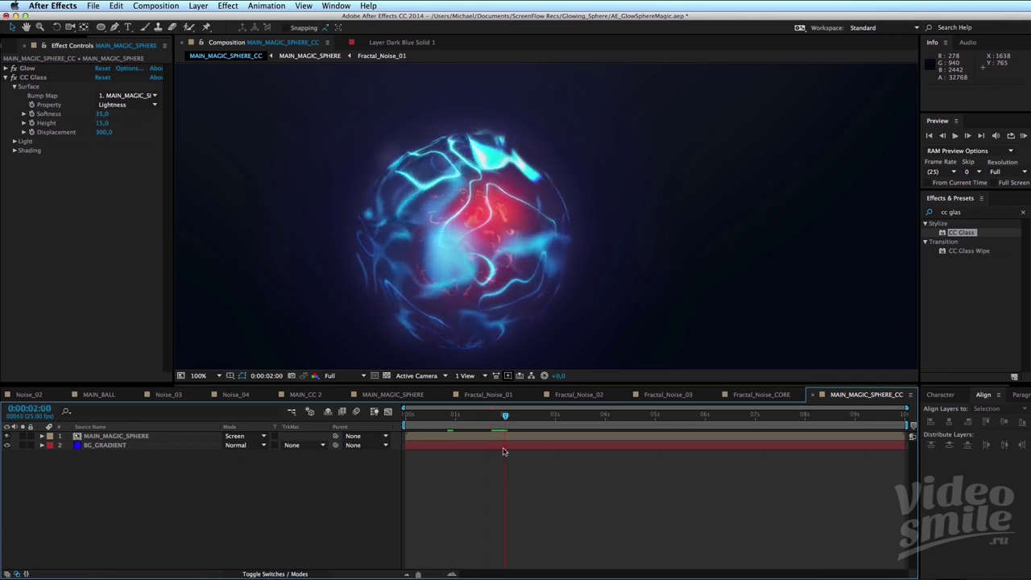
drag(483, 415, 471, 415)
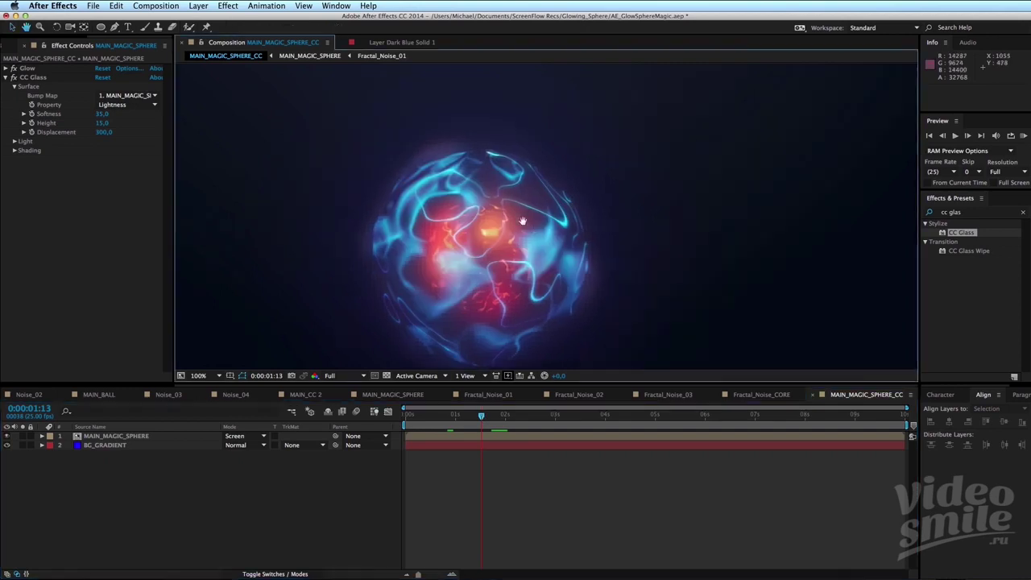
key(super+z)
key(super+z)
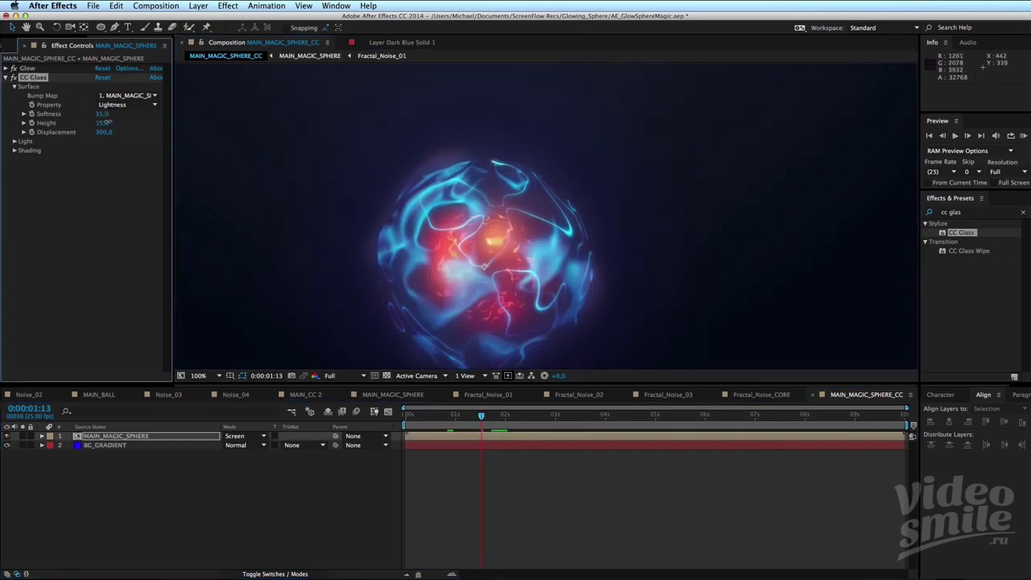
key(super+shift+z)
key(super+shift+z)
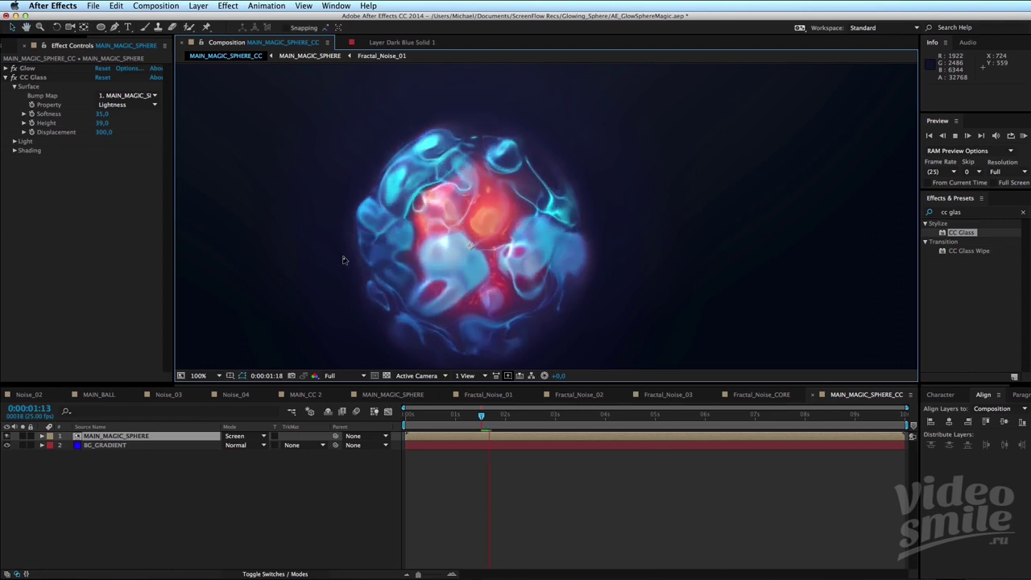
key(space)
Lower the glass Height to 27 and preview the animation at 50% zoom.
drag(100, 123, 89, 124)
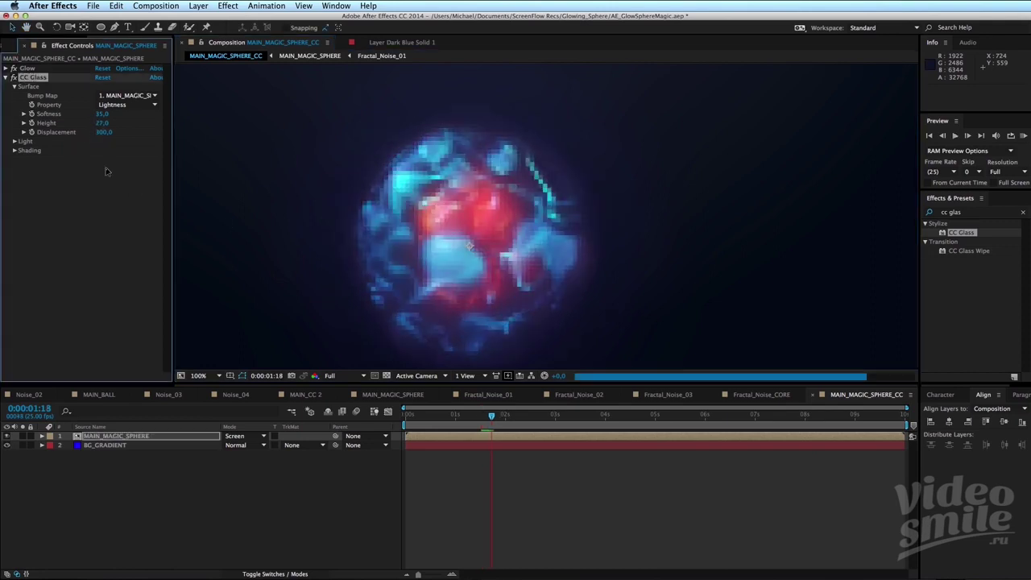
key(comma)
click(542, 470)
key(space)
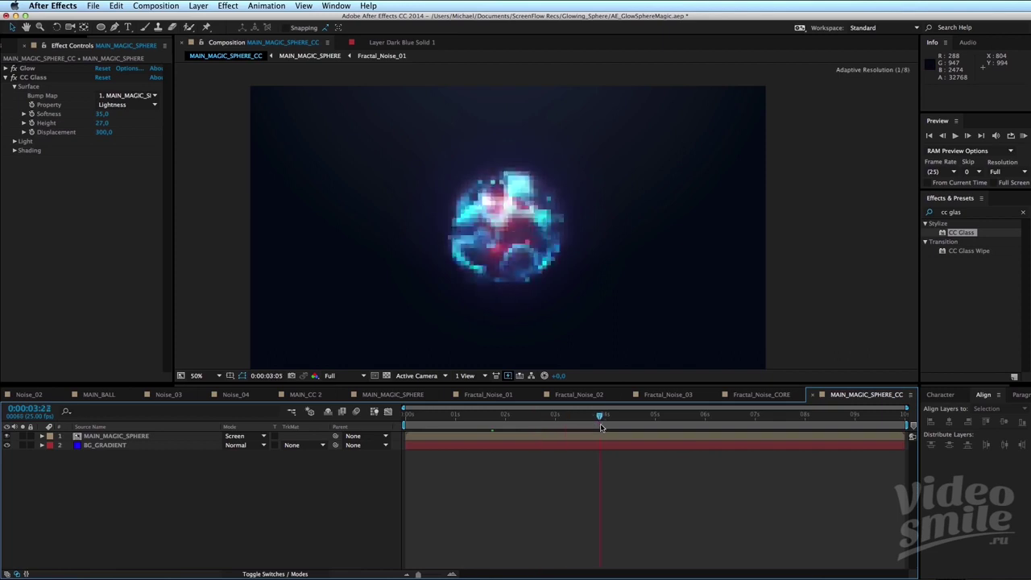
key(period)
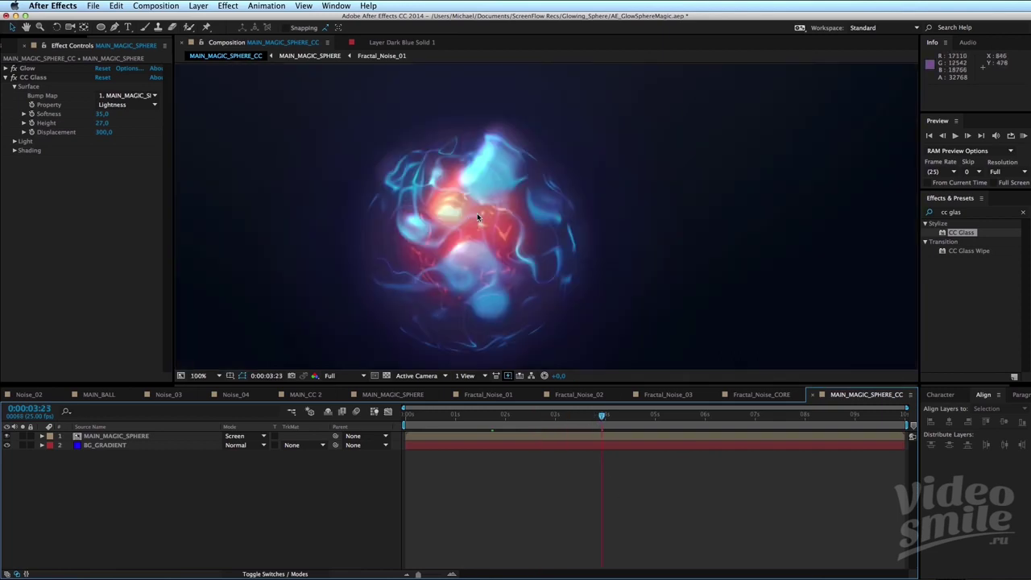
Enter a CC Glass Height of 20.
click(103, 123)
text(0)
key(Return)
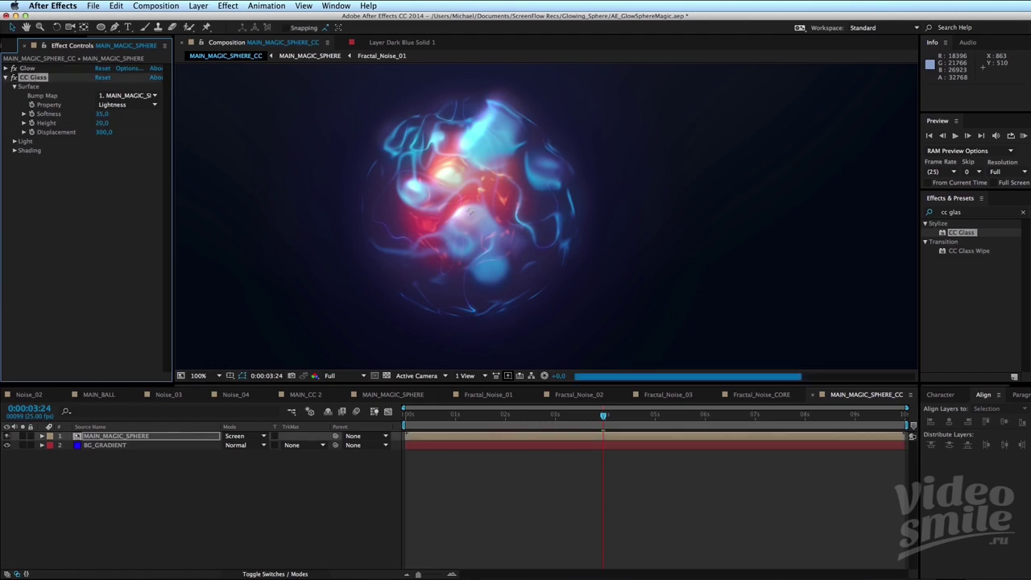
key(comma)
Preview the sphere animation from the start, checking it at 50% and 100% zoom.
key(0)
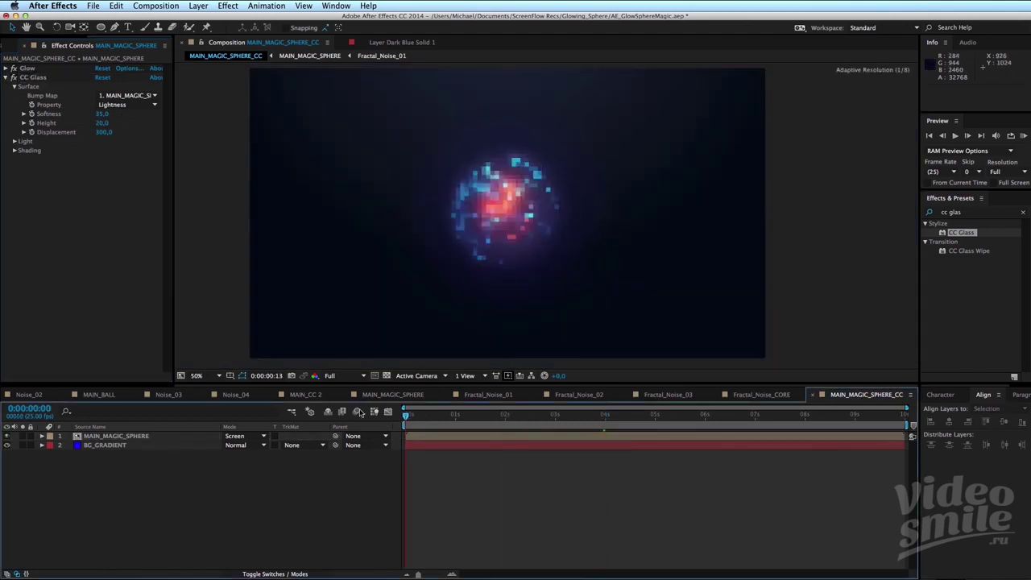
key(comma)
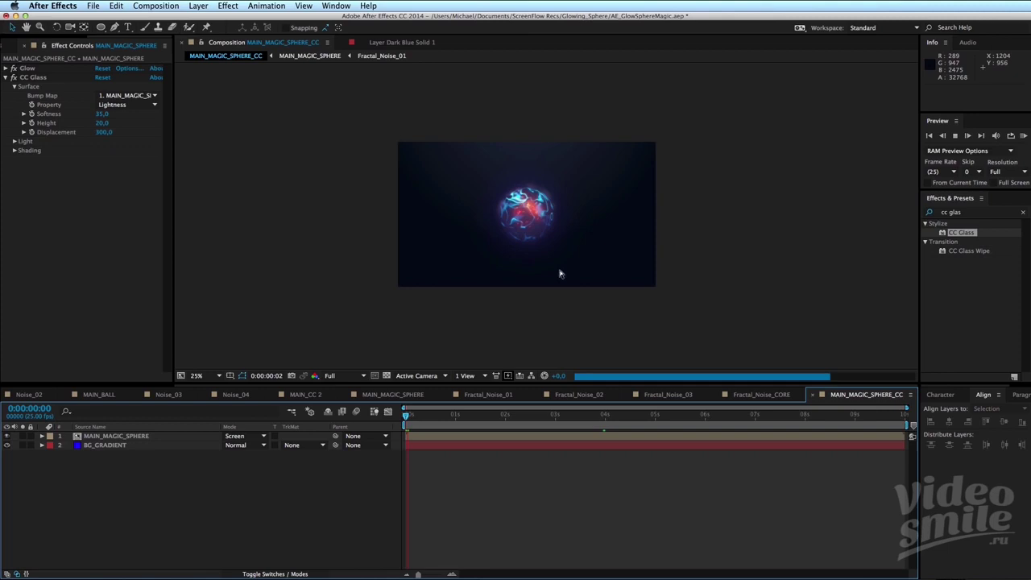
key(period)
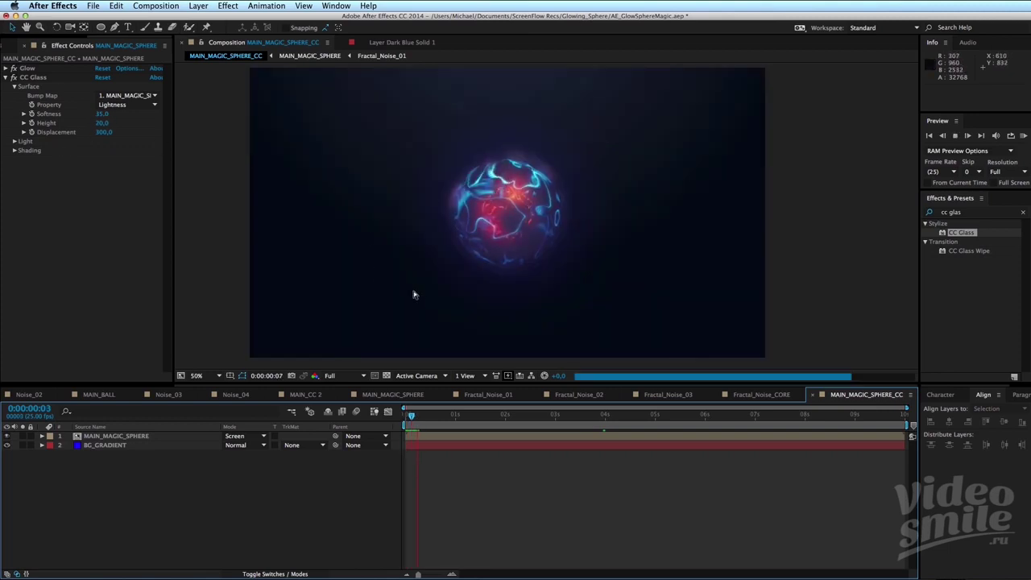
key(period)
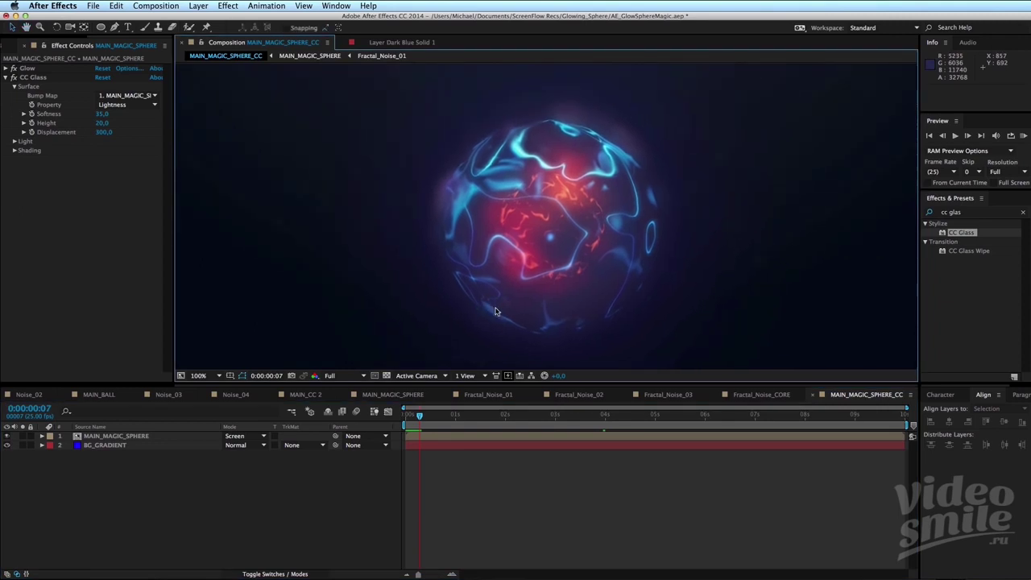
key(comma)
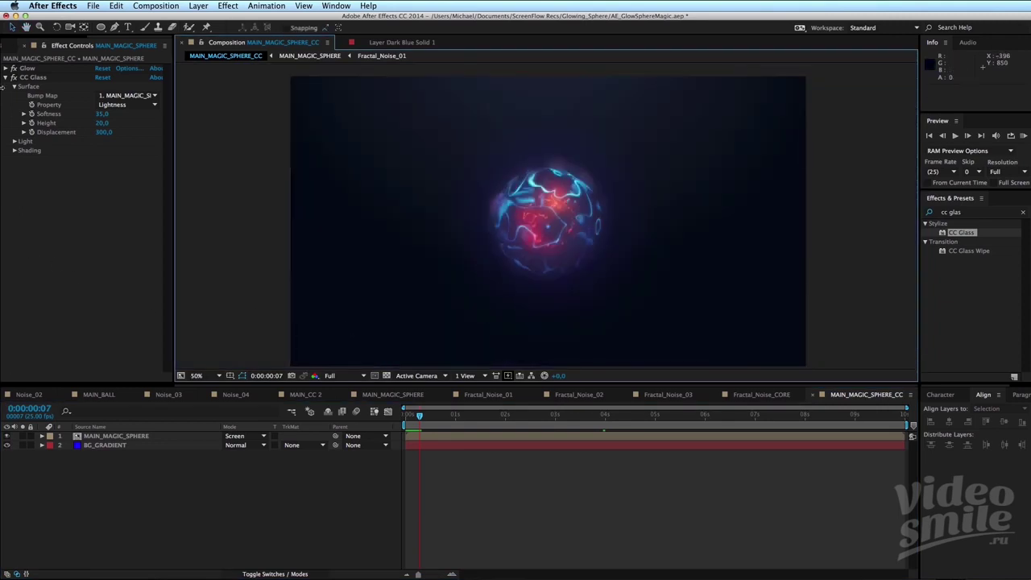
Show the layer switch columns and toggle the sphere layer's effects off and back on.
key(F4)
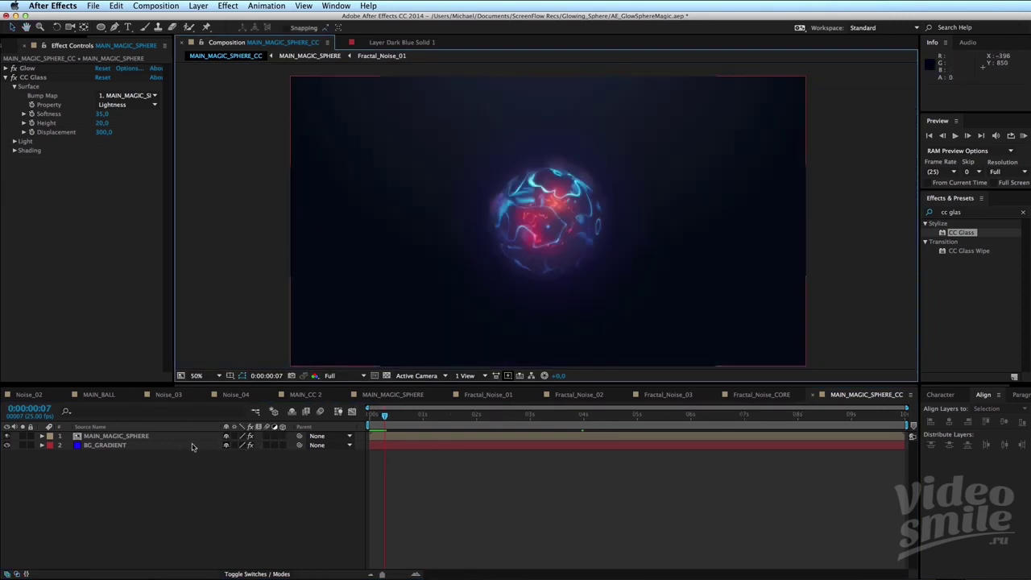
click(250, 436)
click(250, 436)
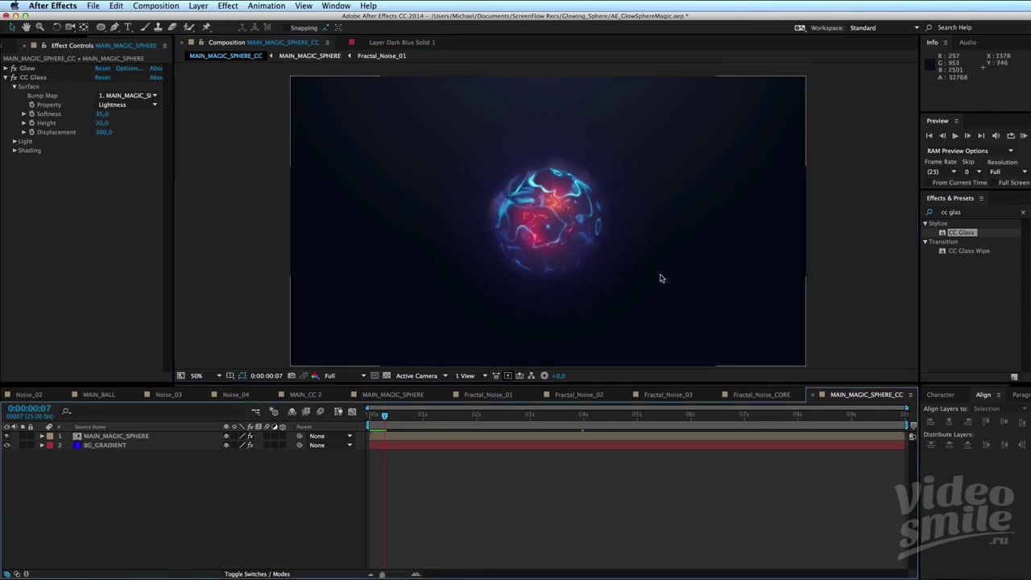
double_click(141, 436)
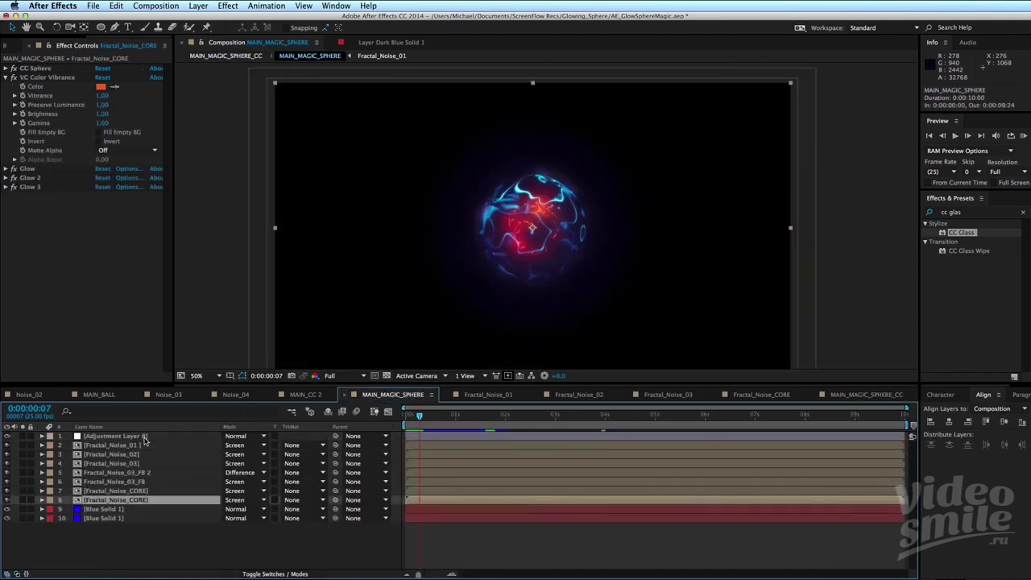
click(113, 518)
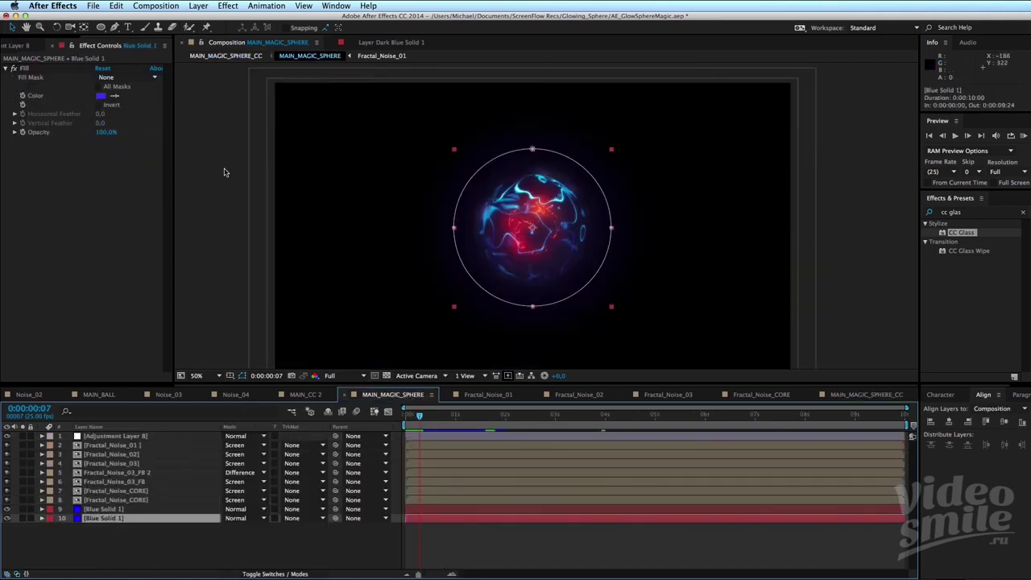
key(t)
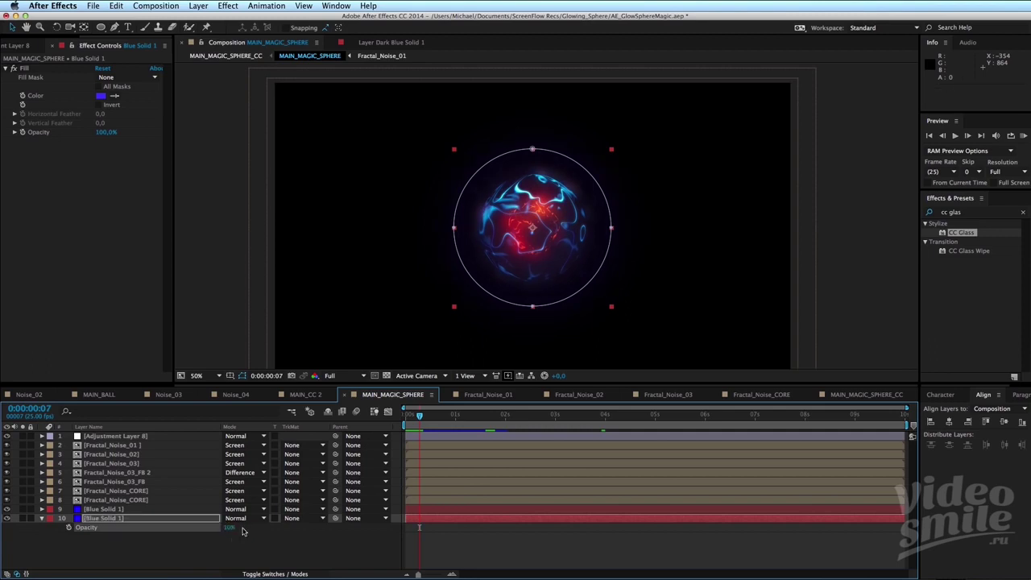
click(229, 56)
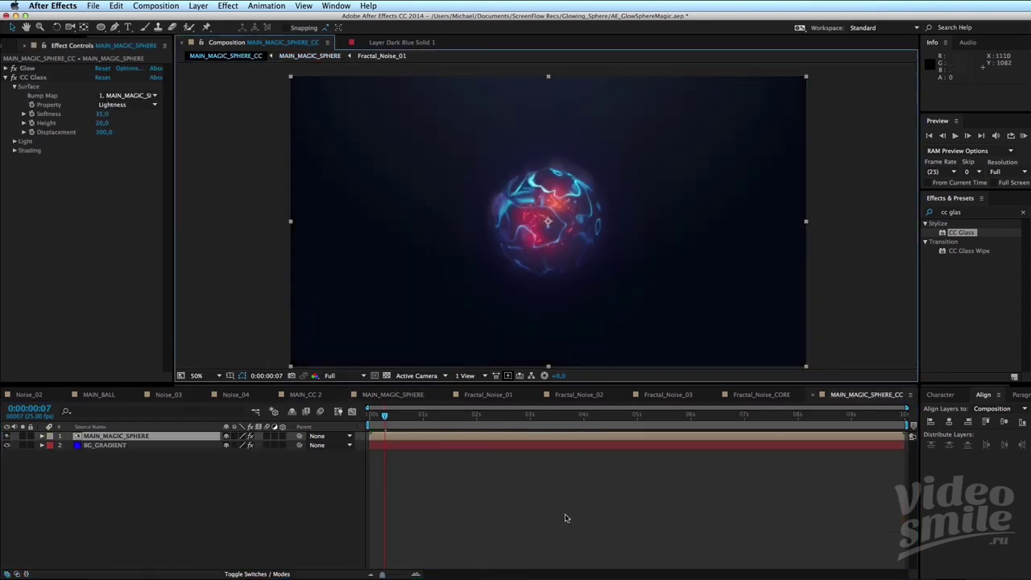
click(565, 517)
key(comma)
key(period)
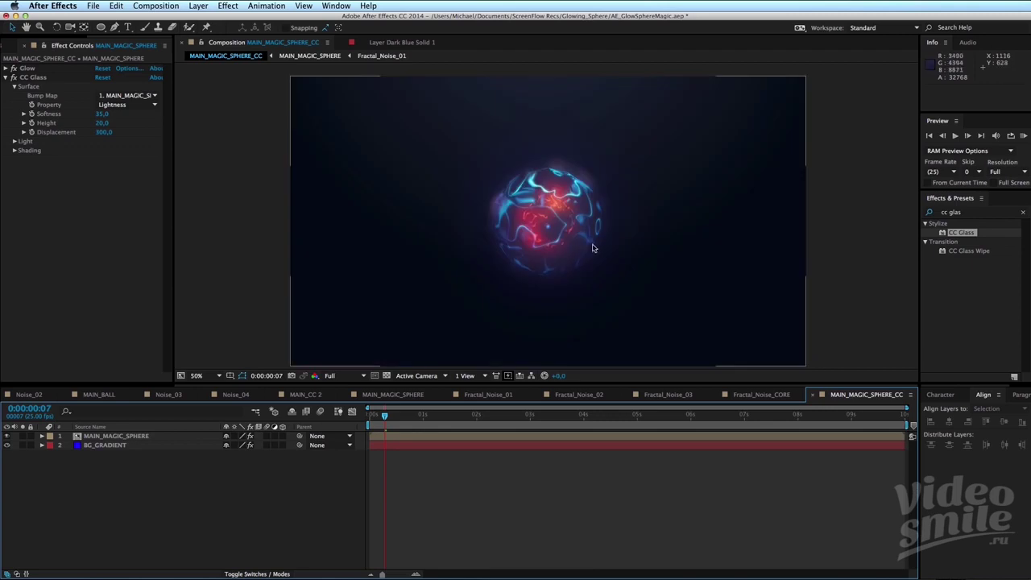
click(378, 419)
click(372, 416)
key(period)
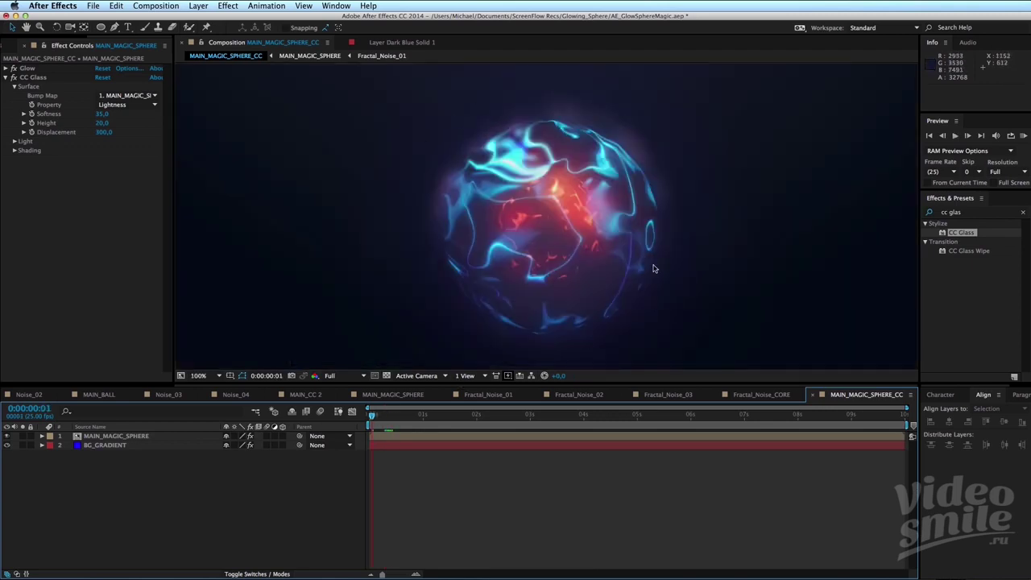
key(comma)
double_click(116, 436)
click(103, 517)
key(t)
click(113, 521)
key(ctrl+d)
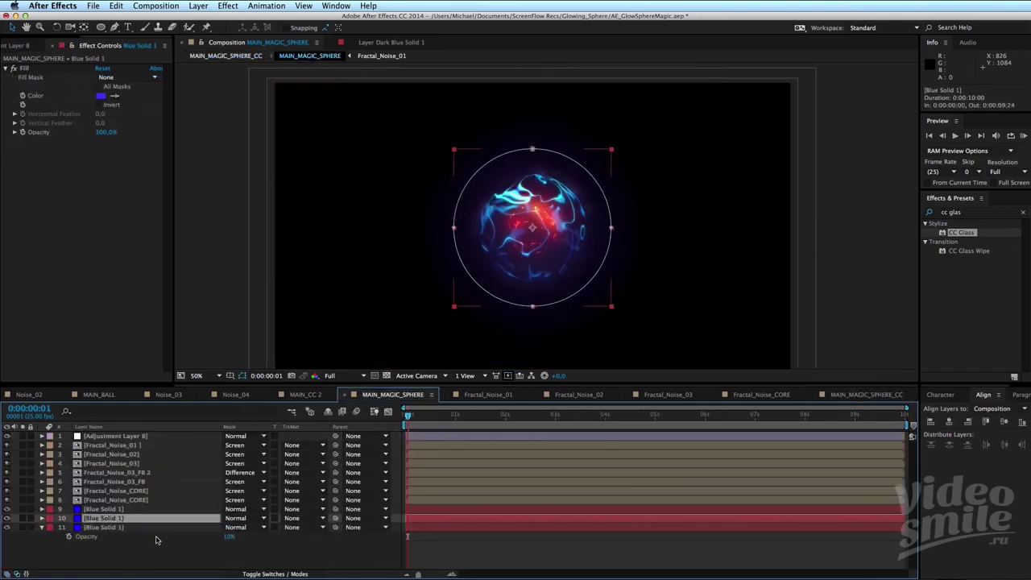
key(s)
drag(239, 527, 304, 526)
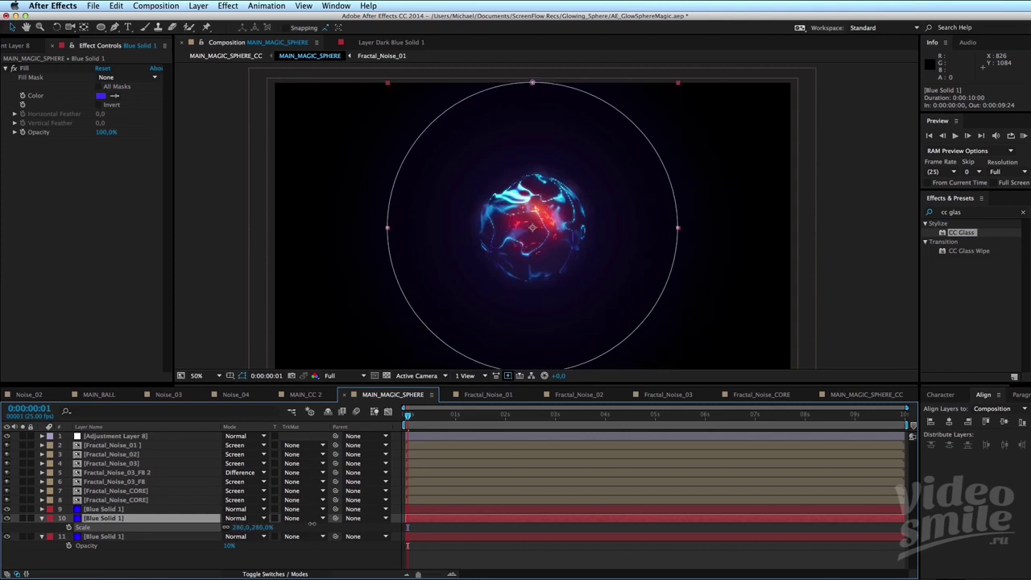
click(227, 55)
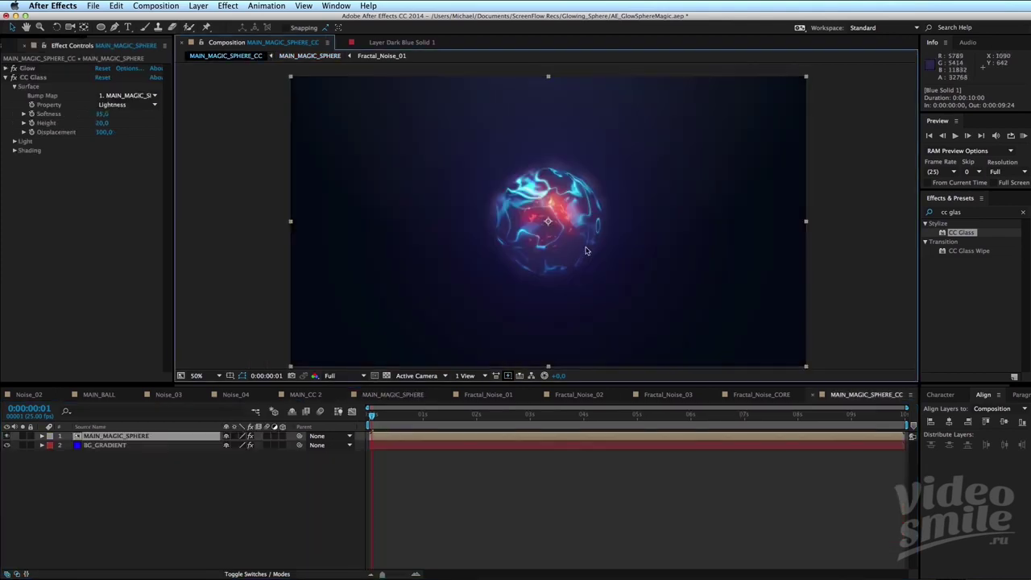
key(period)
double_click(116, 436)
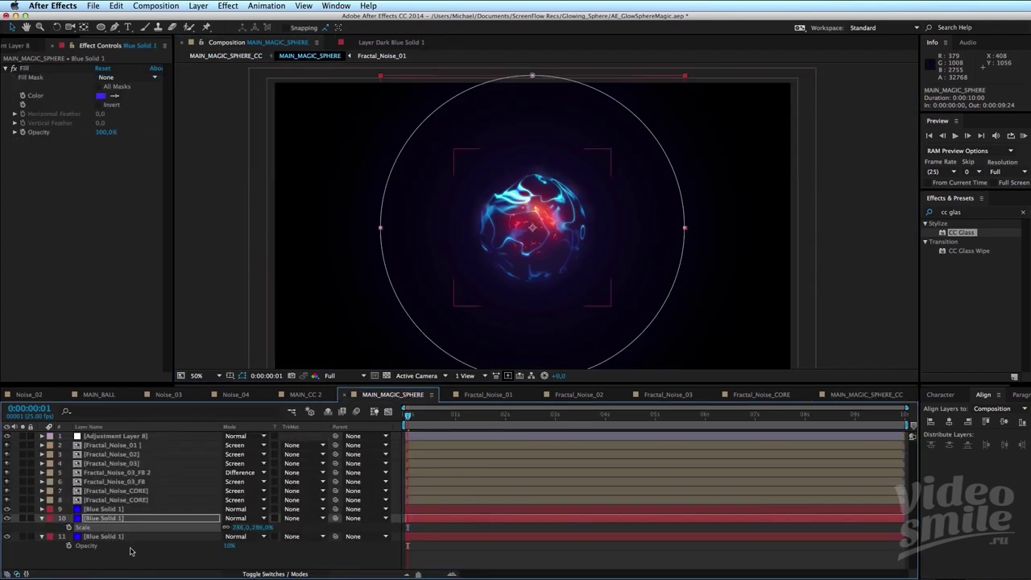
key(Delete)
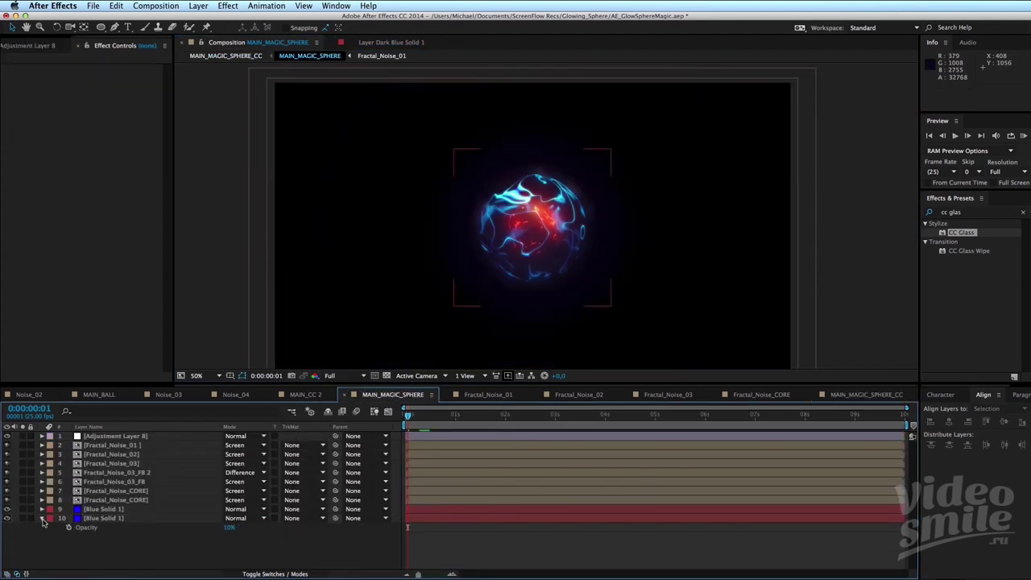
click(217, 56)
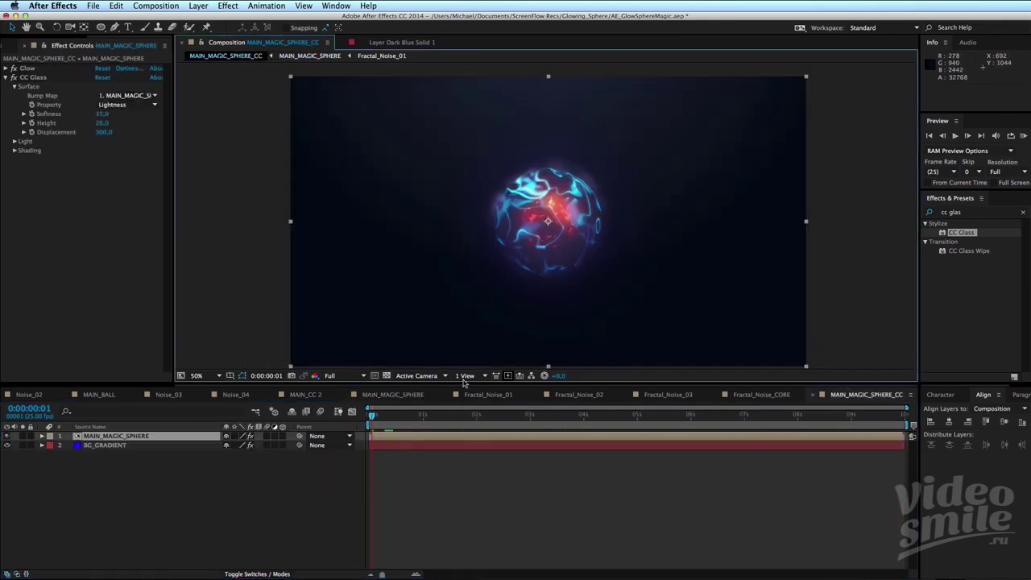
key(comma)
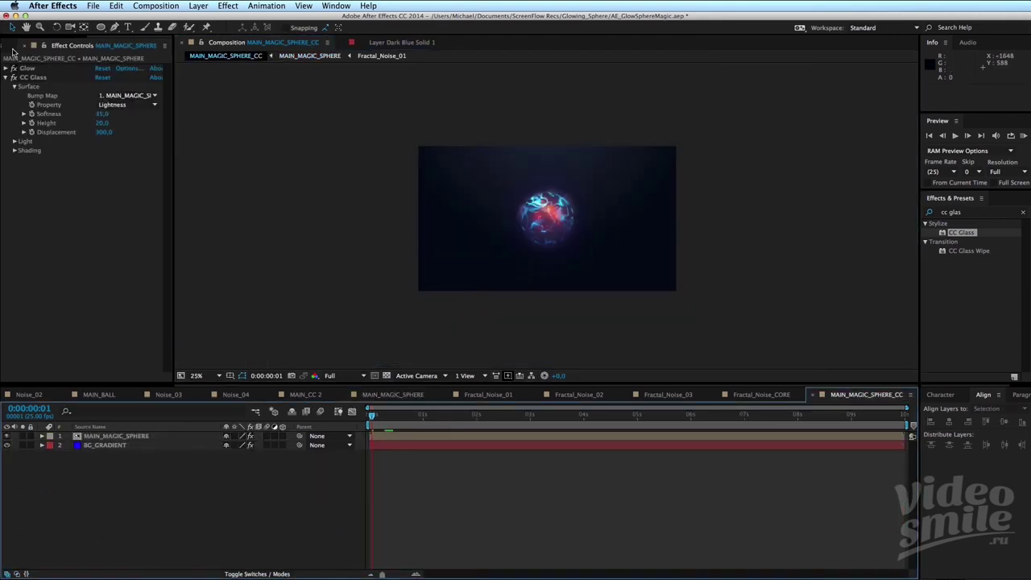
Add a new adjustment layer at the top of the timeline.
click(553, 178)
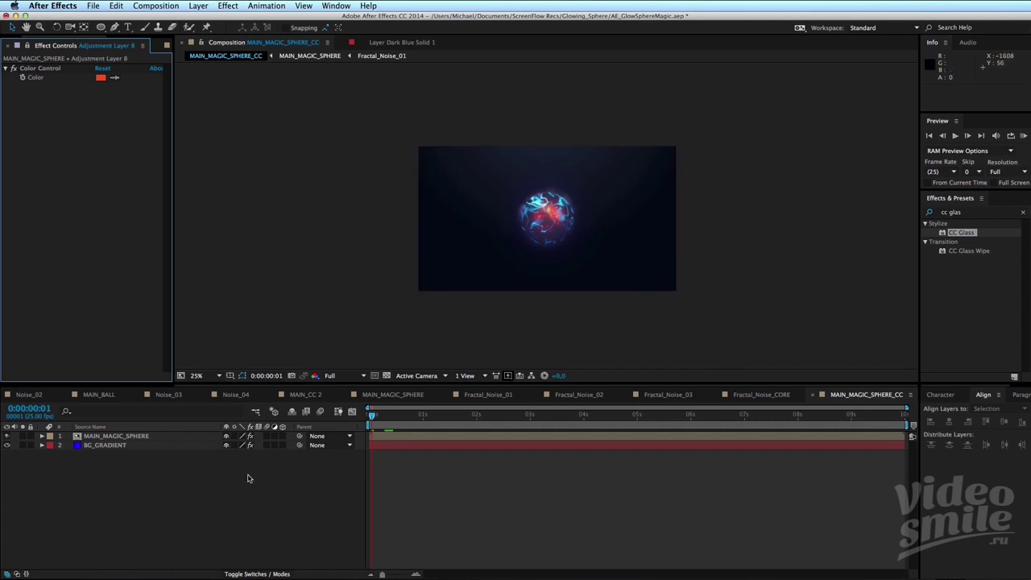
scroll(547, 258, up, 2)
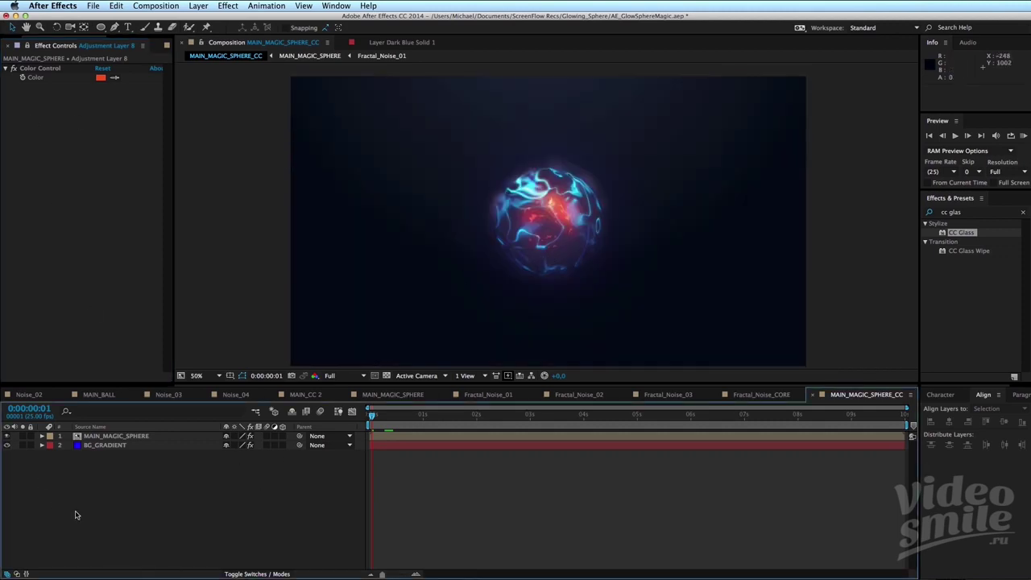
key(super+alt+y)
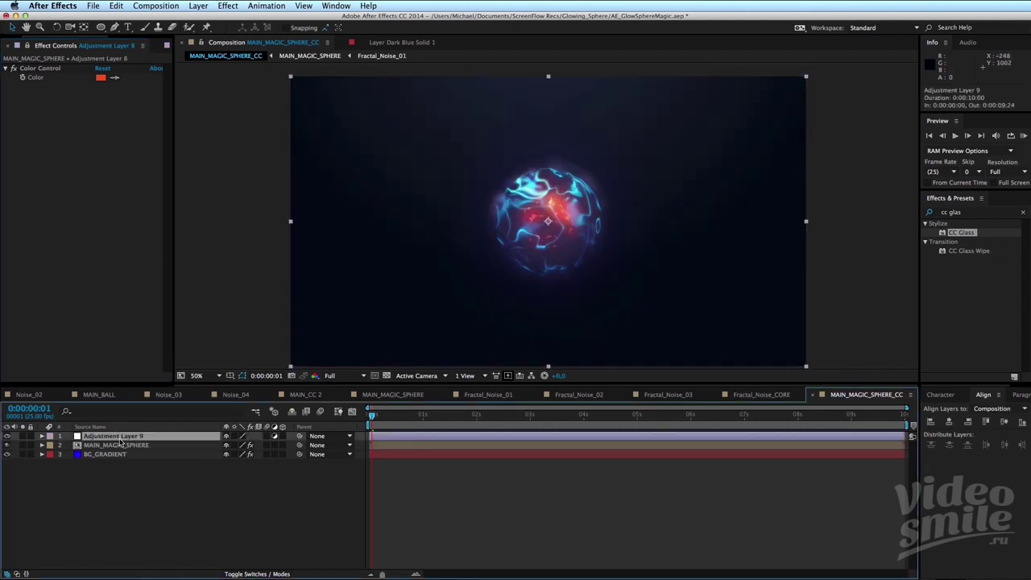
Search the effects for 'looks' and apply the Looks effect to Adjustment Layer 9.
click(981, 211)
key(Return)
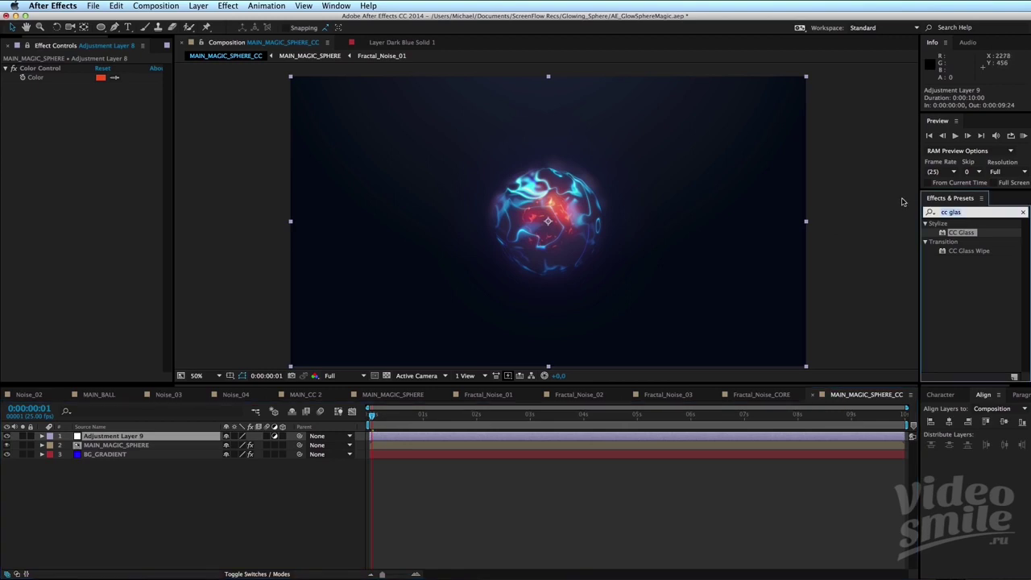
text(looks)
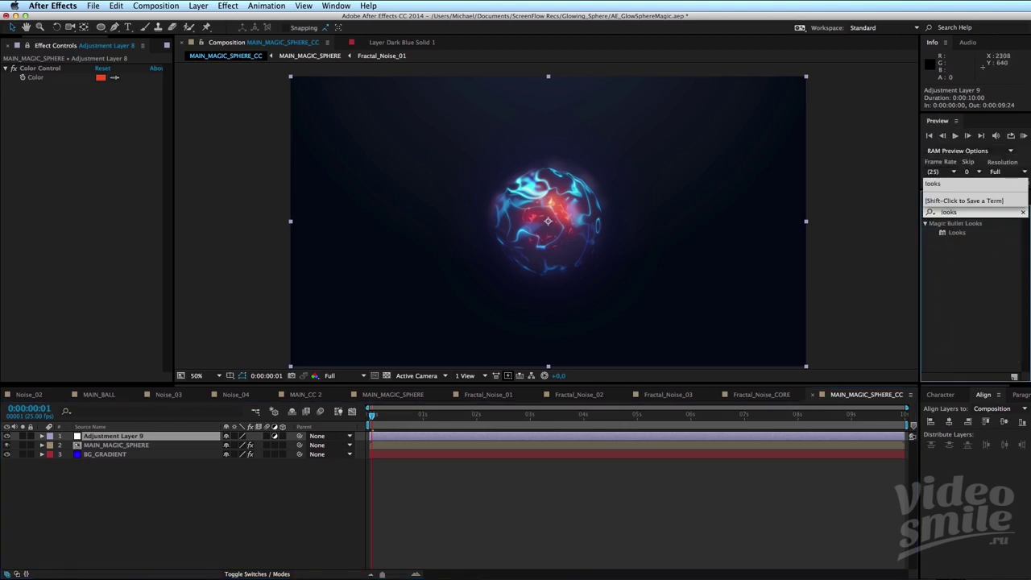
drag(956, 232, 486, 439)
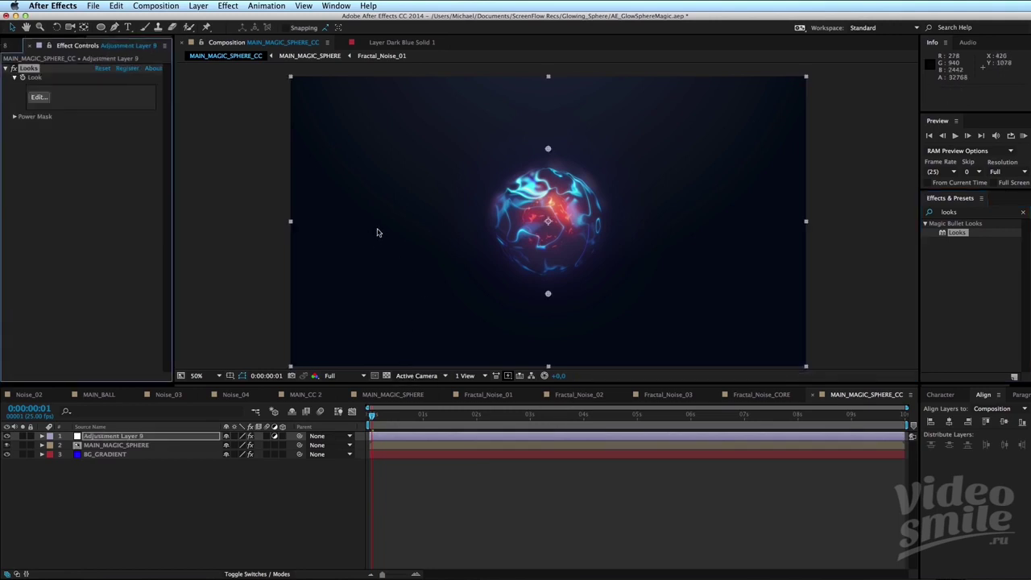
Launch the Magic Bullet Looks editor and resize its window to fit over After Effects.
click(39, 98)
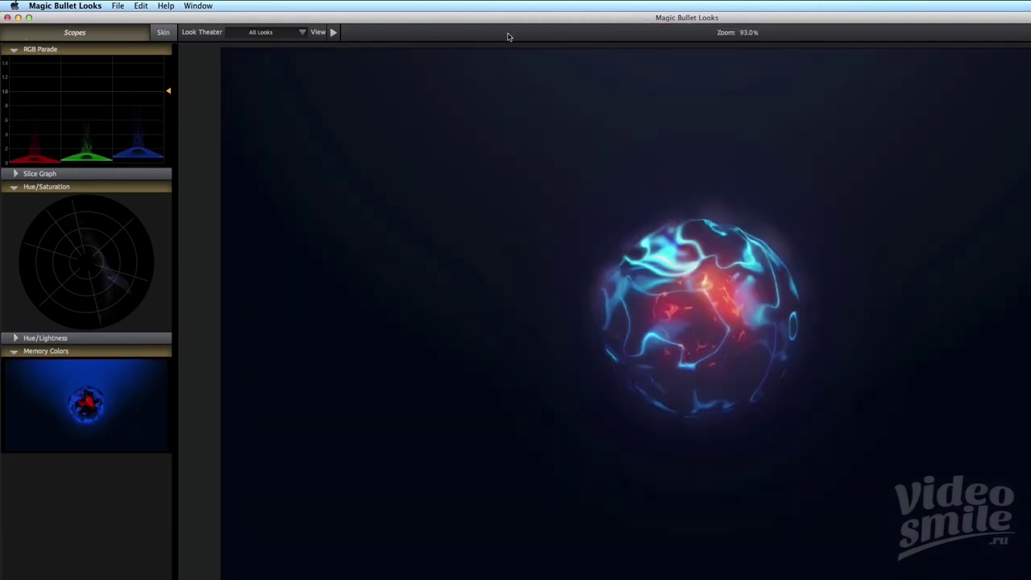
drag(933, 24, 677, 71)
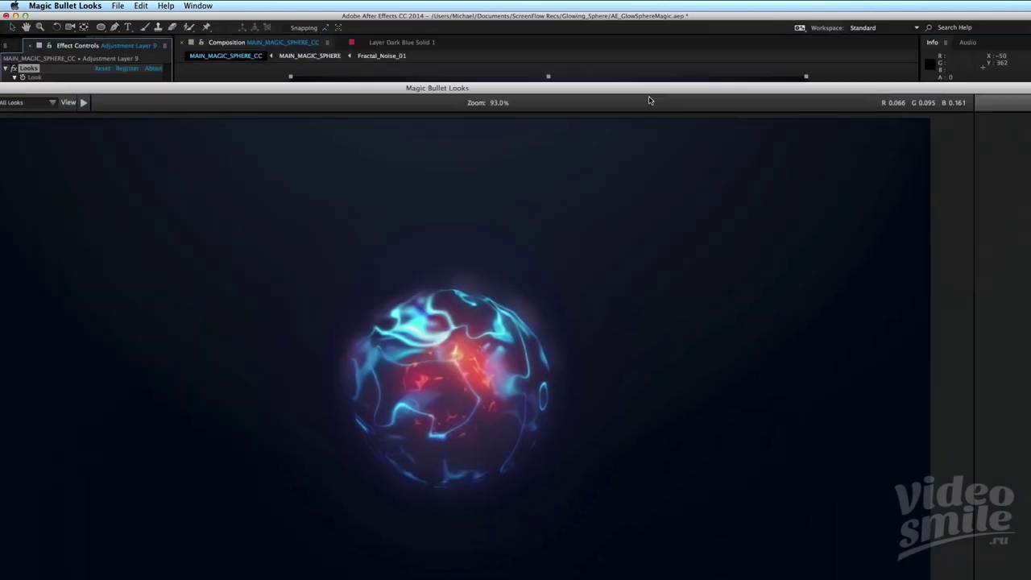
drag(939, 60, 376, 357)
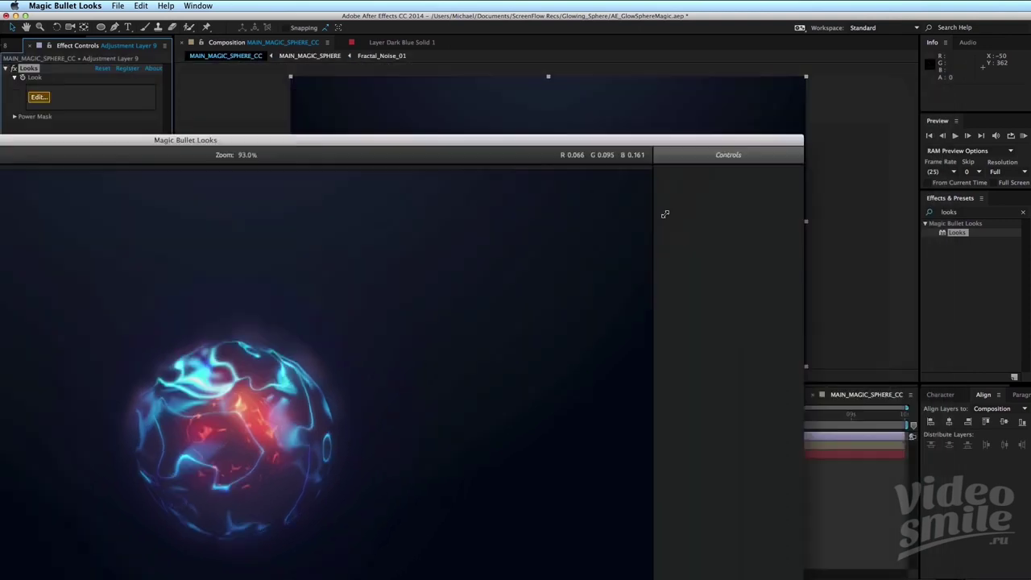
mouse_move(301, 356)
mouse_down()
mouse_move(649, 121)
mouse_move(810, 66)
mouse_up()
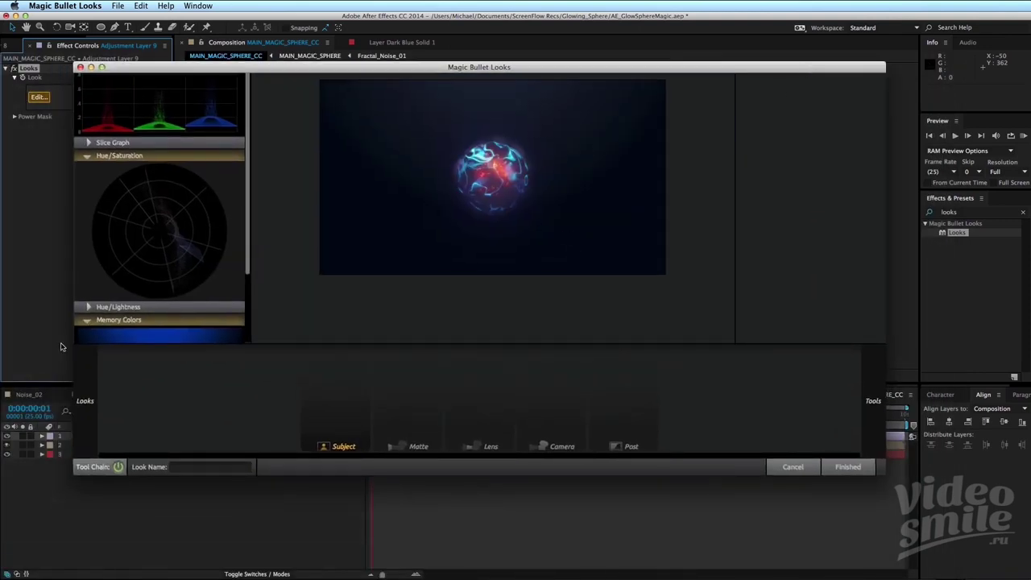
Scroll the preset looks library and apply the Ultimatum look.
mouse_move(82, 401)
scroll(228, 240, down, 1)
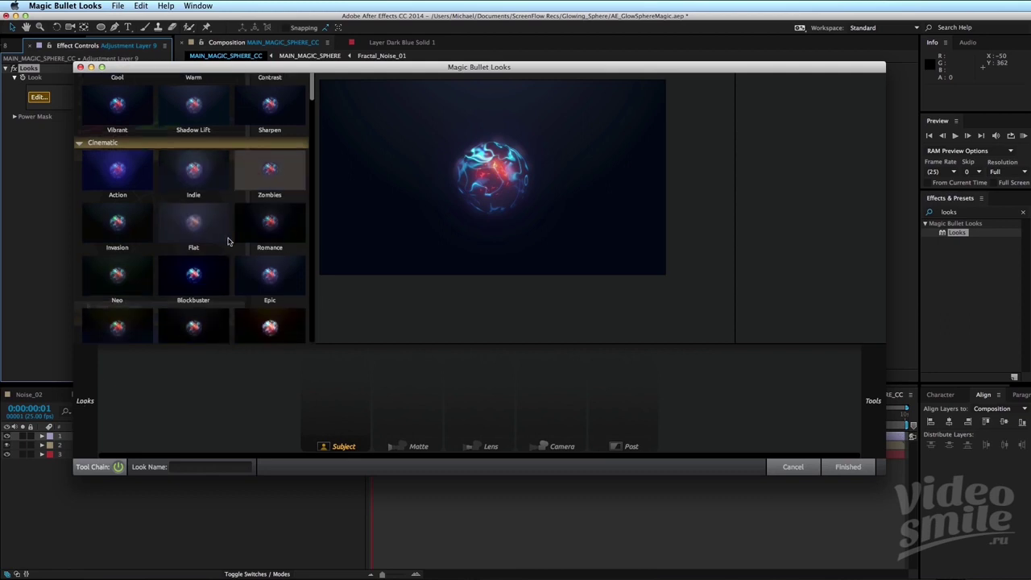
scroll(206, 264, down, 1)
scroll(206, 264, down, 1)
scroll(206, 265, down, 1)
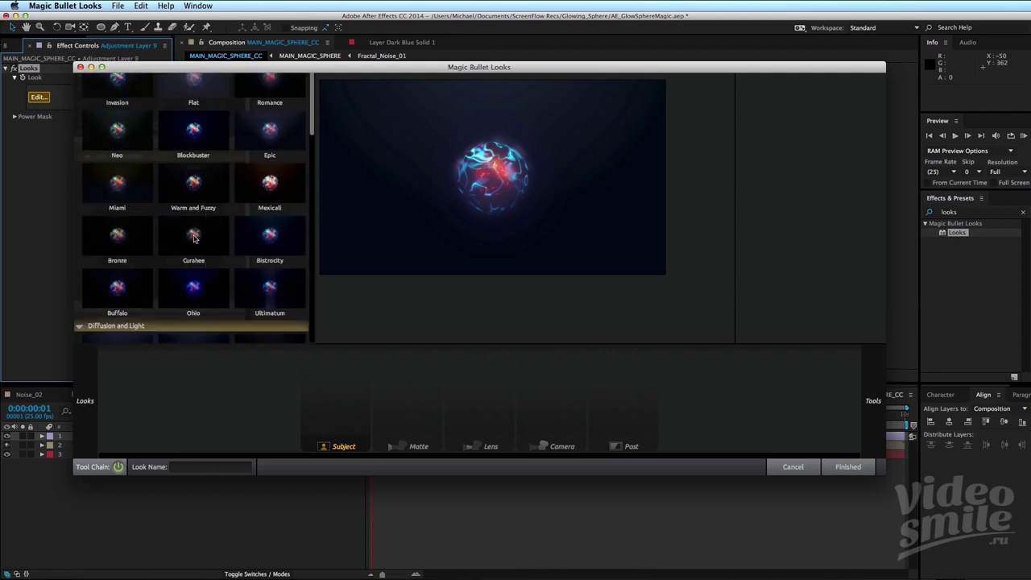
click(276, 294)
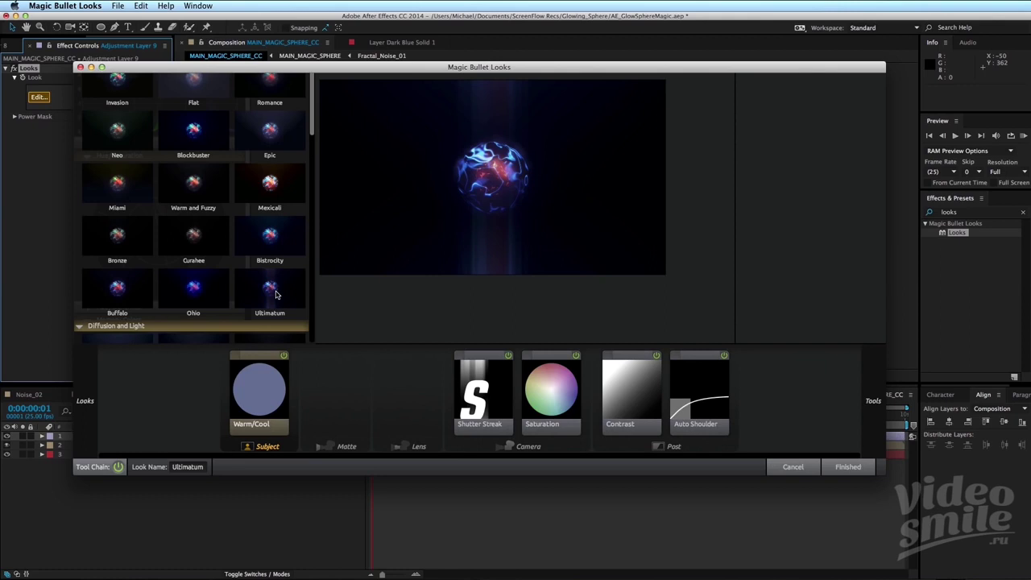
Scroll up and down through the preset looks list to survey the categories.
scroll(187, 282, up, 1)
scroll(184, 236, up, 1)
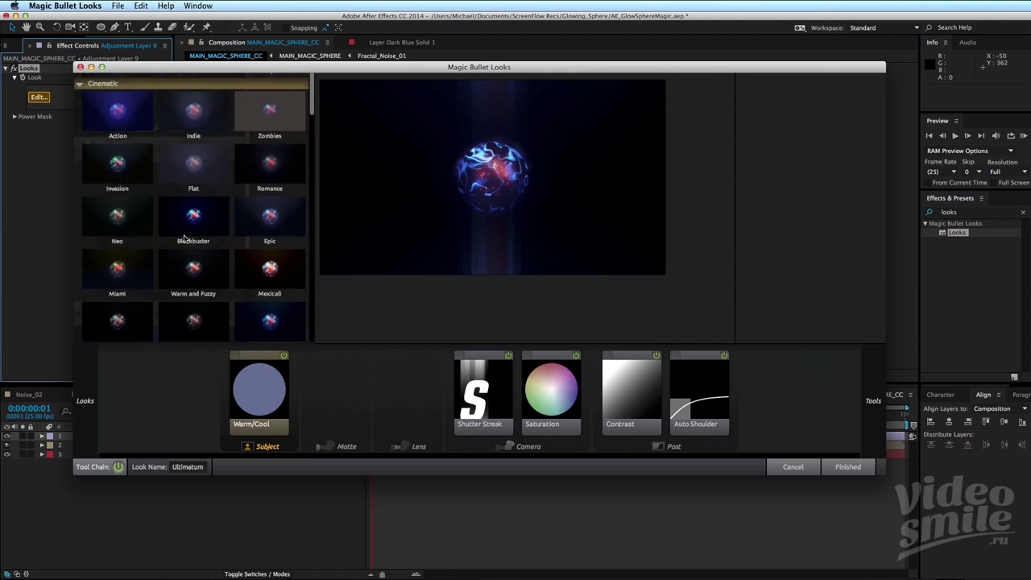
scroll(189, 252, up, 1)
scroll(194, 254, down, 2)
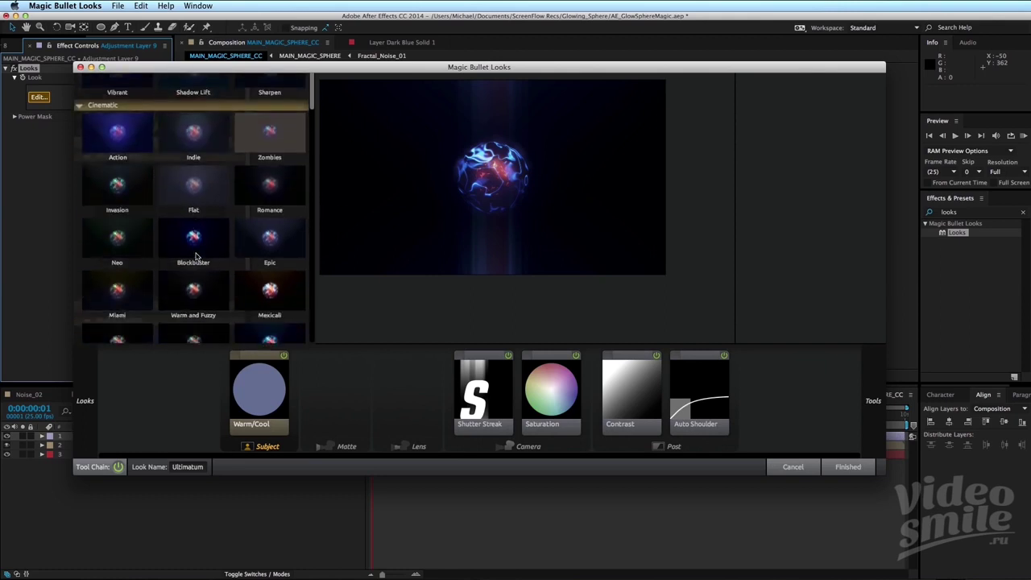
scroll(193, 252, down, 2)
scroll(191, 250, down, 2)
scroll(190, 248, up, 1)
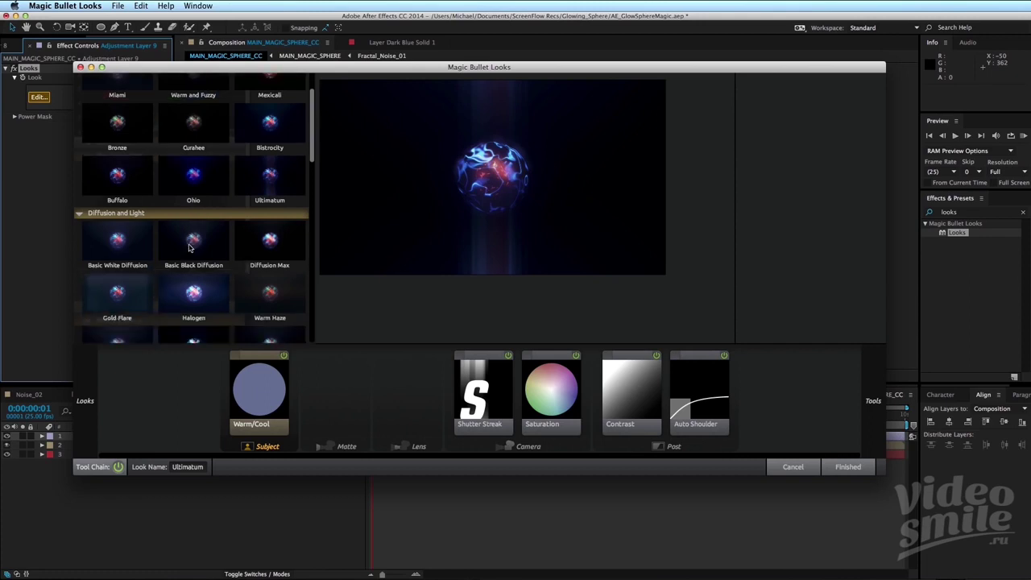
scroll(191, 243, down, 2)
scroll(197, 242, down, 2)
scroll(198, 240, down, 1)
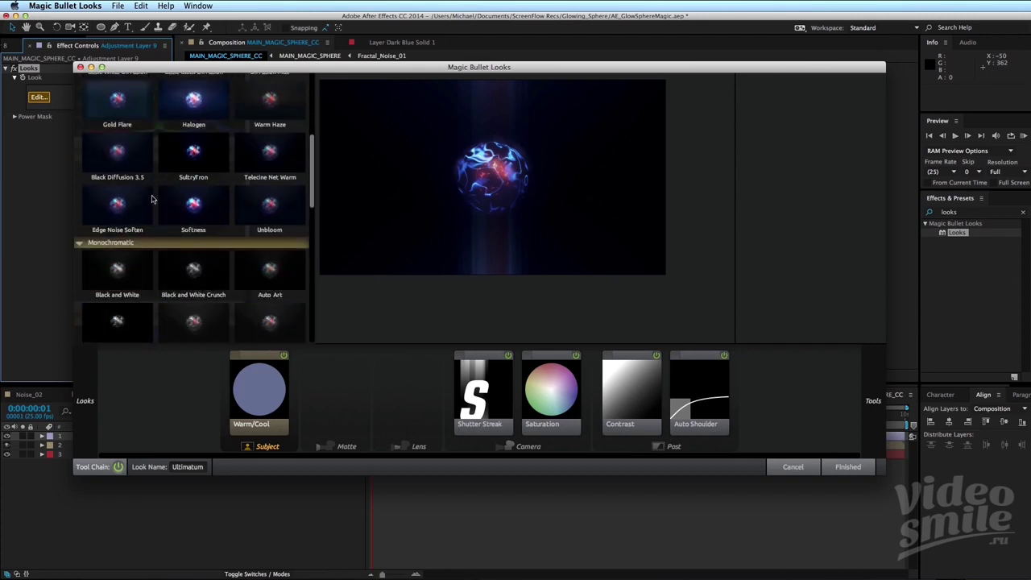
scroll(202, 212, down, 2)
scroll(207, 221, down, 2)
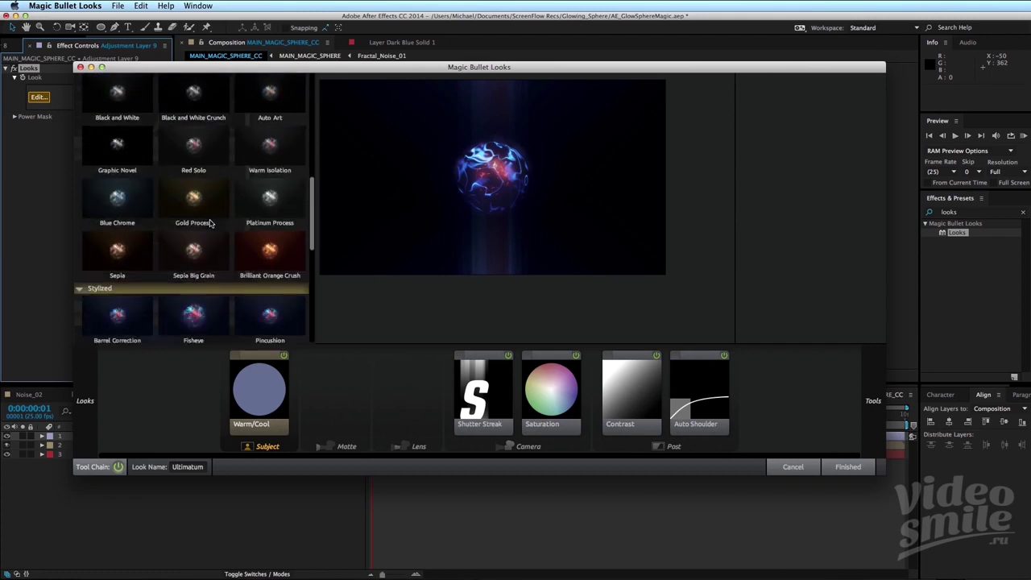
scroll(210, 222, down, 2)
scroll(209, 223, down, 1)
scroll(209, 223, down, 1)
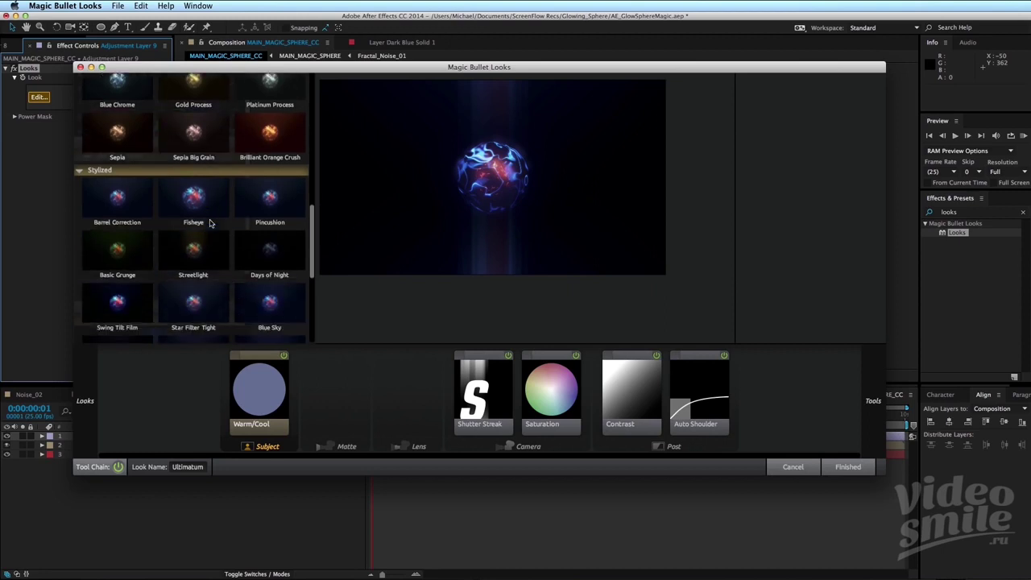
scroll(210, 224, down, 1)
scroll(209, 223, down, 1)
scroll(210, 223, down, 1)
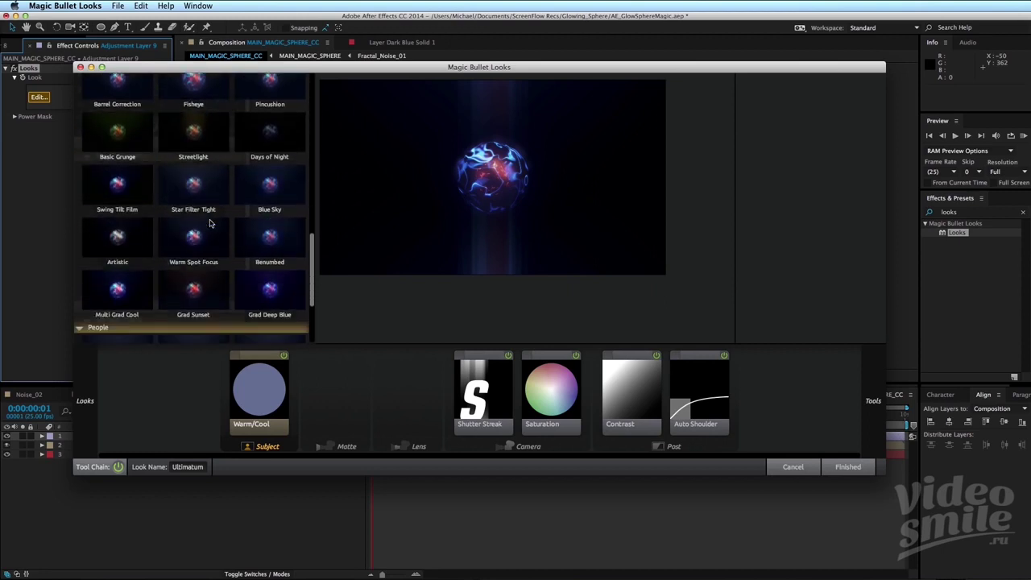
scroll(210, 223, down, 1)
scroll(209, 223, down, 1)
scroll(150, 274, down, 1)
scroll(143, 270, down, 3)
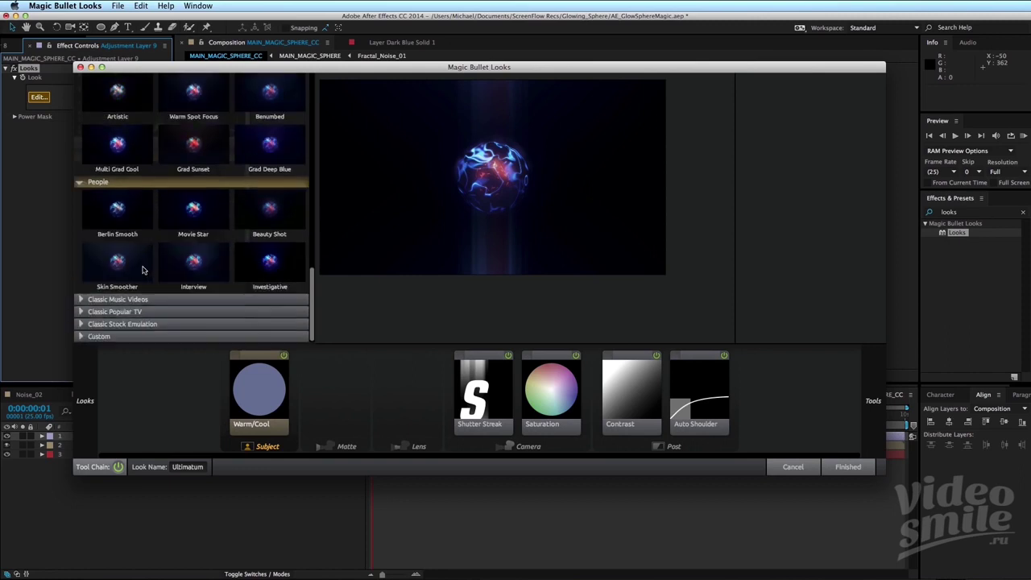
scroll(177, 282, up, 5)
scroll(177, 274, up, 5)
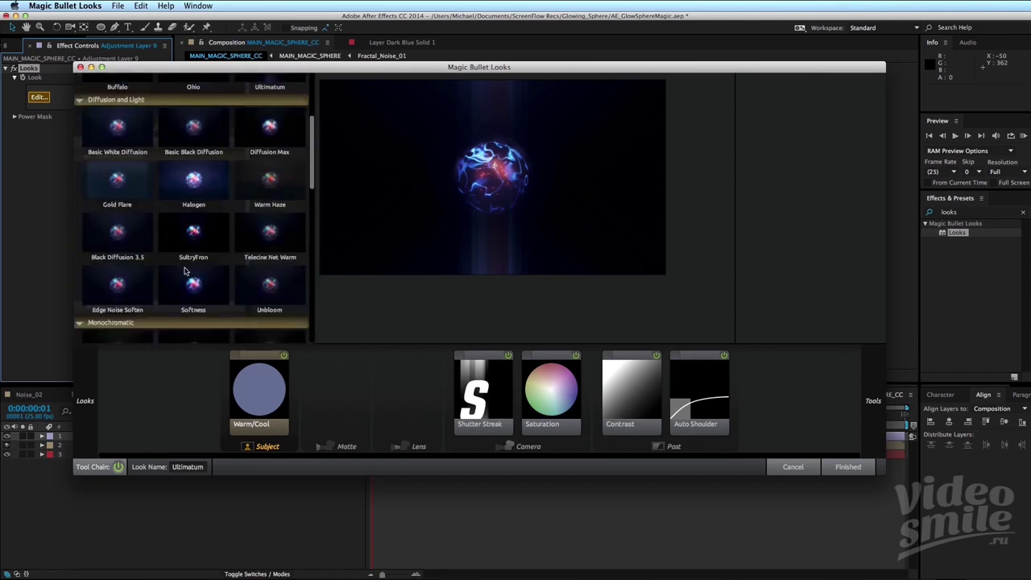
scroll(177, 265, up, 5)
Collapse the Cinematic, Diffusion and Light and Monochromatic categories, then expand and scroll Stylized.
click(80, 150)
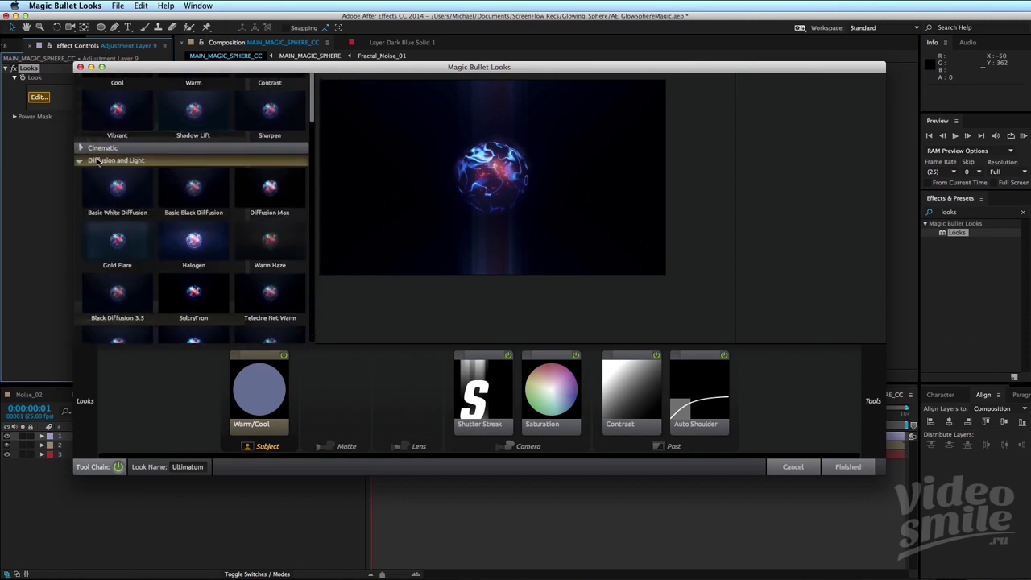
click(79, 161)
click(80, 173)
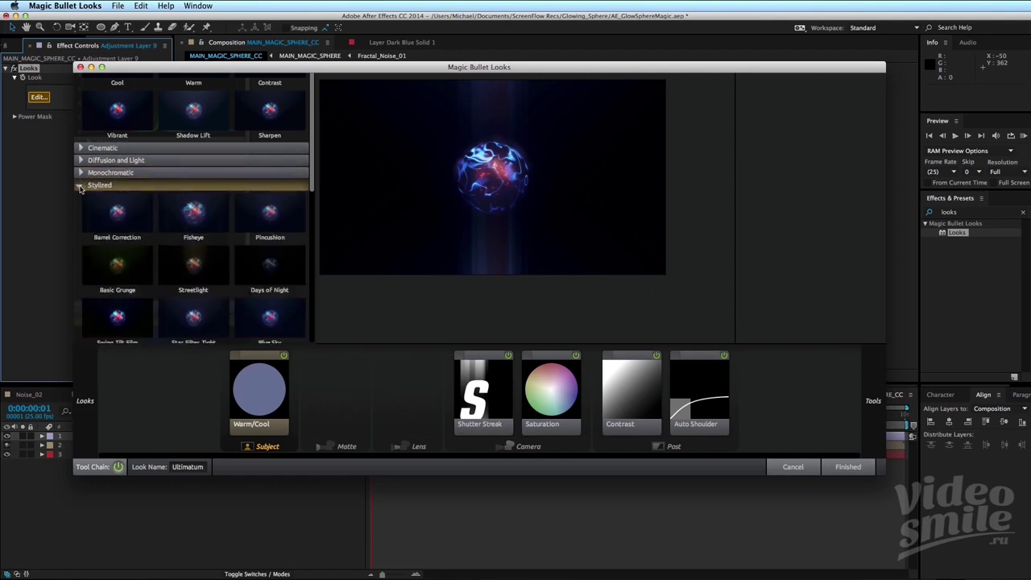
click(81, 185)
click(80, 197)
click(81, 185)
scroll(173, 225, down, 1)
scroll(214, 201, down, 1)
scroll(214, 201, down, 1)
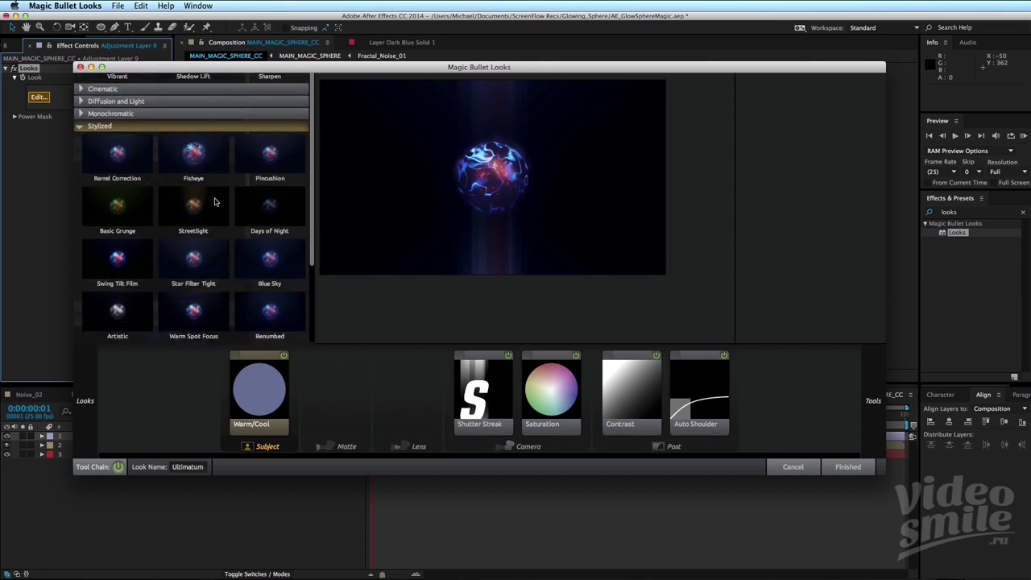
Try the Benumbed, Grad Deep Blue, Multi Grad Cool, Streetlight and Fisheye looks on the sphere.
click(273, 314)
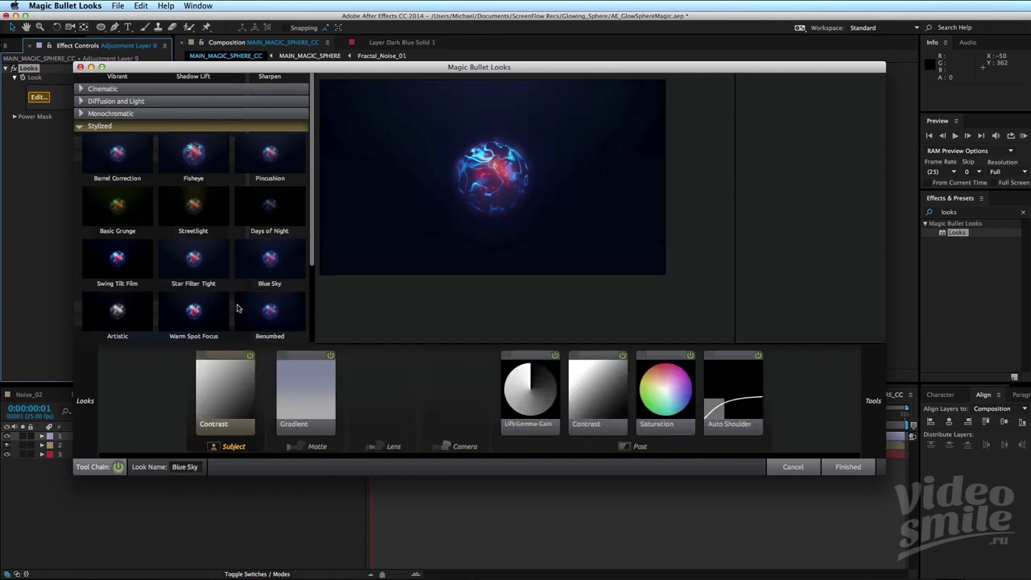
scroll(235, 307, down, 2)
click(266, 264)
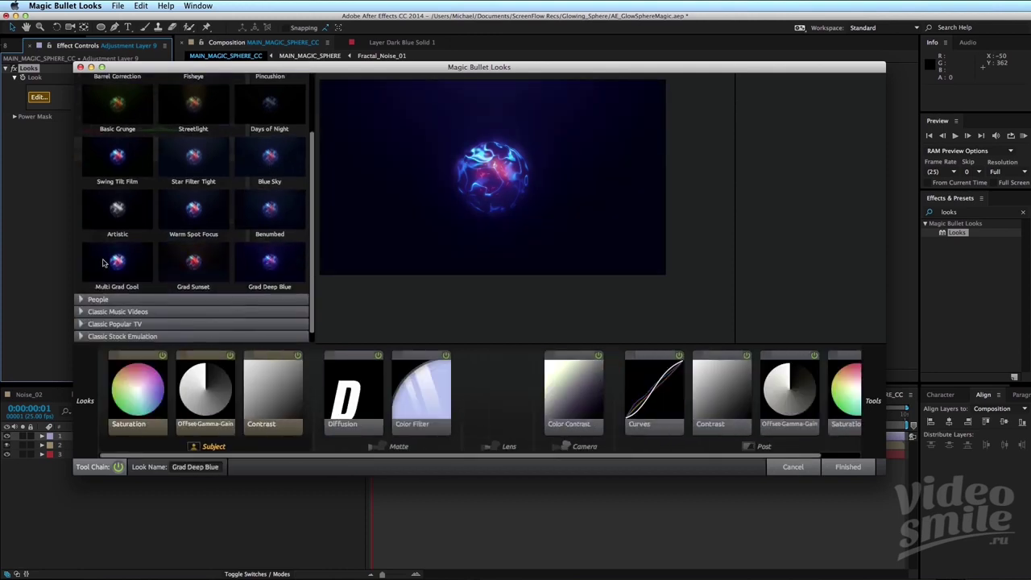
click(105, 264)
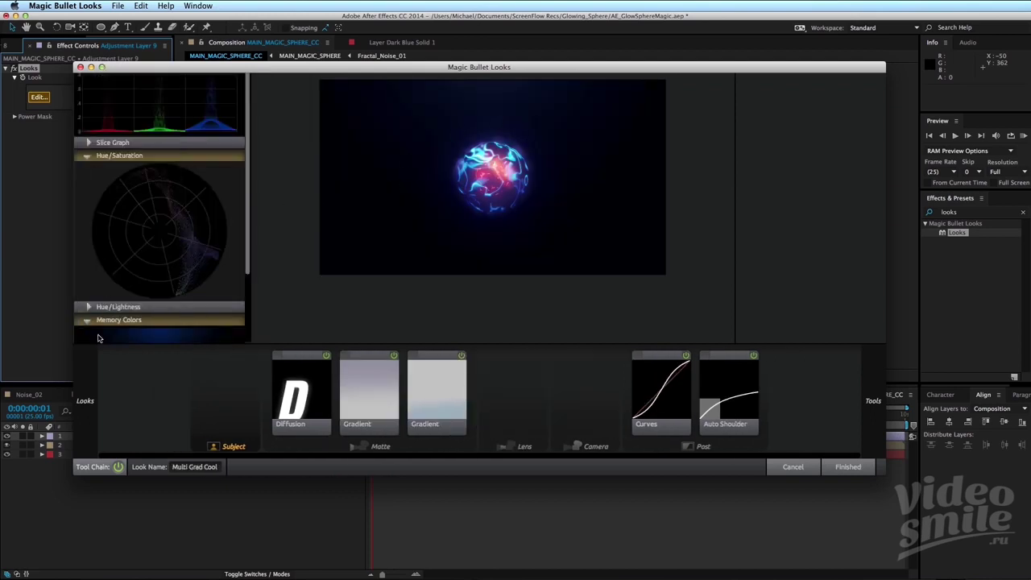
mouse_move(80, 405)
scroll(178, 233, up, 3)
scroll(186, 234, up, 1)
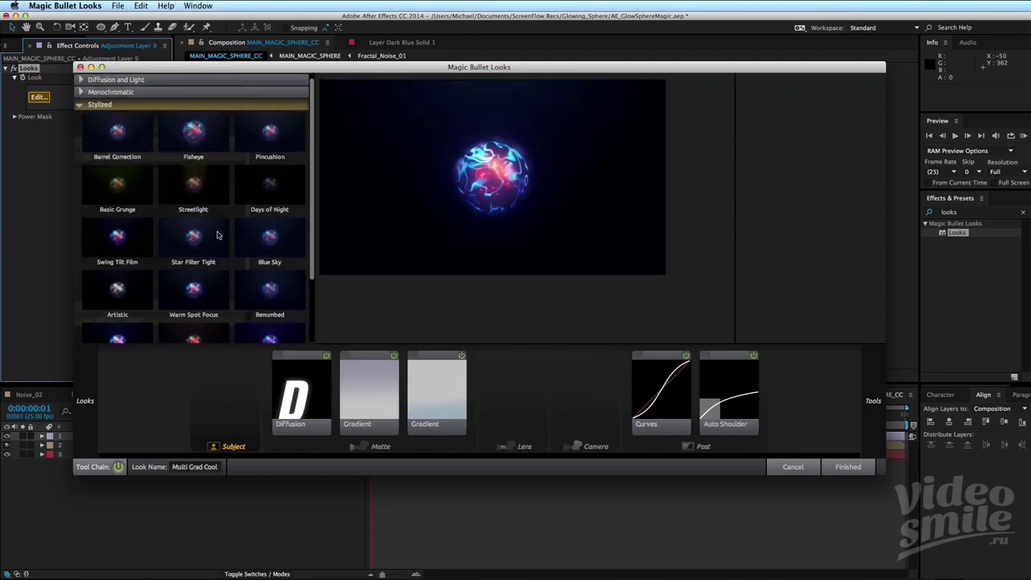
click(201, 236)
scroll(199, 235, up, 1)
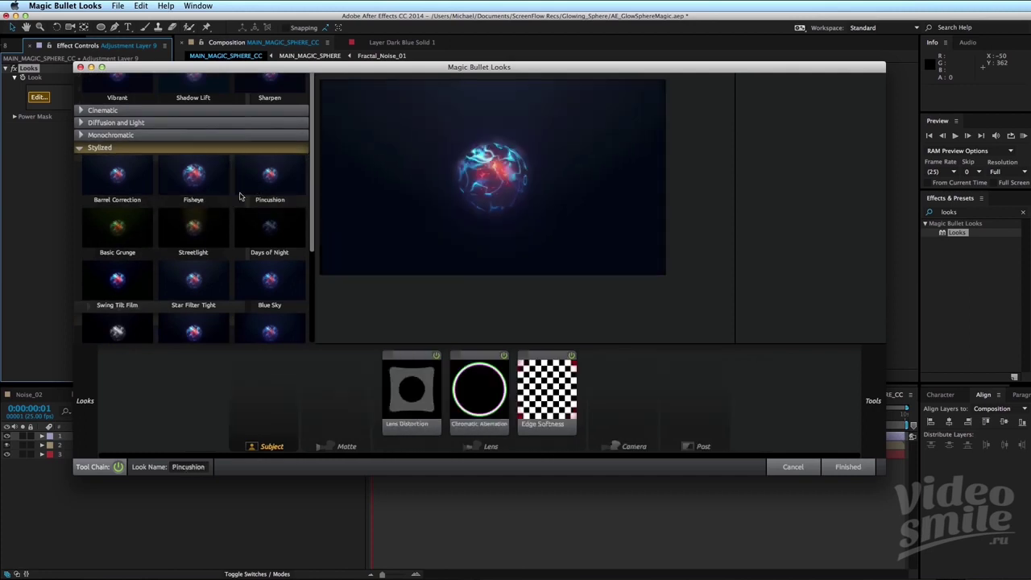
click(206, 195)
scroll(107, 225, up, 1)
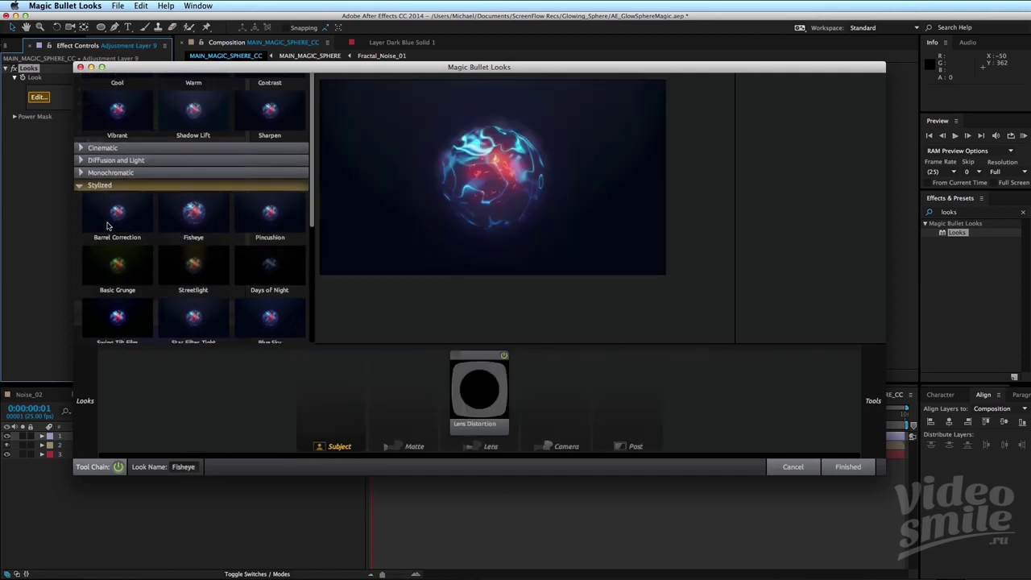
Collapse Stylized, browse Diffusion and Light, then apply the Bistrocity look from Cinematic.
click(78, 184)
click(82, 161)
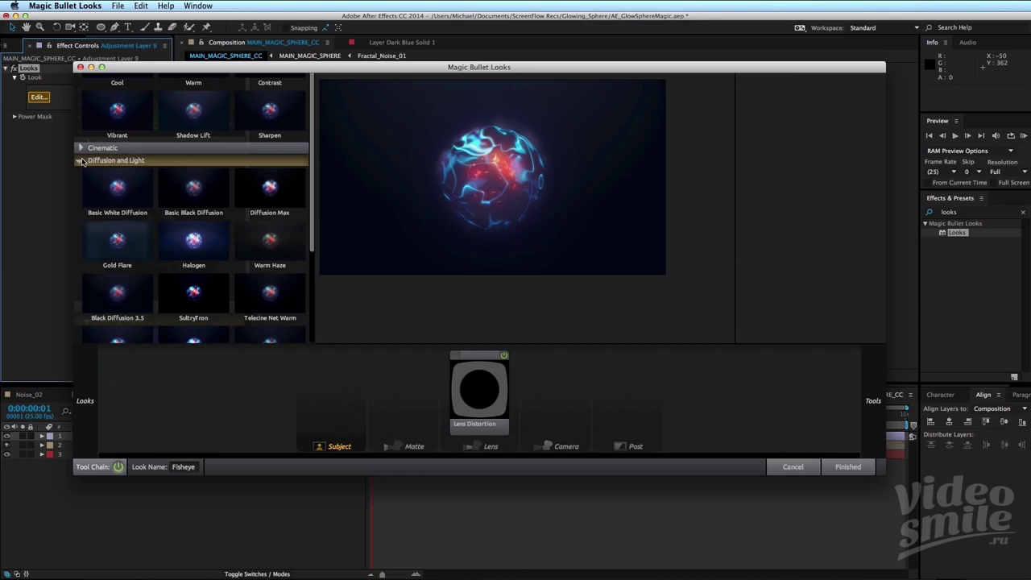
scroll(252, 217, down, 2)
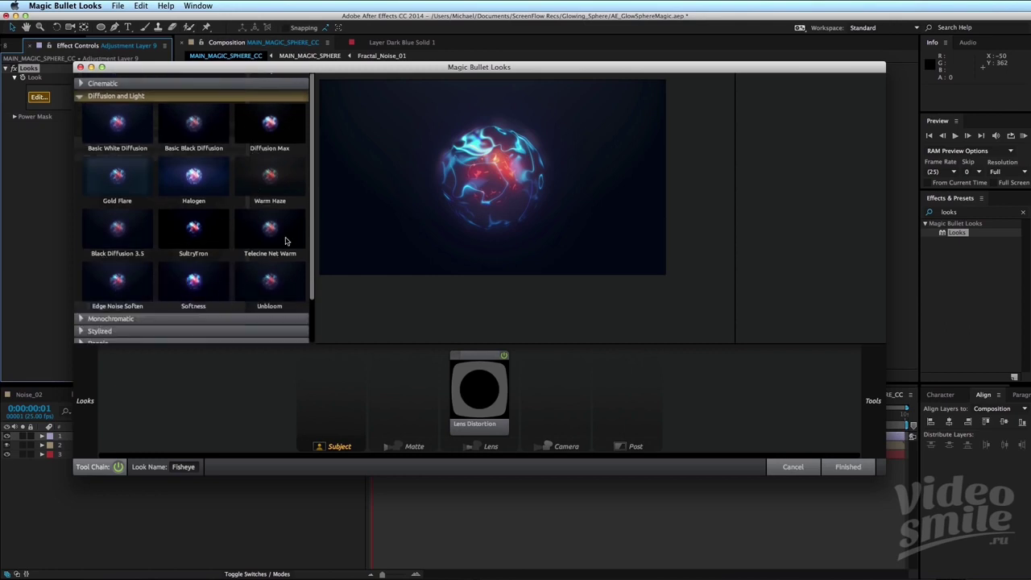
scroll(201, 216, up, 2)
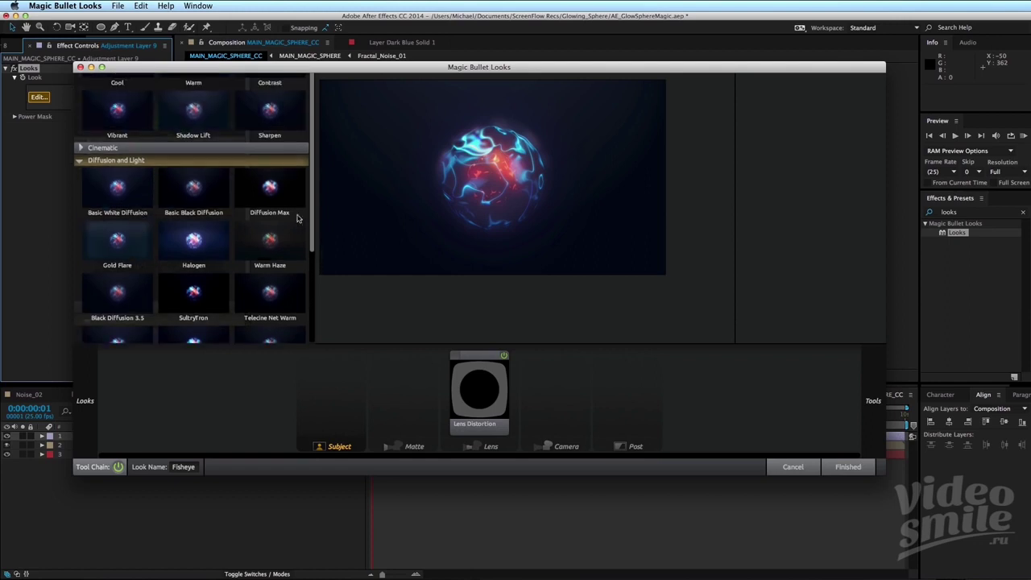
click(80, 149)
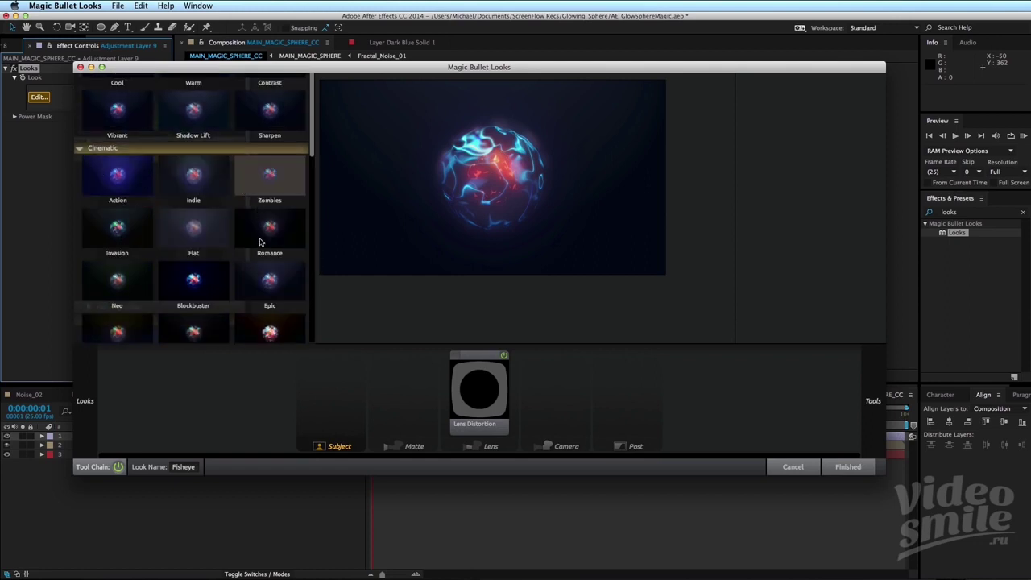
scroll(259, 241, down, 2)
scroll(262, 242, down, 1)
click(256, 290)
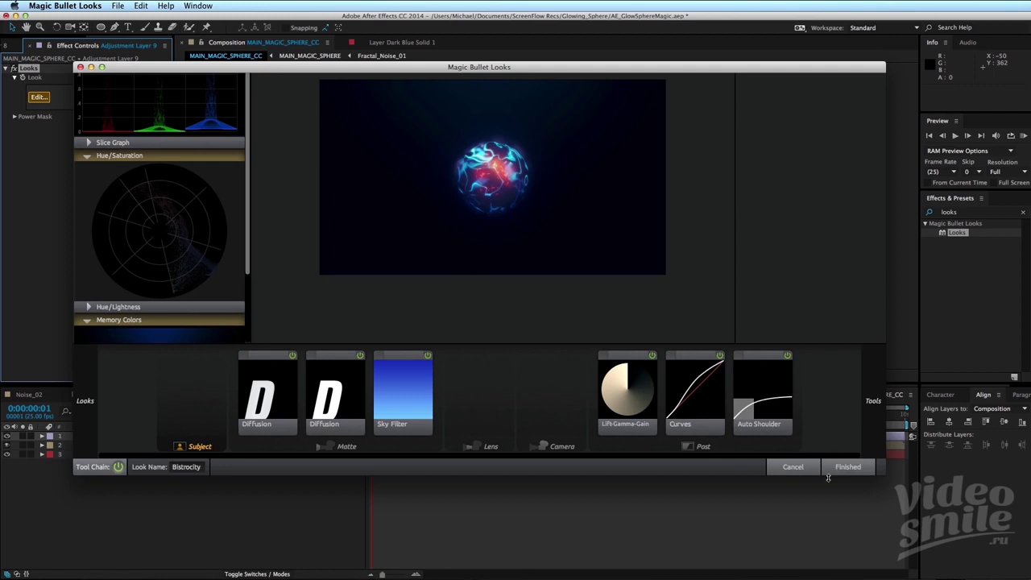
Browse the Lens and Camera stage tool tabs in the Looks editor.
mouse_move(877, 419)
scroll(800, 276, down, 3)
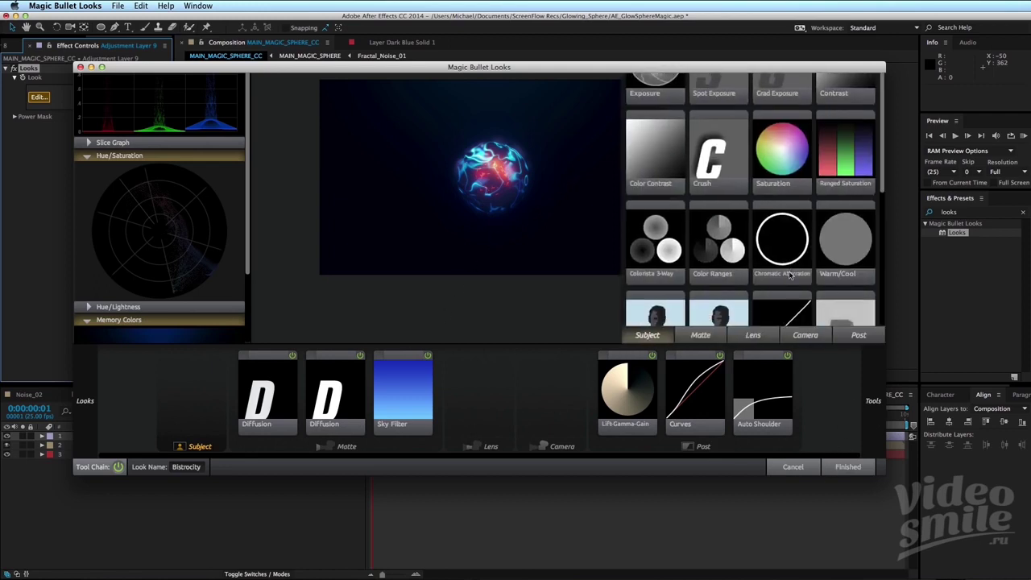
scroll(802, 245, down, 1)
click(701, 335)
click(760, 338)
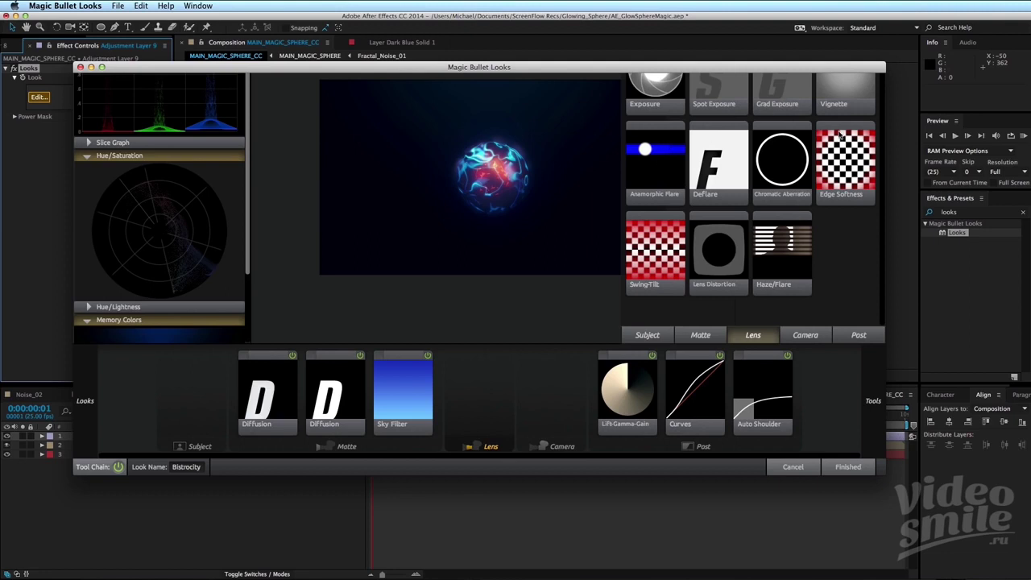
click(807, 336)
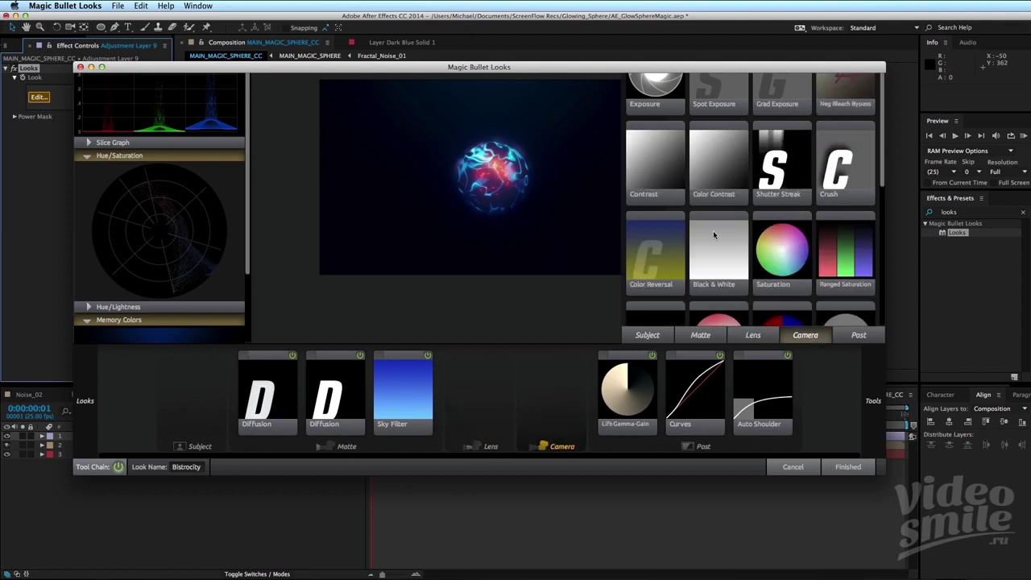
scroll(712, 234, down, 5)
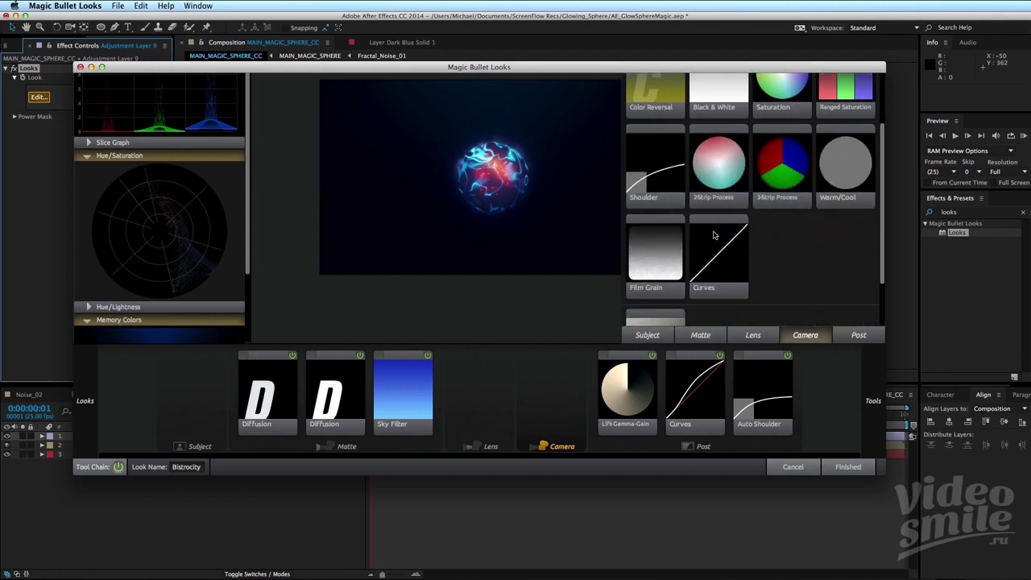
scroll(712, 232, up, 3)
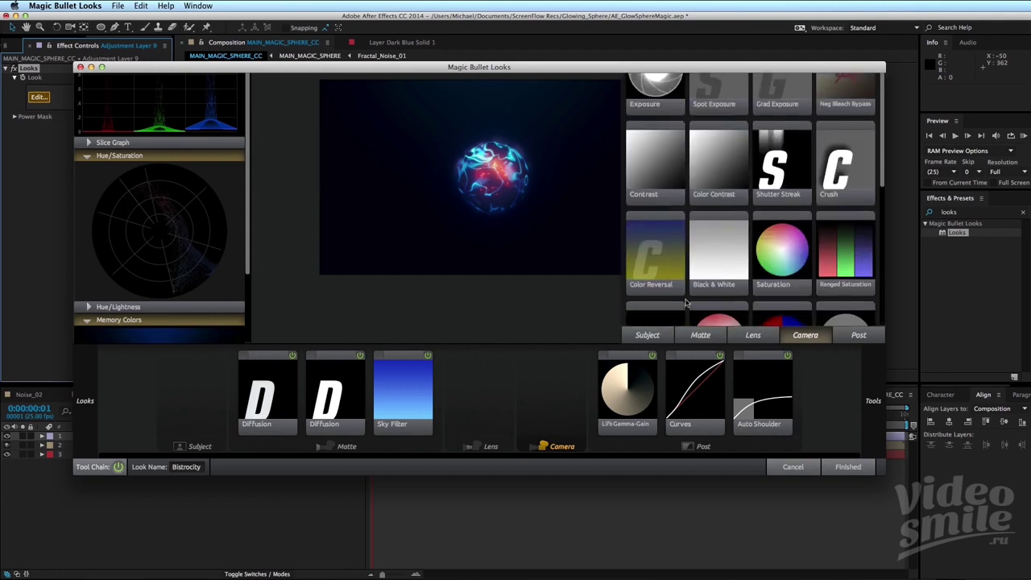
Accept the look, return to After Effects, and toggle the look layer to compare before and after.
click(847, 467)
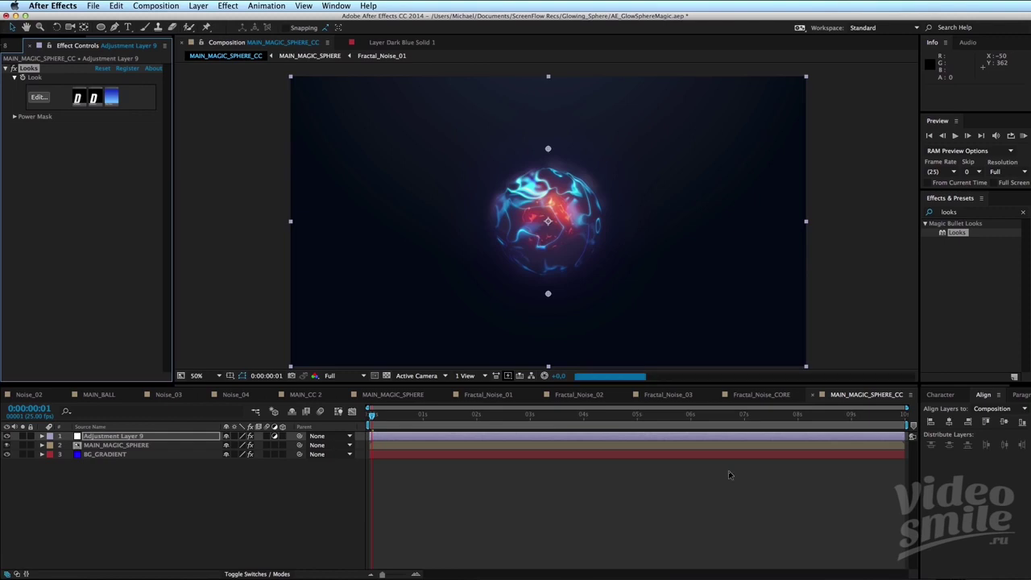
key(comma)
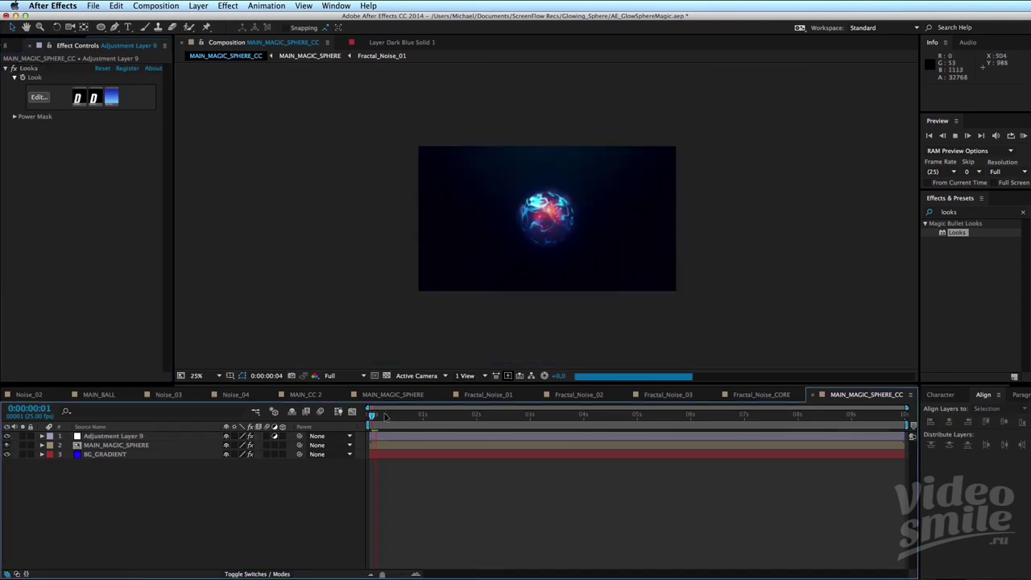
key(period)
click(7, 436)
click(6, 435)
click(6, 436)
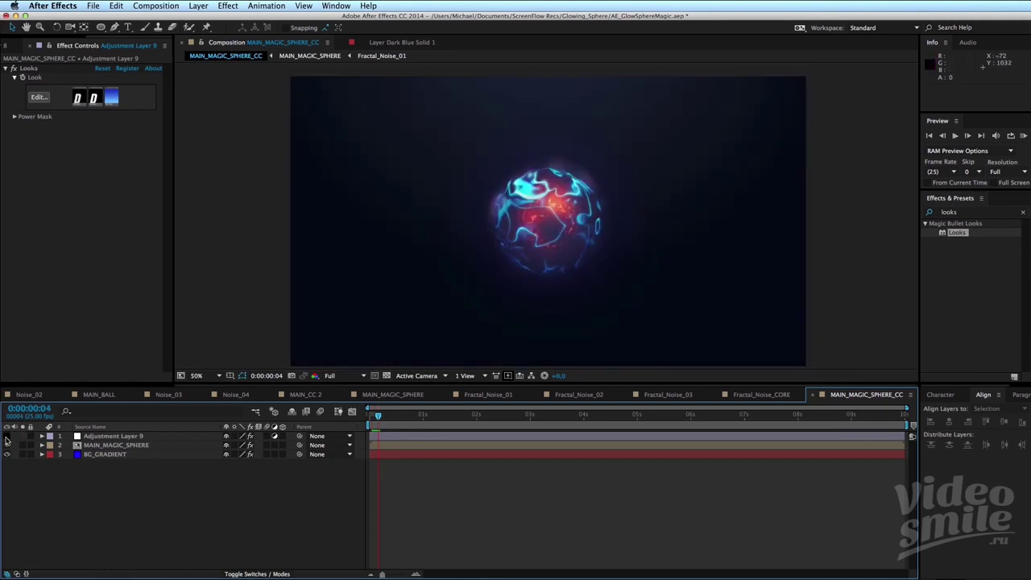
click(7, 436)
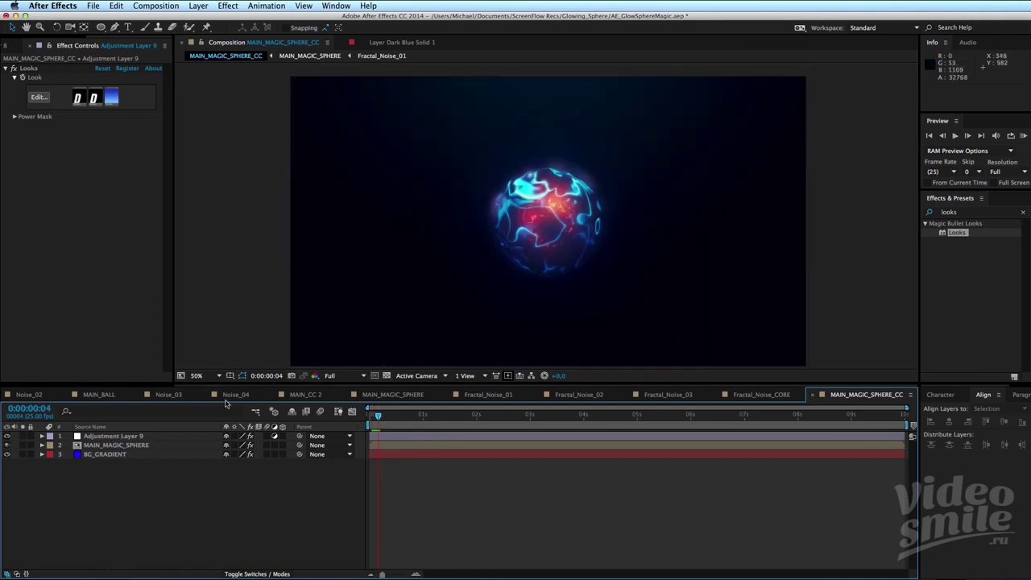
Lower Adjustment Layer 9's opacity to 40%.
click(137, 436)
key(t)
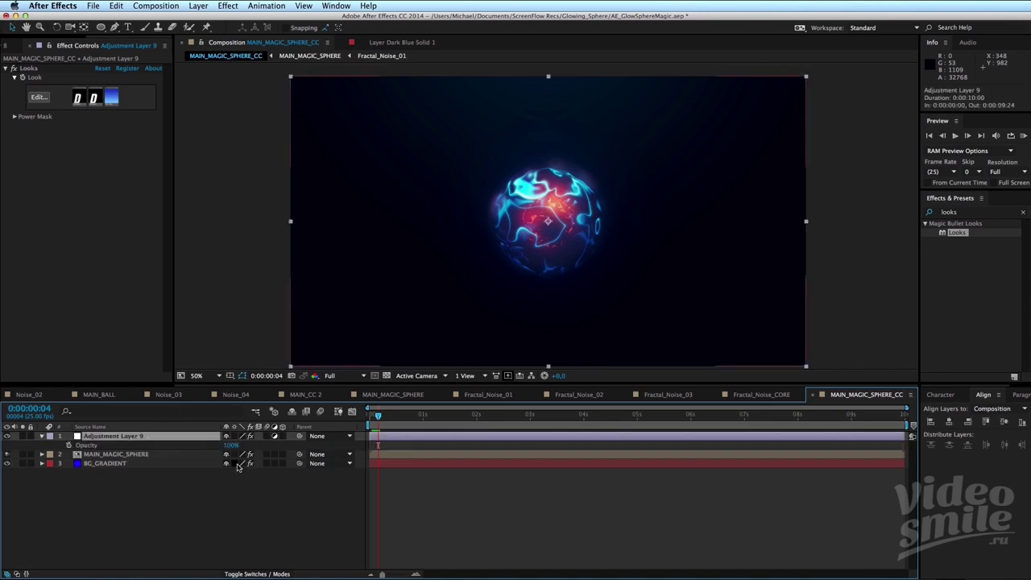
click(232, 444)
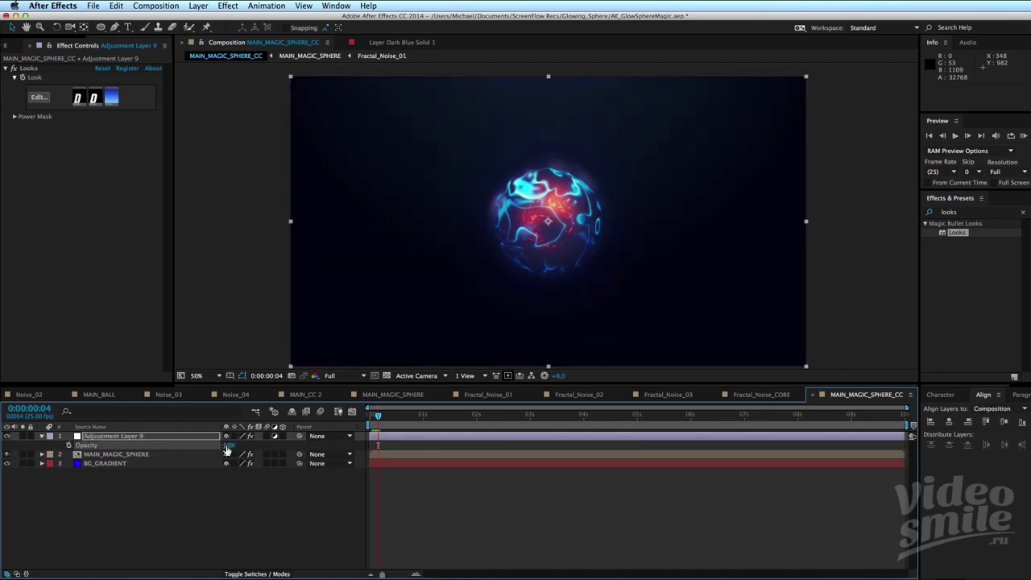
click(197, 488)
click(8, 436)
click(8, 435)
drag(229, 444, 217, 445)
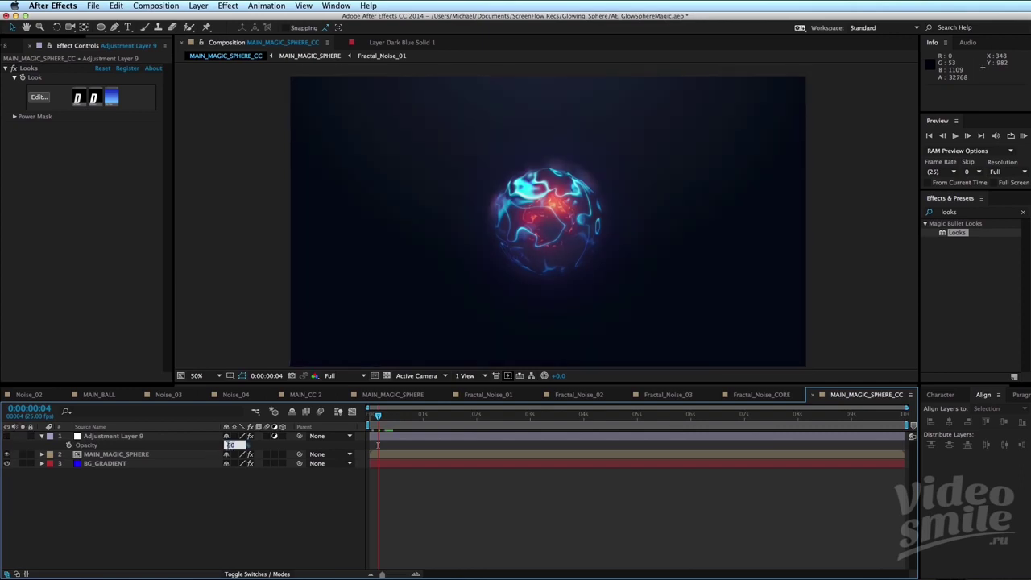
click(219, 530)
Add Adjustment Layer 10 on top and rename Adjustment Layer 9 to 'Looks'.
key(ctrl+alt+y)
click(121, 446)
key(Return)
text(Lo)
click(193, 511)
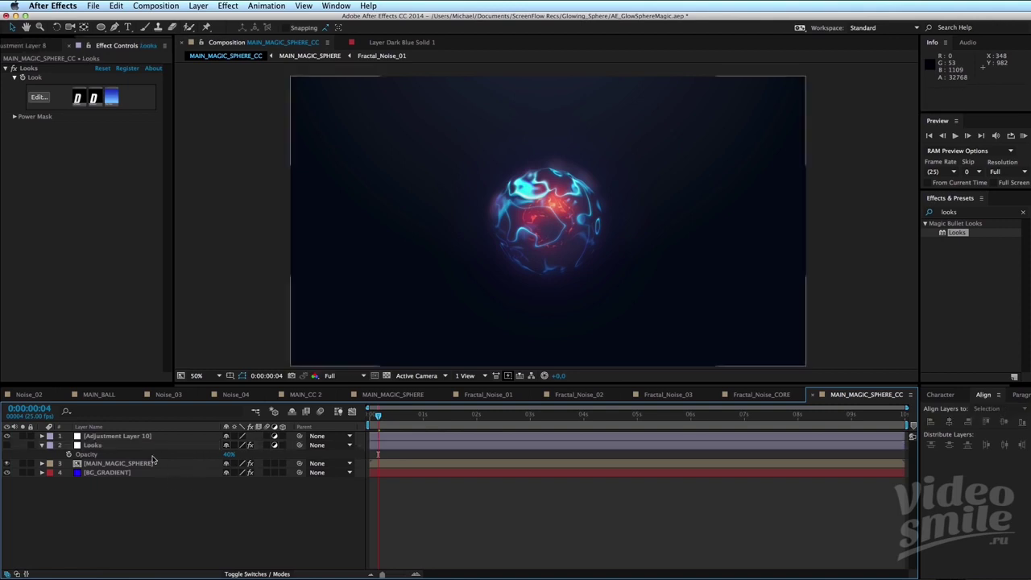
click(143, 437)
Search 'curve', apply Curves to Adjustment Layer 10, and select the Red channel.
click(978, 211)
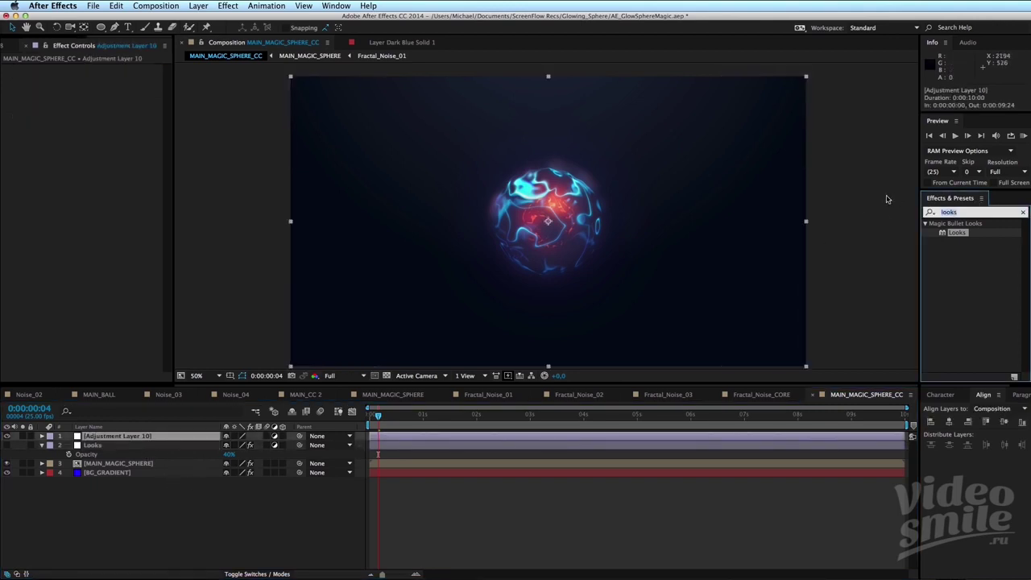
text(curve)
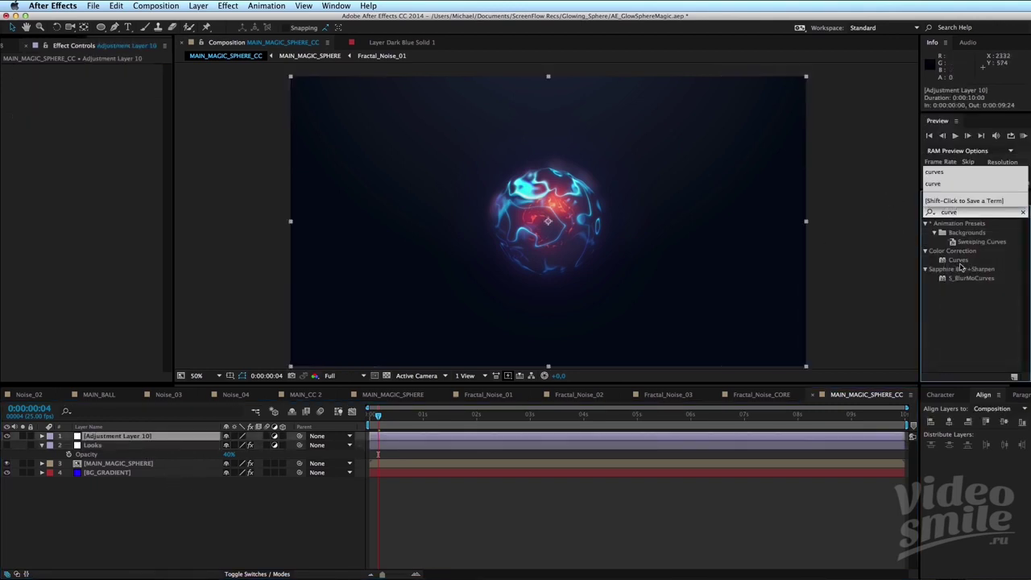
drag(959, 261, 434, 436)
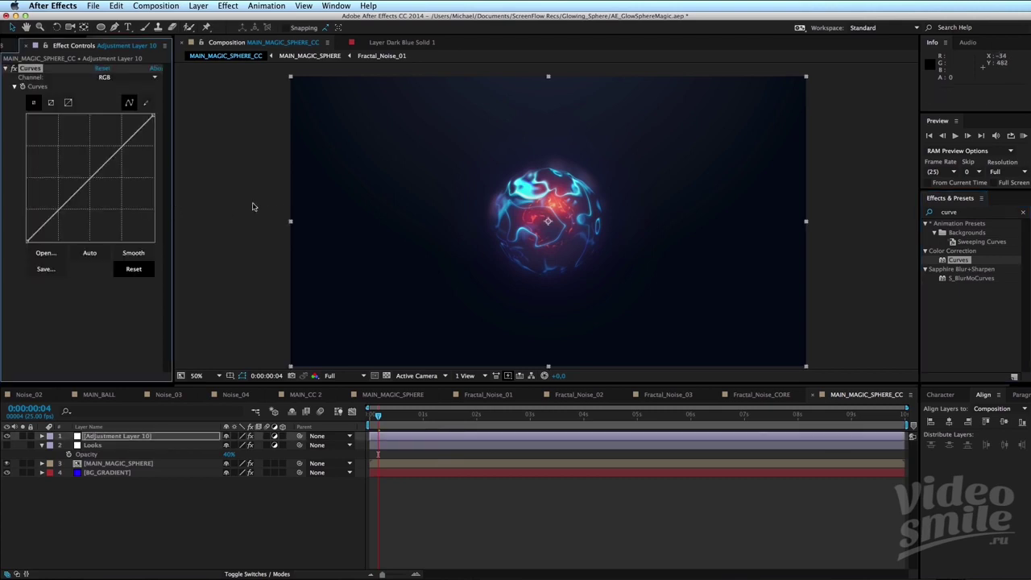
click(117, 77)
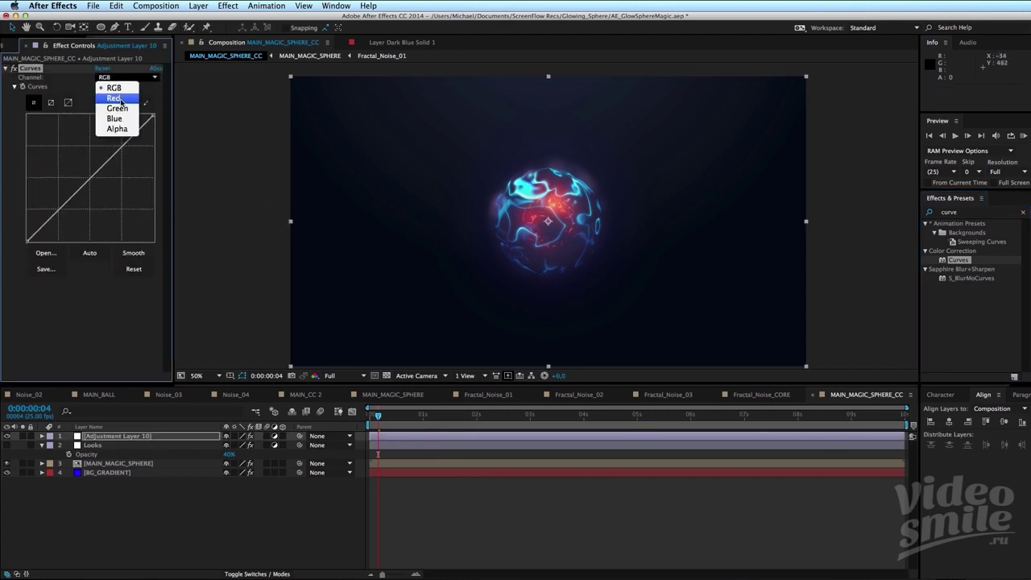
click(114, 98)
click(122, 103)
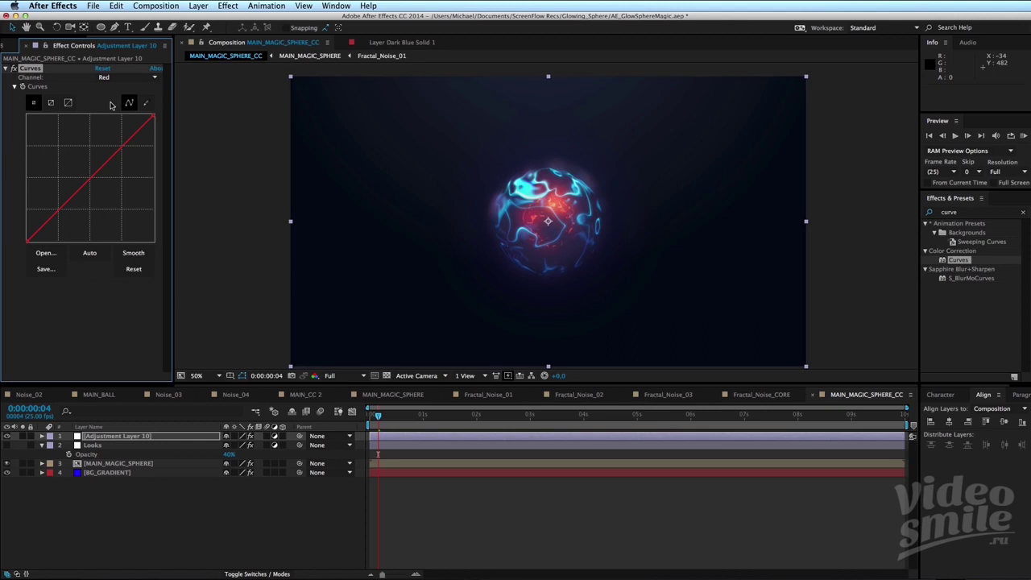
Bend the red channel curve into an S-shape with lifted highlights and deeper shadows.
drag(378, 416, 364, 401)
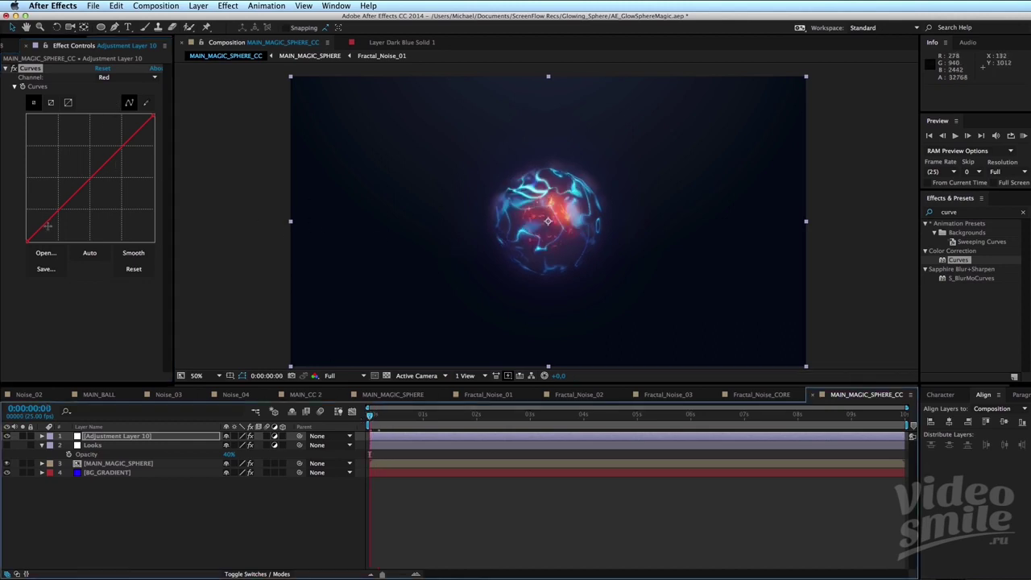
drag(44, 224, 46, 231)
drag(121, 151, 117, 142)
drag(45, 229, 53, 227)
drag(113, 141, 115, 124)
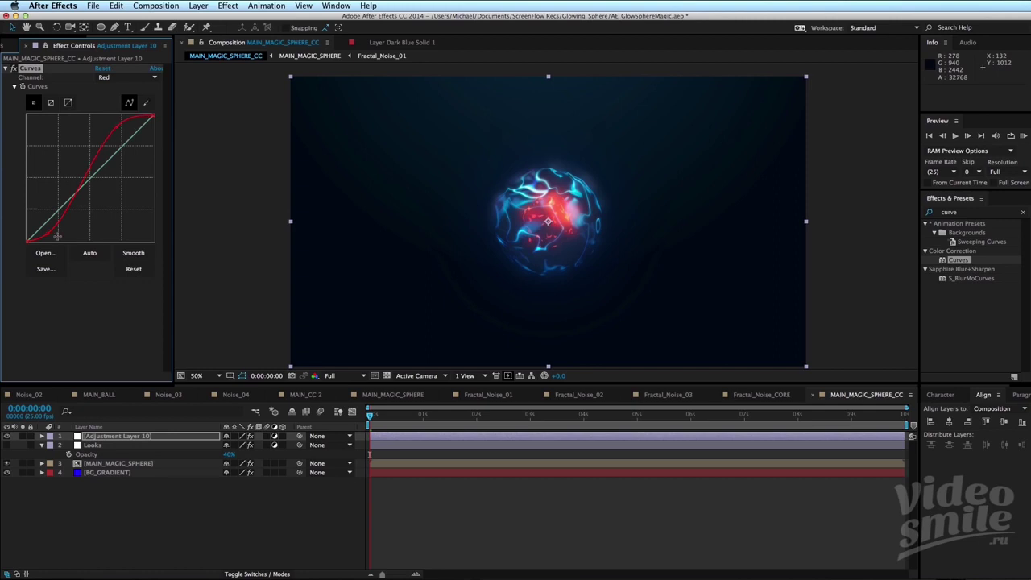
drag(47, 234, 48, 234)
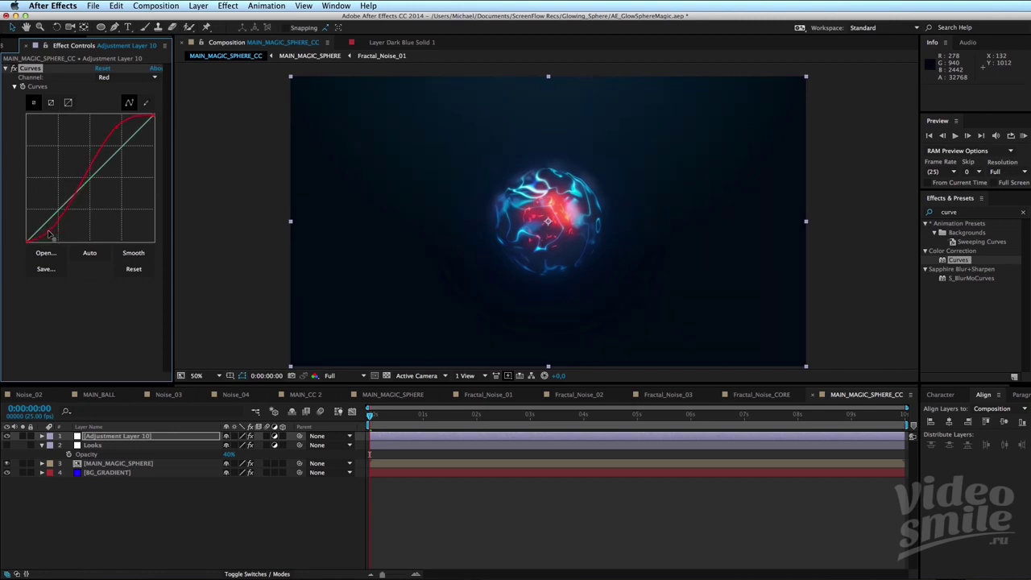
Switch to the Green channel and bend its curve into a brightening S-shape.
click(129, 77)
click(114, 108)
drag(98, 184, 61, 211)
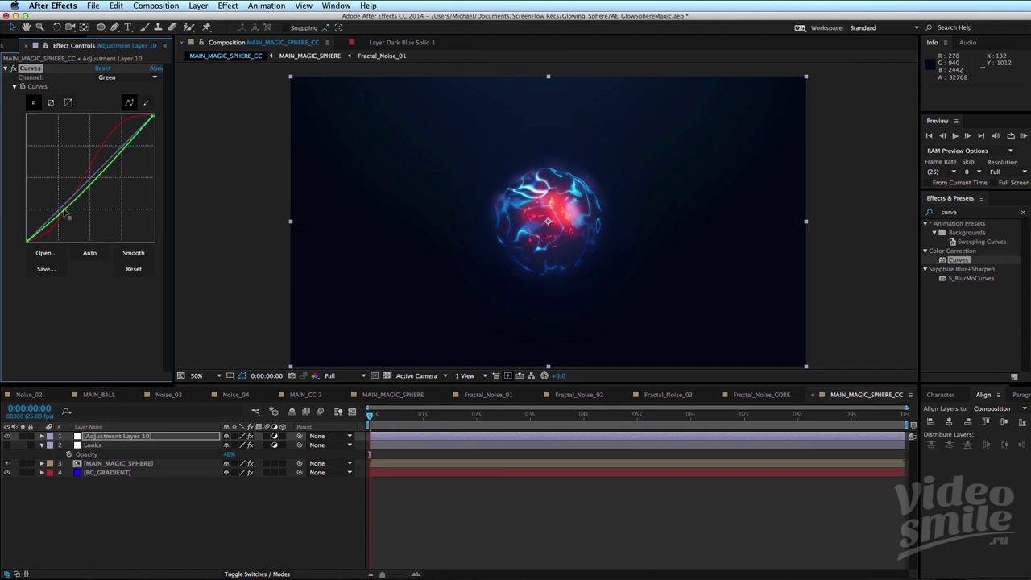
drag(115, 157, 112, 151)
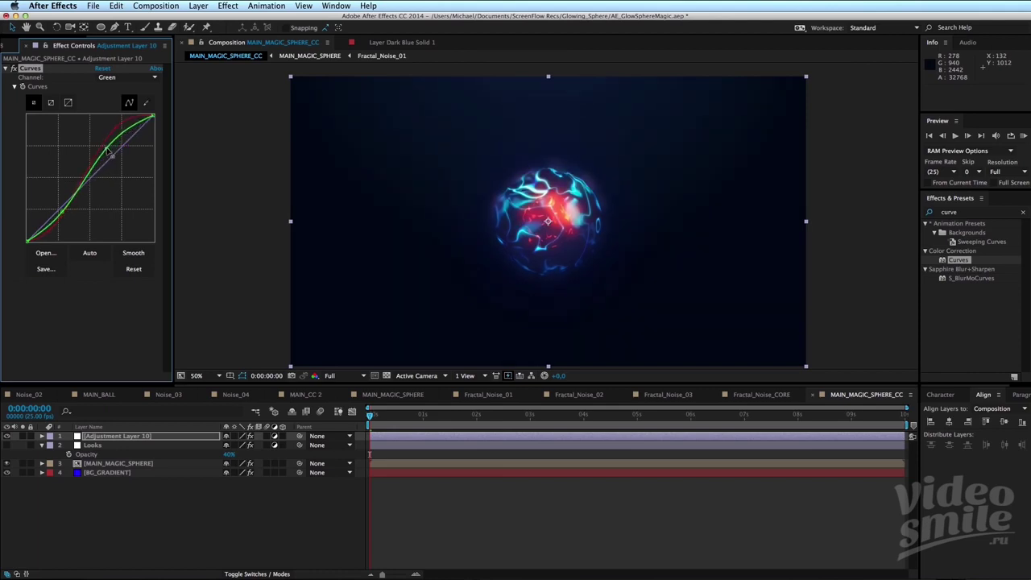
Compare the sphere with Curves off and on at 100%, then start renaming the layer to Curves.
click(551, 502)
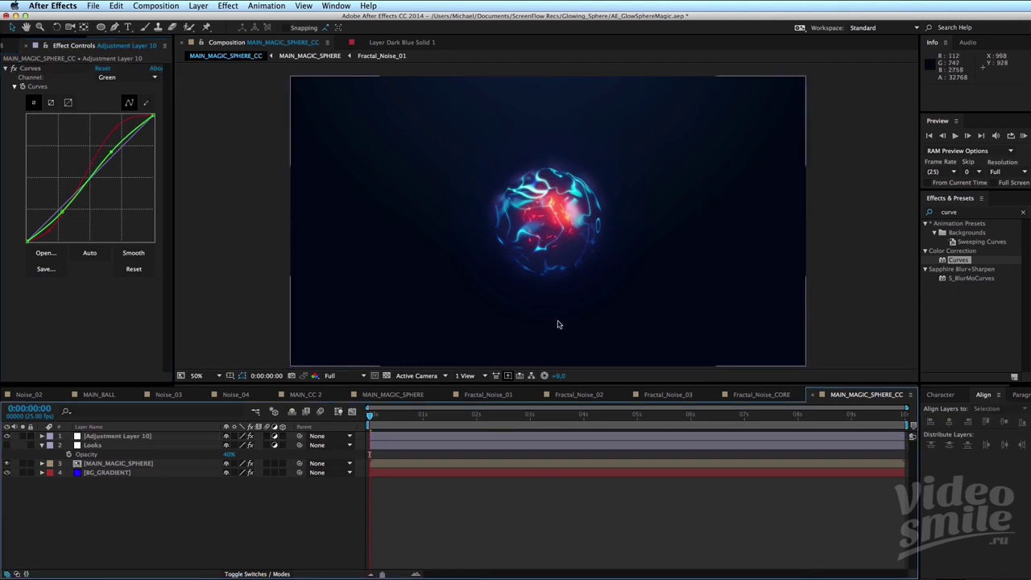
key(period)
click(6, 436)
click(7, 436)
click(7, 437)
click(7, 436)
click(7, 436)
key(comma)
click(145, 436)
key(Return)
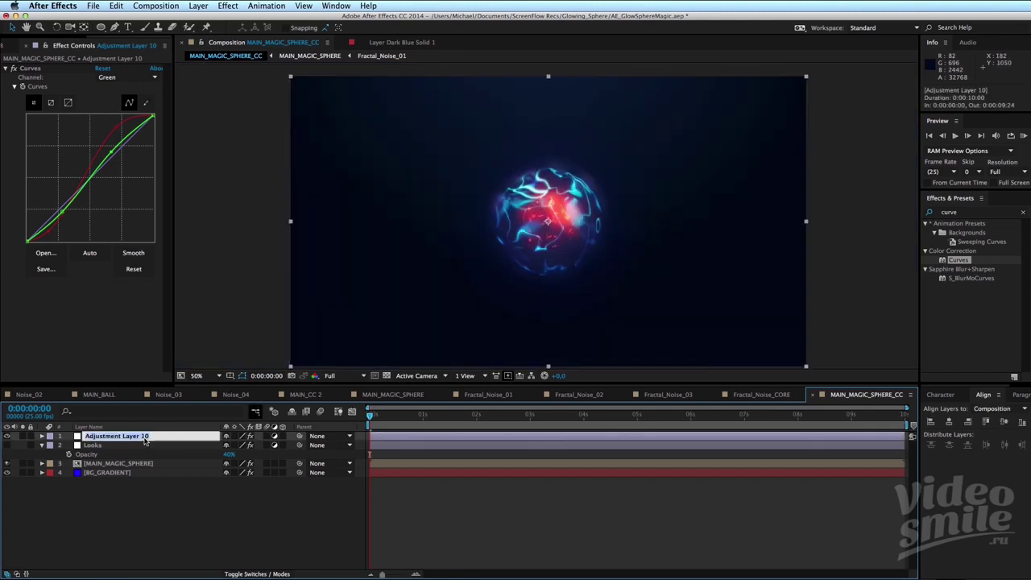
Name the top adjustment layer 'Curves' and turn the Looks layer's visibility back on.
text(Cu)
key(Return)
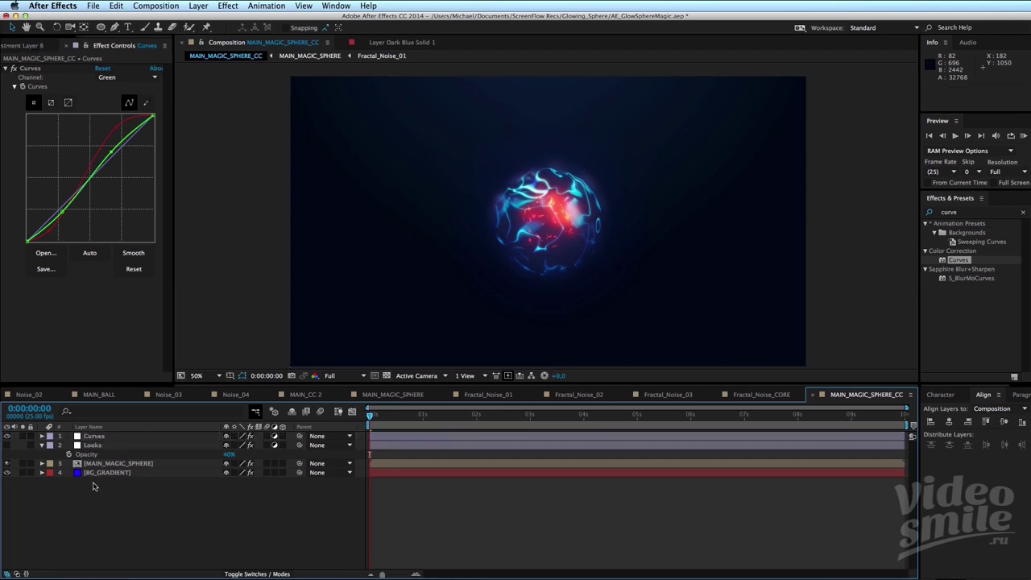
click(58, 447)
click(6, 445)
click(111, 518)
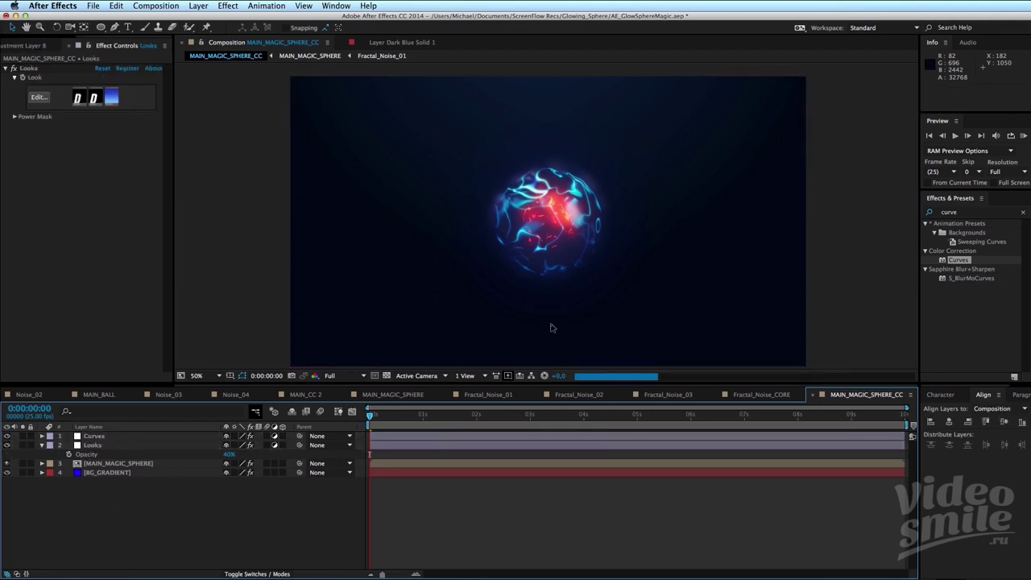
Scrub the timeline forward from frame 8 to about 2 seconds.
click(387, 416)
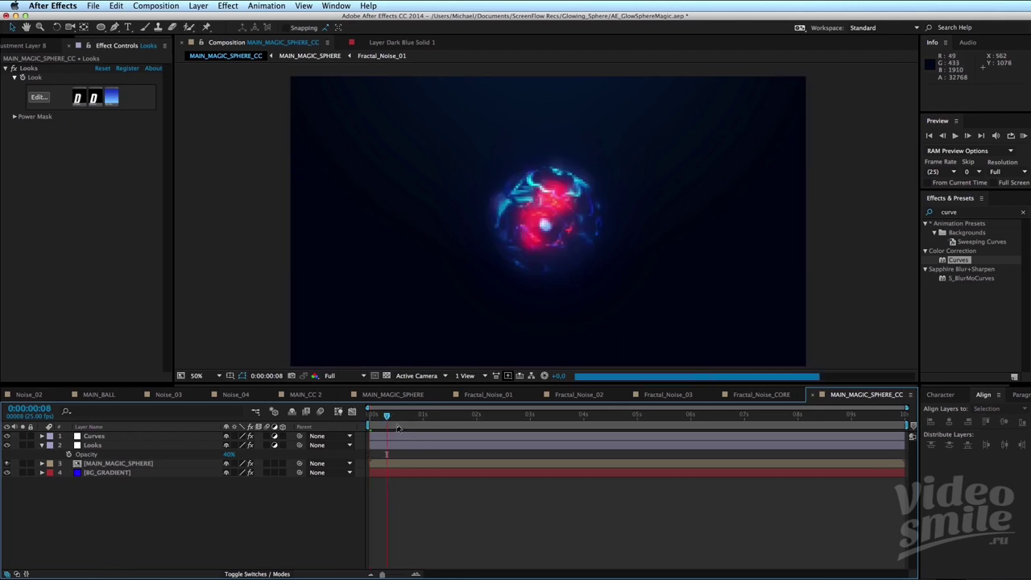
scroll(573, 258, up, 2)
click(399, 415)
drag(424, 418, 478, 416)
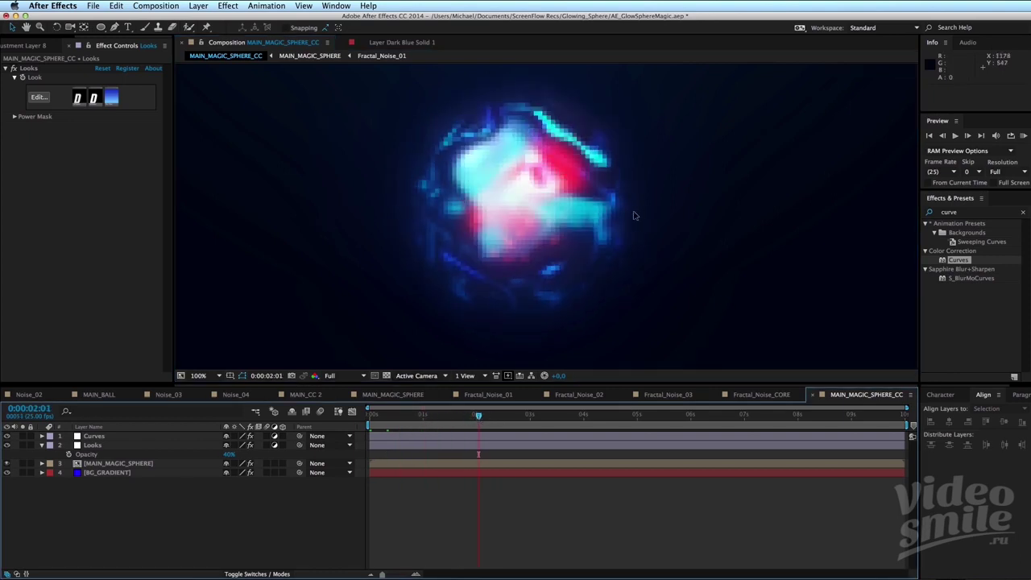
Set preview resolution to Quarter at 50% zoom and play the preview from the start.
click(357, 376)
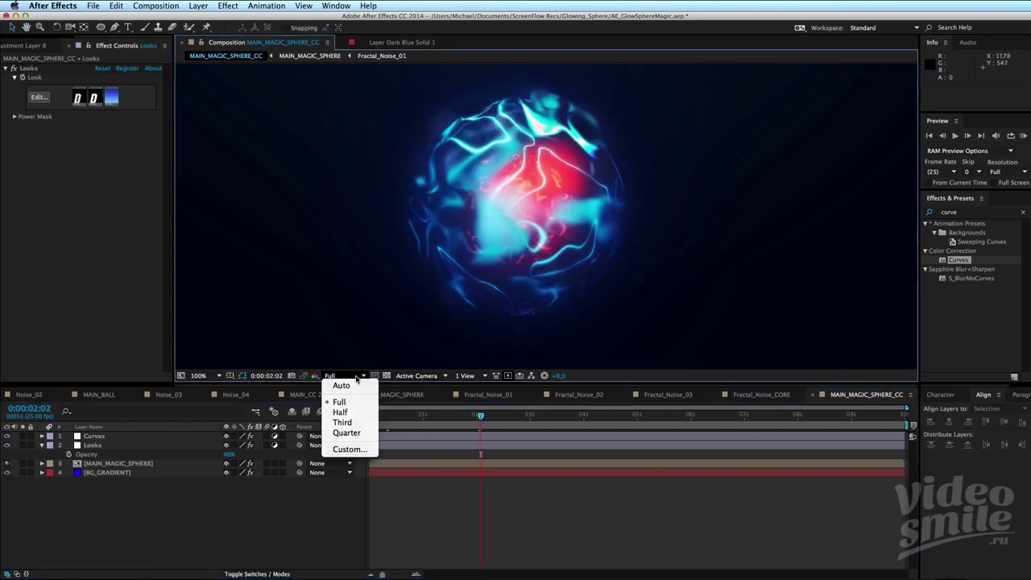
click(355, 433)
key(comma)
drag(480, 415, 348, 422)
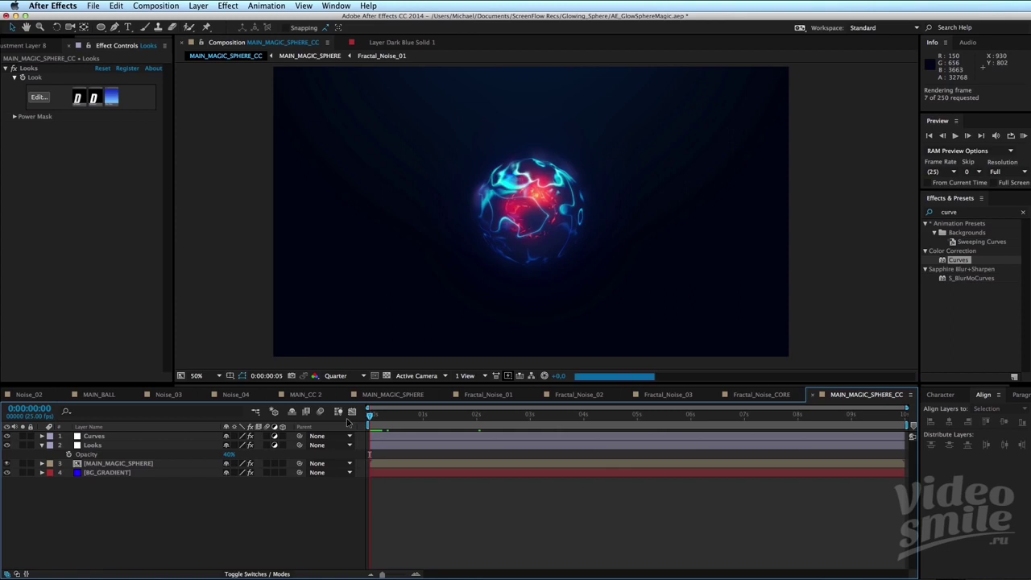
click(388, 436)
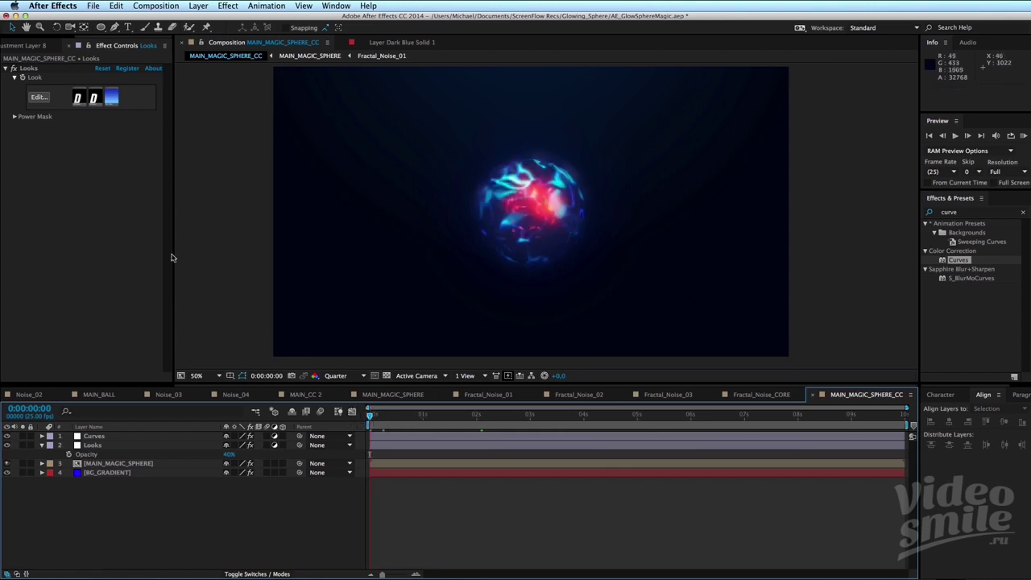
Collapse the Looks effect settings and the Looks layer's properties.
click(5, 68)
click(618, 500)
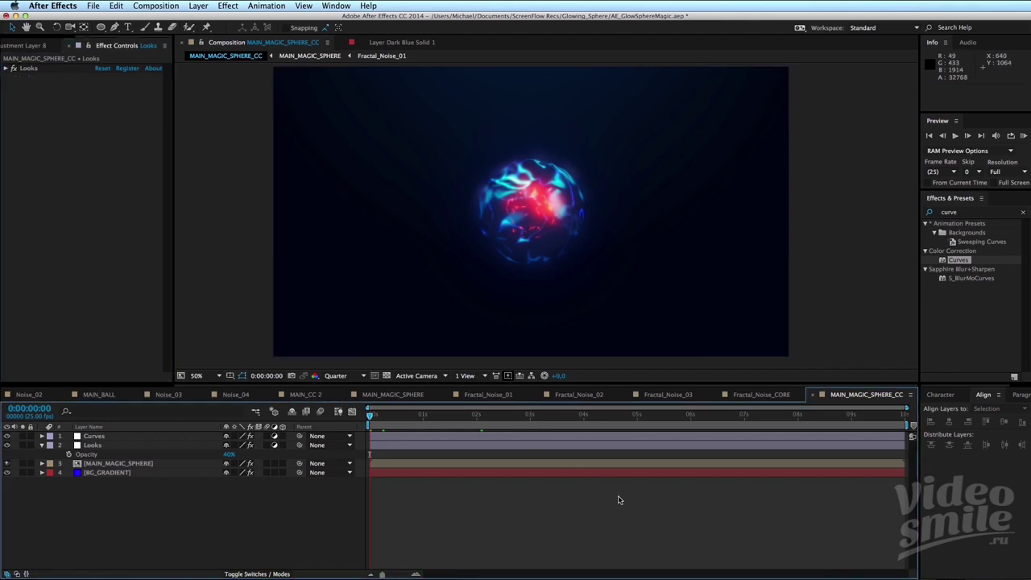
click(42, 444)
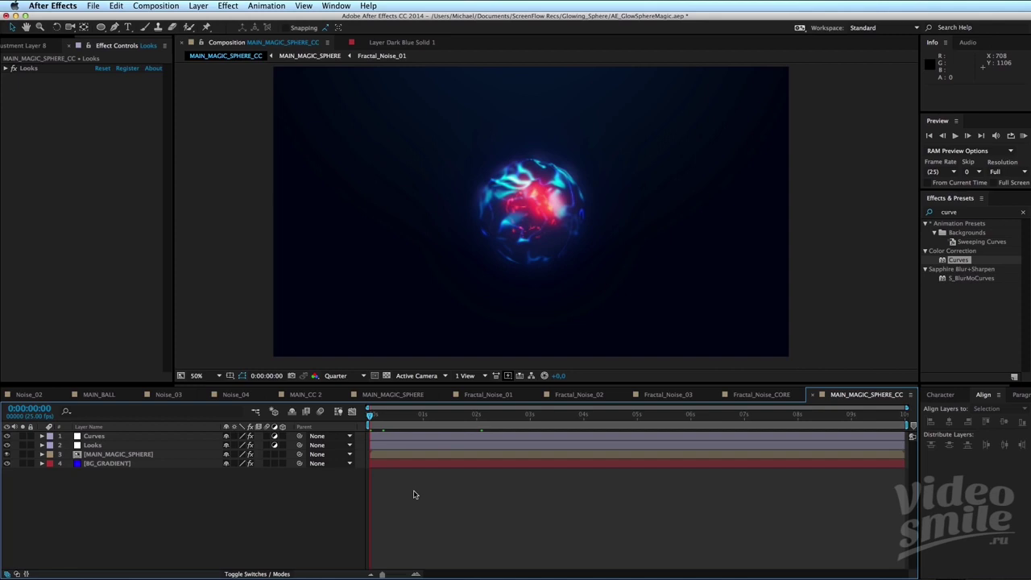
Select the Curves and Looks layers in the timeline.
click(92, 445)
click(96, 436)
click(92, 445)
click(13, 68)
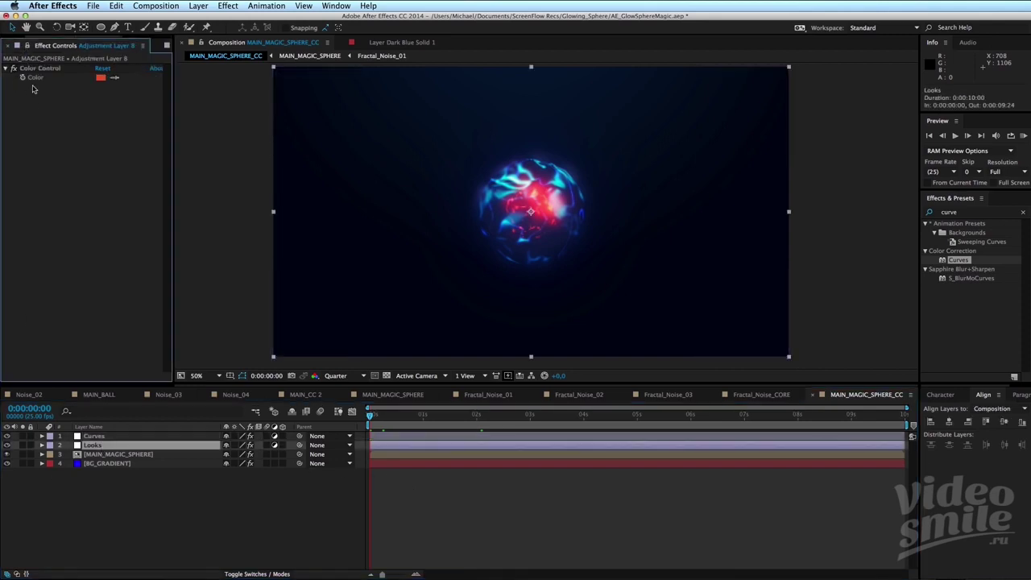
In the Project panel, collapse the folders, expand Original and open MAIN_CC 2.
click(16, 45)
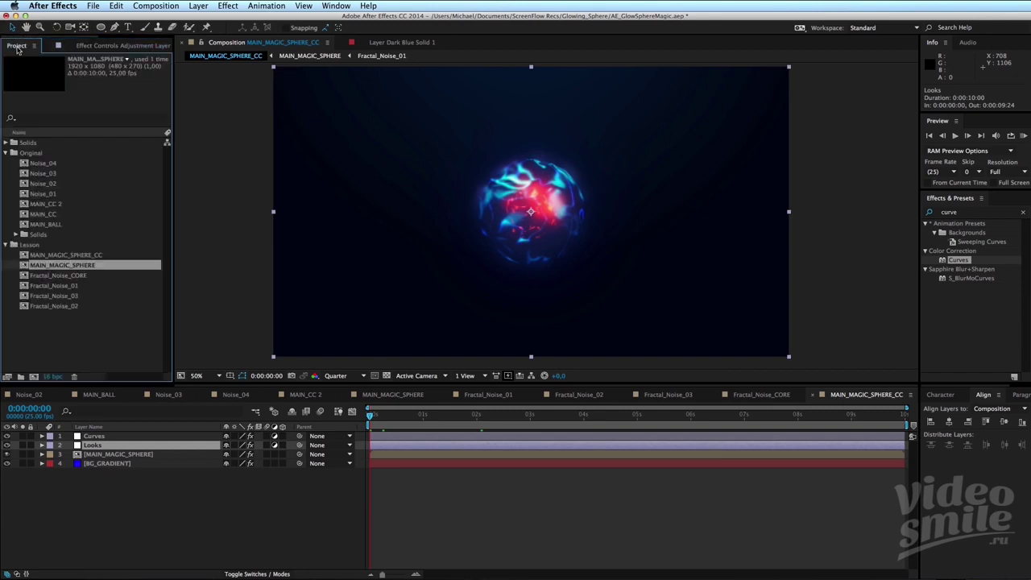
click(5, 153)
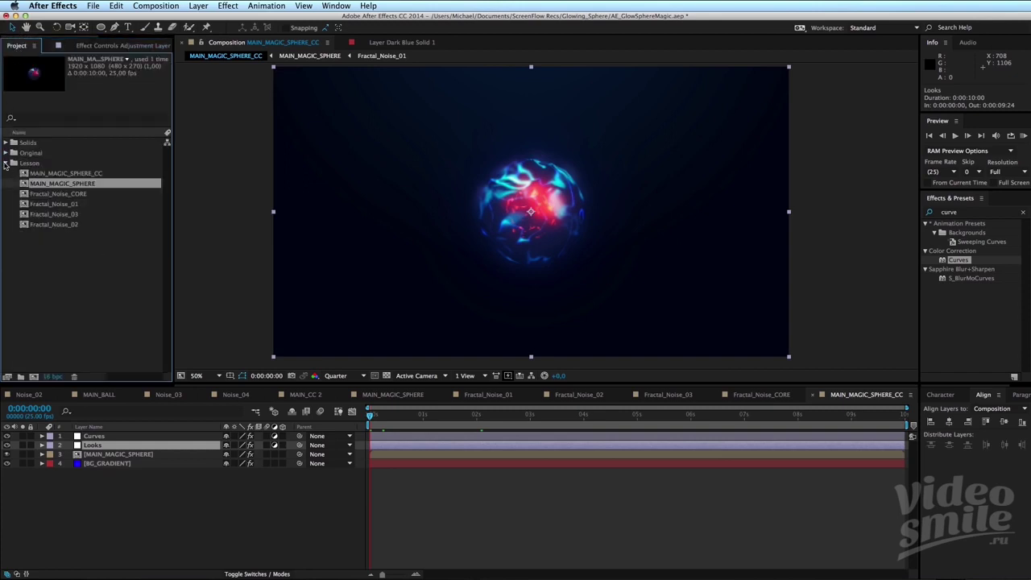
click(5, 162)
click(44, 211)
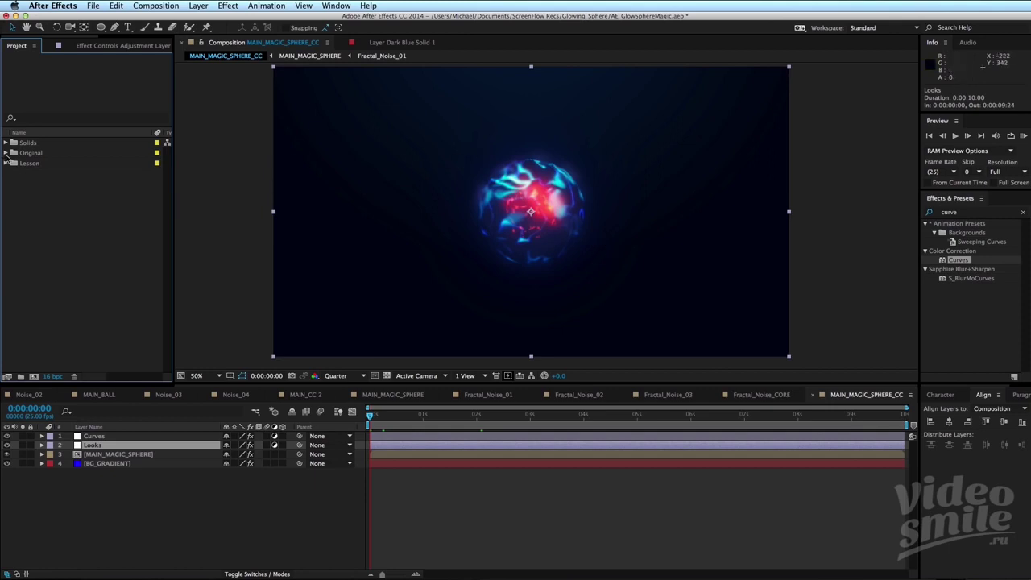
click(6, 153)
double_click(54, 205)
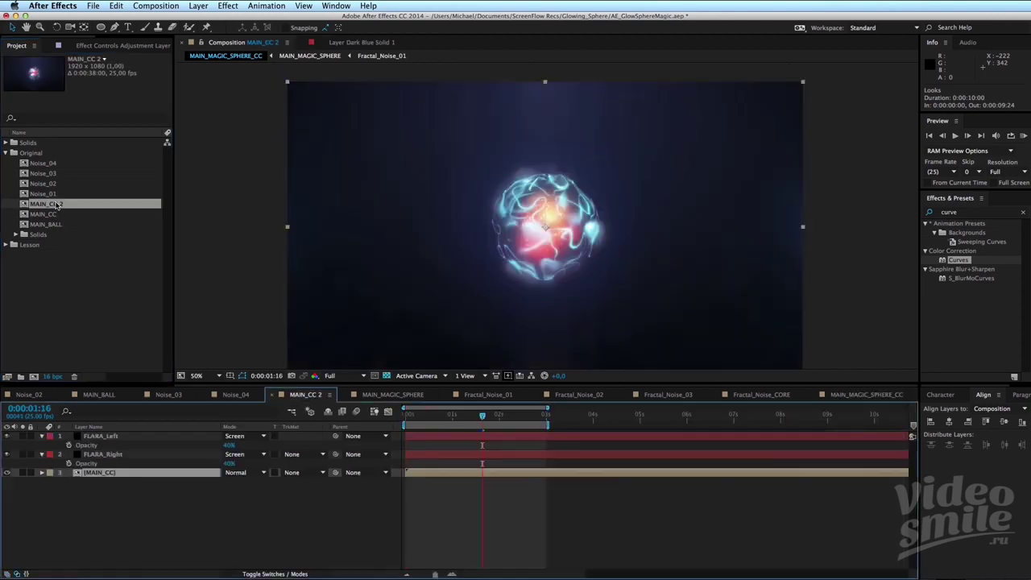
Zoom MAIN_CC 2 to 100% to inspect the sphere's edge, then deselect MAIN_CC.
key(period)
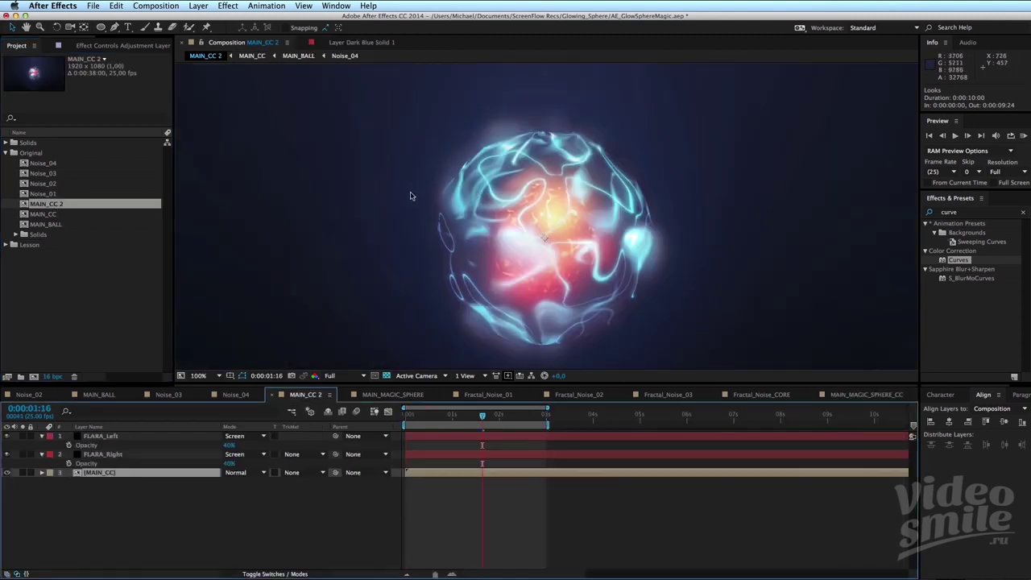
drag(529, 70, 540, 194)
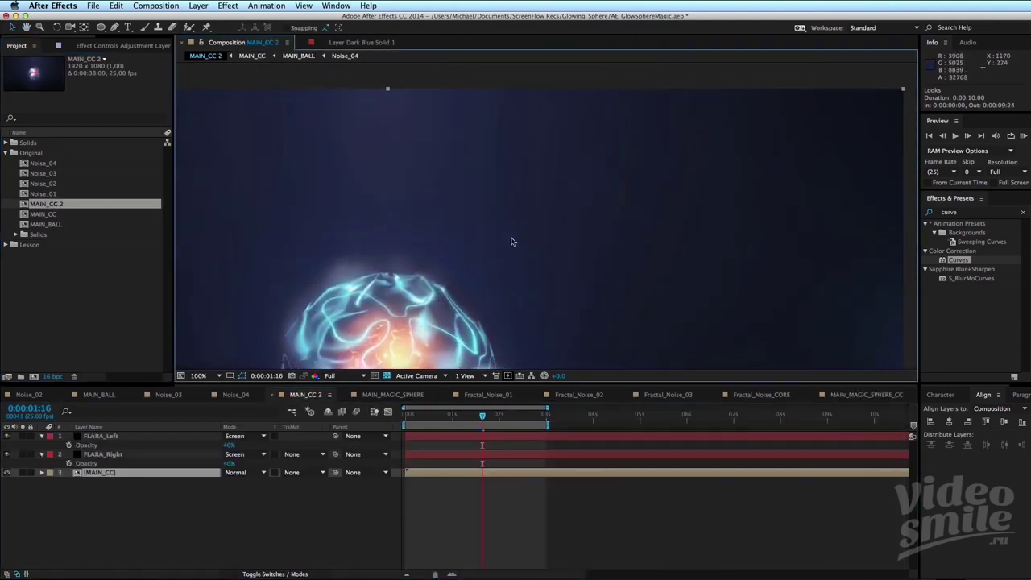
drag(547, 271, 499, 214)
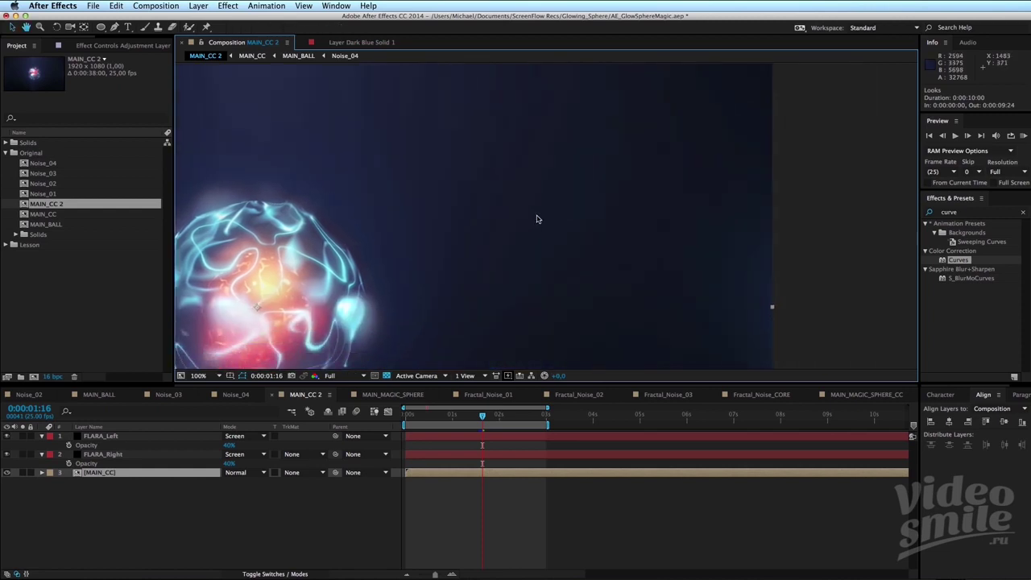
scroll(555, 234, down, 2)
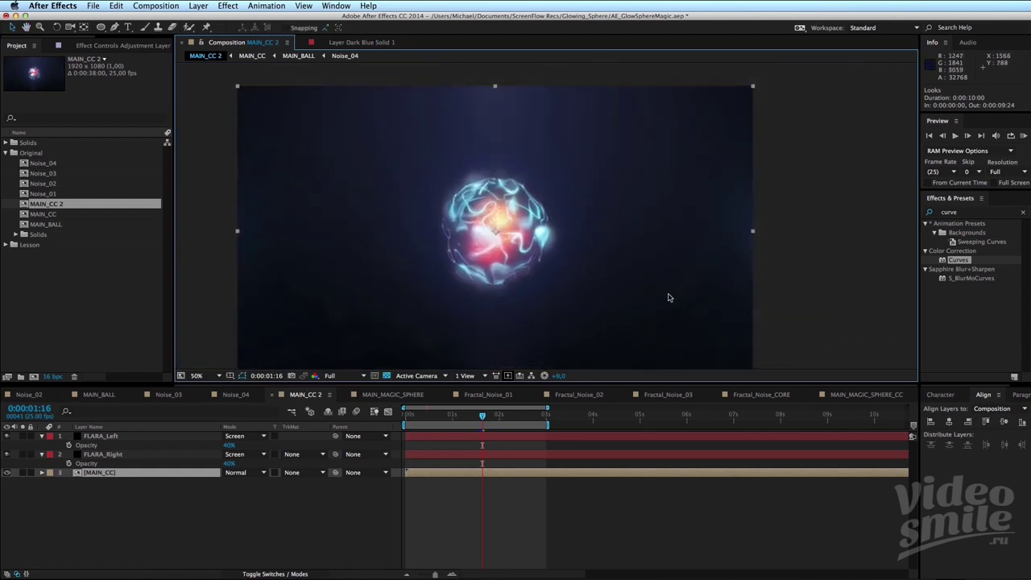
click(587, 534)
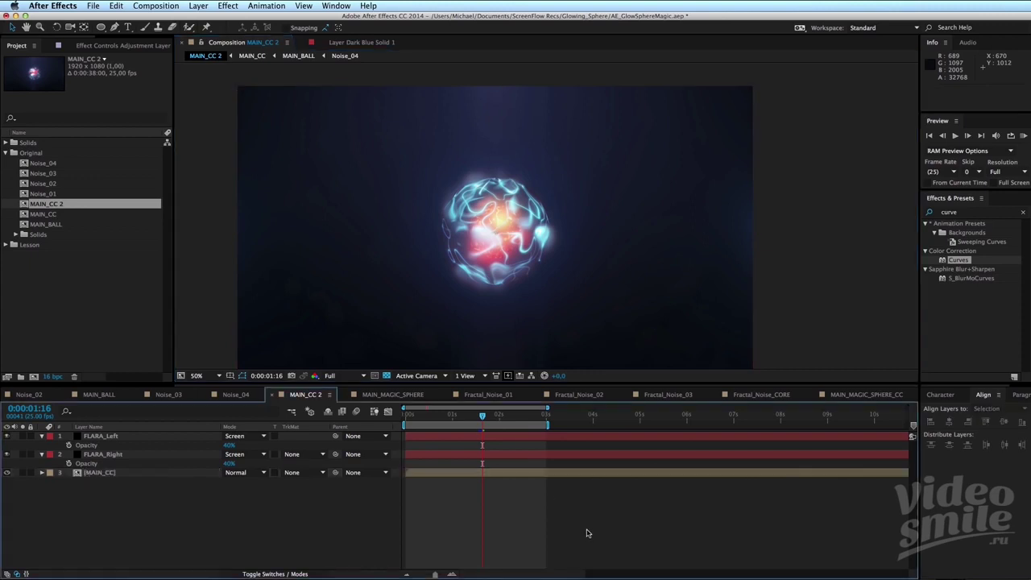